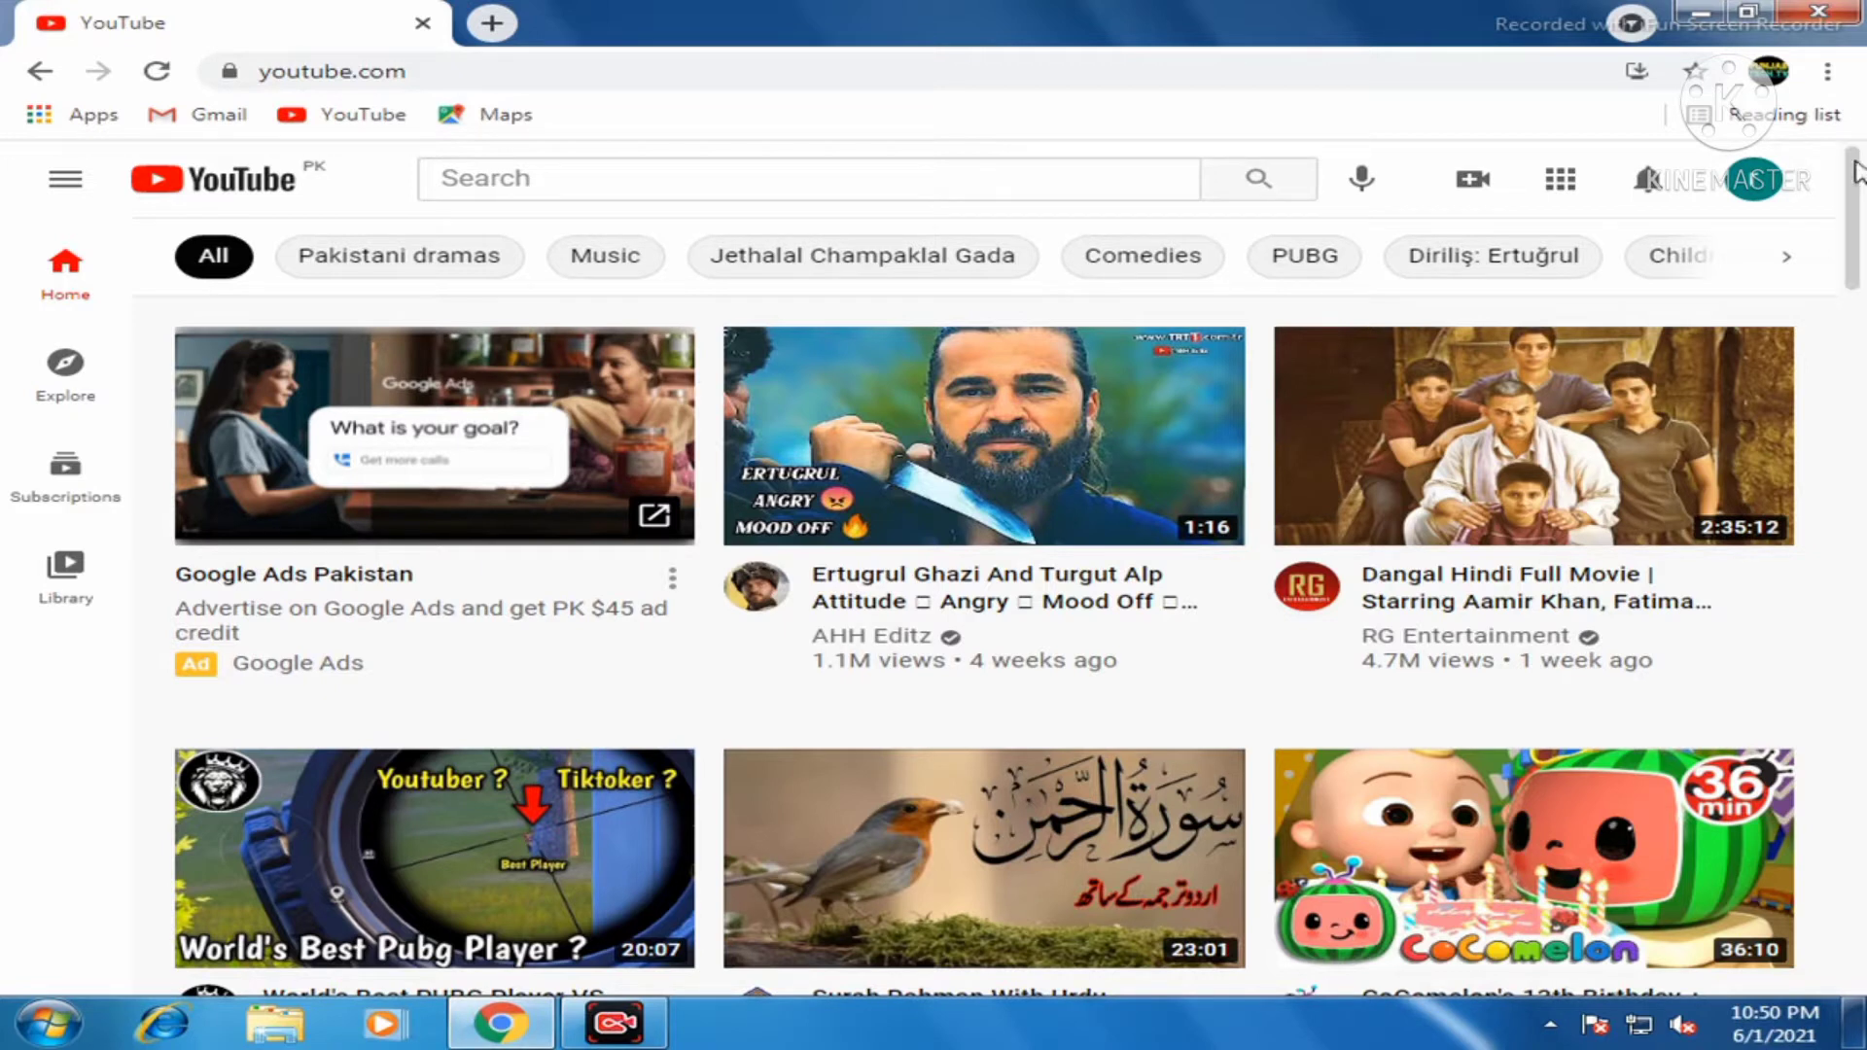
Step: Start creating a new channel from the account menu and select its Name field
{"action": "left_click", "coordinate": [1751, 186]}
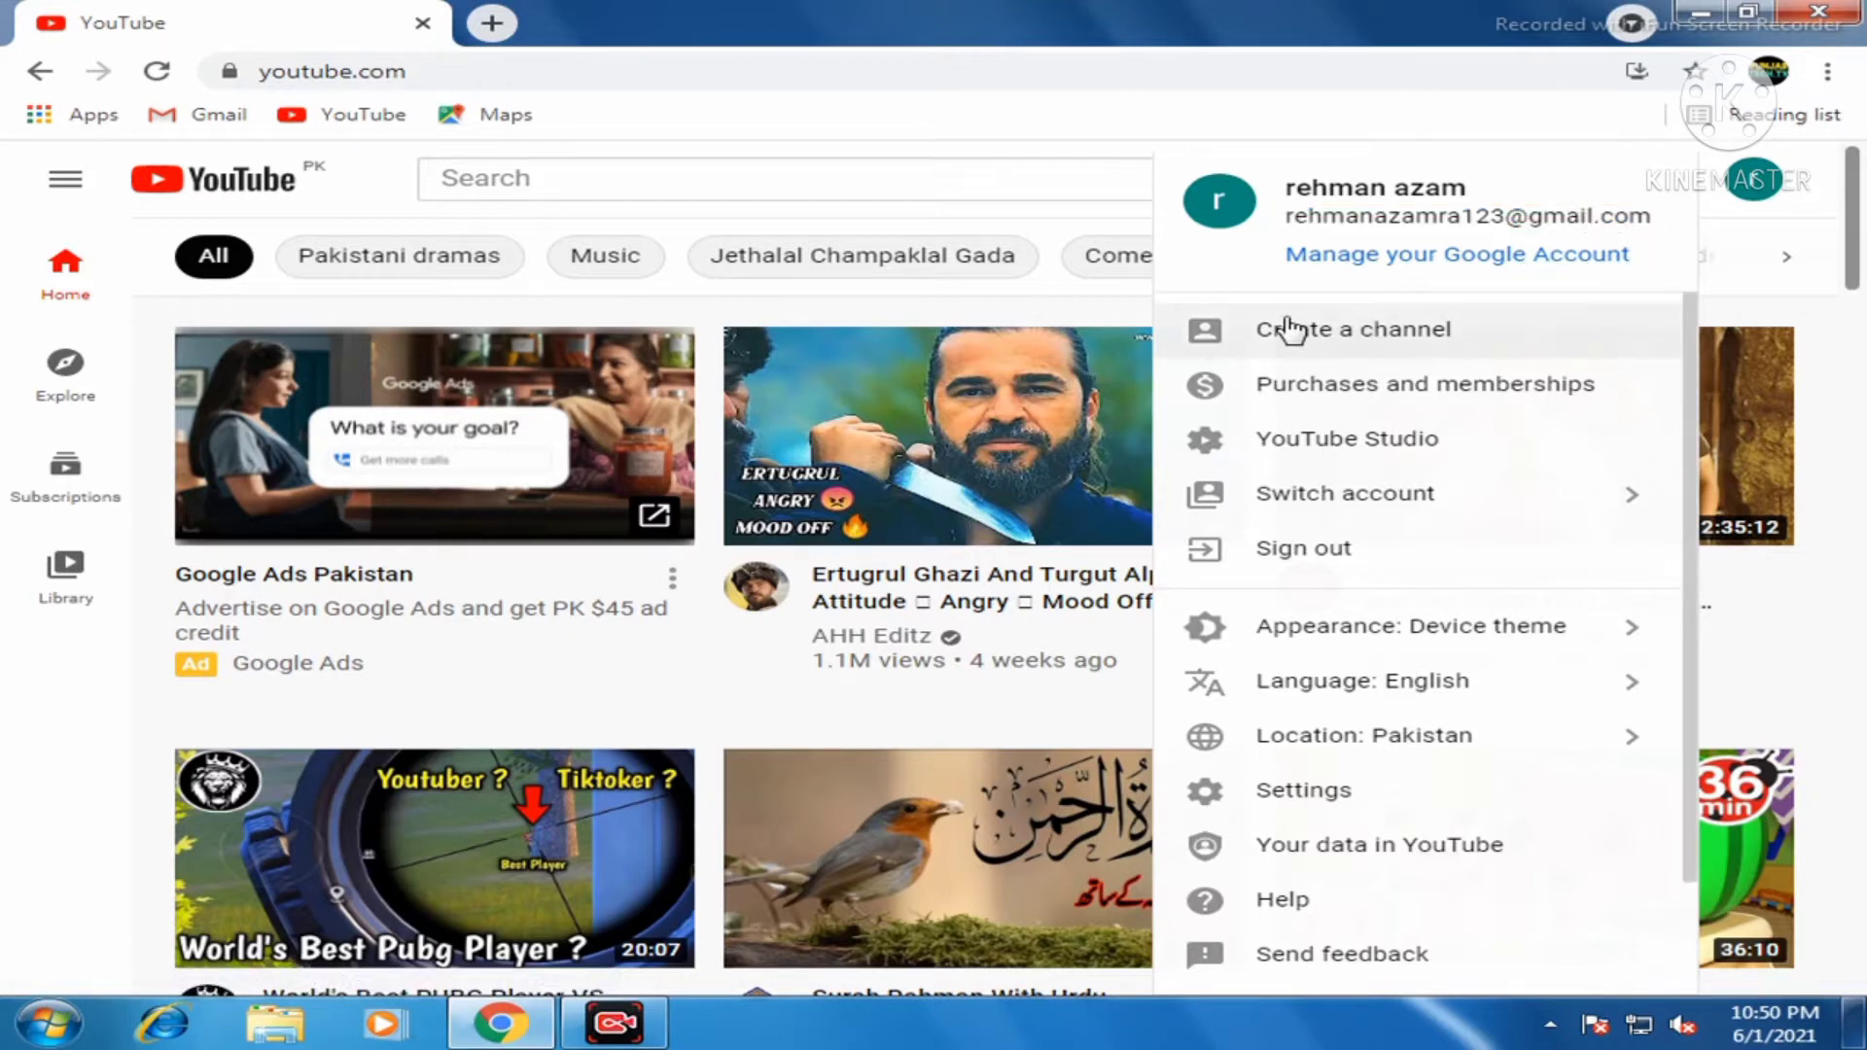
{"action": "left_click_drag", "start_coordinate": [1179, 302], "coordinate": [1577, 356]}
{"action": "key", "text": "Escape"}
{"action": "left_click", "coordinate": [1294, 336]}
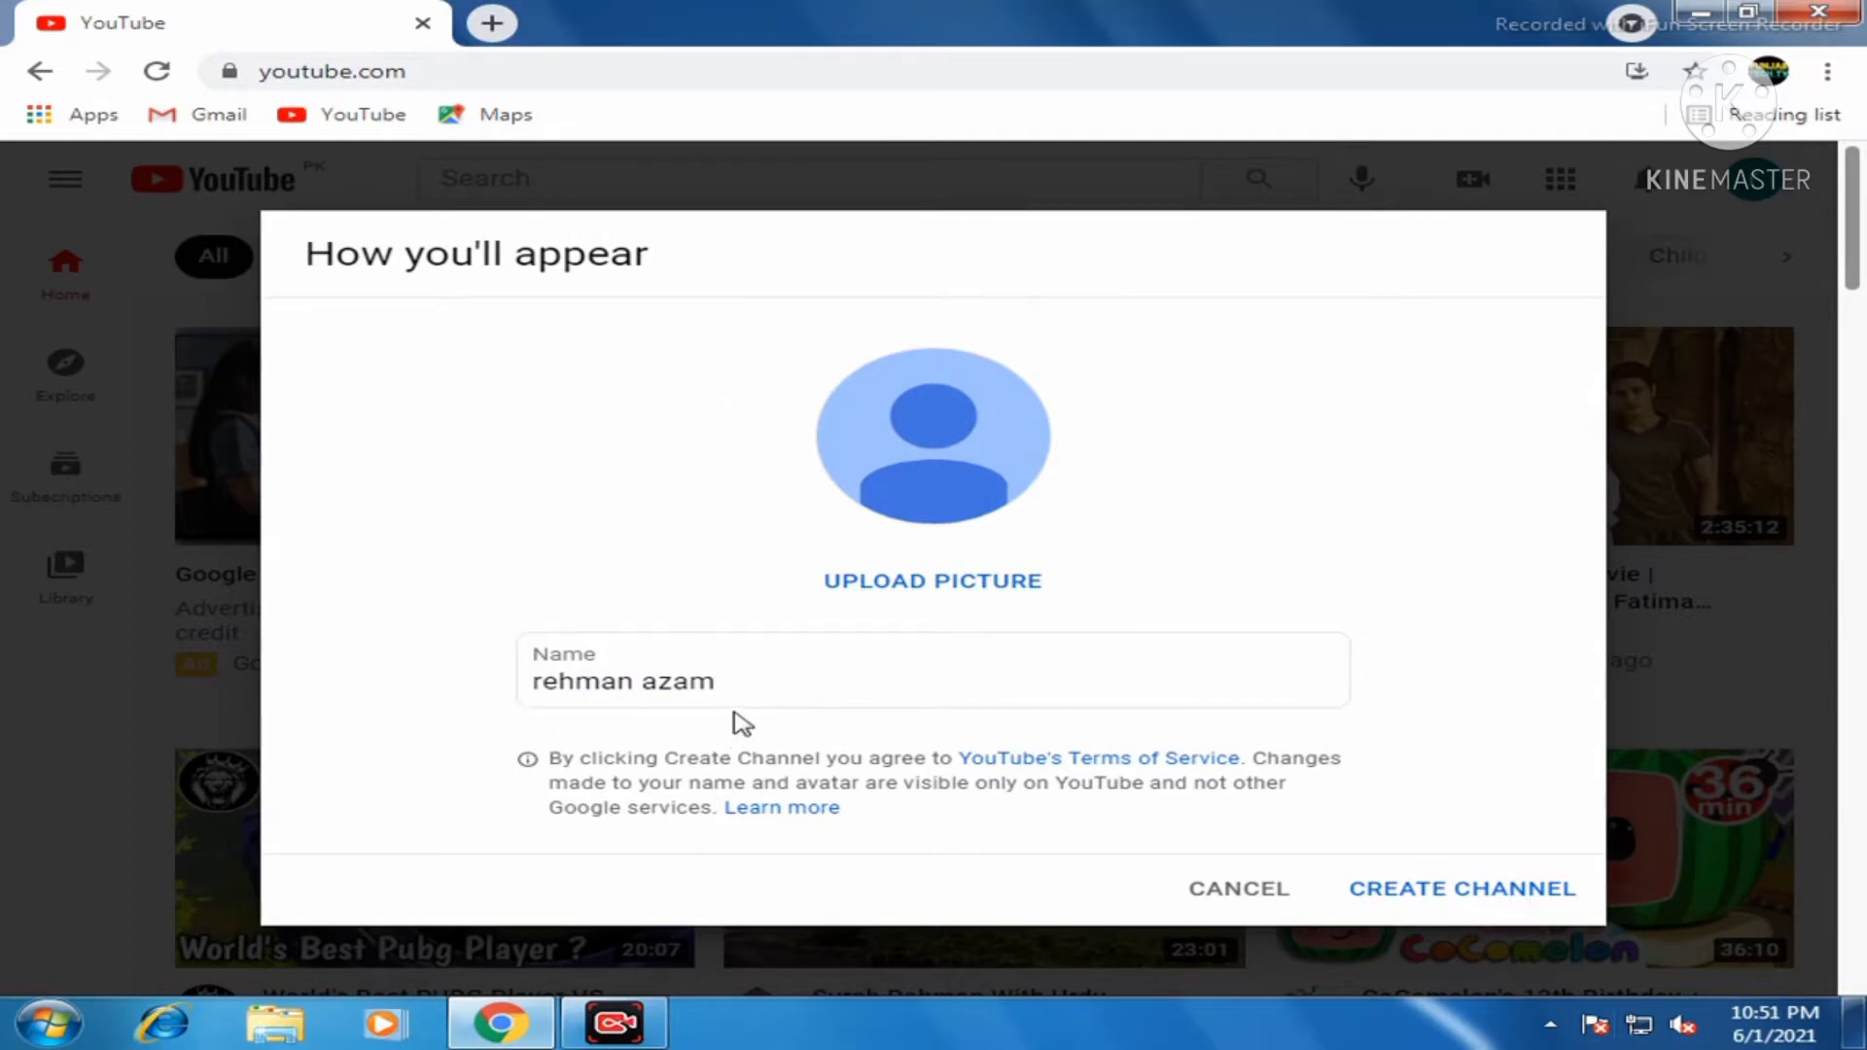
{"action": "left_click", "coordinate": [755, 688]}
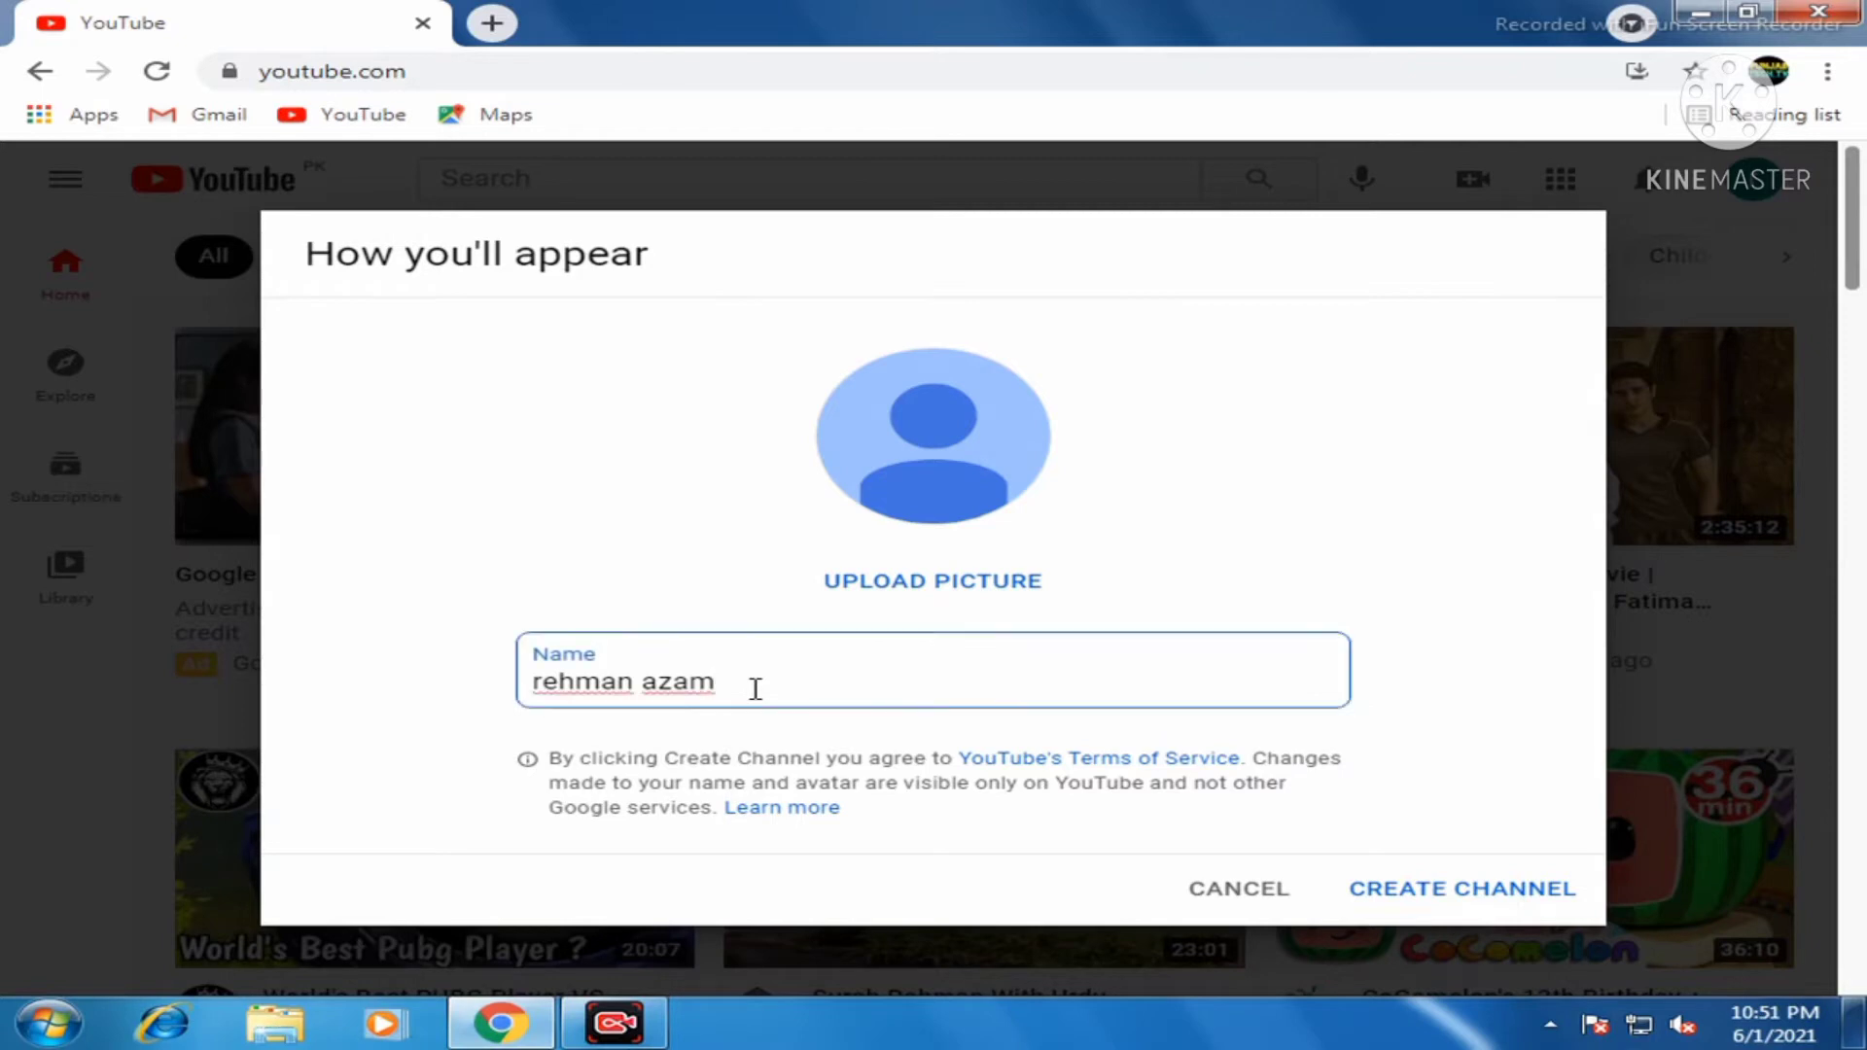
Step: Correct the channel name's ending to 'am', create the channel, and look over its empty home page
{"action": "key", "text": "BackSpace"}
{"action": "type", "text": "am"}
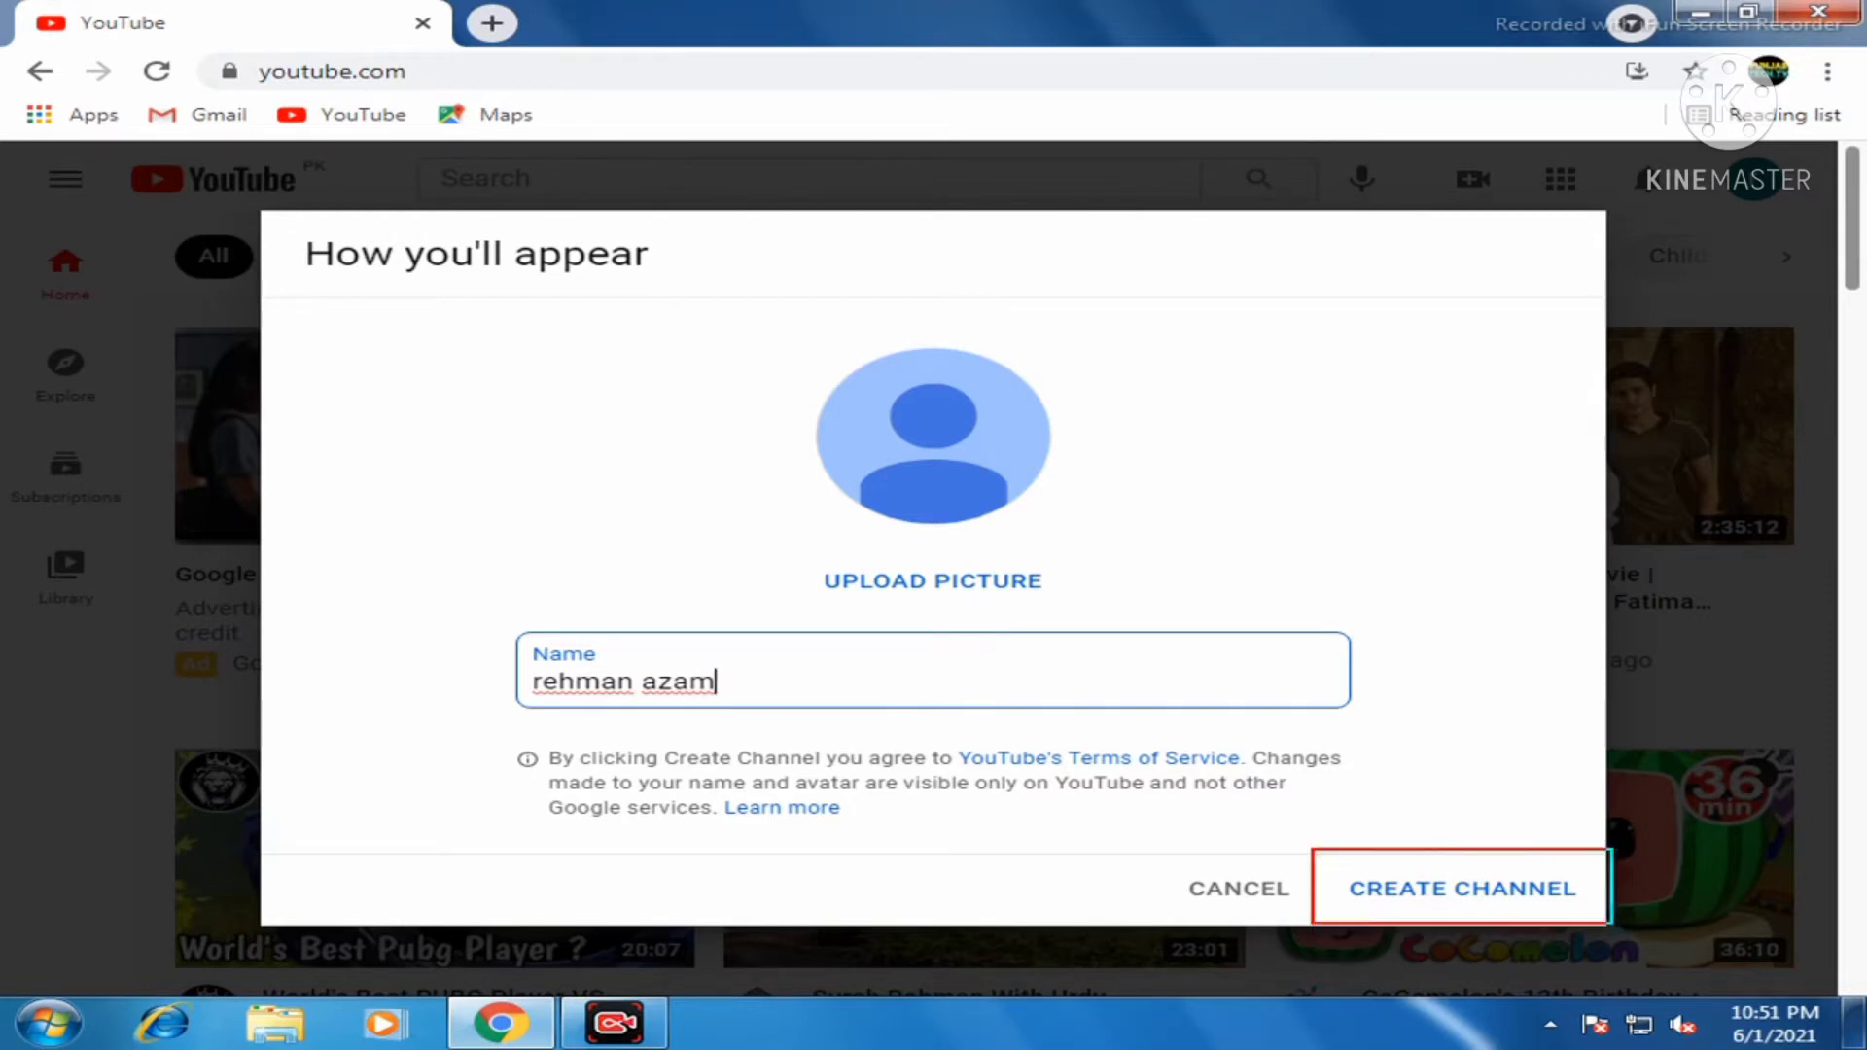
{"action": "left_click", "coordinate": [1433, 894]}
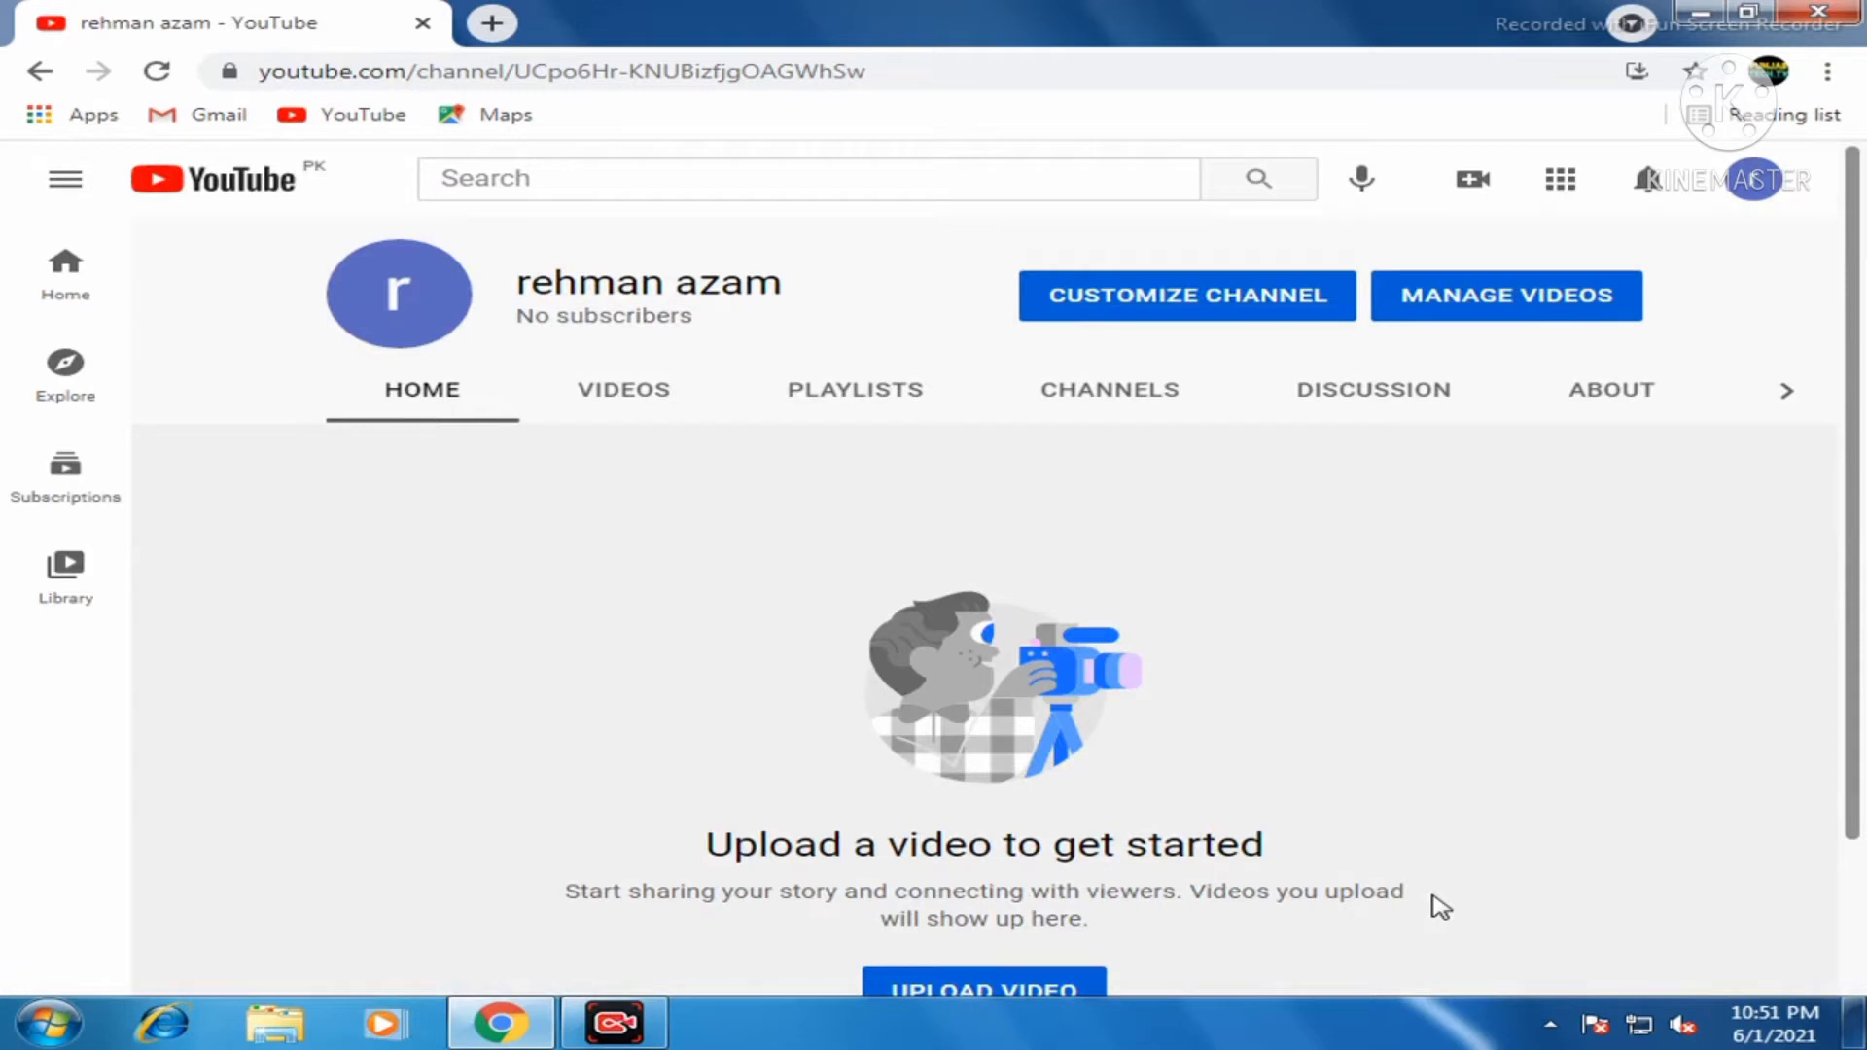
{"action": "scroll", "coordinate": [1347, 797], "scroll_direction": "down", "scroll_amount": 2}
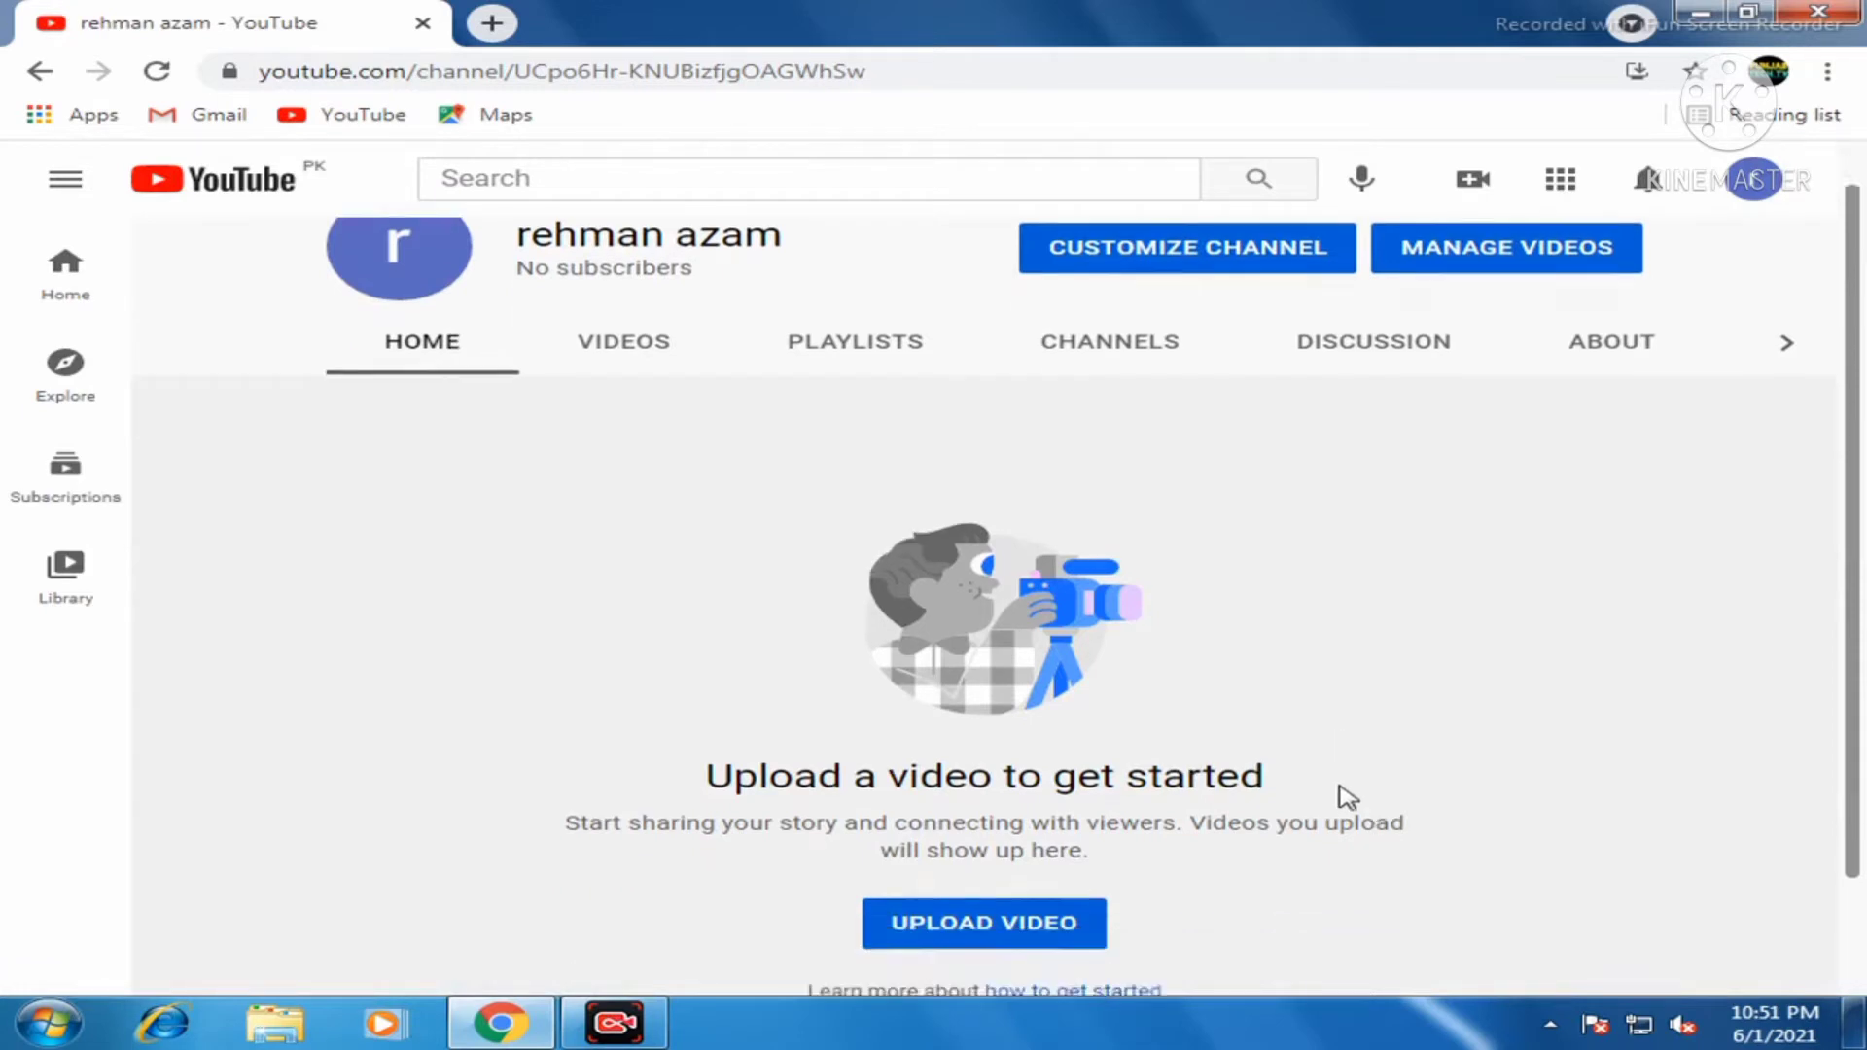
{"action": "scroll", "coordinate": [1347, 798], "scroll_direction": "up", "scroll_amount": 2}
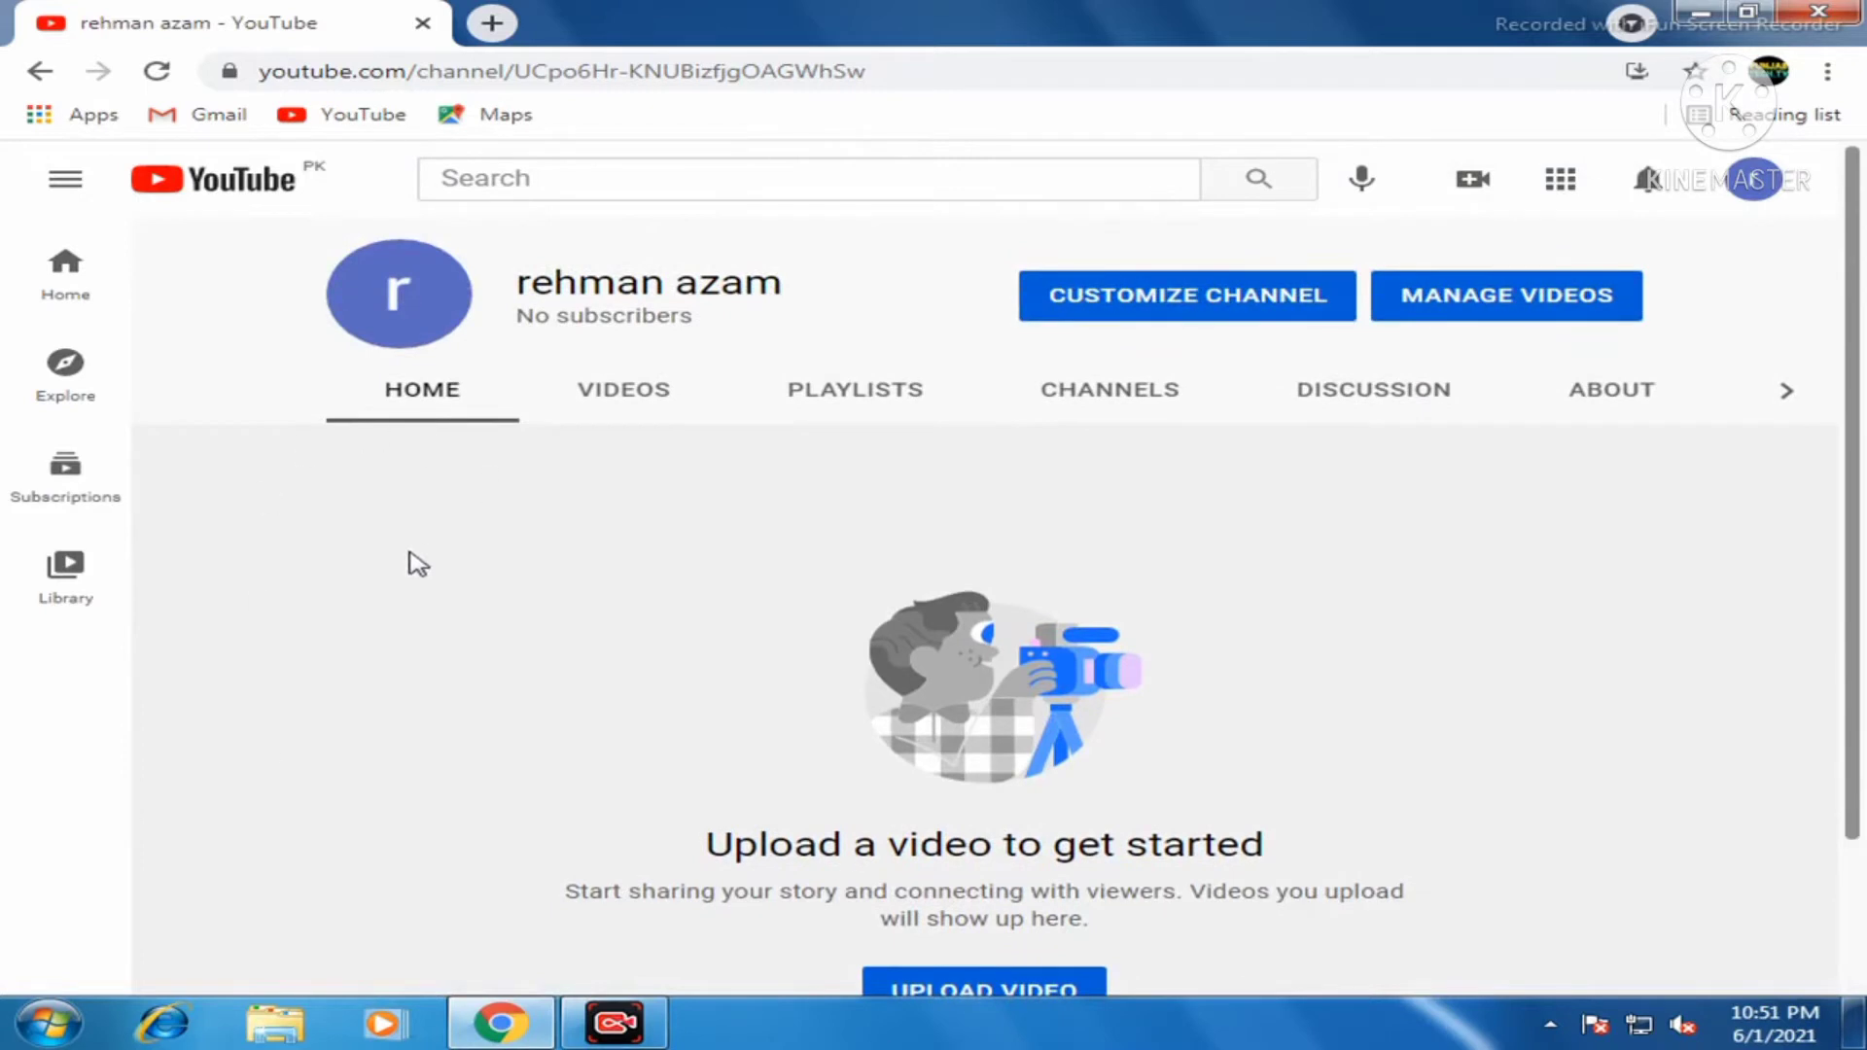
{"action": "scroll", "coordinate": [418, 564], "scroll_direction": "down", "scroll_amount": 2}
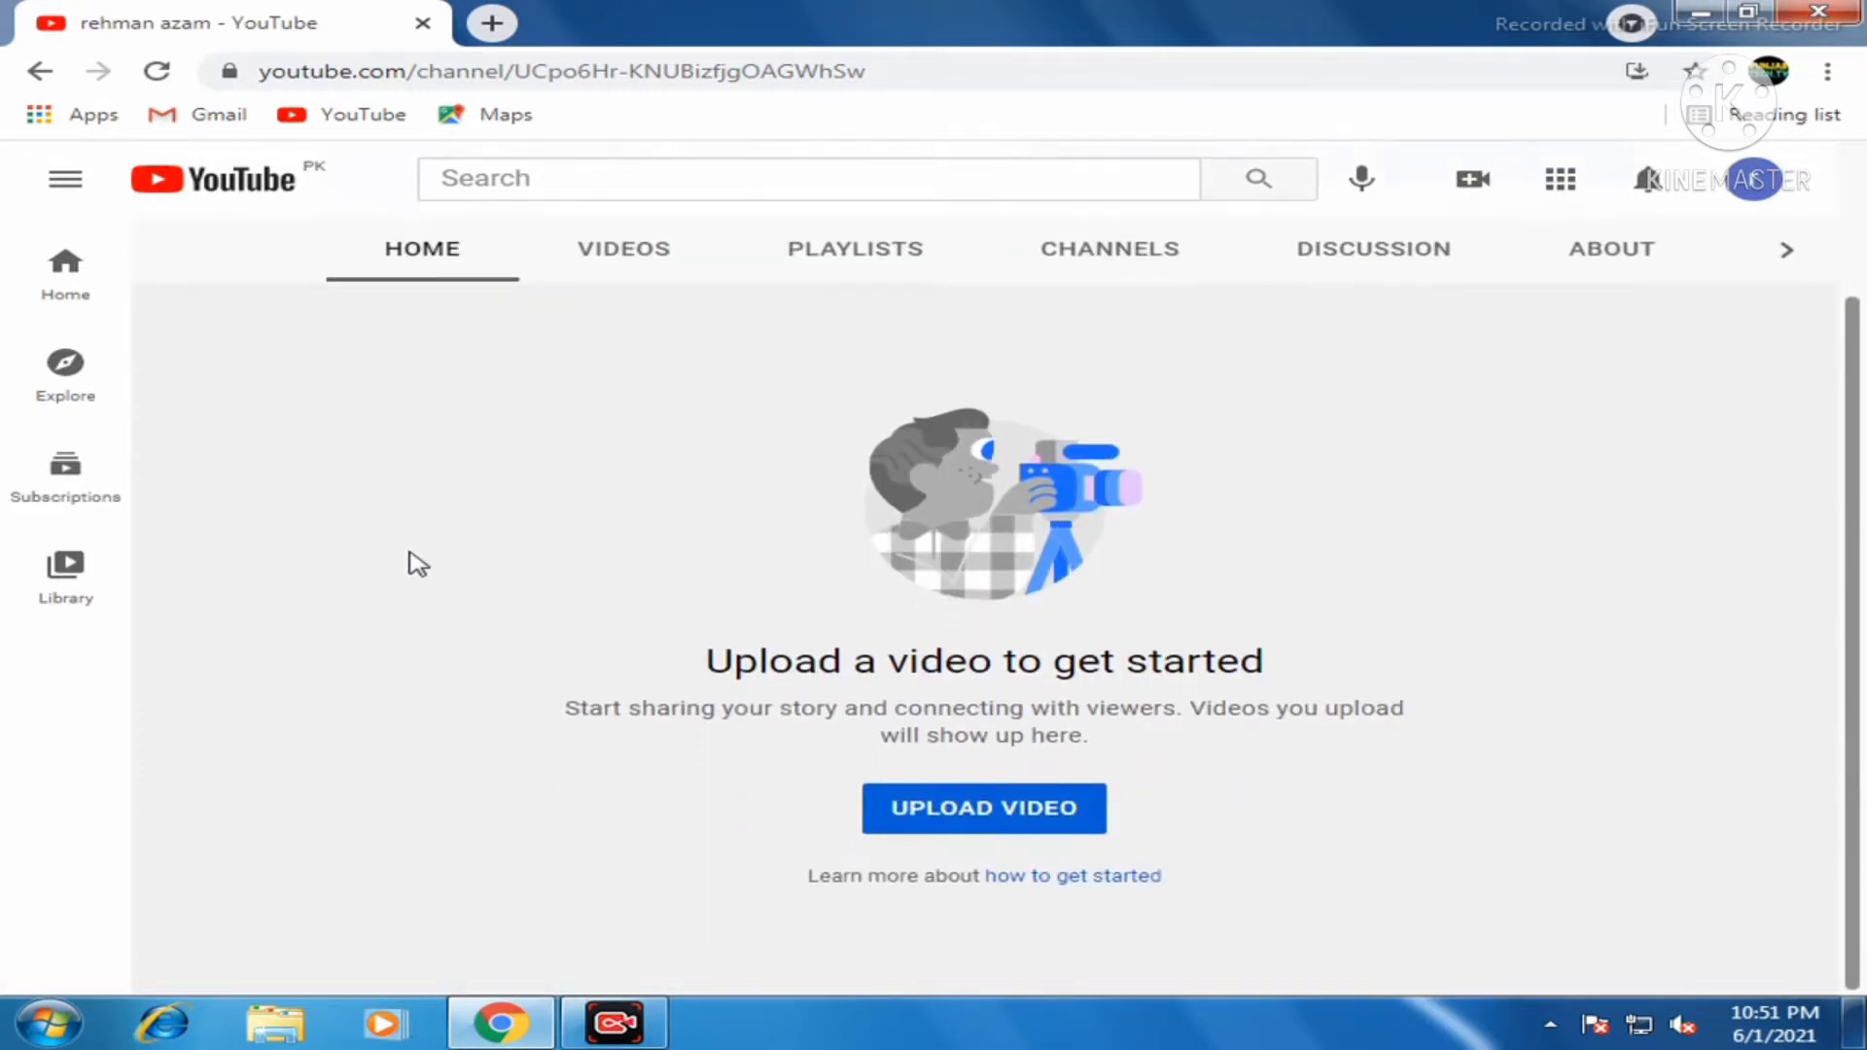
{"action": "scroll", "coordinate": [418, 564], "scroll_direction": "up", "scroll_amount": 2}
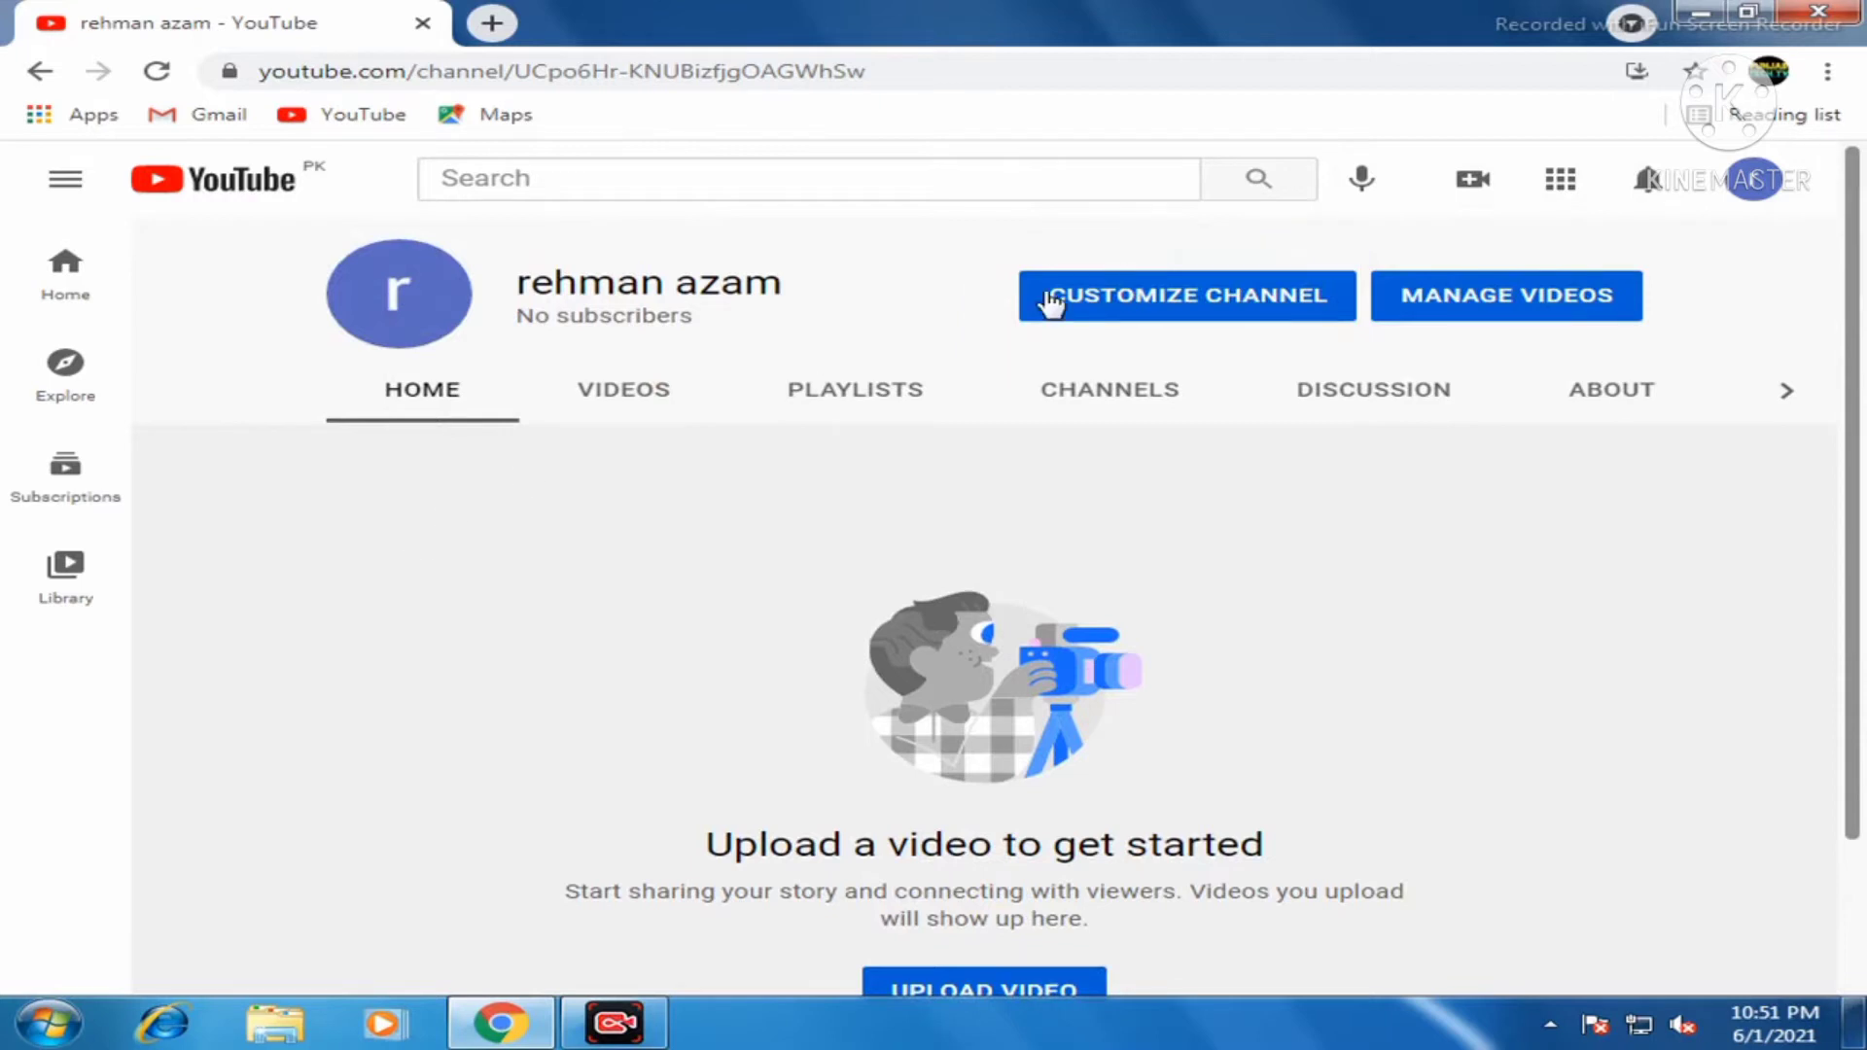
Step: Open Channel customization and dismiss the Studio welcome message and the tip
{"action": "left_click", "coordinate": [1181, 301]}
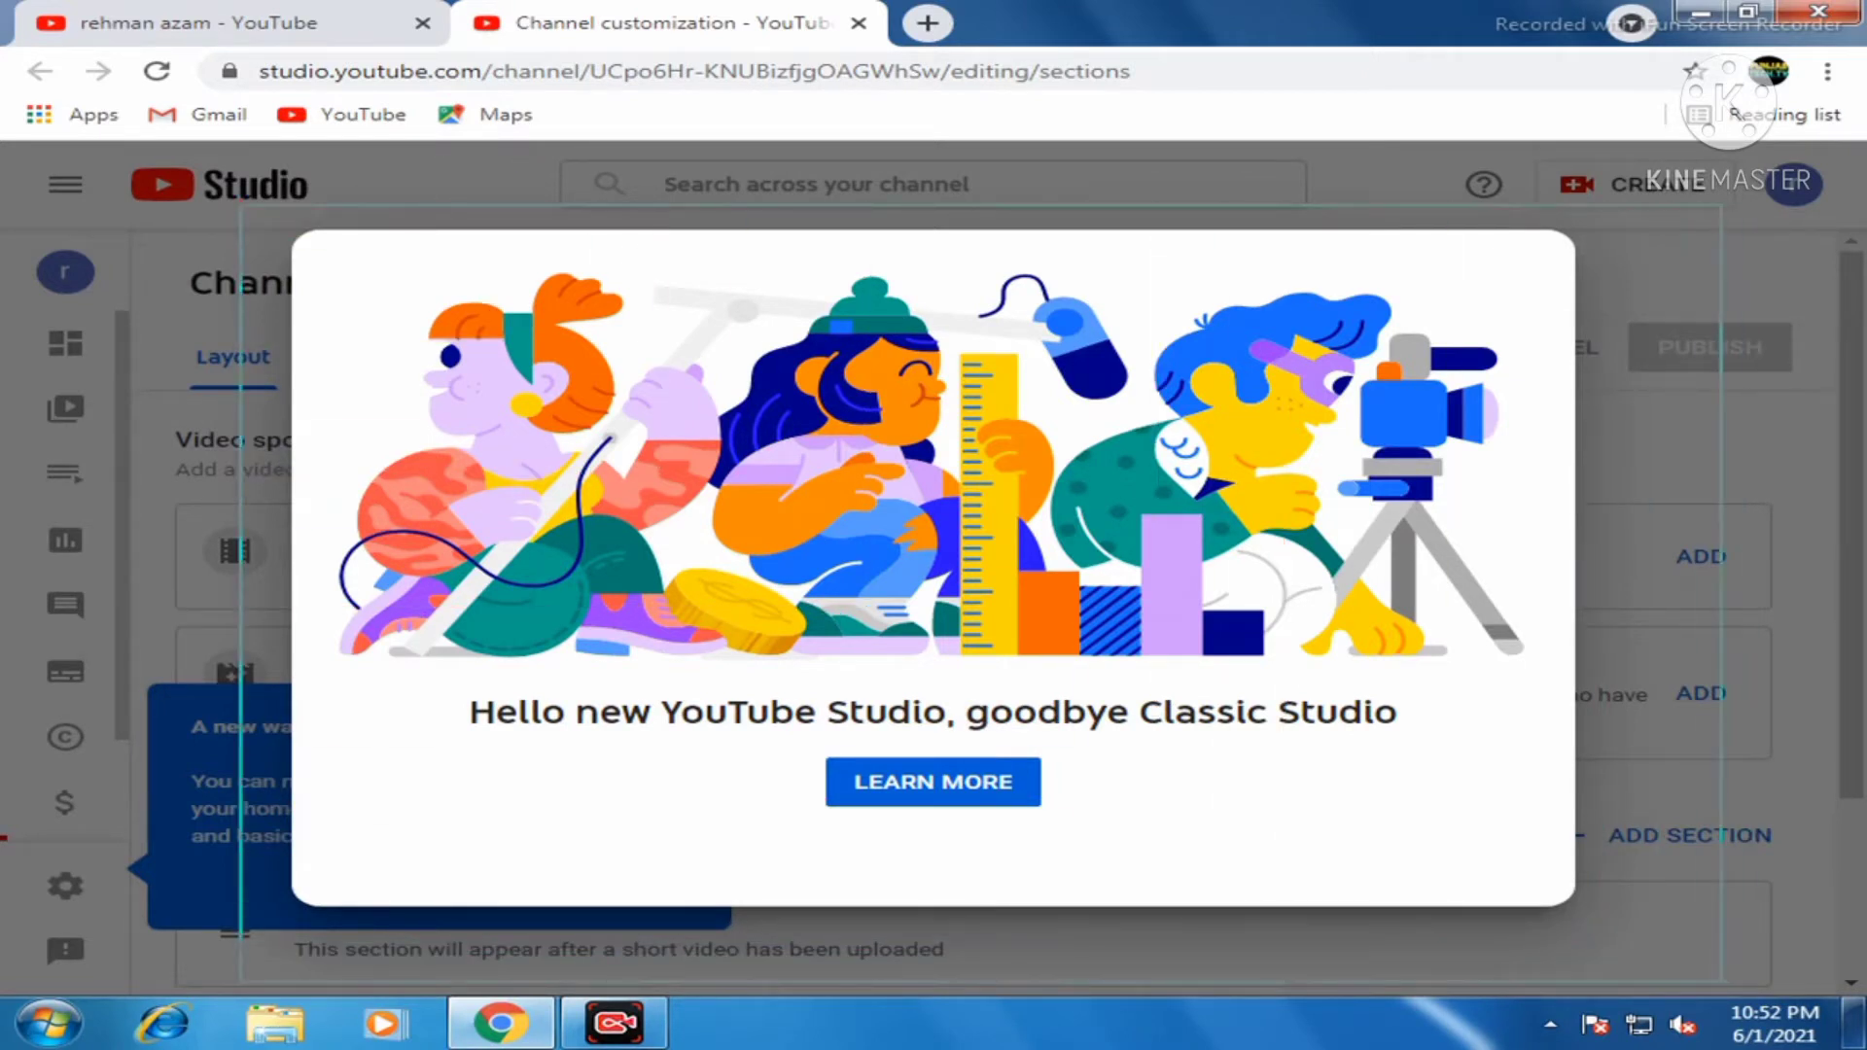
{"action": "left_click", "coordinate": [1726, 463]}
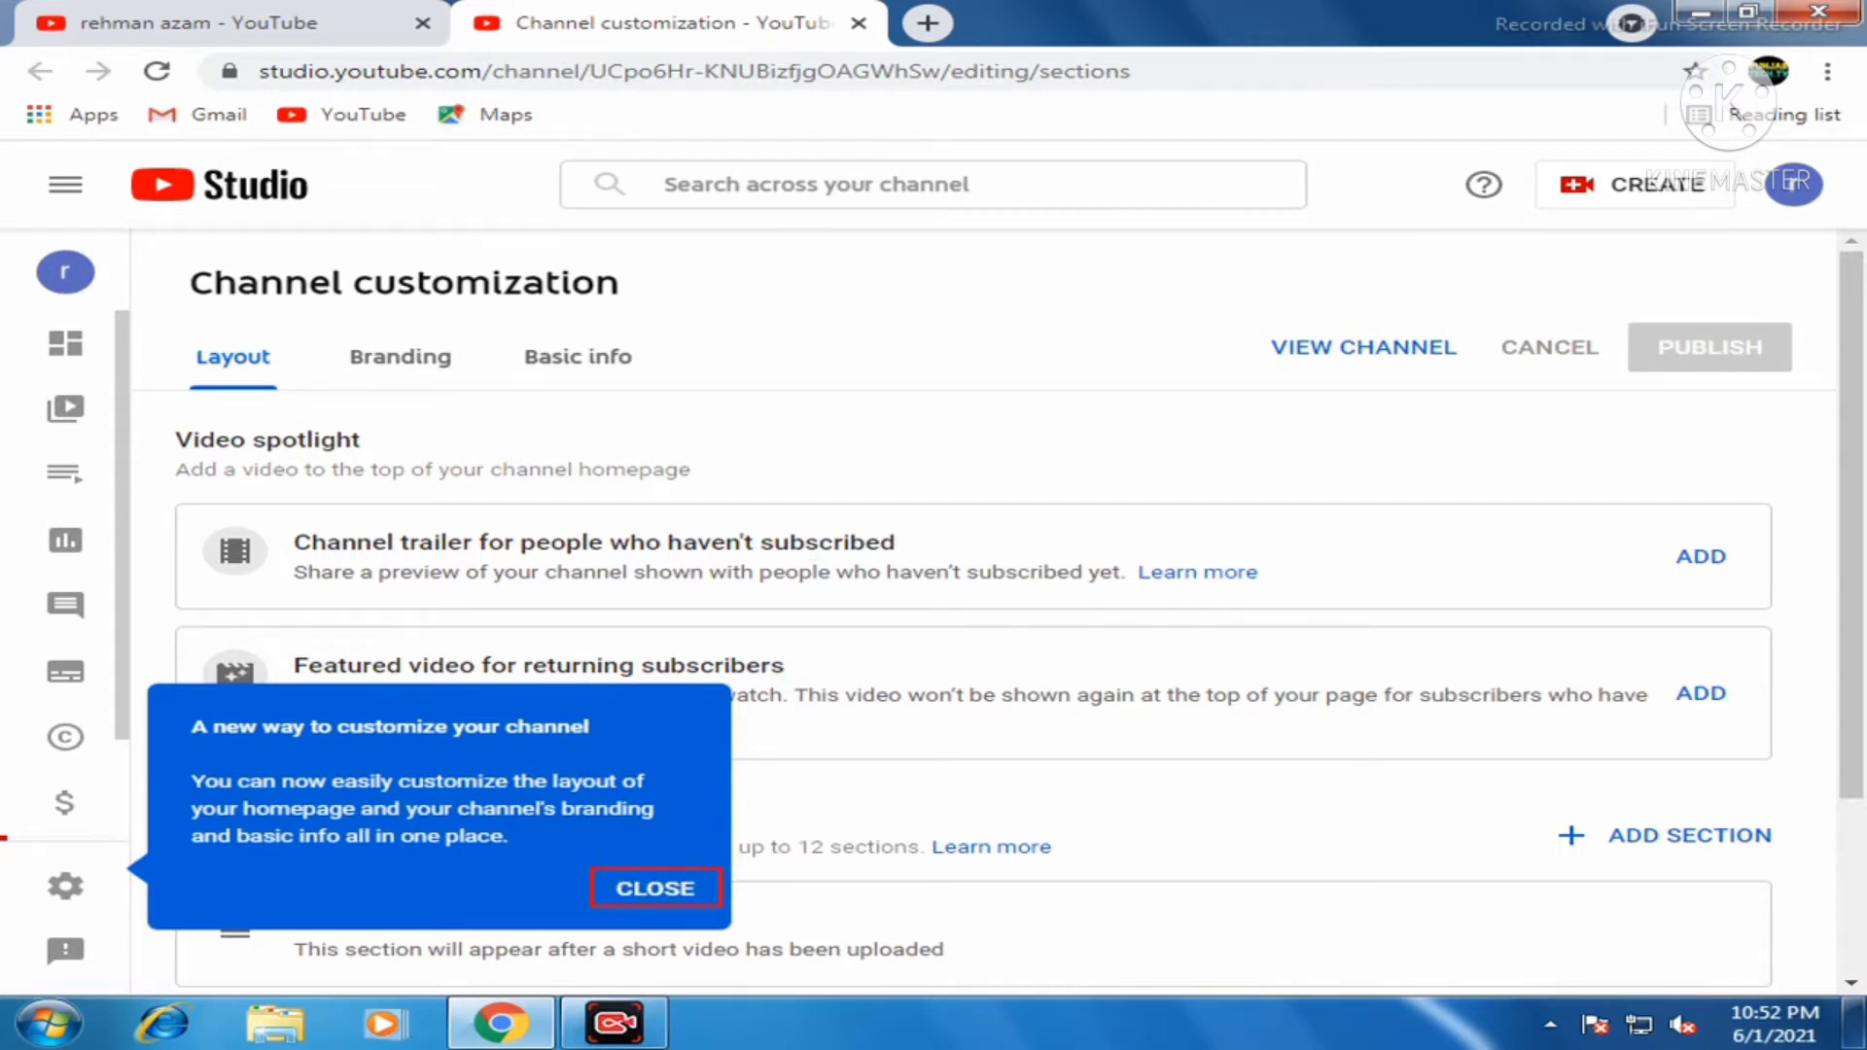
{"action": "left_click", "coordinate": [662, 891]}
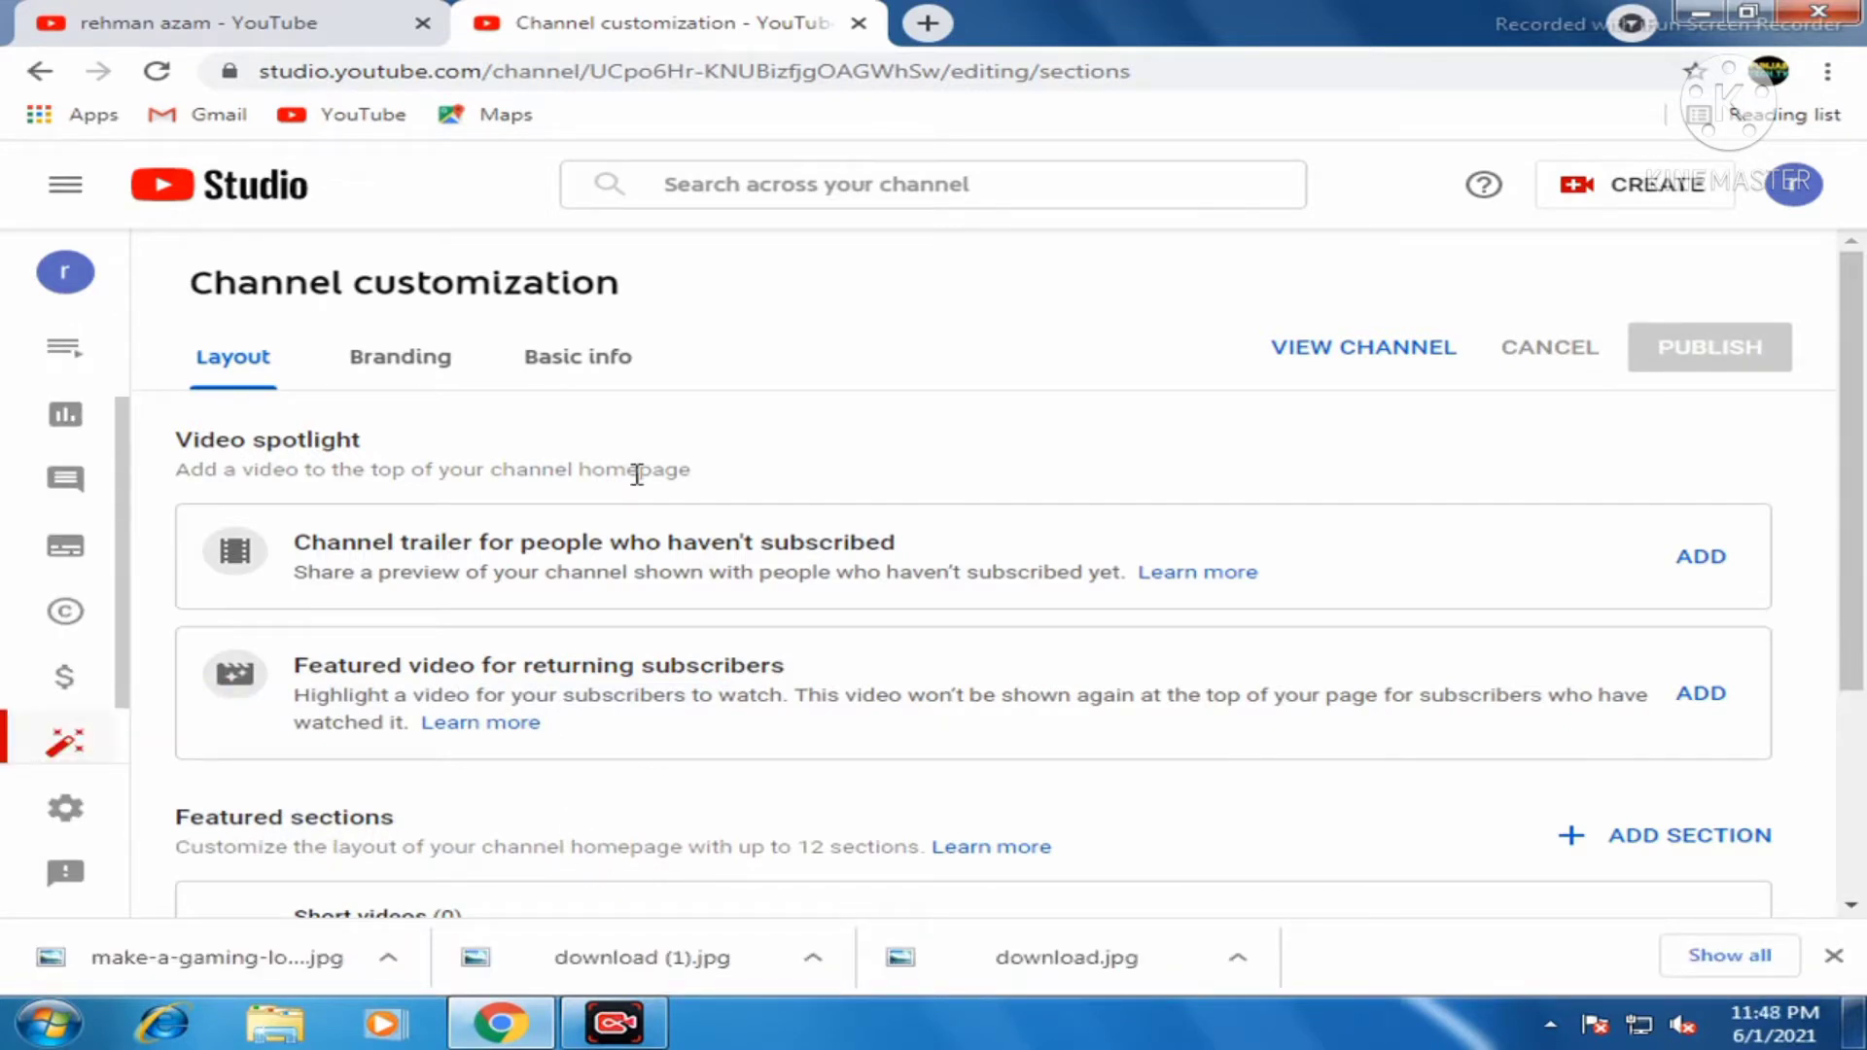
{"action": "mouse_move", "coordinate": [146, 332]}
{"action": "left_mouse_down"}
{"action": "mouse_move", "coordinate": [308, 374]}
{"action": "mouse_move", "coordinate": [660, 390]}
{"action": "left_mouse_up"}
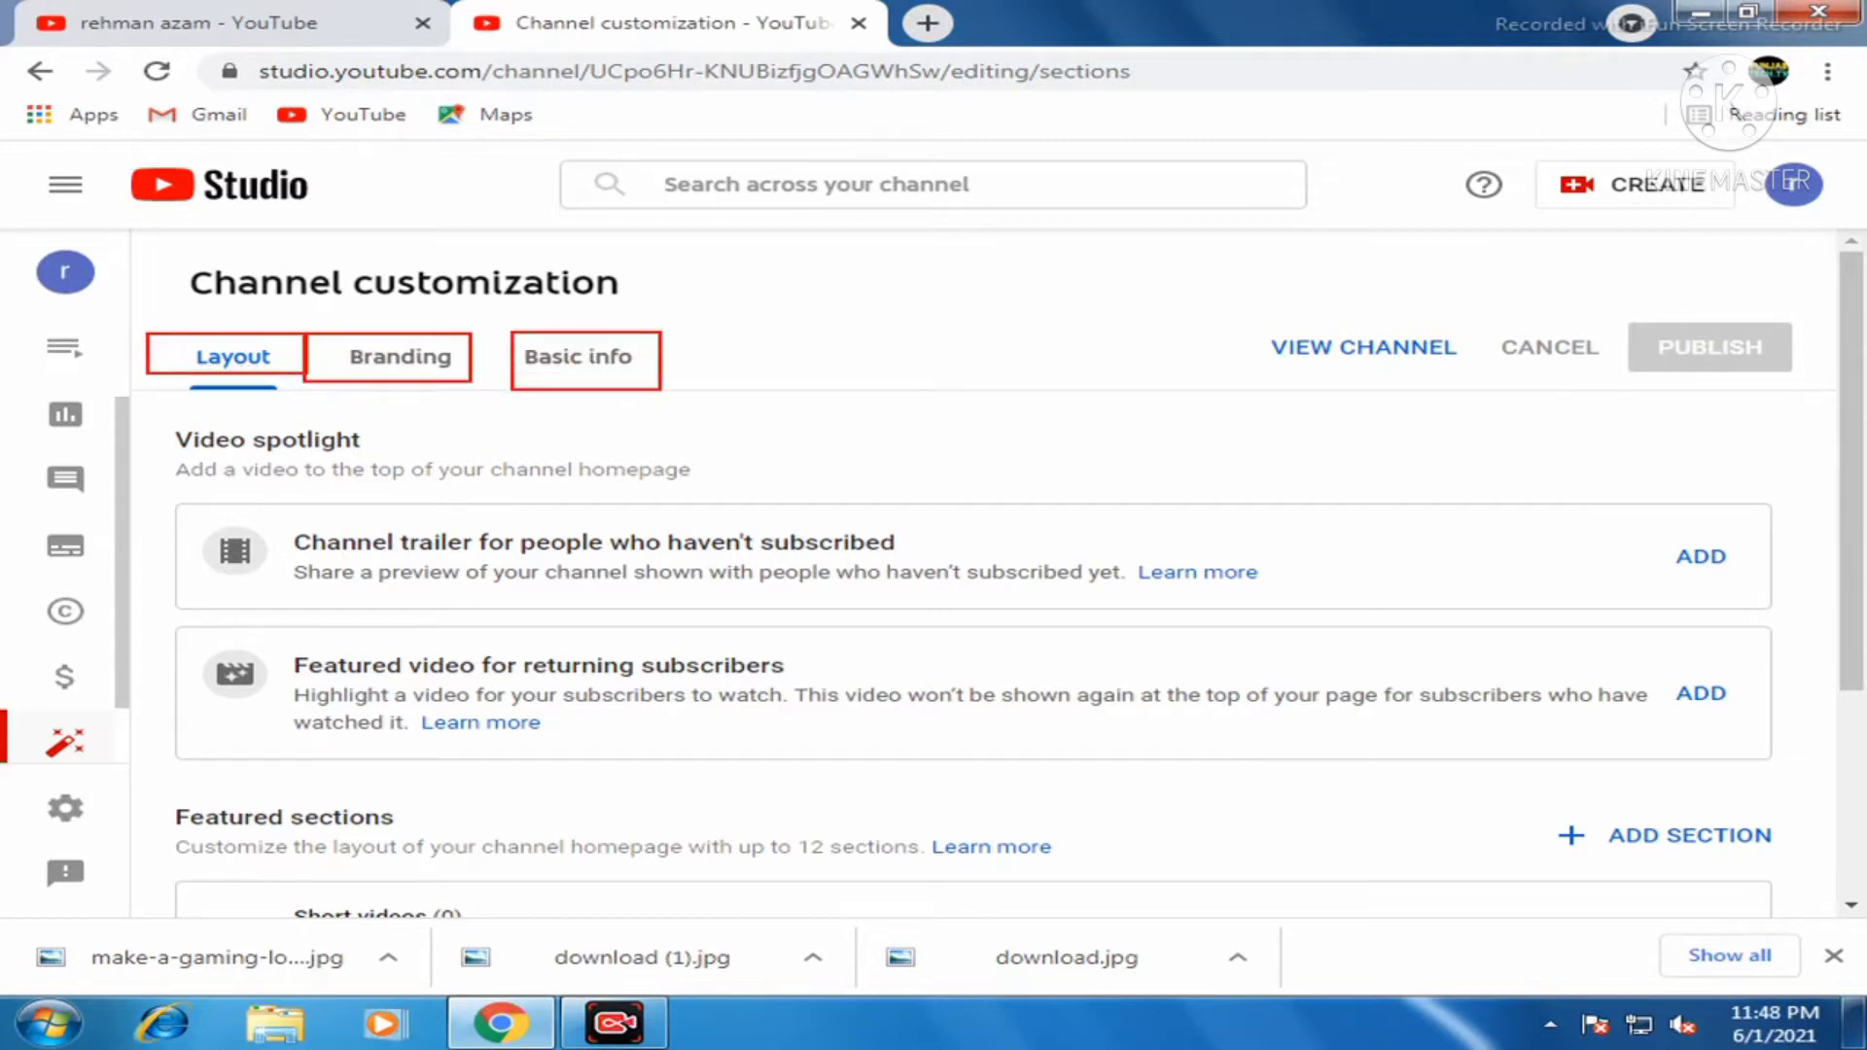
{"action": "key", "text": "Escape"}
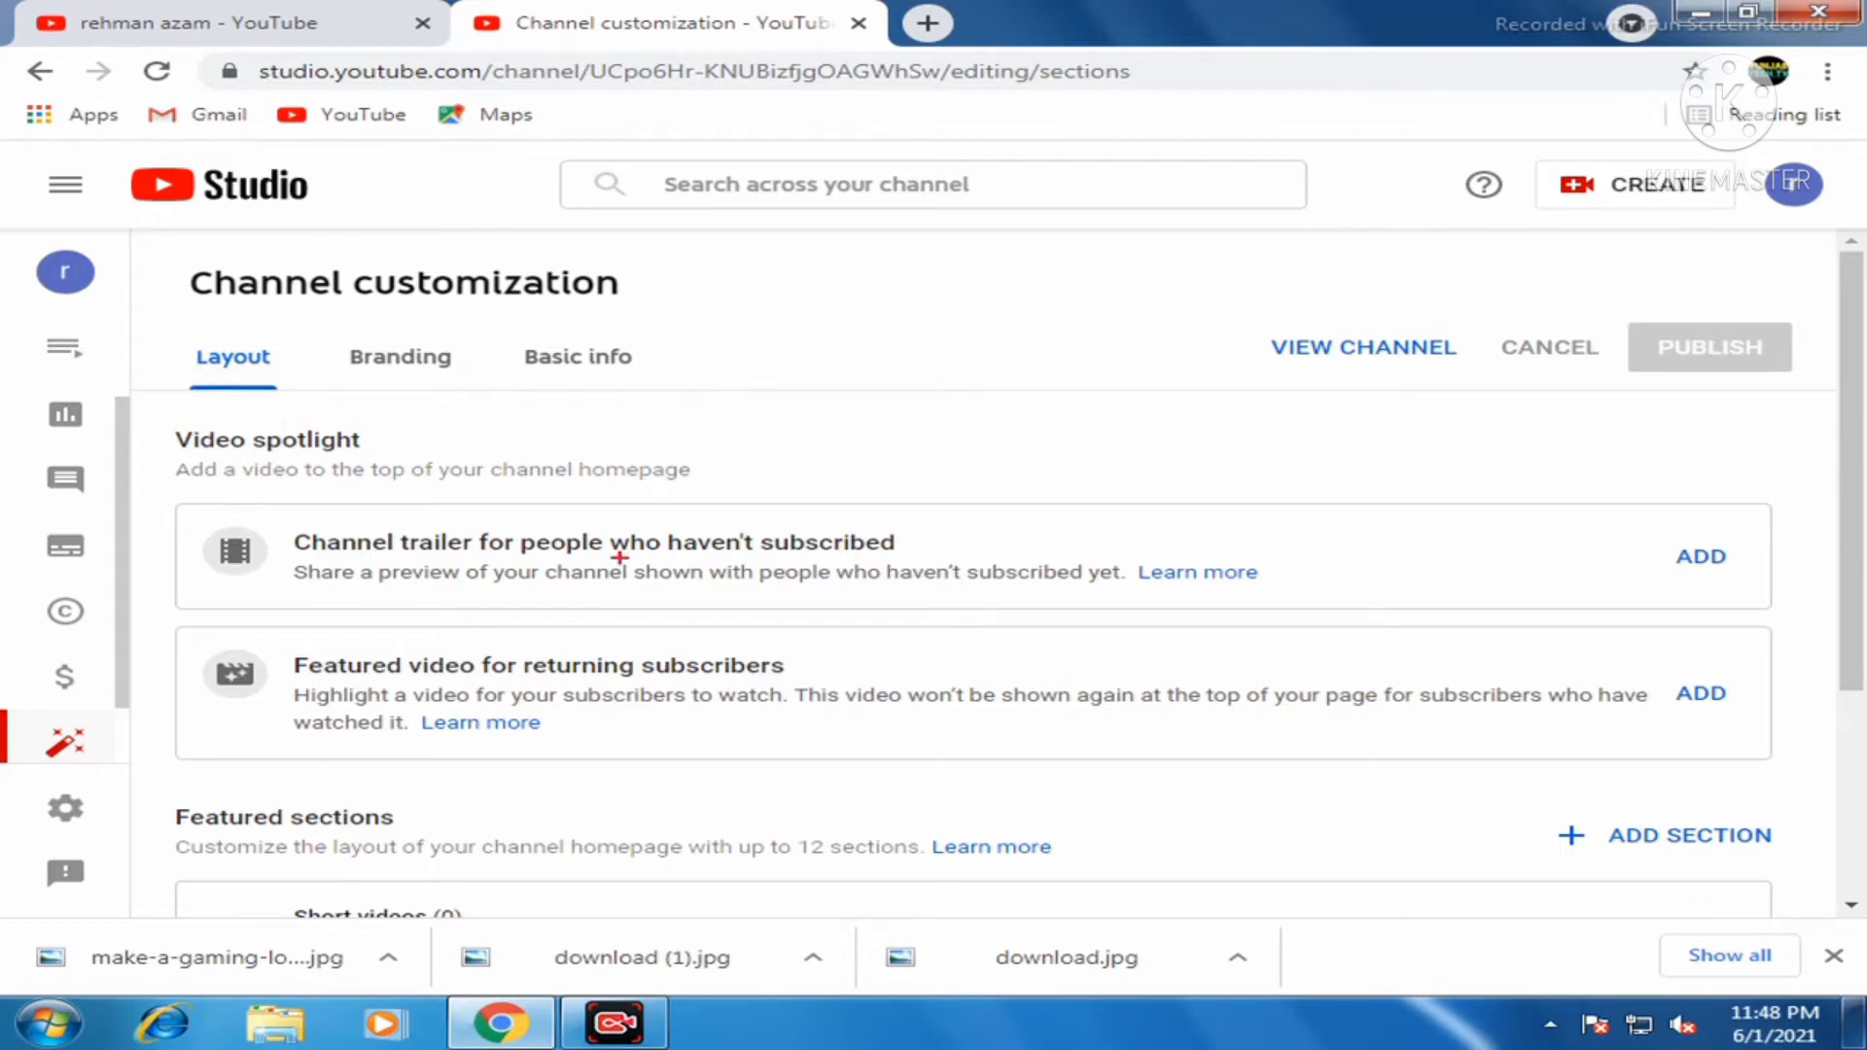
{"action": "mouse_move", "coordinate": [147, 493]}
{"action": "left_mouse_down"}
{"action": "mouse_move", "coordinate": [987, 627]}
{"action": "mouse_move", "coordinate": [1851, 591]}
{"action": "left_mouse_up"}
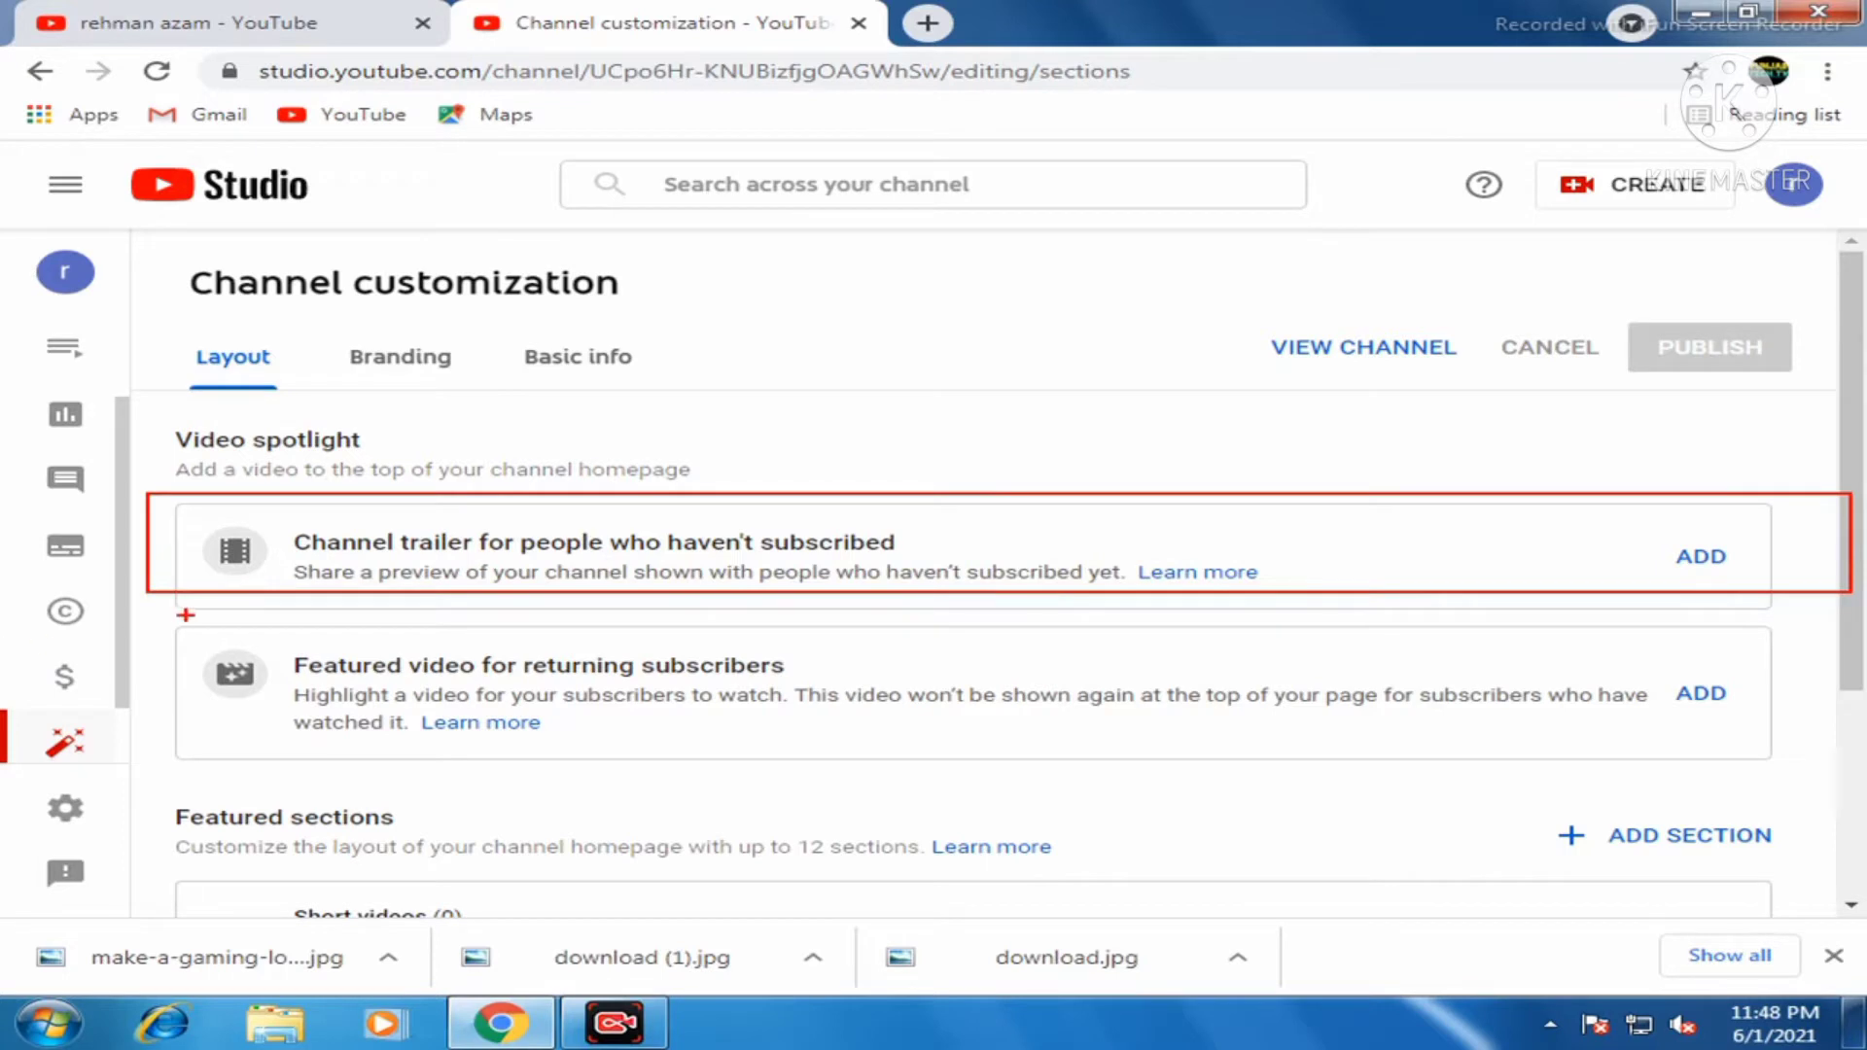
{"action": "mouse_move", "coordinate": [156, 610]}
{"action": "left_mouse_down"}
{"action": "mouse_move", "coordinate": [960, 735]}
{"action": "mouse_move", "coordinate": [1823, 764]}
{"action": "left_mouse_up"}
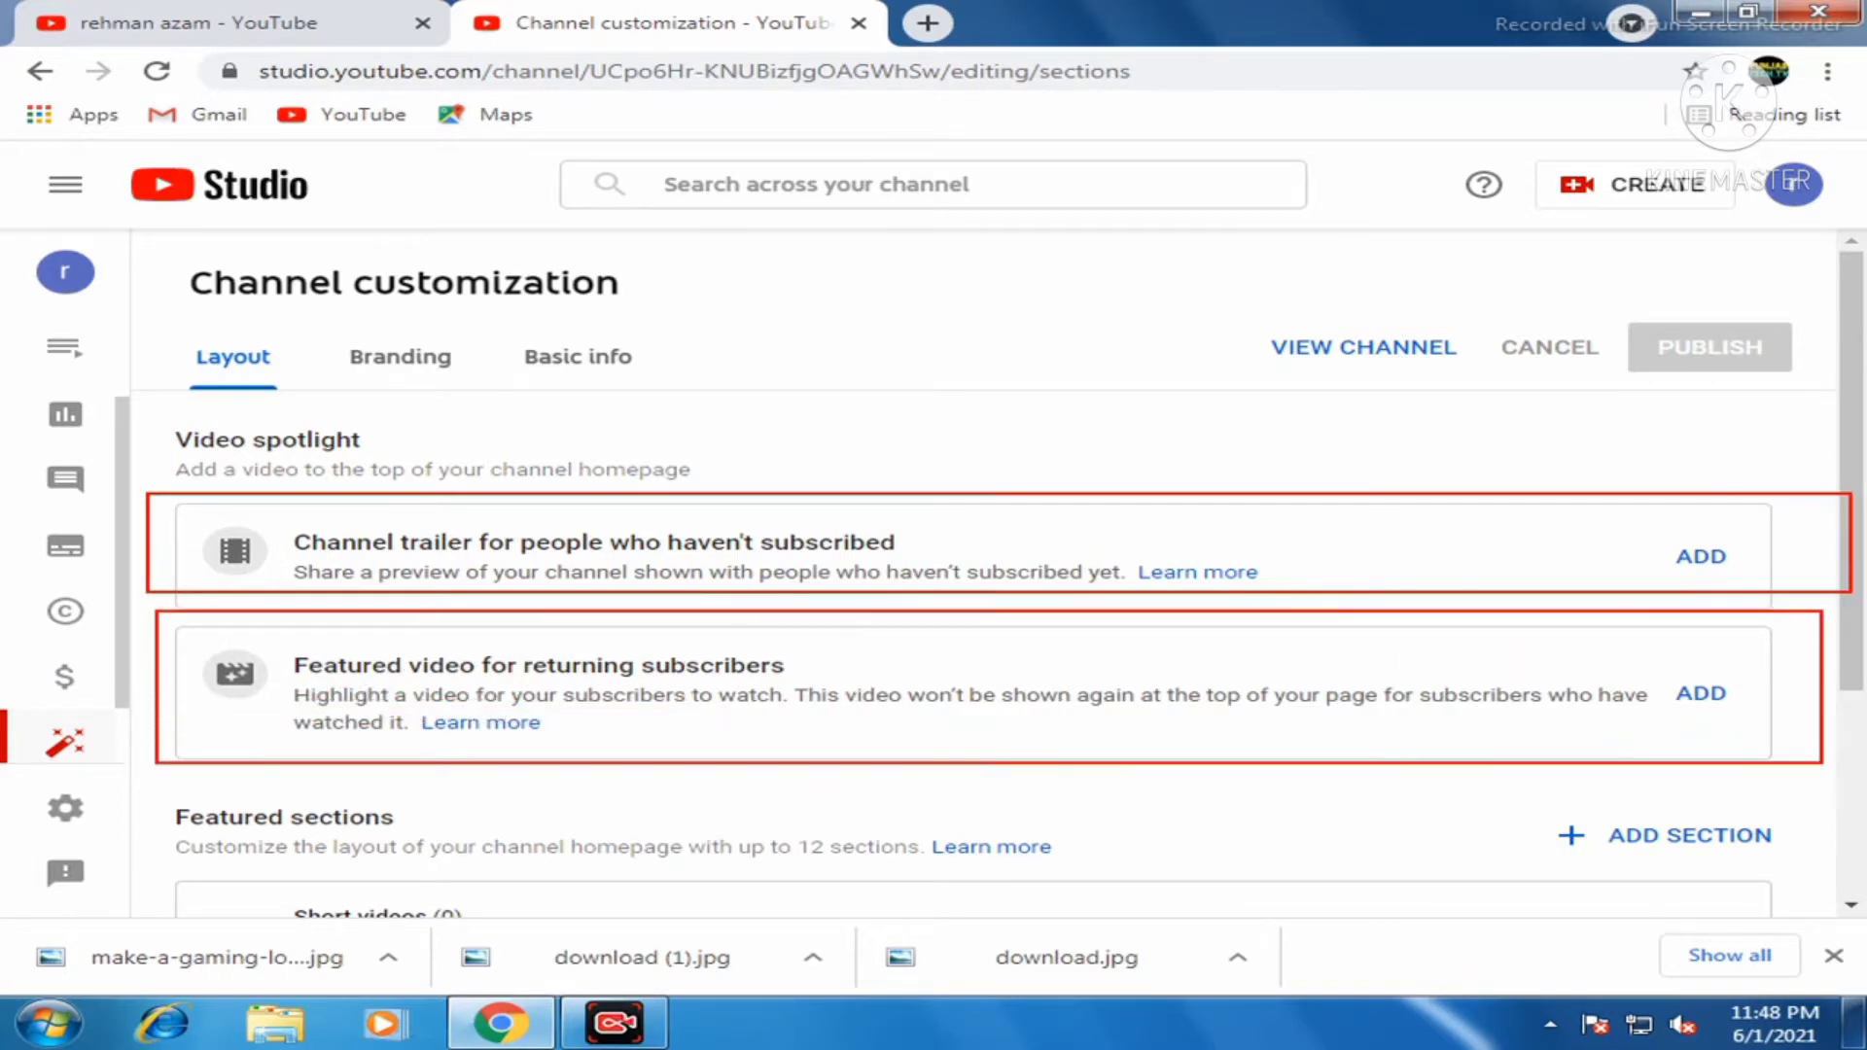
{"action": "key", "text": "Escape"}
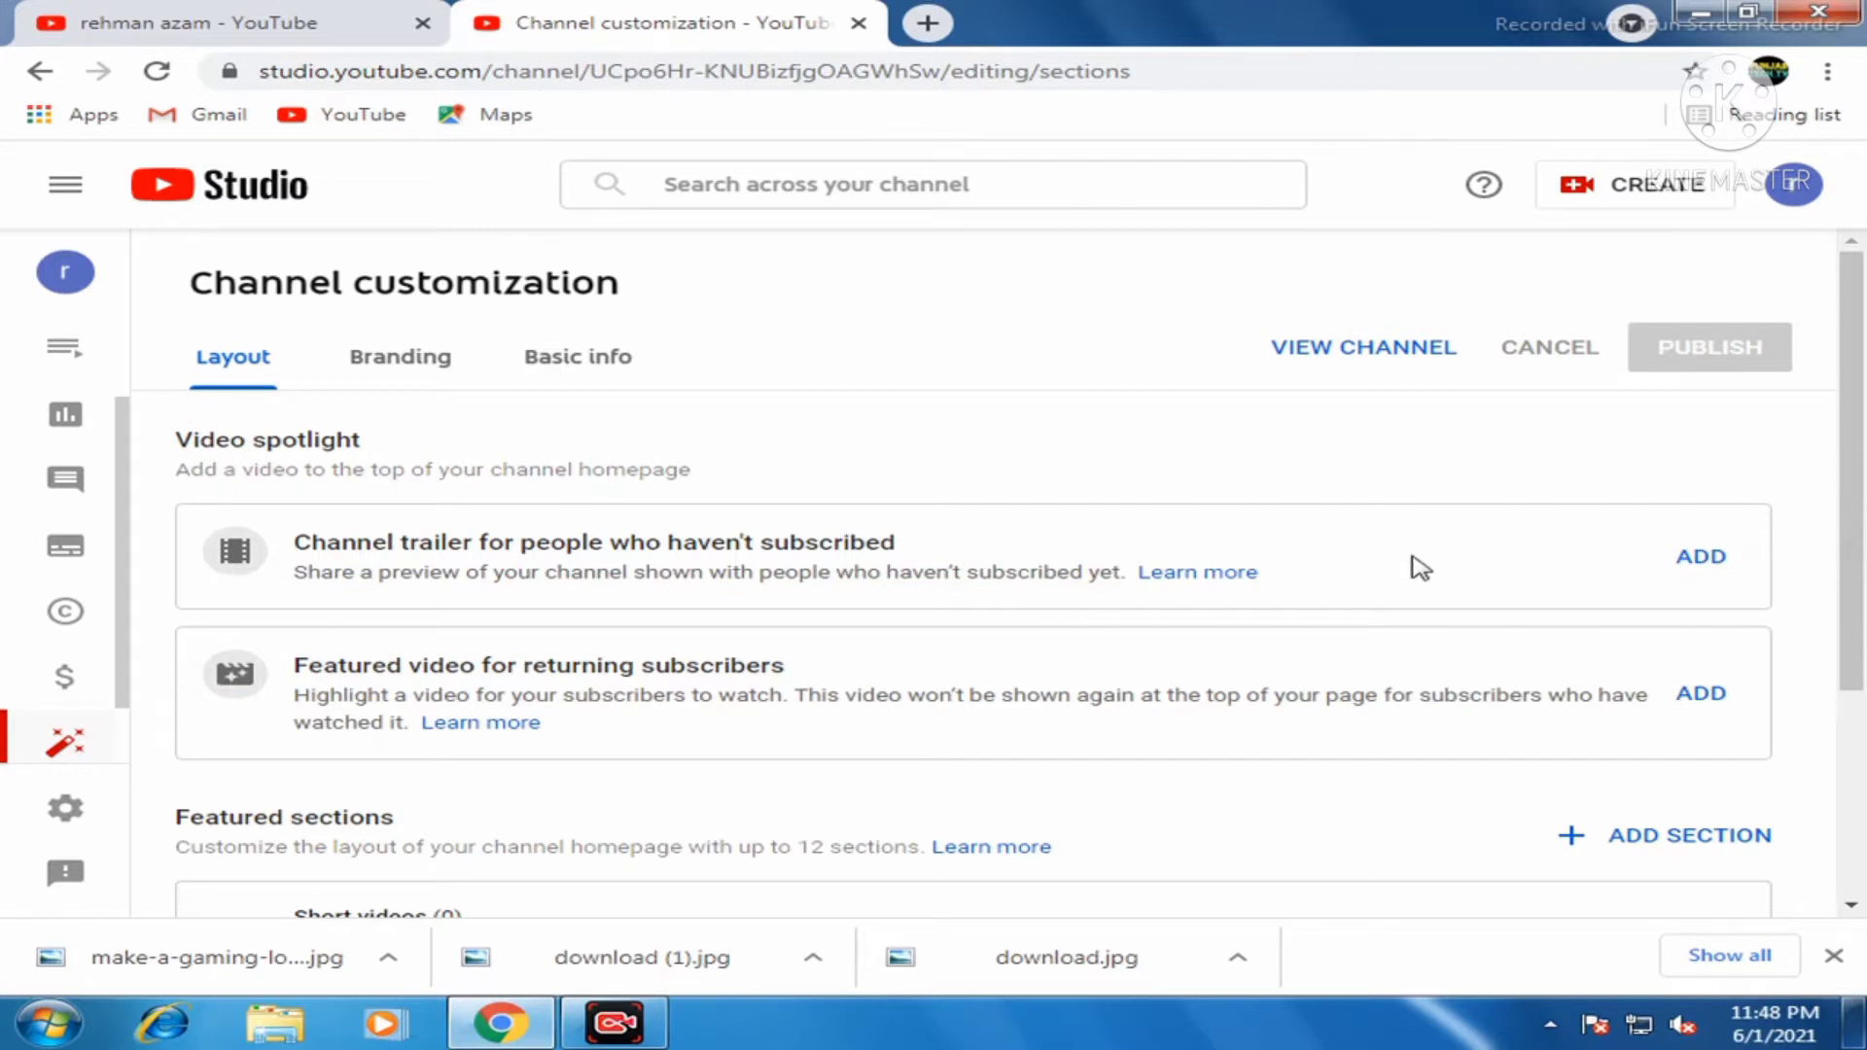
{"action": "left_click_drag", "start_coordinate": [1666, 539], "coordinate": [1761, 578]}
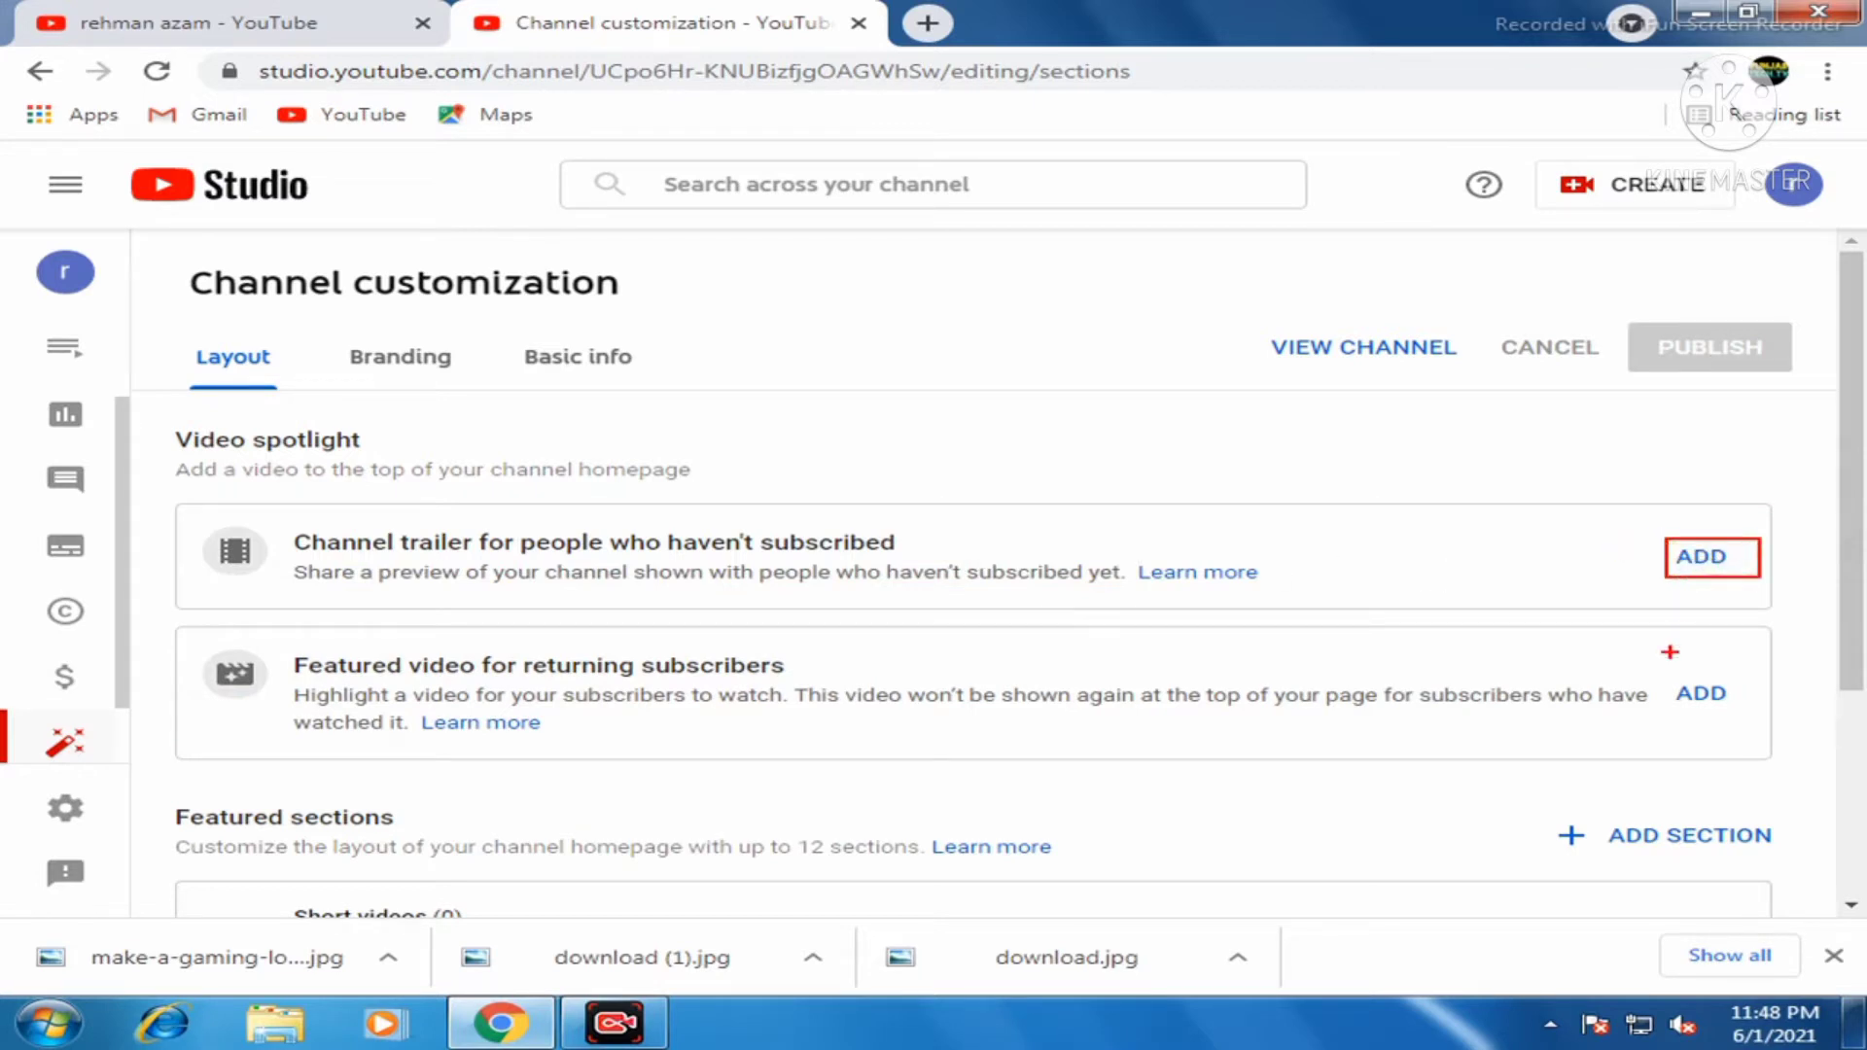
{"action": "left_click_drag", "start_coordinate": [1662, 671], "coordinate": [1765, 730]}
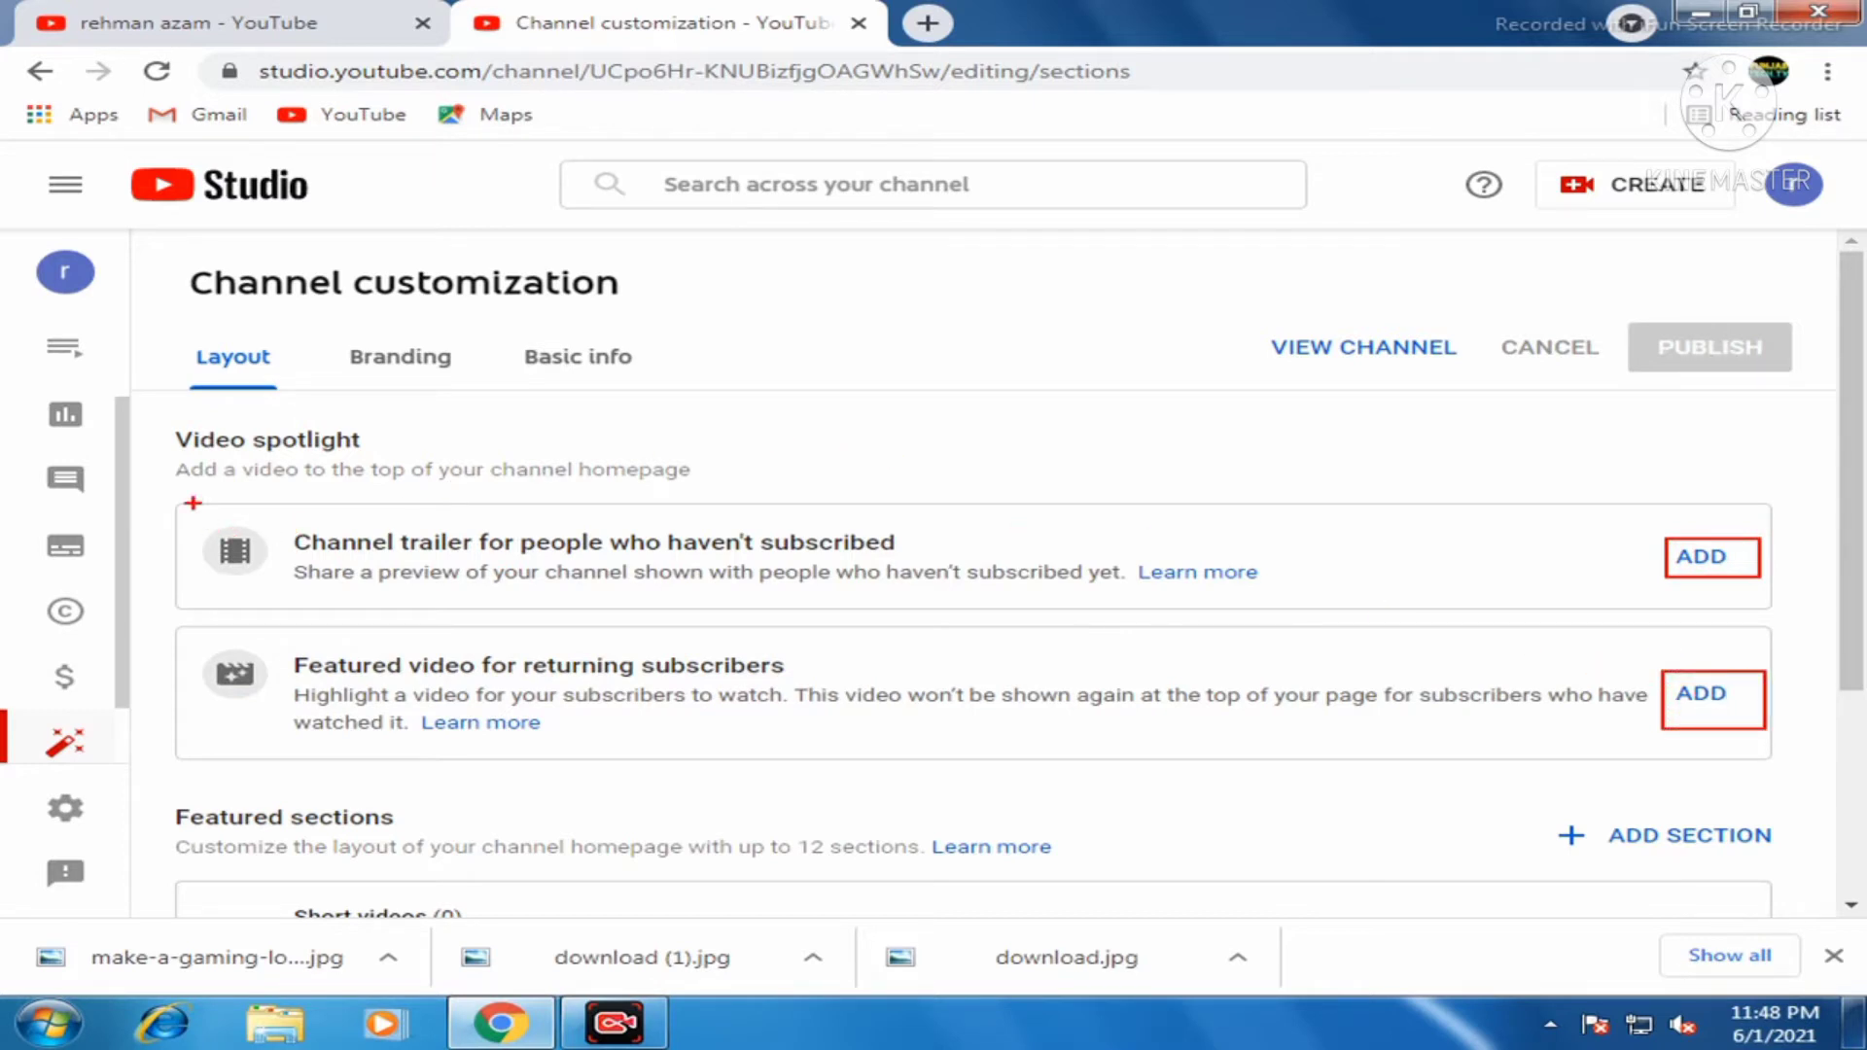
{"action": "mouse_move", "coordinate": [151, 485]}
{"action": "left_mouse_down"}
{"action": "mouse_move", "coordinate": [467, 608]}
{"action": "mouse_move", "coordinate": [1789, 619]}
{"action": "left_mouse_up"}
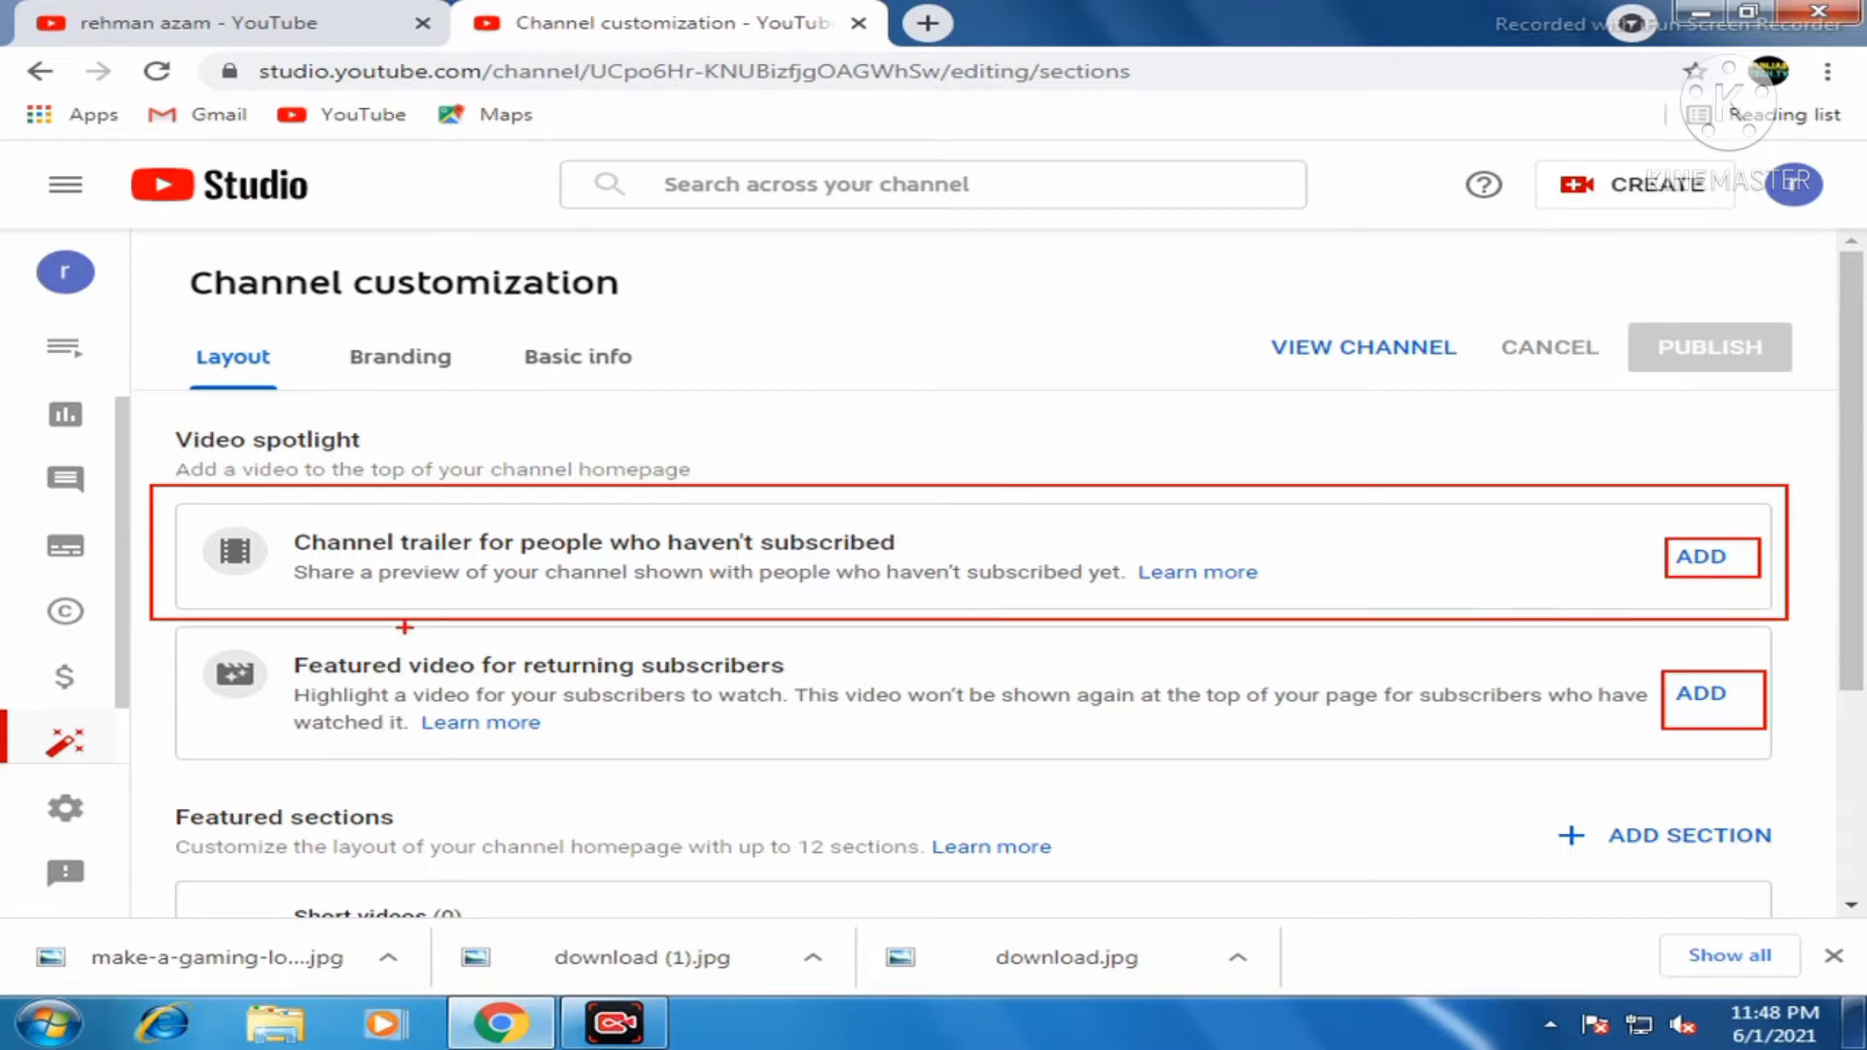
{"action": "mouse_move", "coordinate": [153, 628]}
{"action": "left_mouse_down"}
{"action": "mouse_move", "coordinate": [292, 695]}
{"action": "mouse_move", "coordinate": [1258, 767]}
{"action": "mouse_move", "coordinate": [1811, 771]}
{"action": "left_mouse_up"}
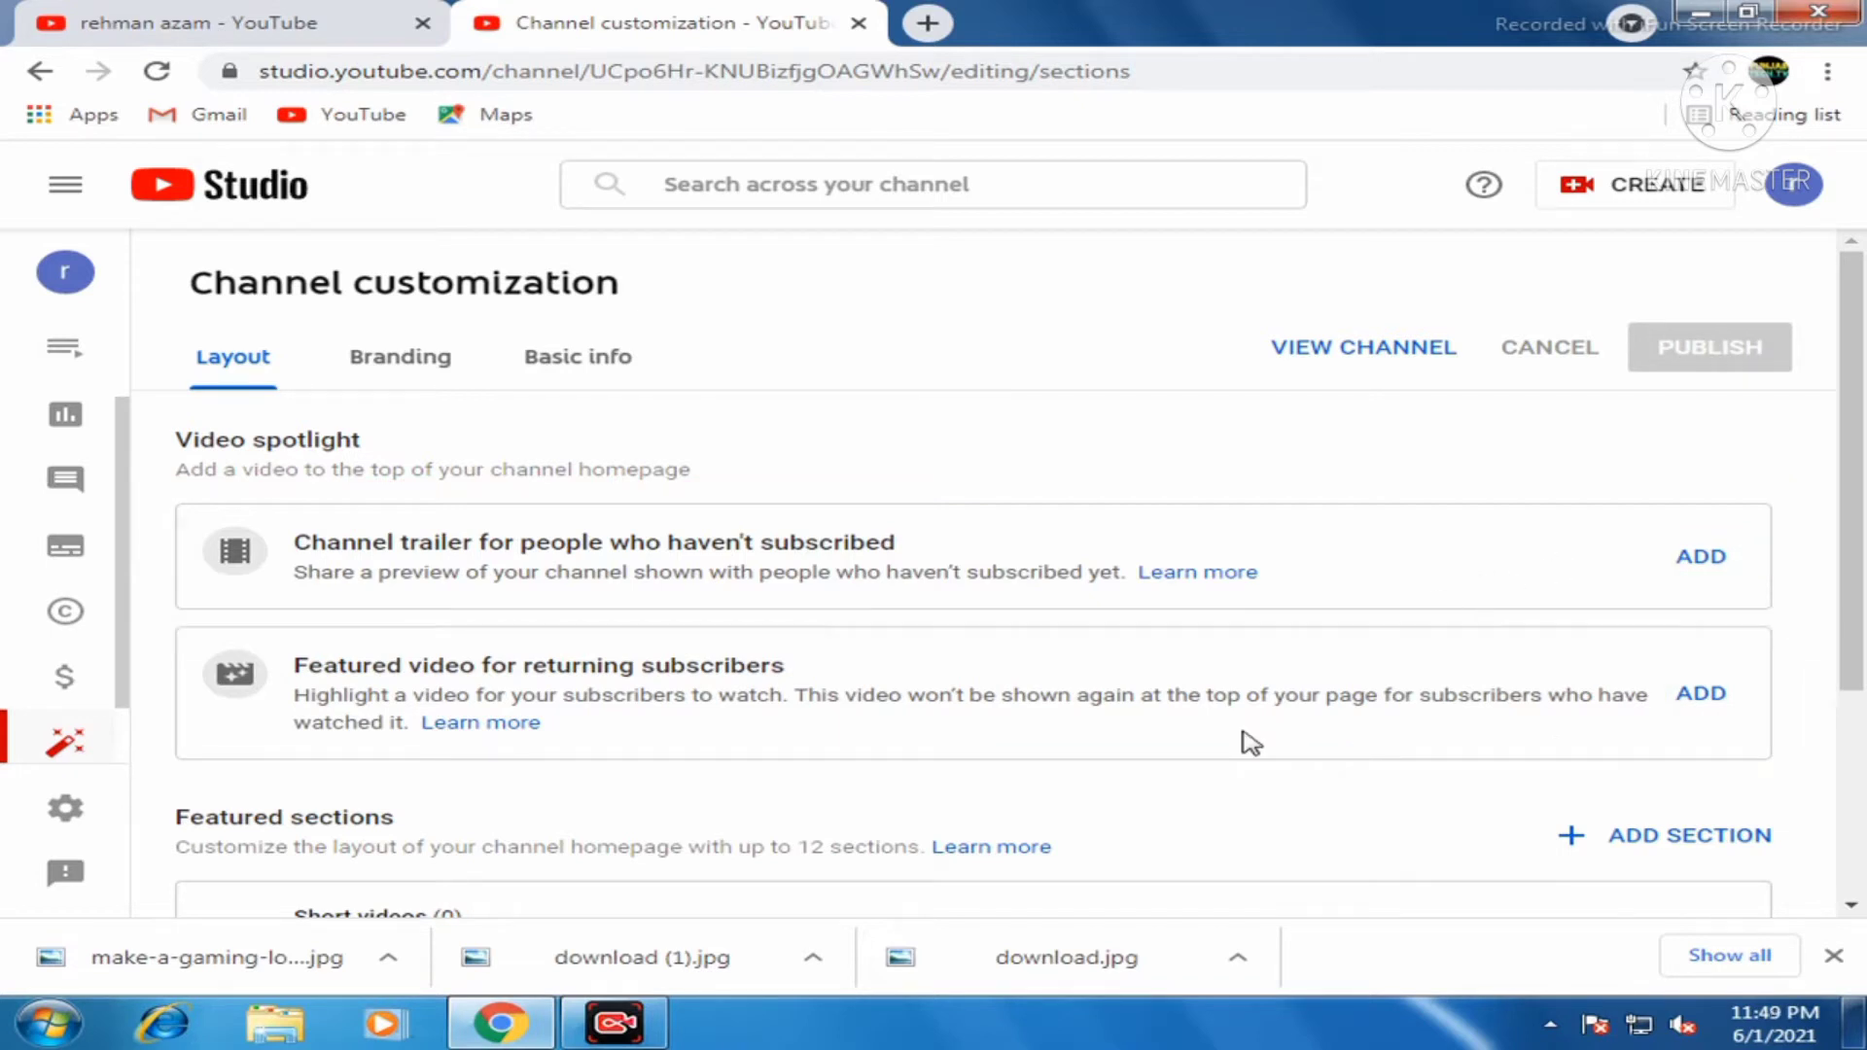
{"action": "scroll", "coordinate": [1252, 744], "scroll_direction": "down", "scroll_amount": 2}
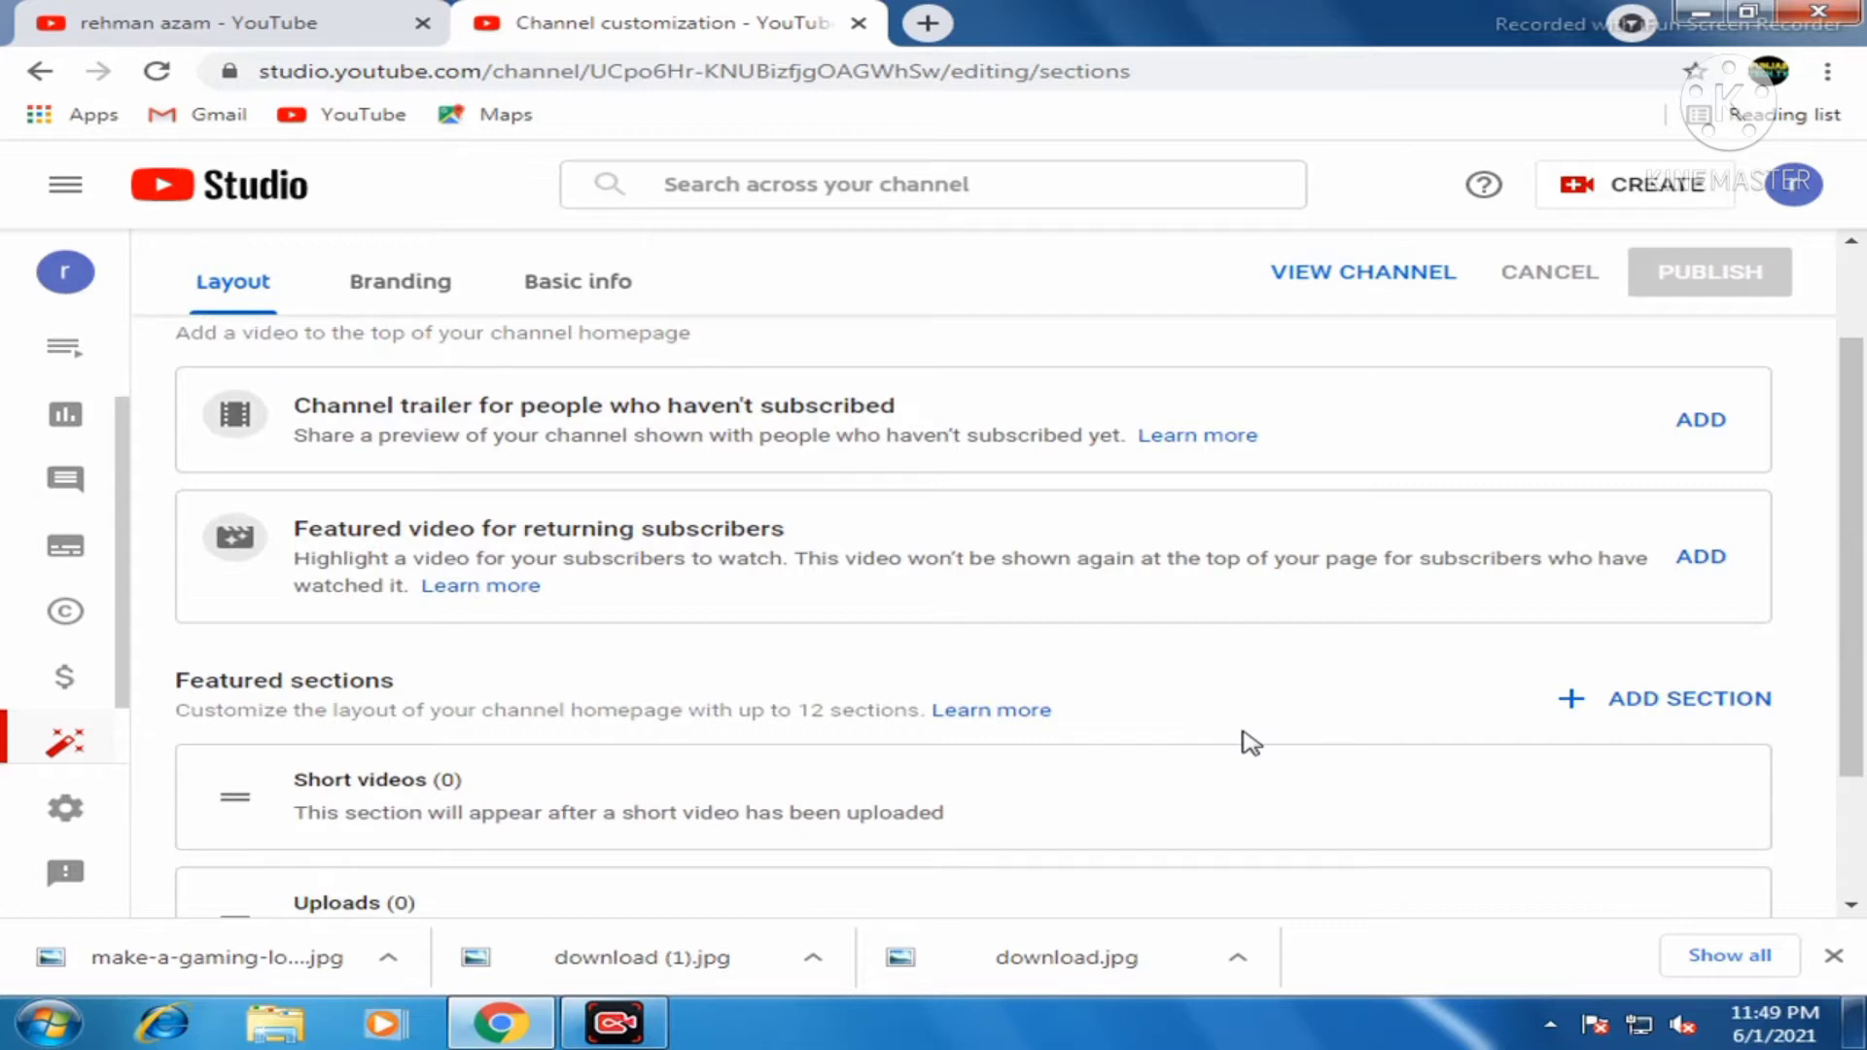
{"action": "scroll", "coordinate": [1140, 764], "scroll_direction": "down", "scroll_amount": 2}
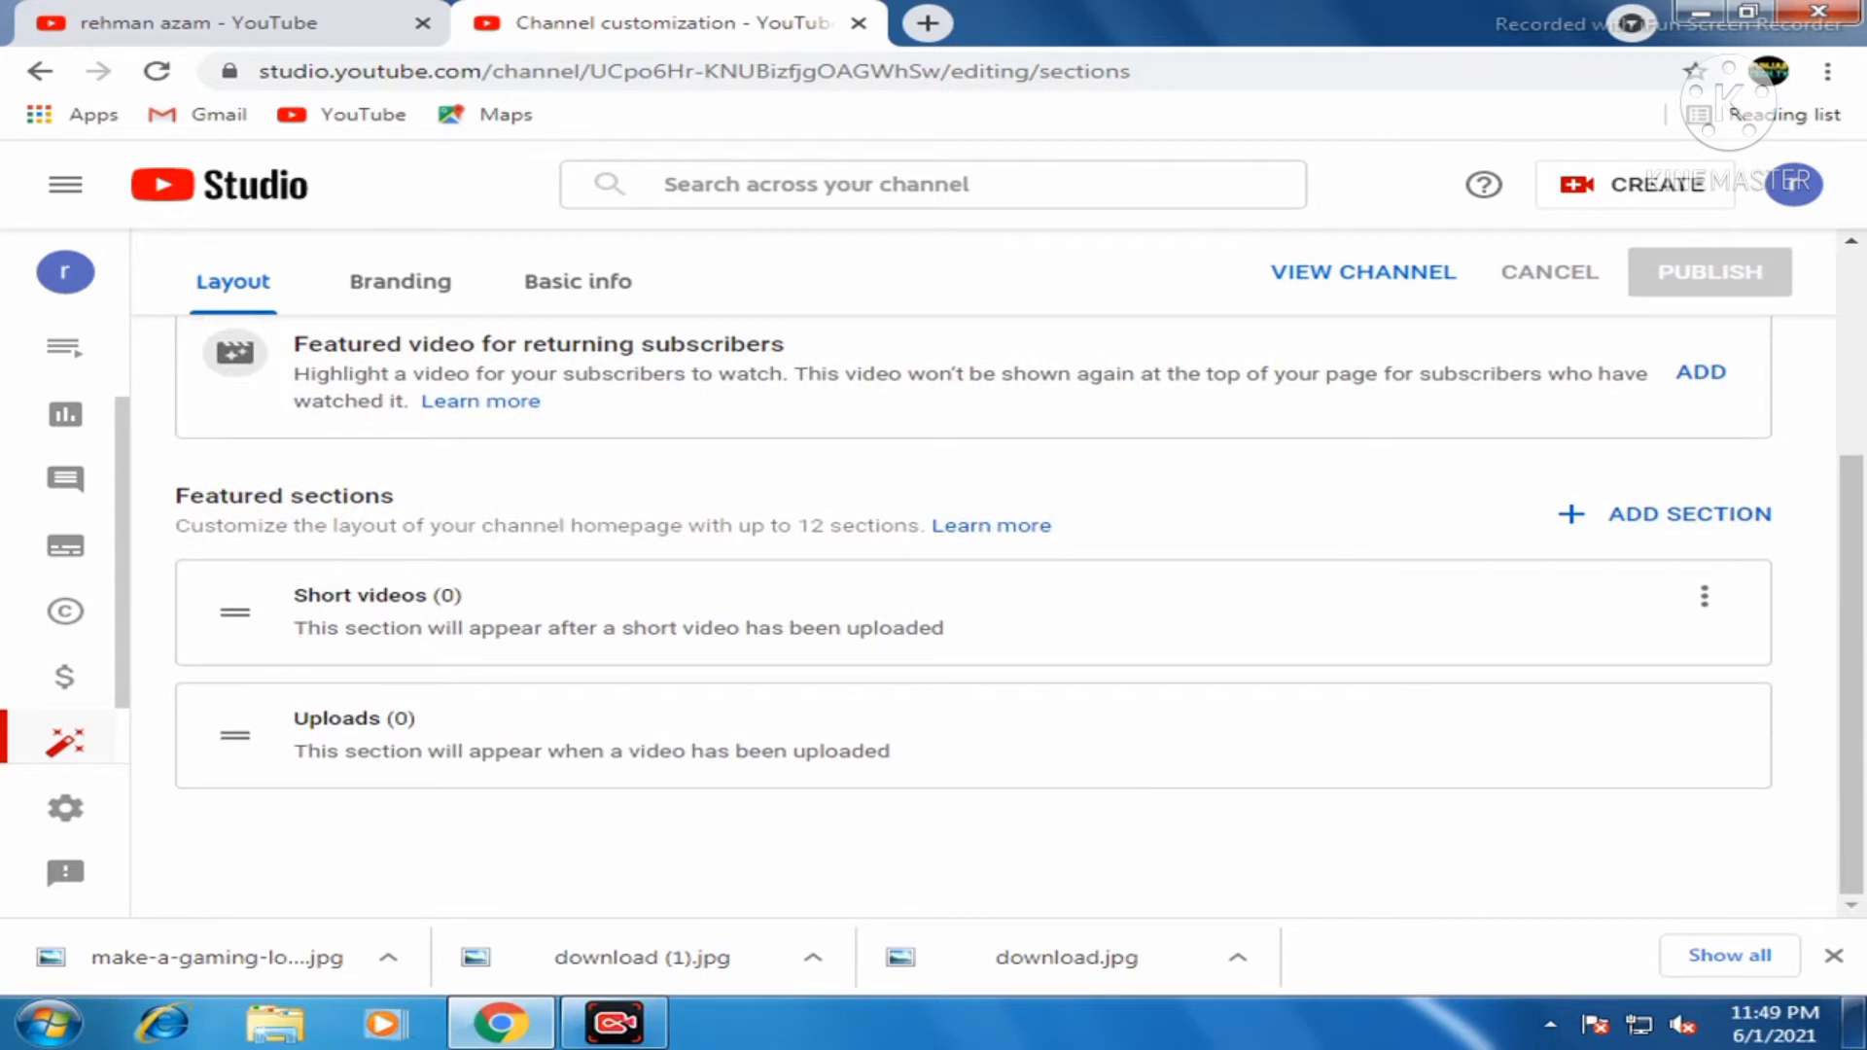
{"action": "mouse_move", "coordinate": [153, 546]}
{"action": "left_mouse_down"}
{"action": "mouse_move", "coordinate": [295, 628]}
{"action": "mouse_move", "coordinate": [962, 666]}
{"action": "left_mouse_up"}
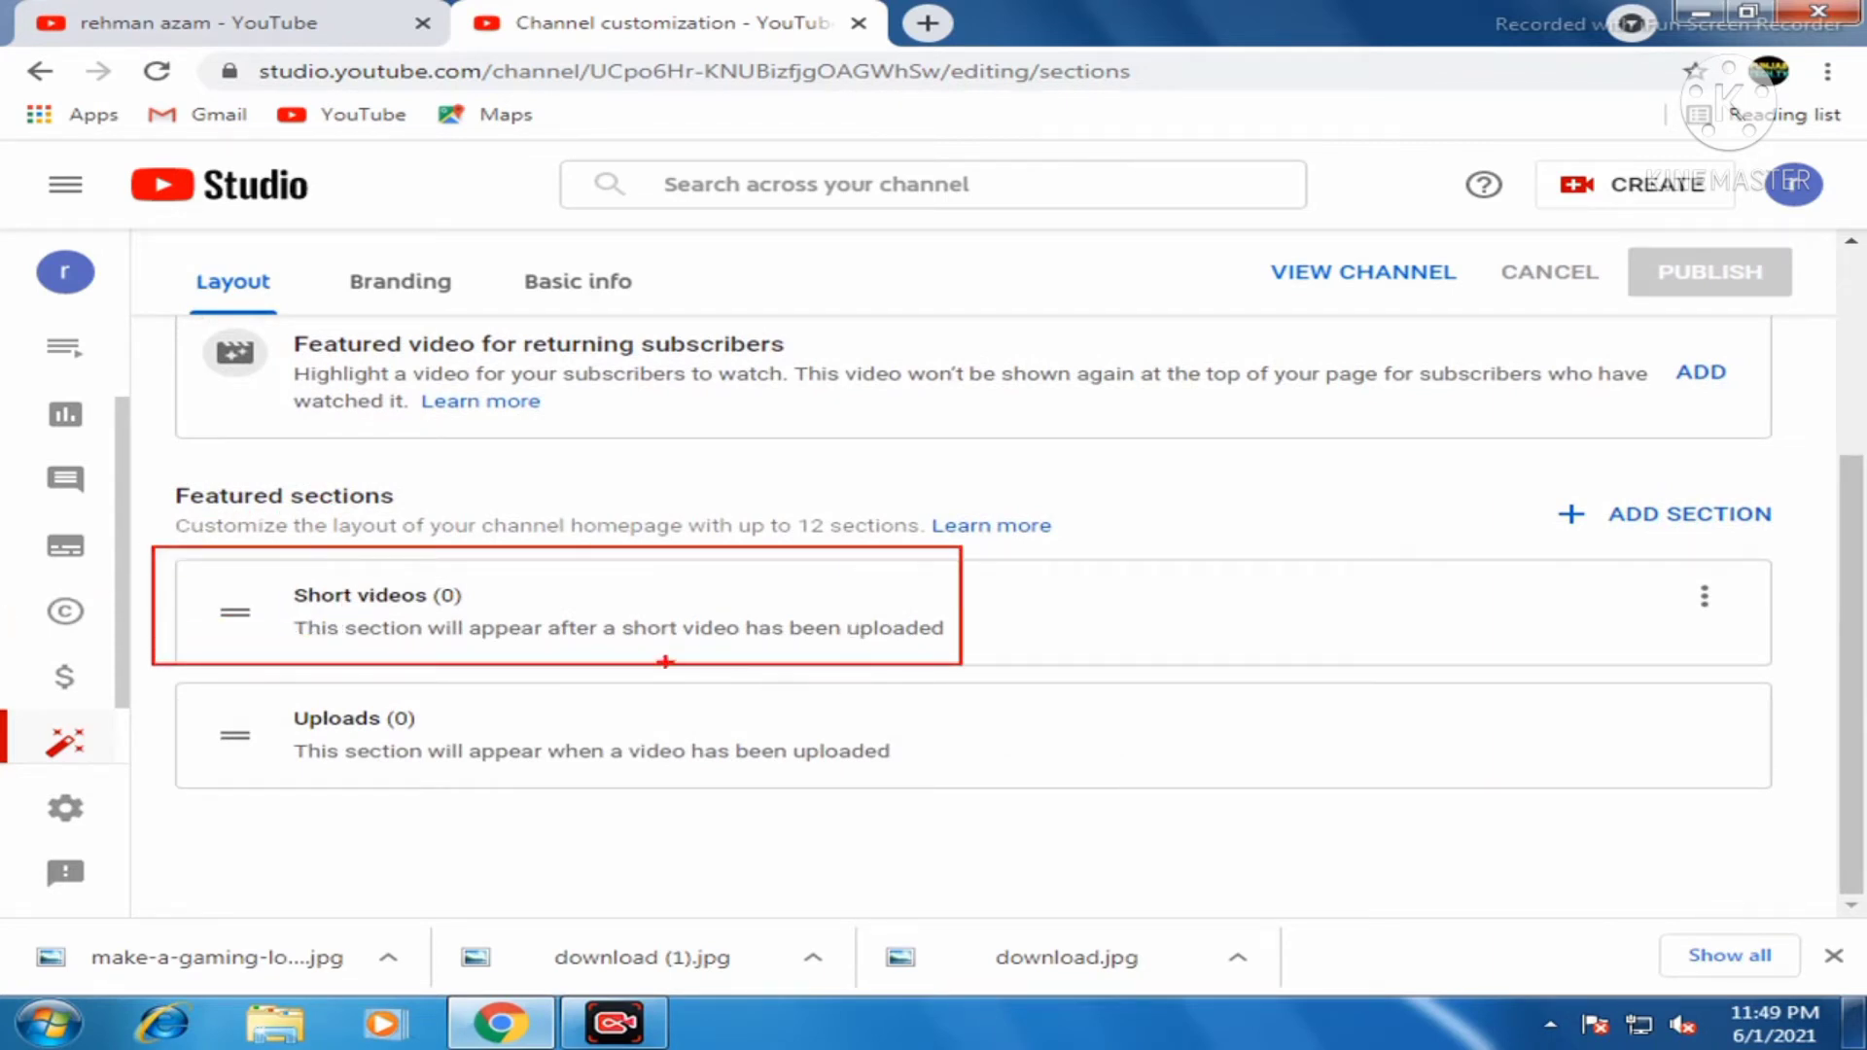
{"action": "mouse_move", "coordinate": [158, 678]}
{"action": "left_mouse_down"}
{"action": "mouse_move", "coordinate": [283, 731]}
{"action": "mouse_move", "coordinate": [925, 838]}
{"action": "left_mouse_up"}
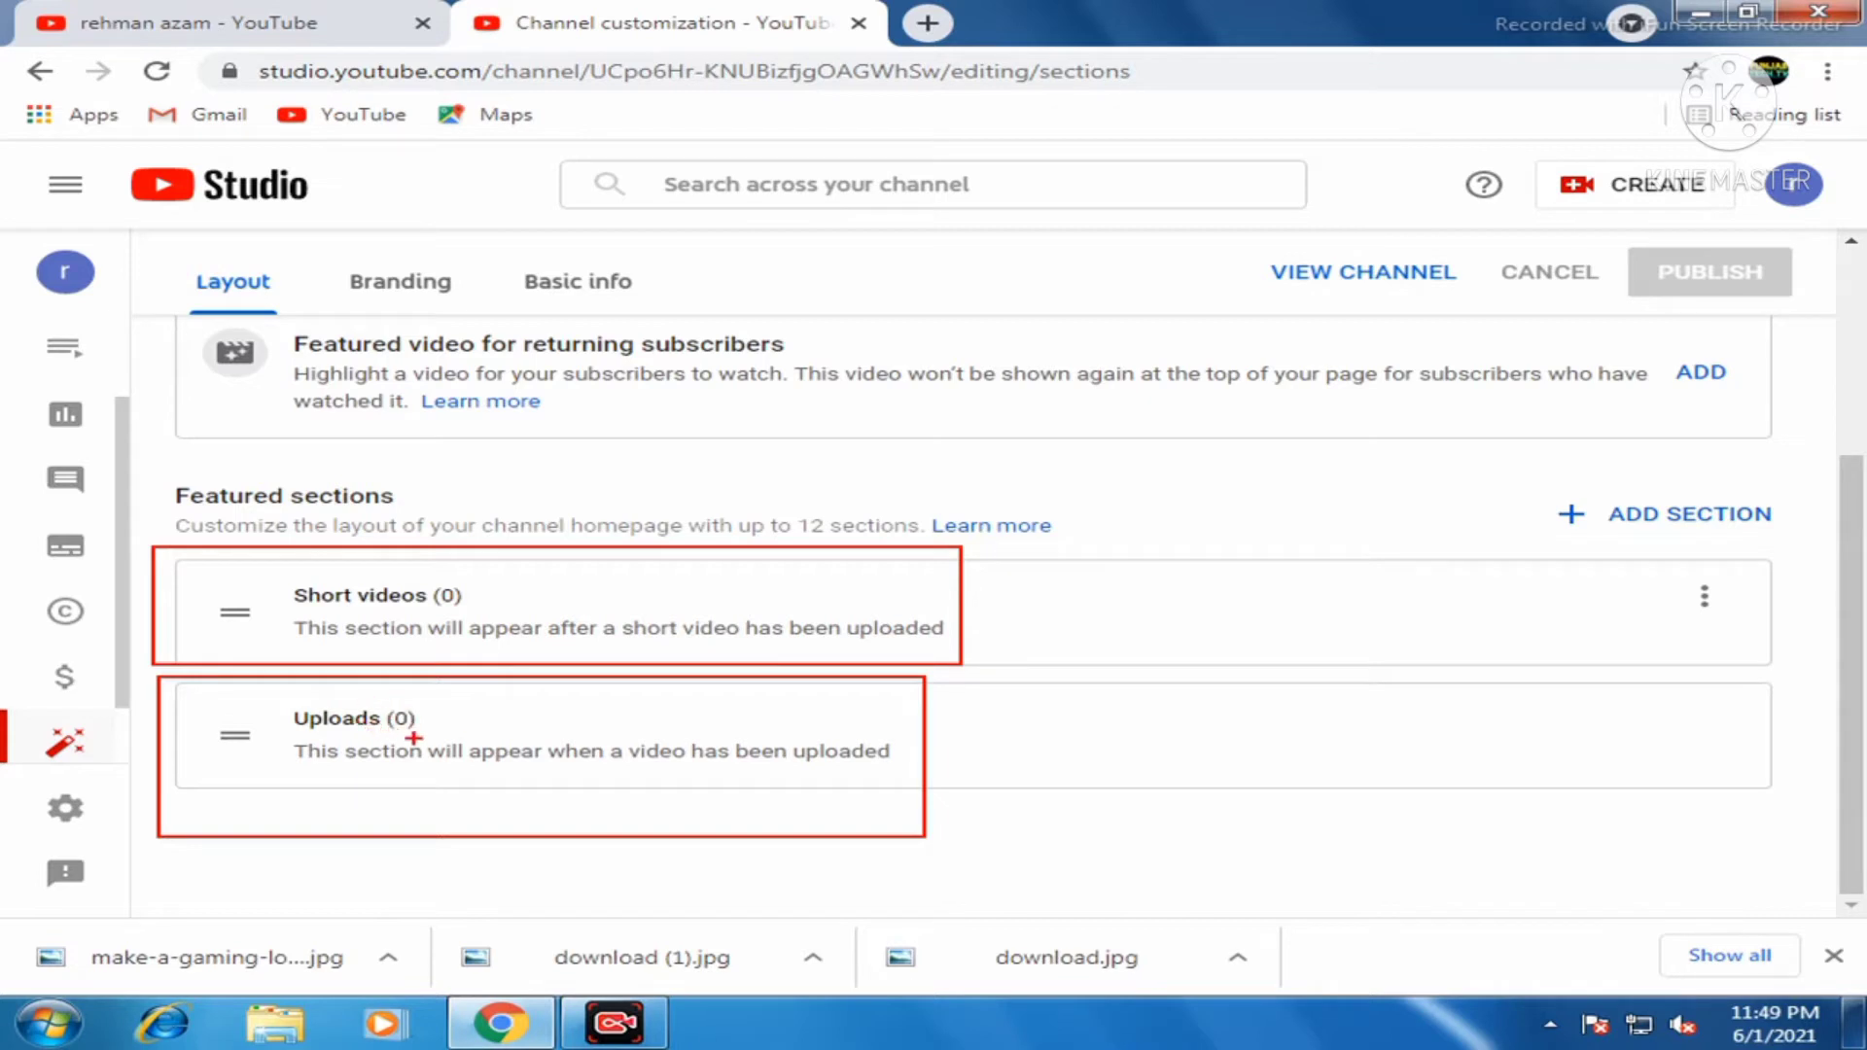
{"action": "key", "text": "Escape"}
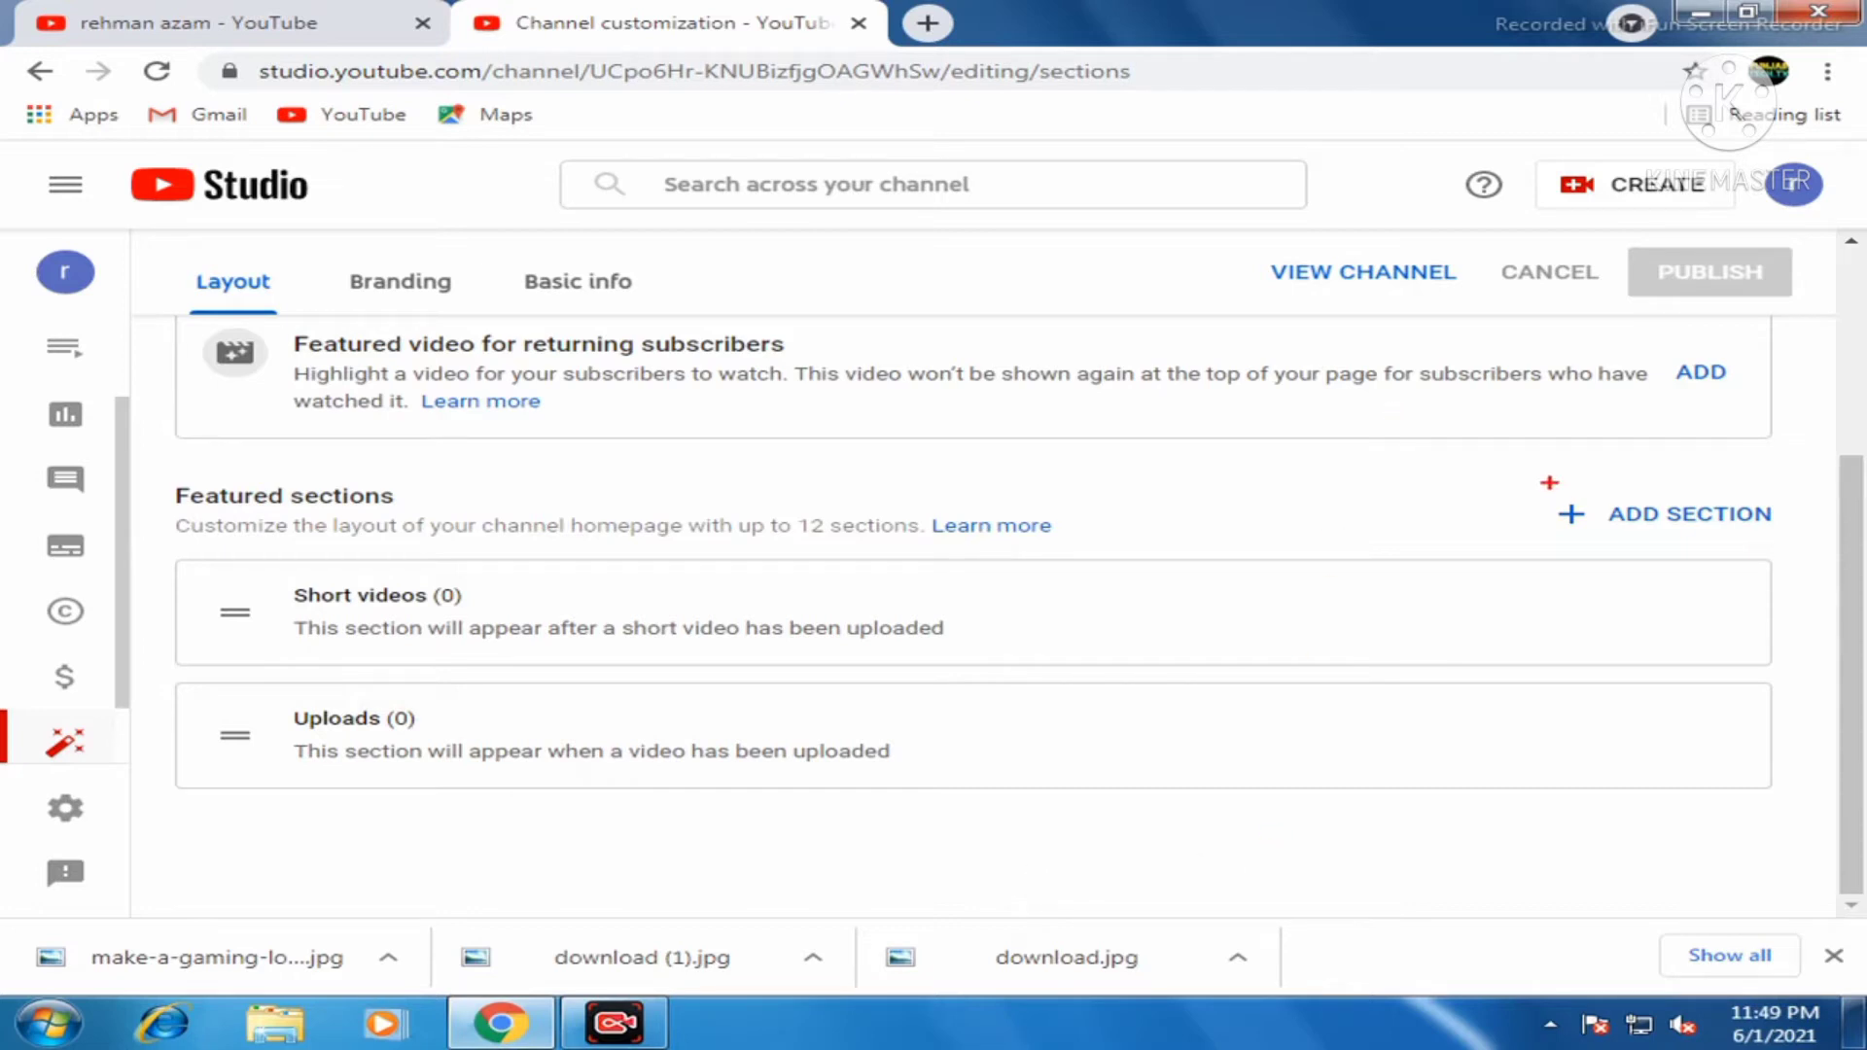
{"action": "left_click_drag", "start_coordinate": [1548, 483], "coordinate": [1839, 550]}
{"action": "key", "text": "Escape"}
Step: Add a Popular uploads section to the channel homepage layout
{"action": "left_click", "coordinate": [1603, 527]}
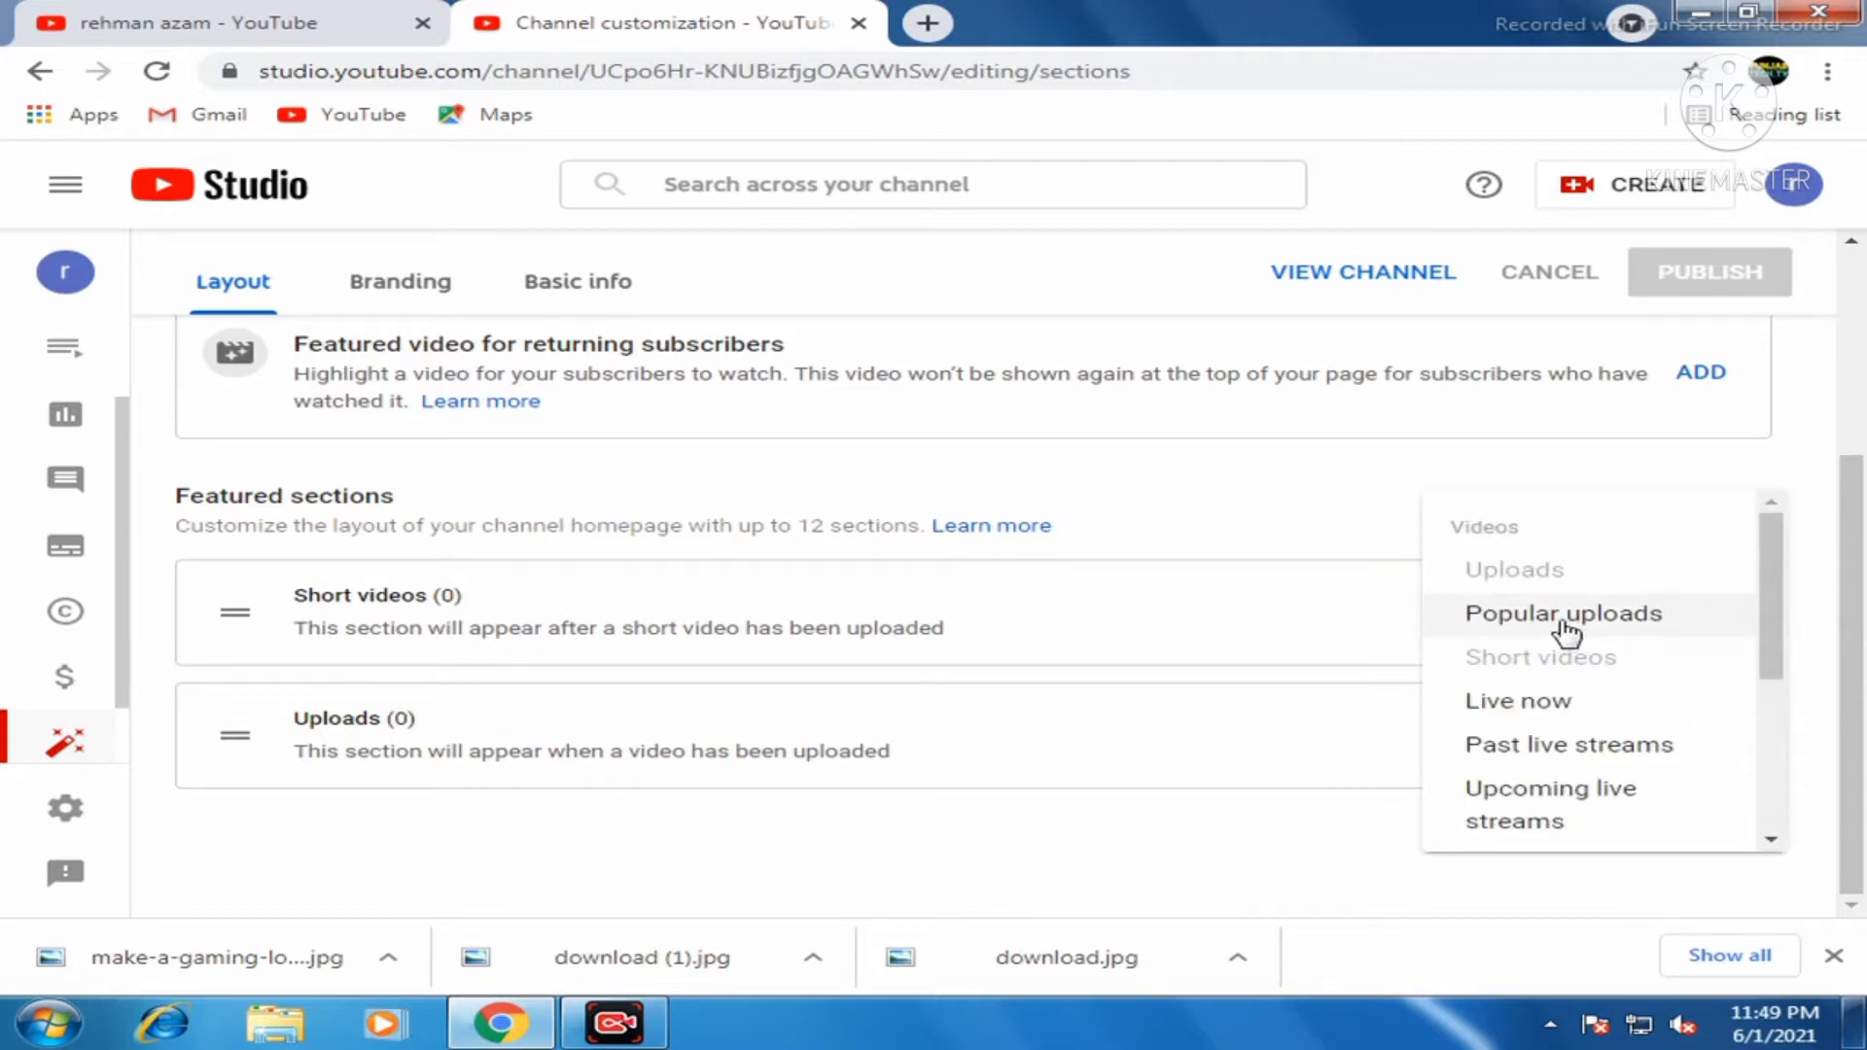
{"action": "mouse_move", "coordinate": [1430, 592]}
{"action": "left_mouse_down"}
{"action": "mouse_move", "coordinate": [1592, 636]}
{"action": "mouse_move", "coordinate": [1687, 636]}
{"action": "left_mouse_up"}
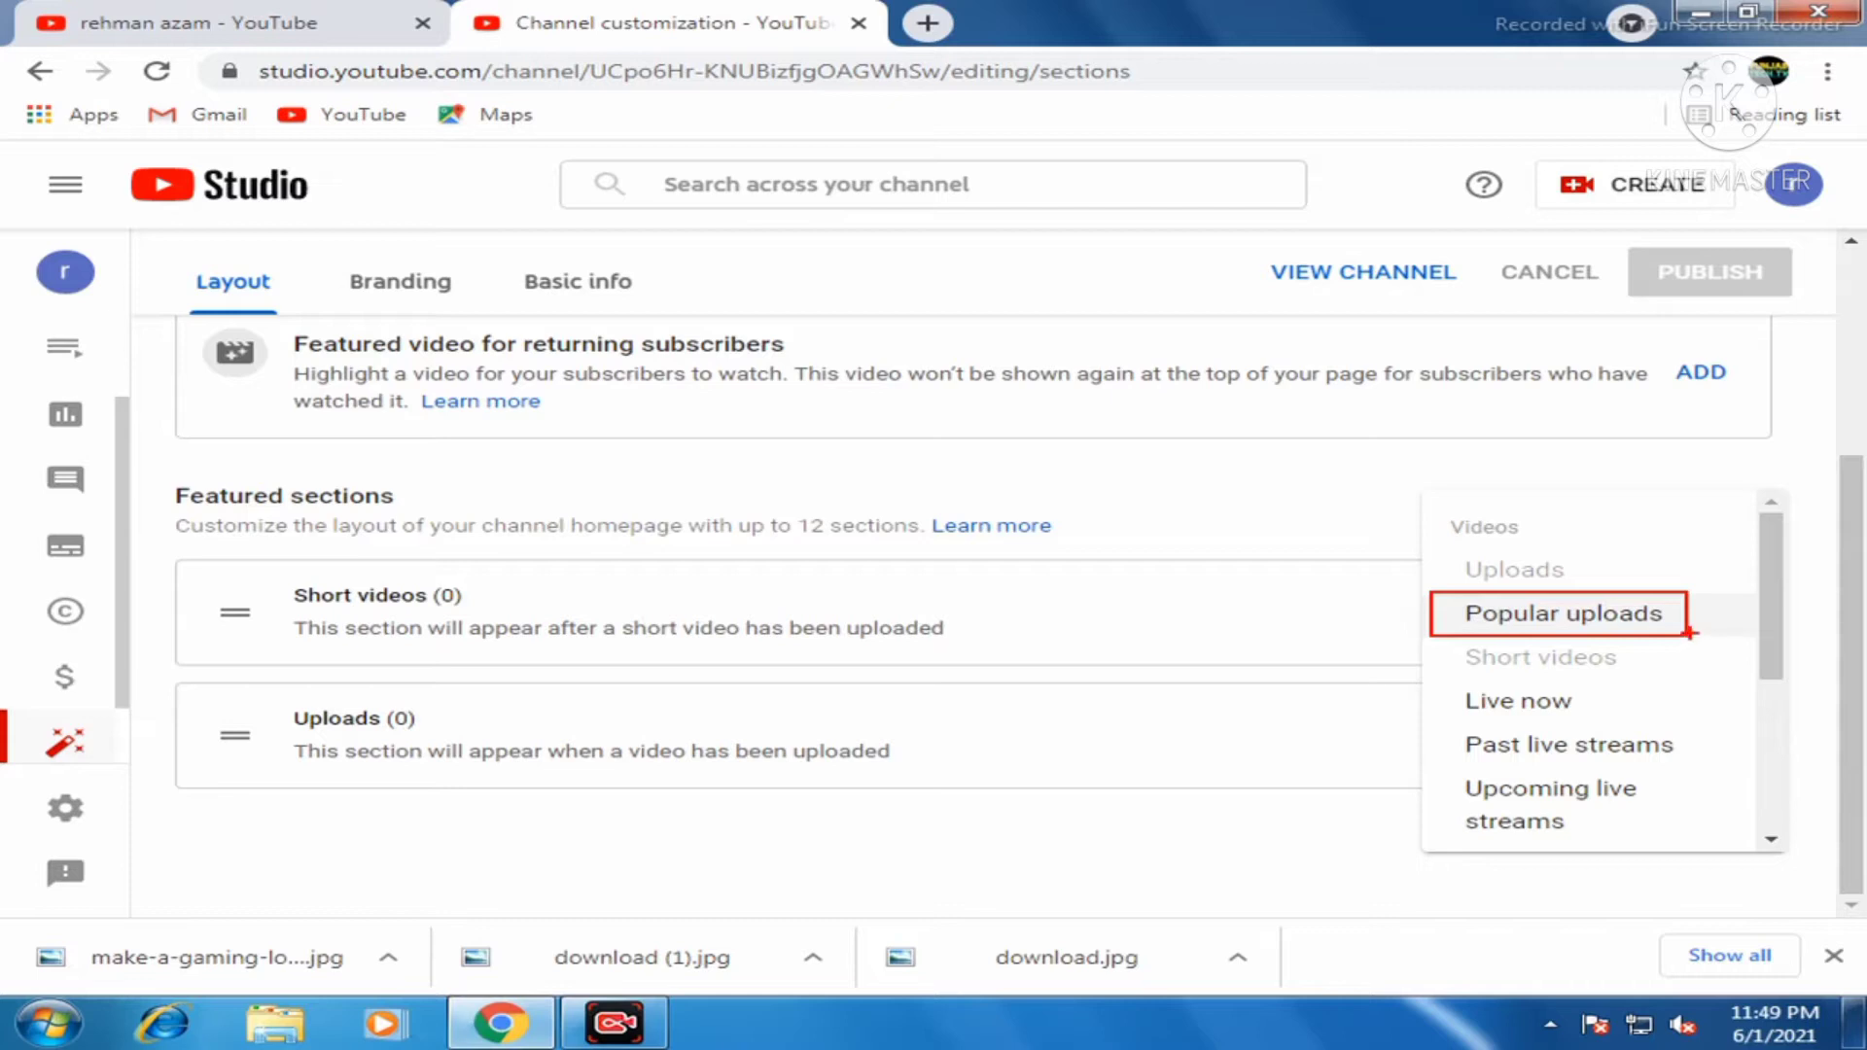
{"action": "left_click", "coordinate": [1567, 633]}
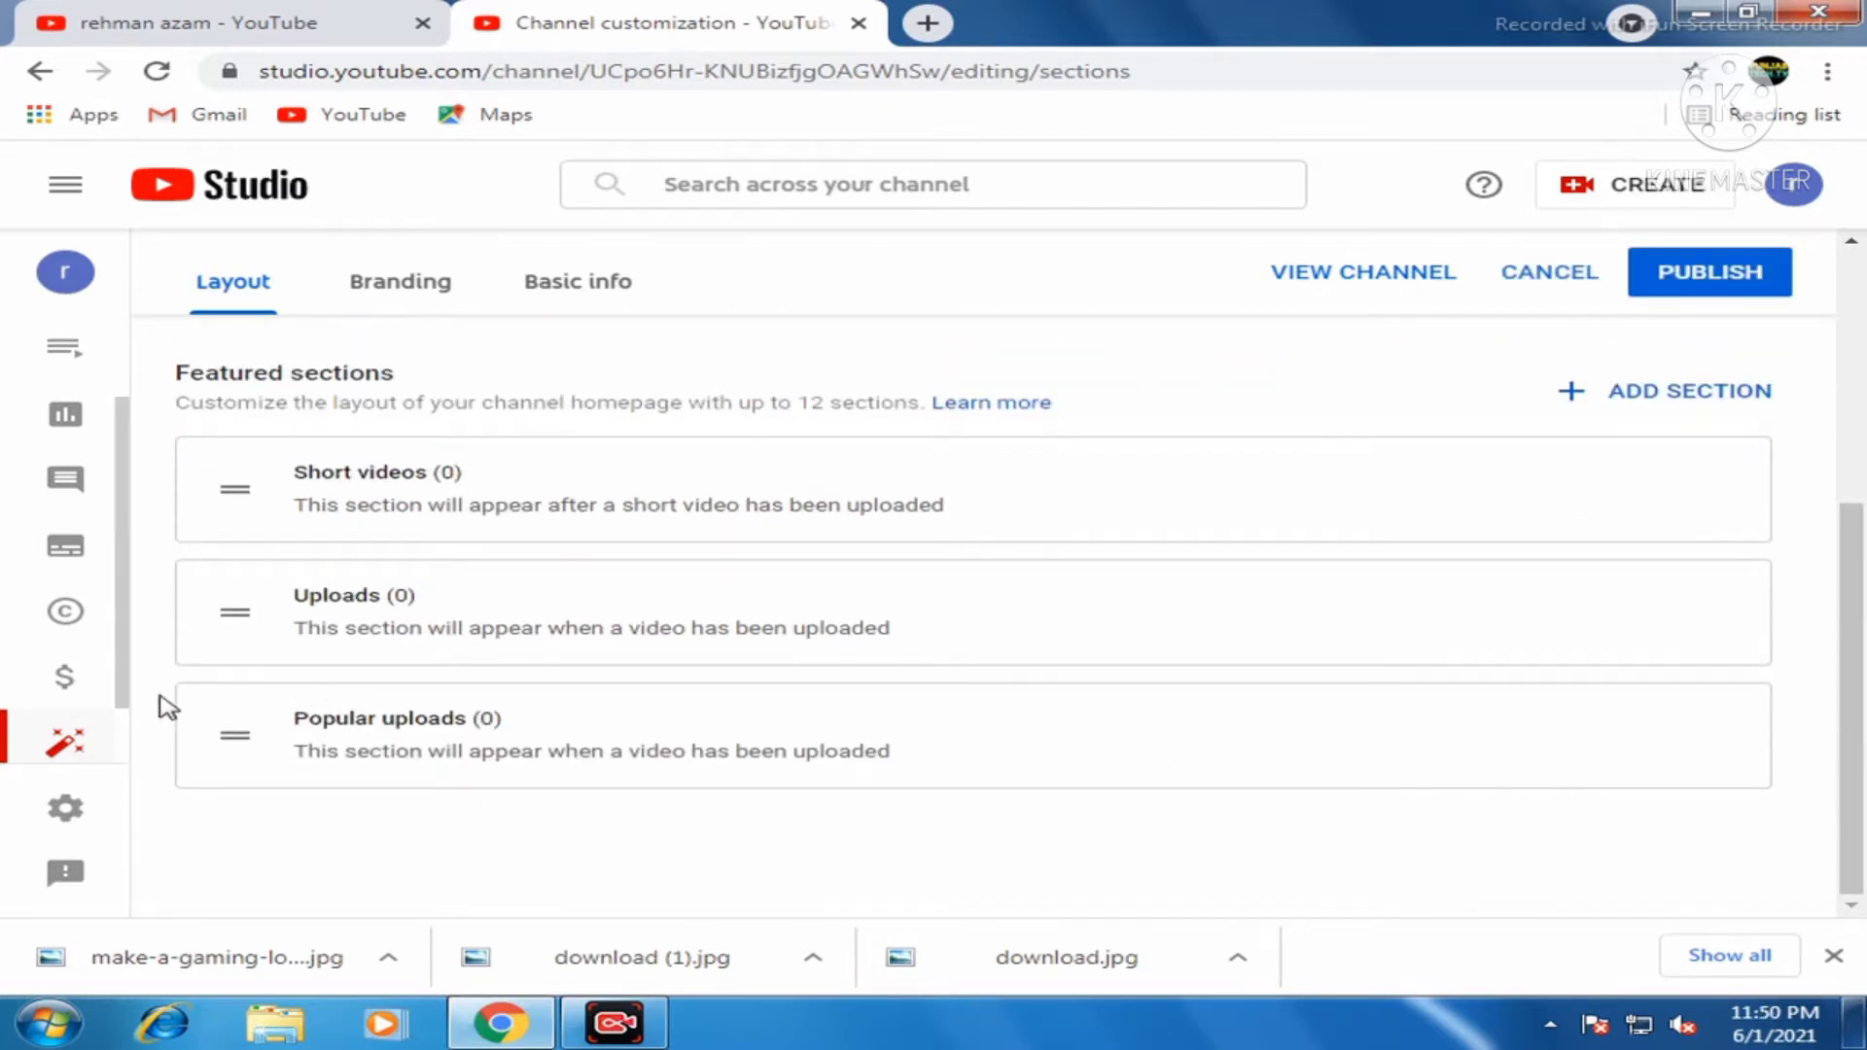
{"action": "mouse_move", "coordinate": [143, 680]}
{"action": "left_mouse_down"}
{"action": "mouse_move", "coordinate": [196, 709]}
{"action": "mouse_move", "coordinate": [784, 792]}
{"action": "mouse_move", "coordinate": [915, 790]}
{"action": "left_mouse_up"}
Step: Publish the channel layout customization changes
{"action": "left_click", "coordinate": [377, 300]}
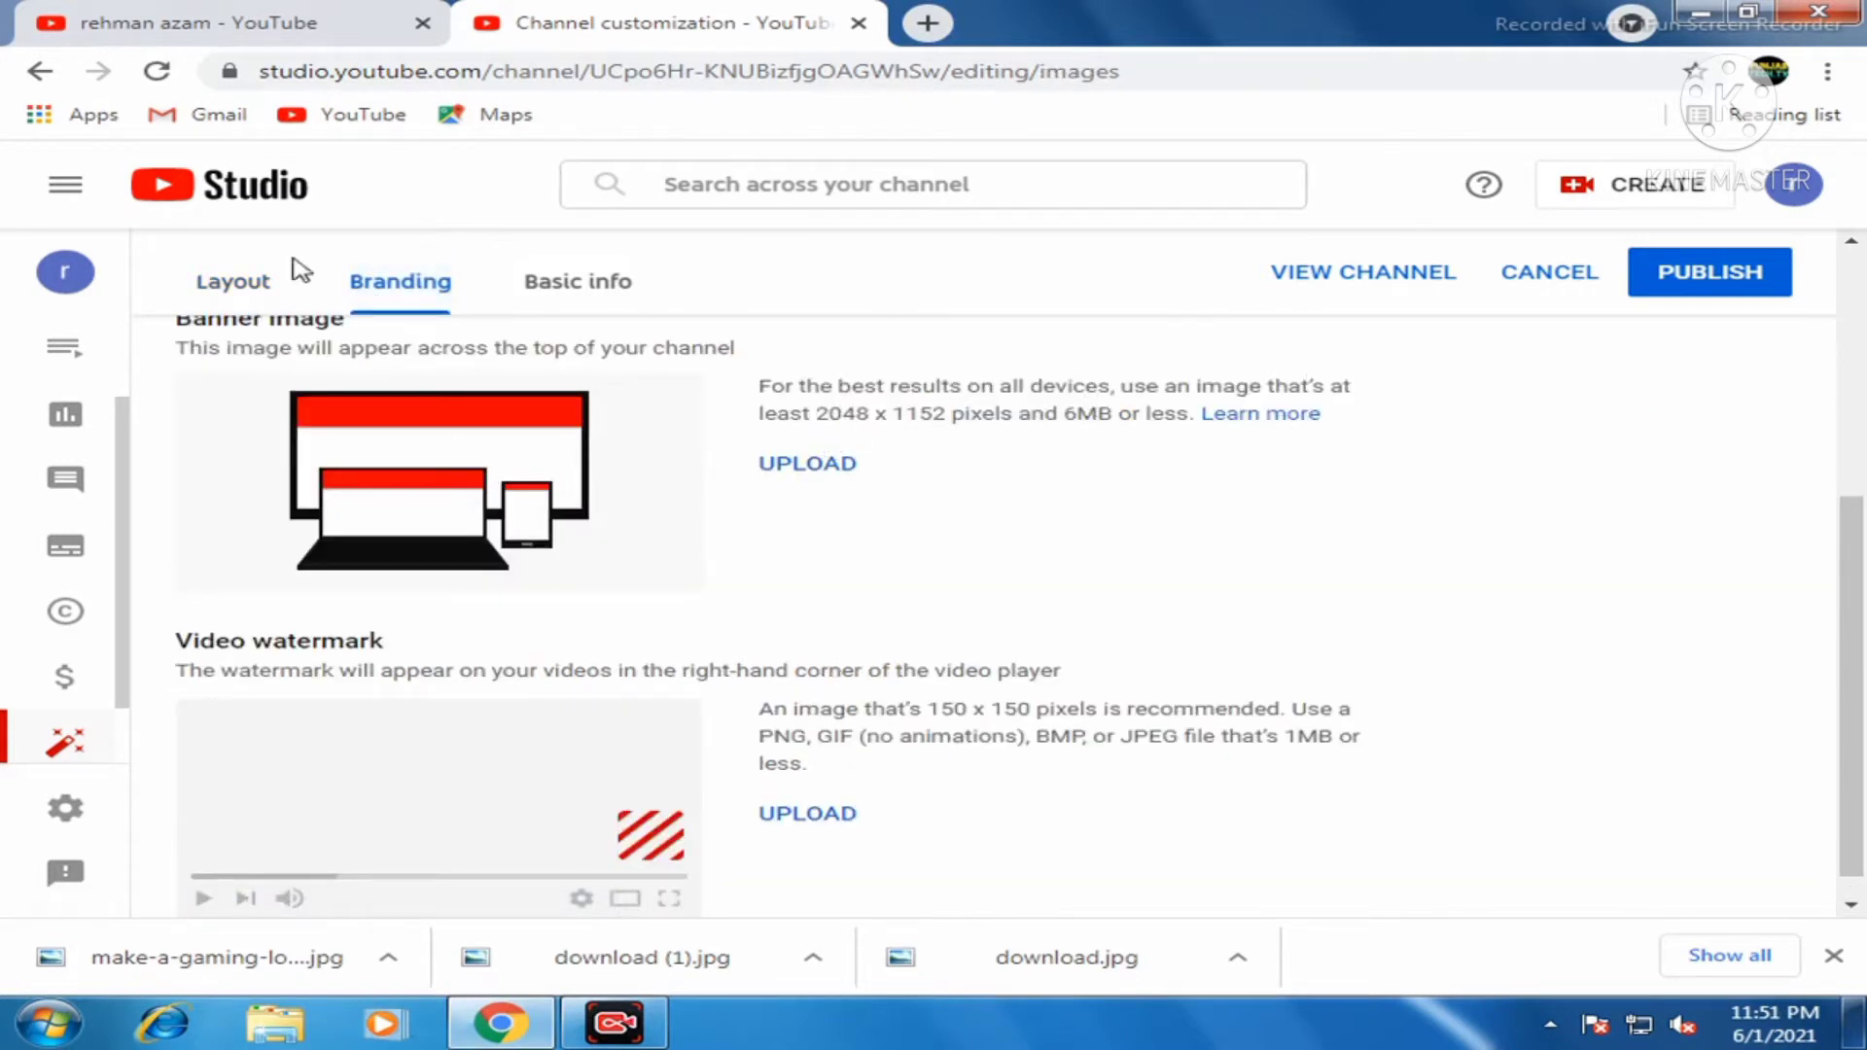
{"action": "left_click", "coordinate": [238, 279]}
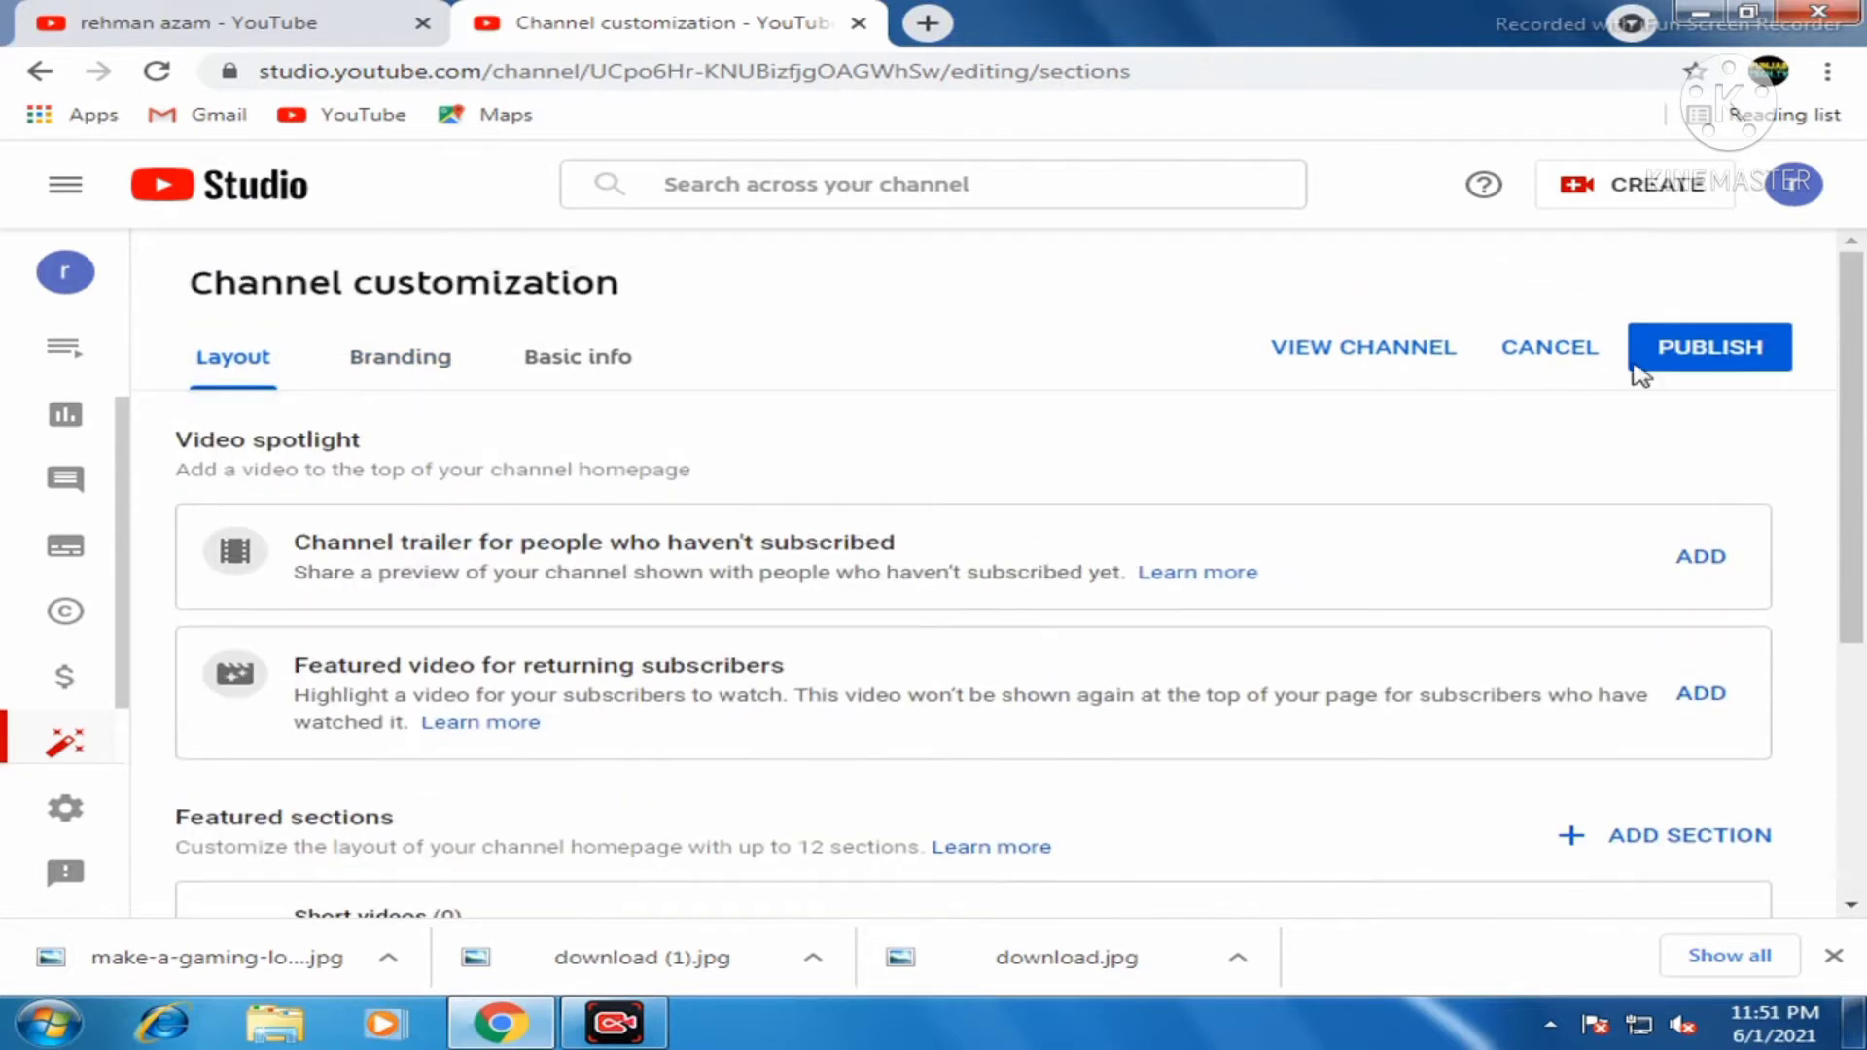
{"action": "left_click", "coordinate": [1705, 366]}
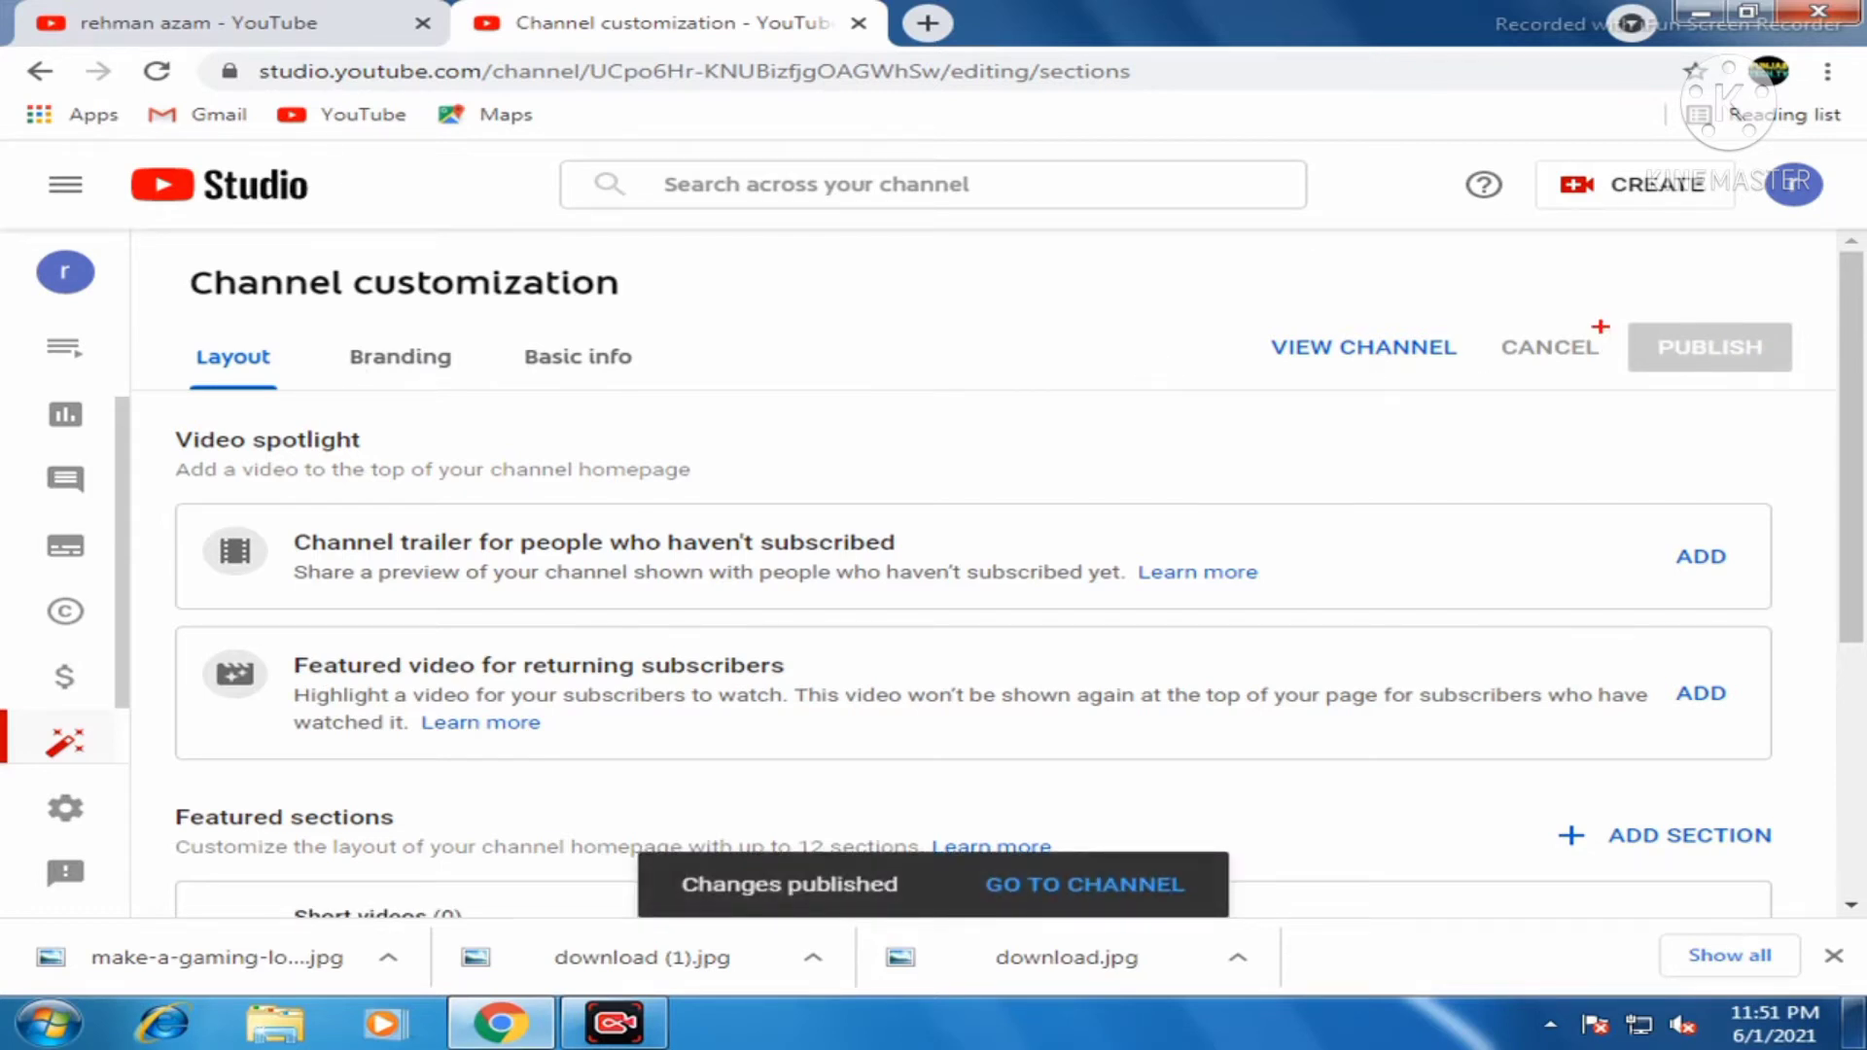
Step: Go to the Branding tab and begin uploading a new profile picture
{"action": "mouse_move", "coordinate": [1615, 294]}
{"action": "left_mouse_down"}
{"action": "mouse_move", "coordinate": [1819, 444]}
{"action": "mouse_move", "coordinate": [1820, 409]}
{"action": "left_mouse_up"}
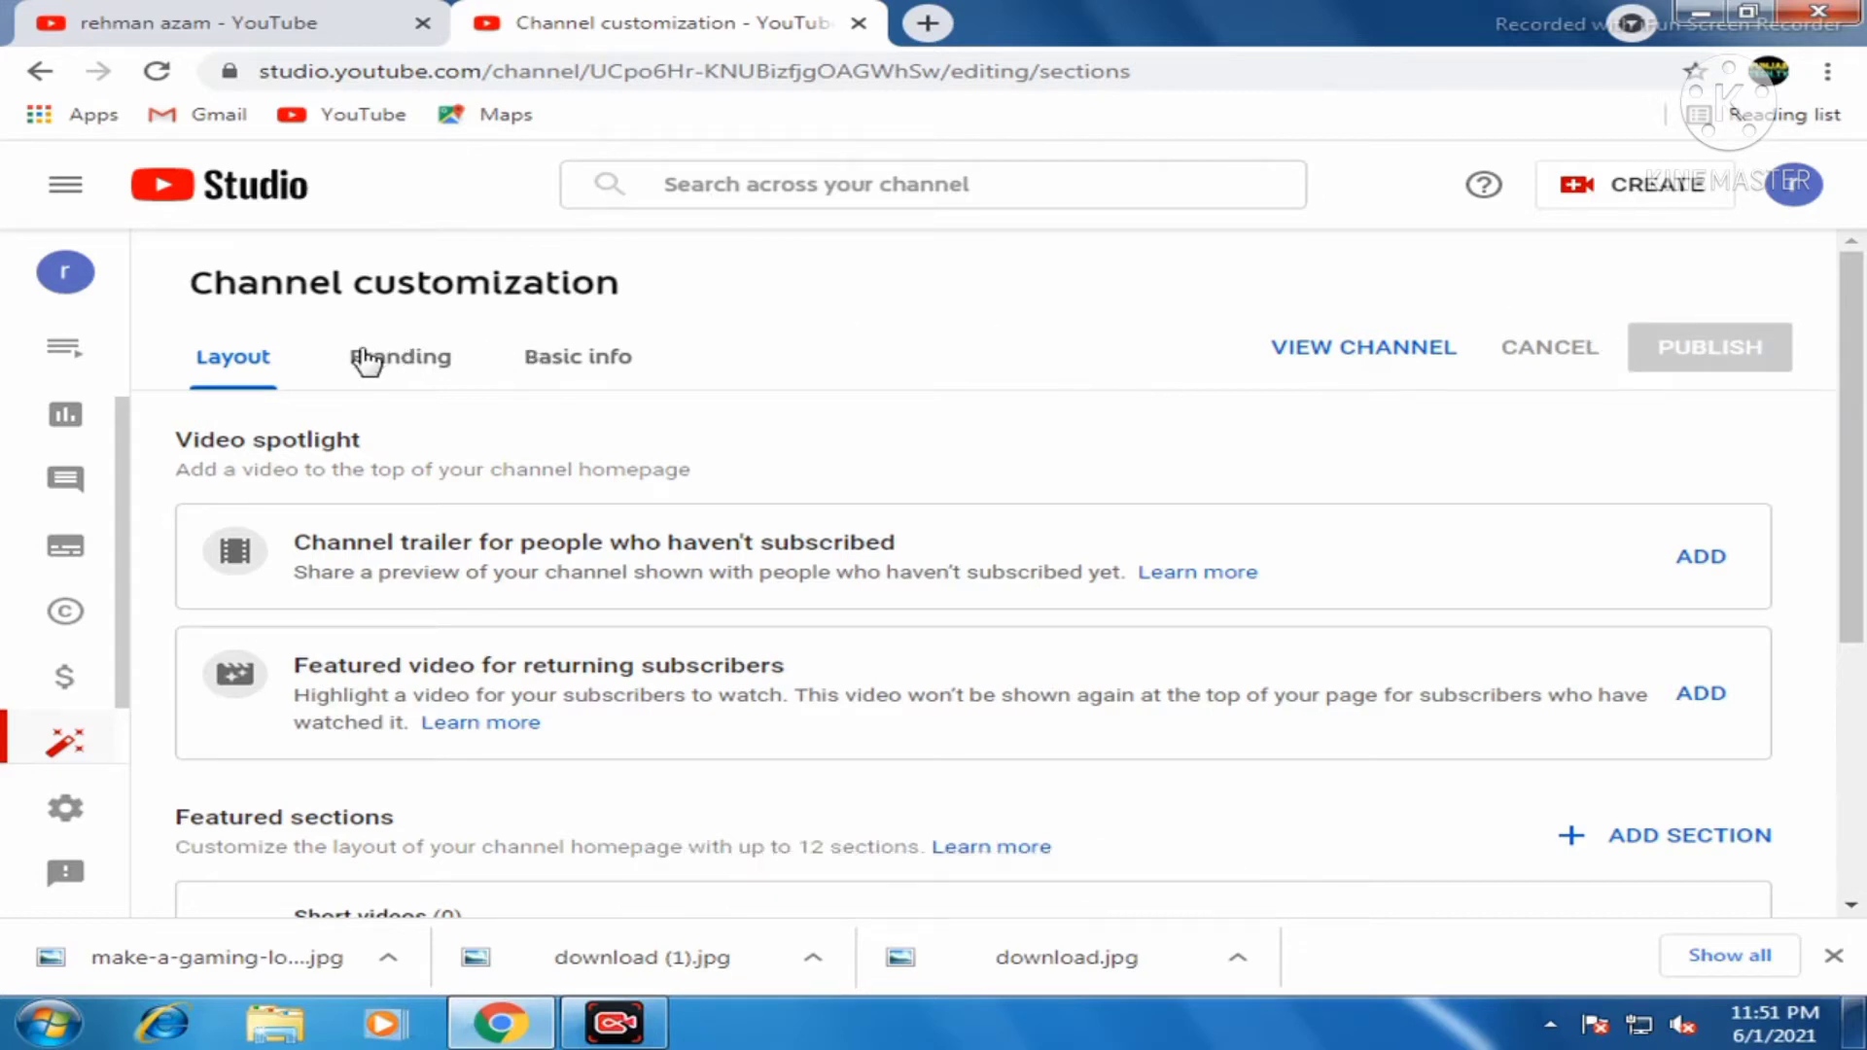
{"action": "left_click_drag", "start_coordinate": [329, 327], "coordinate": [452, 379]}
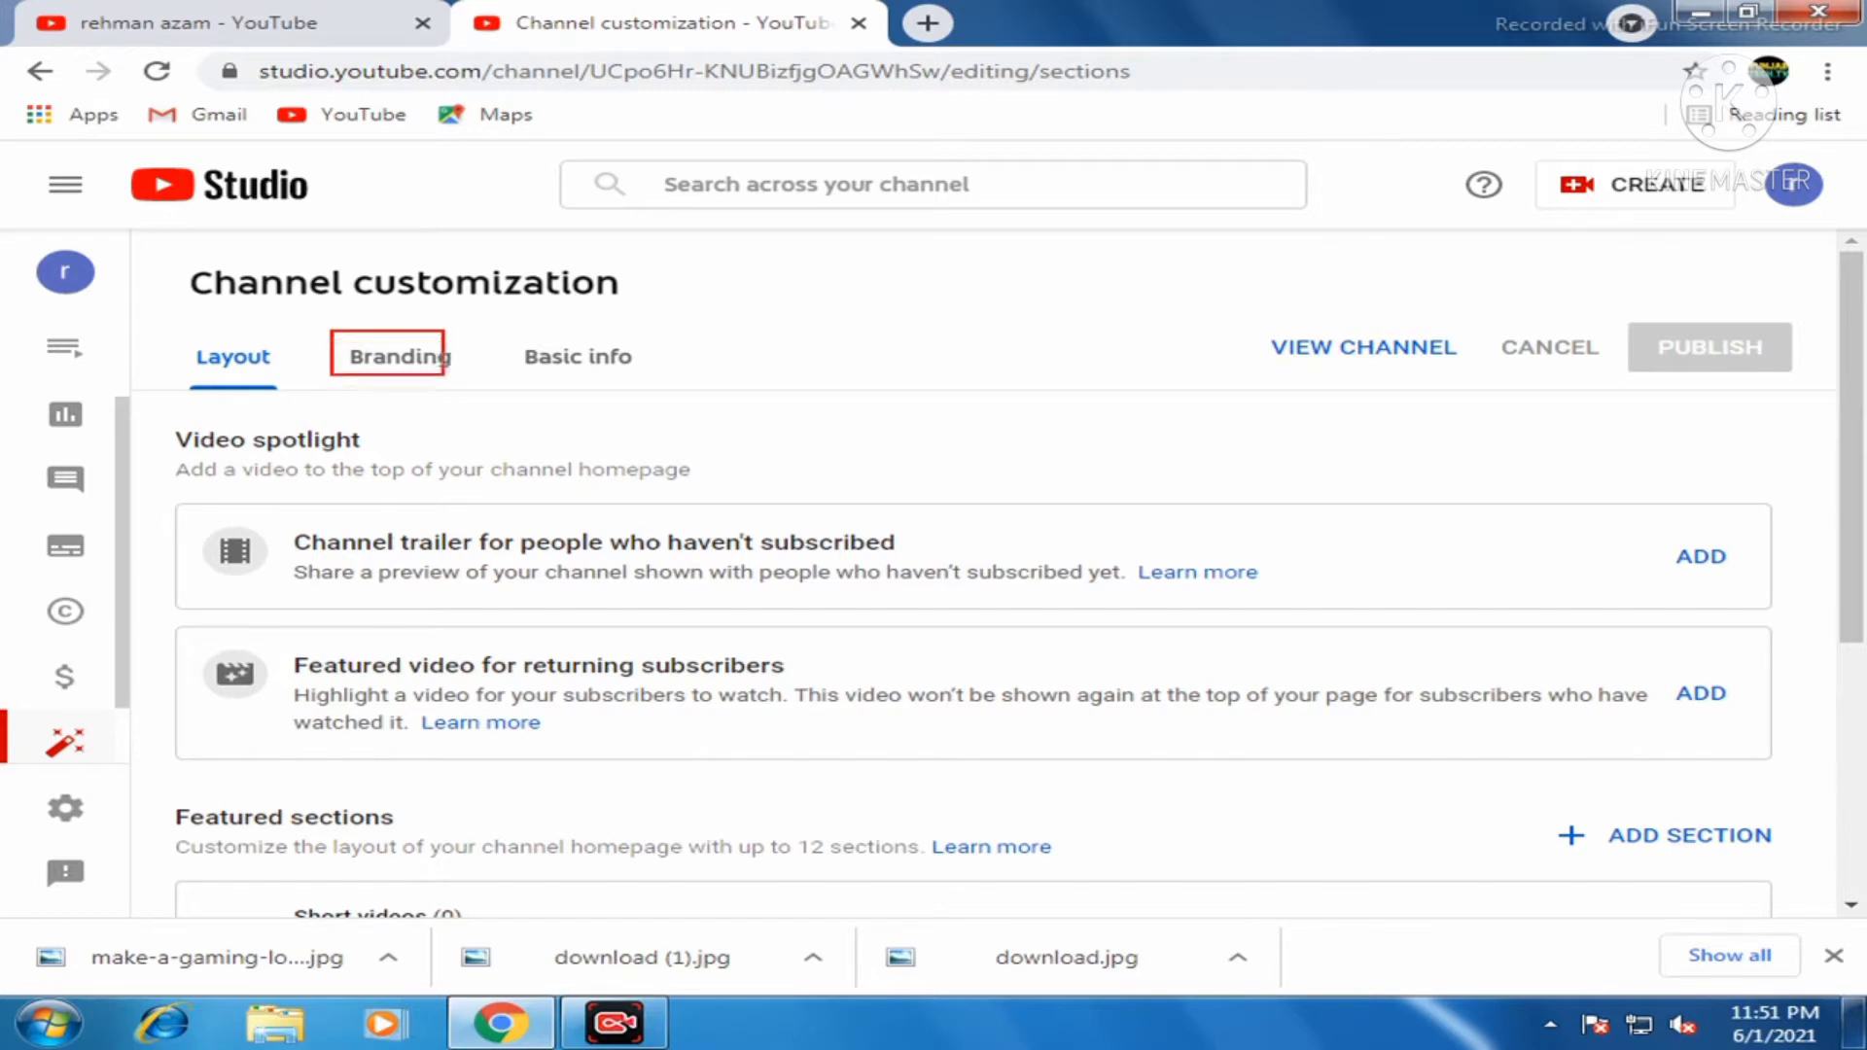
{"action": "left_click", "coordinate": [367, 358]}
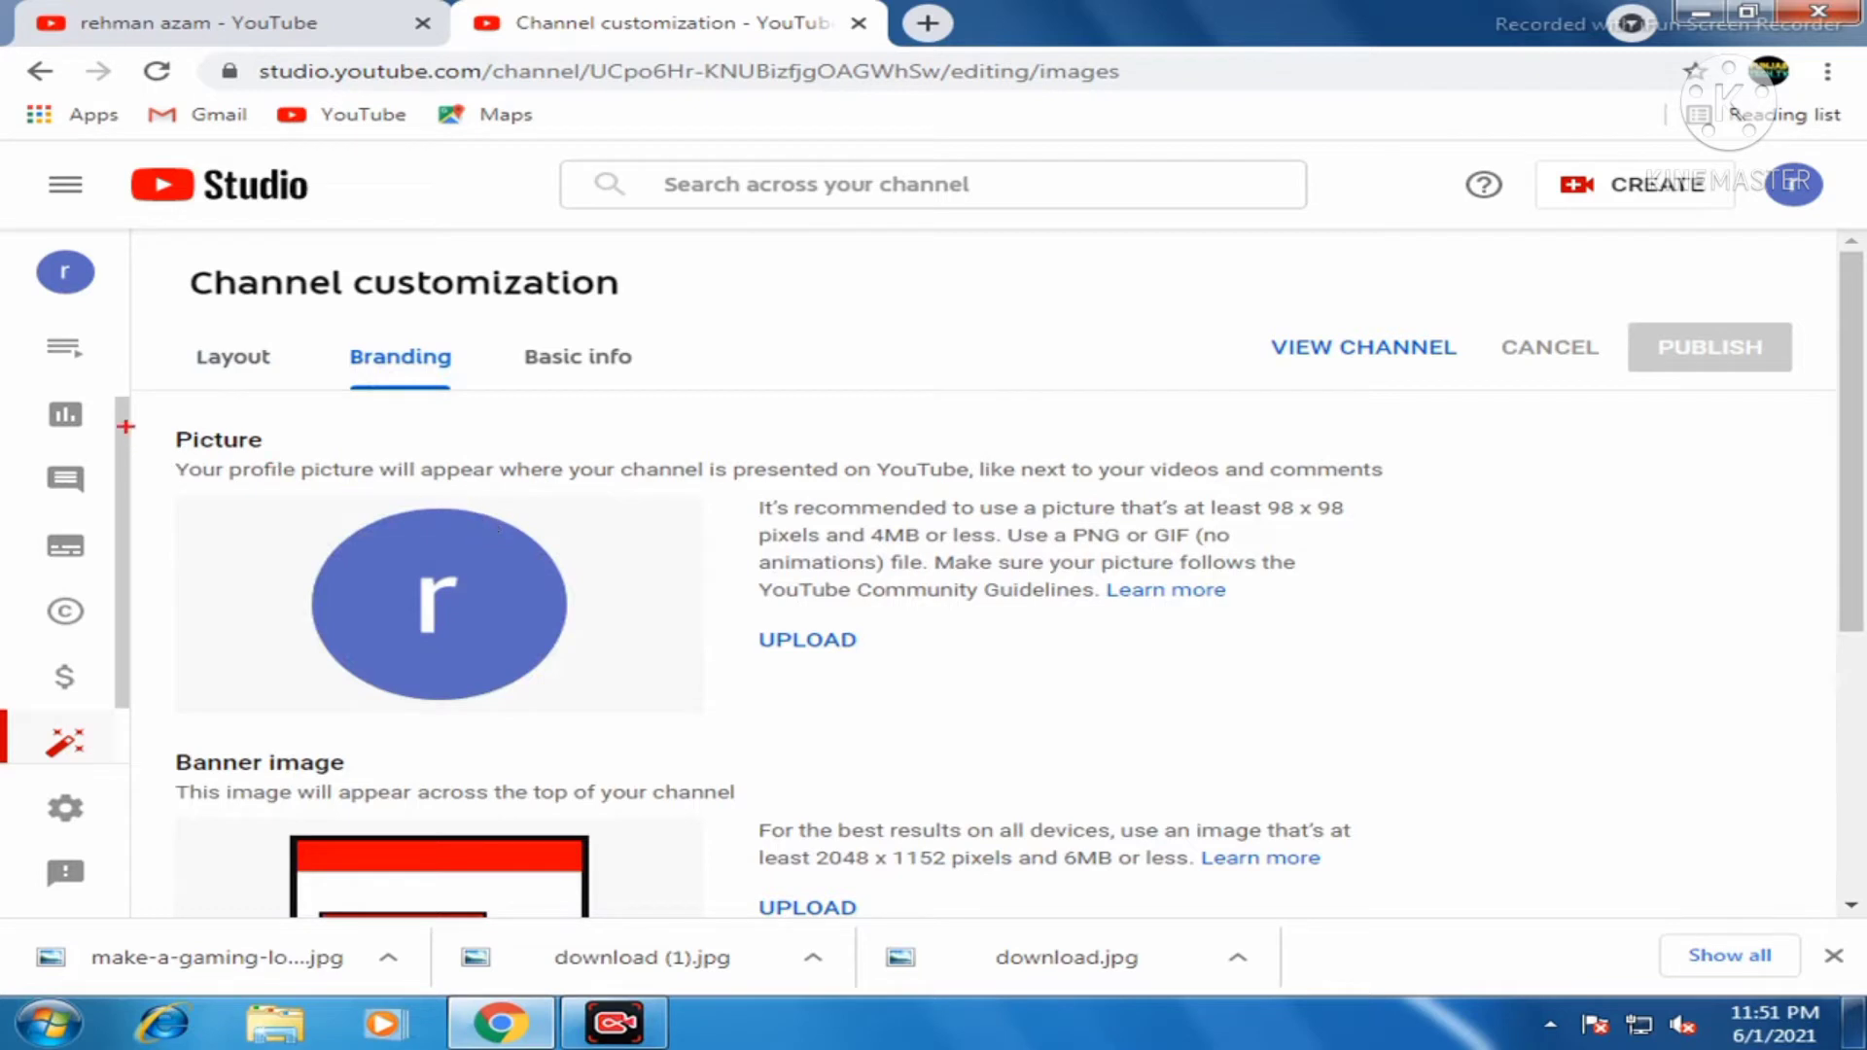
{"action": "mouse_move", "coordinate": [125, 426]}
{"action": "left_mouse_down"}
{"action": "mouse_move", "coordinate": [291, 591]}
{"action": "mouse_move", "coordinate": [1455, 734]}
{"action": "mouse_move", "coordinate": [1472, 720]}
{"action": "left_mouse_up"}
{"action": "left_click_drag", "start_coordinate": [729, 615], "coordinate": [885, 661]}
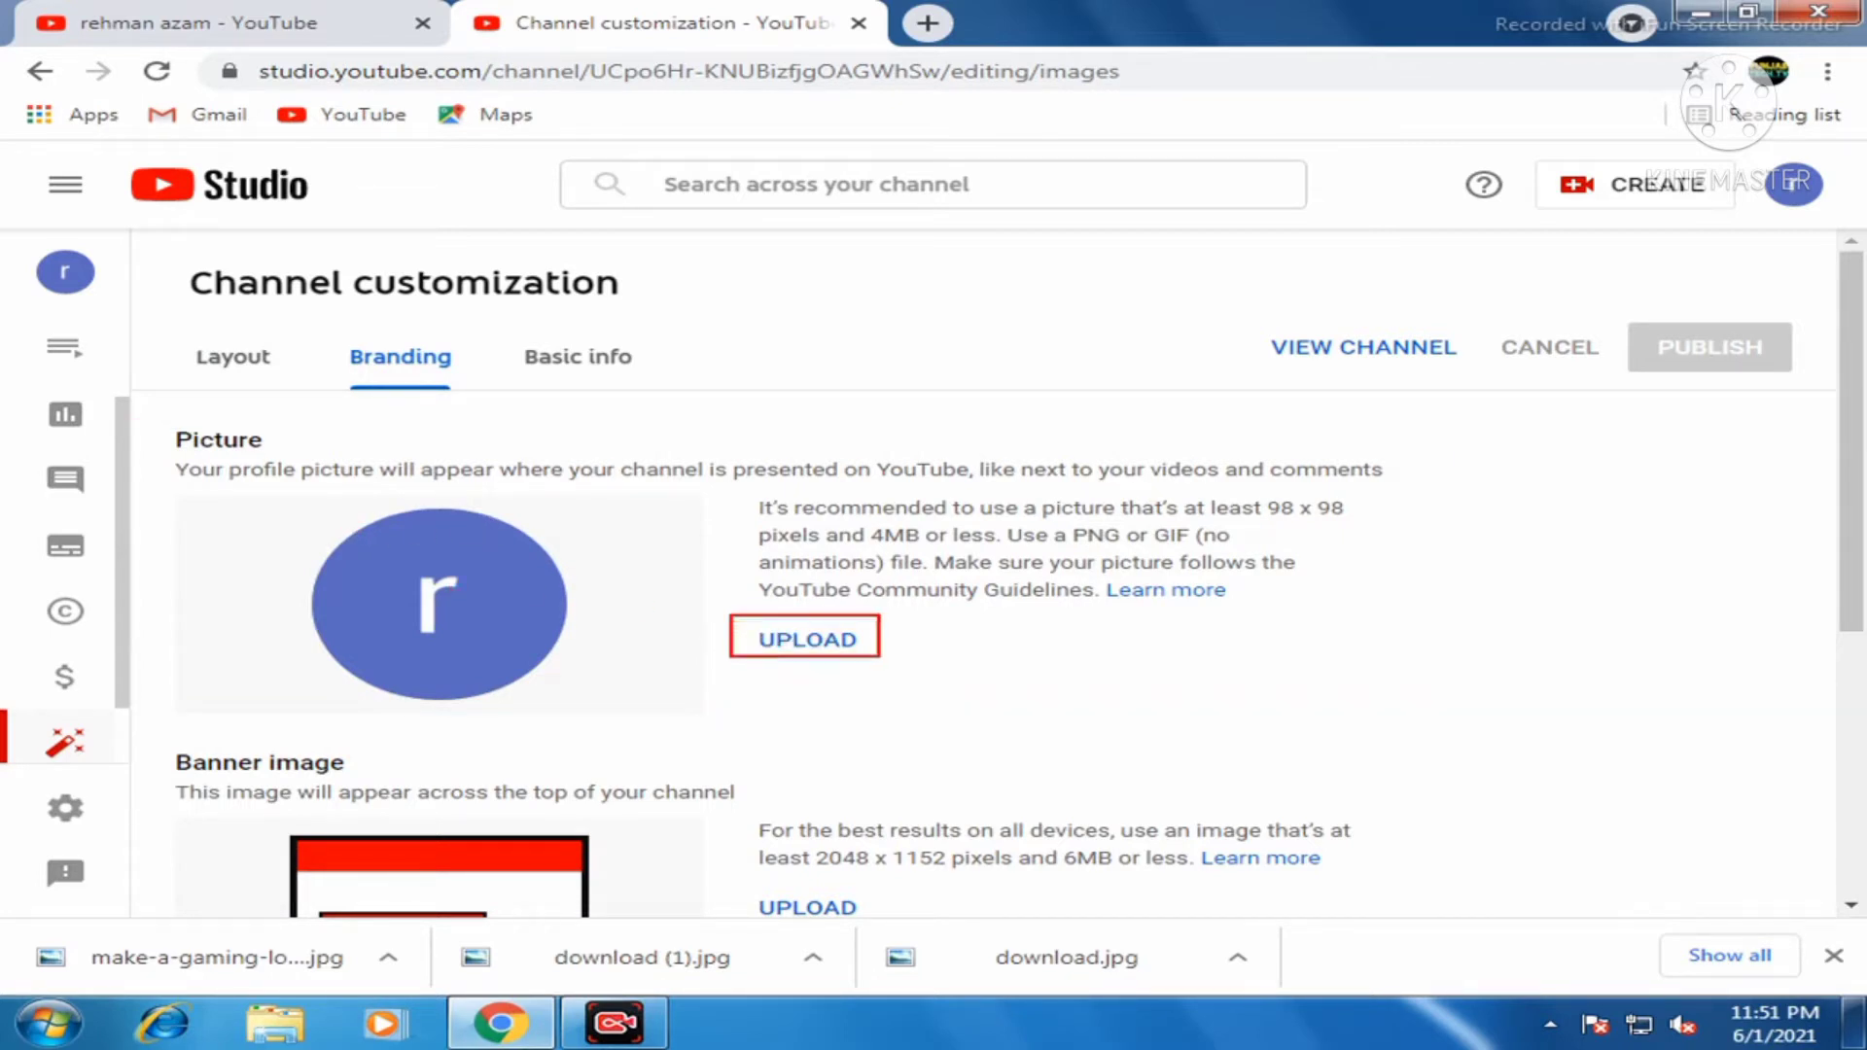
{"action": "left_click", "coordinate": [794, 644]}
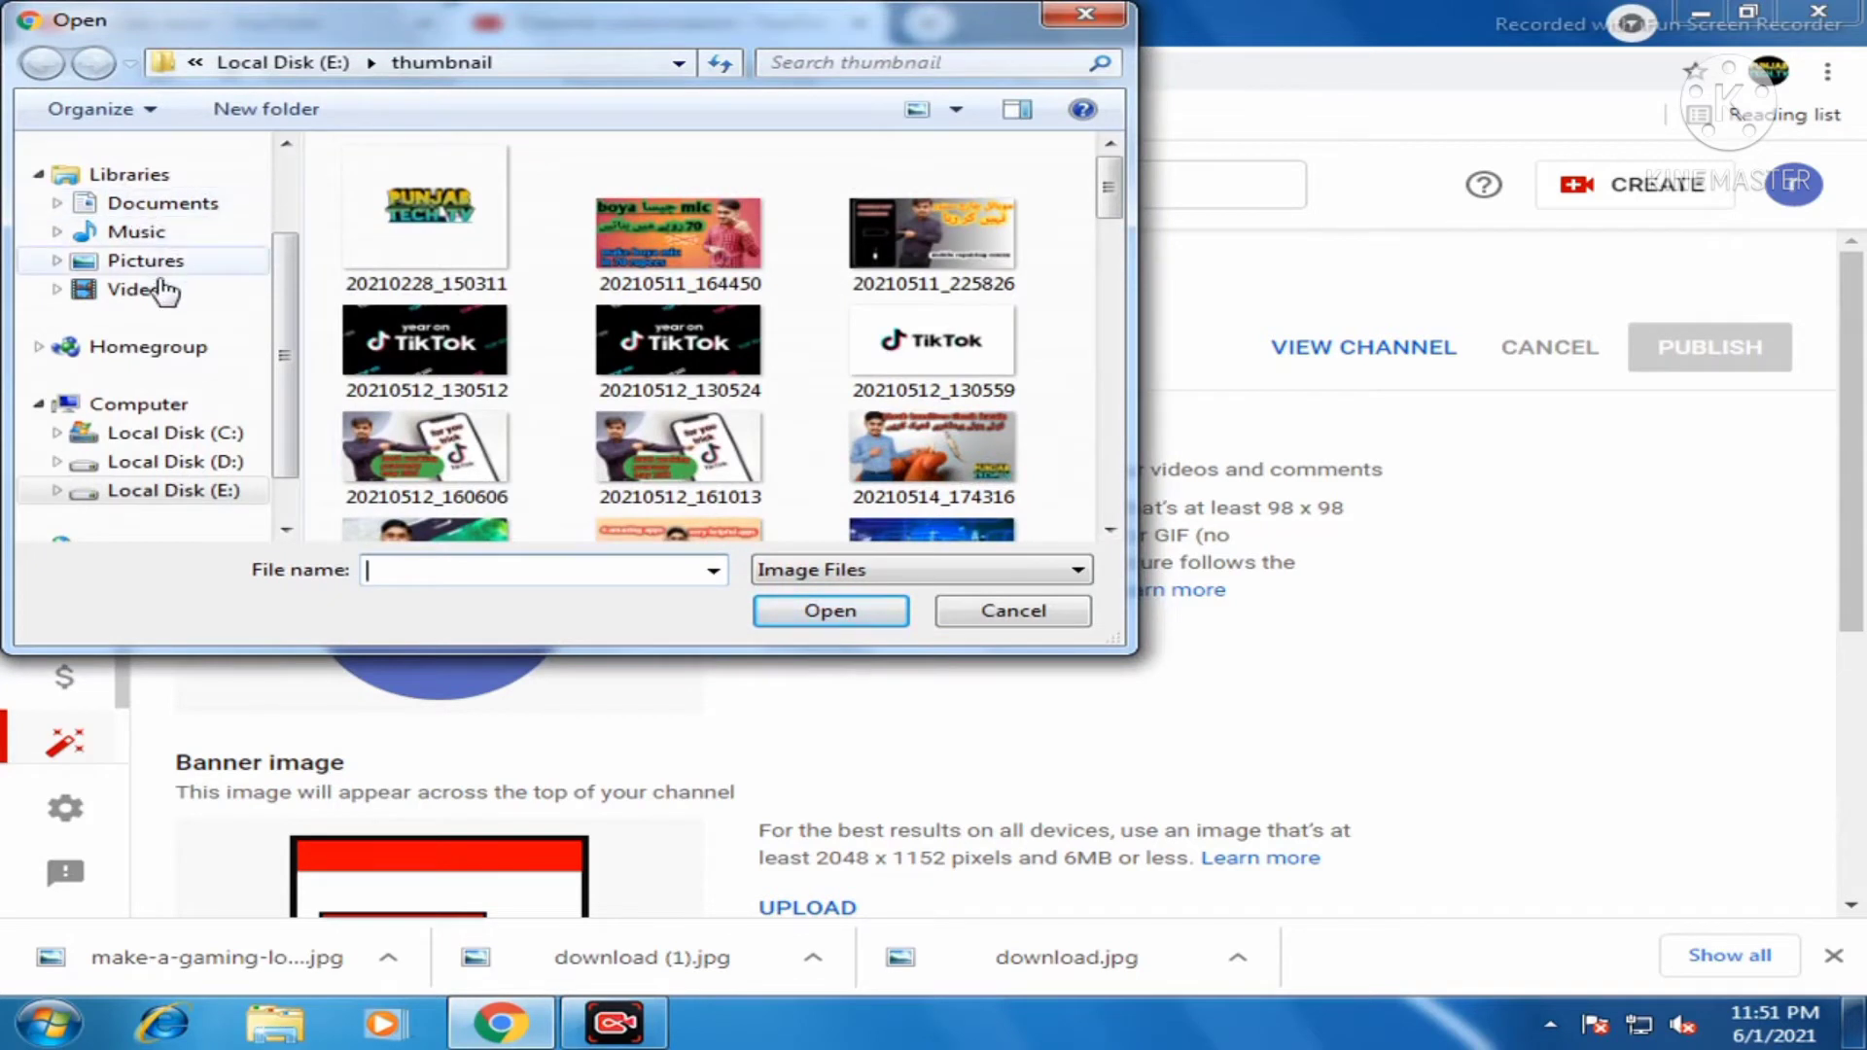
Step: Set download.jpg from the Desktop as the profile picture and confirm the crop
{"action": "scroll", "coordinate": [283, 316], "scroll_direction": "up", "scroll_amount": 1}
{"action": "scroll", "coordinate": [282, 316], "scroll_direction": "up", "scroll_amount": 1}
{"action": "left_click", "coordinate": [208, 194]}
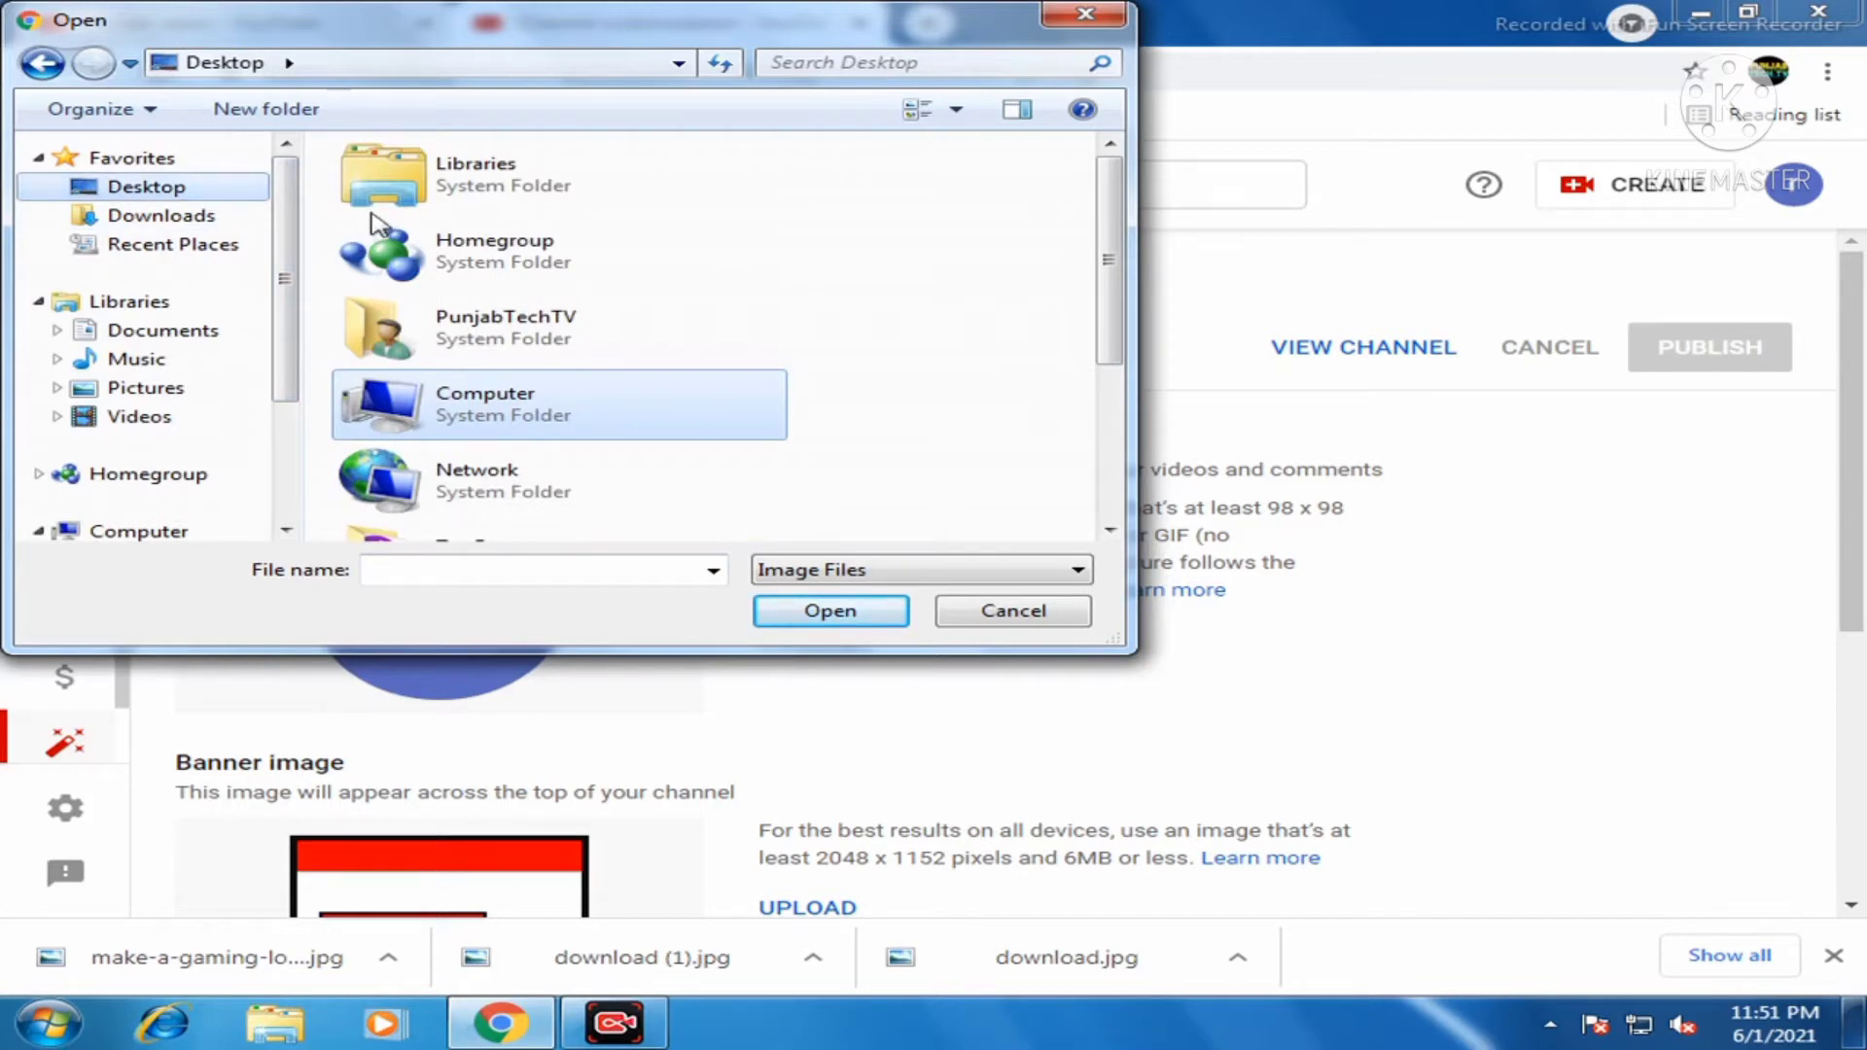
{"action": "left_click_drag", "start_coordinate": [1109, 339], "coordinate": [1109, 486]}
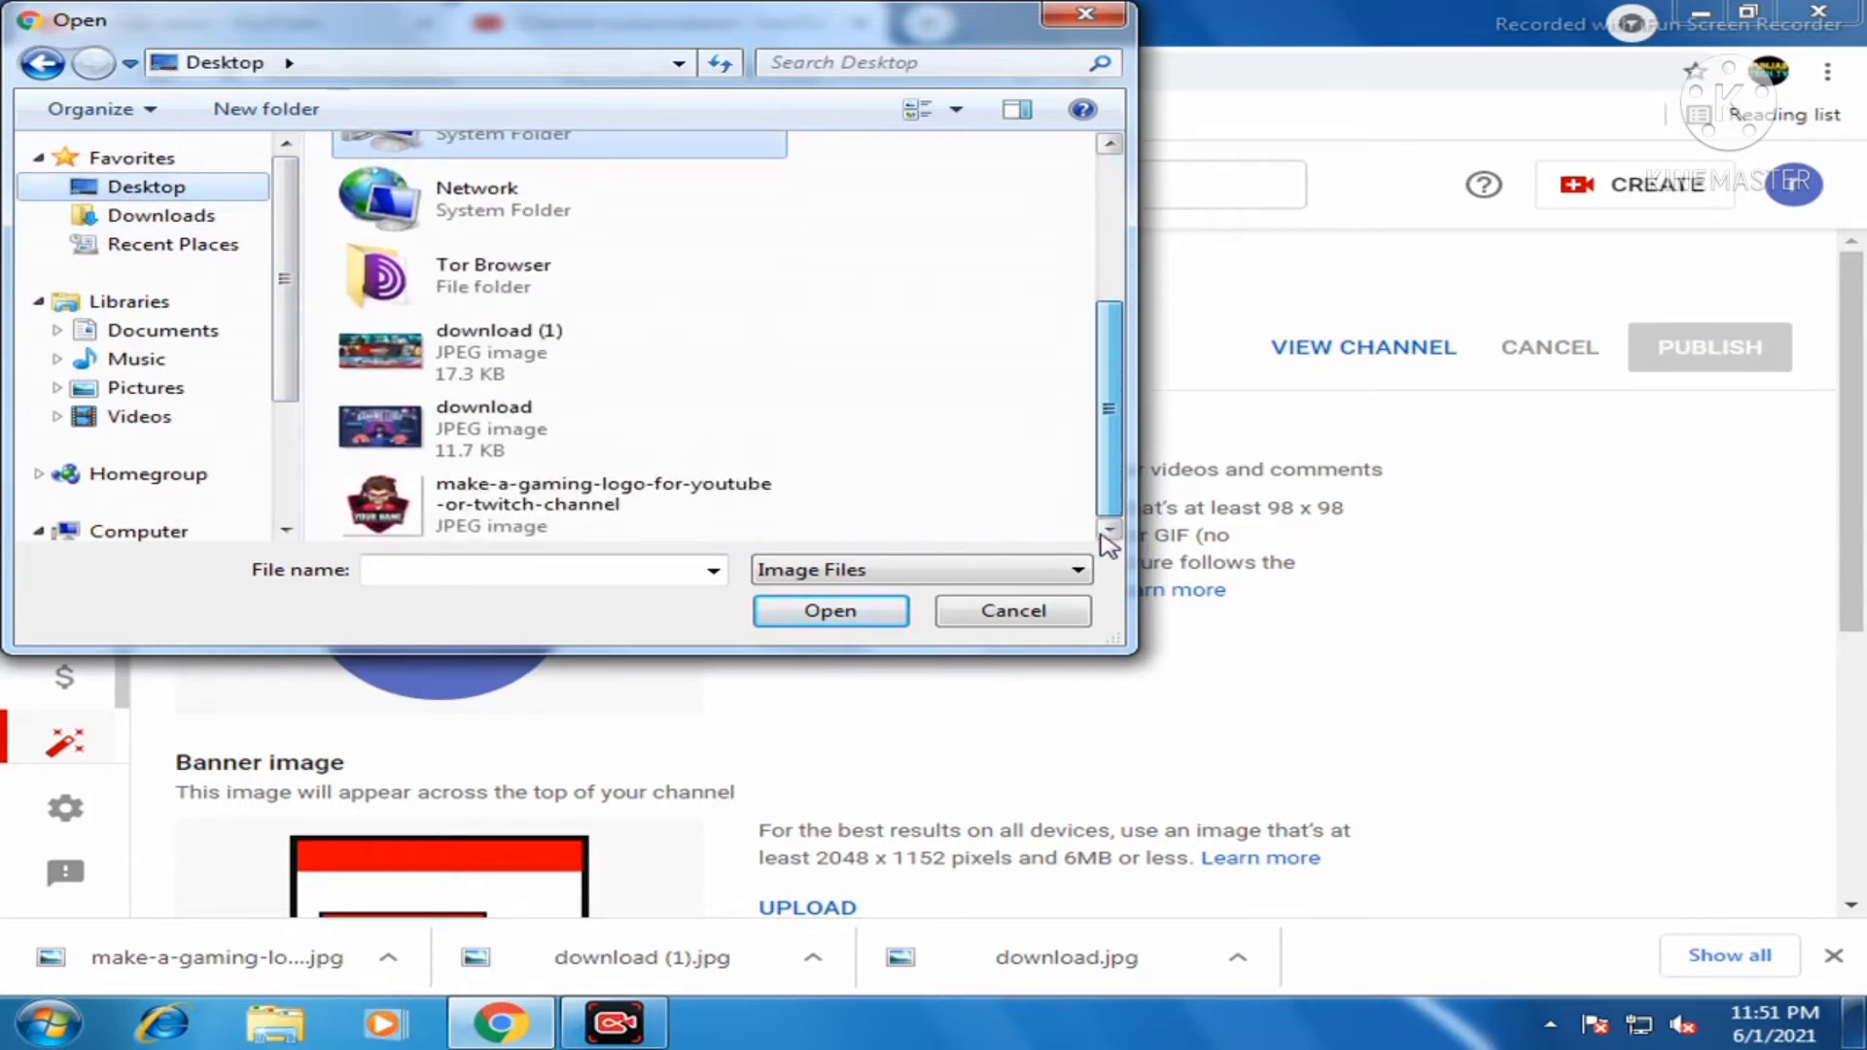
{"action": "left_click", "coordinate": [564, 424]}
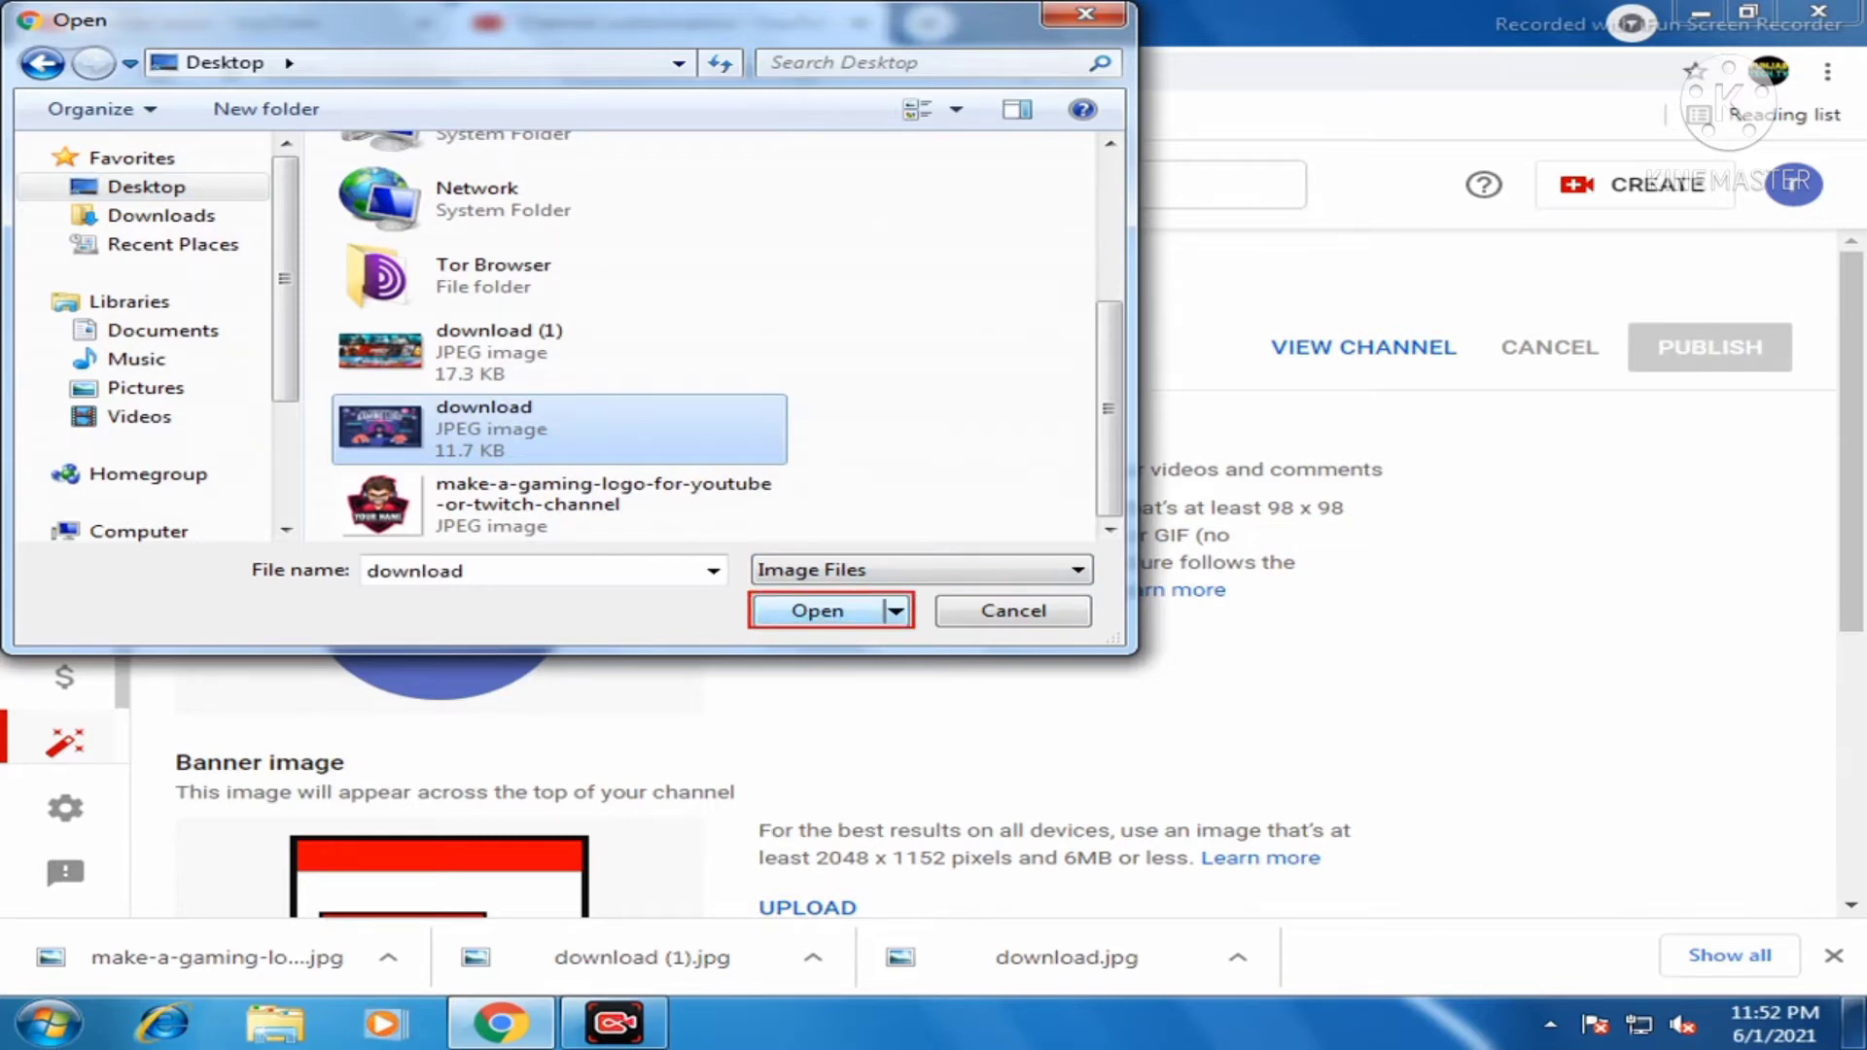
{"action": "left_click", "coordinate": [823, 612]}
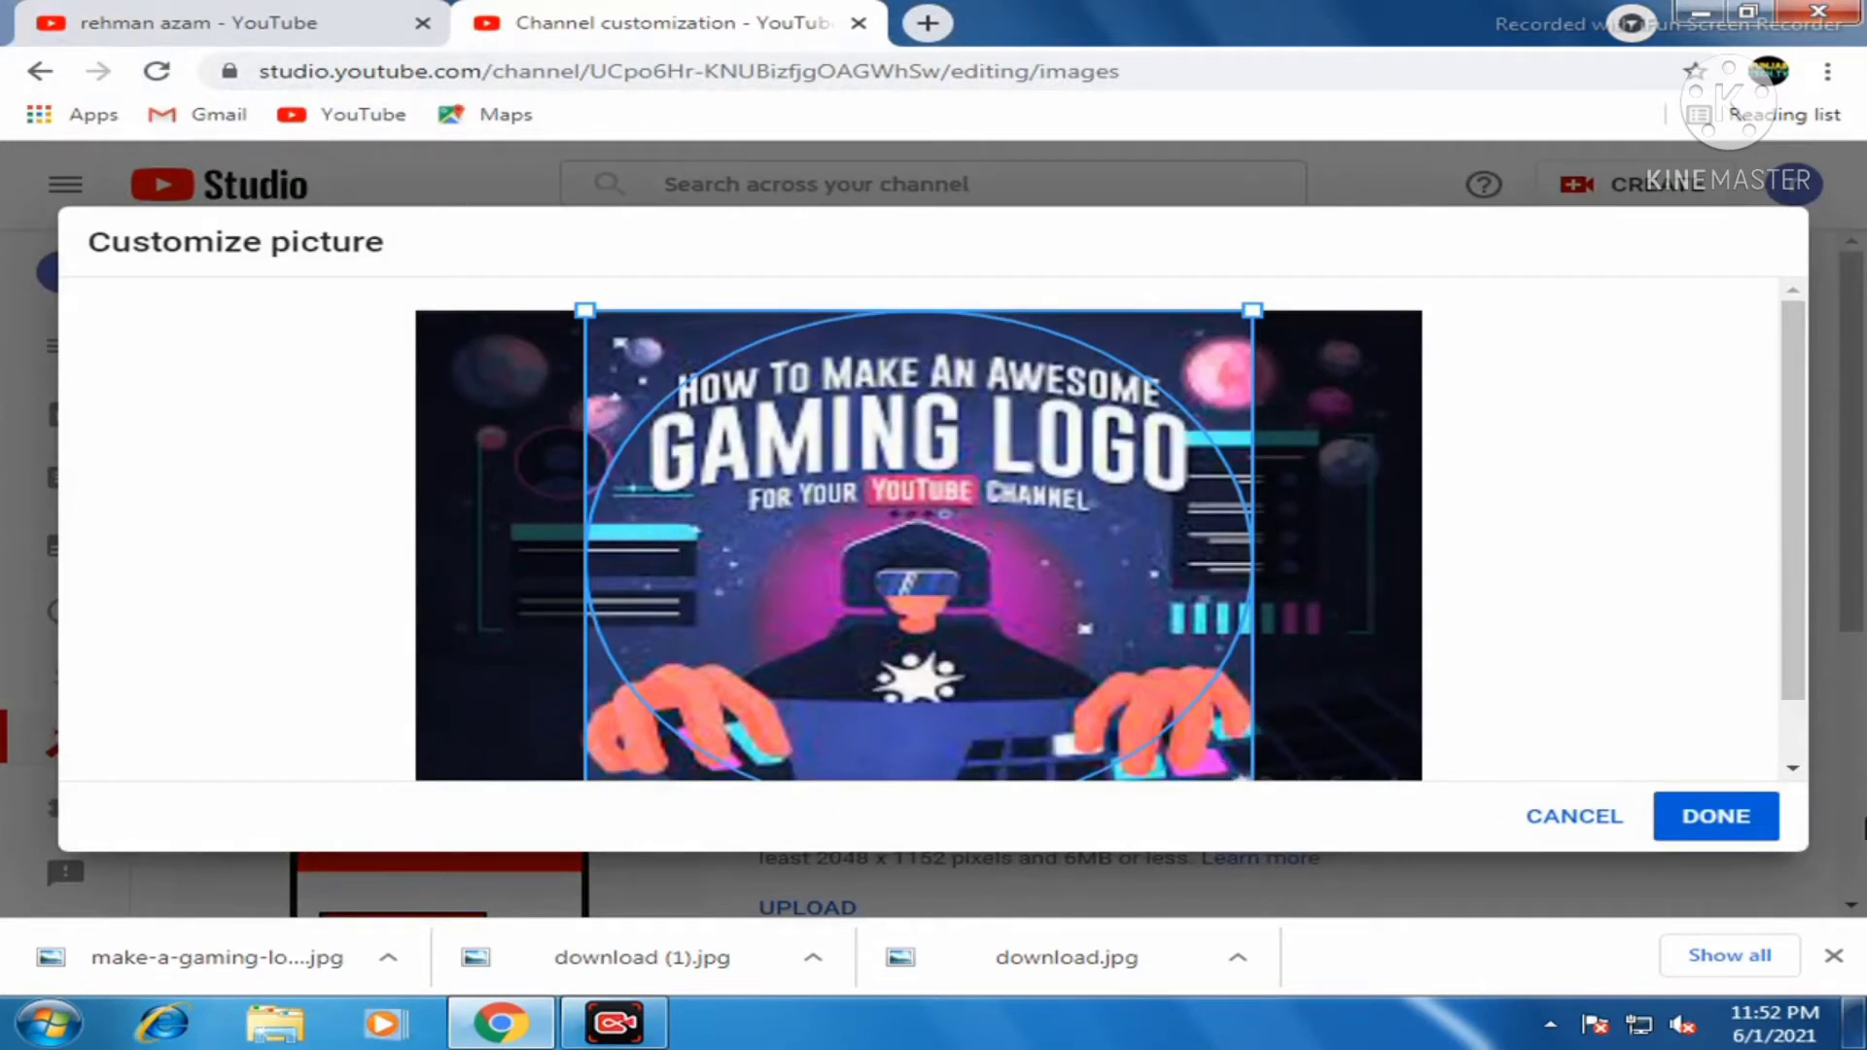
{"action": "left_click", "coordinate": [1719, 822]}
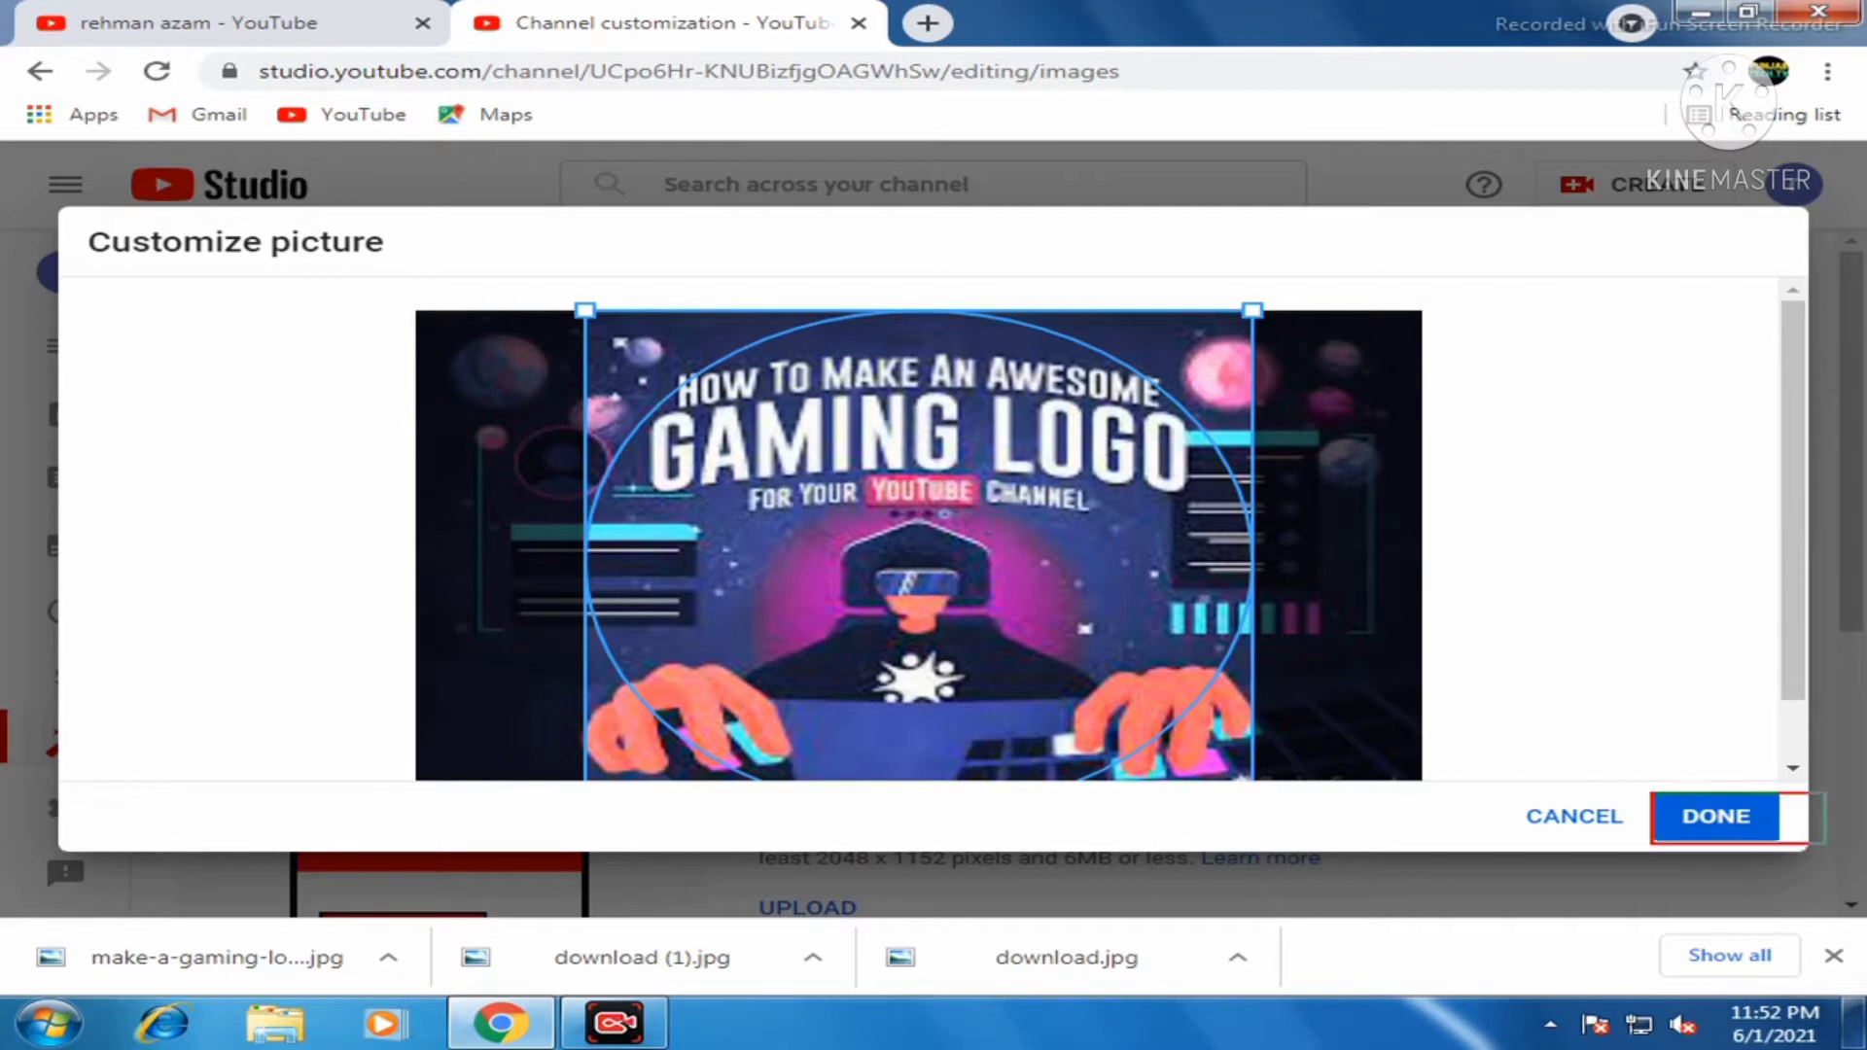
{"action": "left_click", "coordinate": [1711, 817]}
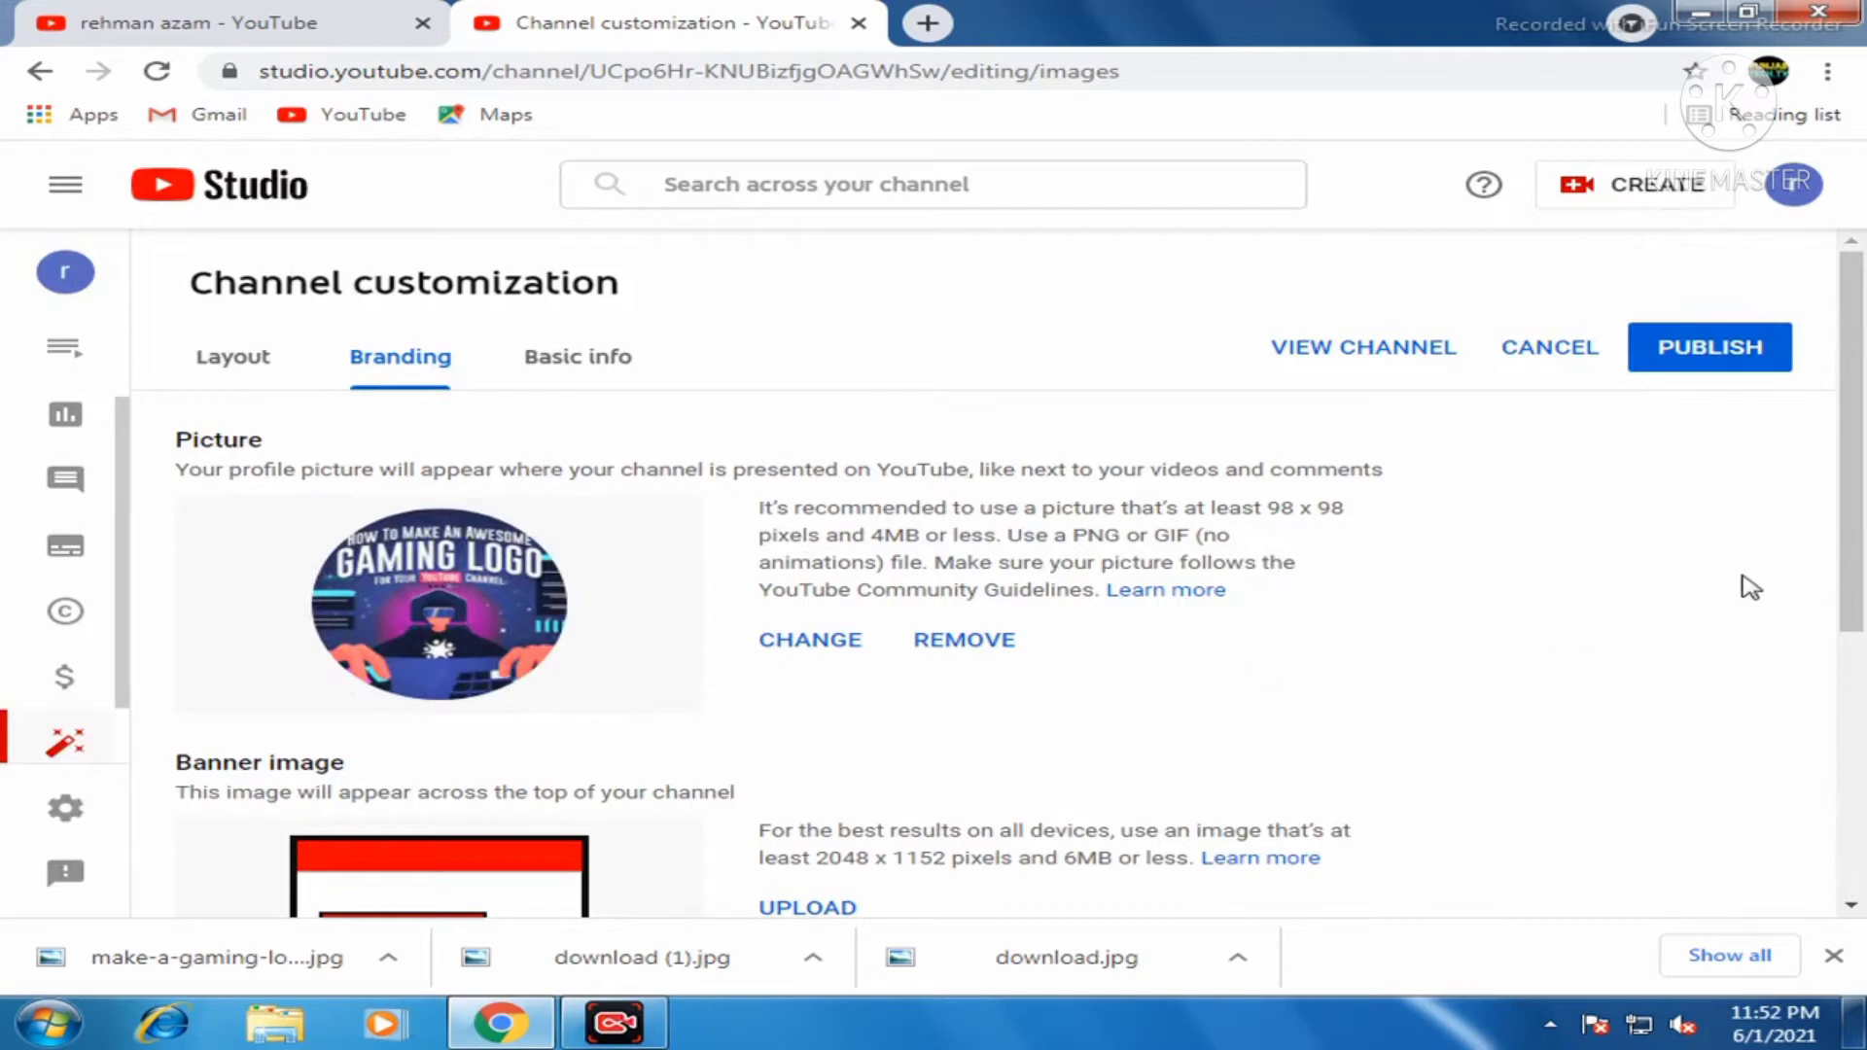
{"action": "left_click_drag", "start_coordinate": [1862, 574], "coordinate": [1859, 725]}
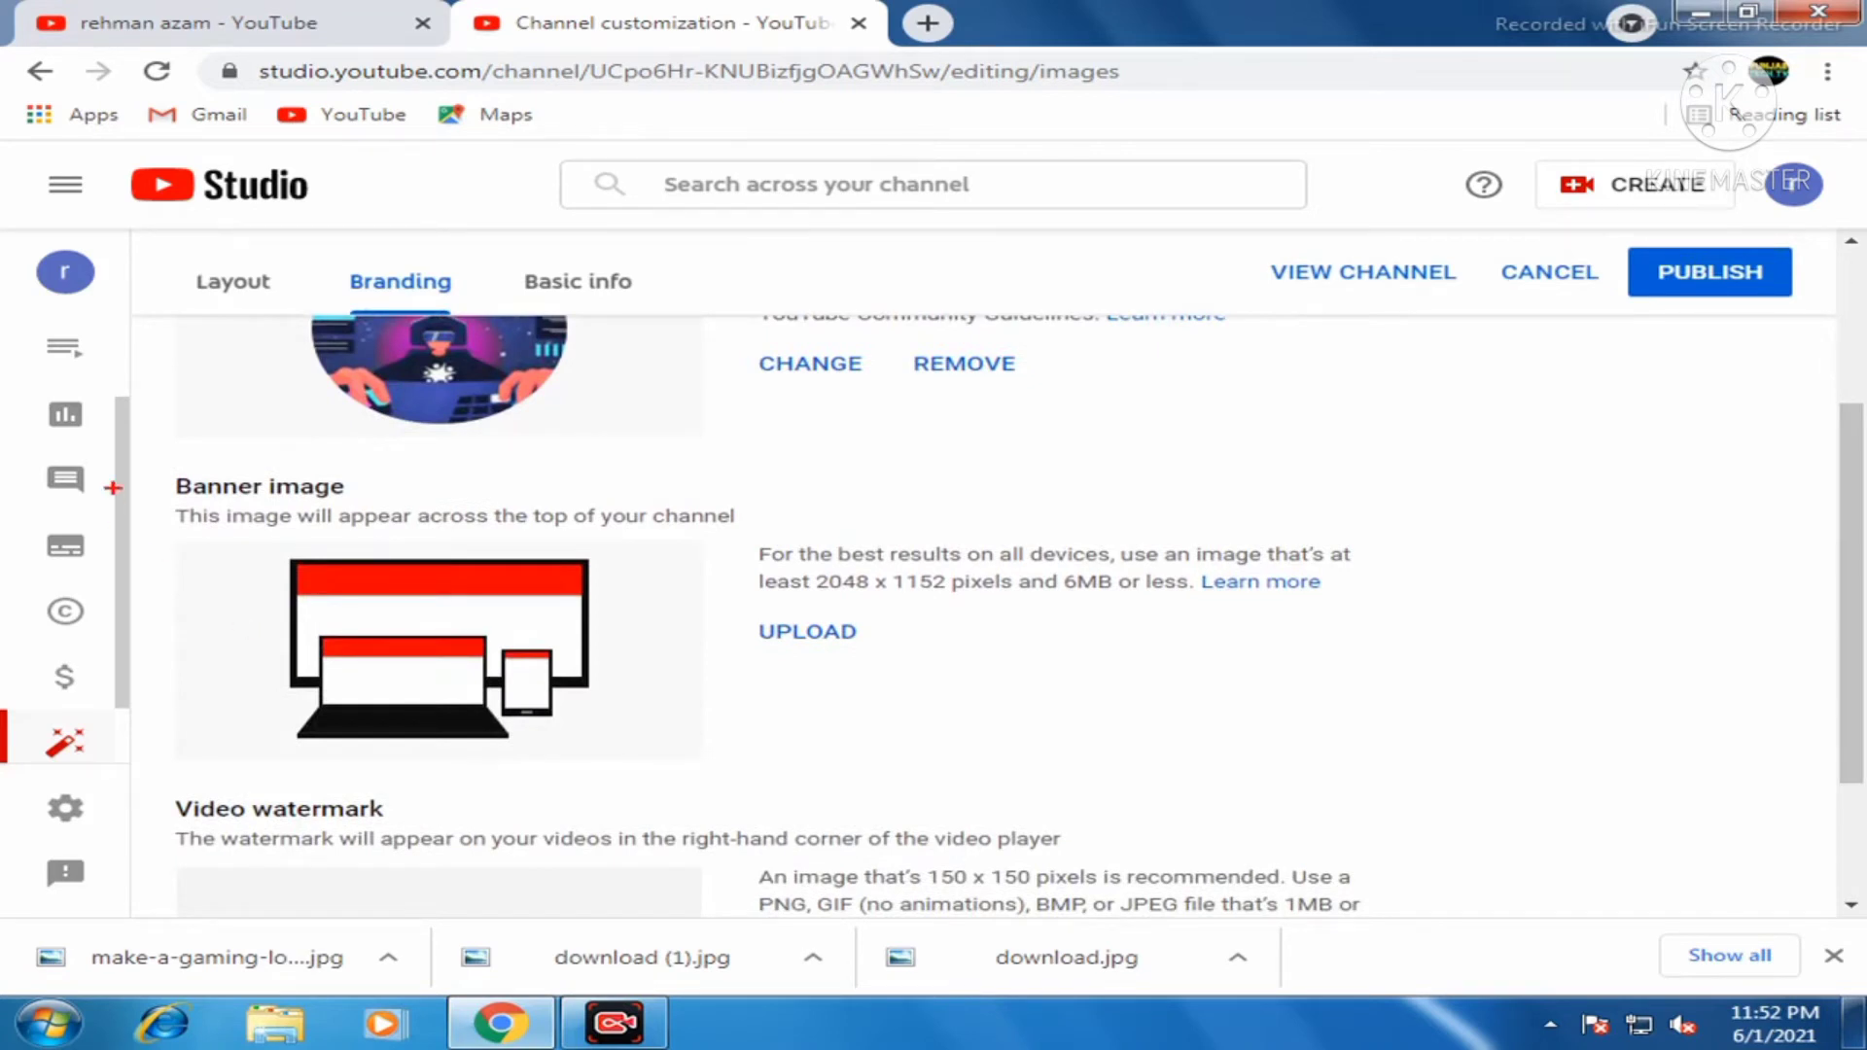
Step: Upload the long-named Desktop JPEG as the banner image, adjust the crop, and confirm it
{"action": "mouse_move", "coordinate": [143, 465]}
{"action": "left_mouse_down"}
{"action": "mouse_move", "coordinate": [632, 718]}
{"action": "mouse_move", "coordinate": [1182, 768]}
{"action": "mouse_move", "coordinate": [1396, 764]}
{"action": "left_mouse_up"}
{"action": "left_click_drag", "start_coordinate": [746, 610], "coordinate": [882, 644]}
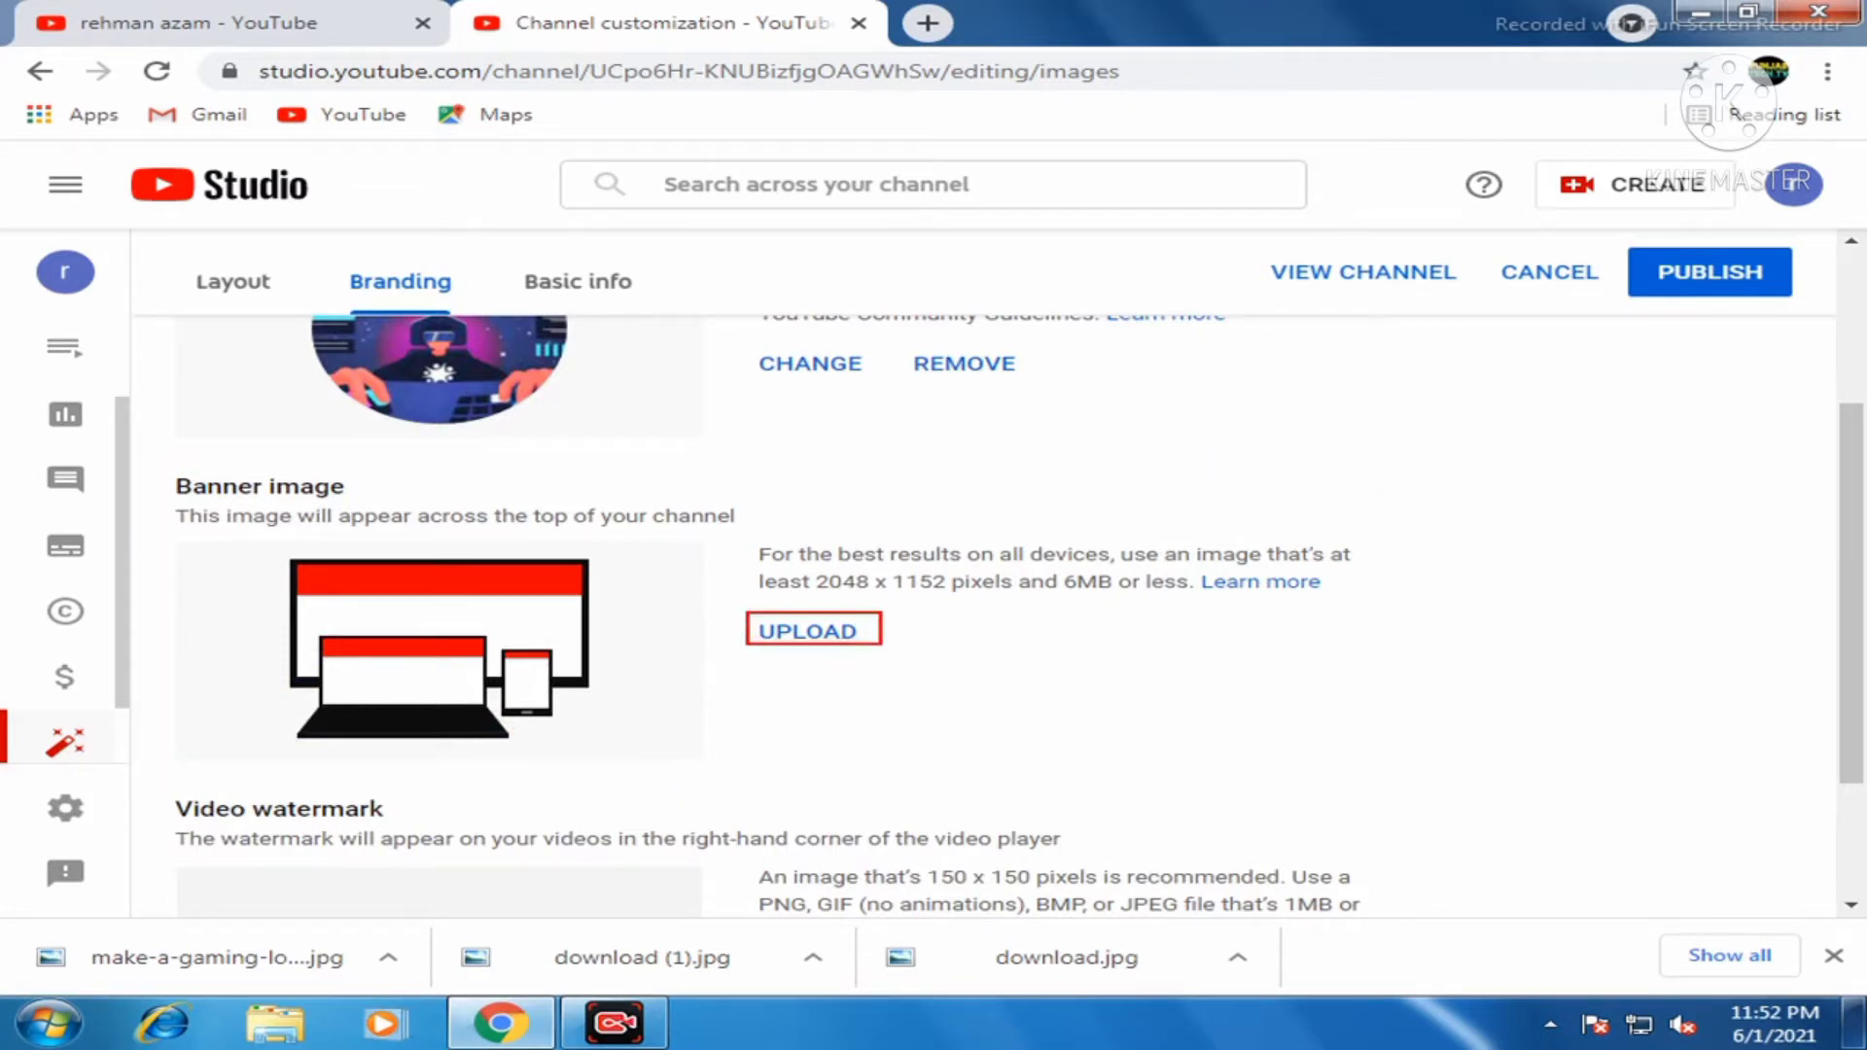
{"action": "left_click", "coordinate": [834, 642]}
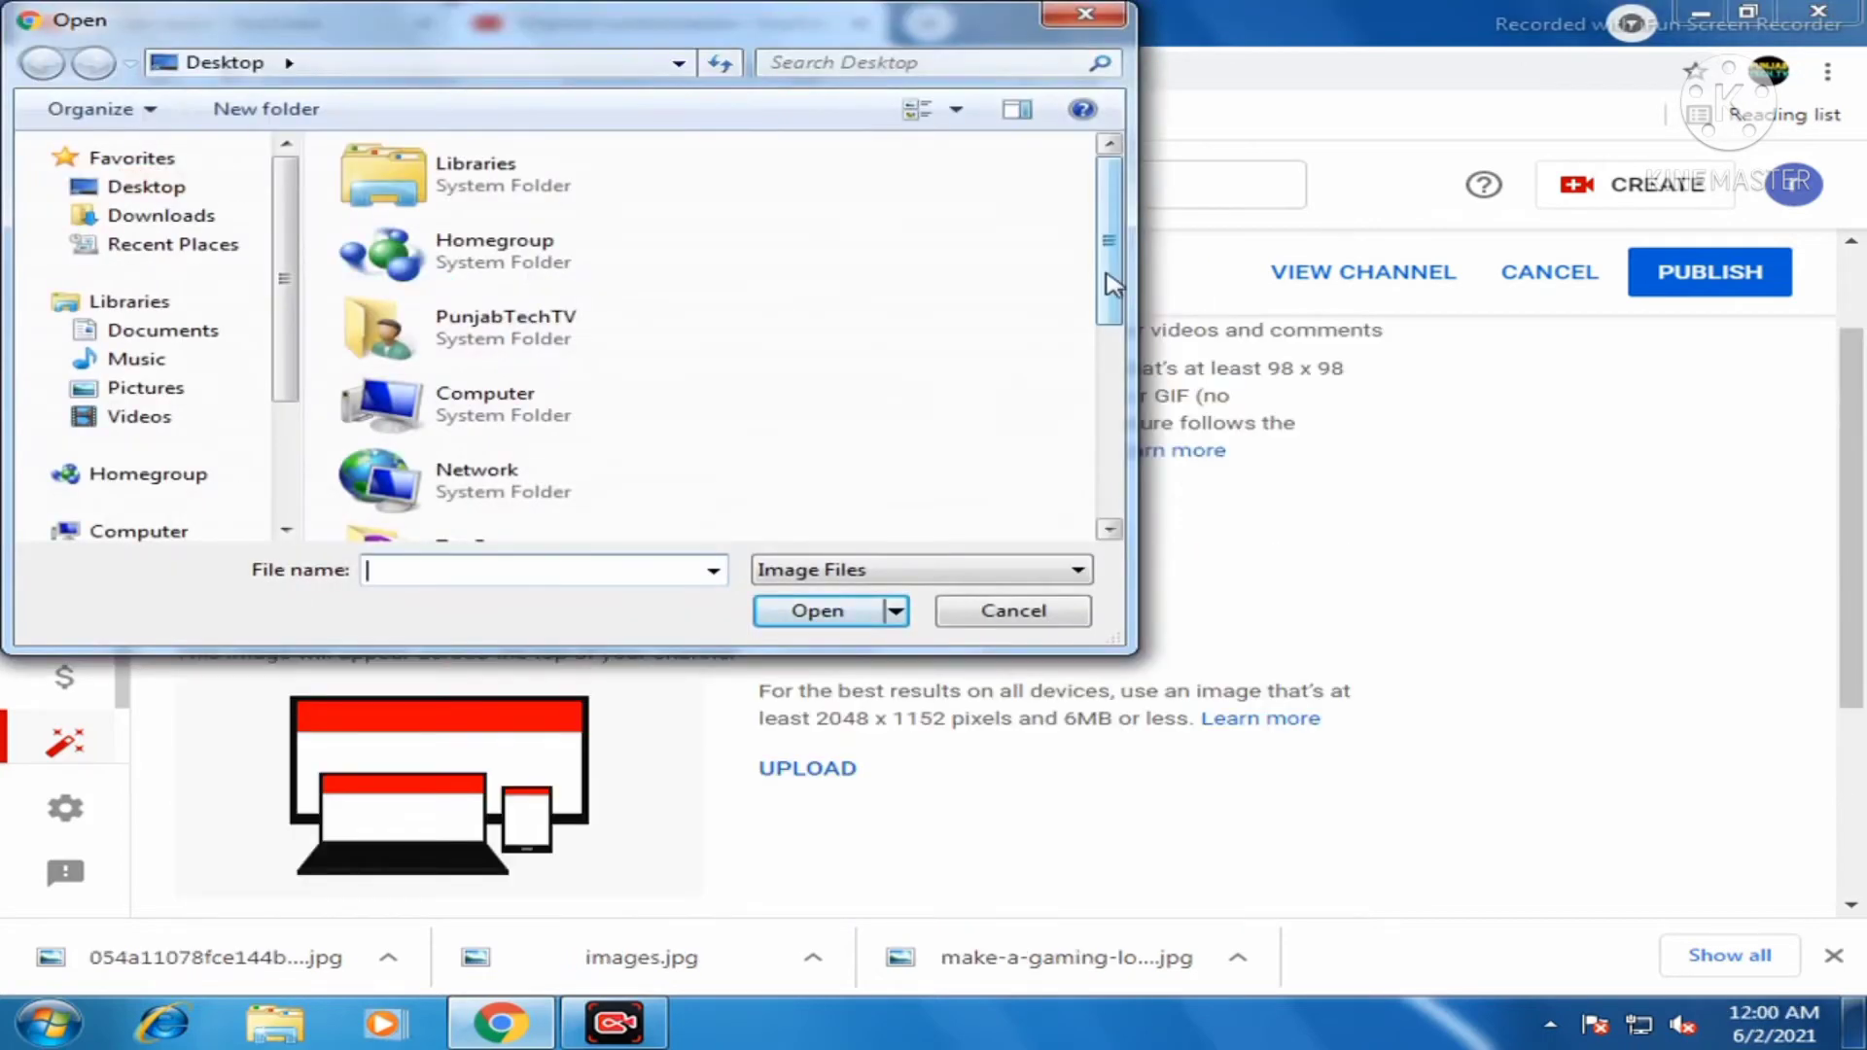
{"action": "left_click_drag", "start_coordinate": [1102, 355], "coordinate": [1097, 479]}
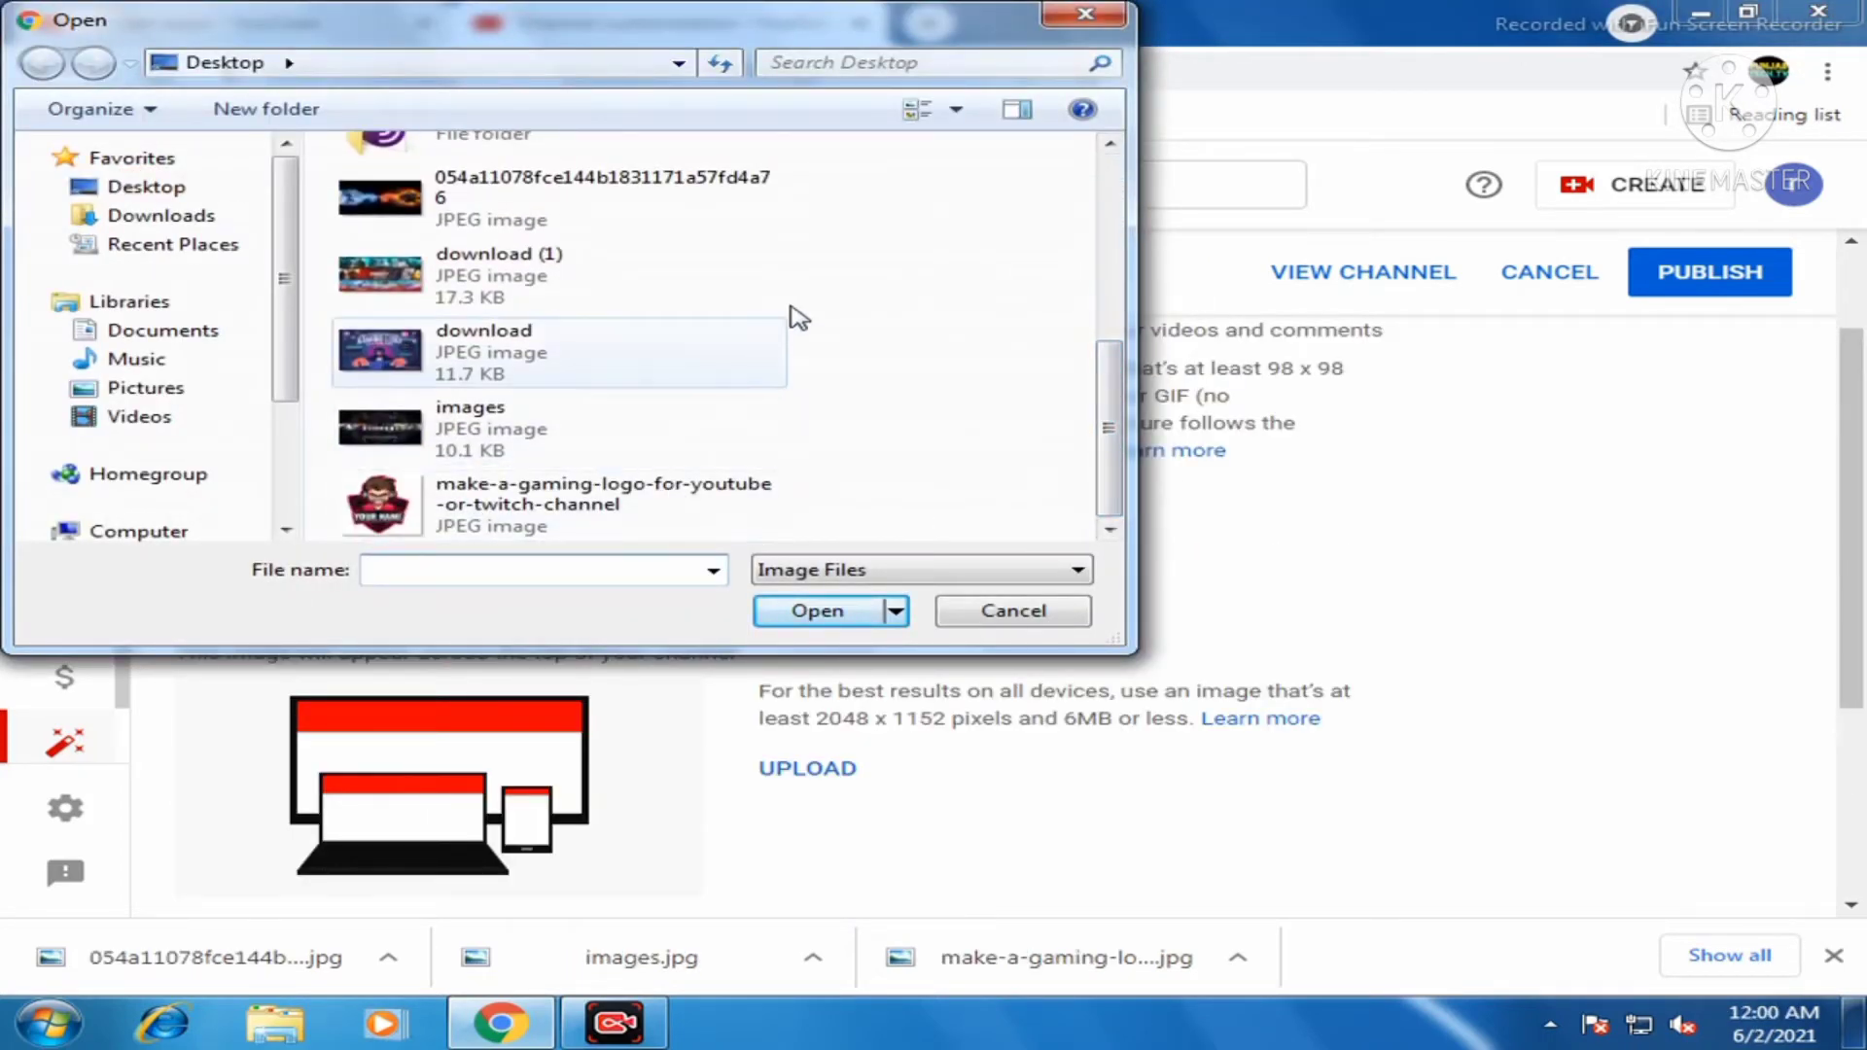
{"action": "left_click", "coordinate": [677, 217]}
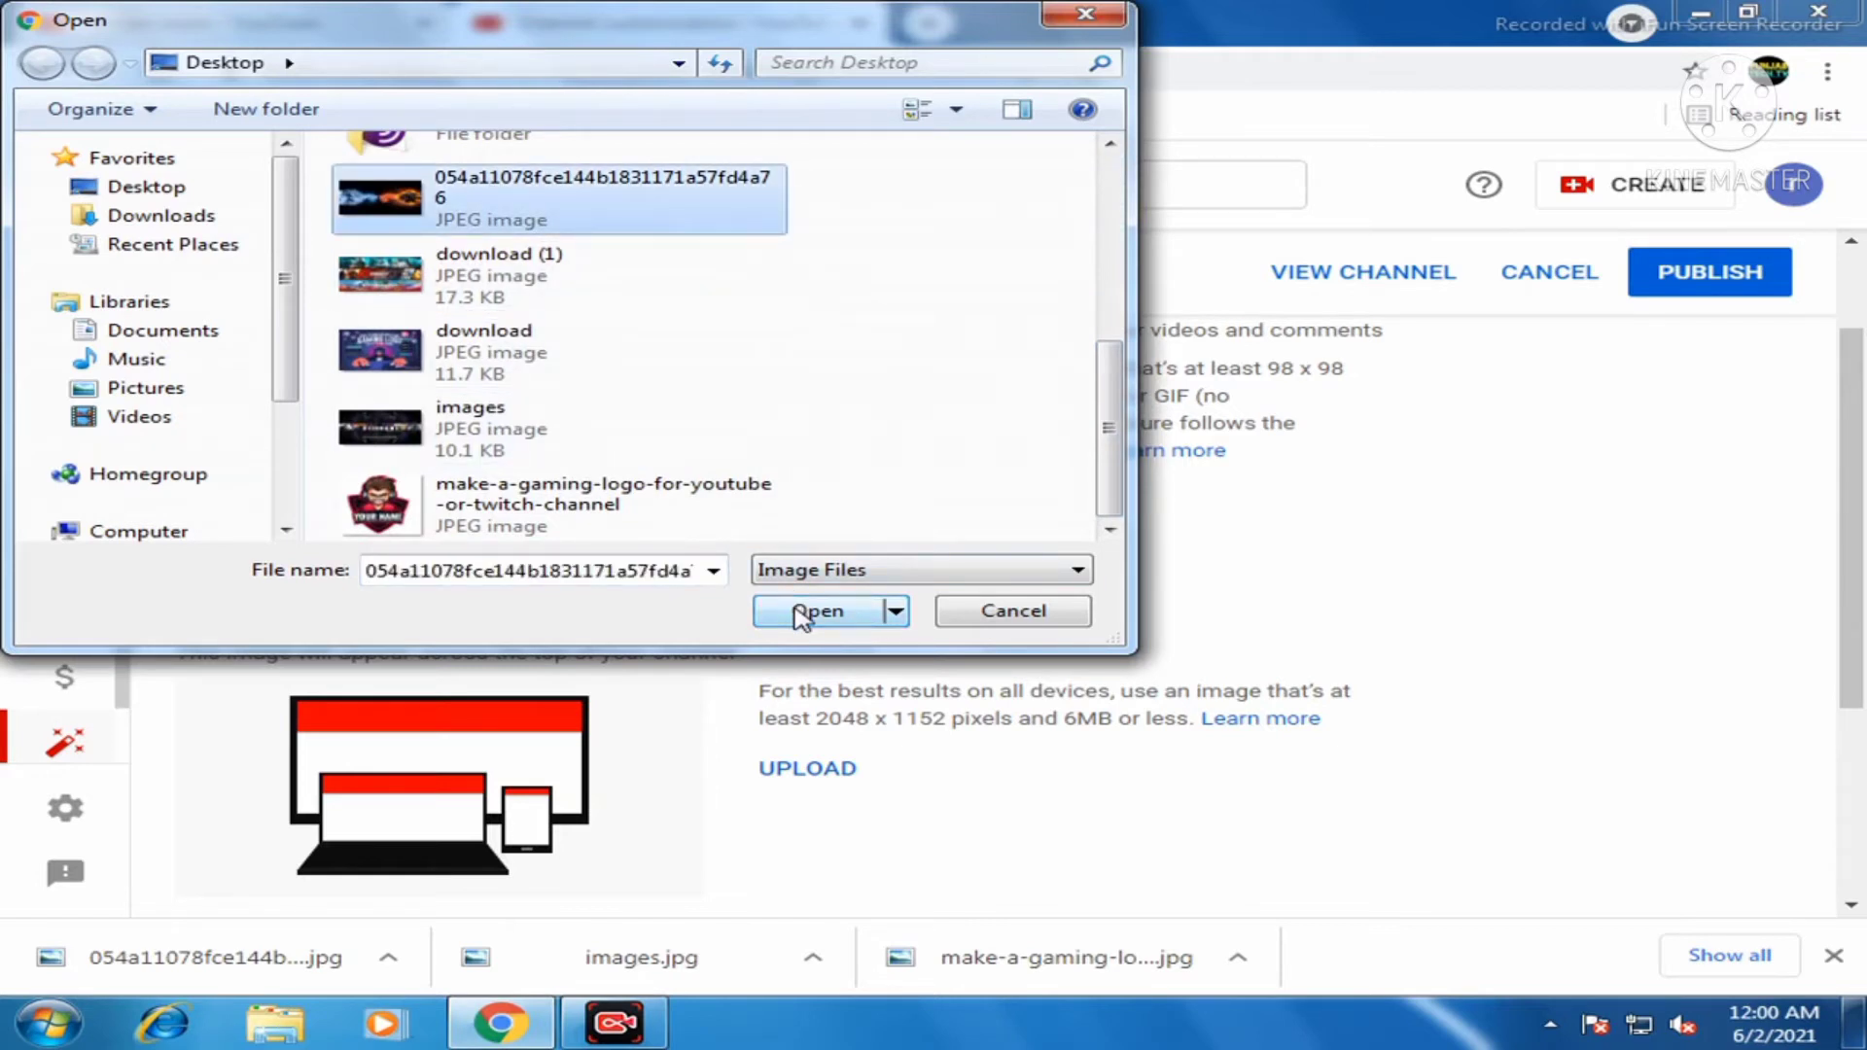
{"action": "mouse_move", "coordinate": [738, 588]}
{"action": "left_mouse_down"}
{"action": "mouse_move", "coordinate": [884, 649]}
{"action": "mouse_move", "coordinate": [923, 632]}
{"action": "left_mouse_up"}
{"action": "left_click", "coordinate": [817, 610]}
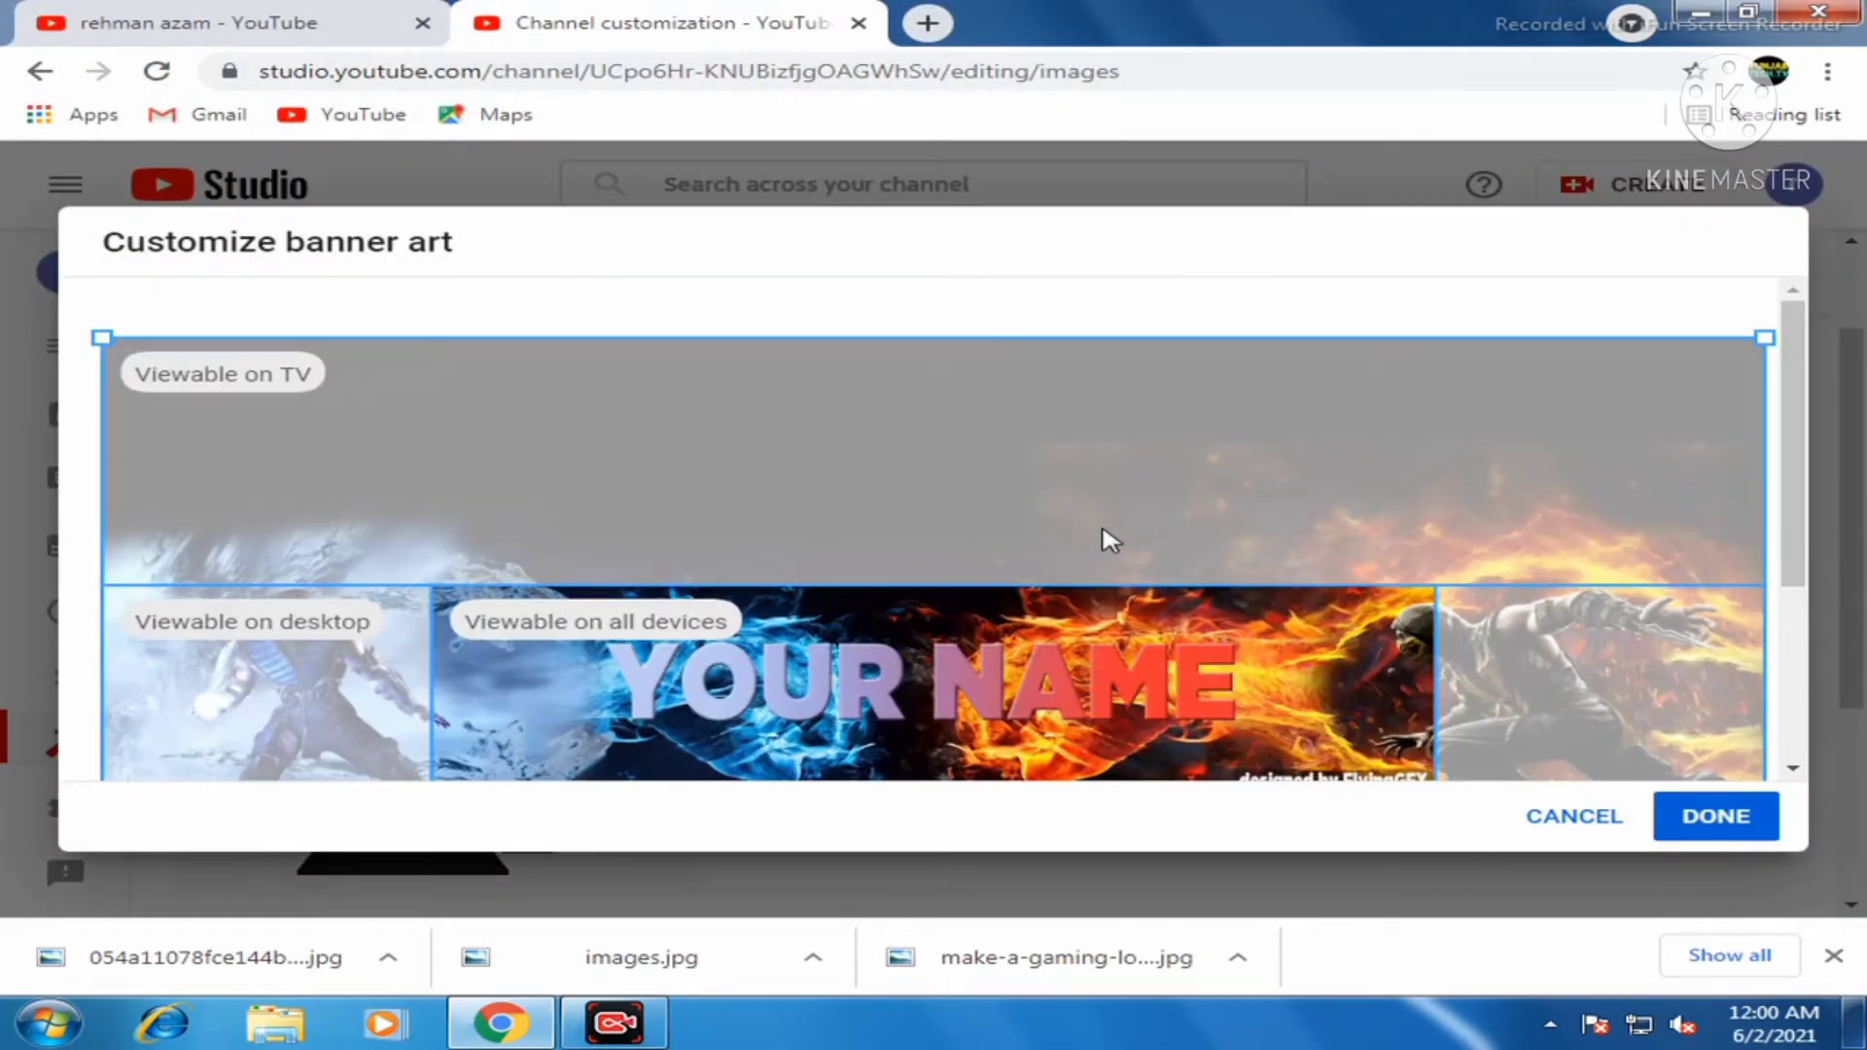
{"action": "left_click_drag", "start_coordinate": [1802, 488], "coordinate": [1789, 592]}
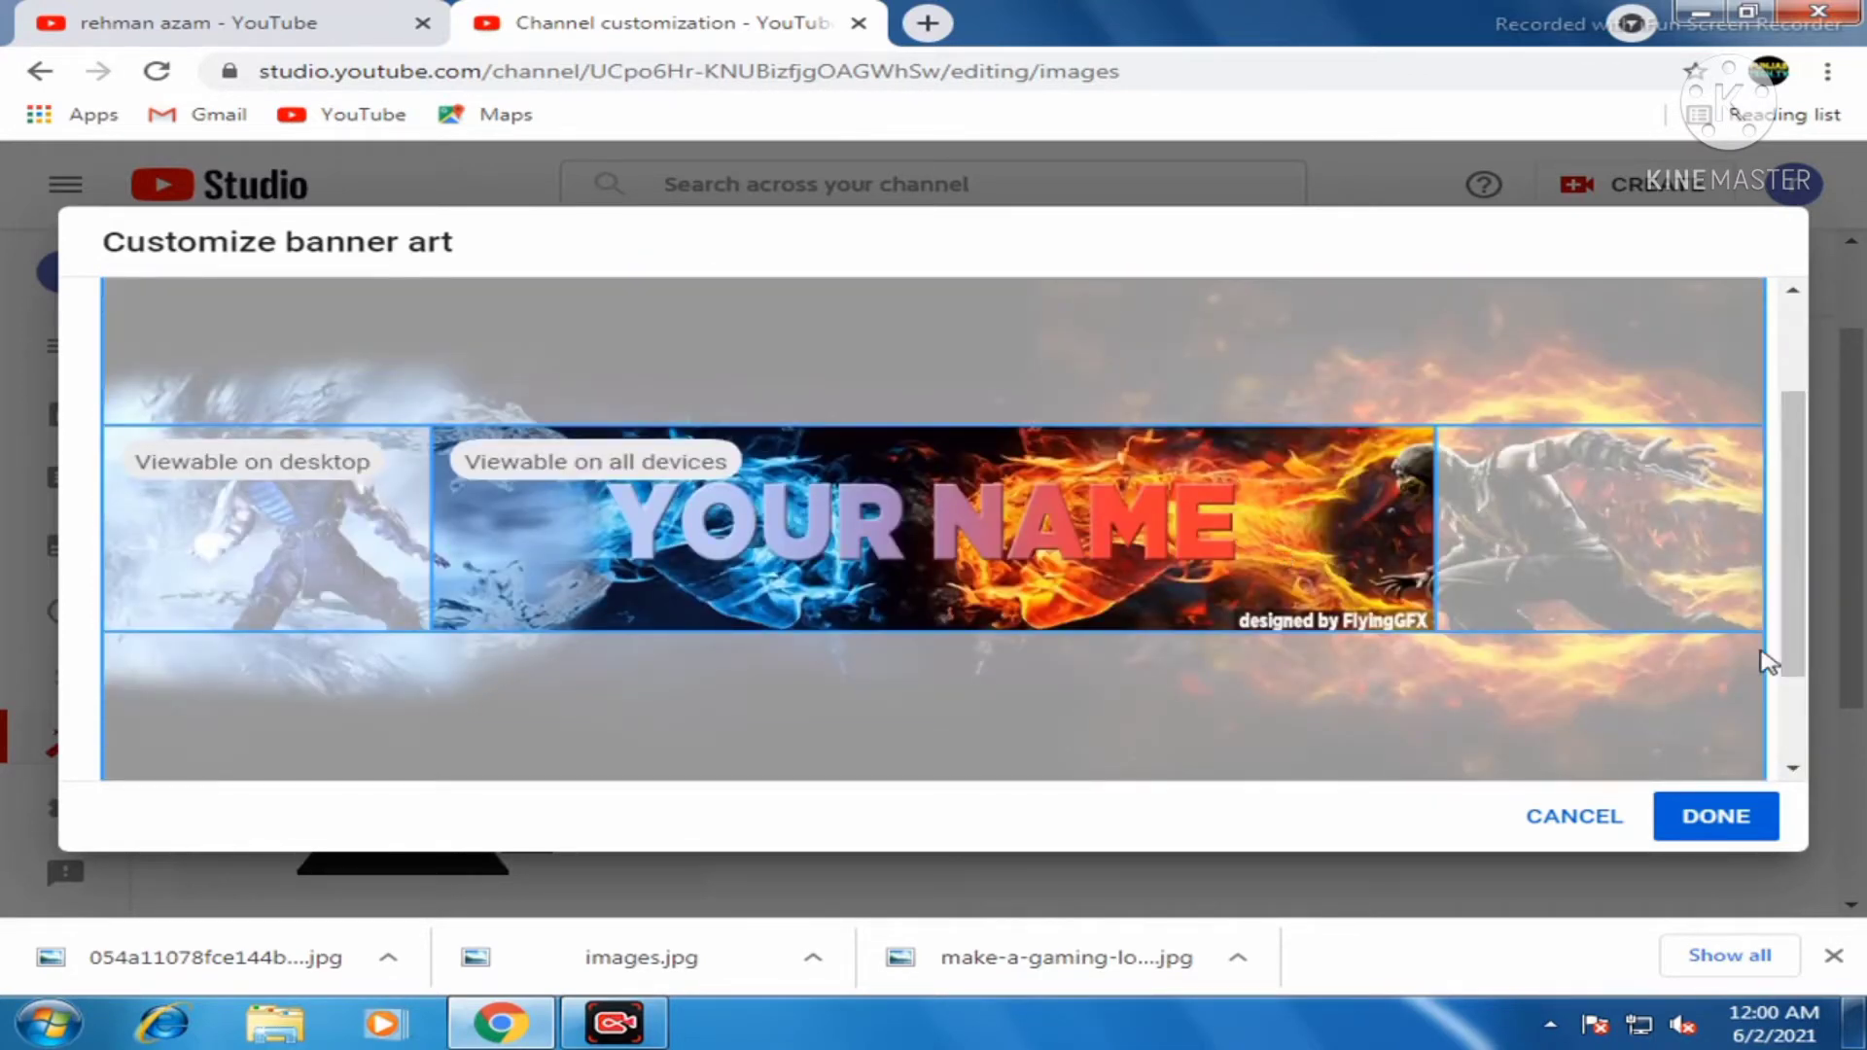
{"action": "left_click_drag", "start_coordinate": [1792, 663], "coordinate": [1747, 463]}
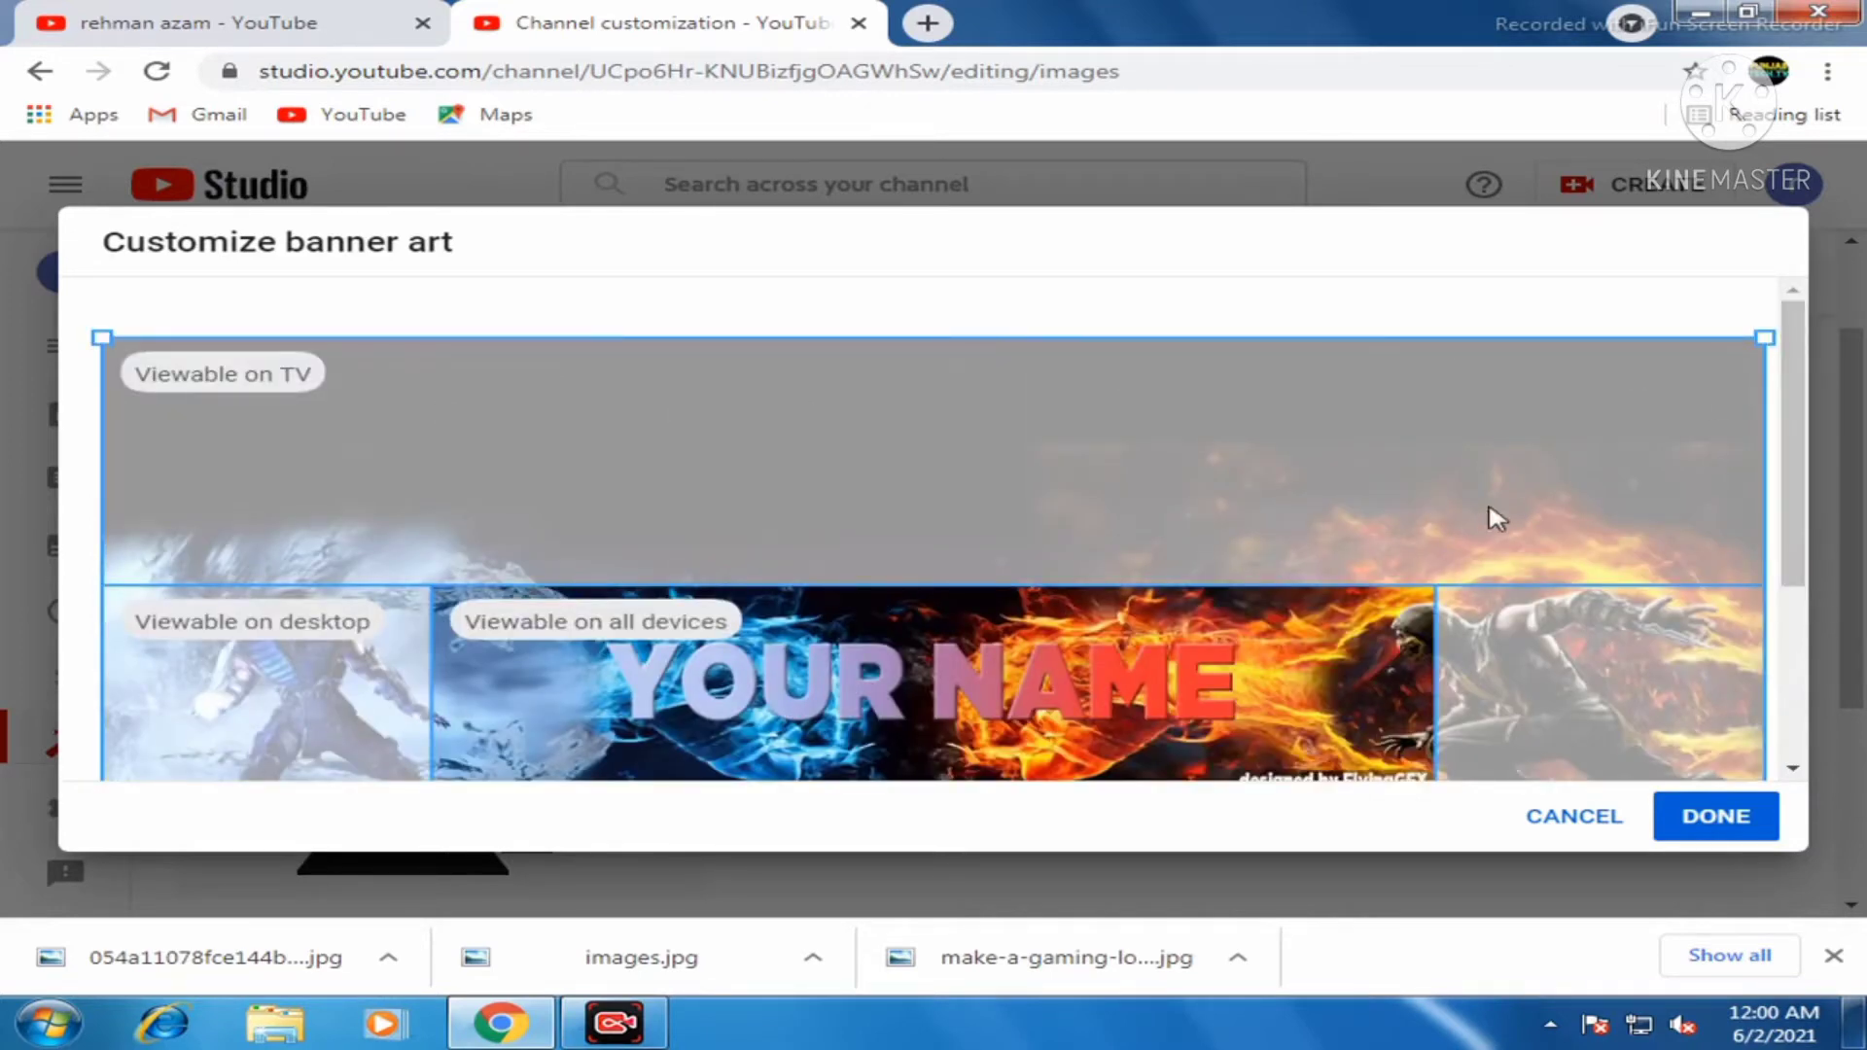
{"action": "left_click_drag", "start_coordinate": [1805, 519], "coordinate": [1765, 585]}
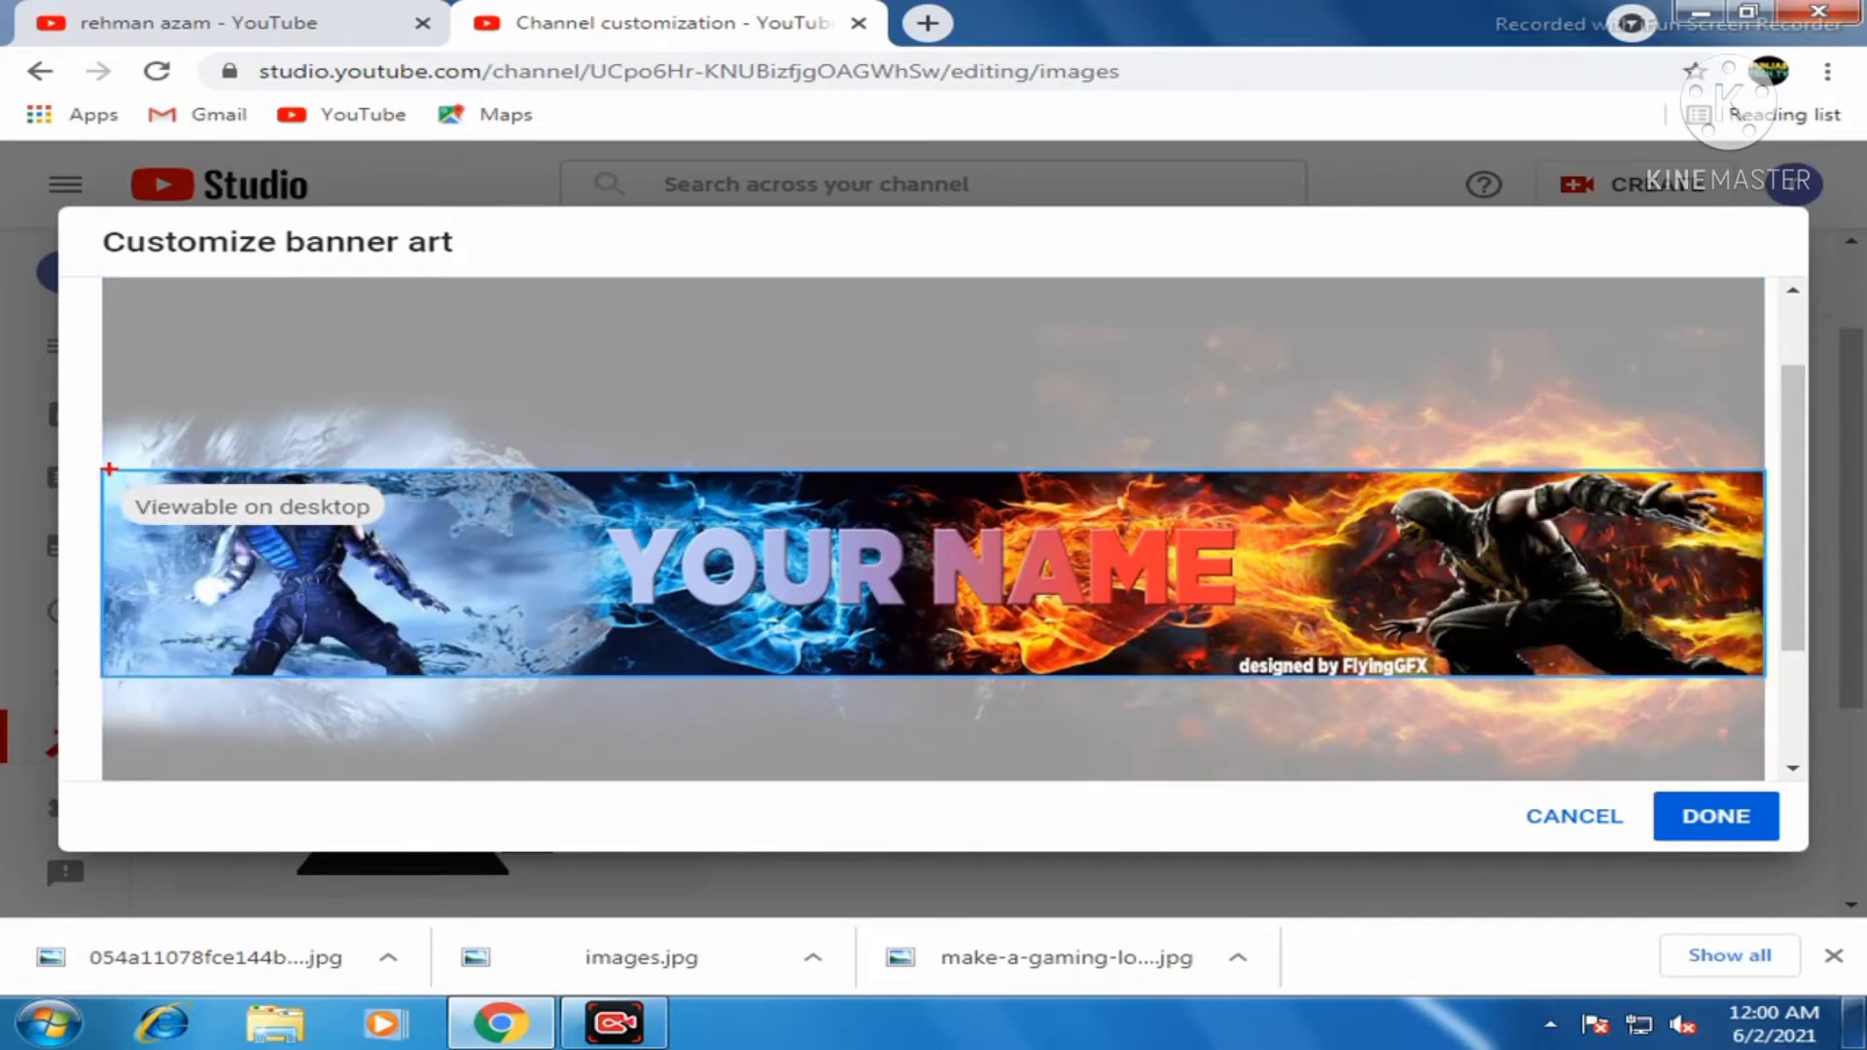
{"action": "mouse_move", "coordinate": [100, 466]}
{"action": "left_mouse_down"}
{"action": "mouse_move", "coordinate": [702, 615]}
{"action": "mouse_move", "coordinate": [1566, 661]}
{"action": "mouse_move", "coordinate": [1765, 710]}
{"action": "mouse_move", "coordinate": [1756, 696]}
{"action": "left_mouse_up"}
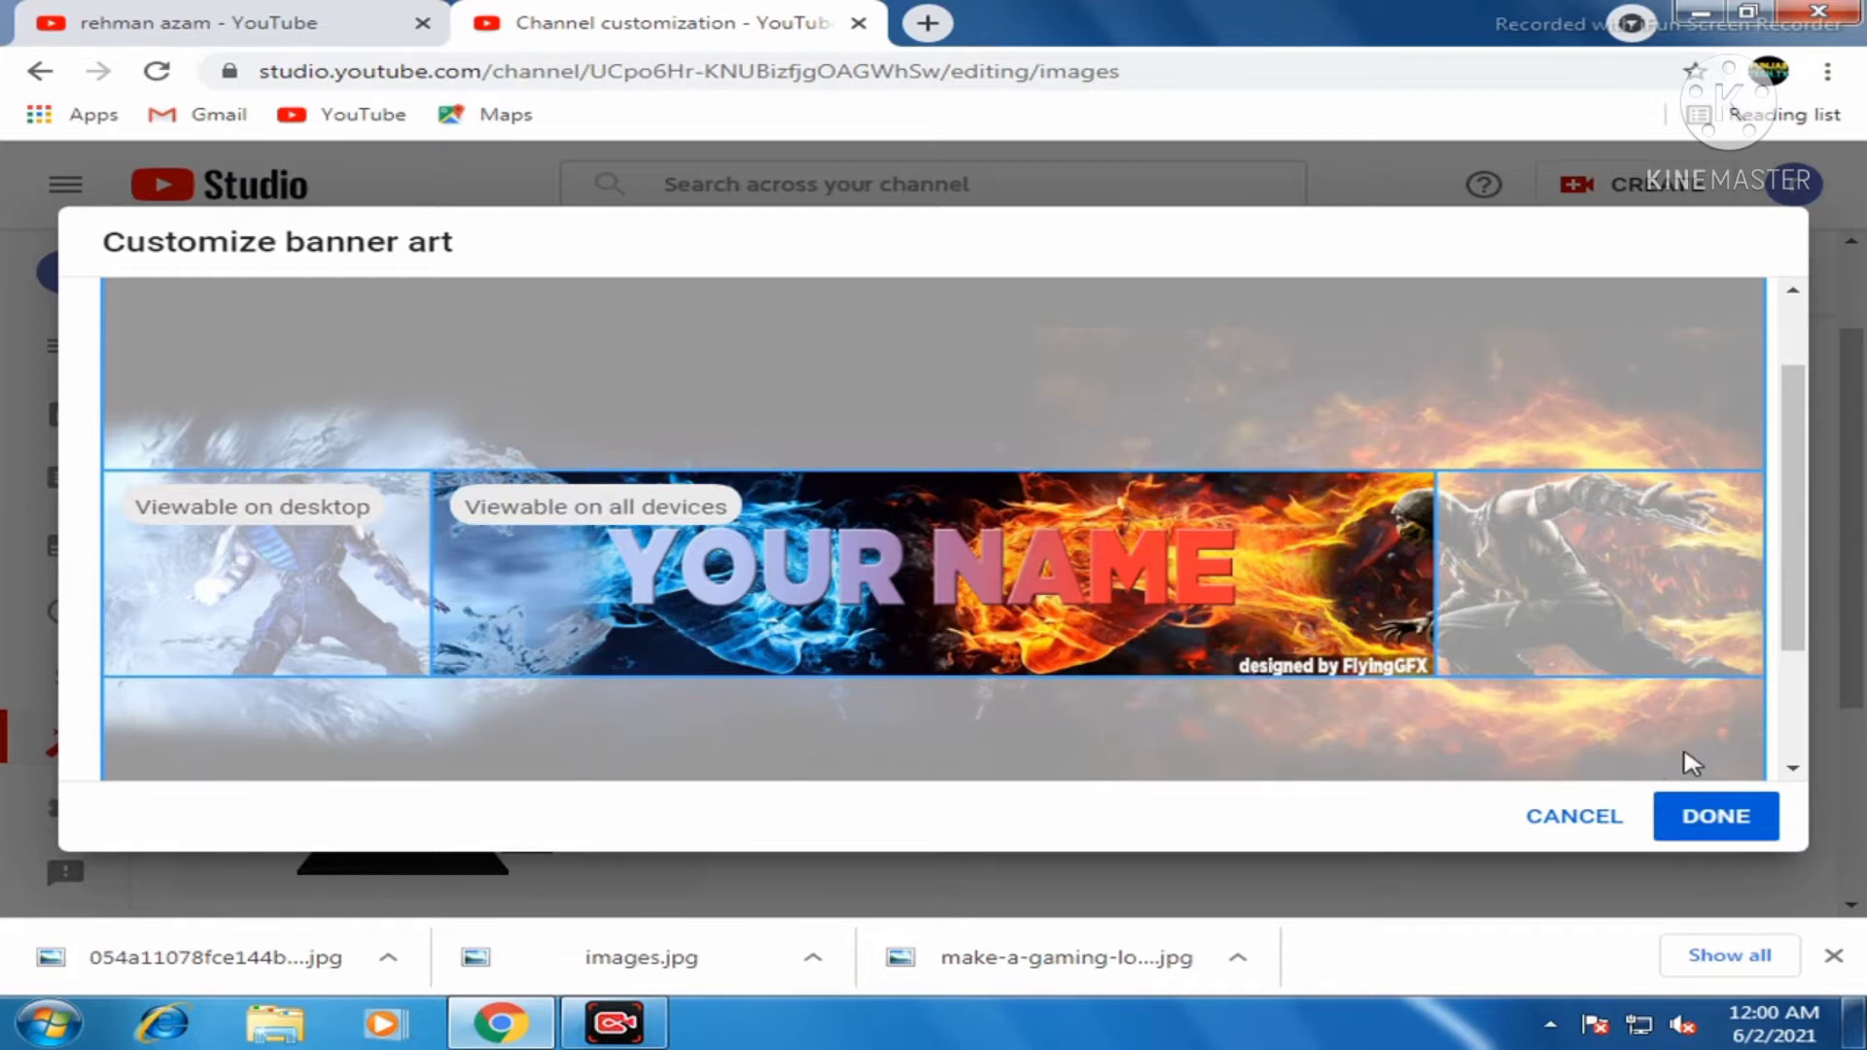
{"action": "left_click", "coordinate": [1759, 817]}
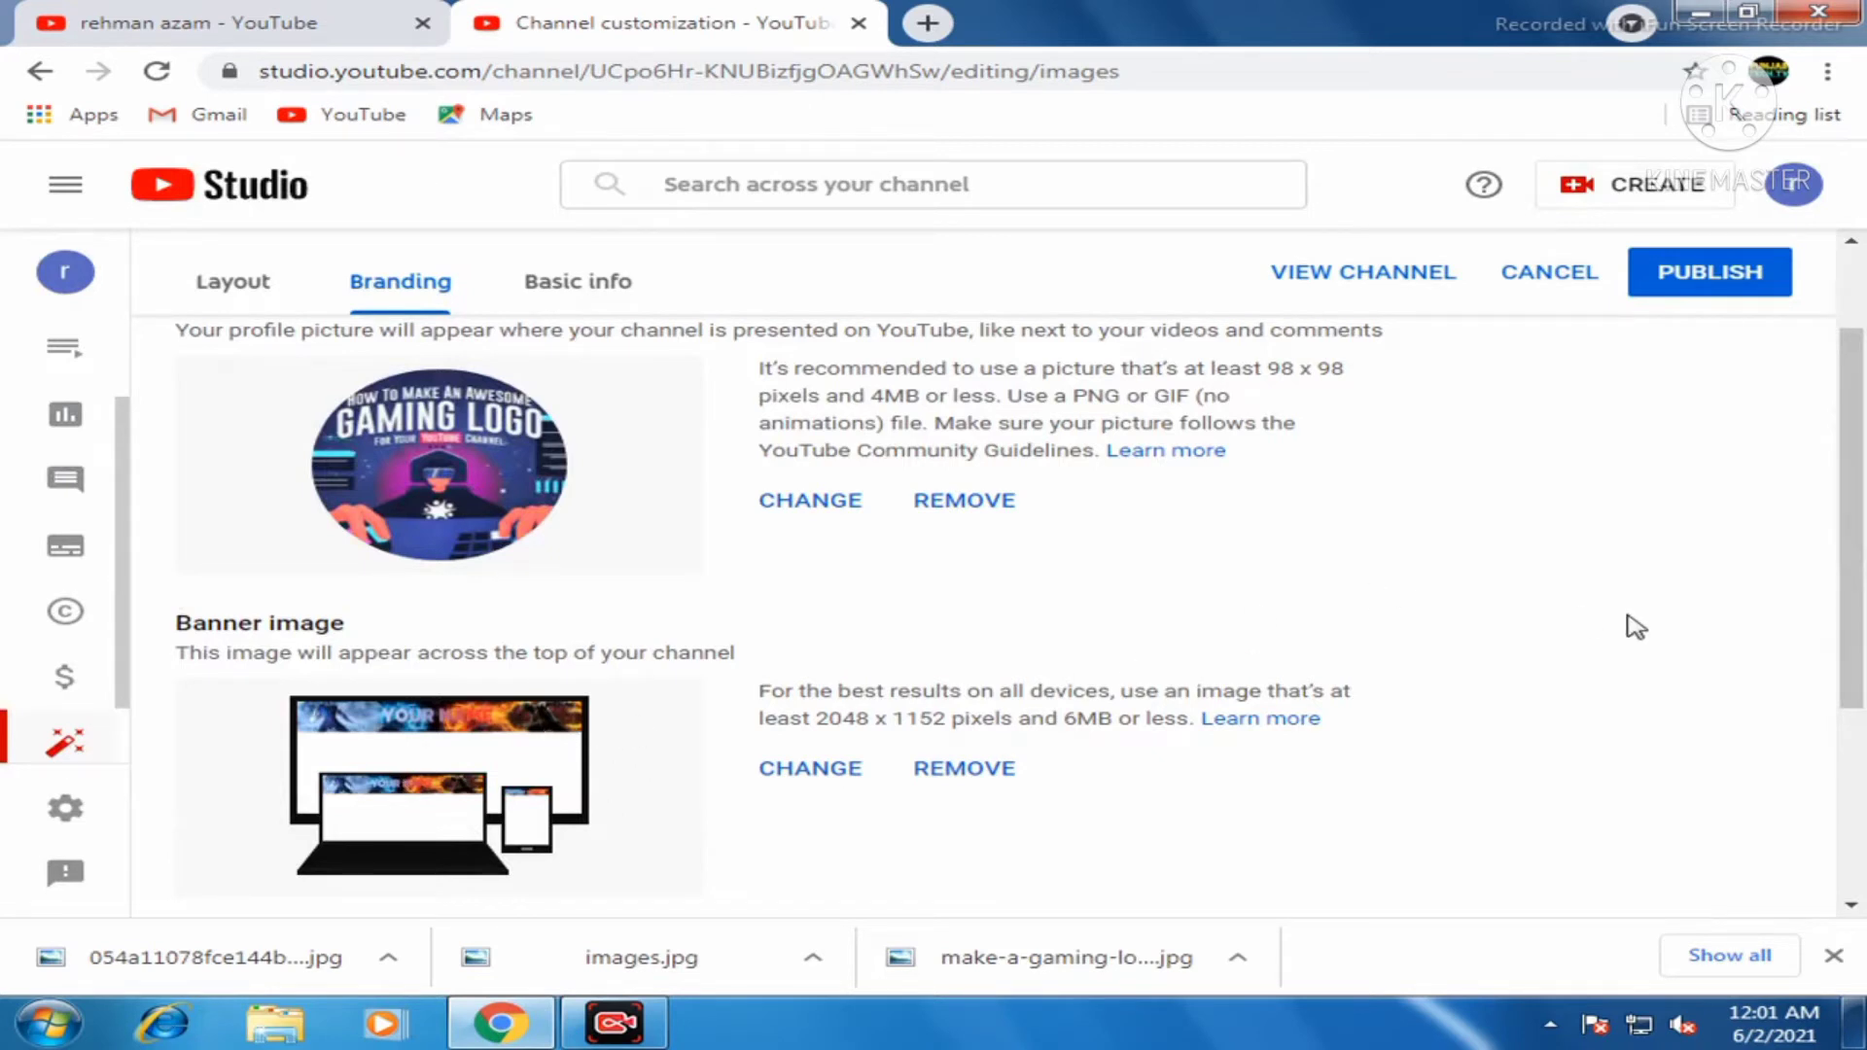
Step: Upload the gaming logo image as the video watermark and confirm it
{"action": "scroll", "coordinate": [1636, 628], "scroll_direction": "down", "scroll_amount": 3}
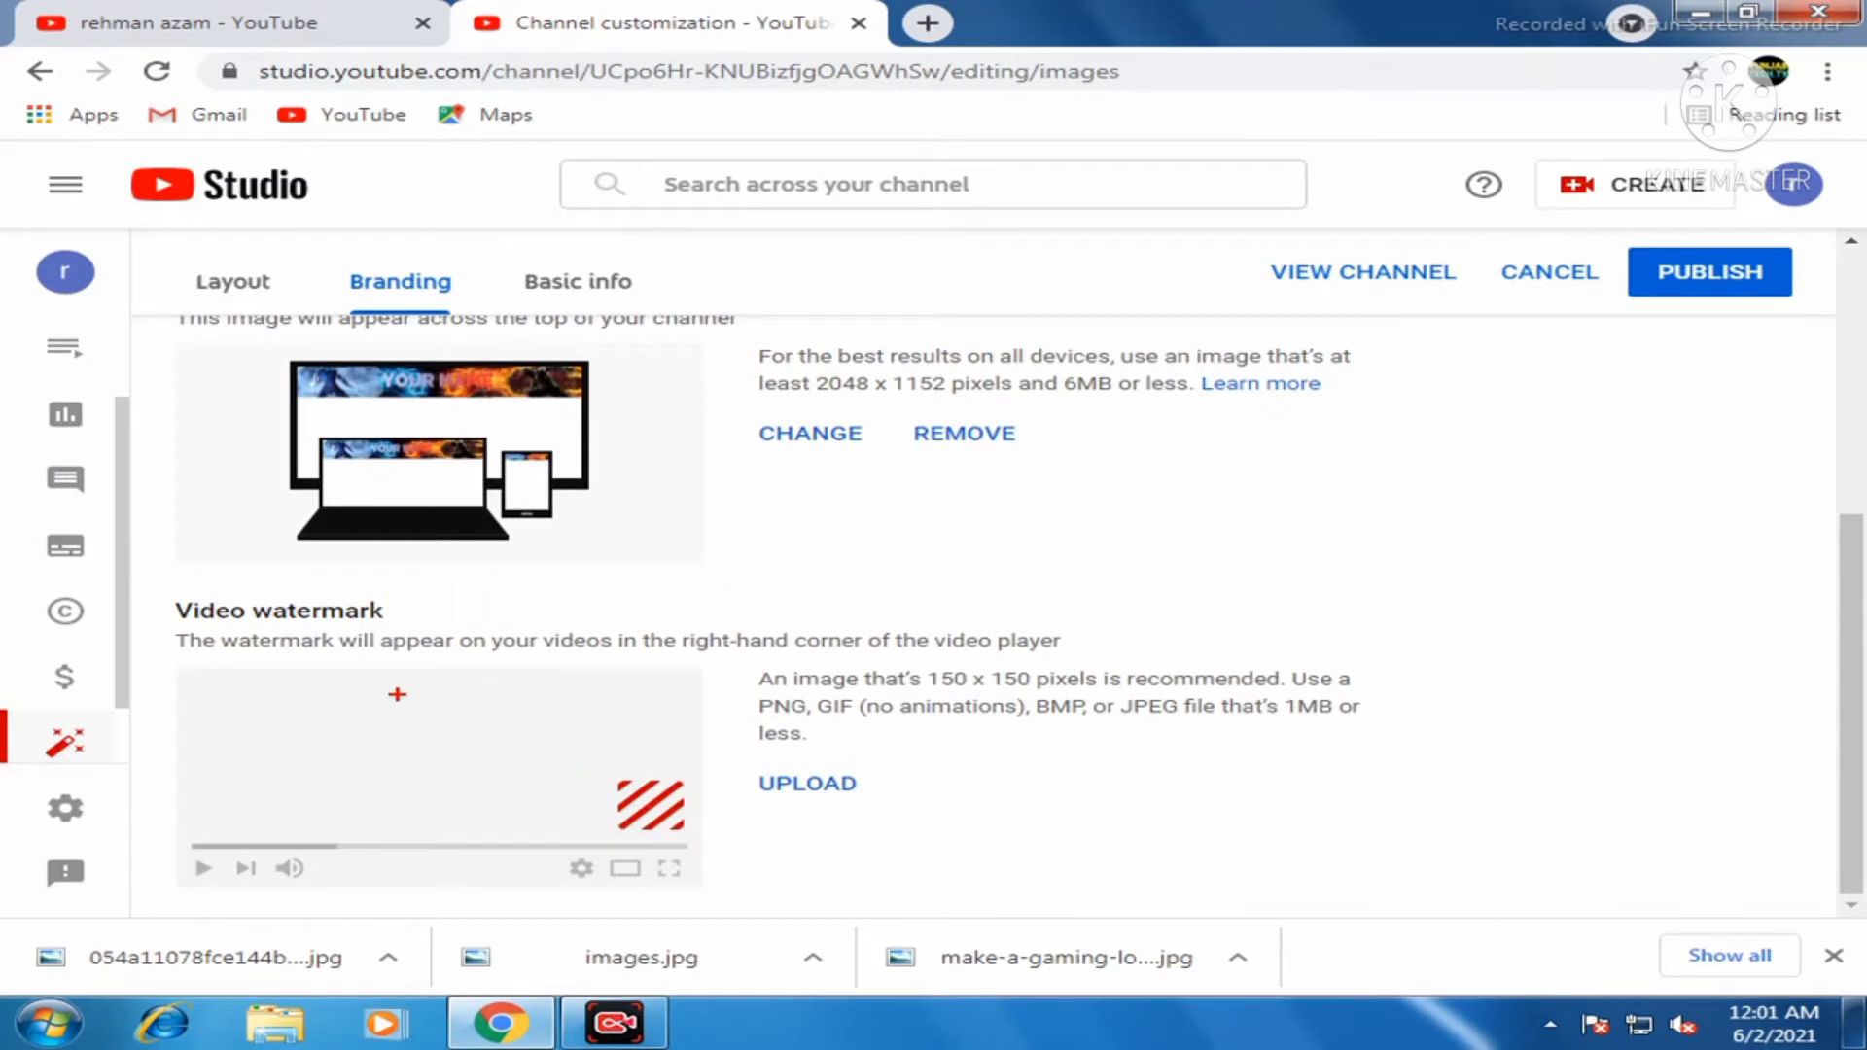
{"action": "mouse_move", "coordinate": [155, 590]}
{"action": "left_mouse_down"}
{"action": "mouse_move", "coordinate": [380, 761]}
{"action": "mouse_move", "coordinate": [1442, 928]}
{"action": "mouse_move", "coordinate": [1420, 895]}
{"action": "left_mouse_up"}
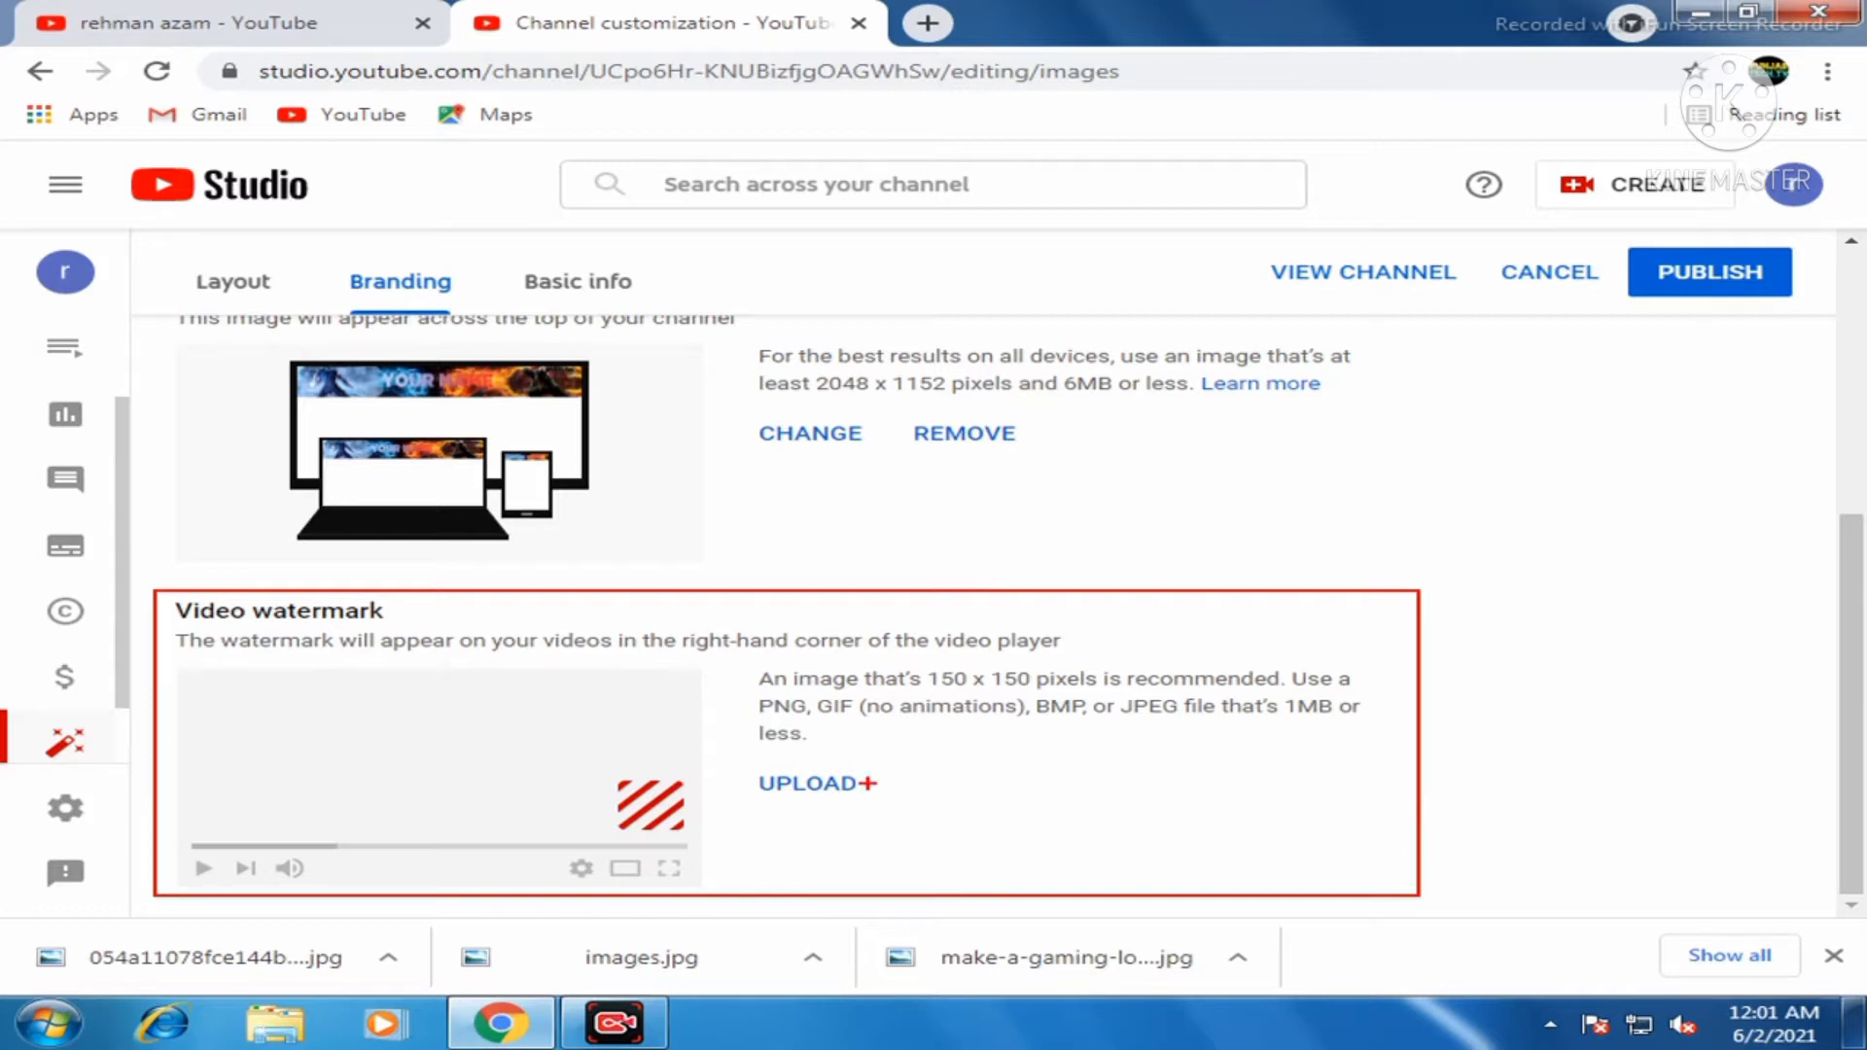
{"action": "left_click_drag", "start_coordinate": [737, 767], "coordinate": [838, 793]}
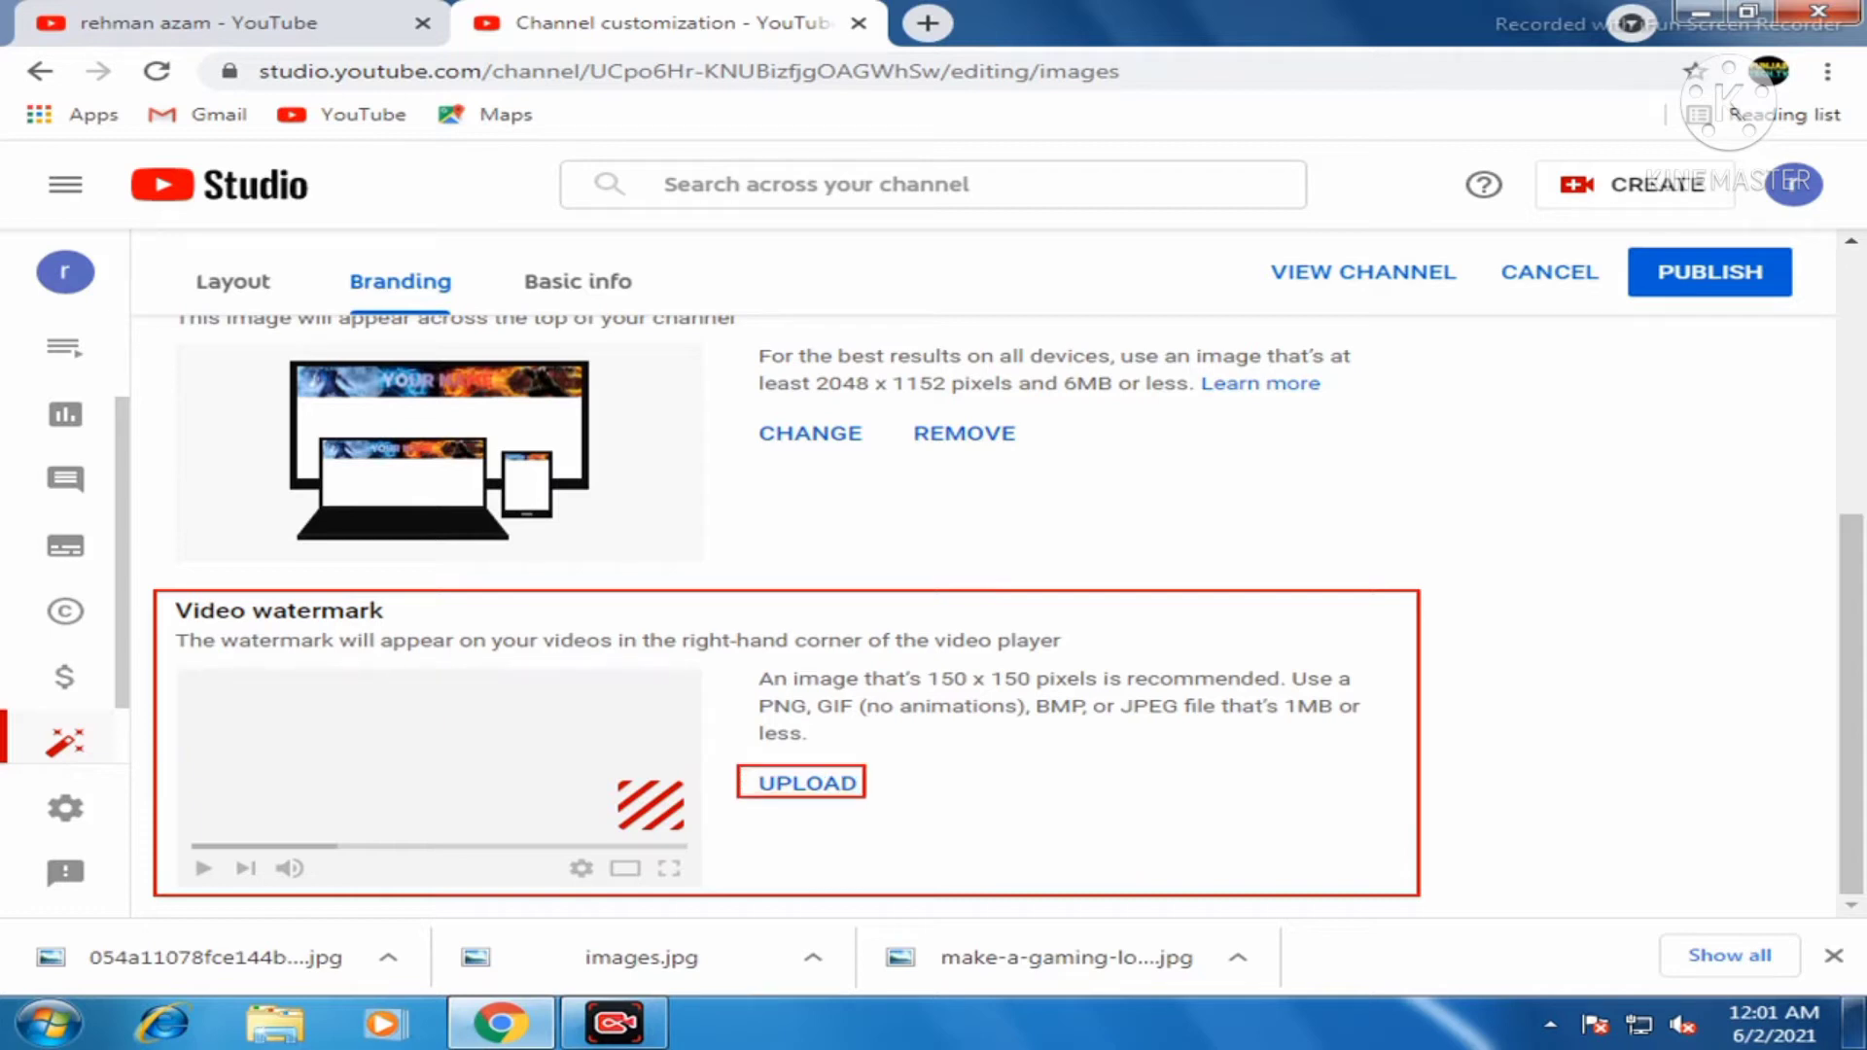
{"action": "left_click", "coordinate": [801, 799]}
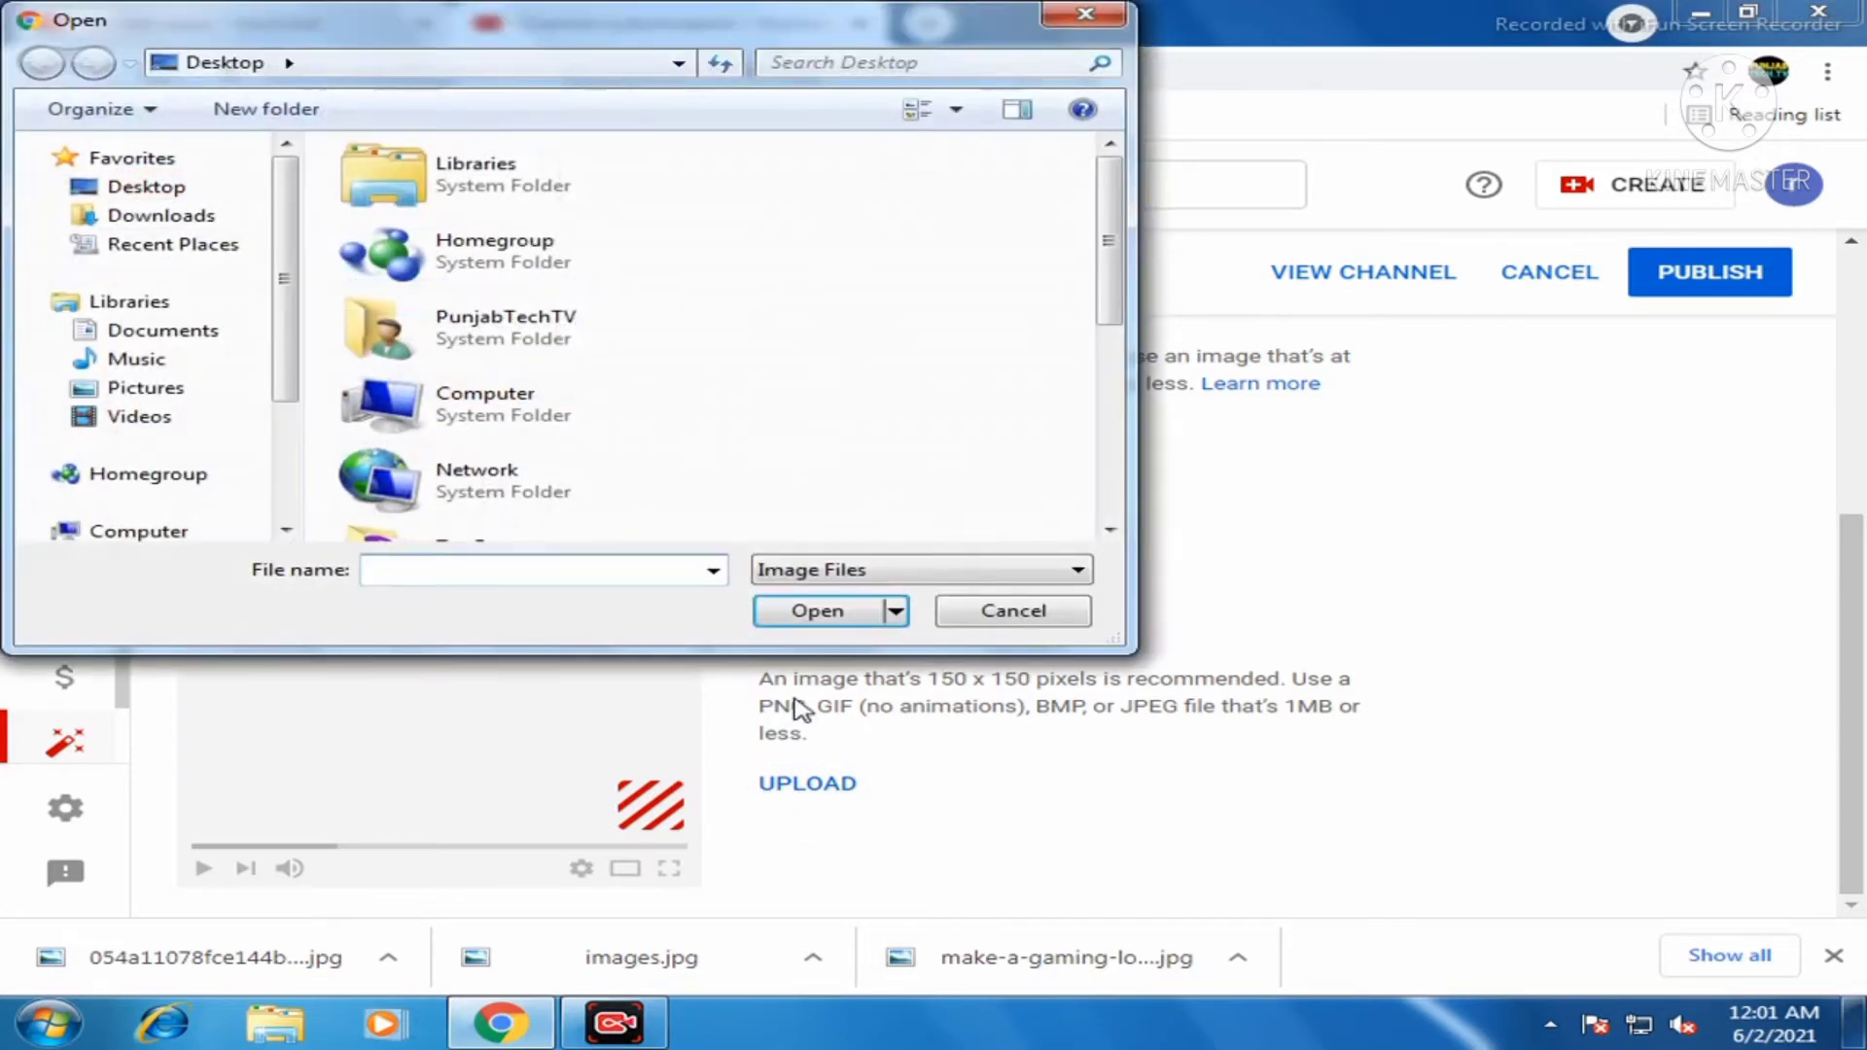
{"action": "left_click_drag", "start_coordinate": [1109, 255], "coordinate": [1096, 505]}
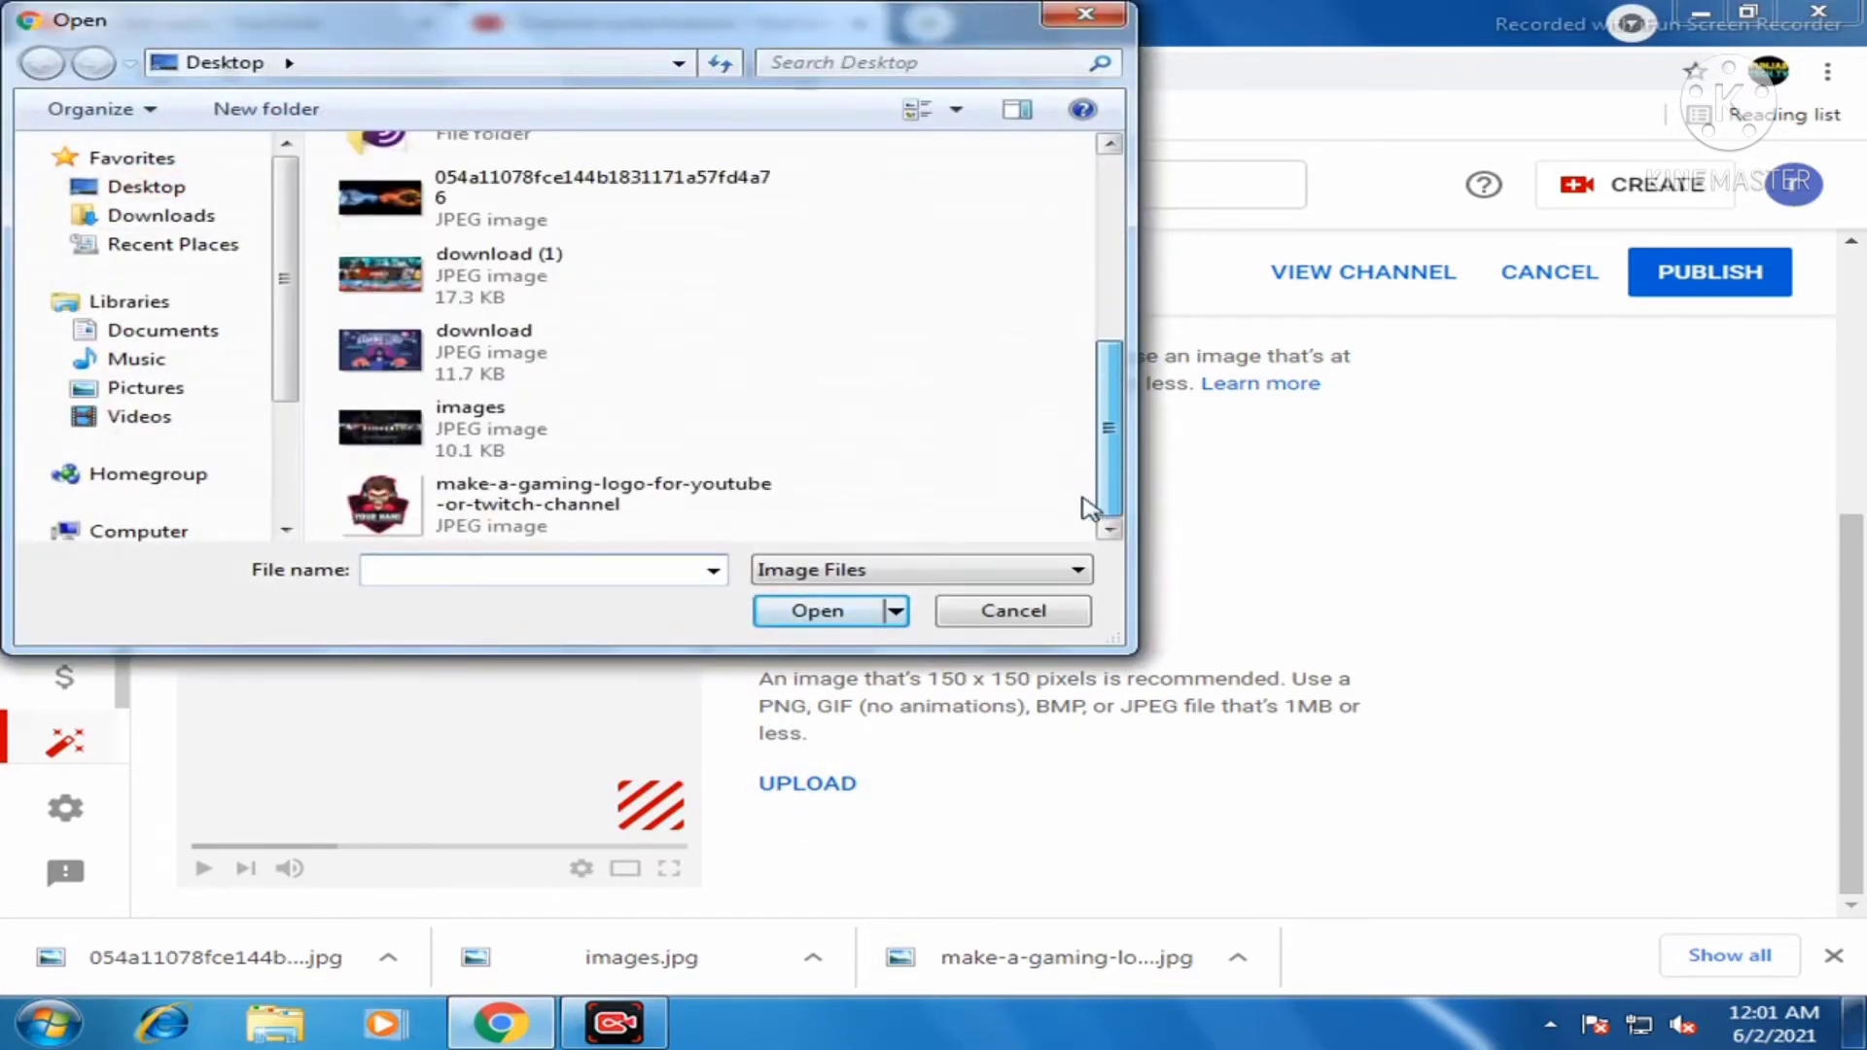
{"action": "left_click", "coordinate": [595, 505]}
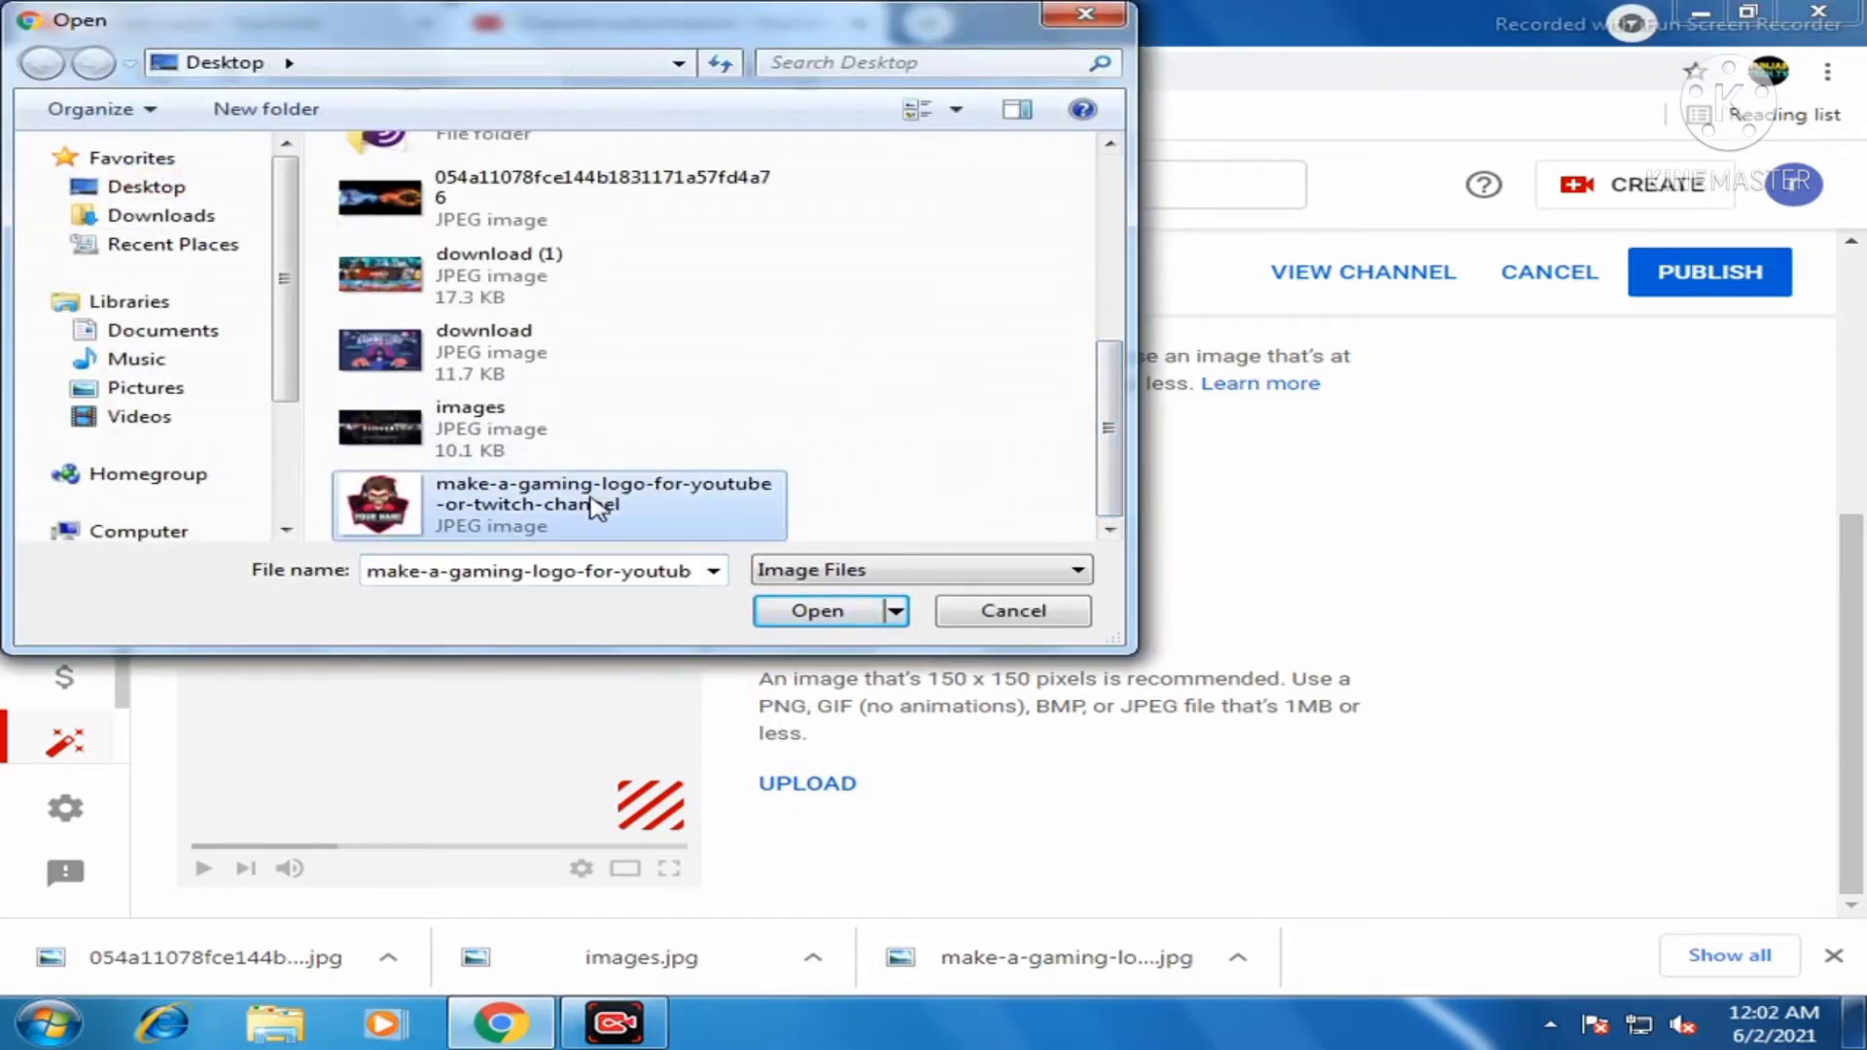
{"action": "left_click", "coordinate": [786, 613]}
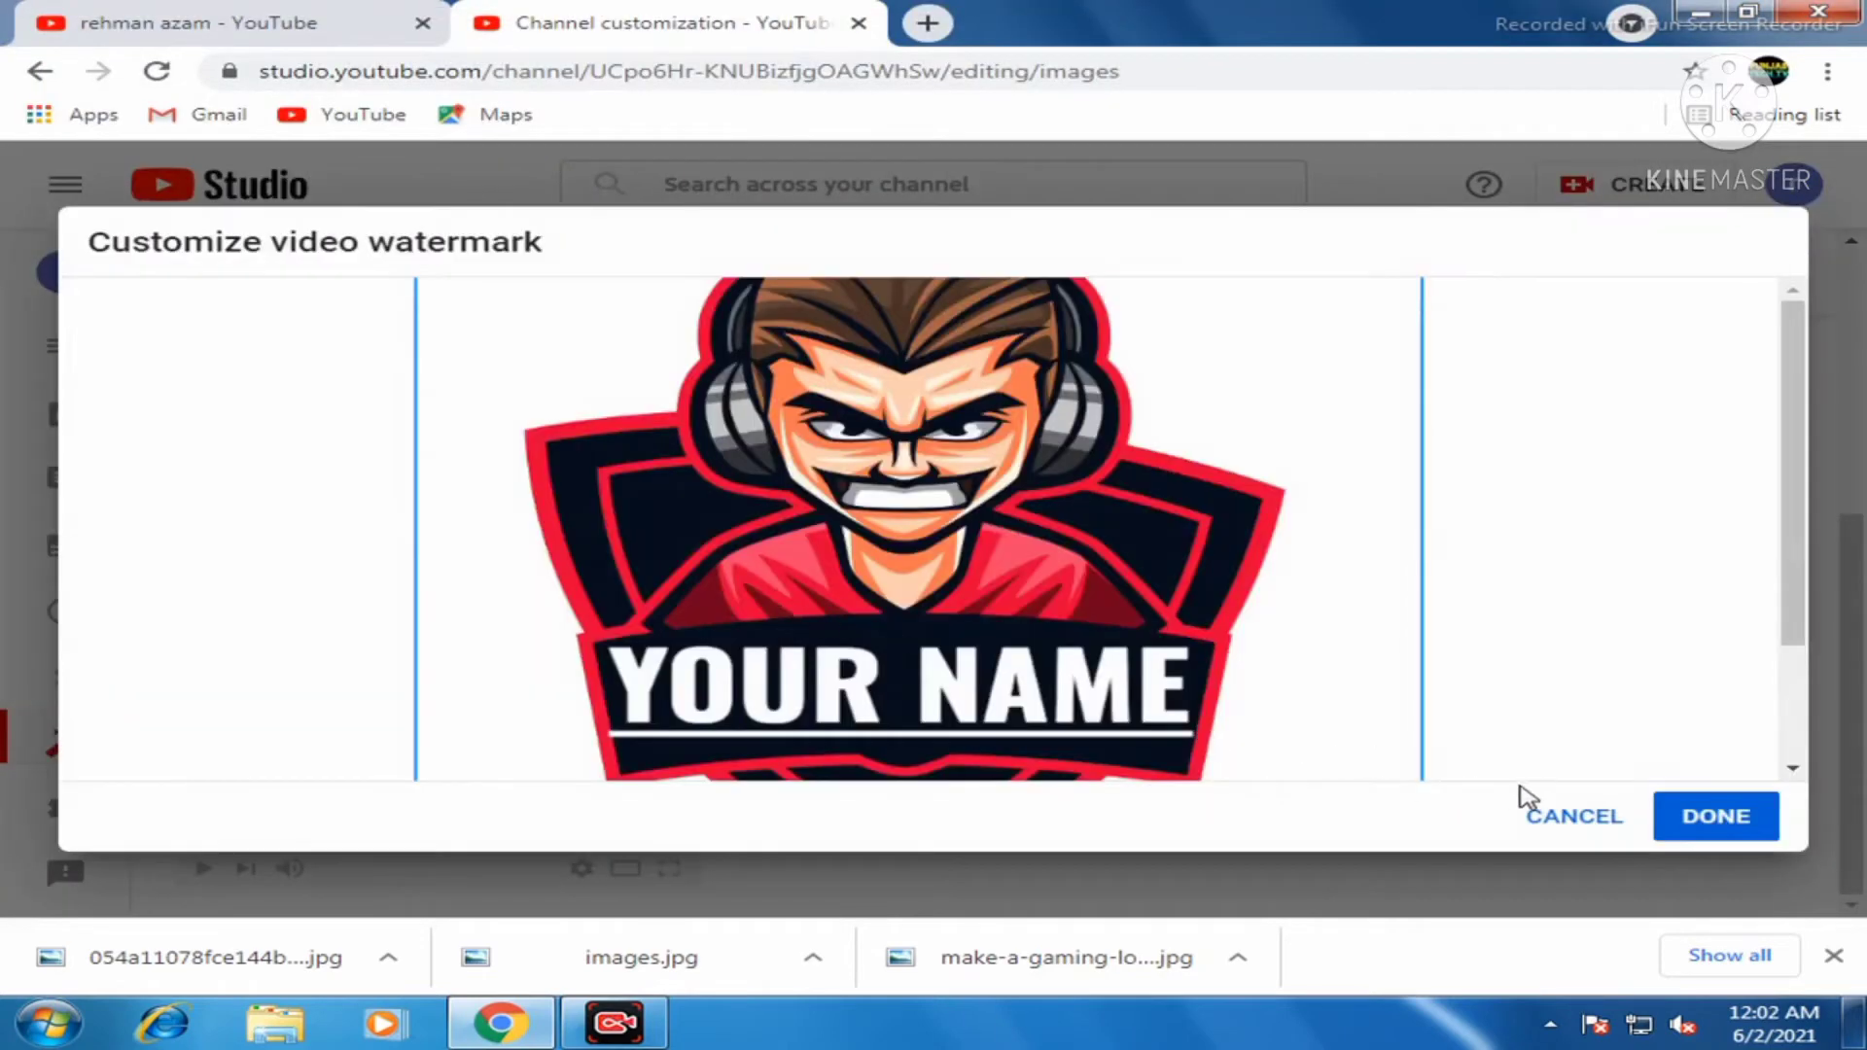
{"action": "left_click", "coordinate": [1739, 829]}
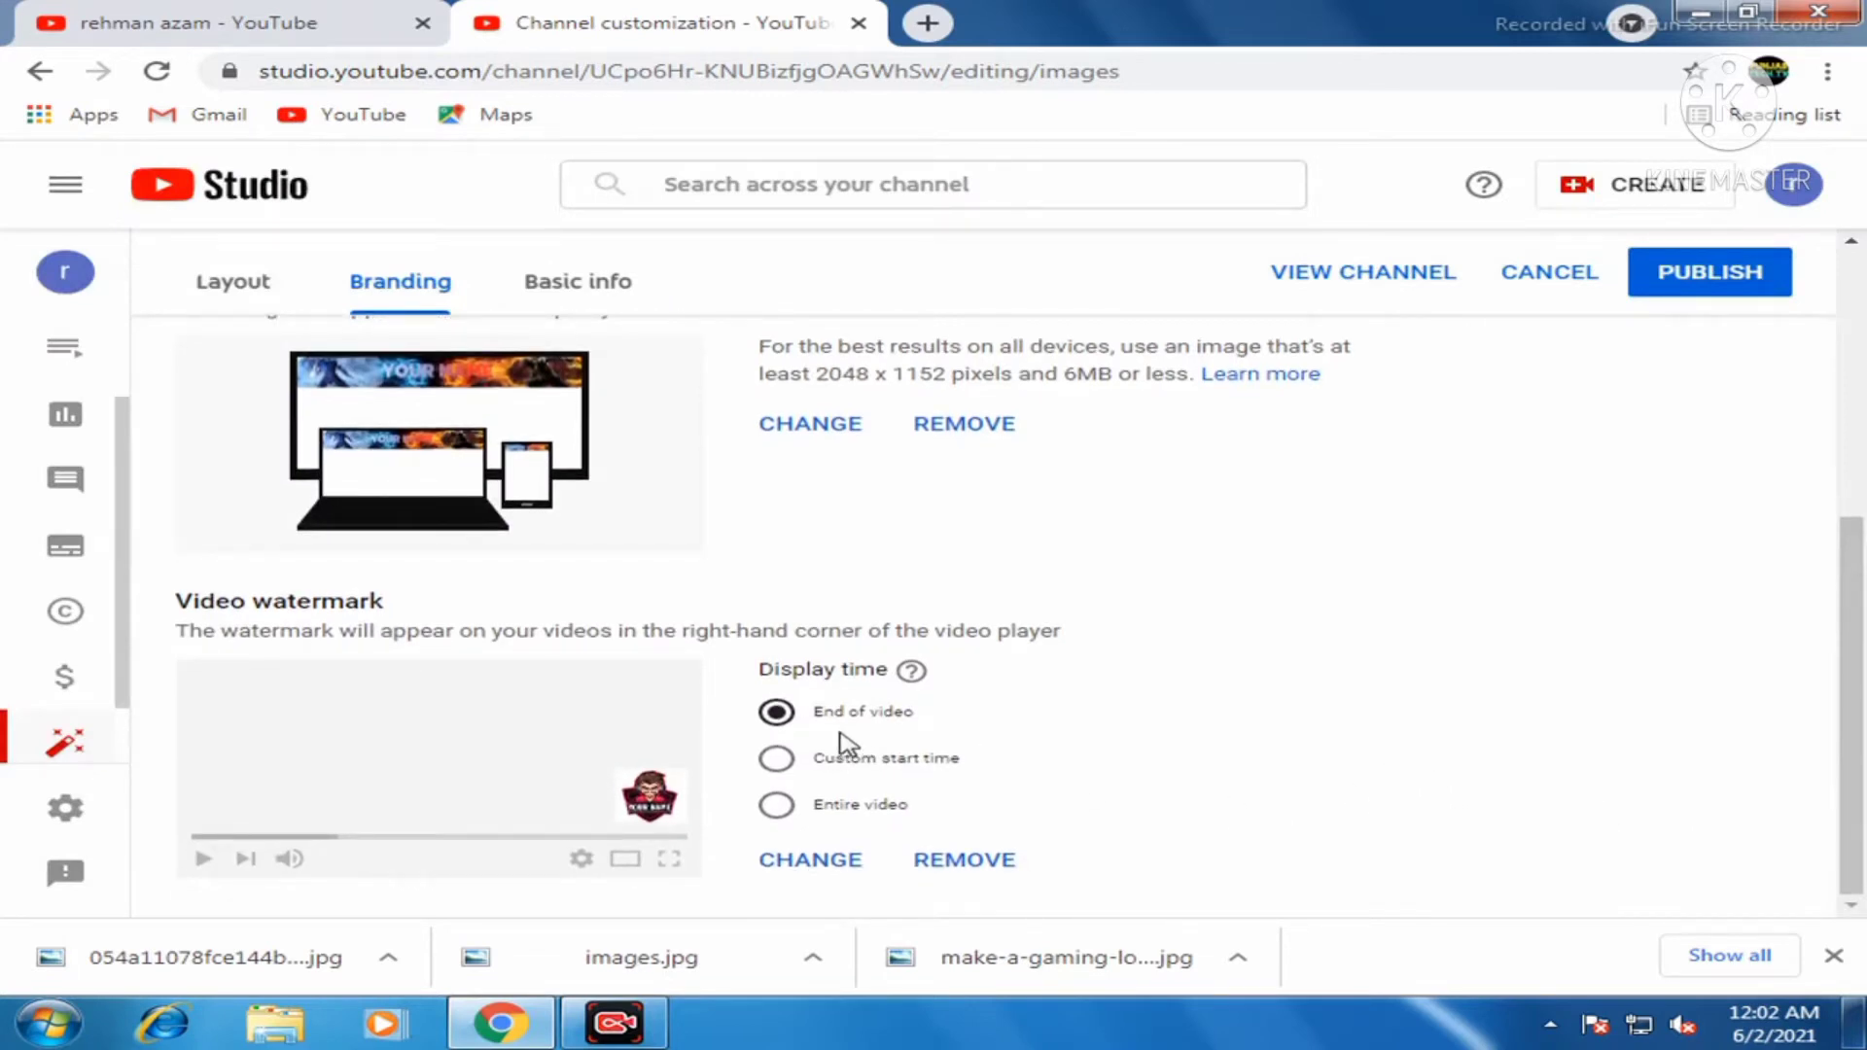
Step: Set the watermark display time to Entire video and publish the branding changes
{"action": "left_click_drag", "start_coordinate": [745, 685], "coordinate": [960, 727]}
{"action": "left_click_drag", "start_coordinate": [732, 725], "coordinate": [1023, 784]}
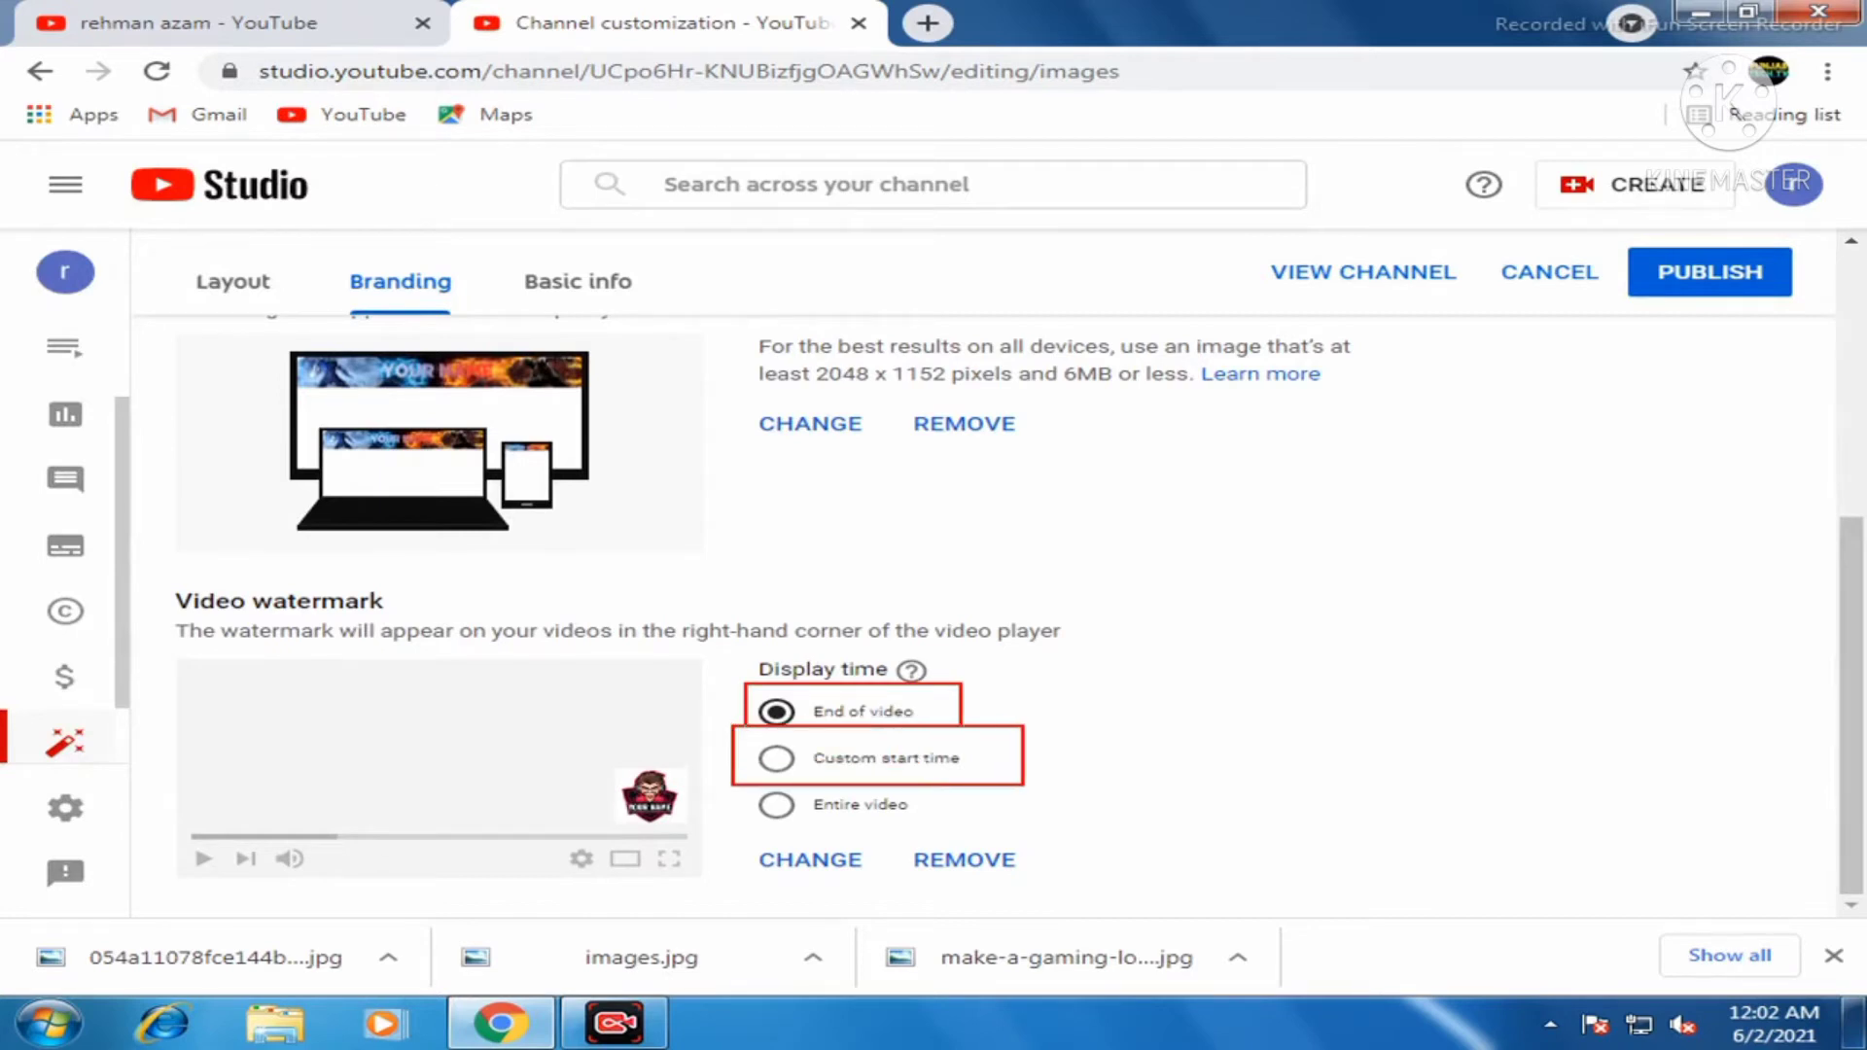
{"action": "left_click_drag", "start_coordinate": [756, 792], "coordinate": [954, 823]}
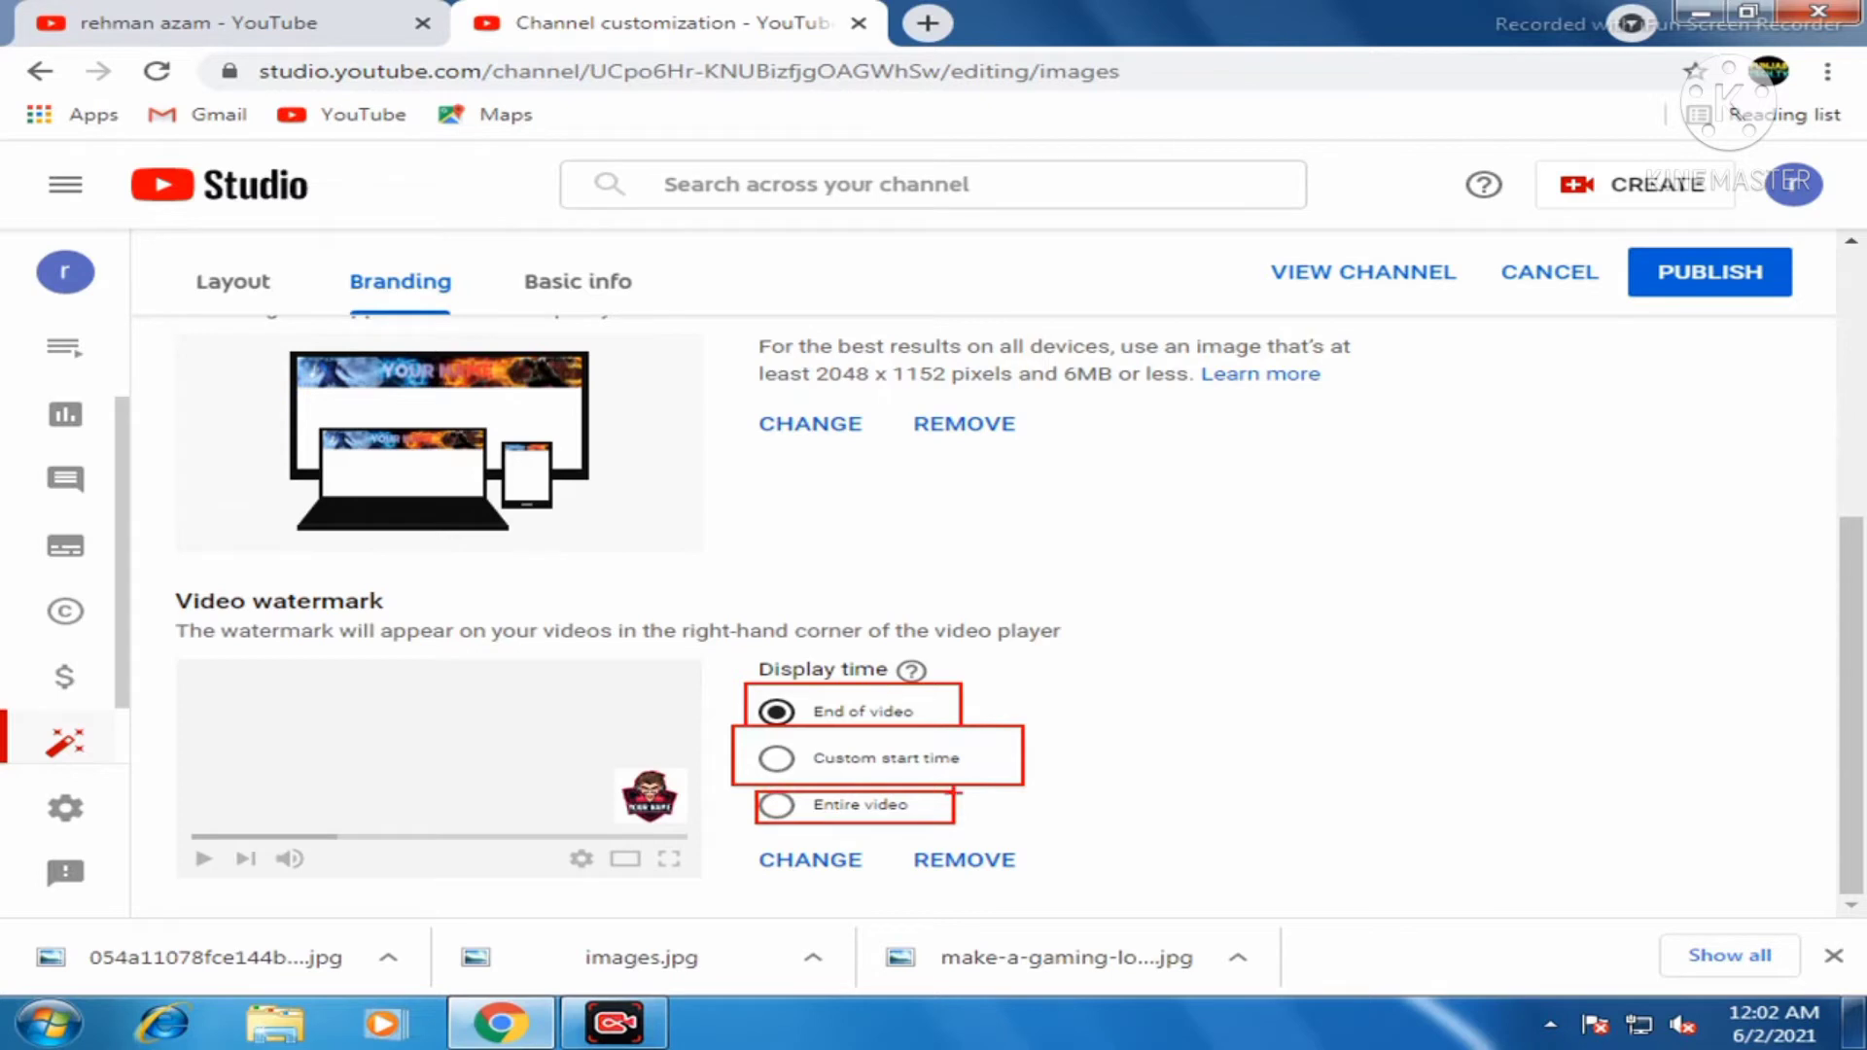
{"action": "key", "text": "Escape"}
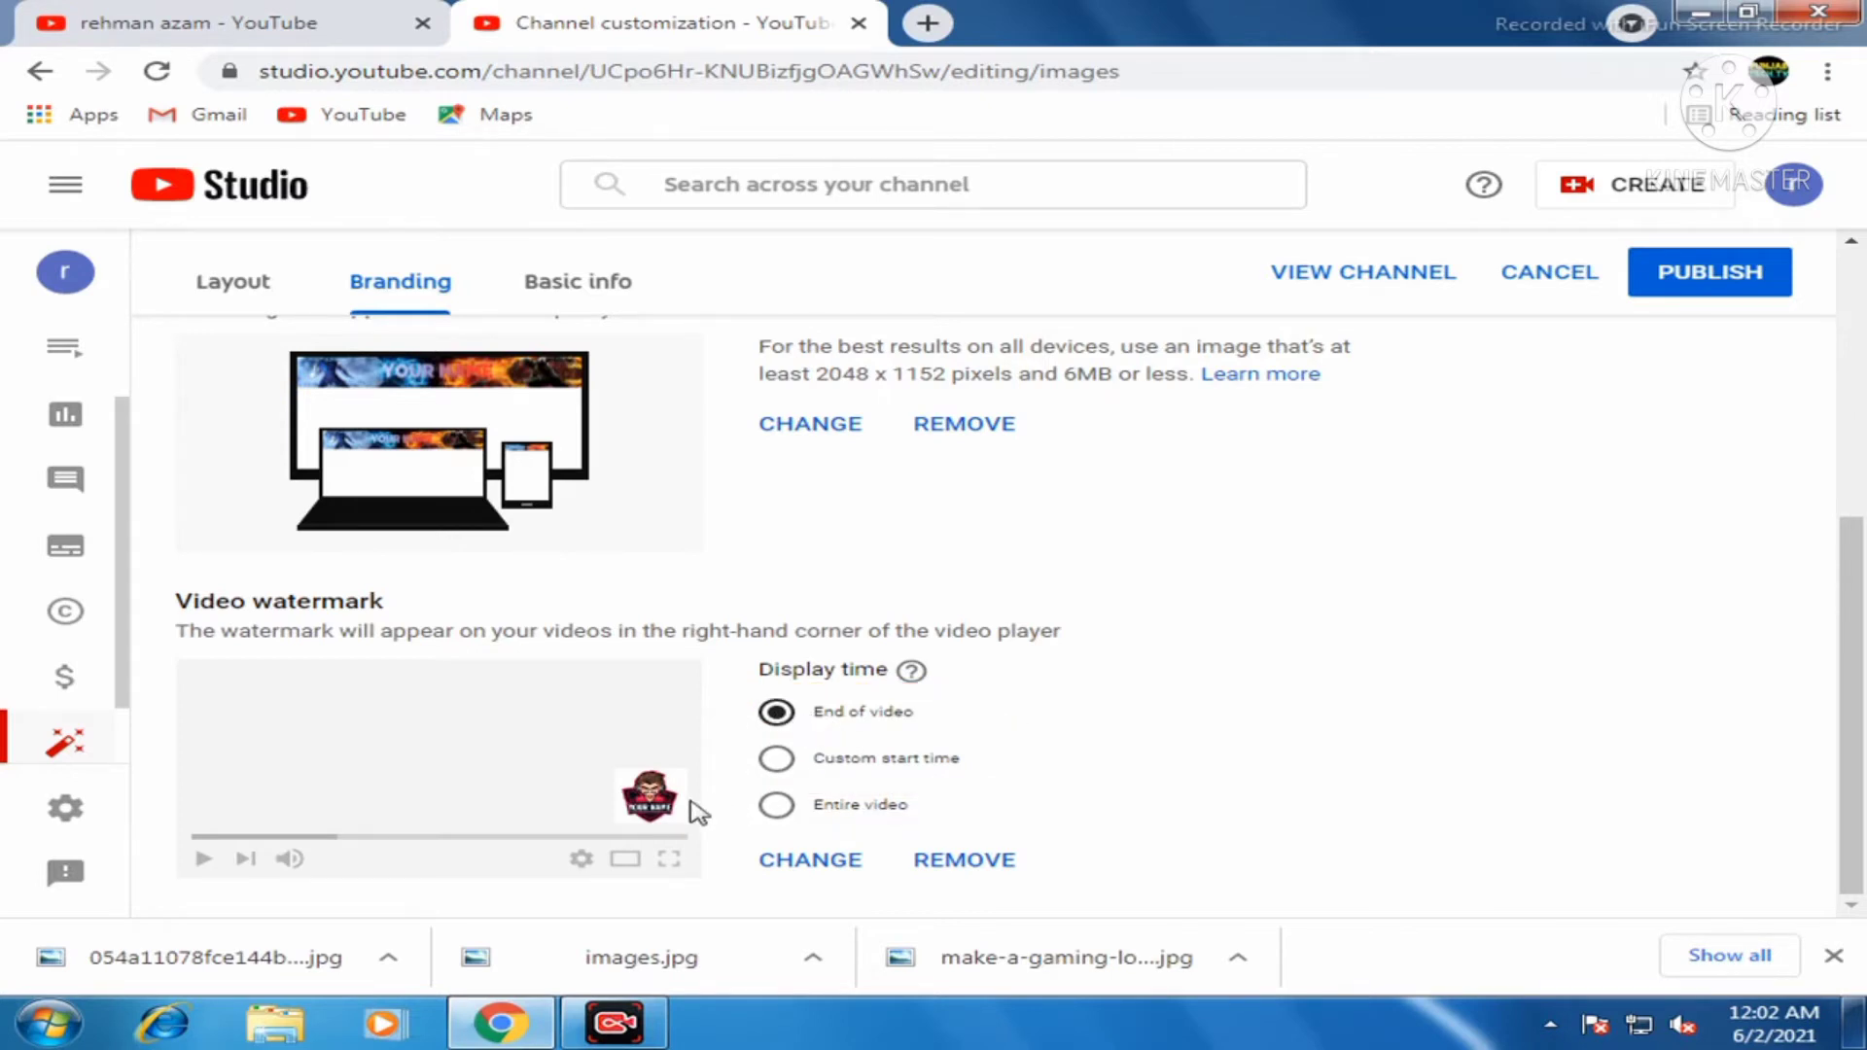
{"action": "left_click", "coordinate": [783, 764]}
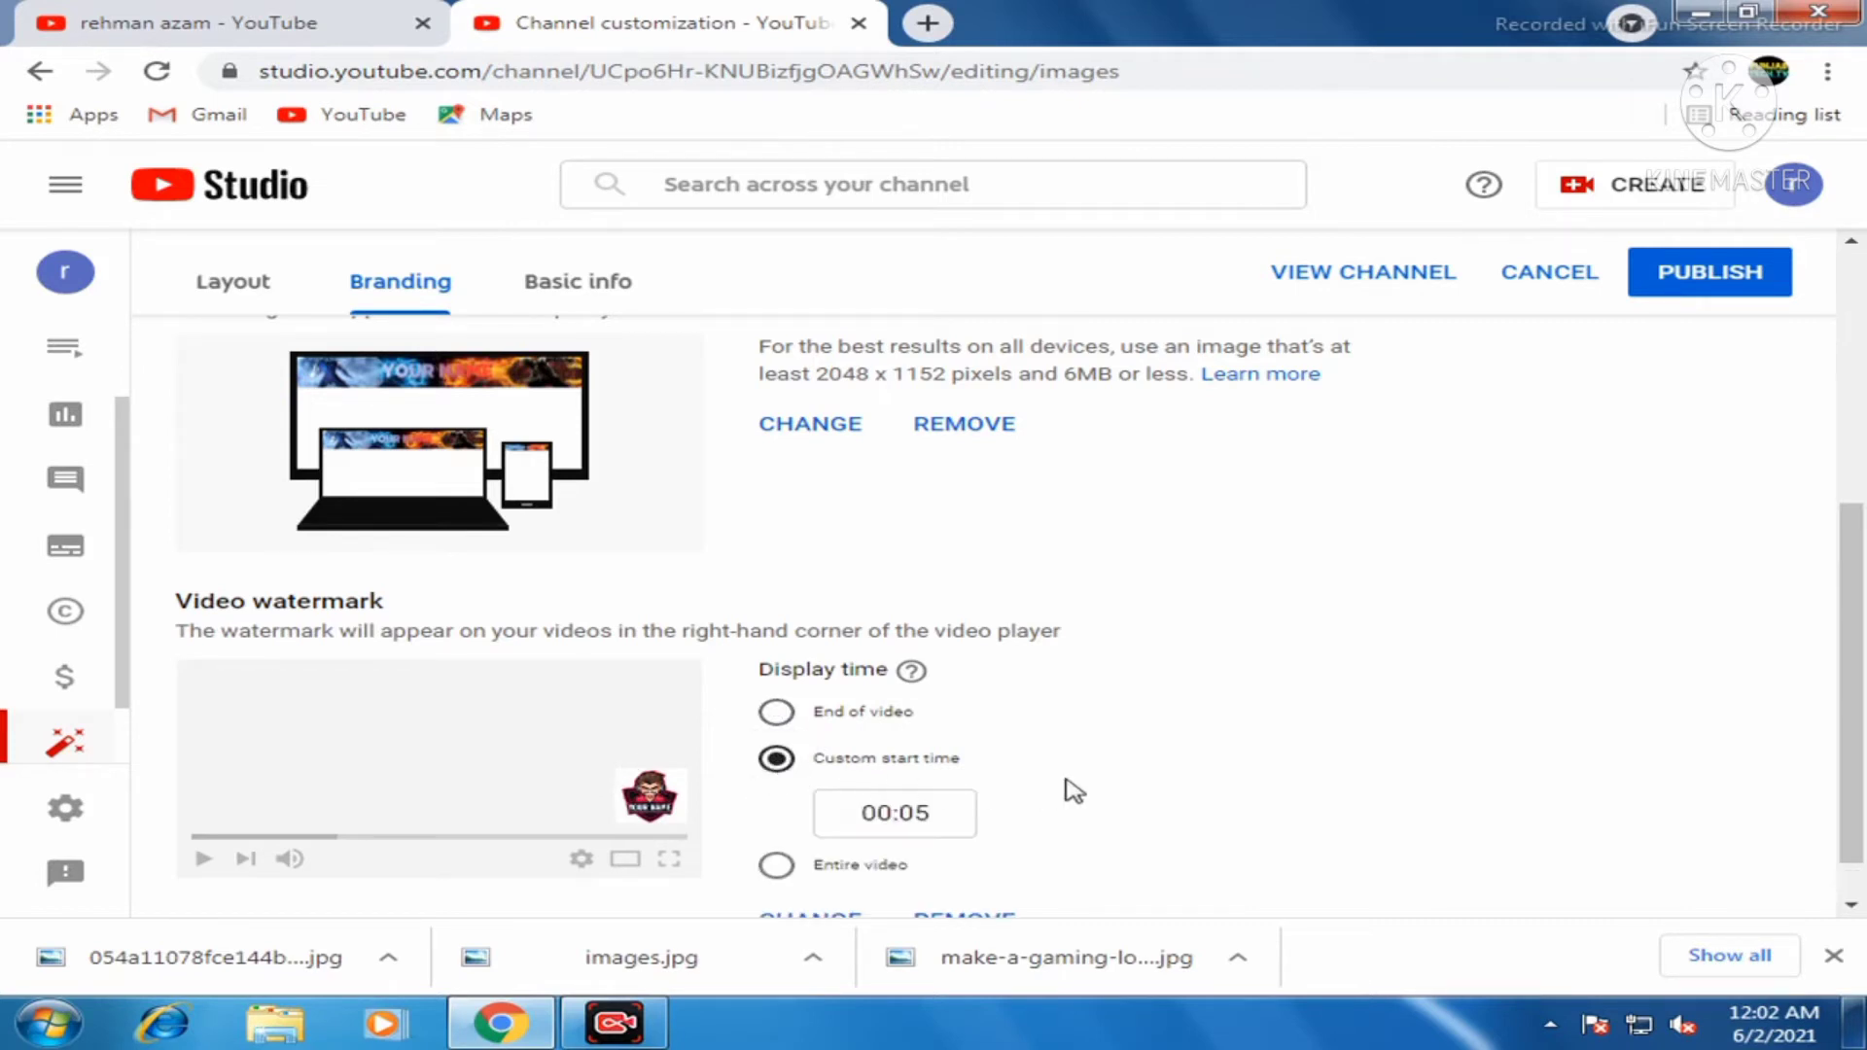
{"action": "scroll", "coordinate": [1070, 788], "scroll_direction": "down", "scroll_amount": 1}
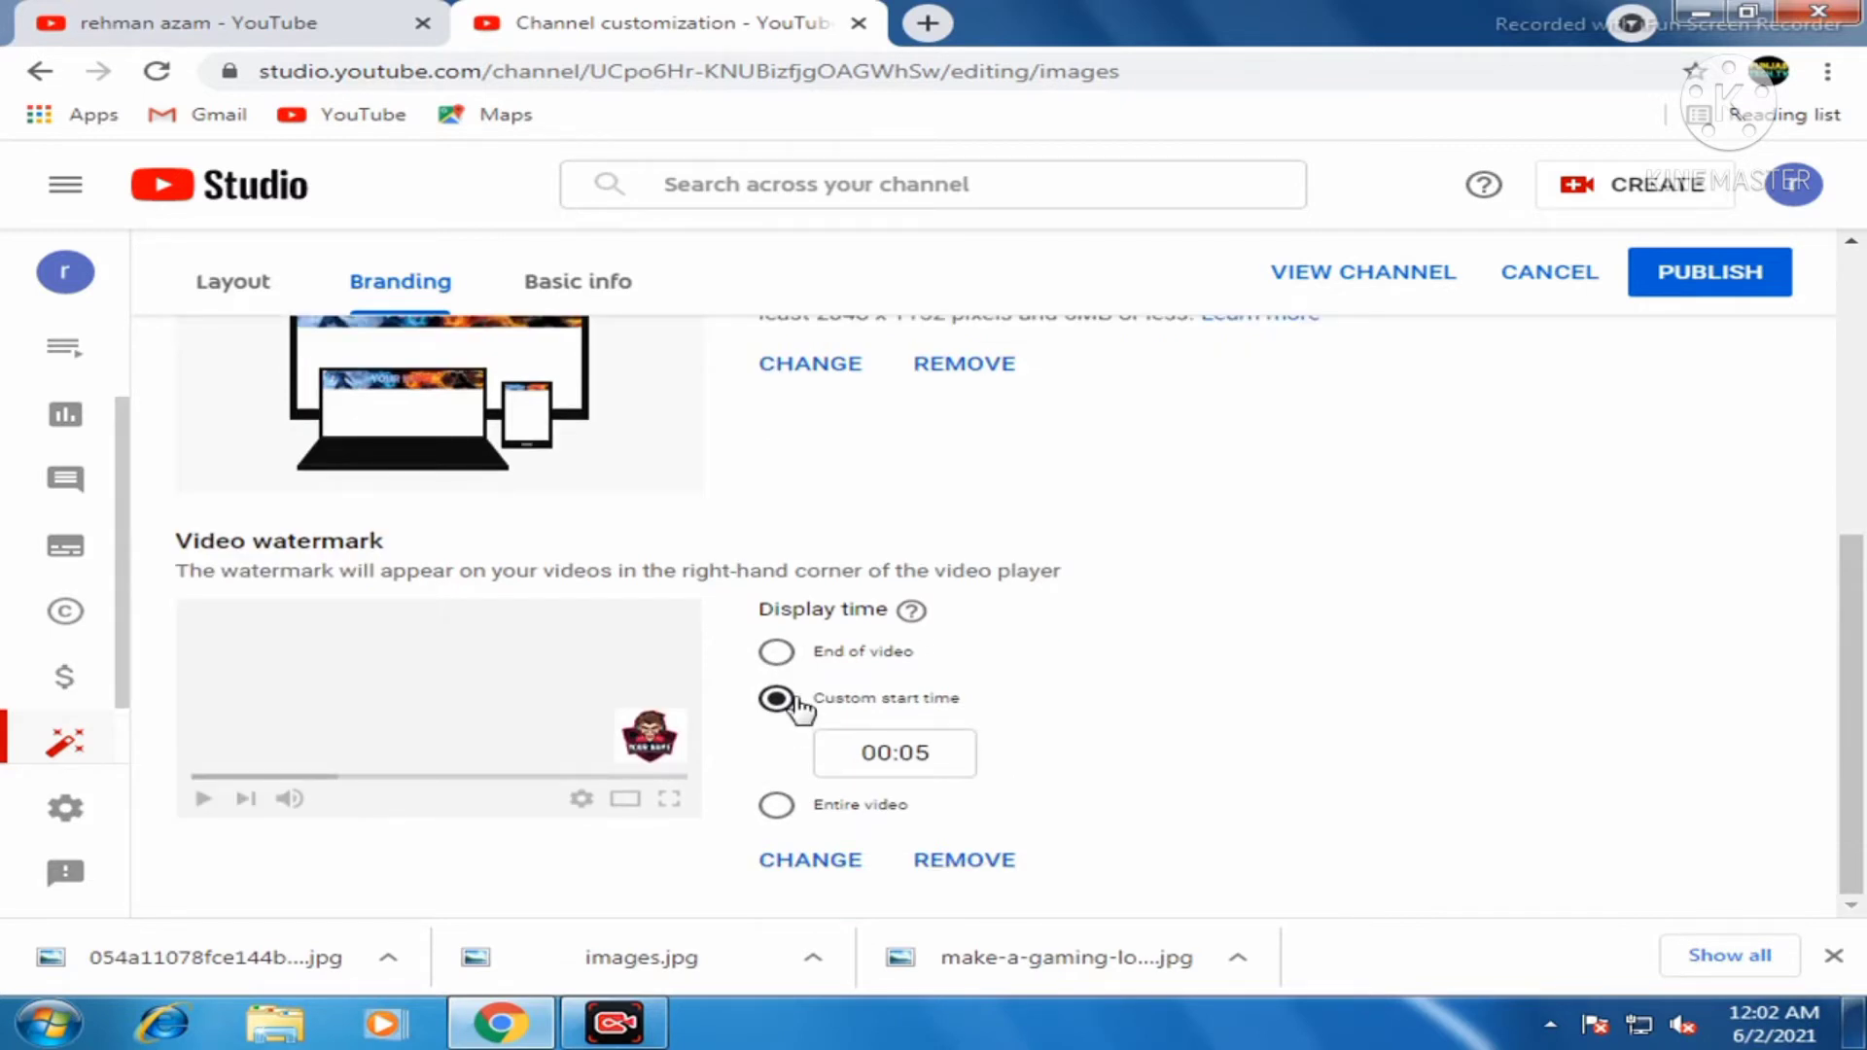
{"action": "left_click", "coordinate": [778, 803]}
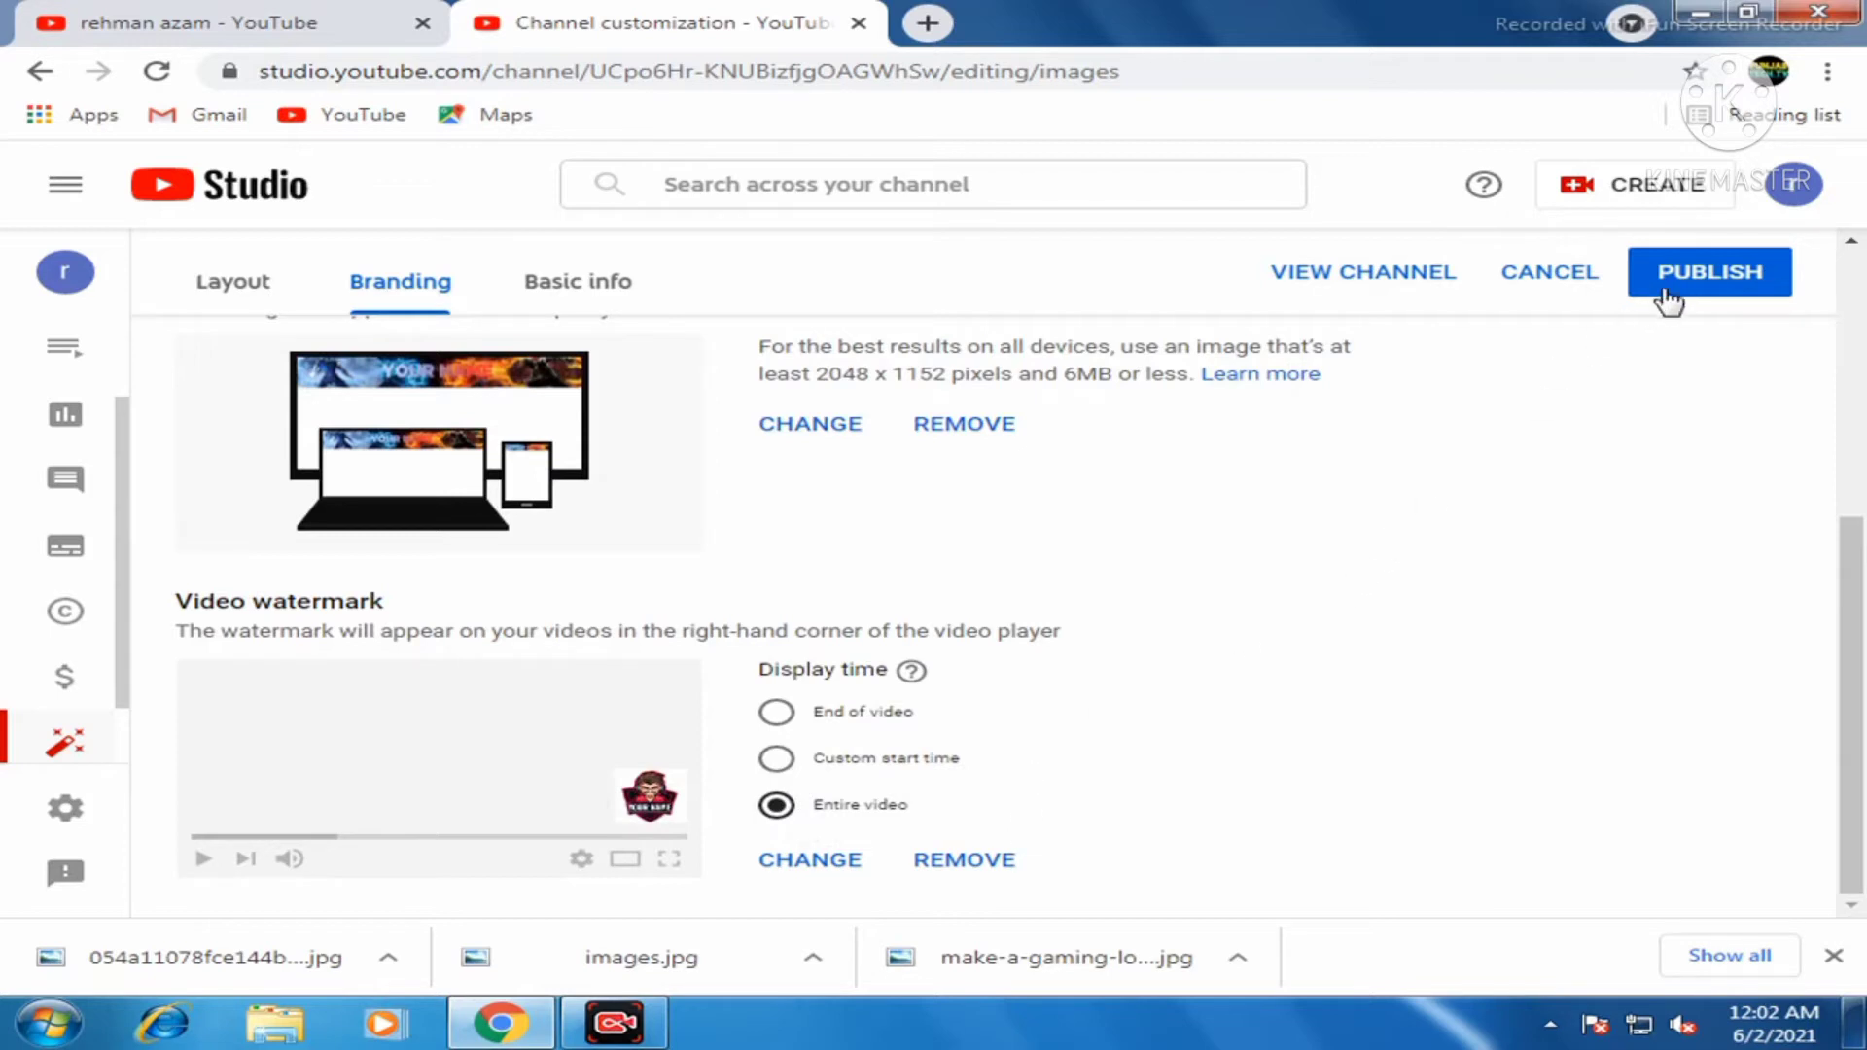
{"action": "left_click_drag", "start_coordinate": [1596, 233], "coordinate": [1813, 310]}
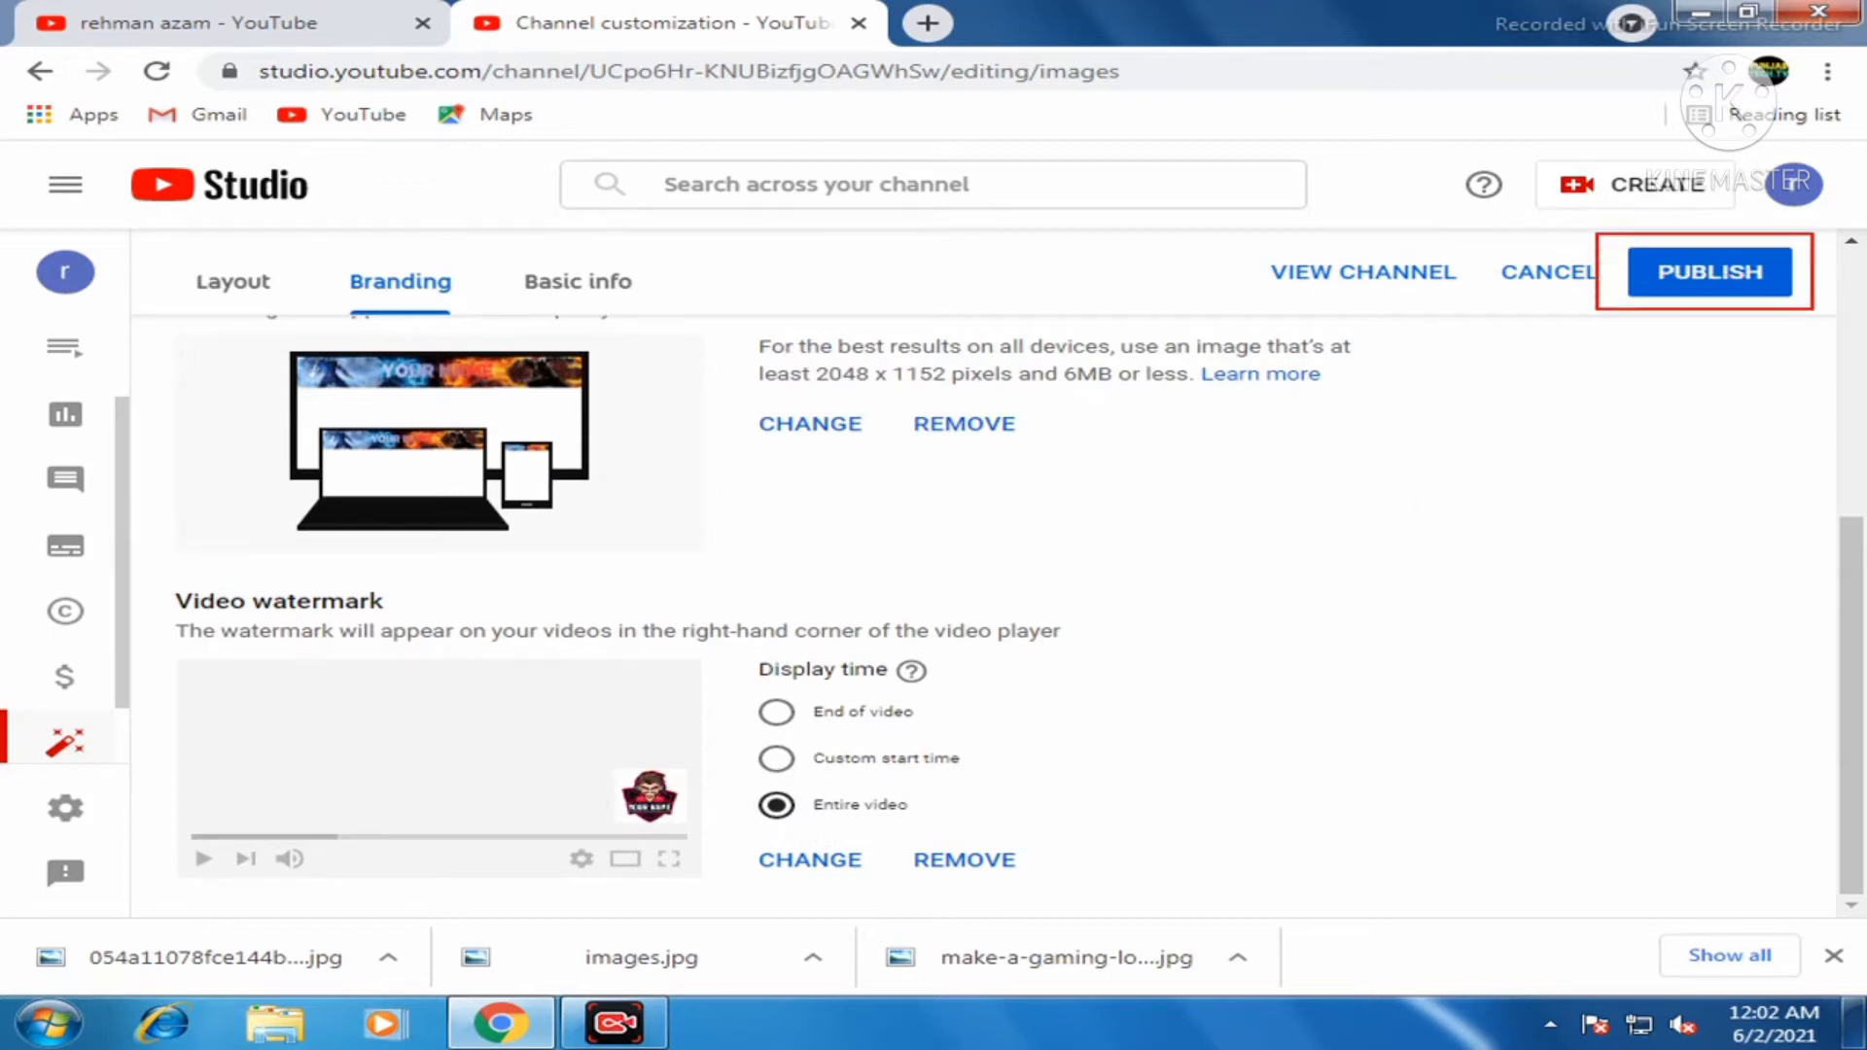
{"action": "left_click", "coordinate": [1663, 280]}
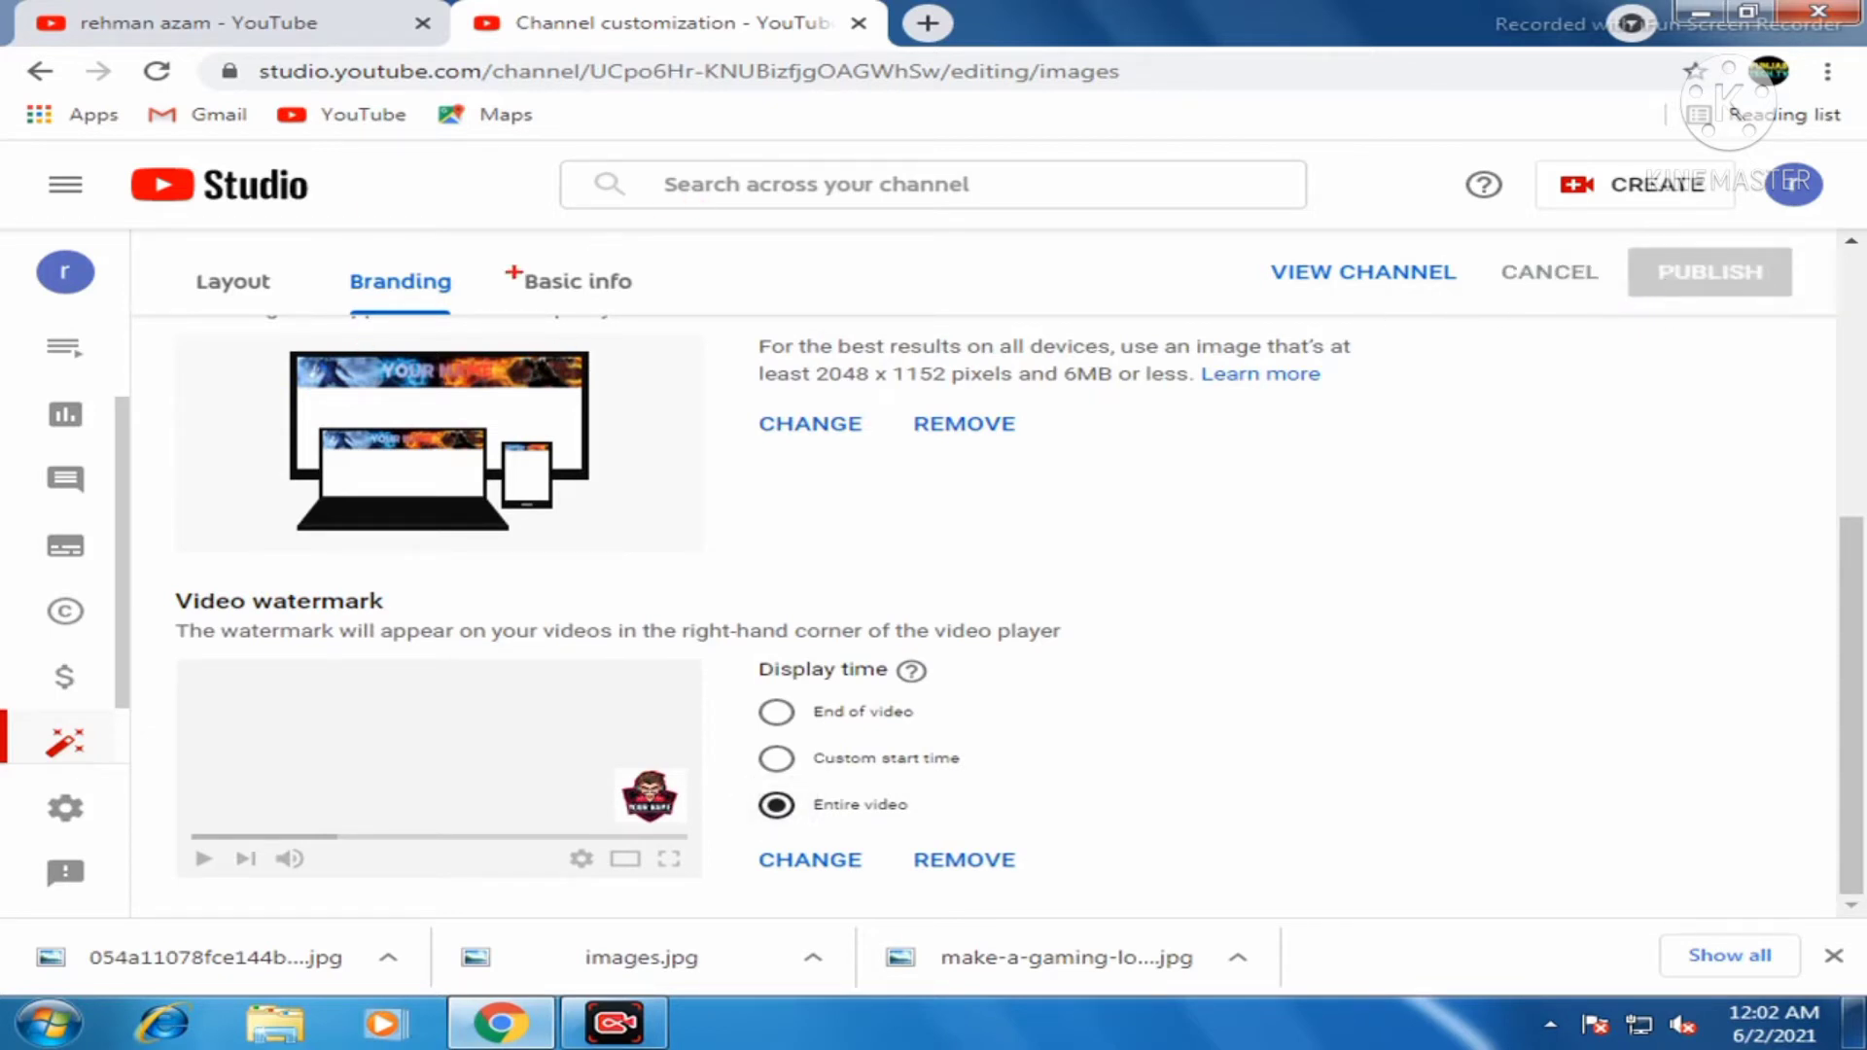
Step: Open the Basic info tab to show the channel name and empty description
{"action": "left_click_drag", "start_coordinate": [504, 255], "coordinate": [650, 305]}
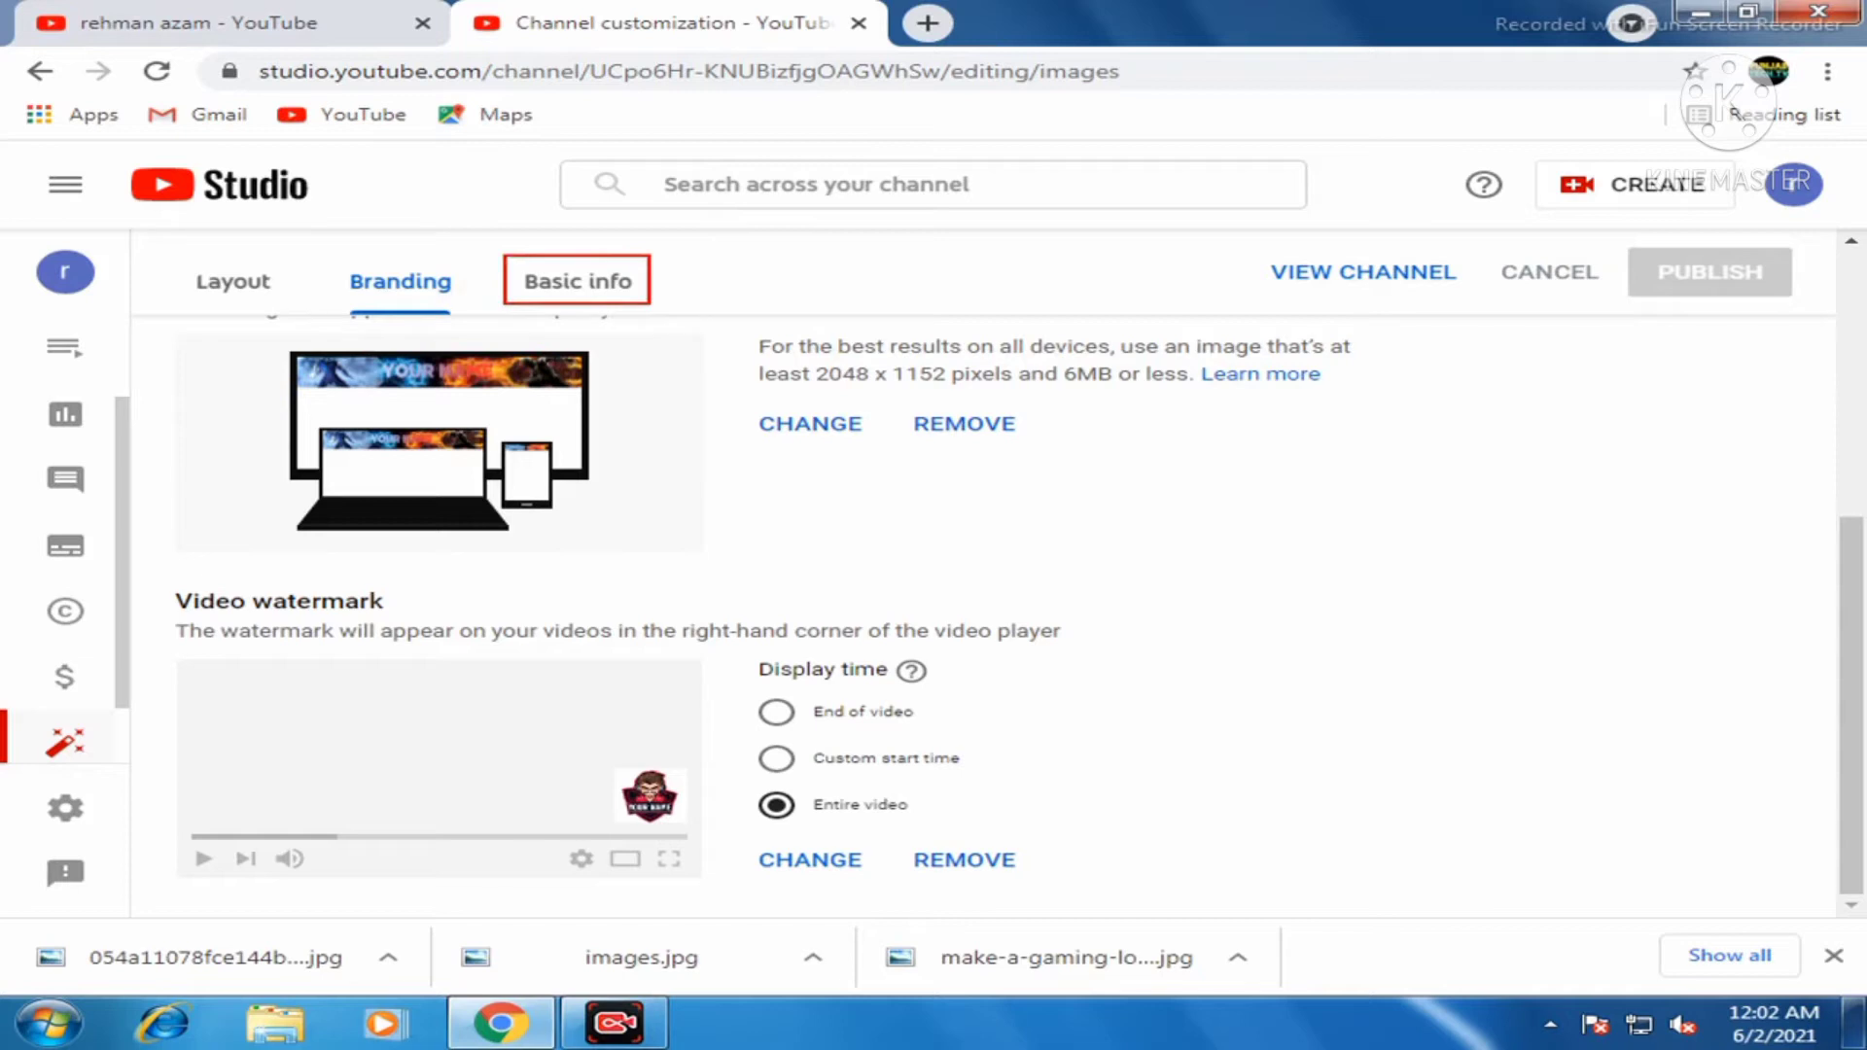
{"action": "left_click", "coordinate": [582, 284]}
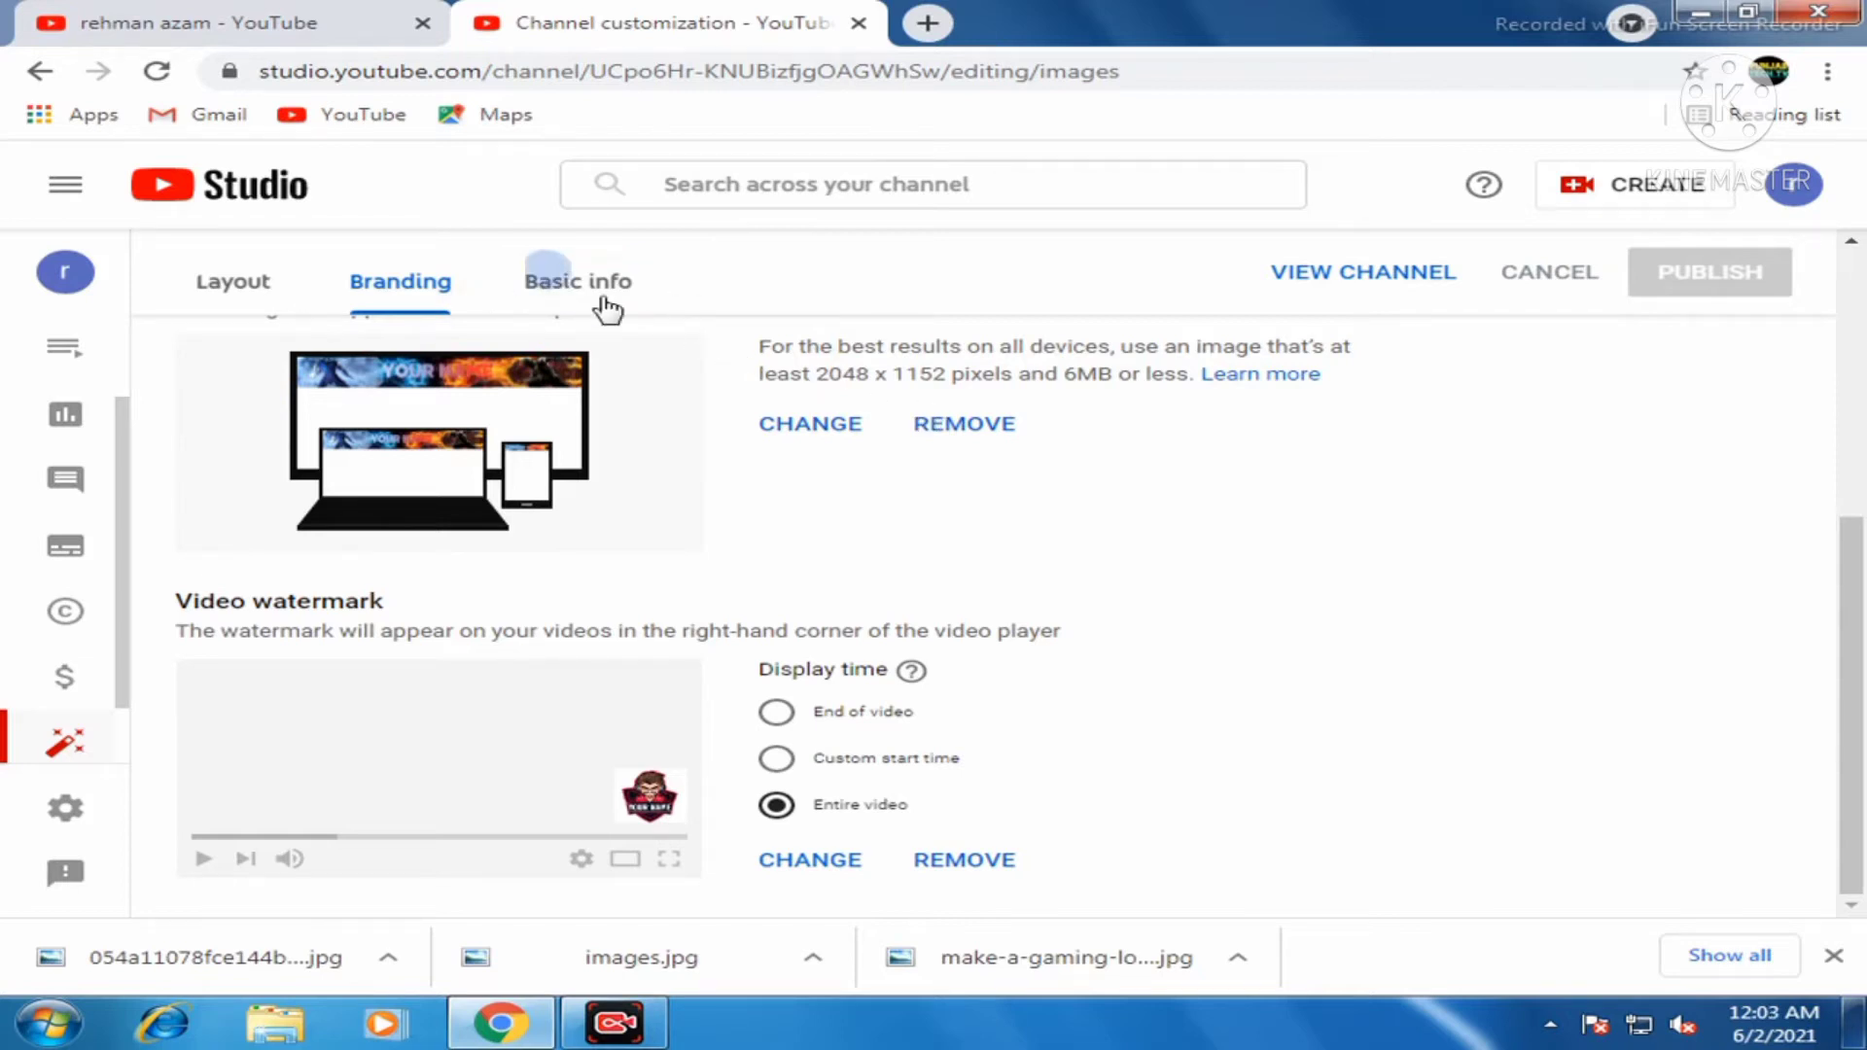
{"action": "scroll", "coordinate": [742, 483], "scroll_direction": "up", "scroll_amount": 5}
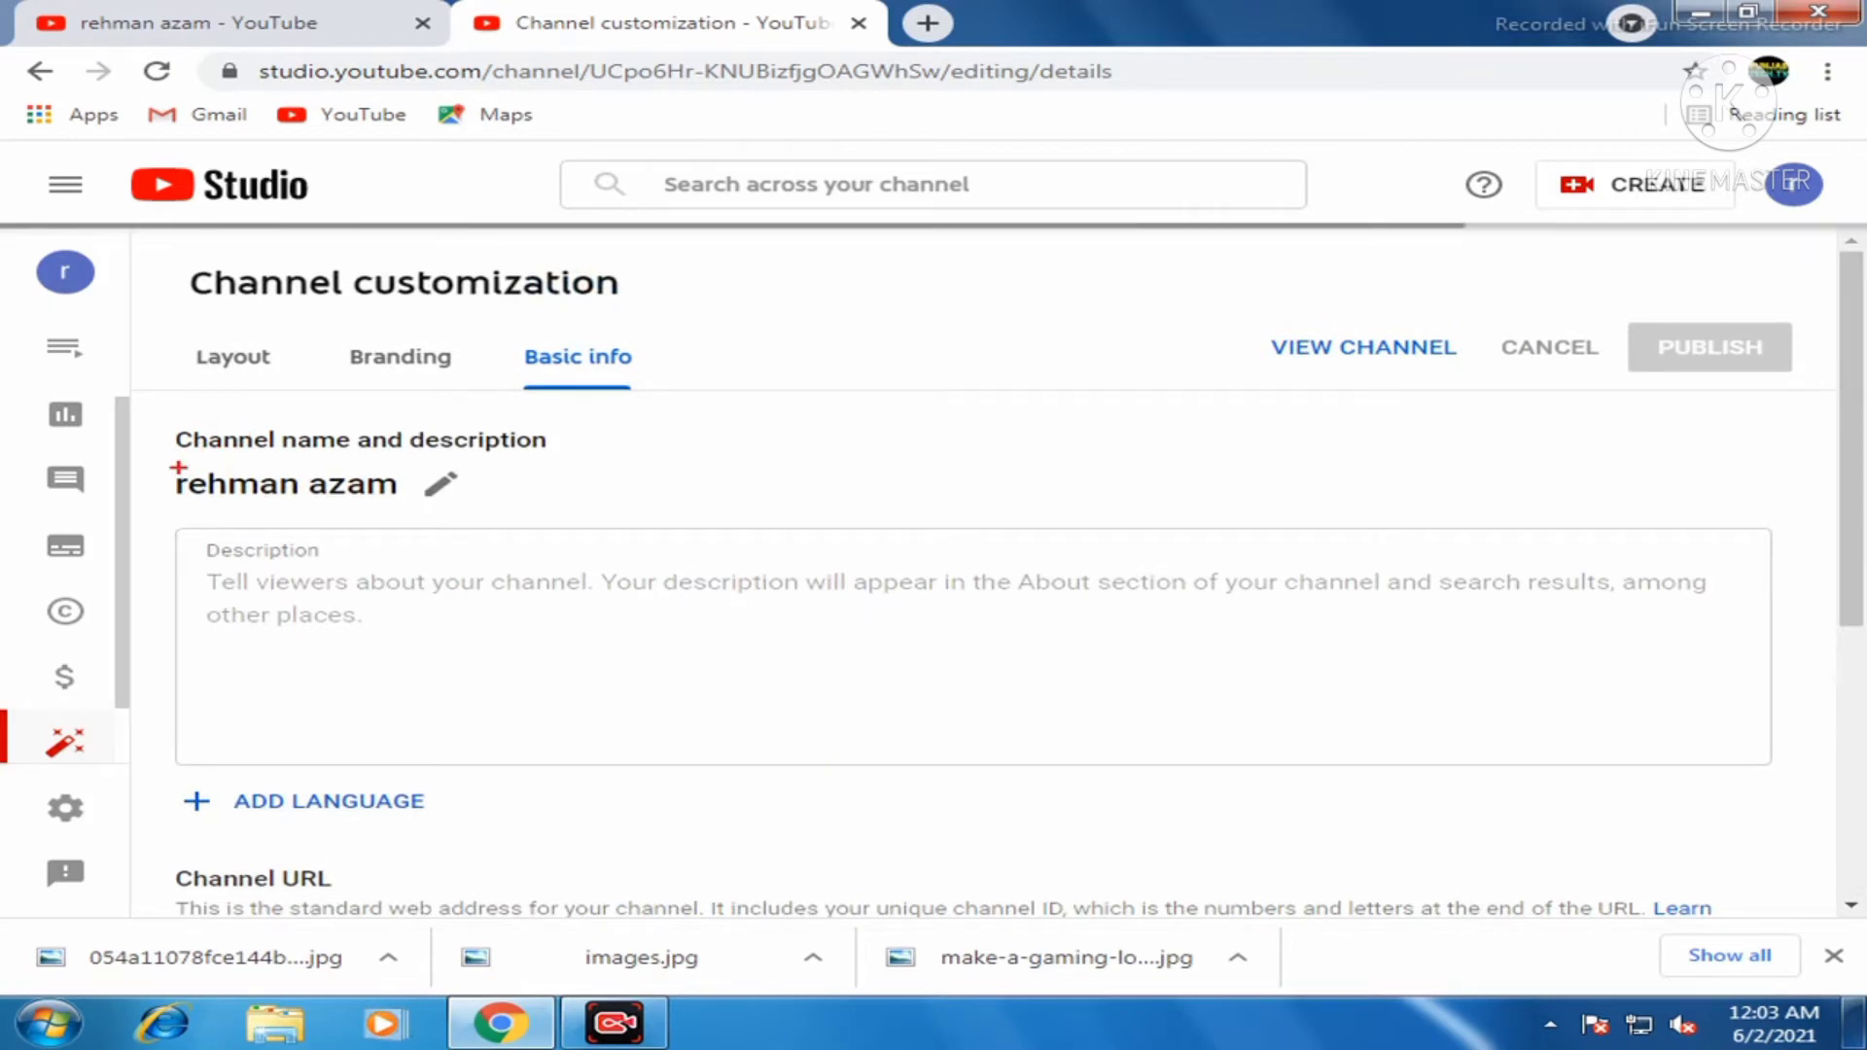
{"action": "left_click_drag", "start_coordinate": [153, 454], "coordinate": [507, 507]}
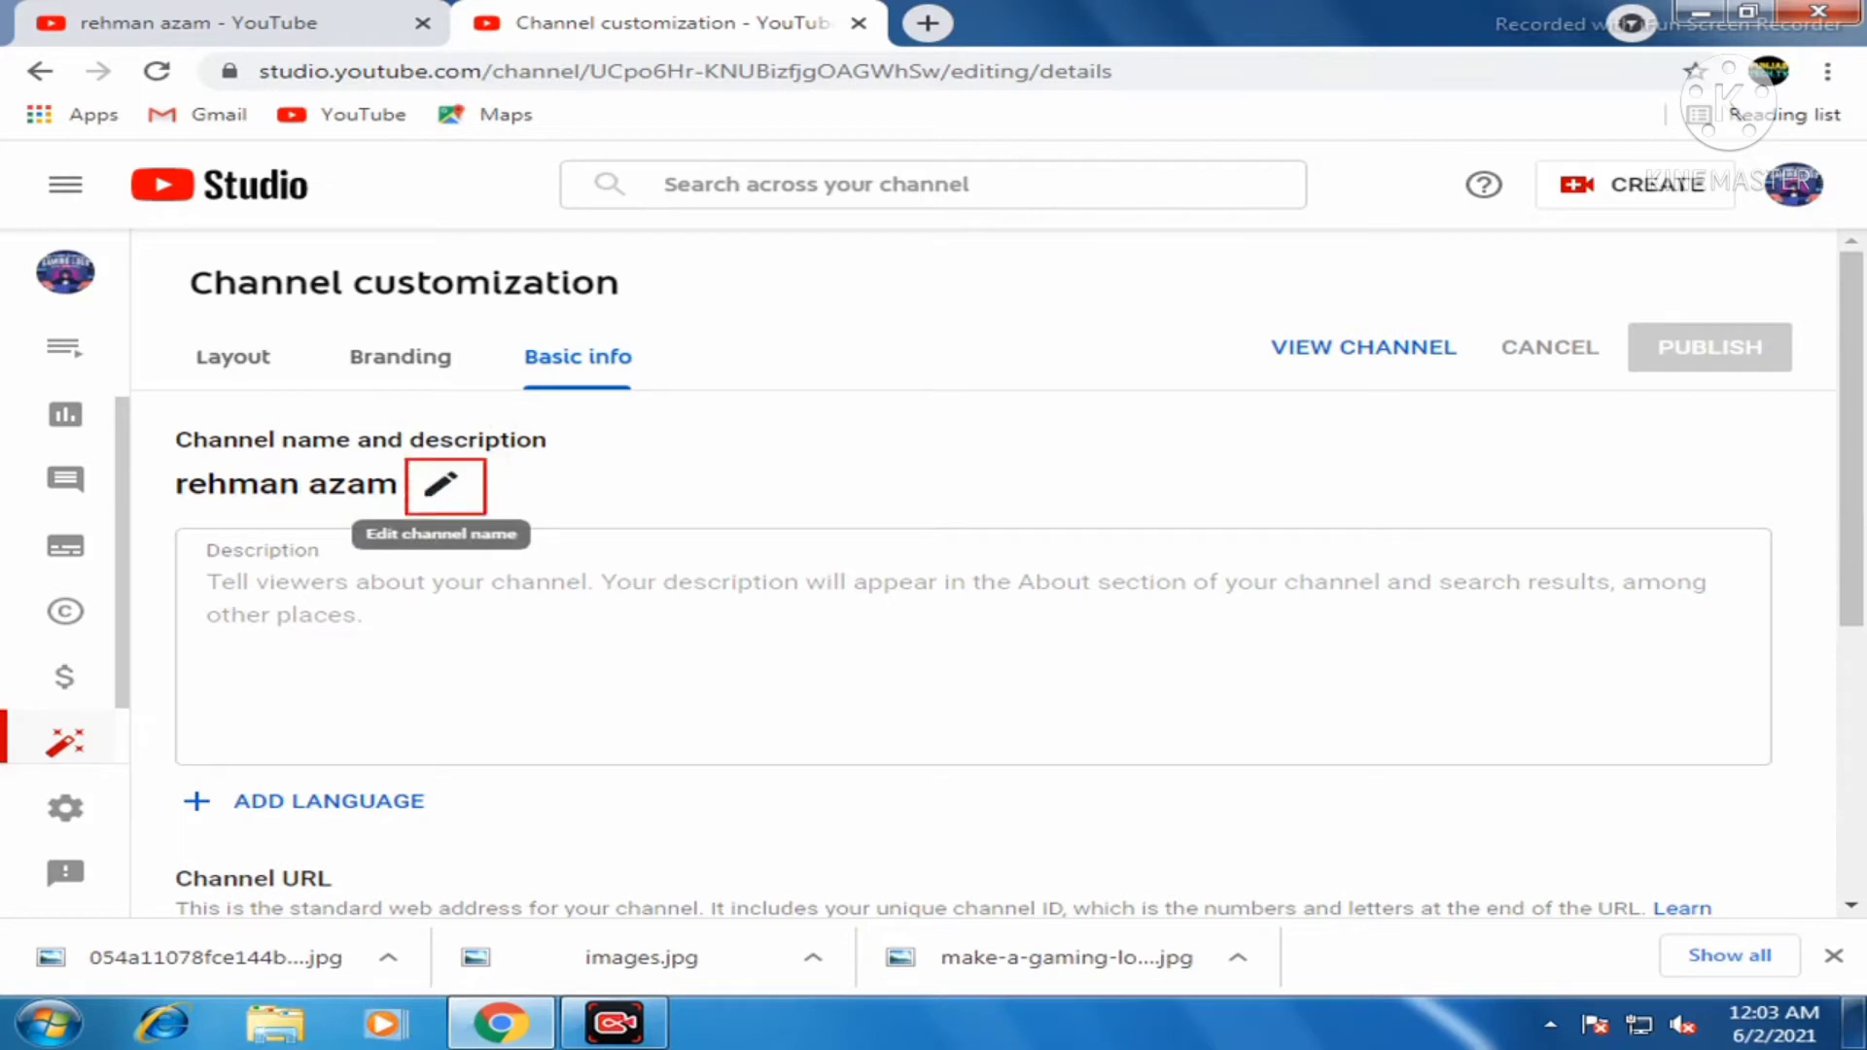
Step: Replace the old channel name with 'pro gaming' in the Name field
{"action": "left_click", "coordinate": [444, 484]}
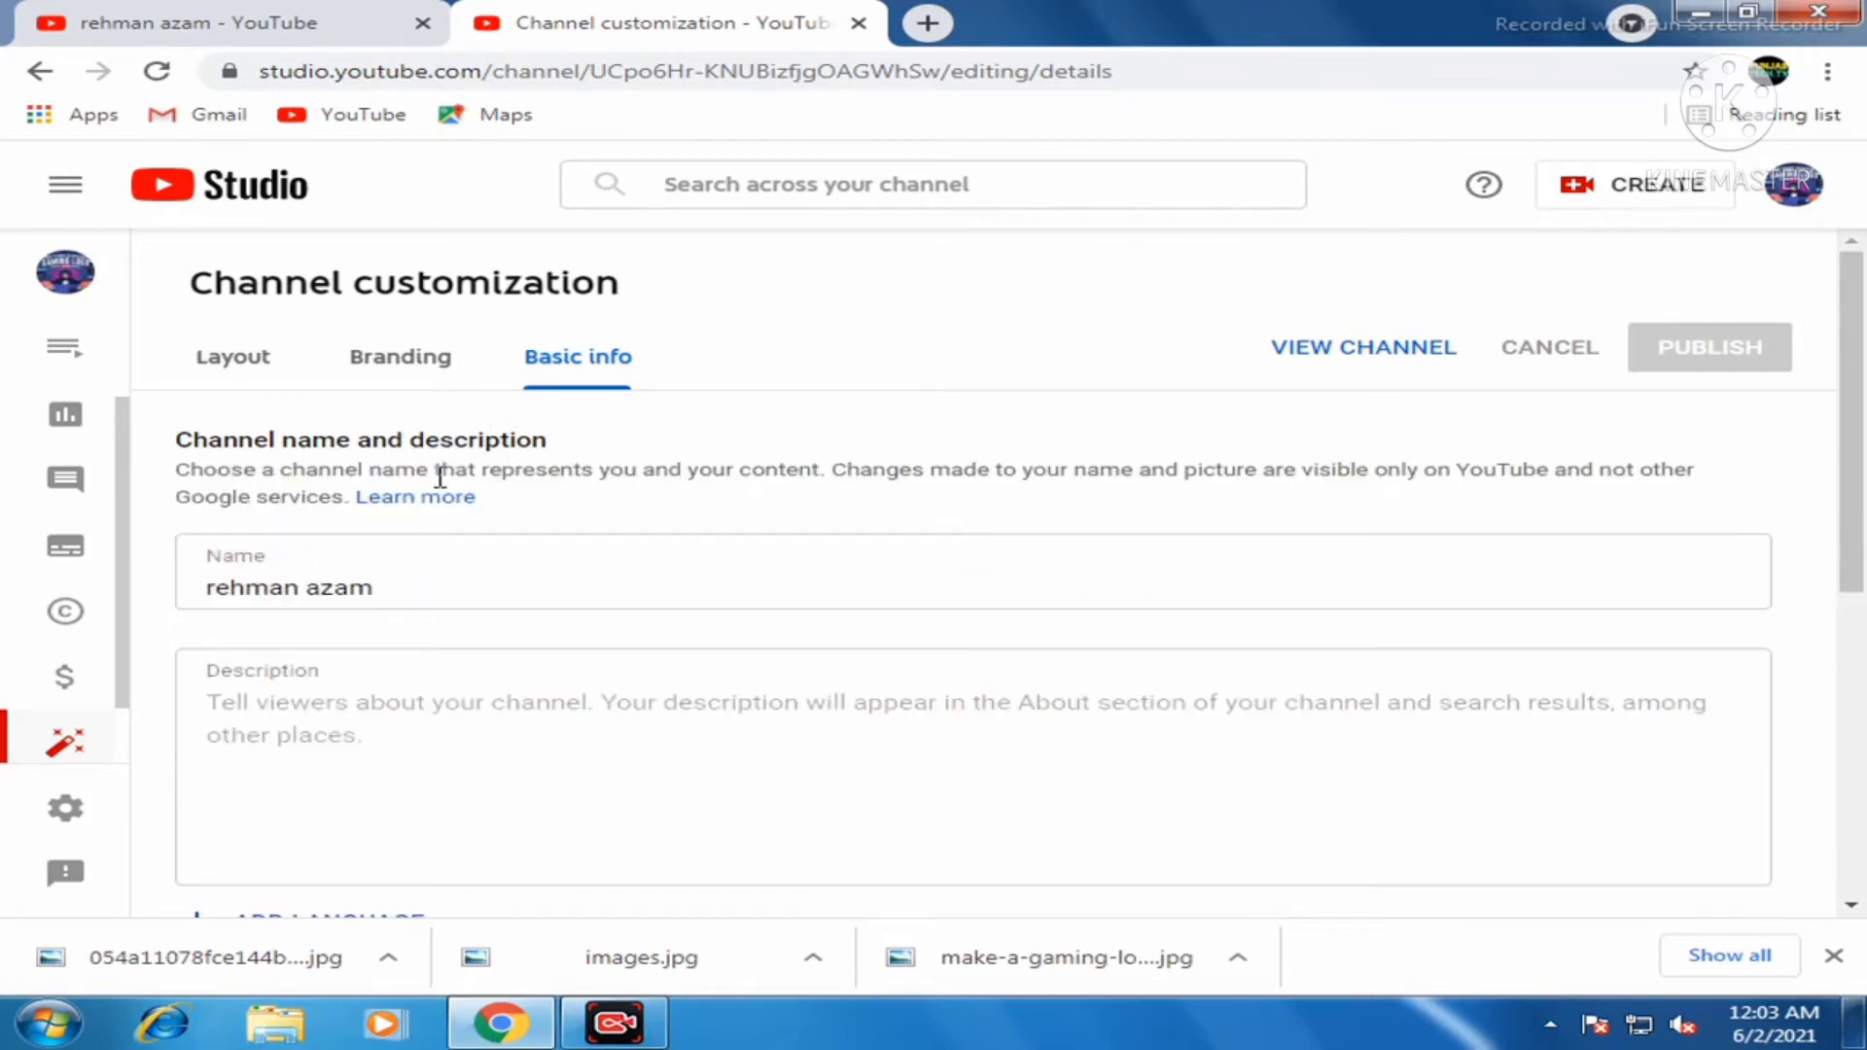
{"action": "left_click", "coordinate": [394, 585]}
{"action": "key", "text": "BackSpace"}
{"action": "key", "text": "BackSpace"}
{"action": "key", "text": "BackSpace"}
{"action": "key", "text": "BackSpace"}
{"action": "key", "text": "BackSpace"}
{"action": "key", "text": "BackSpace"}
{"action": "key", "text": "BackSpace"}
{"action": "key", "text": "BackSpace"}
{"action": "key", "text": "BackSpace"}
{"action": "key", "text": "BackSpace"}
{"action": "key", "text": "BackSpace"}
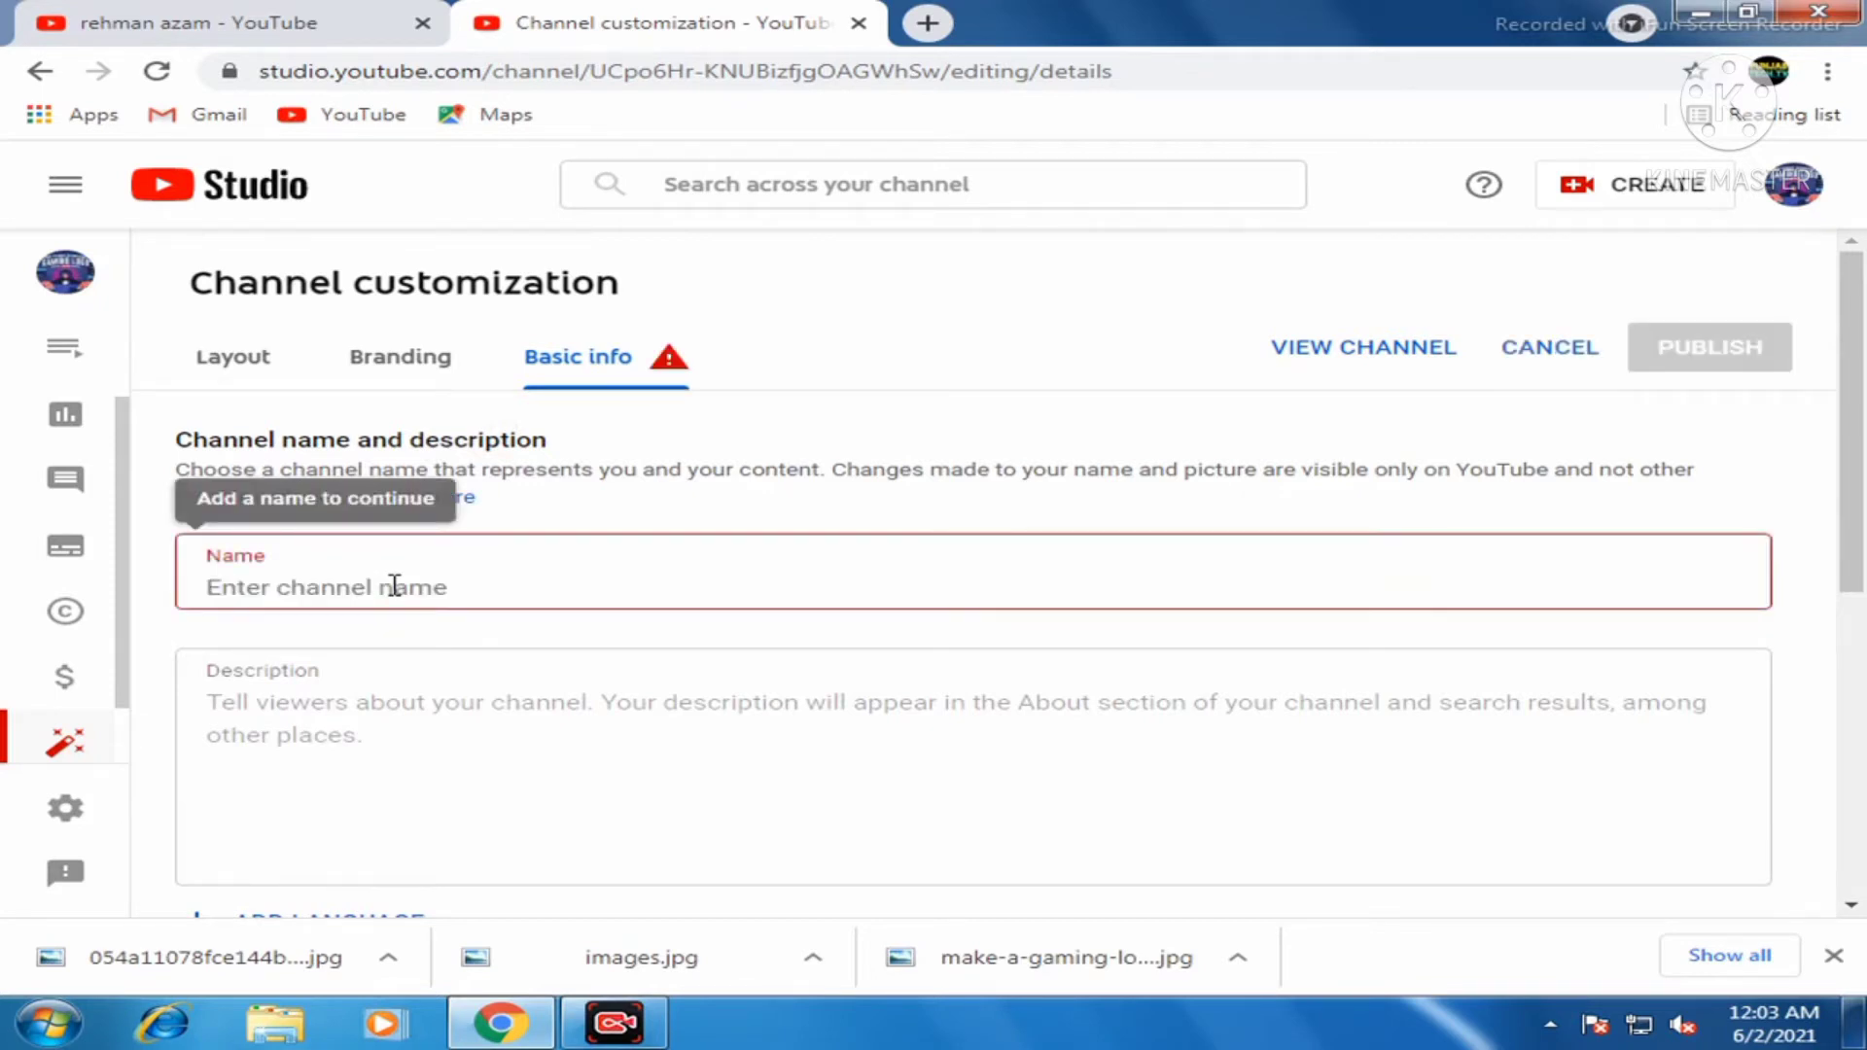
{"action": "type", "text": "p"}
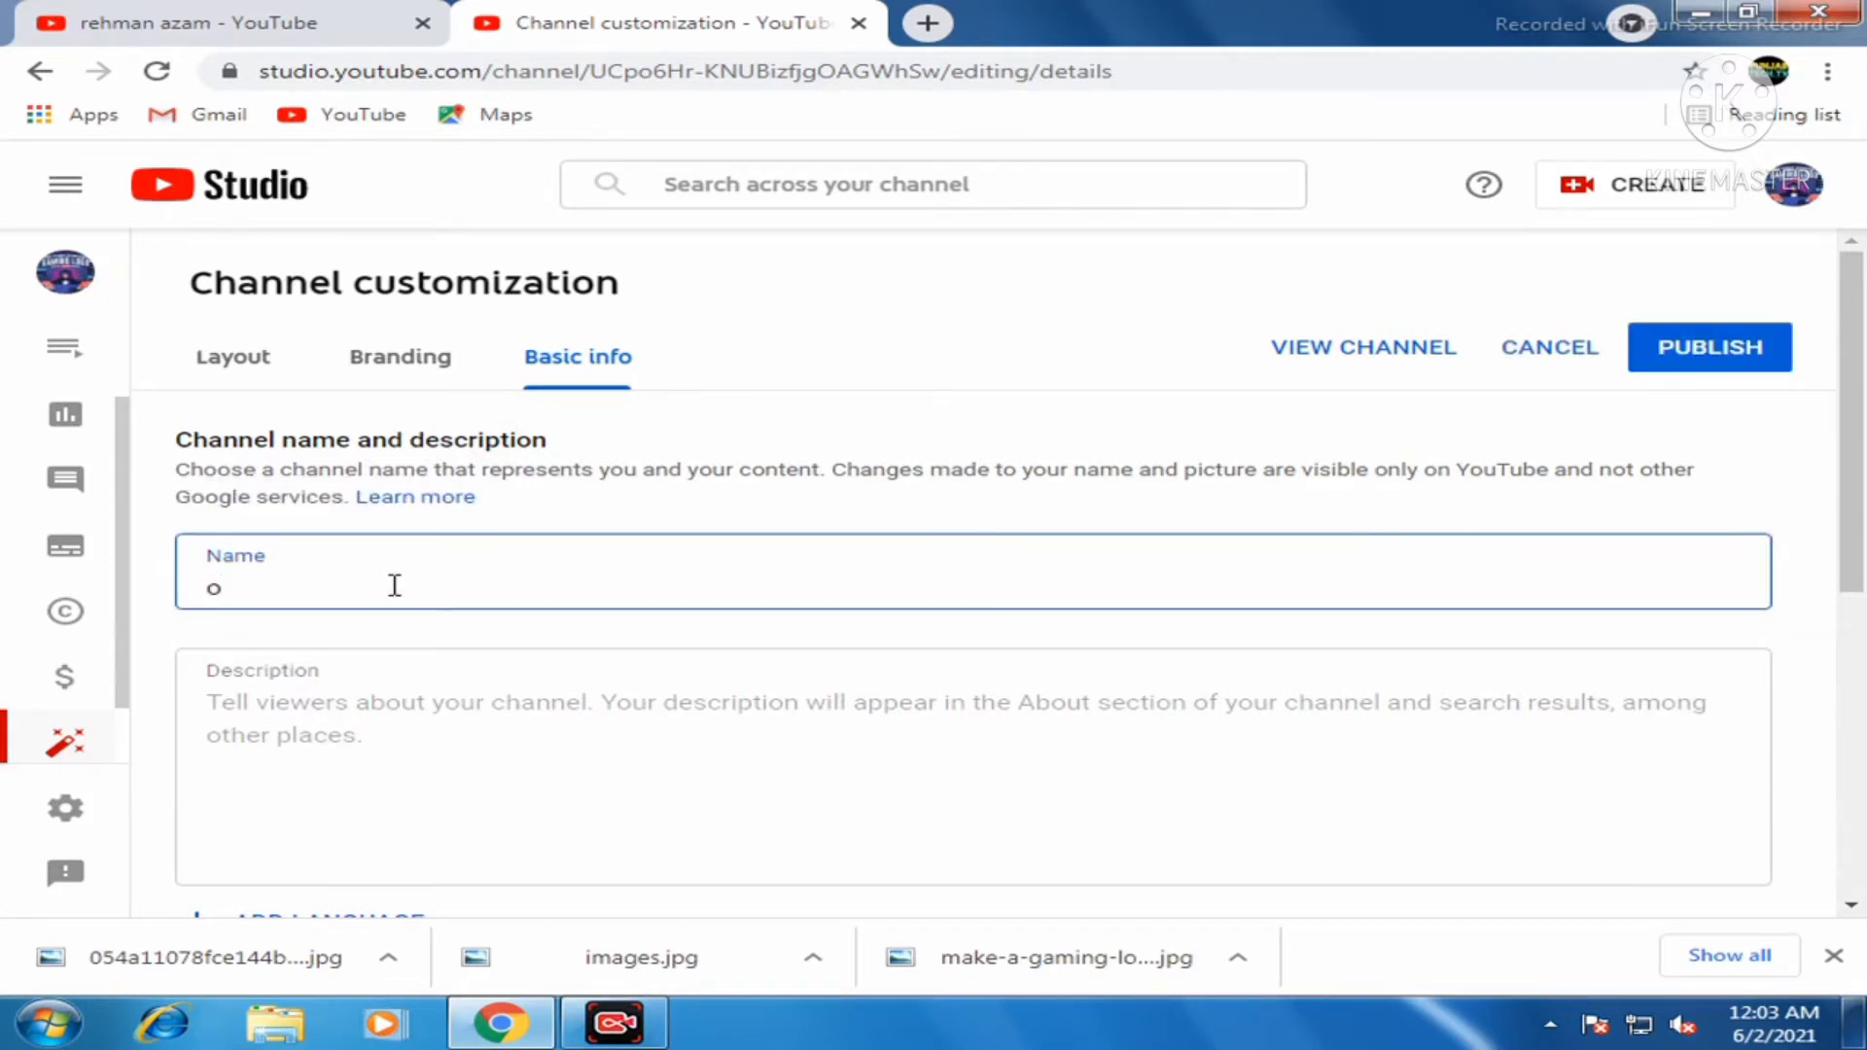
{"action": "type", "text": "ro gaming"}
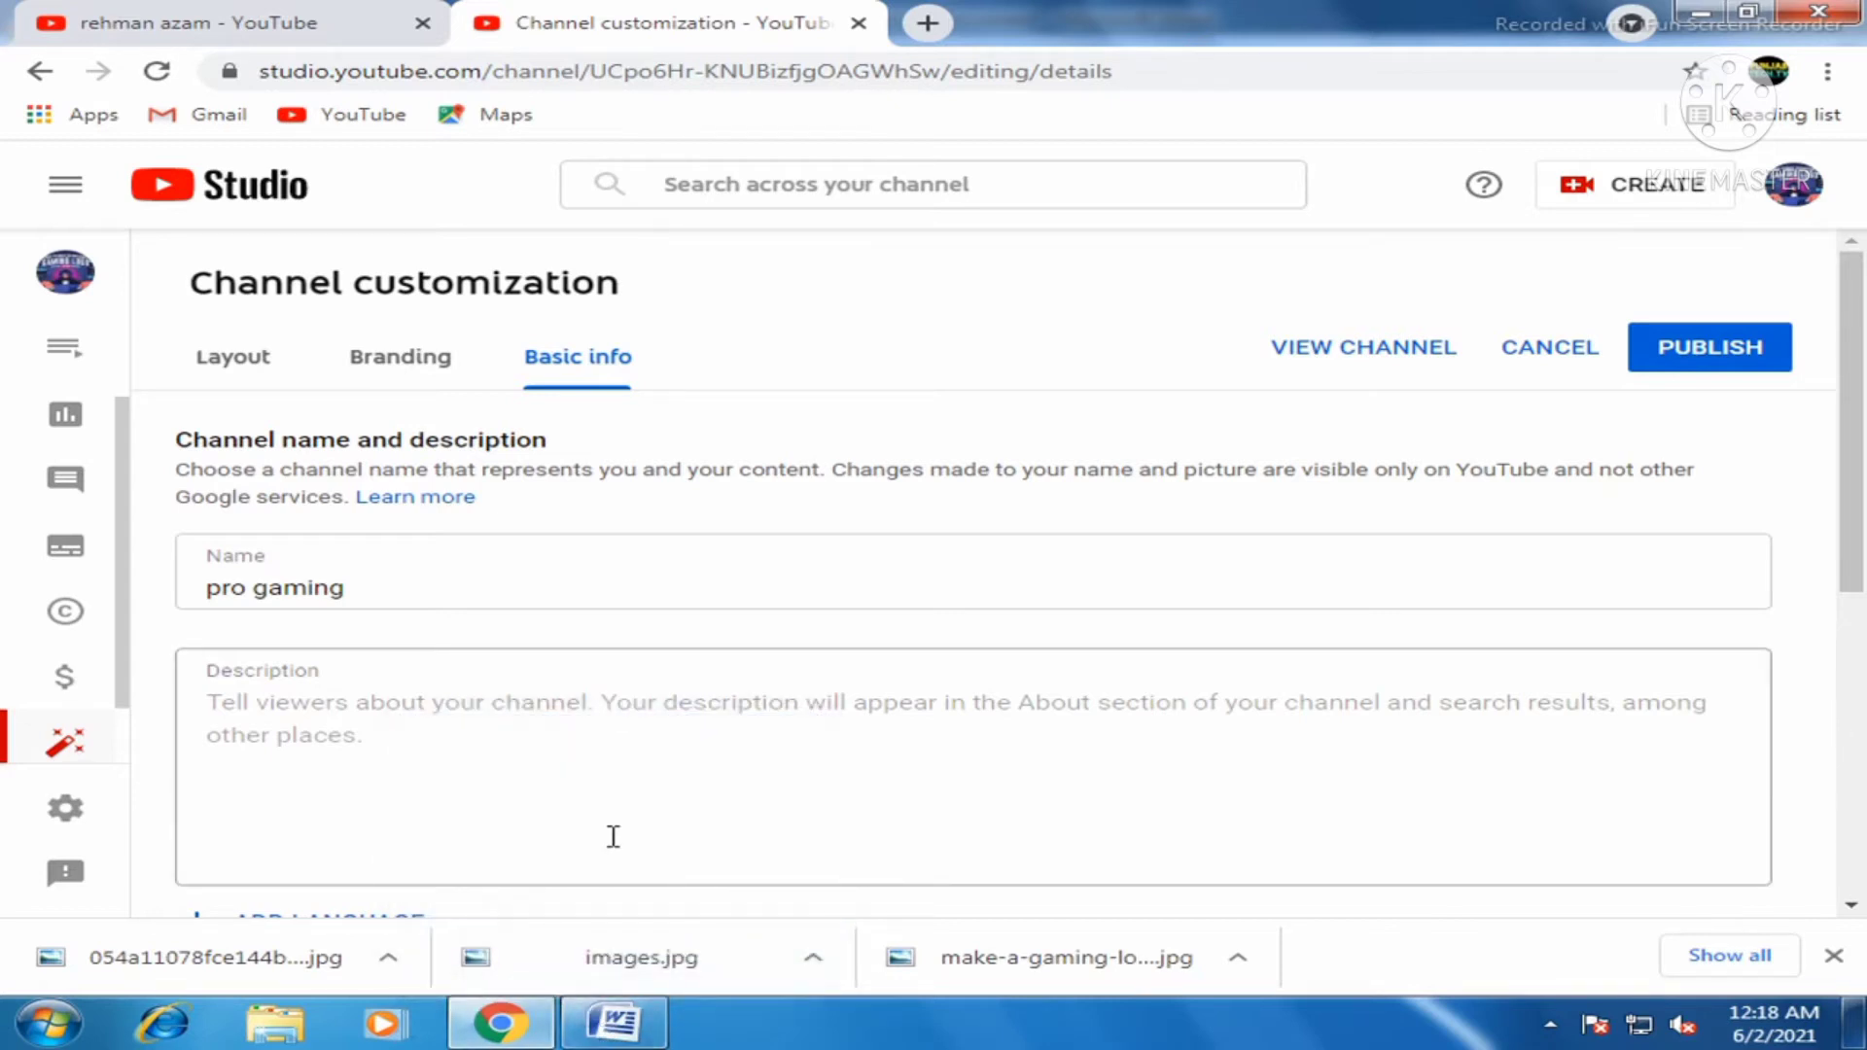
{"action": "left_click", "coordinate": [612, 1021]}
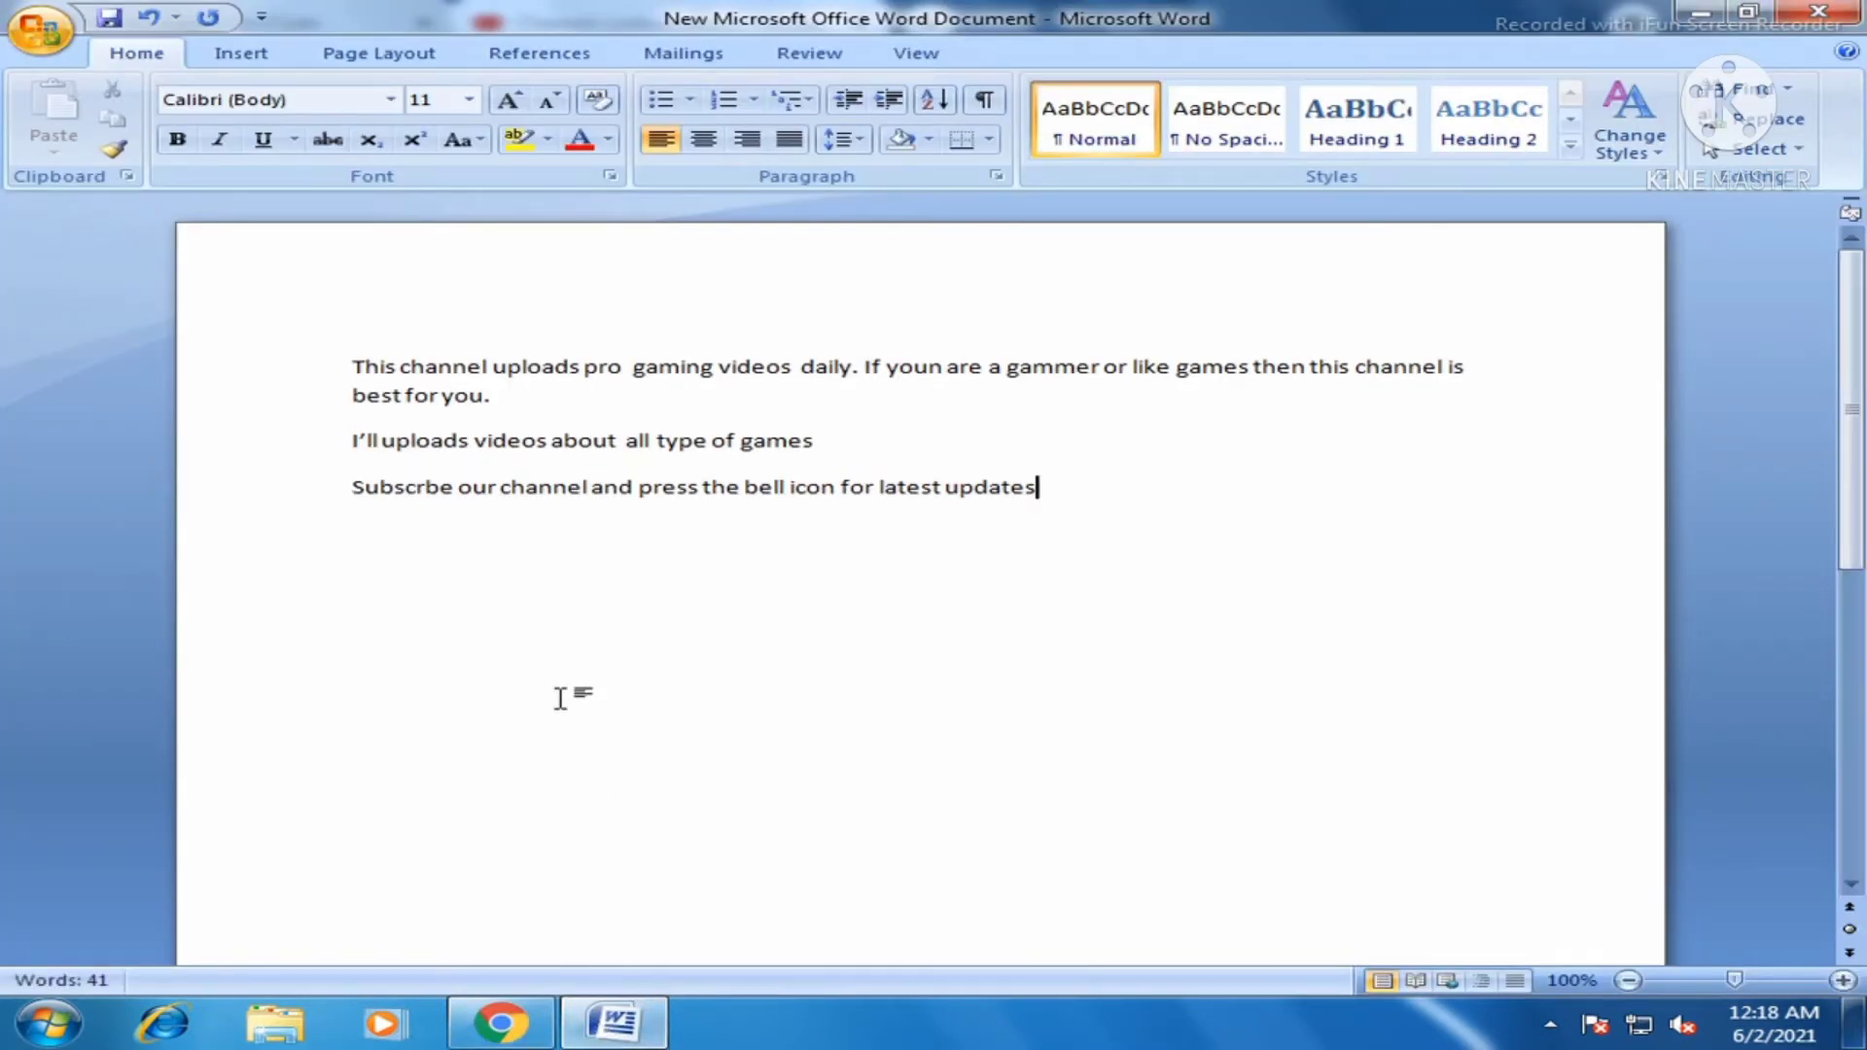
Step: Copy the whole three-line channel description from Word and return to YouTube Studio
{"action": "key", "text": "ctrl+a"}
{"action": "key", "text": "ctrl+c"}
{"action": "key", "text": "alt+Tab"}
{"action": "key", "text": "alt+Tab"}
{"action": "key", "text": "alt+Tab"}
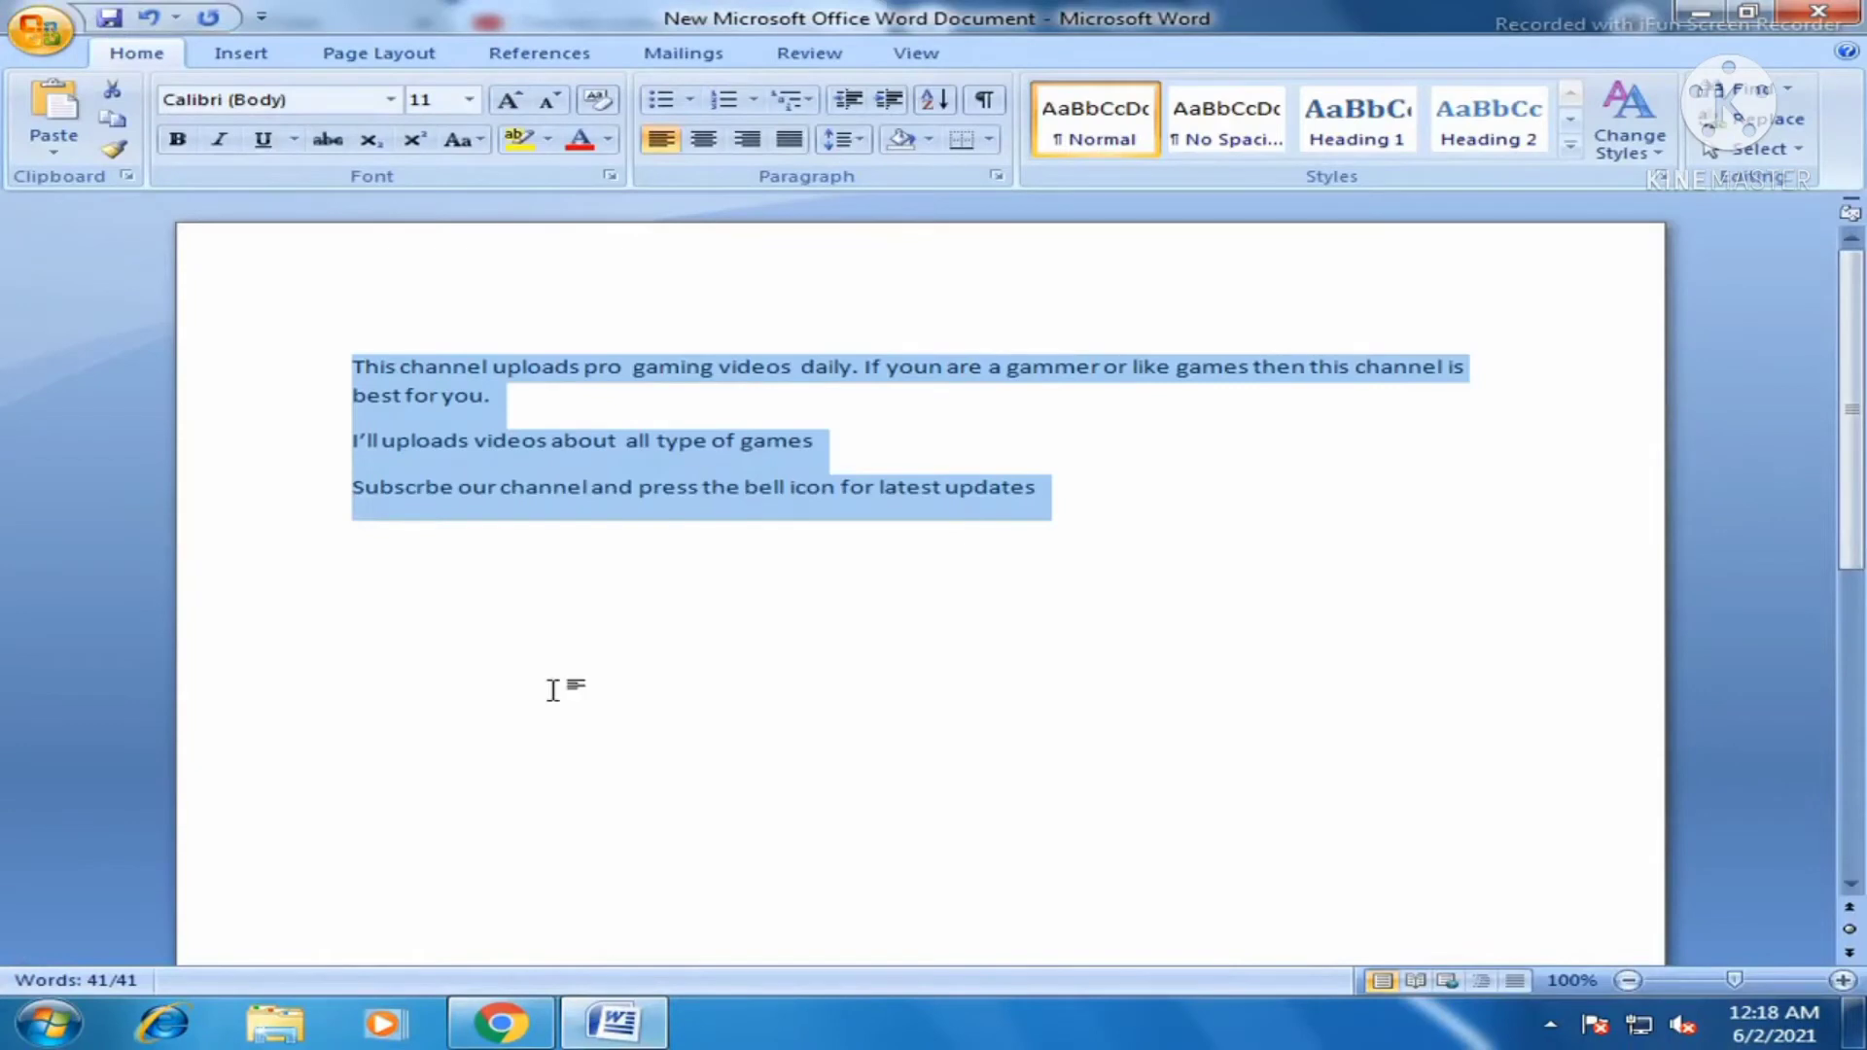
{"action": "left_click", "coordinate": [553, 692]}
{"action": "key", "text": "alt+Tab"}
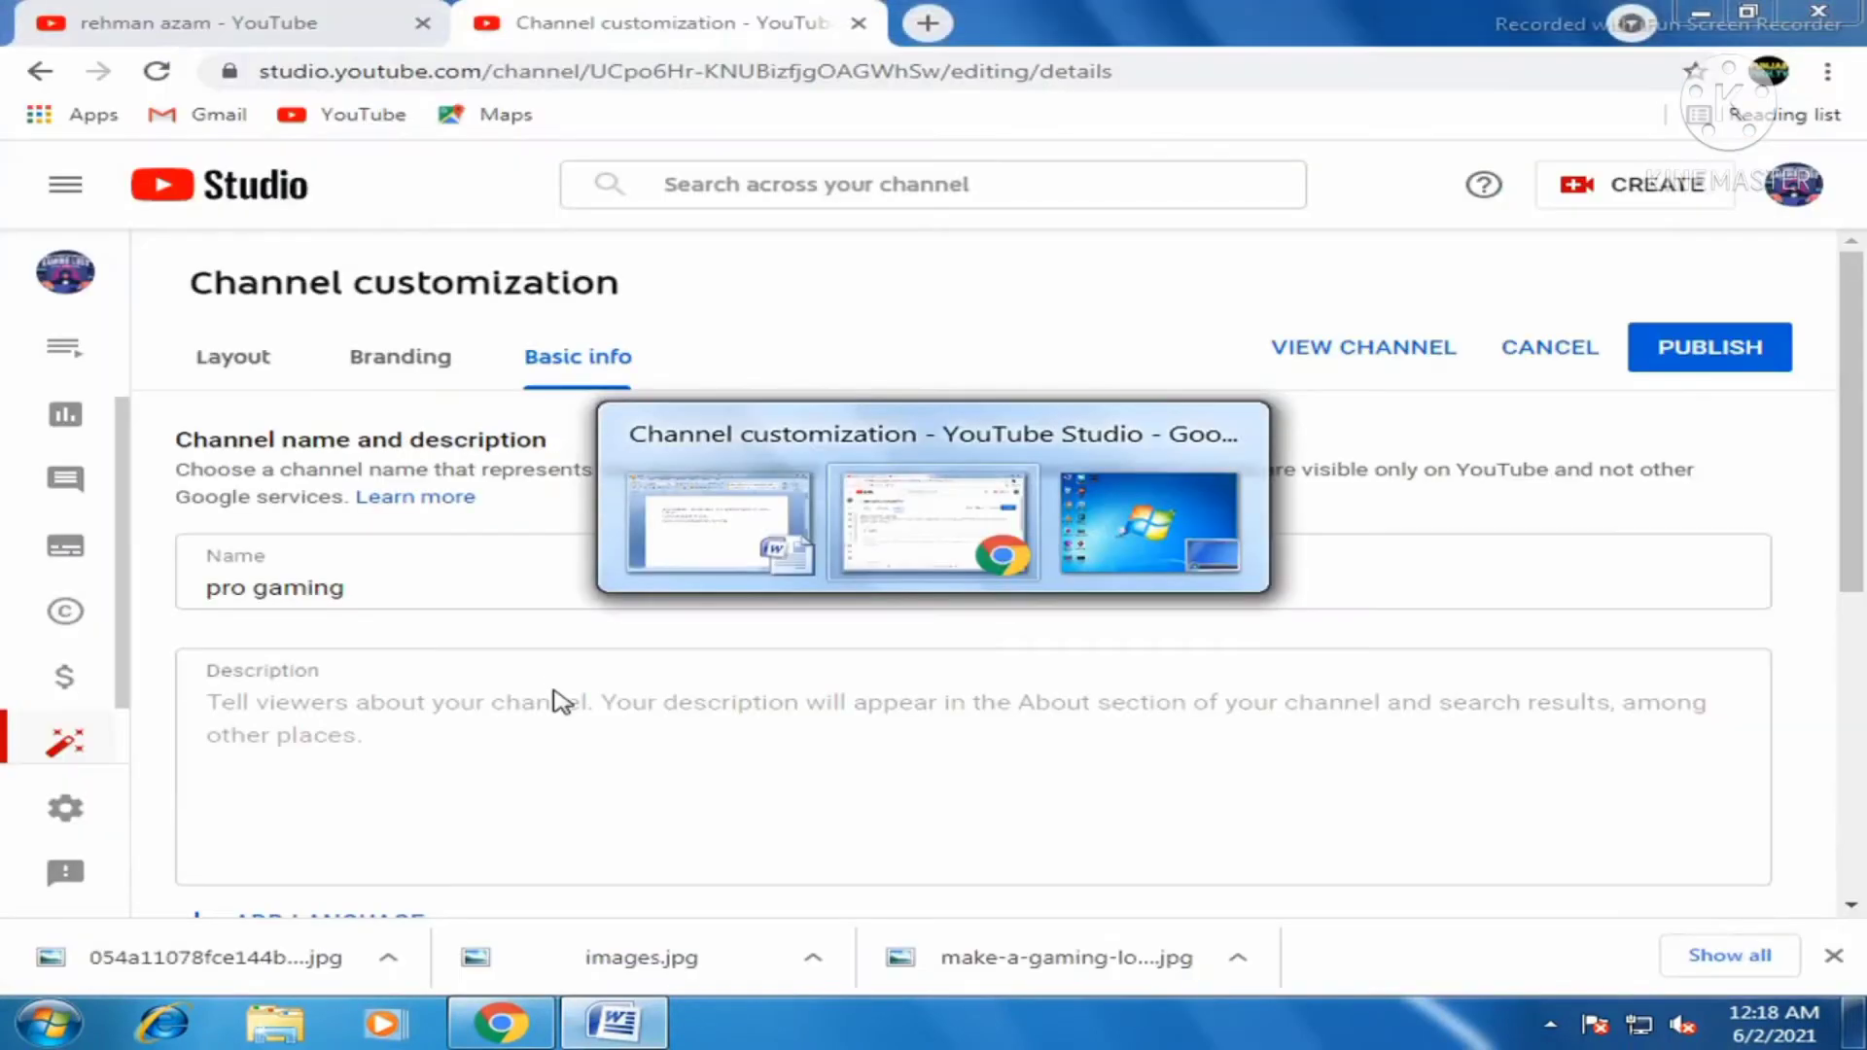
Step: Paste the copied text into the channel Description and add a period after 'latest updates'
{"action": "left_click", "coordinate": [285, 736]}
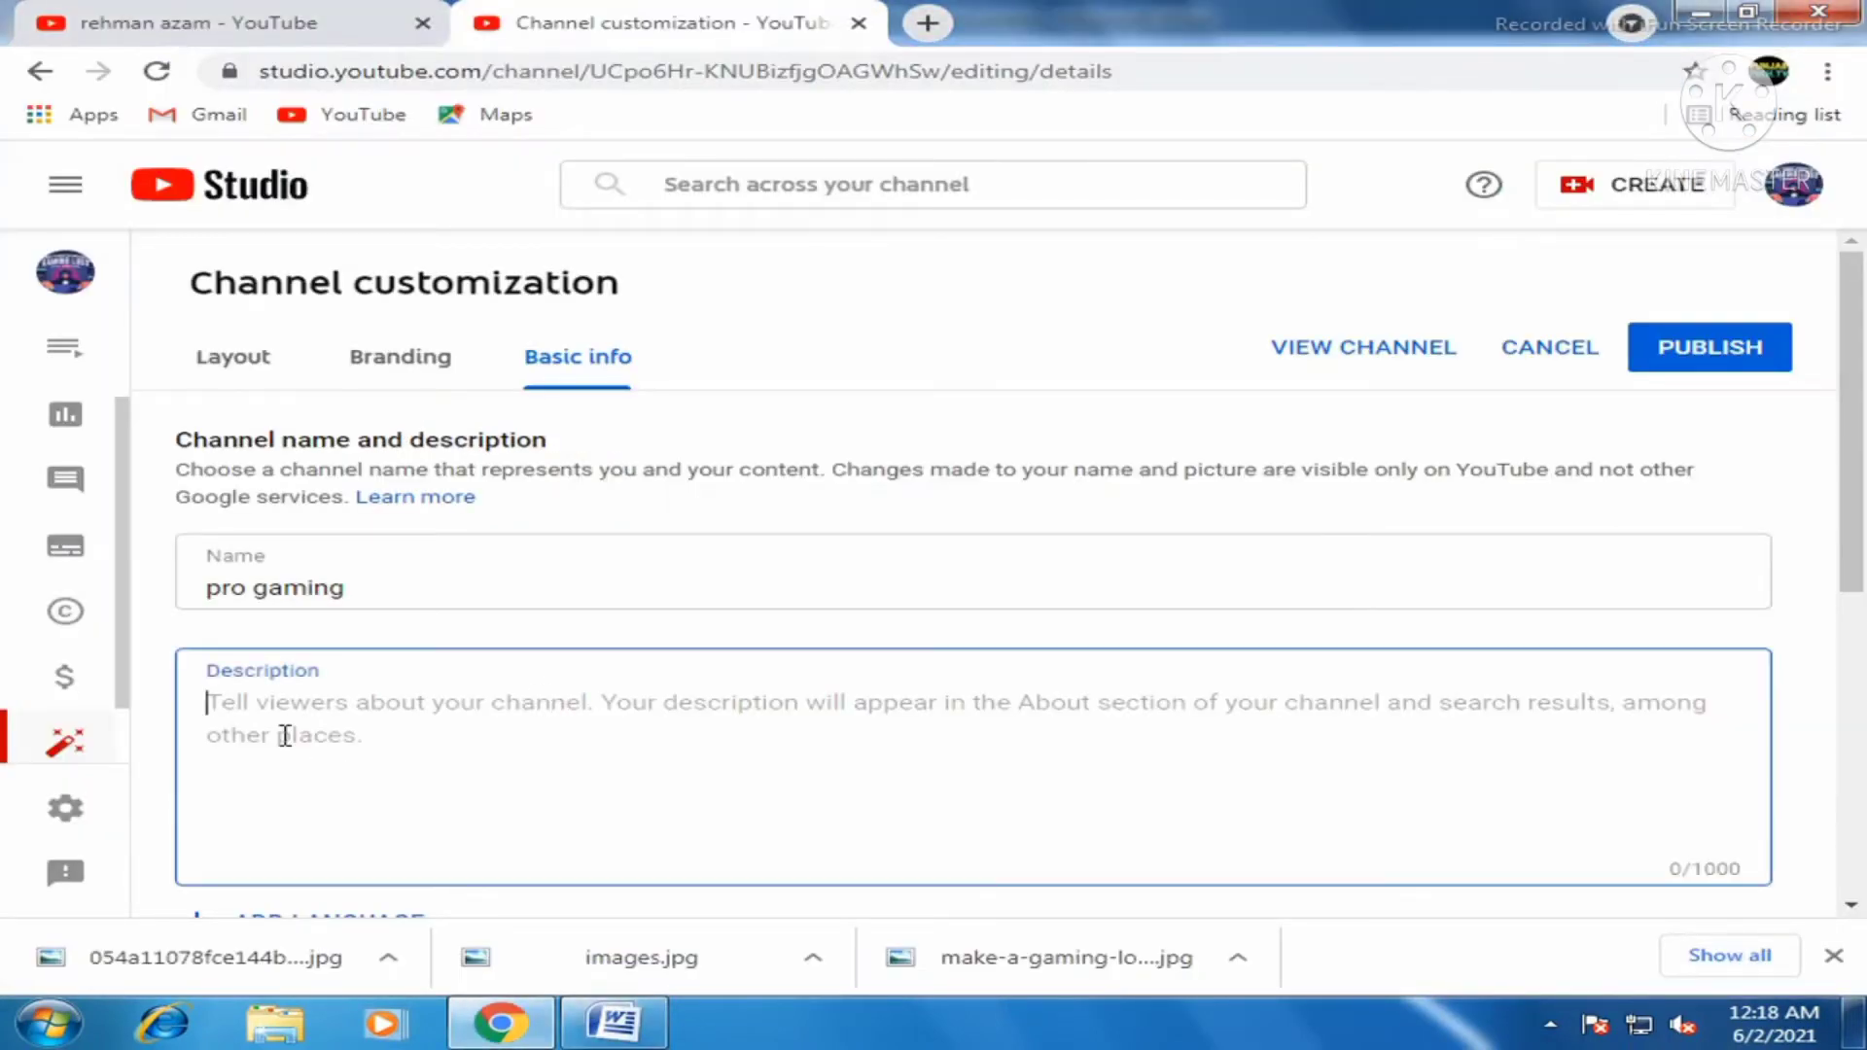
{"action": "key", "text": "ctrl+v"}
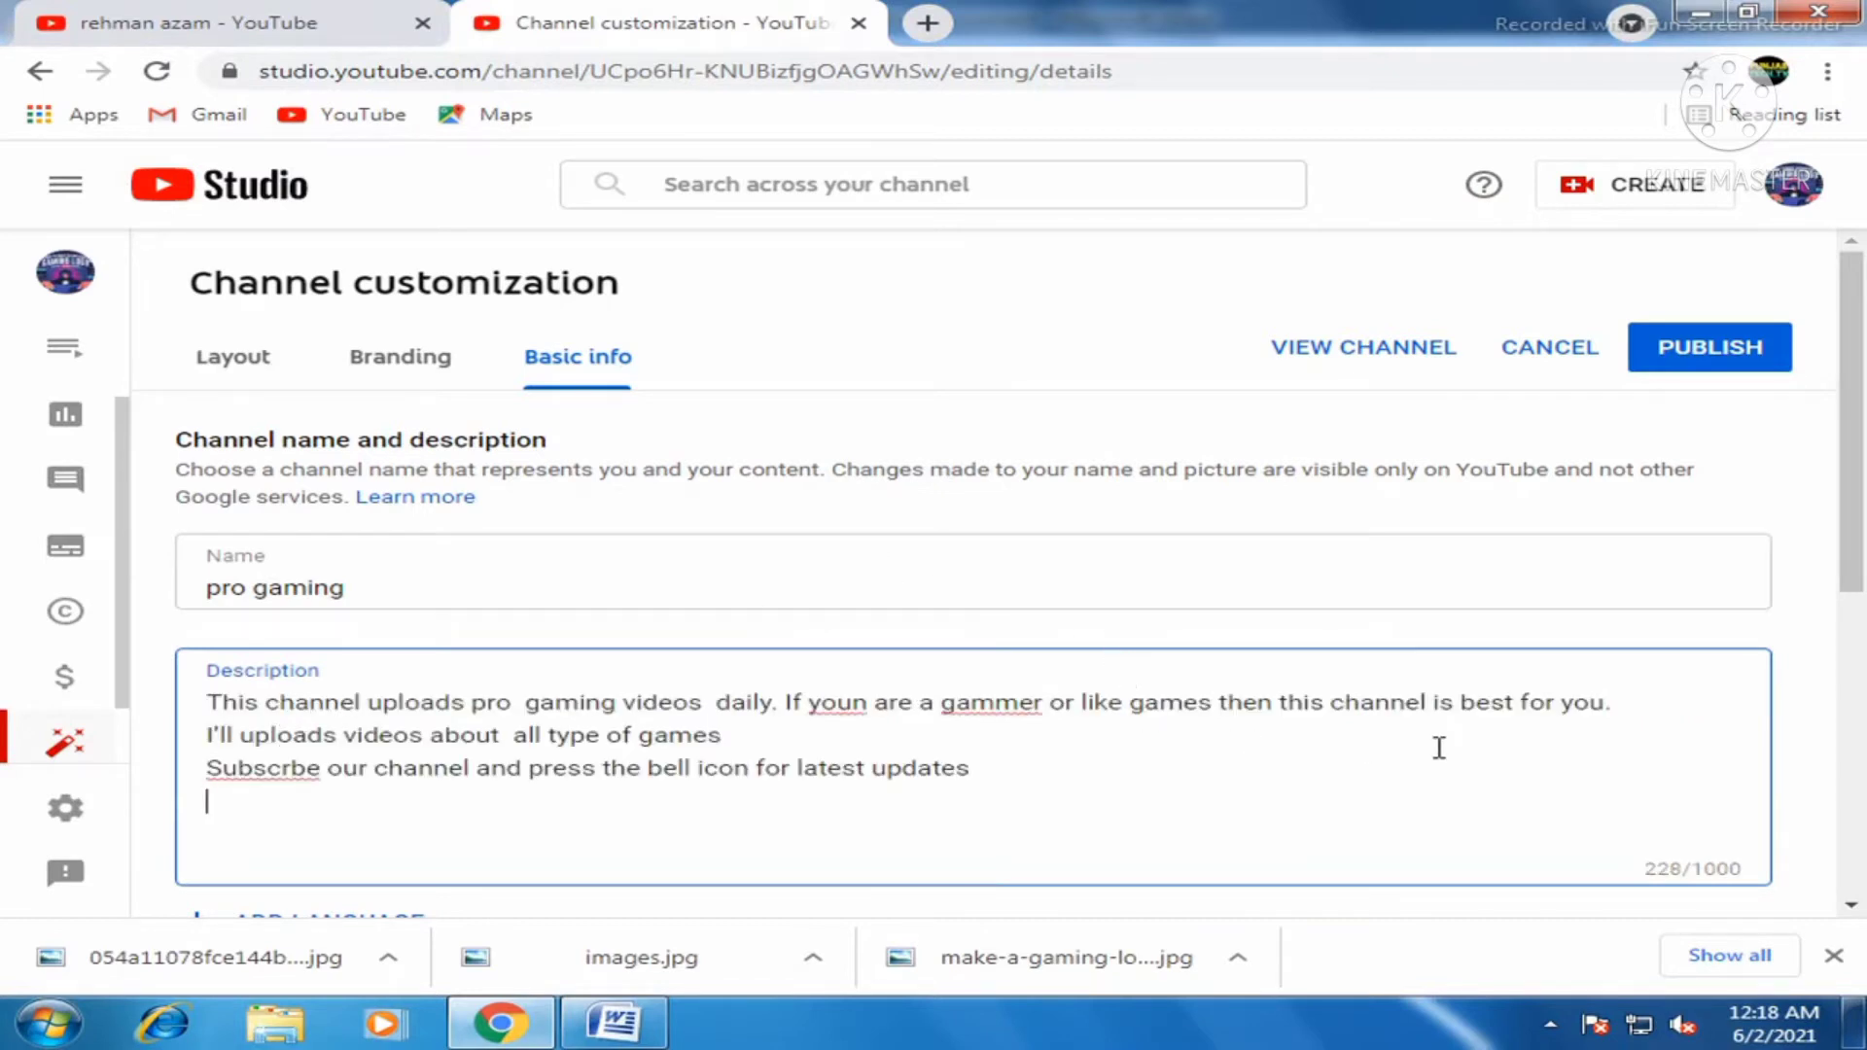
{"action": "scroll", "coordinate": [1439, 748], "scroll_direction": "down", "scroll_amount": 1}
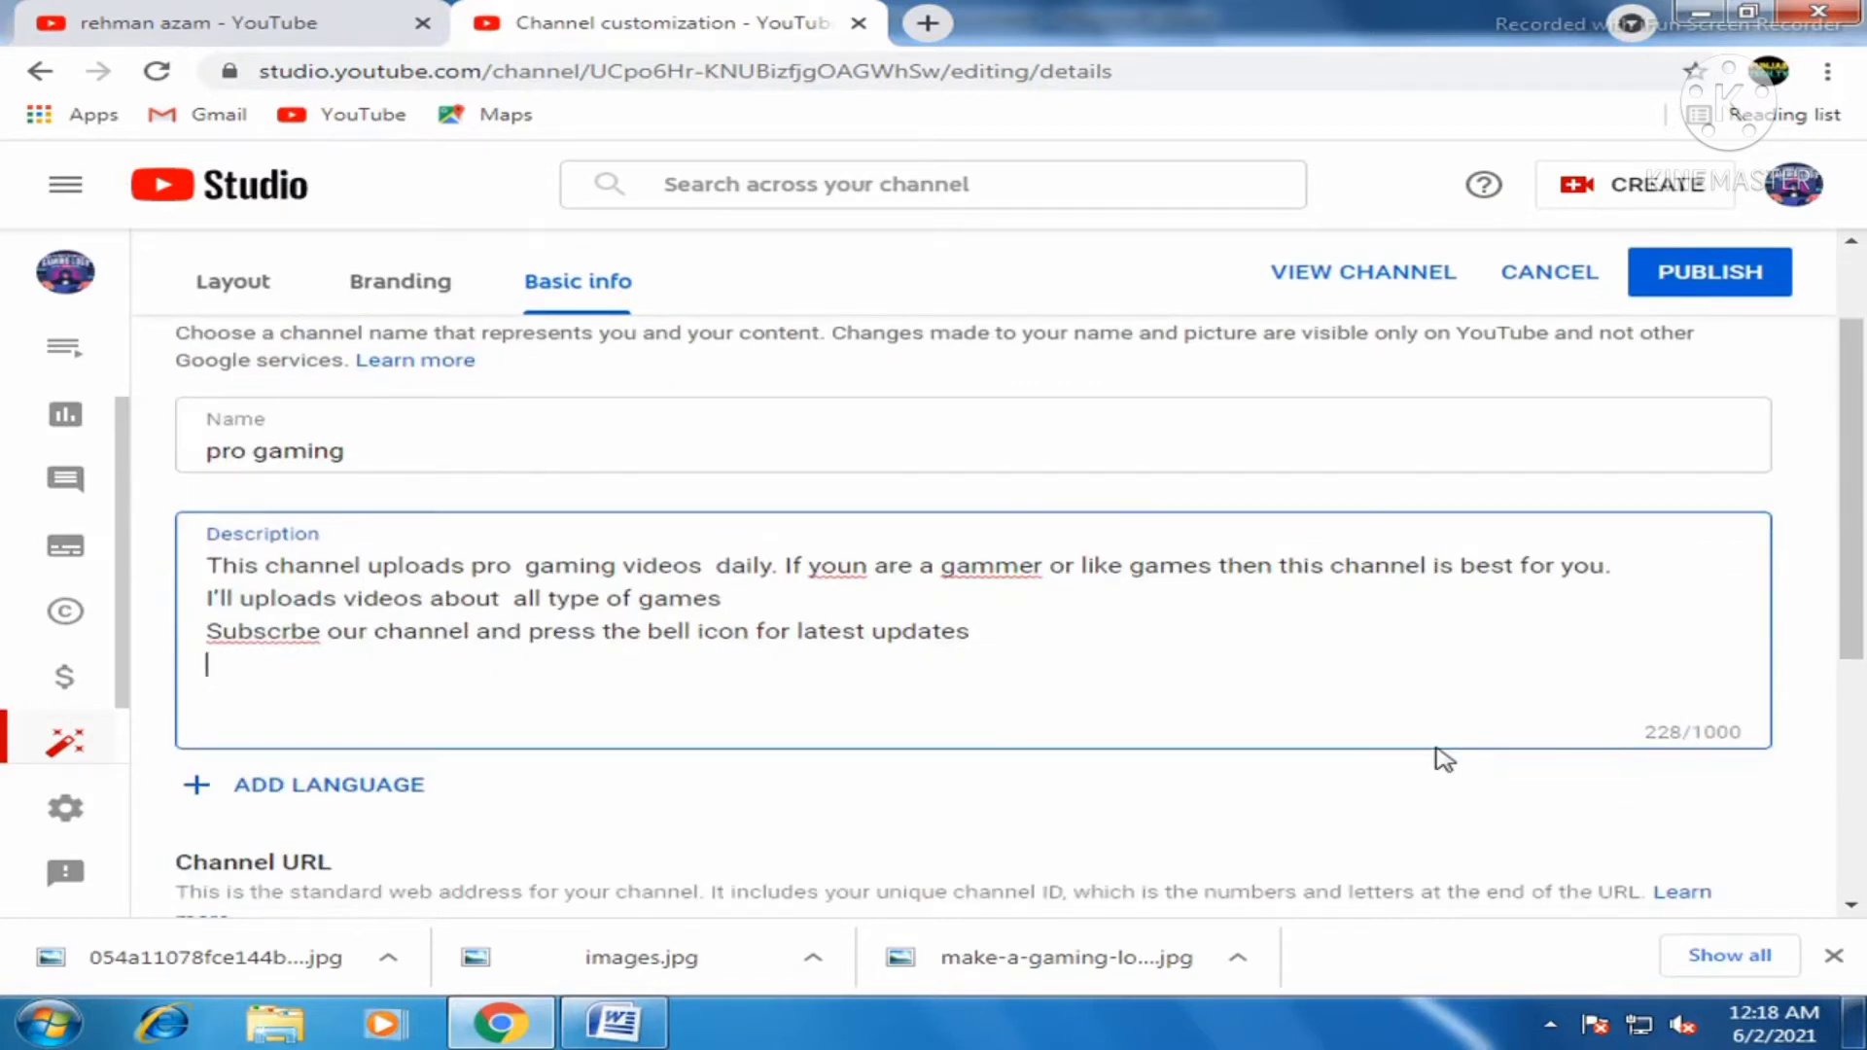
{"action": "left_click", "coordinate": [1003, 641]}
{"action": "type", "text": "."}
{"action": "scroll", "coordinate": [1003, 681], "scroll_direction": "down", "scroll_amount": 1}
{"action": "left_click", "coordinate": [1001, 717]}
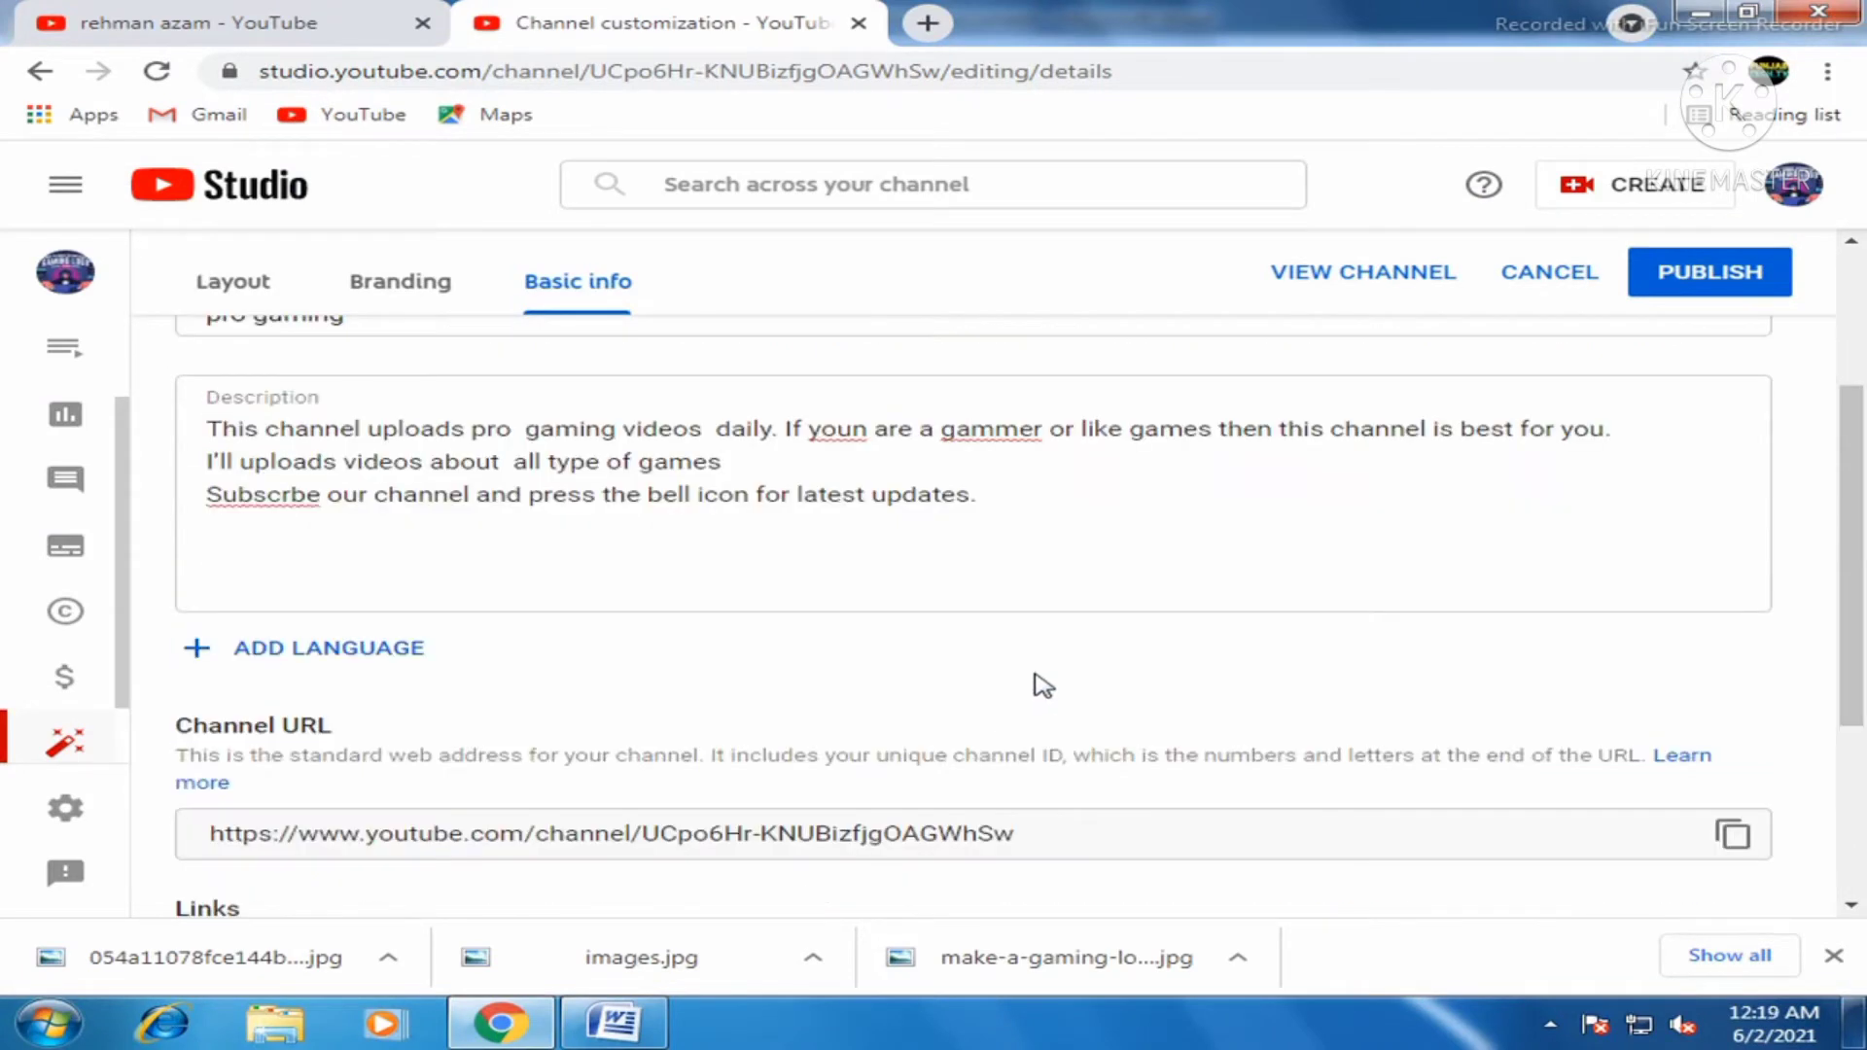
{"action": "scroll", "coordinate": [1042, 686], "scroll_direction": "down", "scroll_amount": 2}
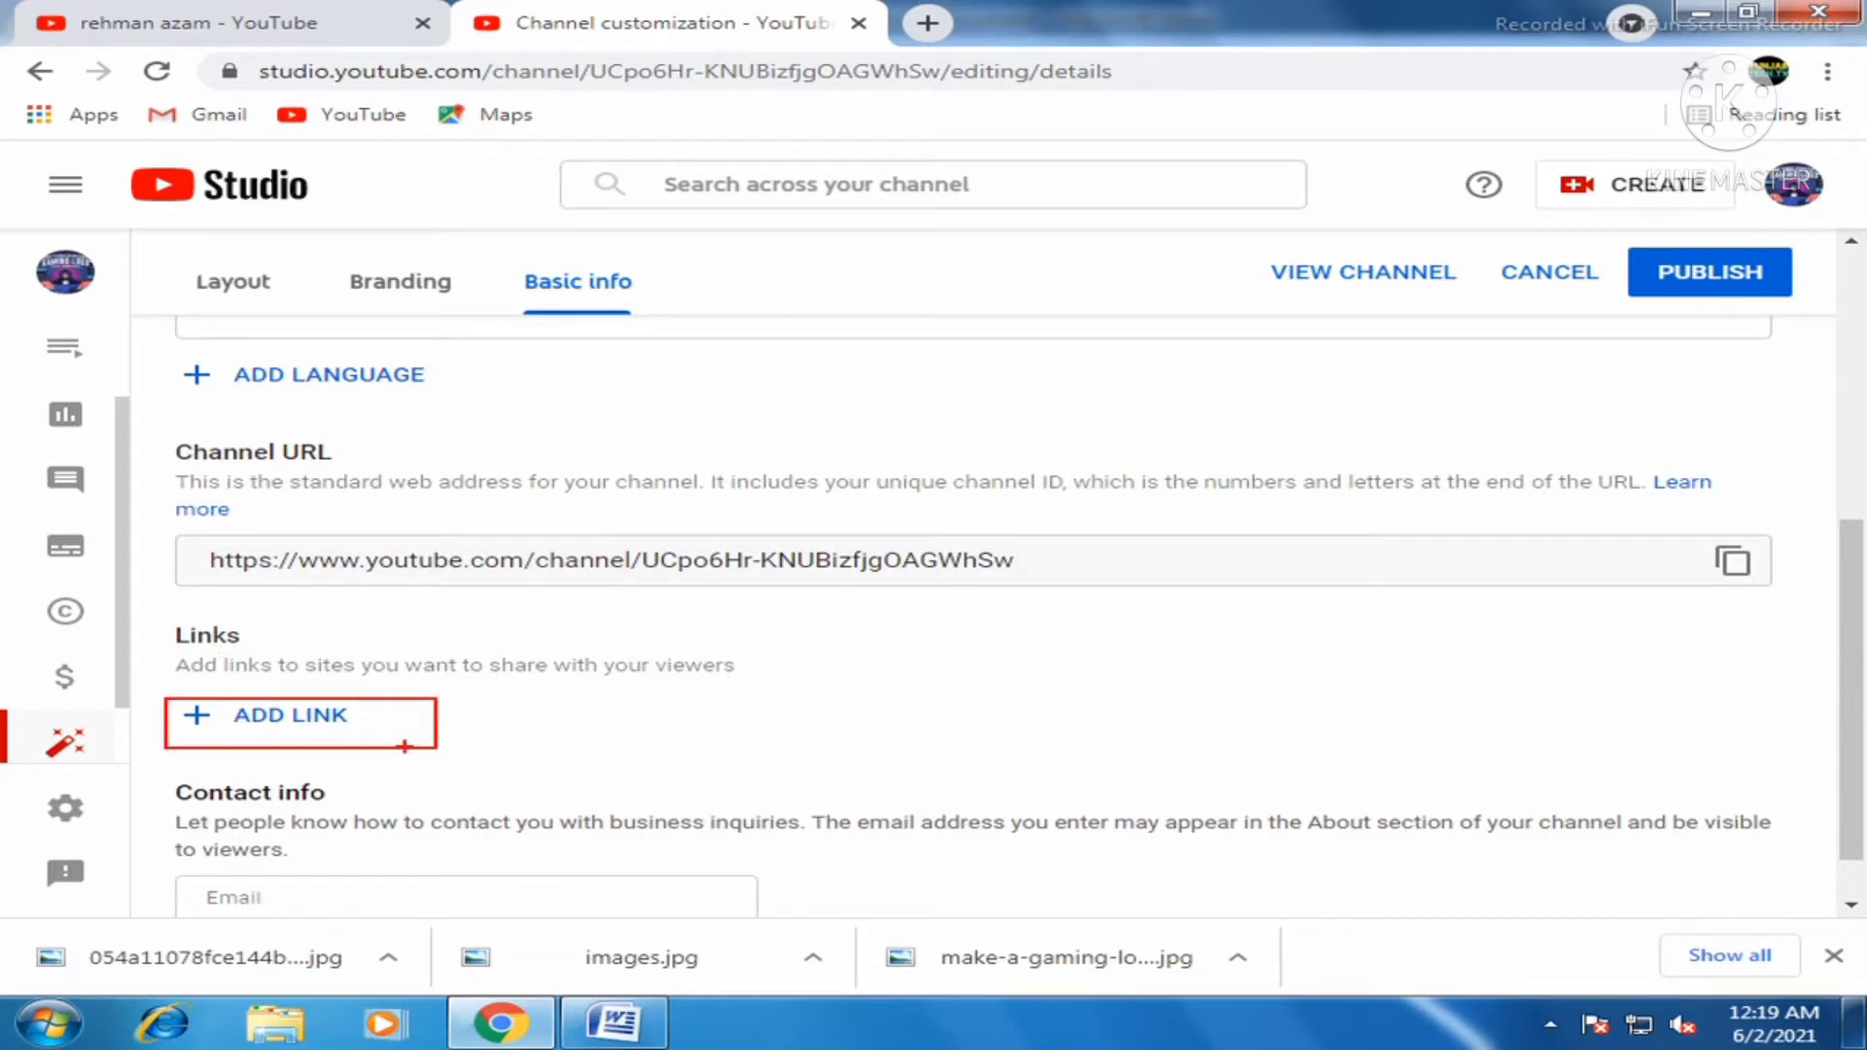
Step: Add a link titled 'facebook' and highlight the channel URL and Links on banner setting
{"action": "left_click", "coordinate": [303, 717]}
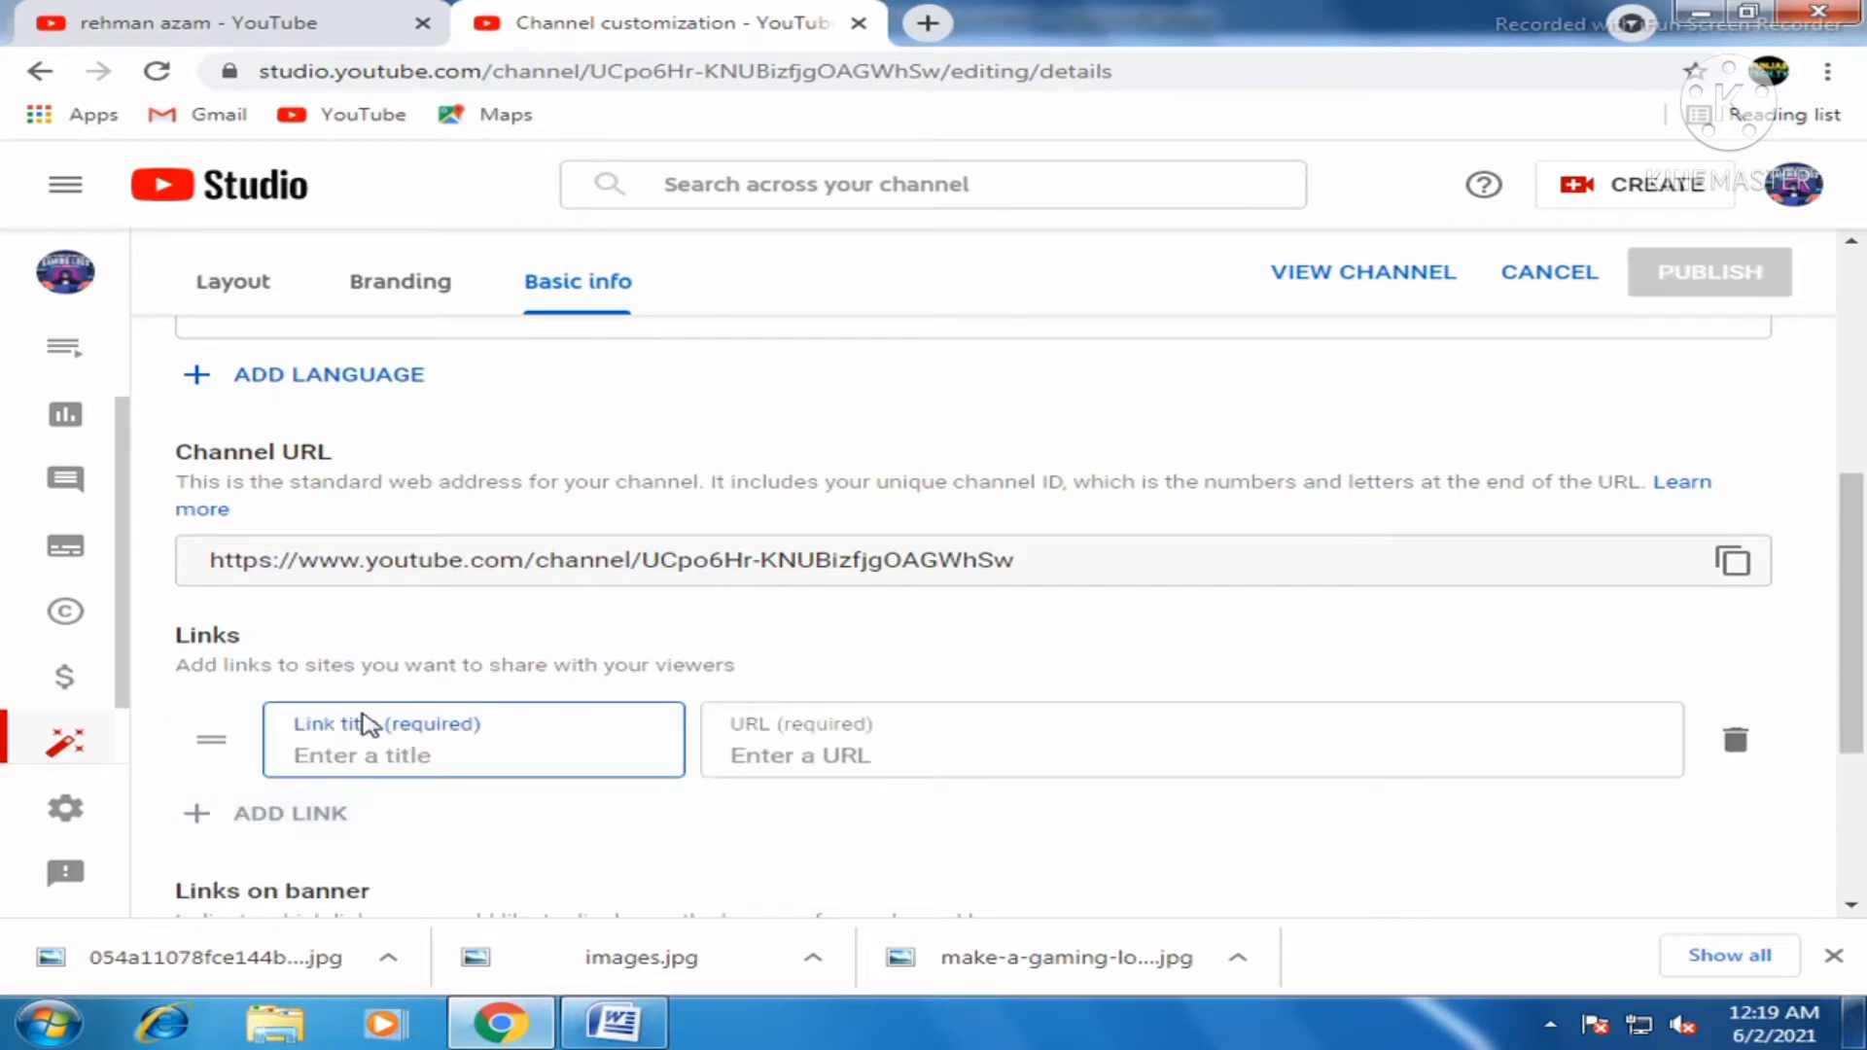
{"action": "type", "text": "facebook"}
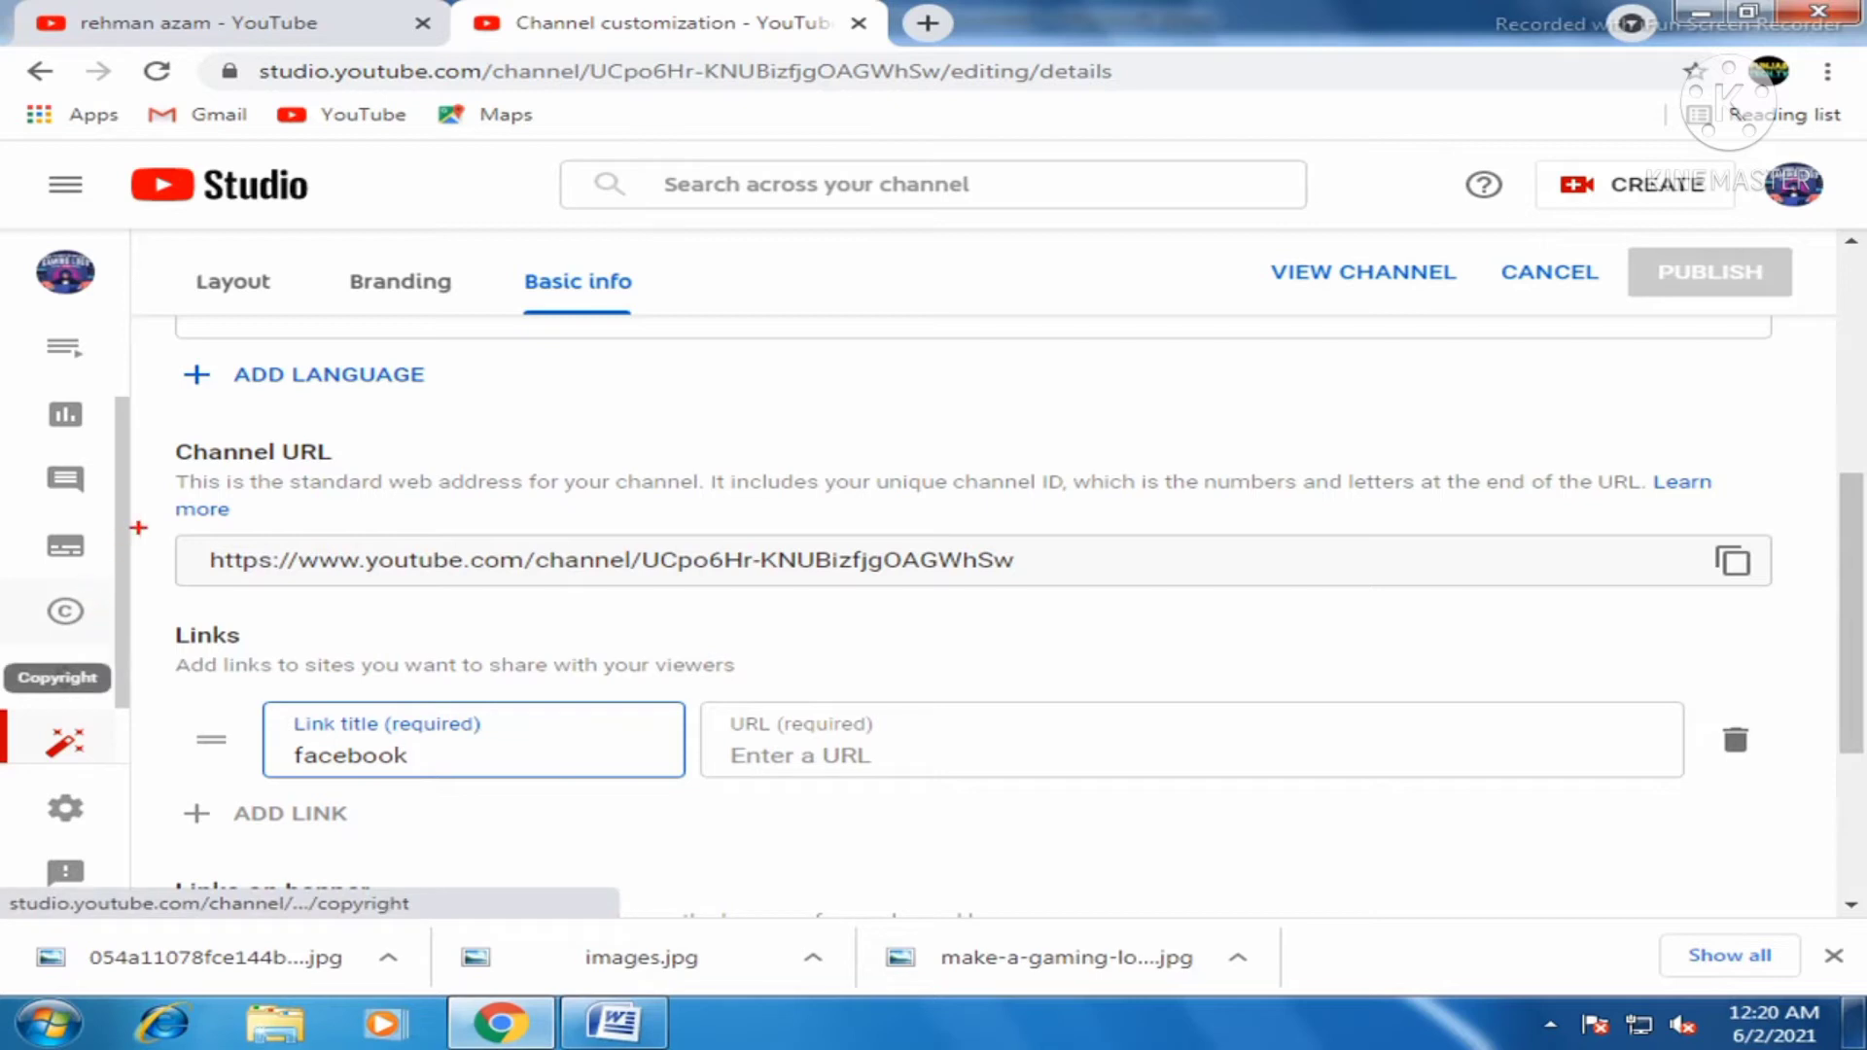
{"action": "mouse_move", "coordinate": [140, 523]}
{"action": "left_mouse_down"}
{"action": "mouse_move", "coordinate": [988, 586]}
{"action": "mouse_move", "coordinate": [1800, 589]}
{"action": "left_mouse_up"}
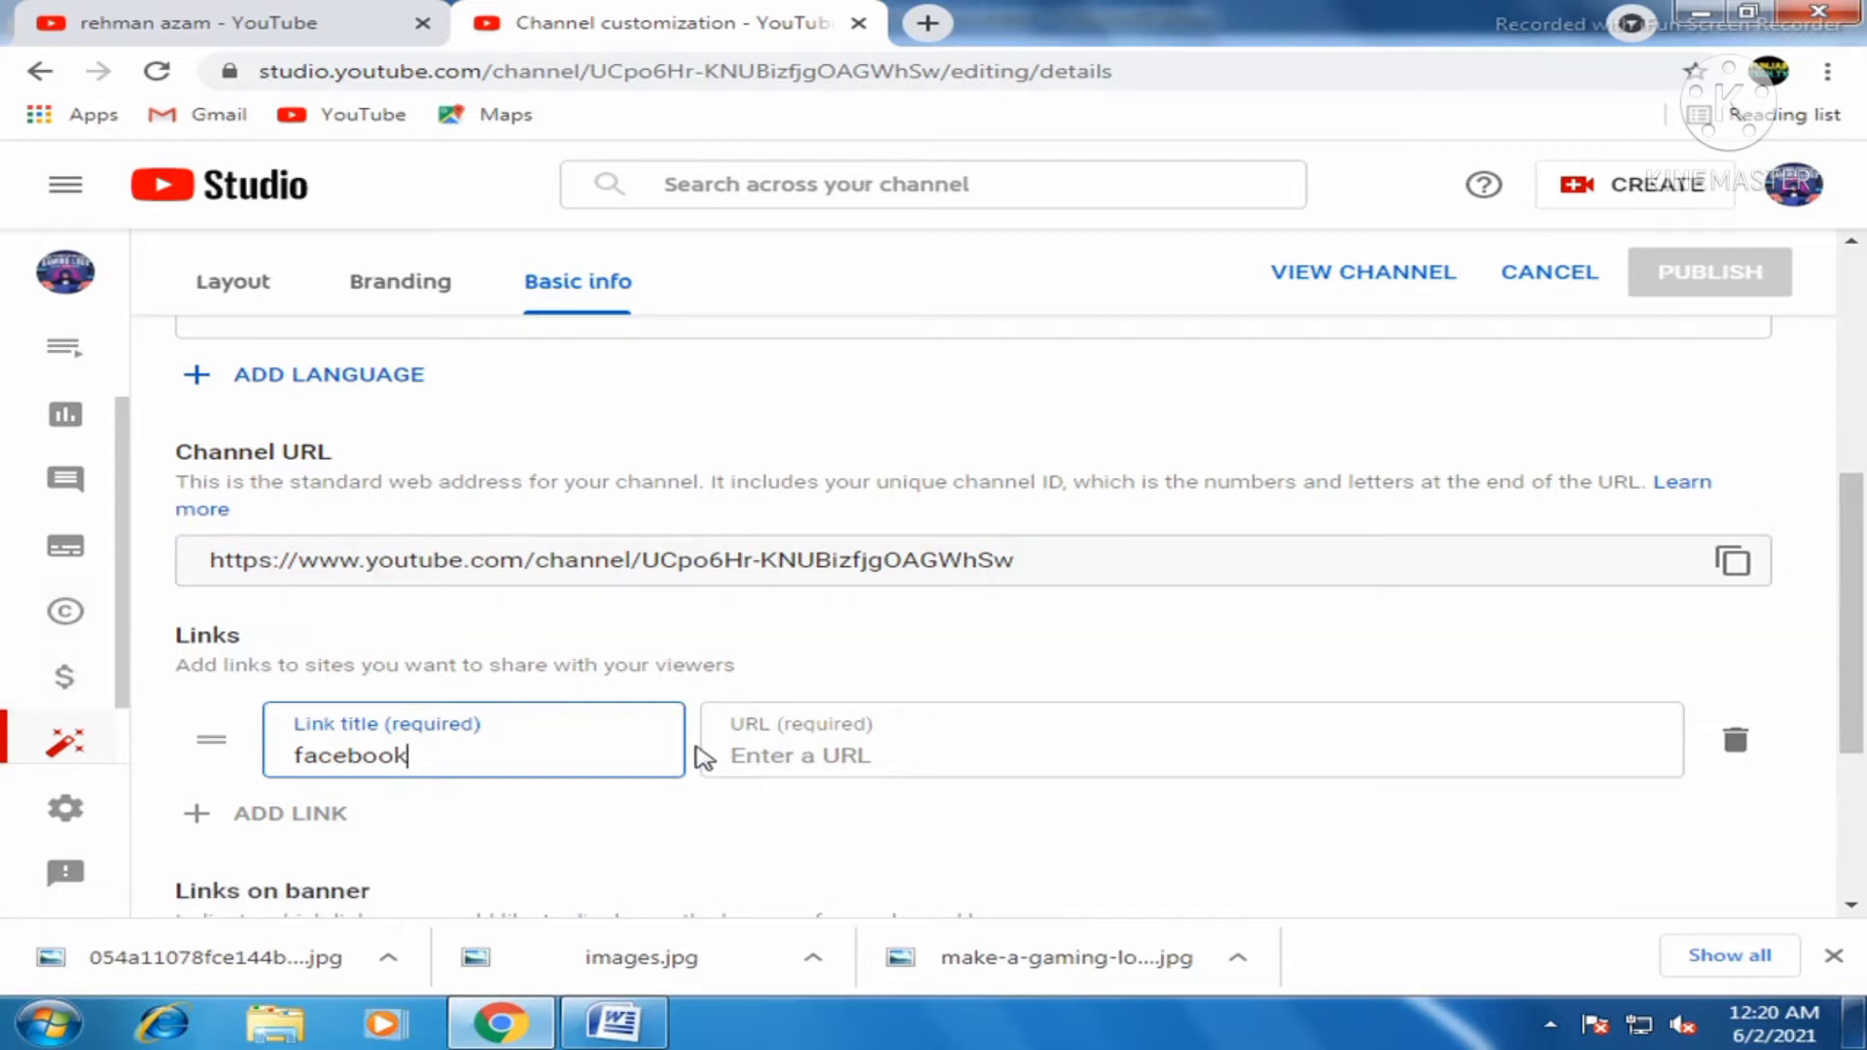
{"action": "scroll", "coordinate": [700, 754], "scroll_direction": "down", "scroll_amount": 2}
{"action": "scroll", "coordinate": [705, 757], "scroll_direction": "down", "scroll_amount": 1}
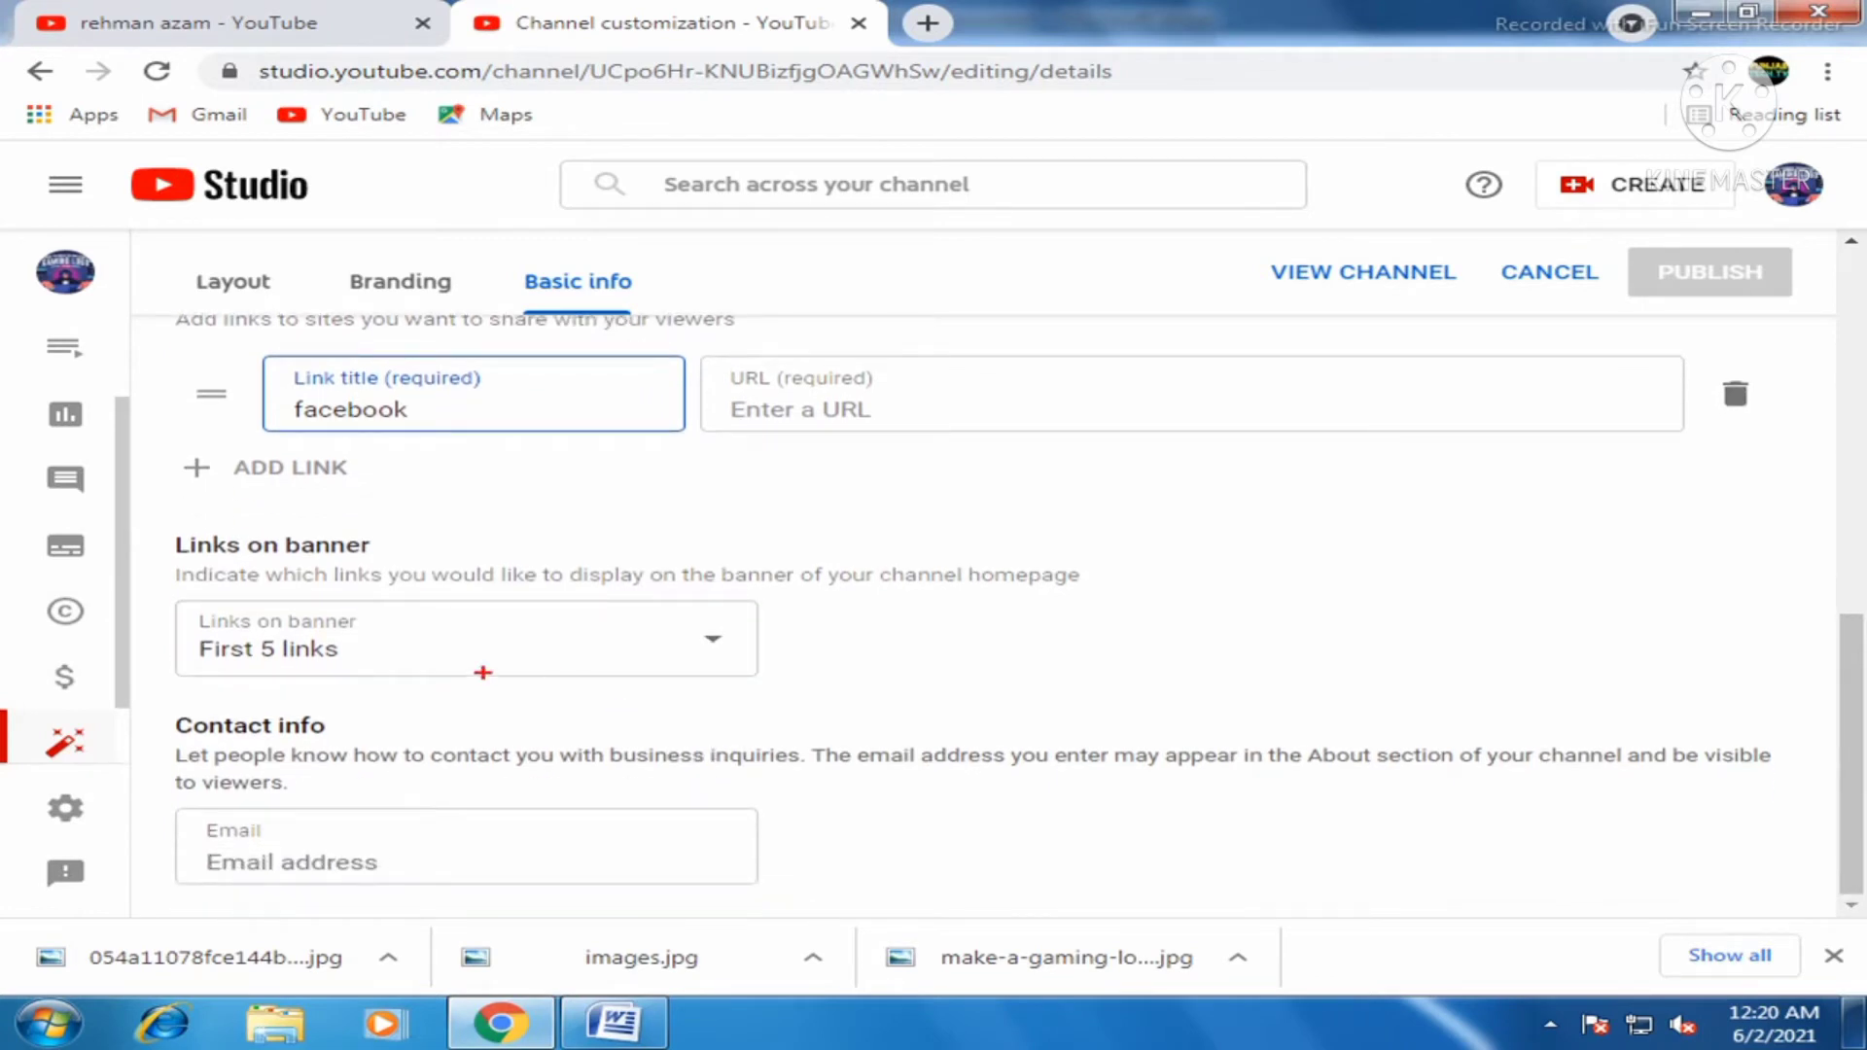
{"action": "mouse_move", "coordinate": [161, 589]}
{"action": "left_mouse_down"}
{"action": "mouse_move", "coordinate": [508, 688]}
{"action": "mouse_move", "coordinate": [795, 684]}
{"action": "left_mouse_up"}
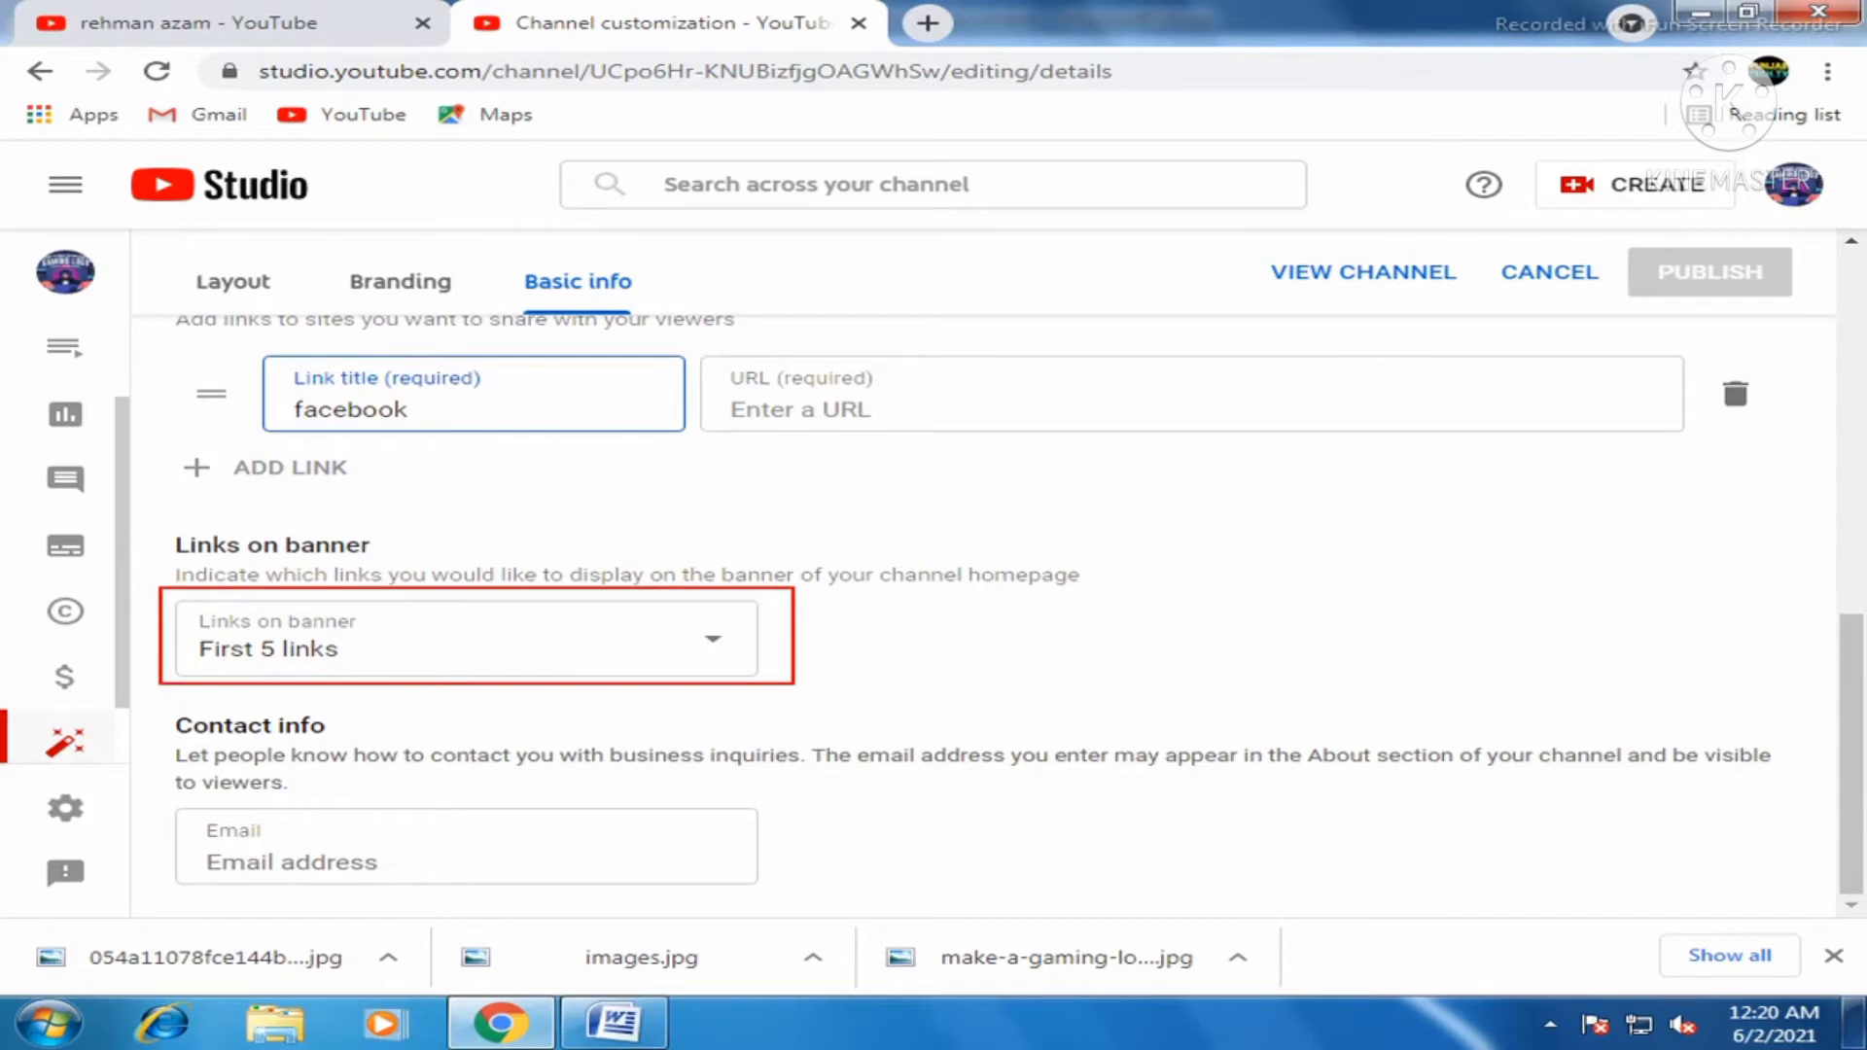
Step: Try First 3 links for Links on banner, then revert to First 5 links
{"action": "left_click", "coordinate": [725, 659]}
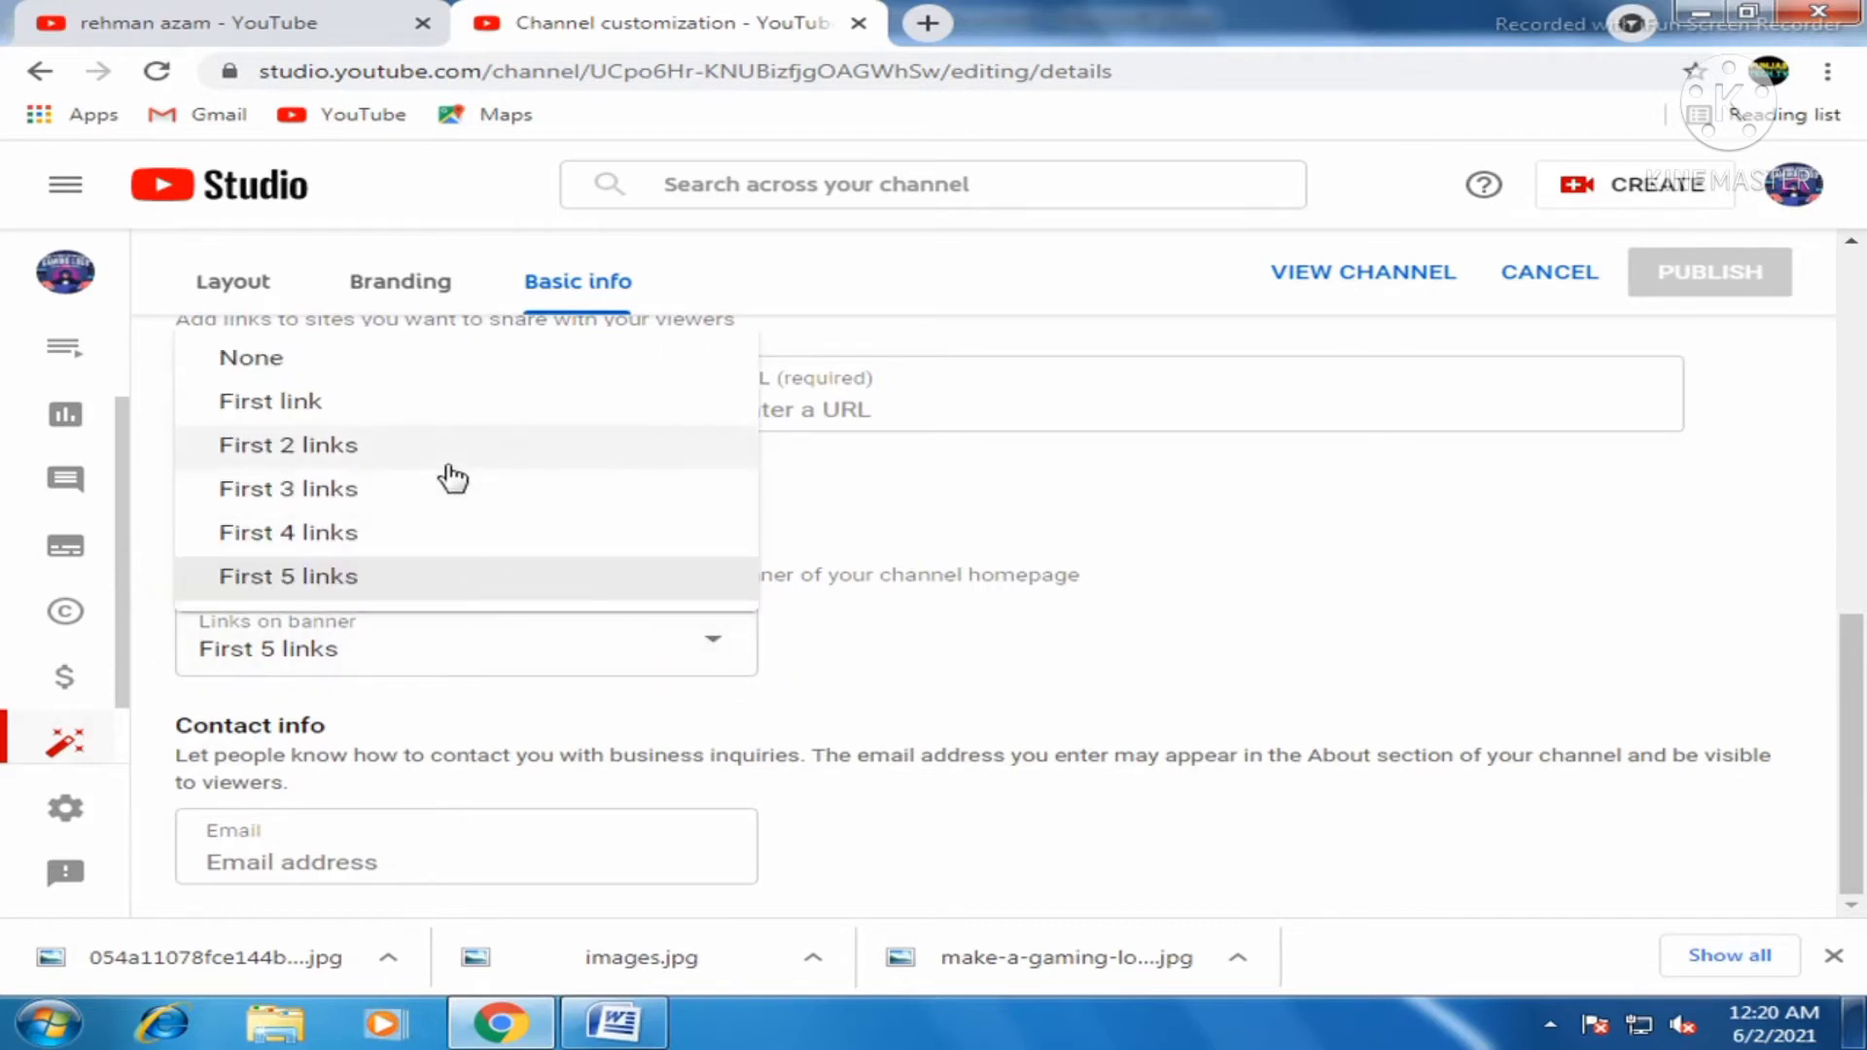
{"action": "left_click", "coordinate": [848, 618]}
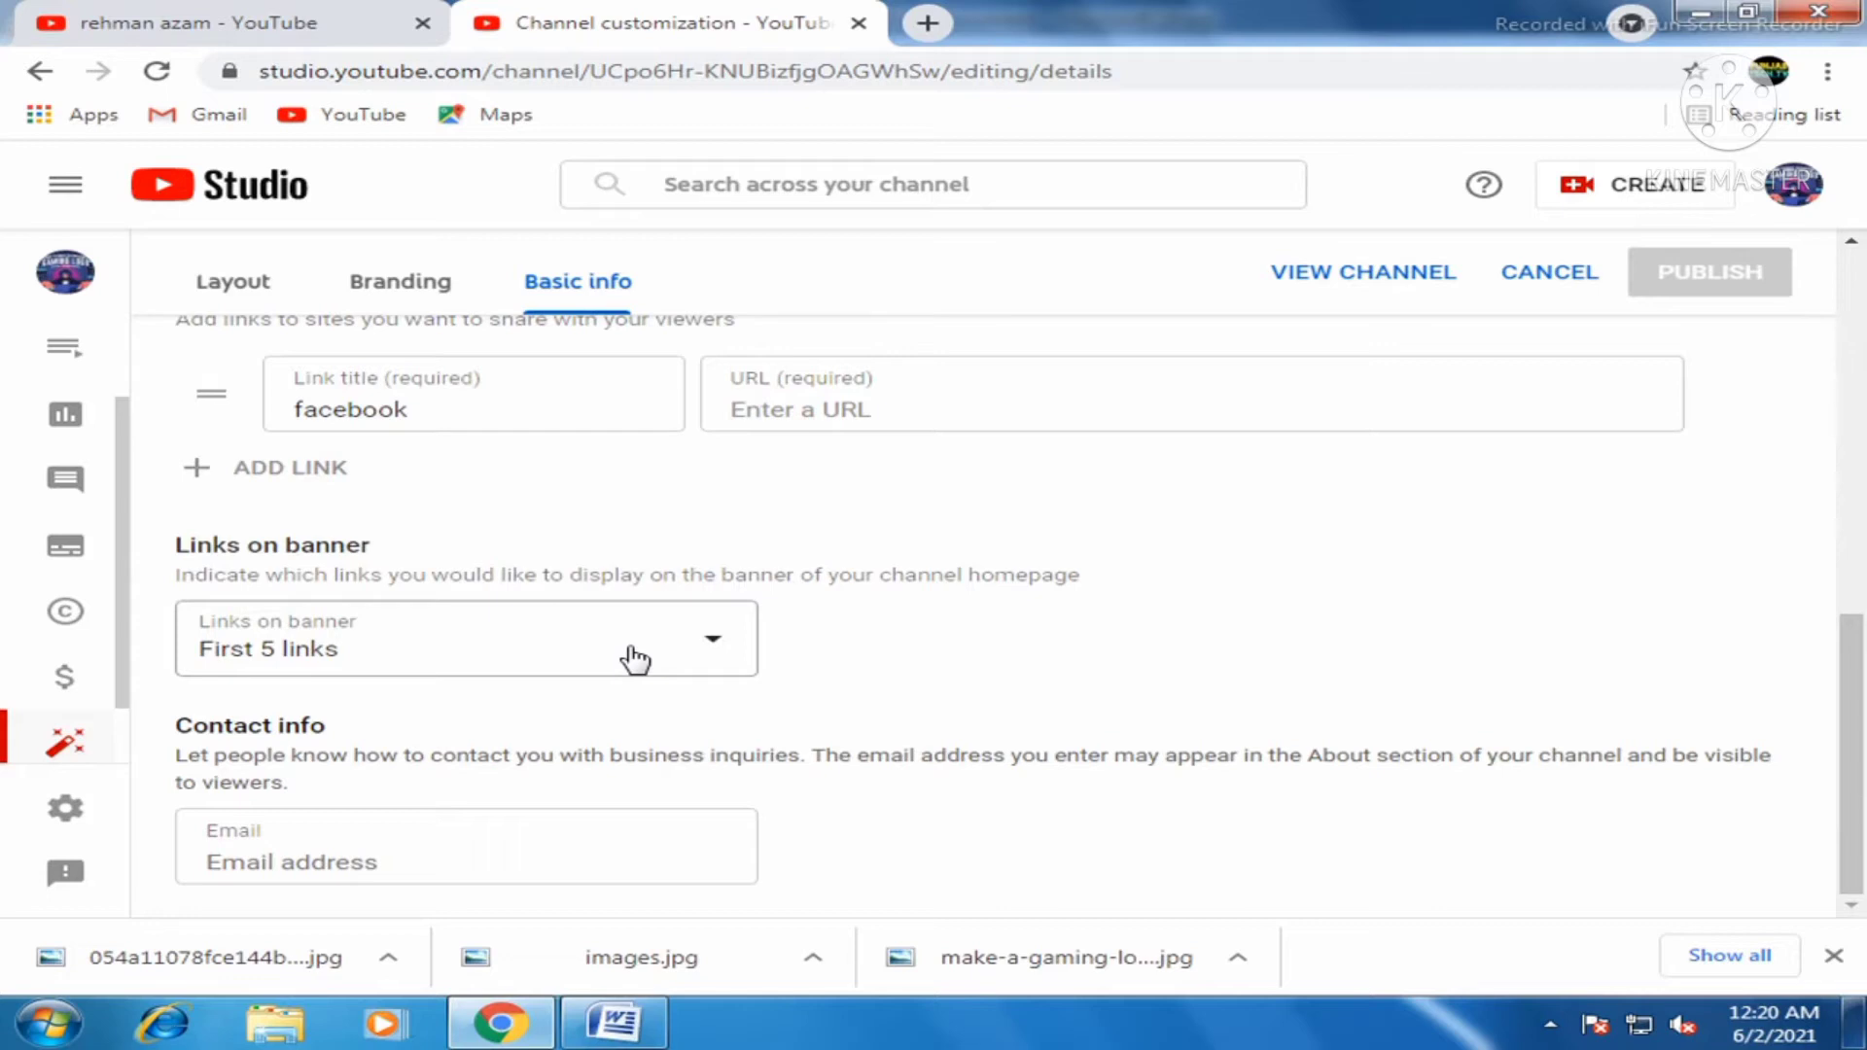
{"action": "left_click", "coordinate": [693, 658]}
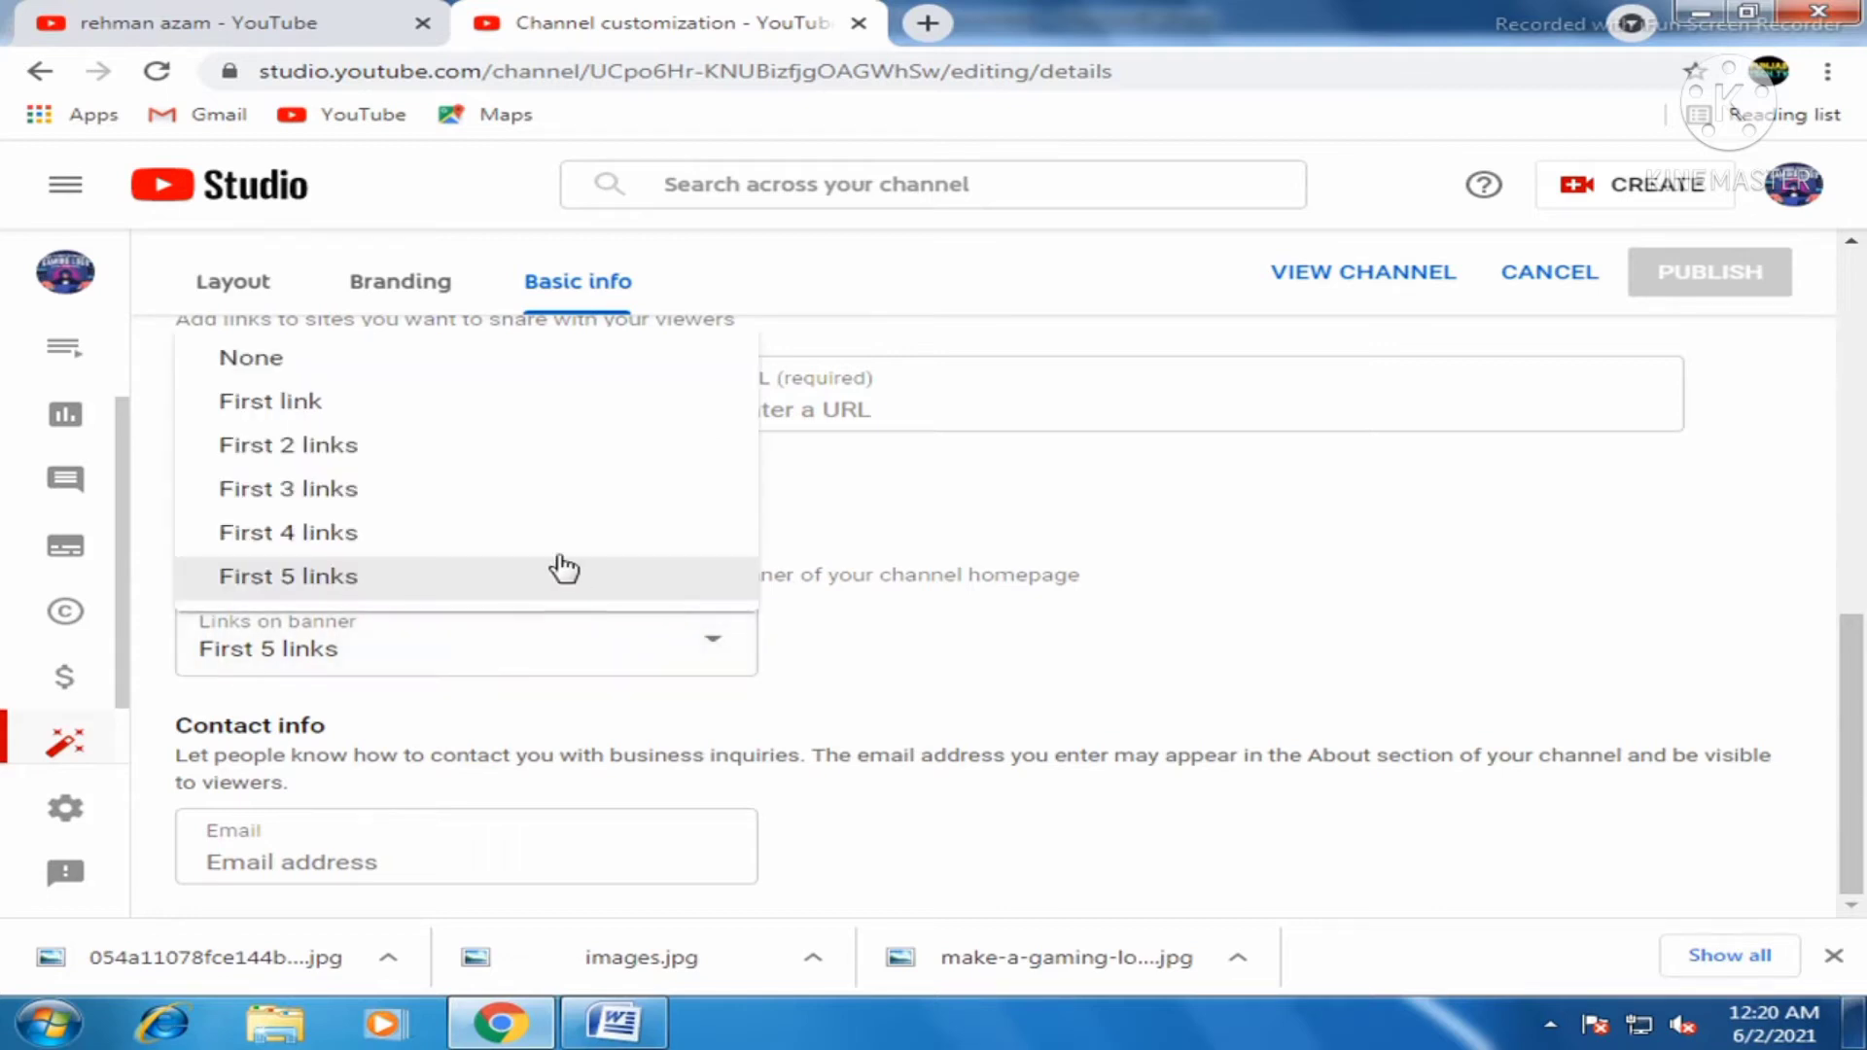
{"action": "left_click", "coordinate": [513, 501]}
{"action": "left_click", "coordinate": [720, 646]}
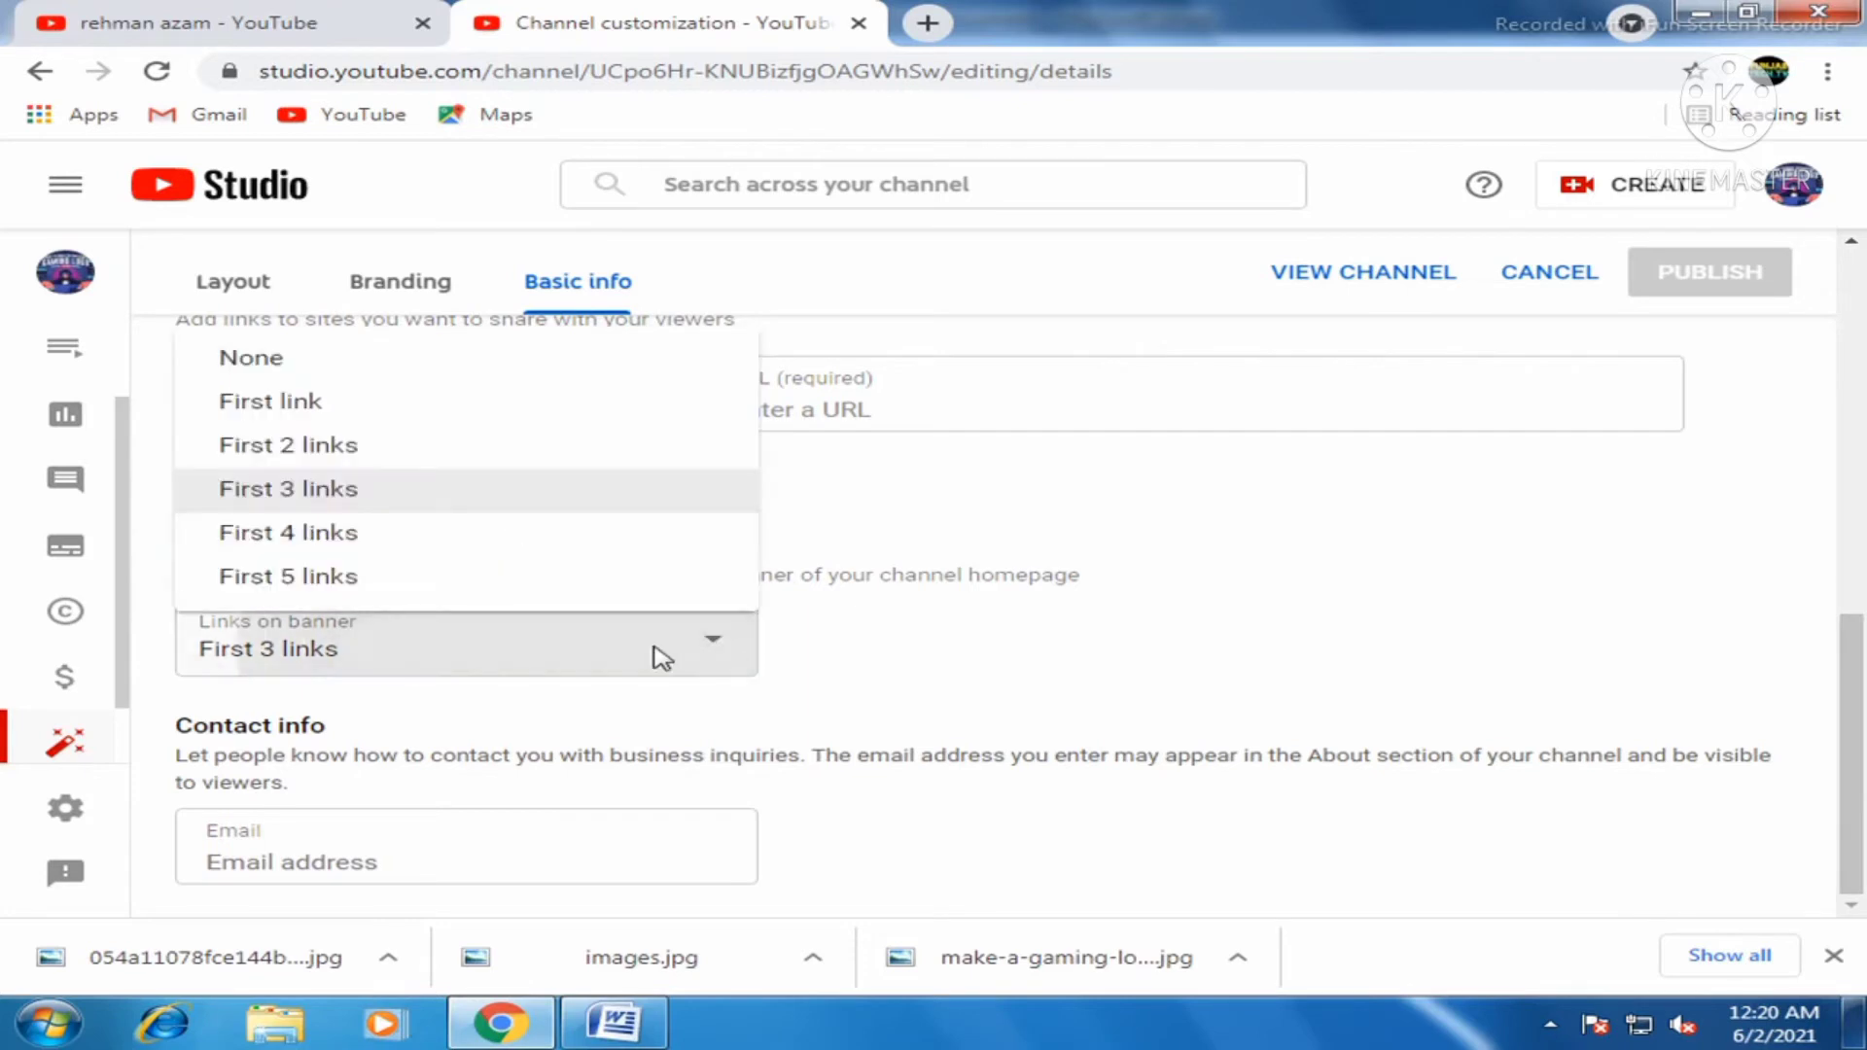
{"action": "left_click", "coordinate": [416, 595]}
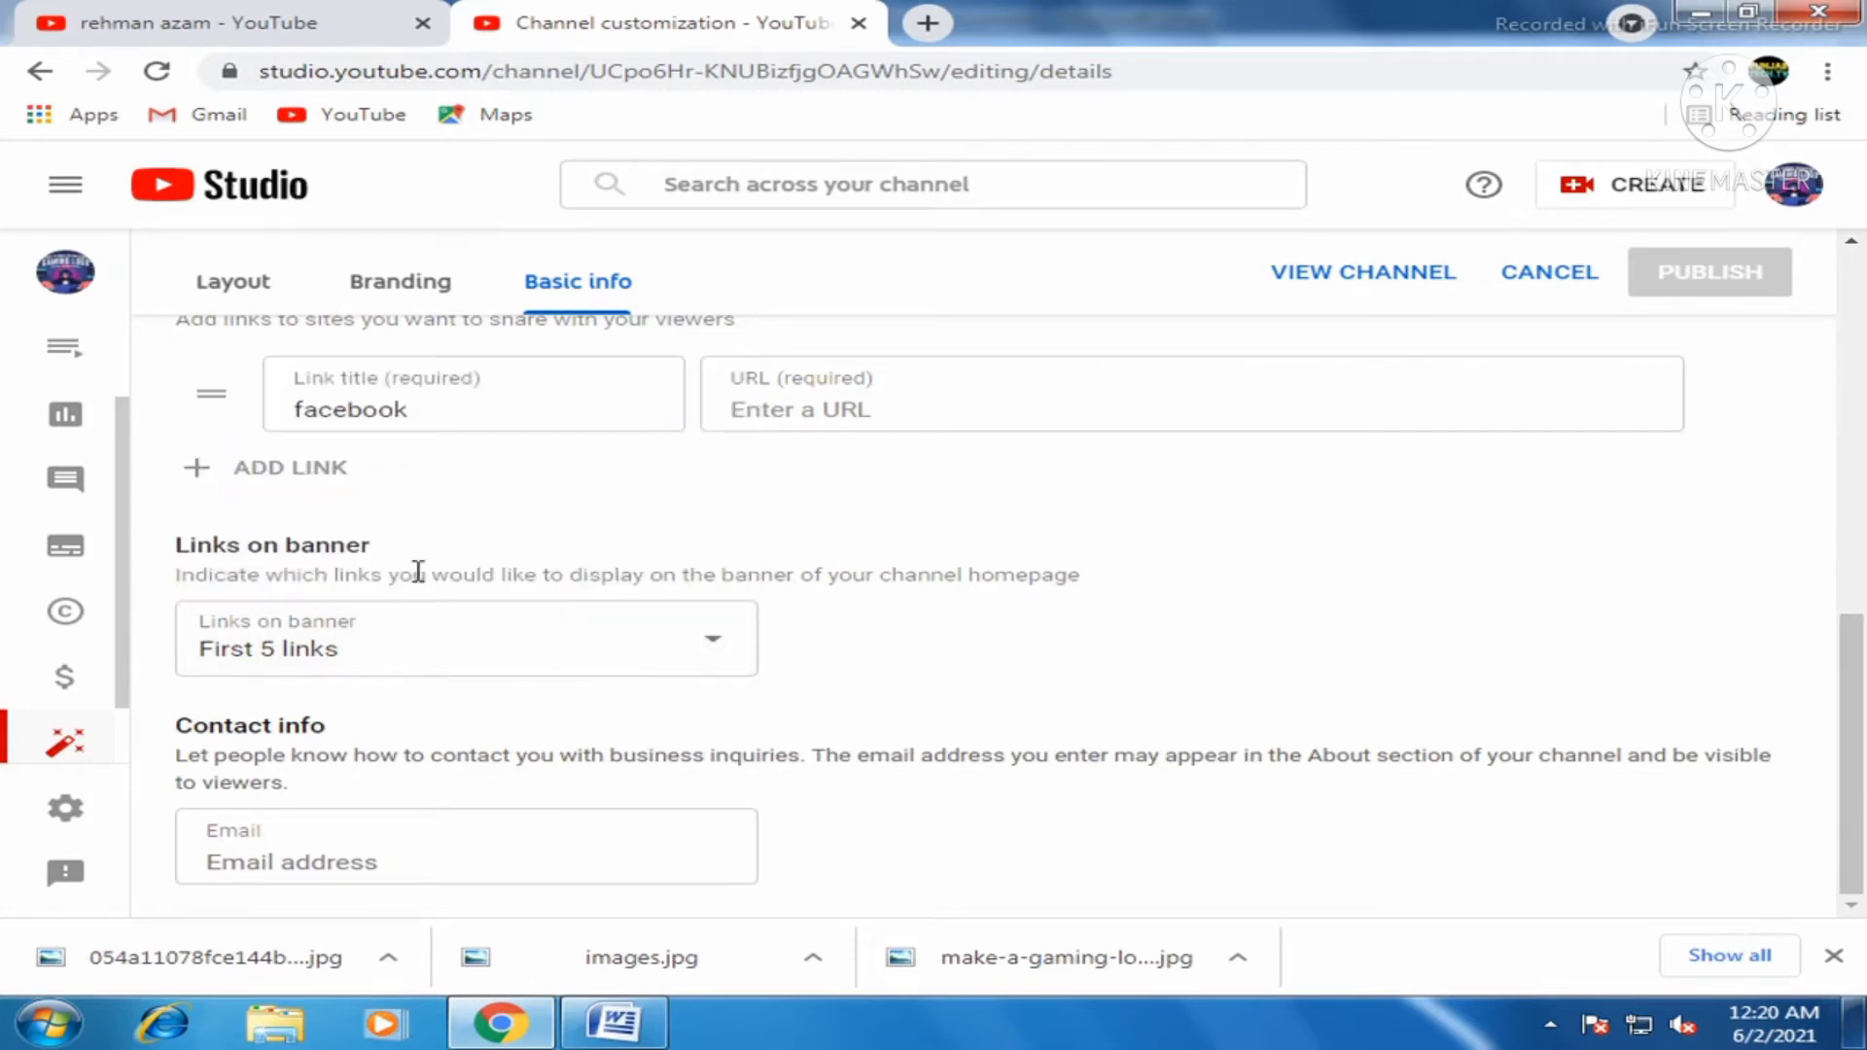
{"action": "left_click", "coordinate": [658, 647]}
{"action": "left_click", "coordinate": [842, 665]}
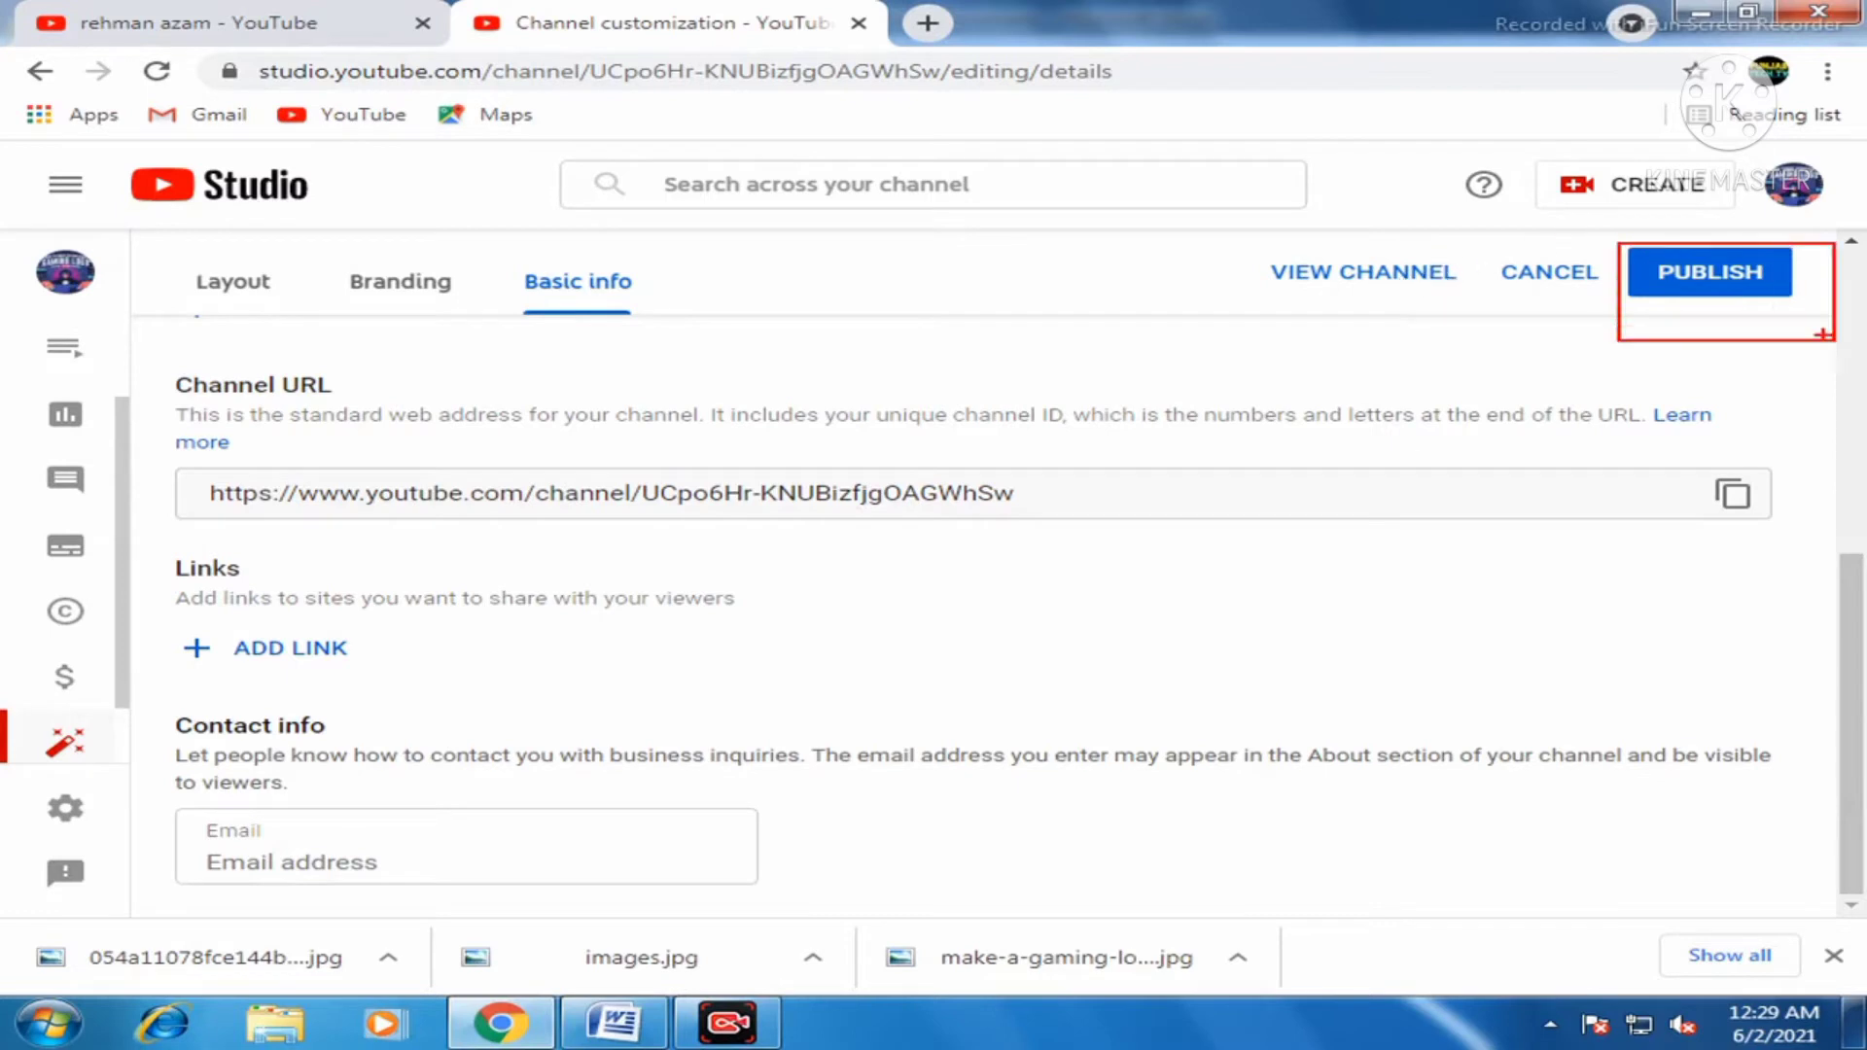
Step: Publish the basic info changes and open the live pro gaming channel page
{"action": "left_click", "coordinate": [1643, 284]}
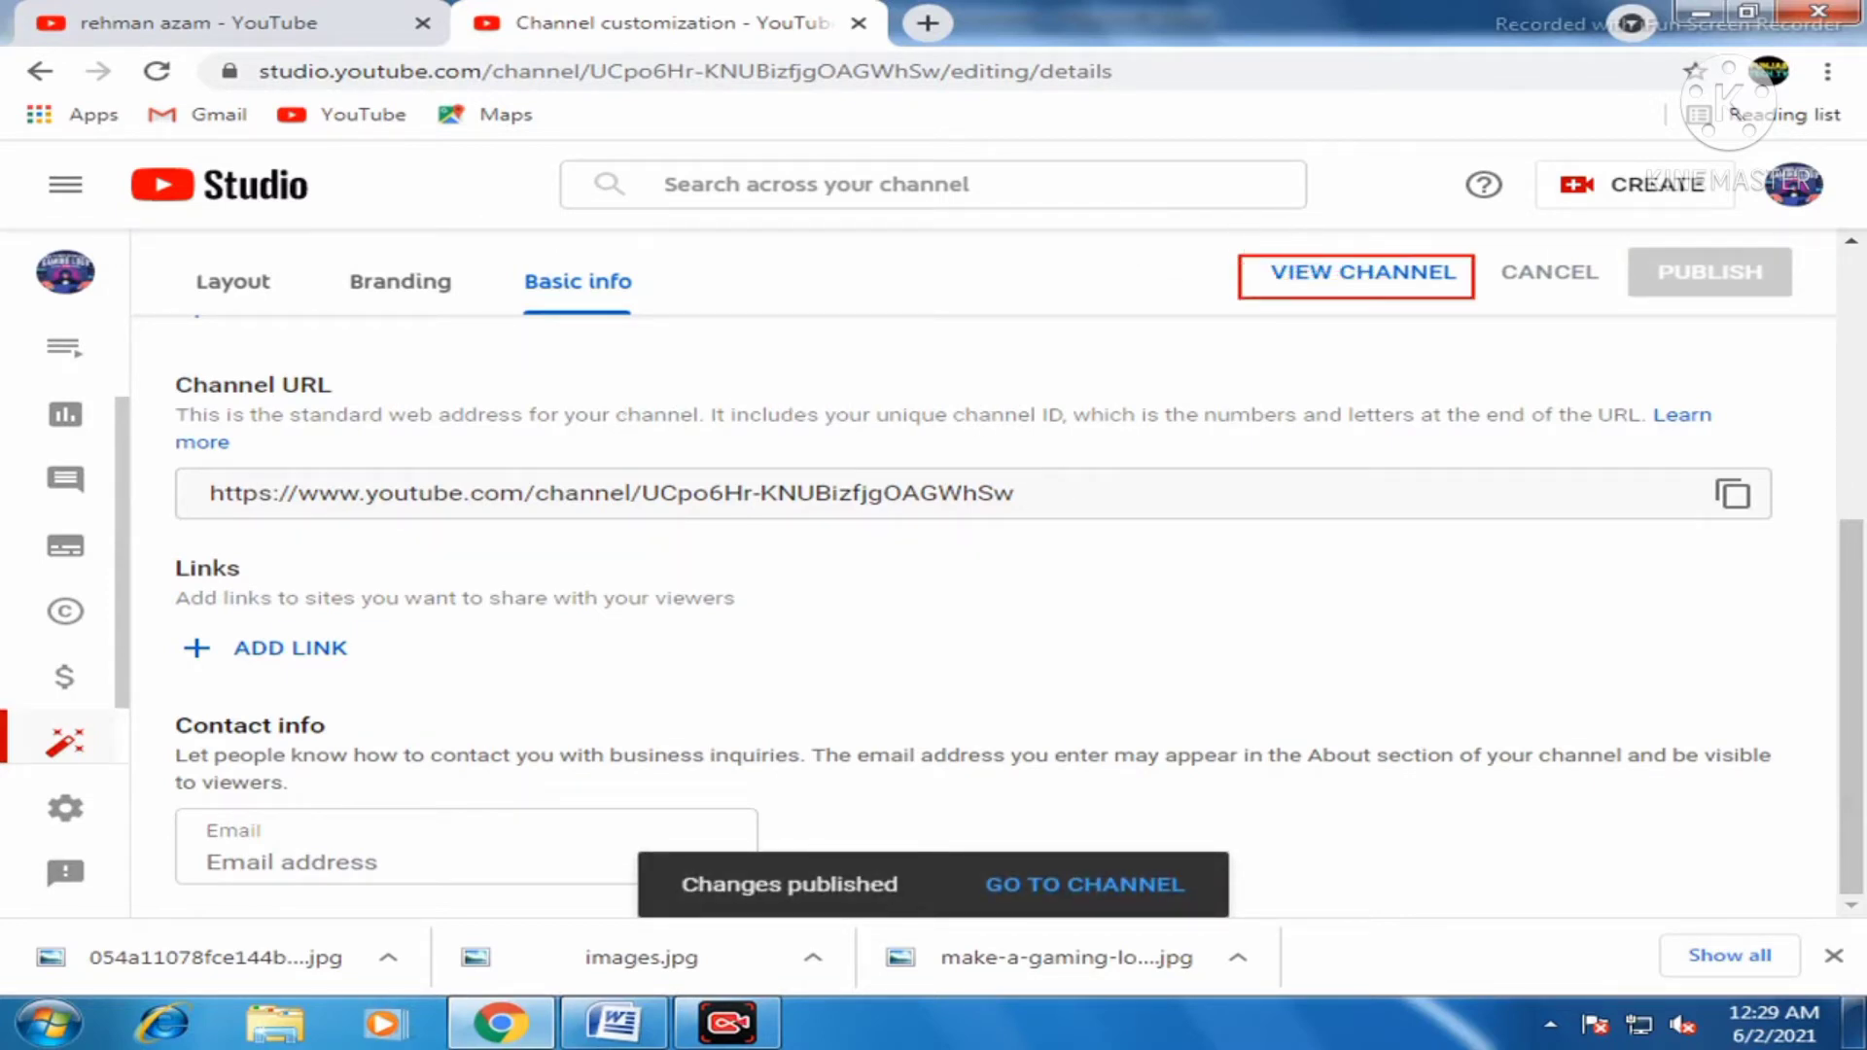
{"action": "left_click", "coordinate": [1331, 284]}
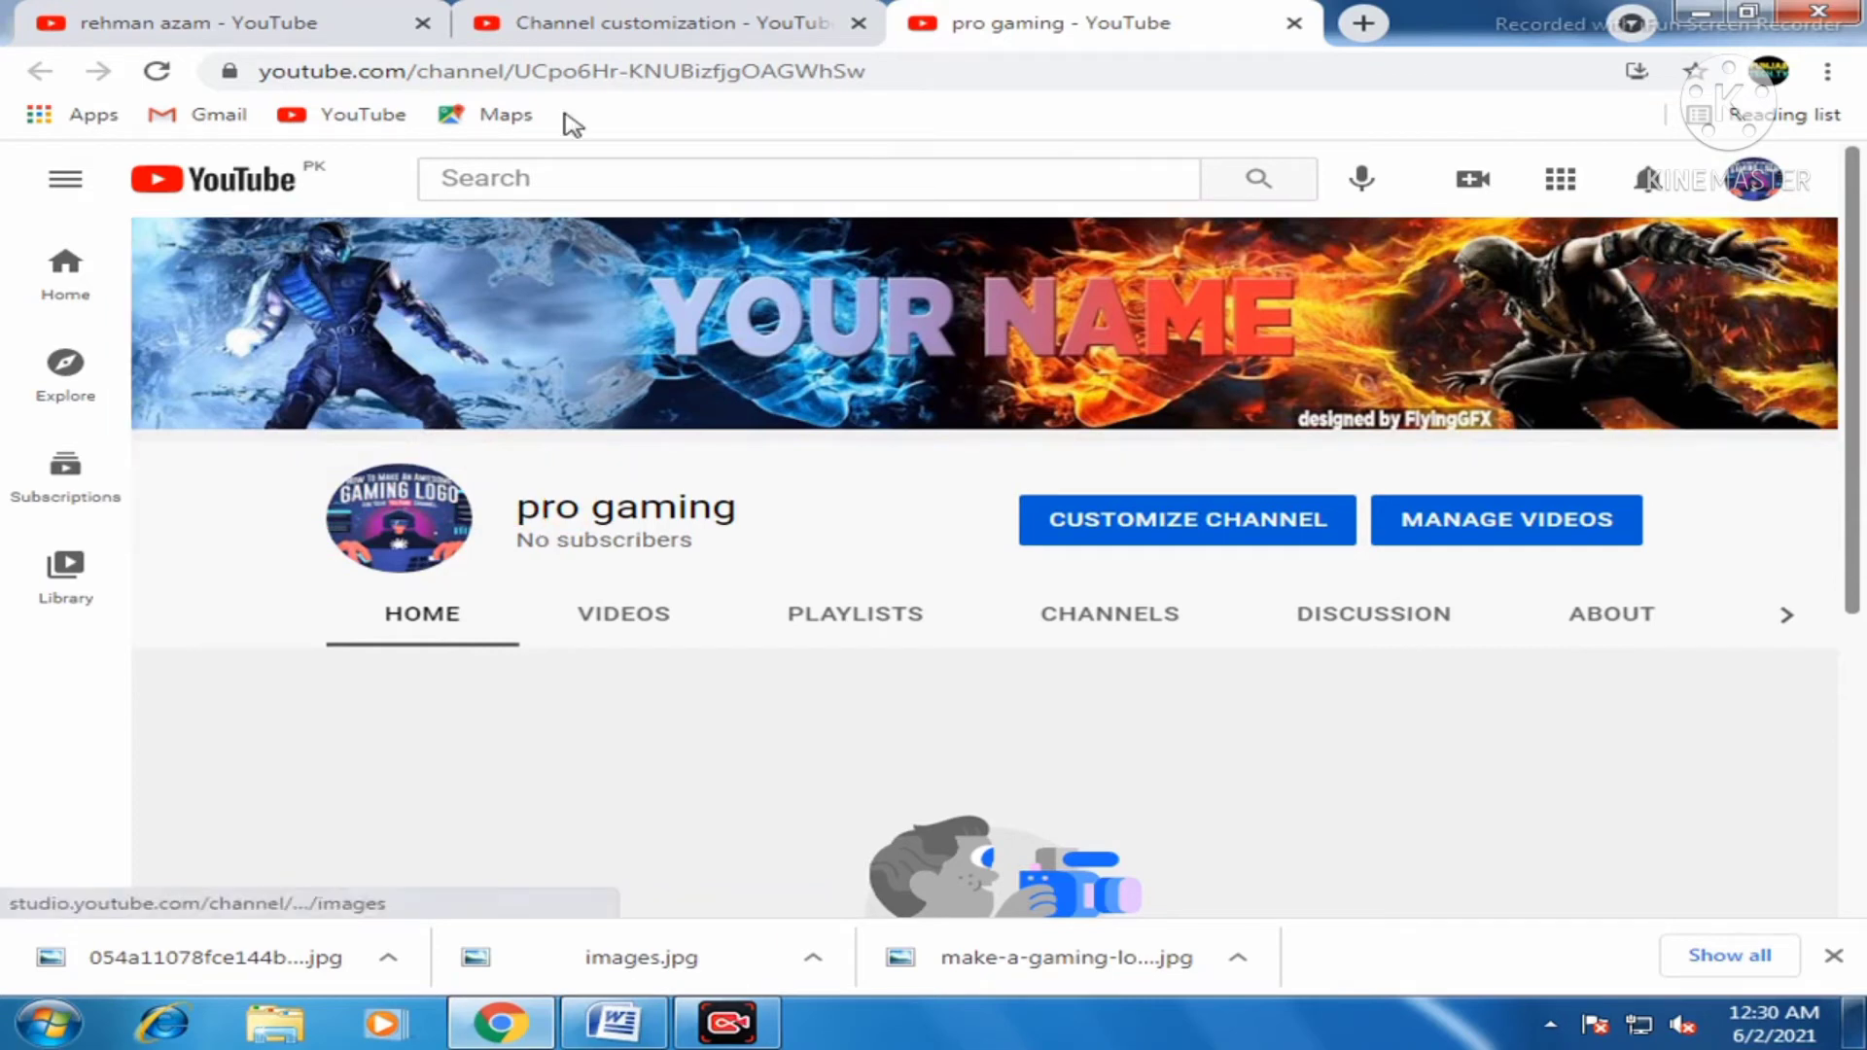
Step: Review the profile picture and banner sections in Branding, then close the live channel tab
{"action": "left_click", "coordinate": [596, 29]}
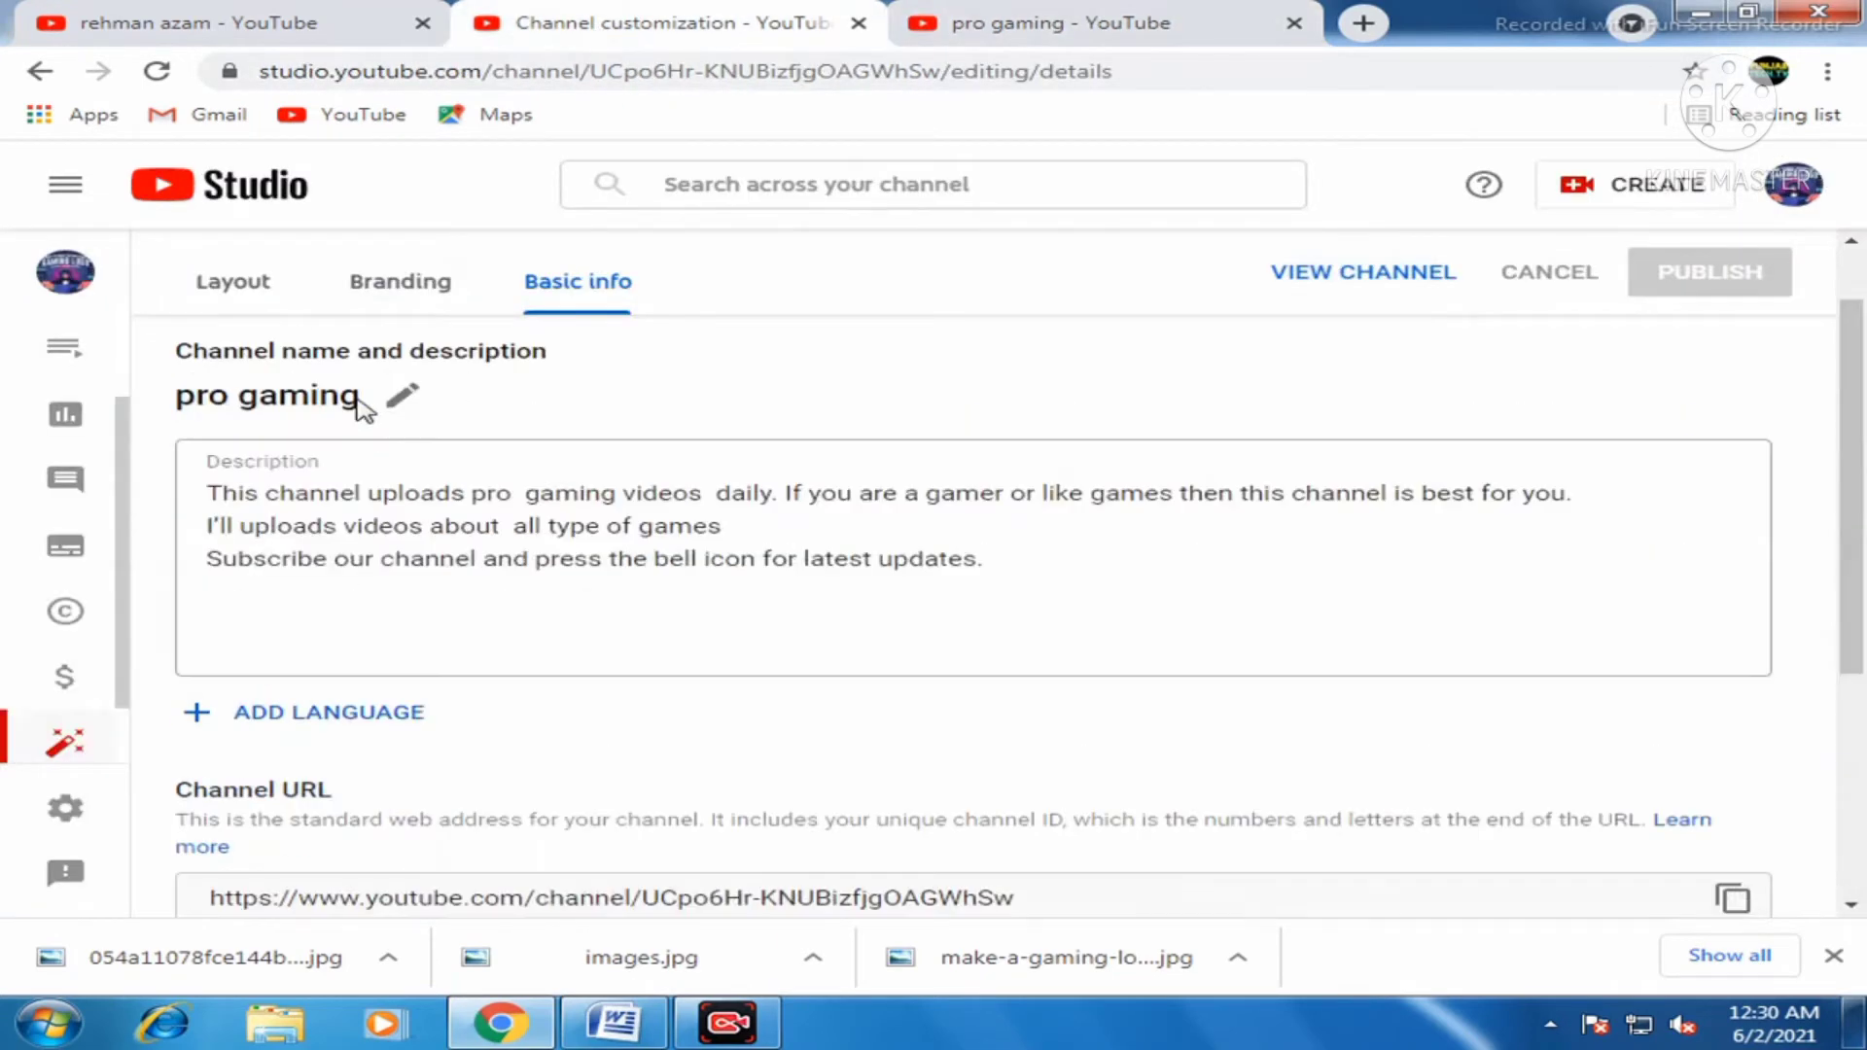
{"action": "scroll", "coordinate": [336, 583], "scroll_direction": "up", "scroll_amount": 5}
{"action": "left_click", "coordinate": [442, 370]}
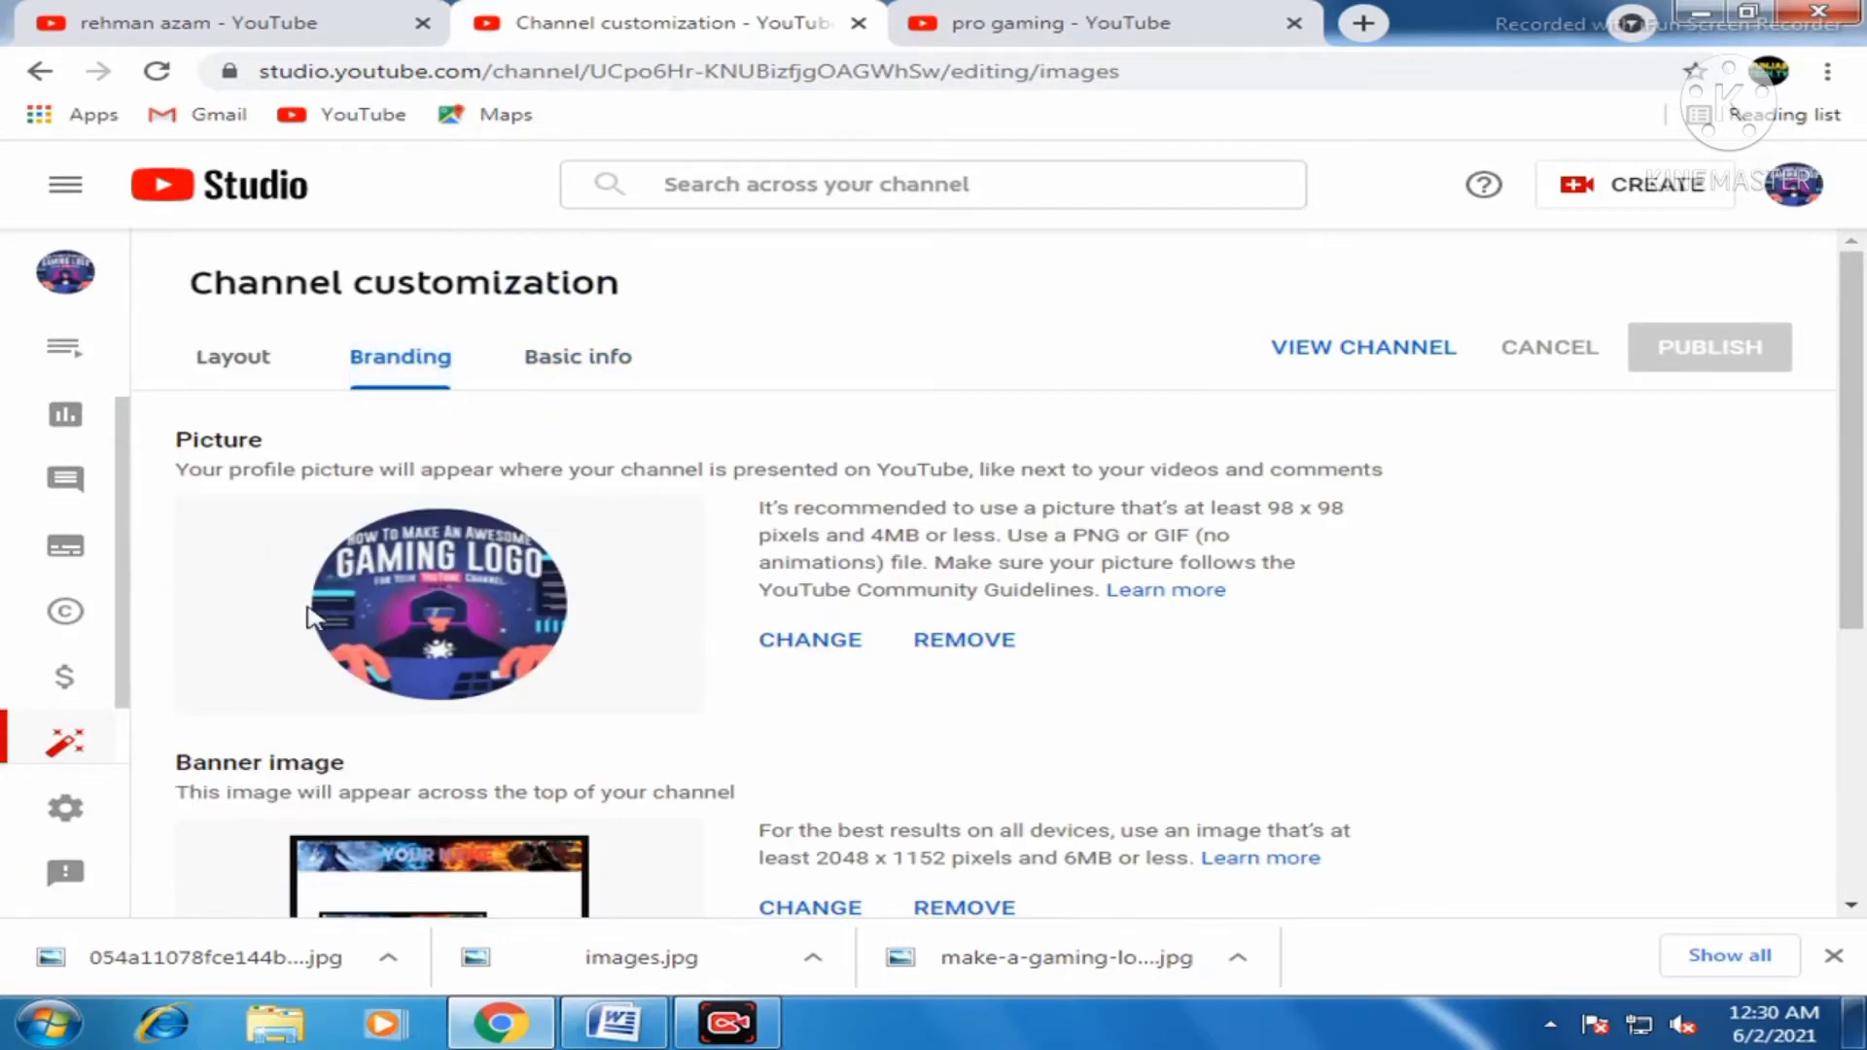
{"action": "mouse_move", "coordinate": [226, 473]}
{"action": "left_mouse_down"}
{"action": "mouse_move", "coordinate": [1148, 704]}
{"action": "mouse_move", "coordinate": [1299, 694]}
{"action": "left_mouse_up"}
{"action": "scroll", "coordinate": [311, 622], "scroll_direction": "down", "scroll_amount": 4}
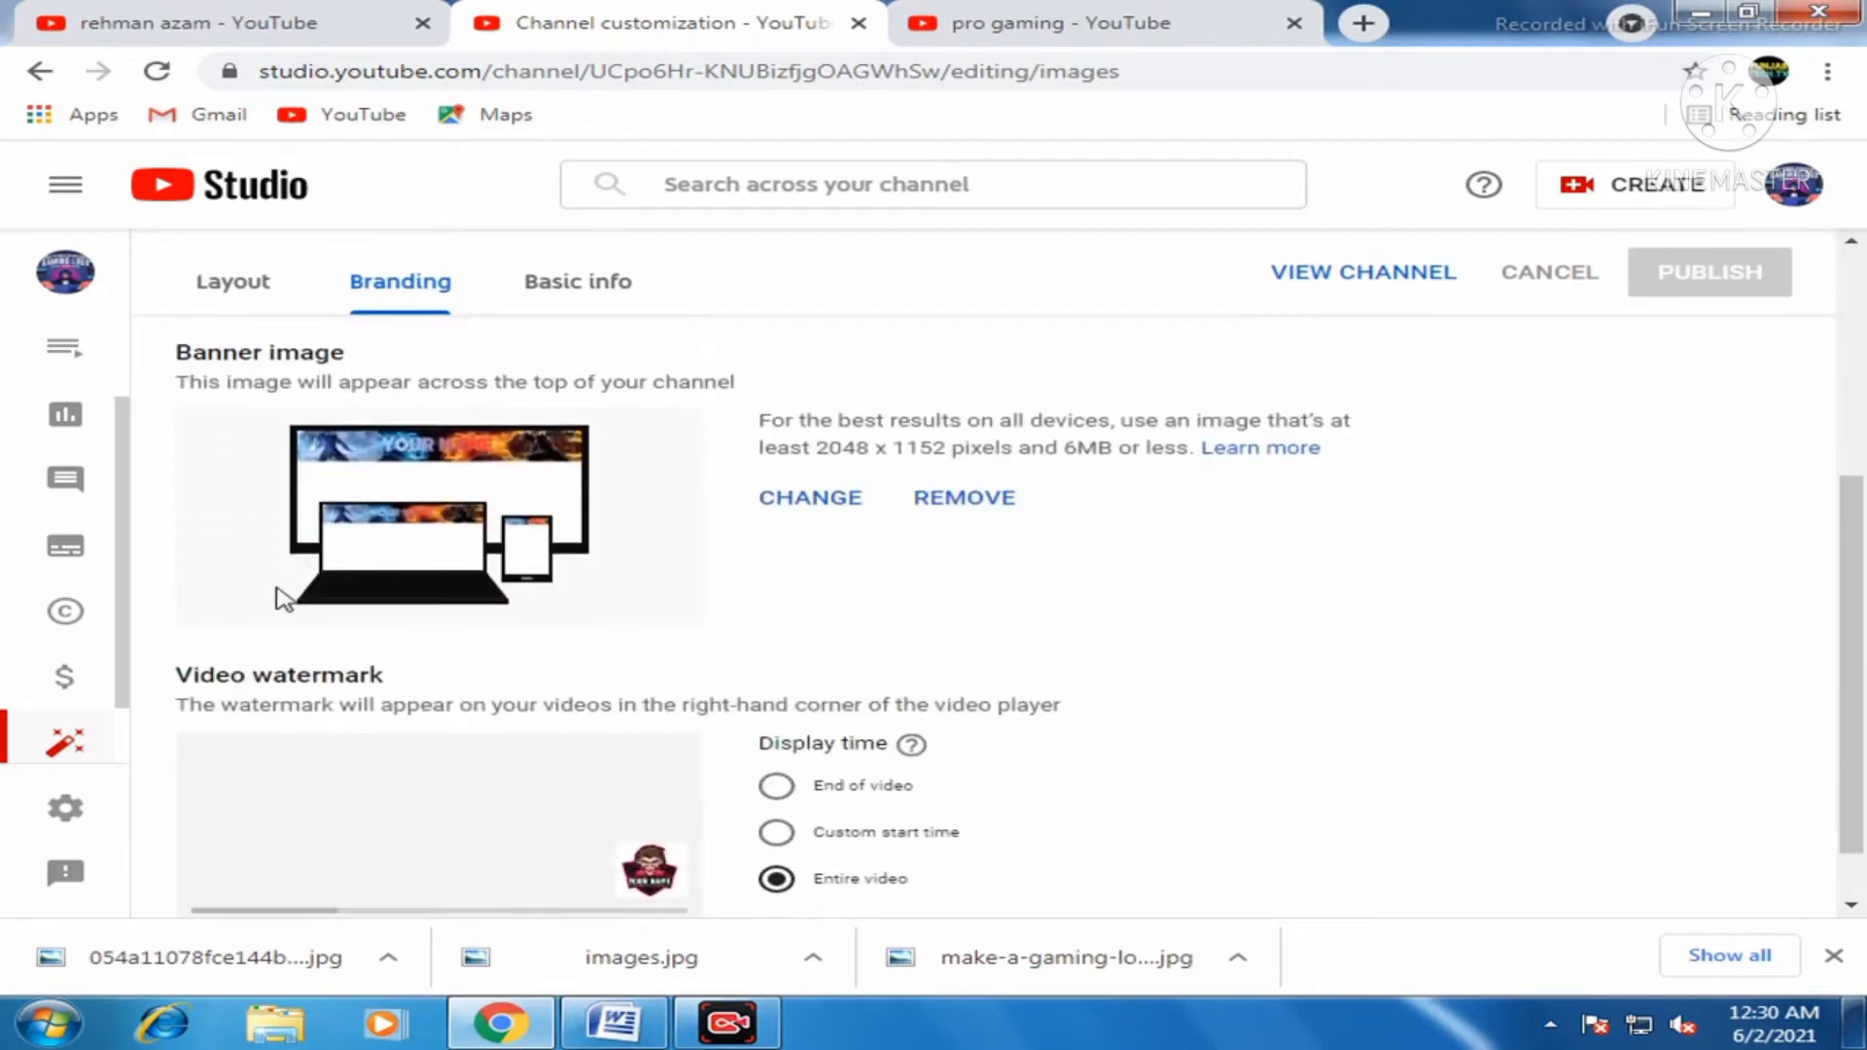
{"action": "mouse_move", "coordinate": [162, 389]}
{"action": "left_mouse_down"}
{"action": "mouse_move", "coordinate": [700, 574]}
{"action": "mouse_move", "coordinate": [1430, 611]}
{"action": "left_mouse_up"}
{"action": "left_click", "coordinate": [978, 27]}
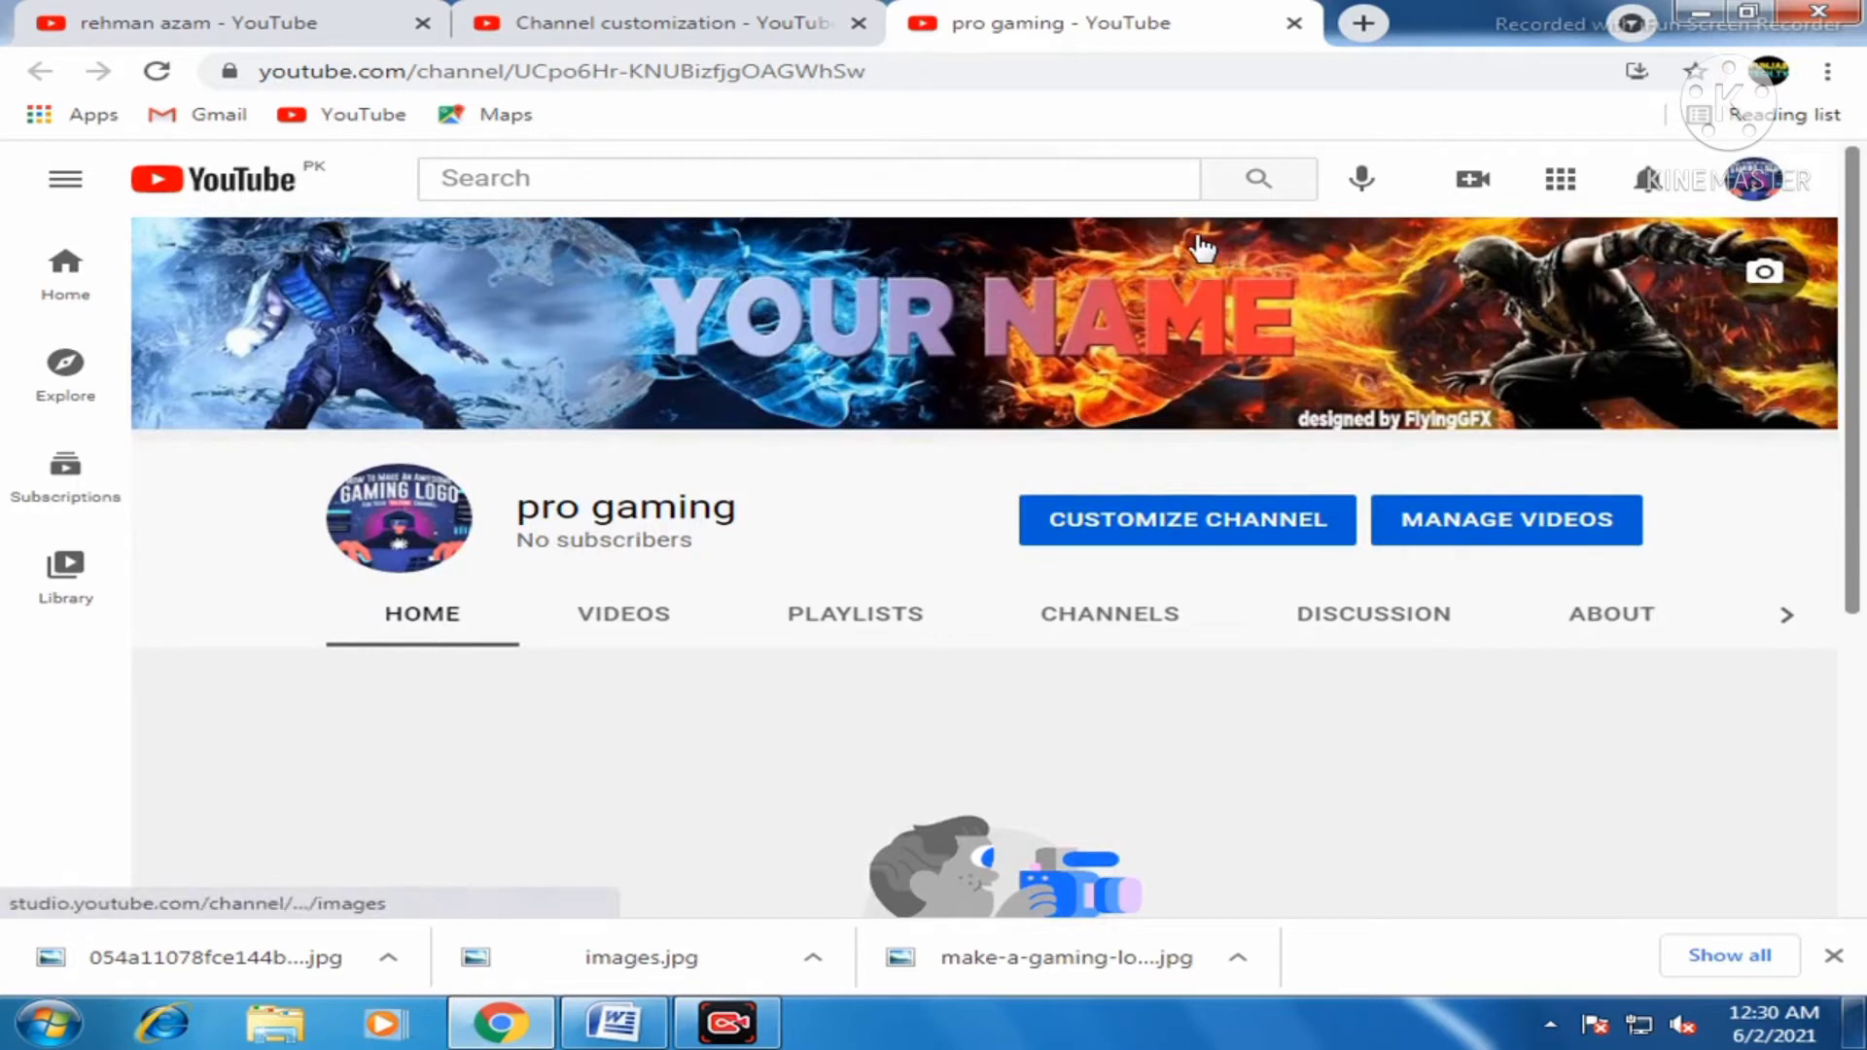
{"action": "left_click", "coordinate": [1293, 23]}
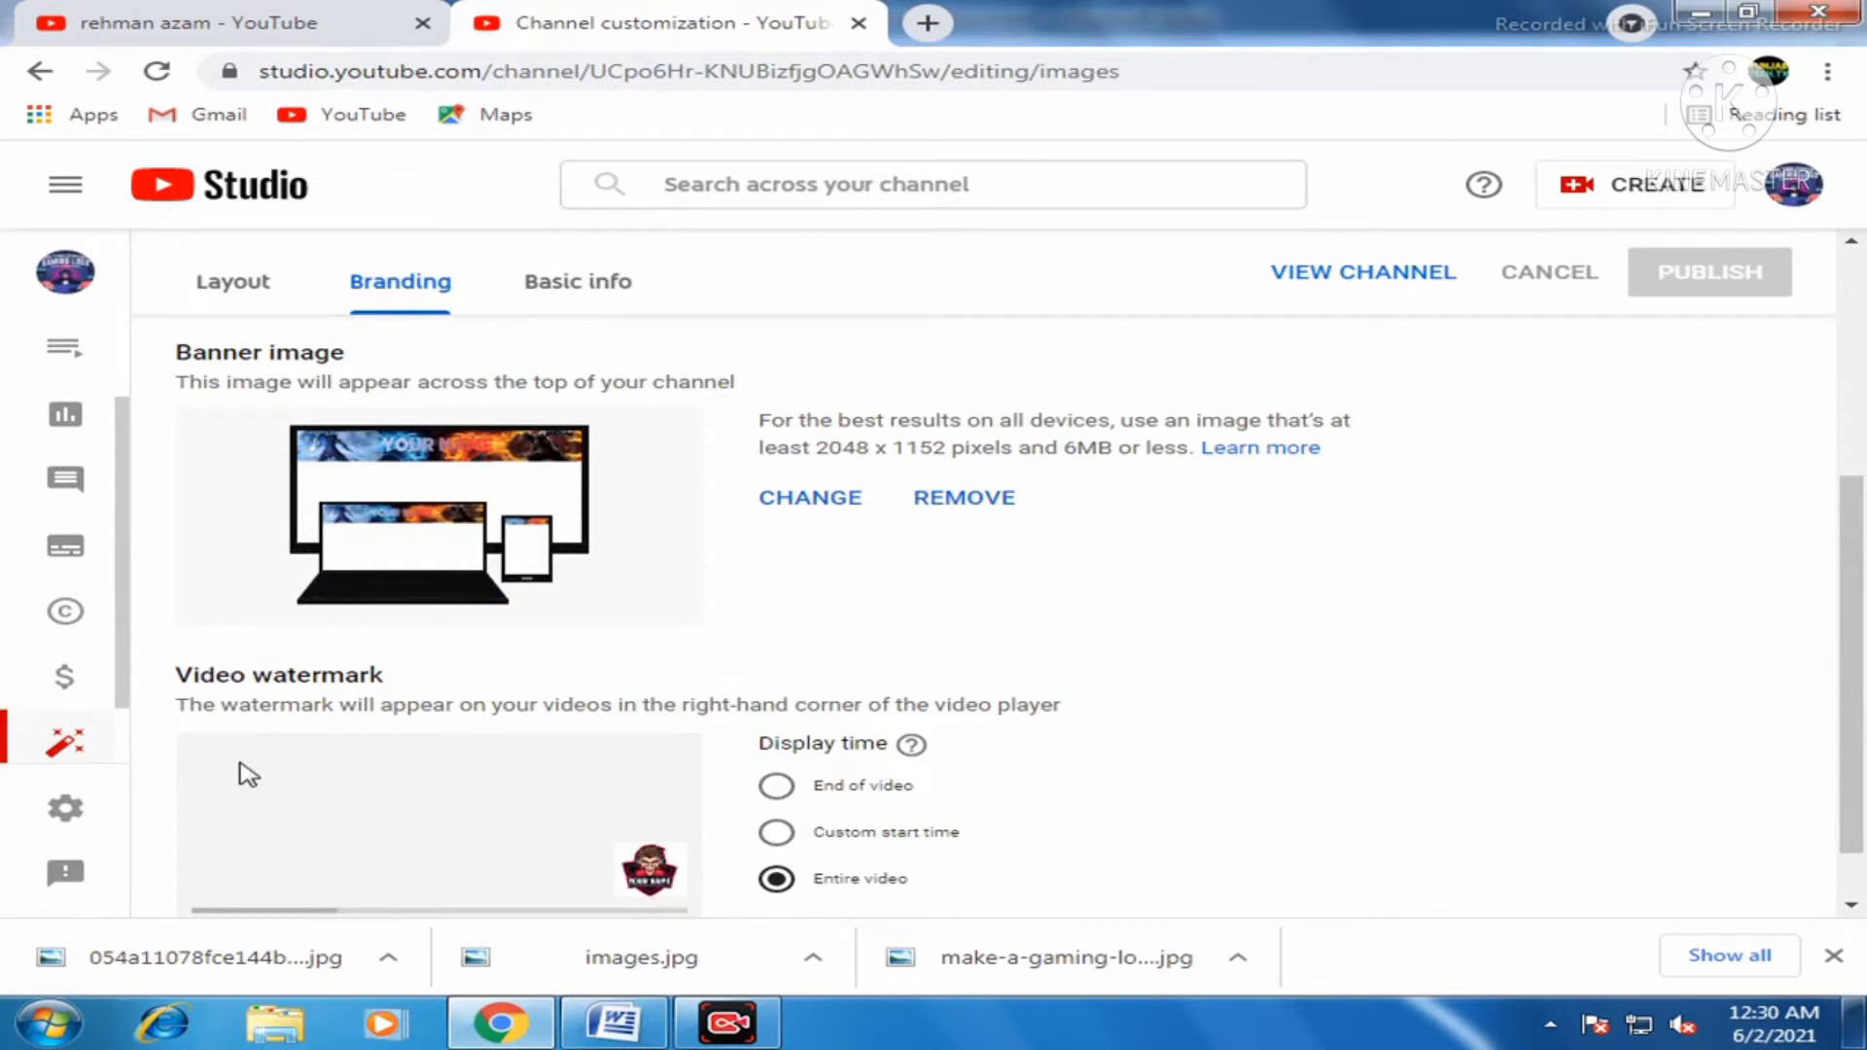
Step: Show the channel Layout page, then open Settings on the General section
{"action": "left_click", "coordinate": [92, 767]}
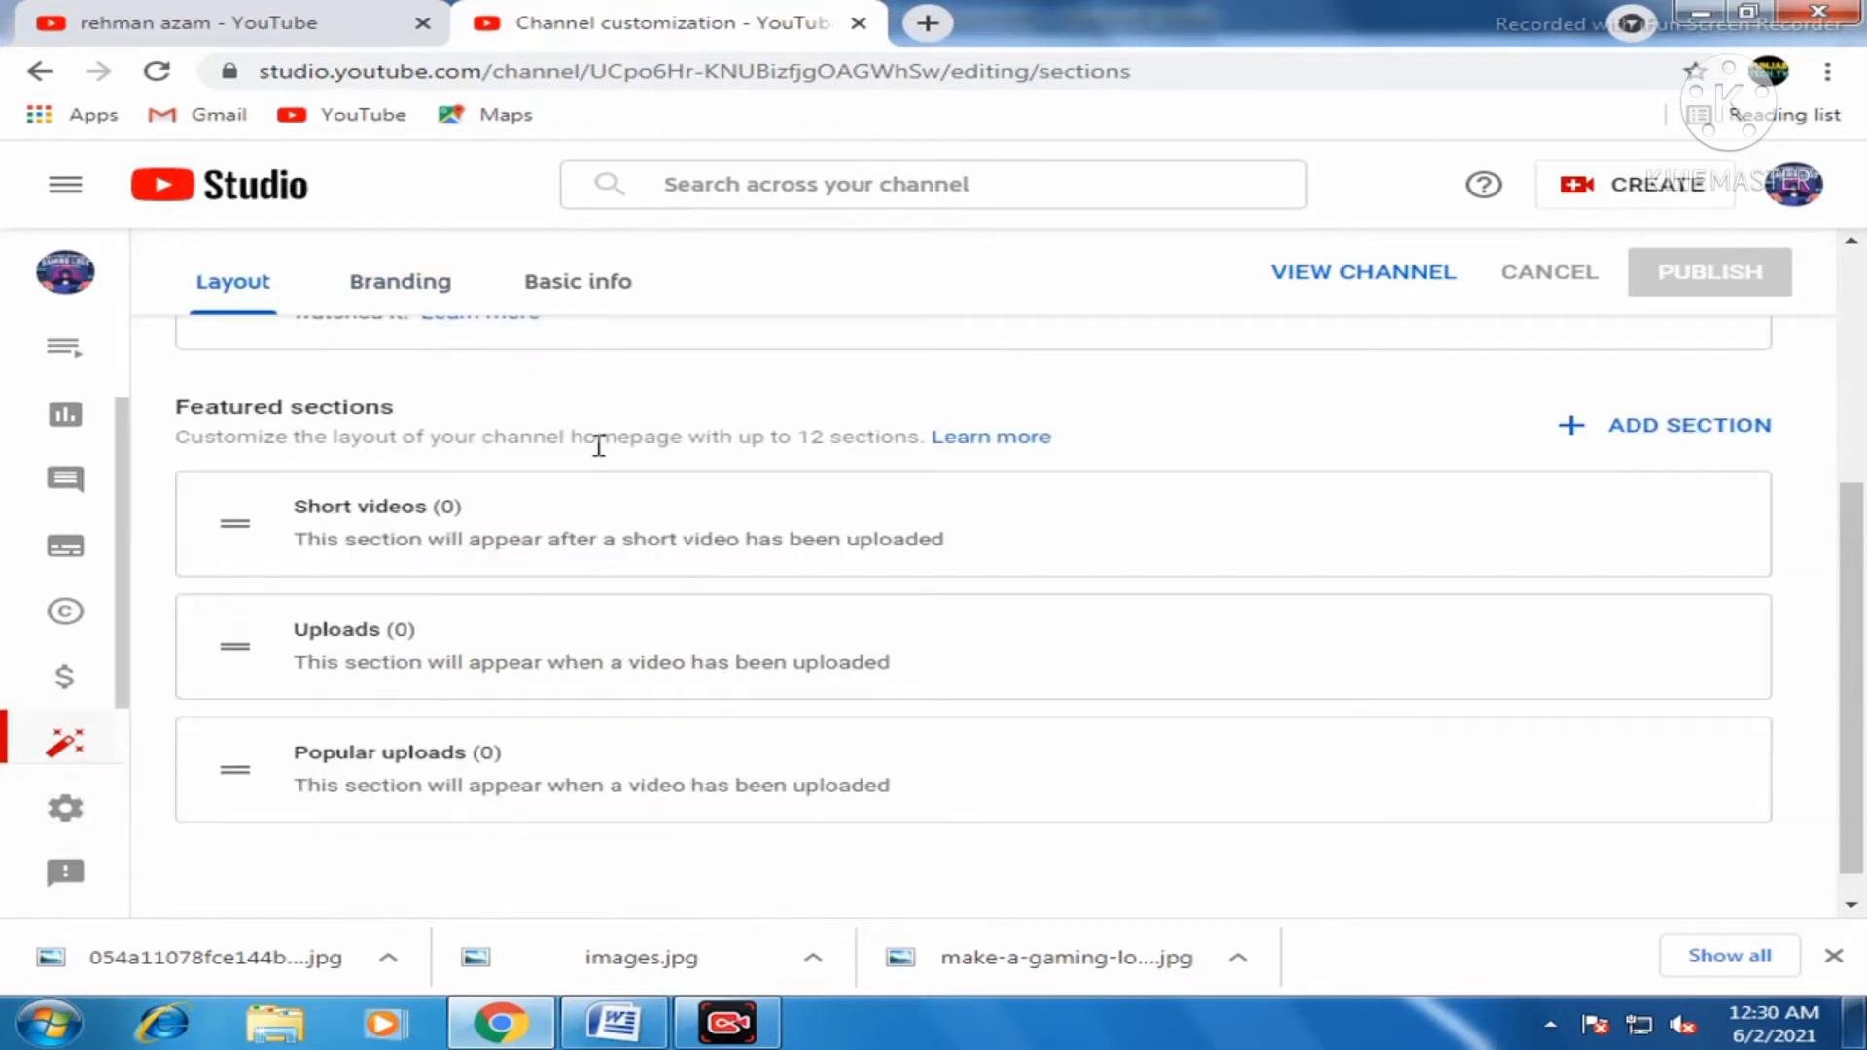
{"action": "left_click", "coordinate": [76, 815]}
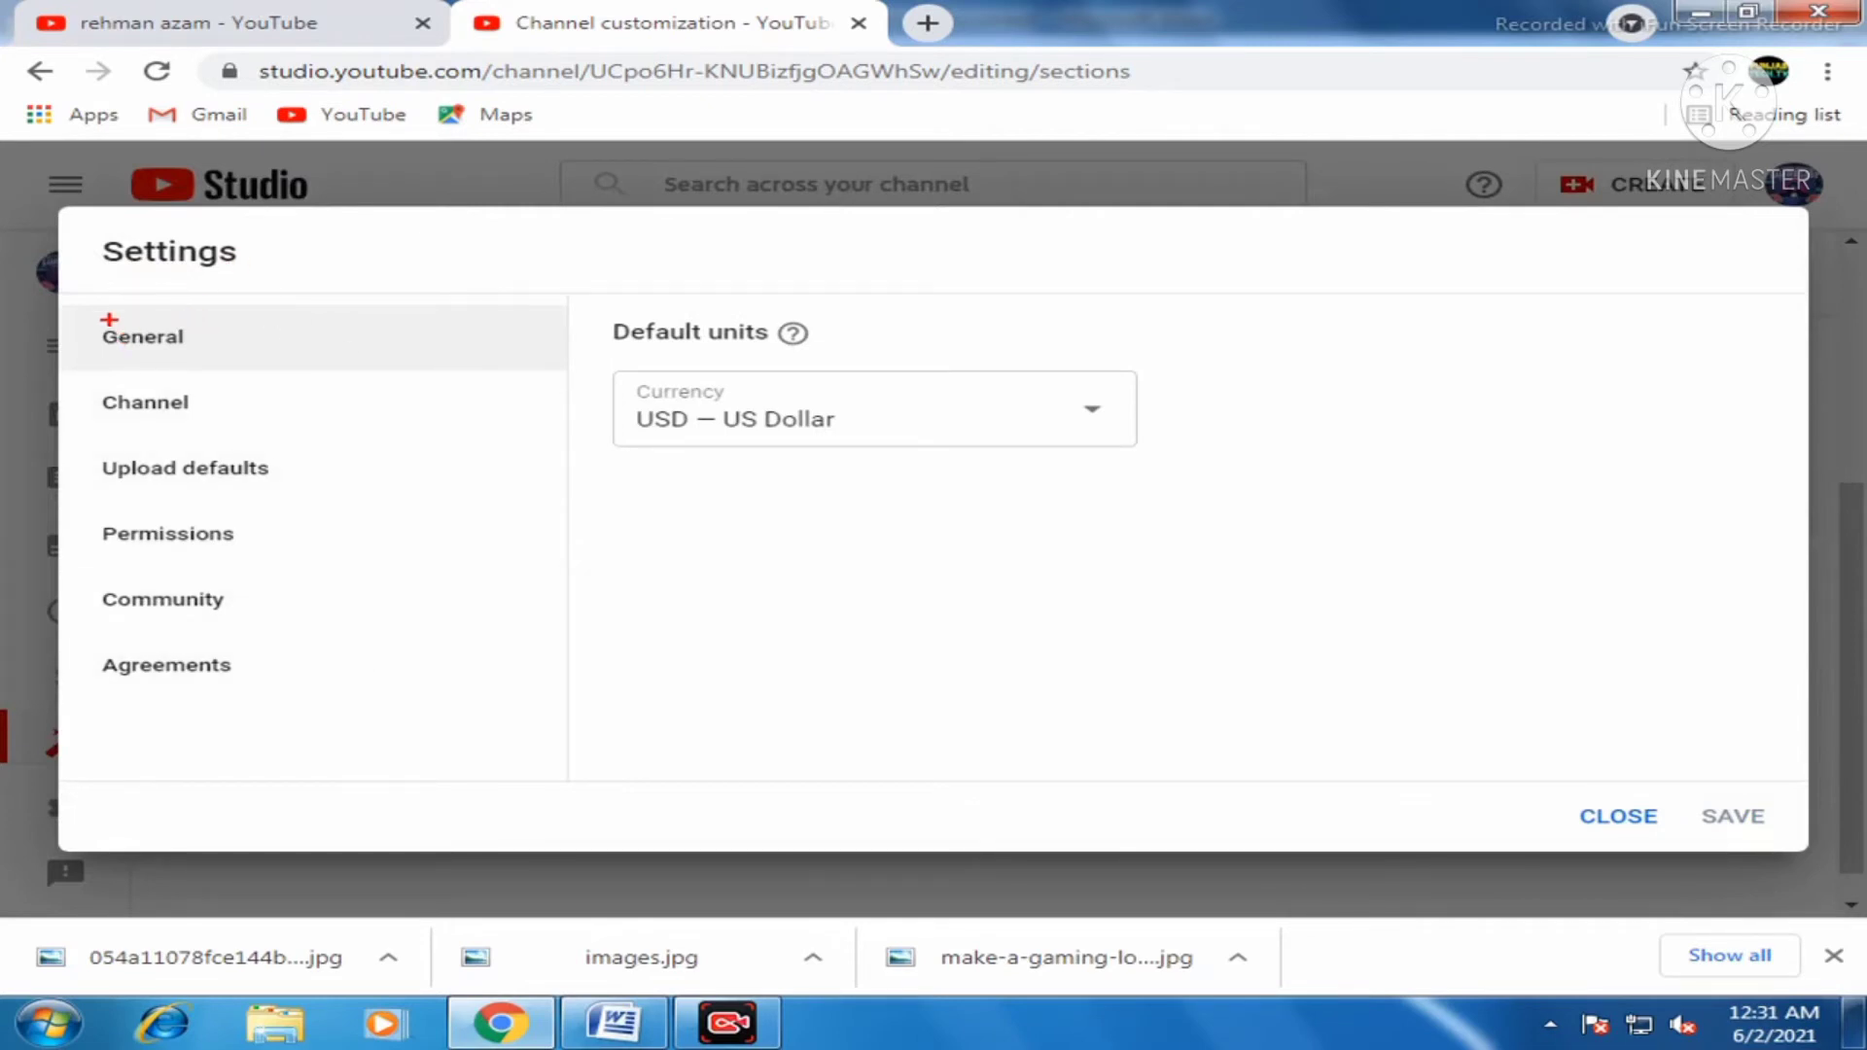
Step: Highlight the General section's USD default currency, then switch to the Channel settings section
{"action": "left_click_drag", "start_coordinate": [63, 322], "coordinate": [408, 381]}
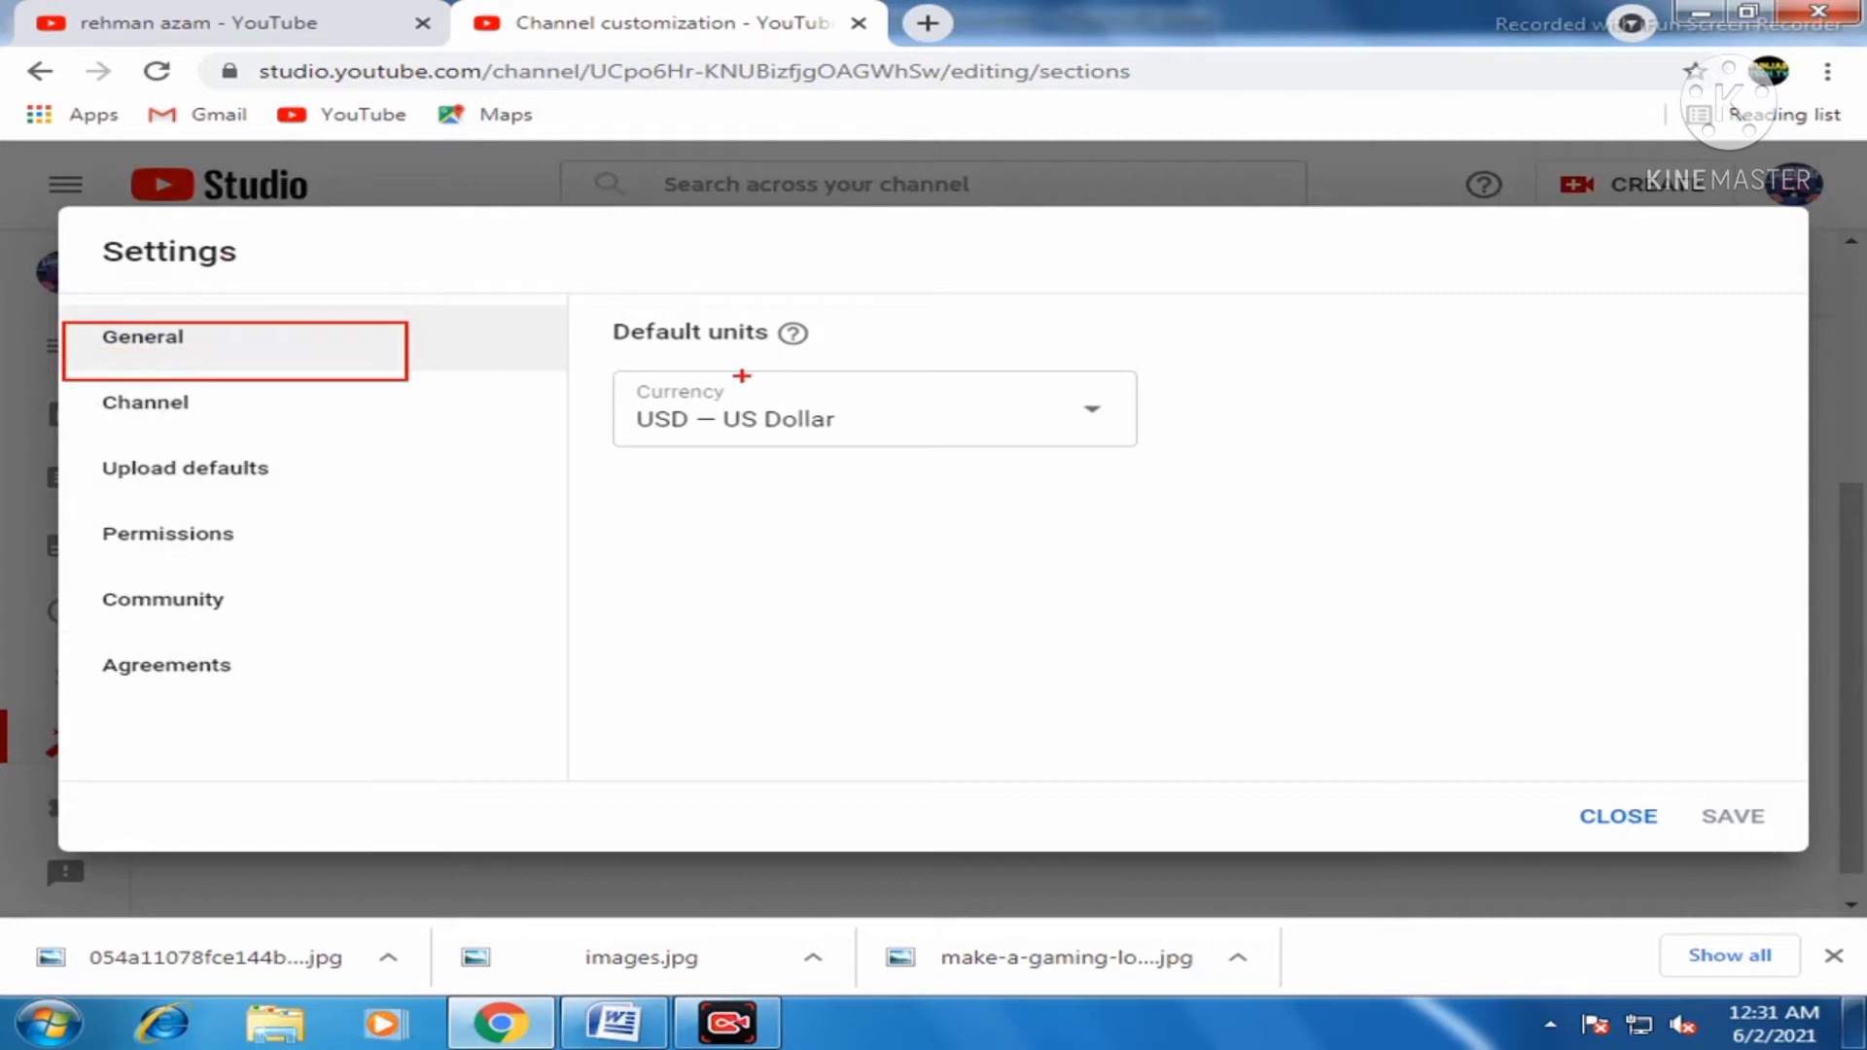
{"action": "mouse_move", "coordinate": [594, 360]}
{"action": "left_mouse_down"}
{"action": "mouse_move", "coordinate": [862, 461]}
{"action": "mouse_move", "coordinate": [1180, 474]}
{"action": "left_mouse_up"}
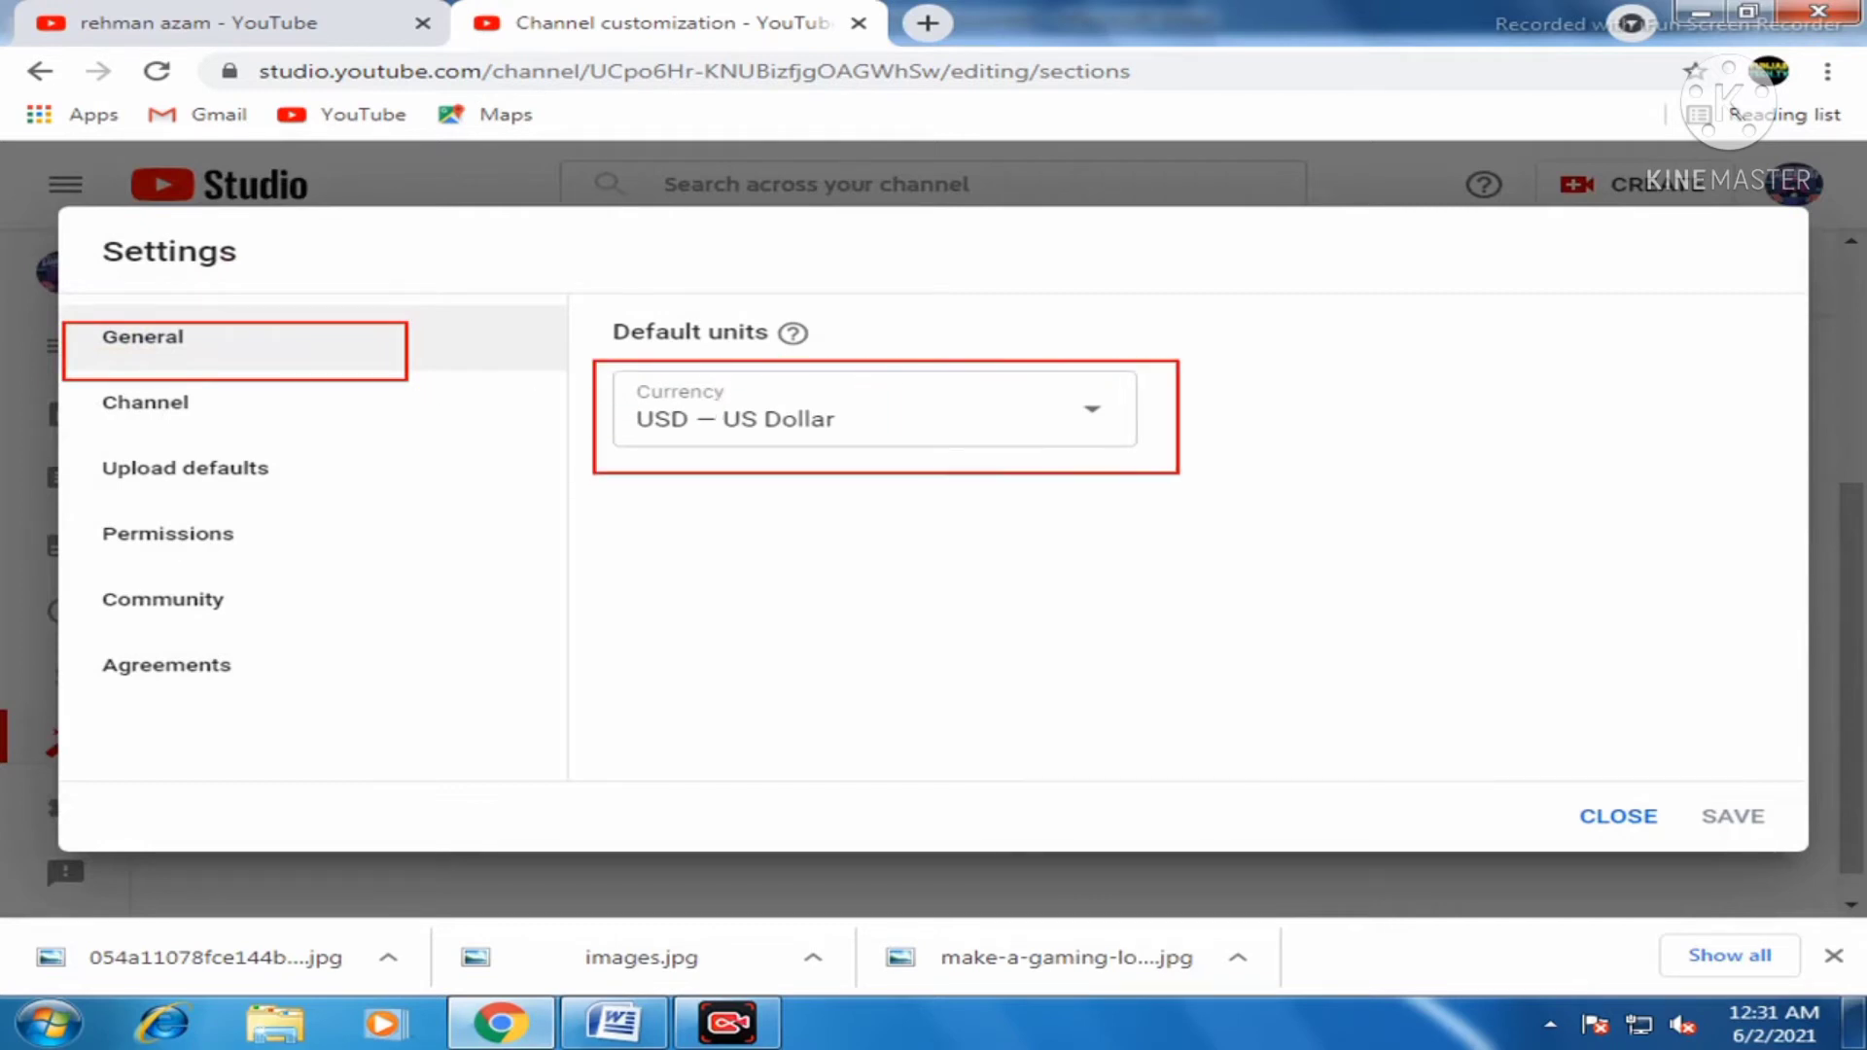
{"action": "key", "text": "Escape"}
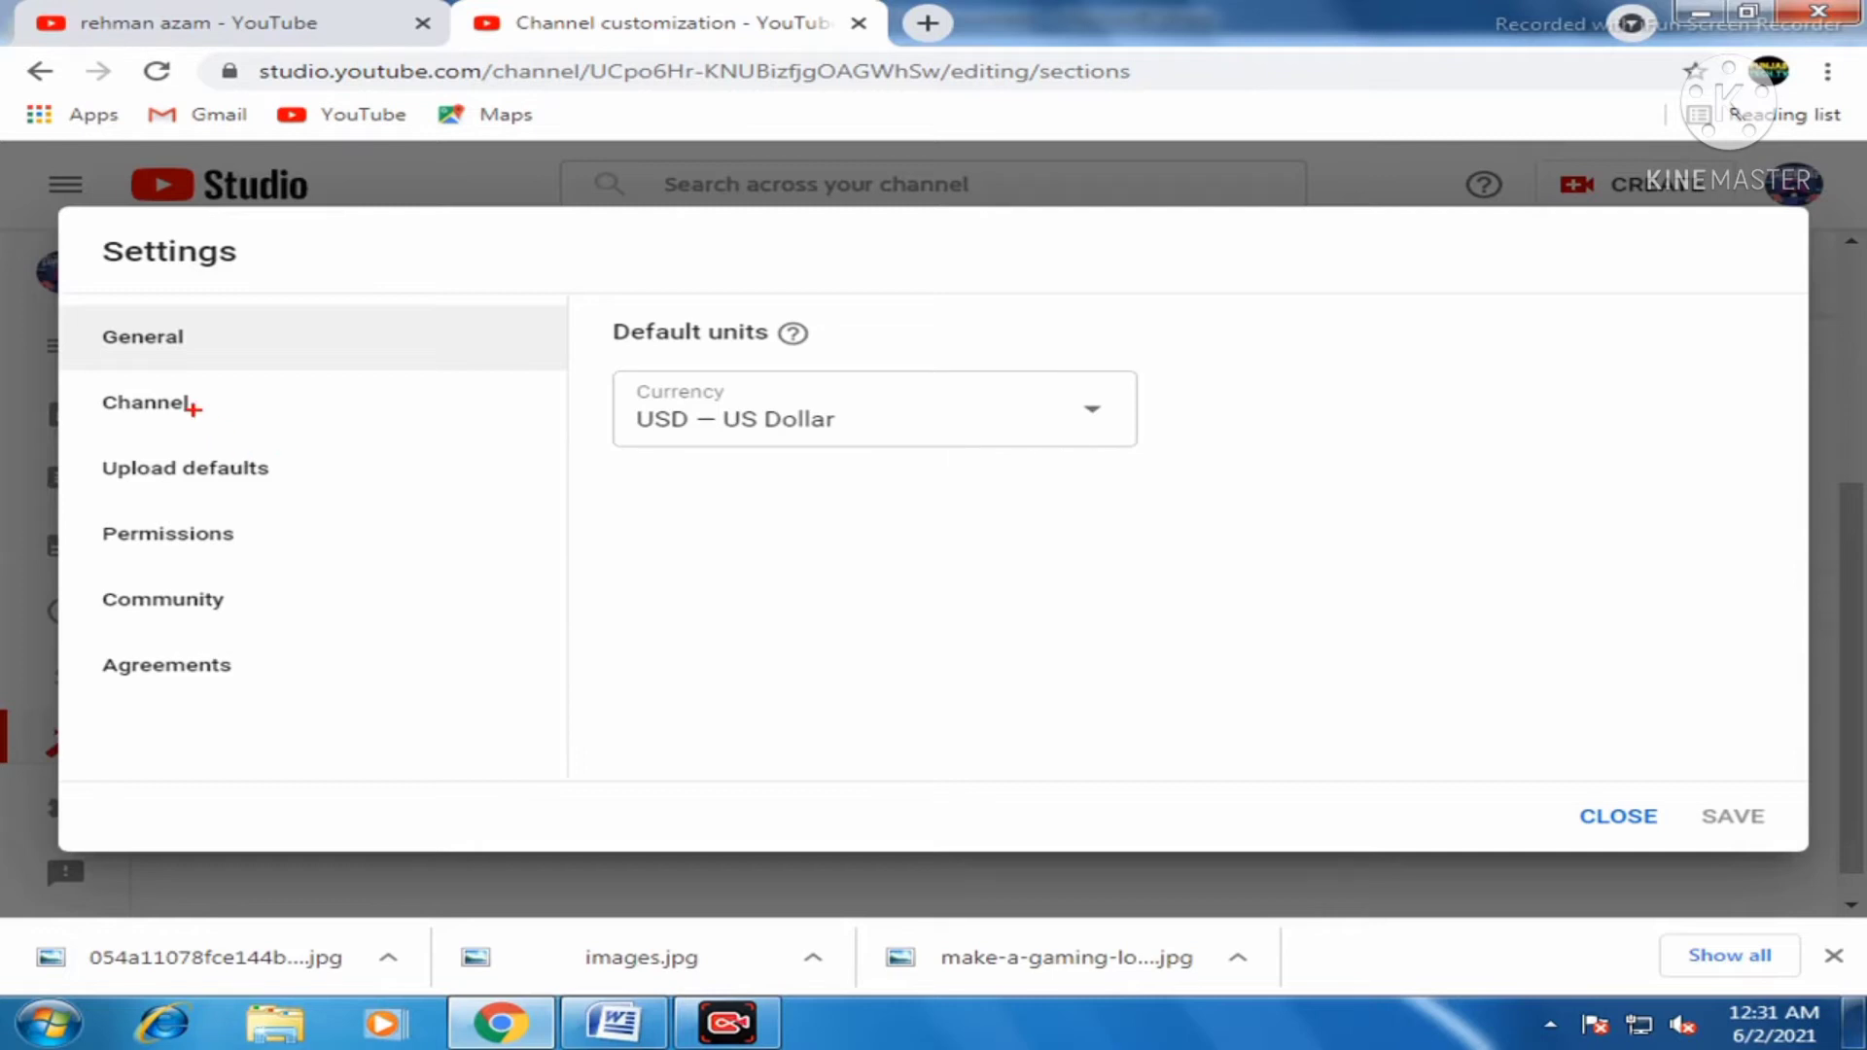
{"action": "left_click_drag", "start_coordinate": [98, 383], "coordinate": [285, 434]}
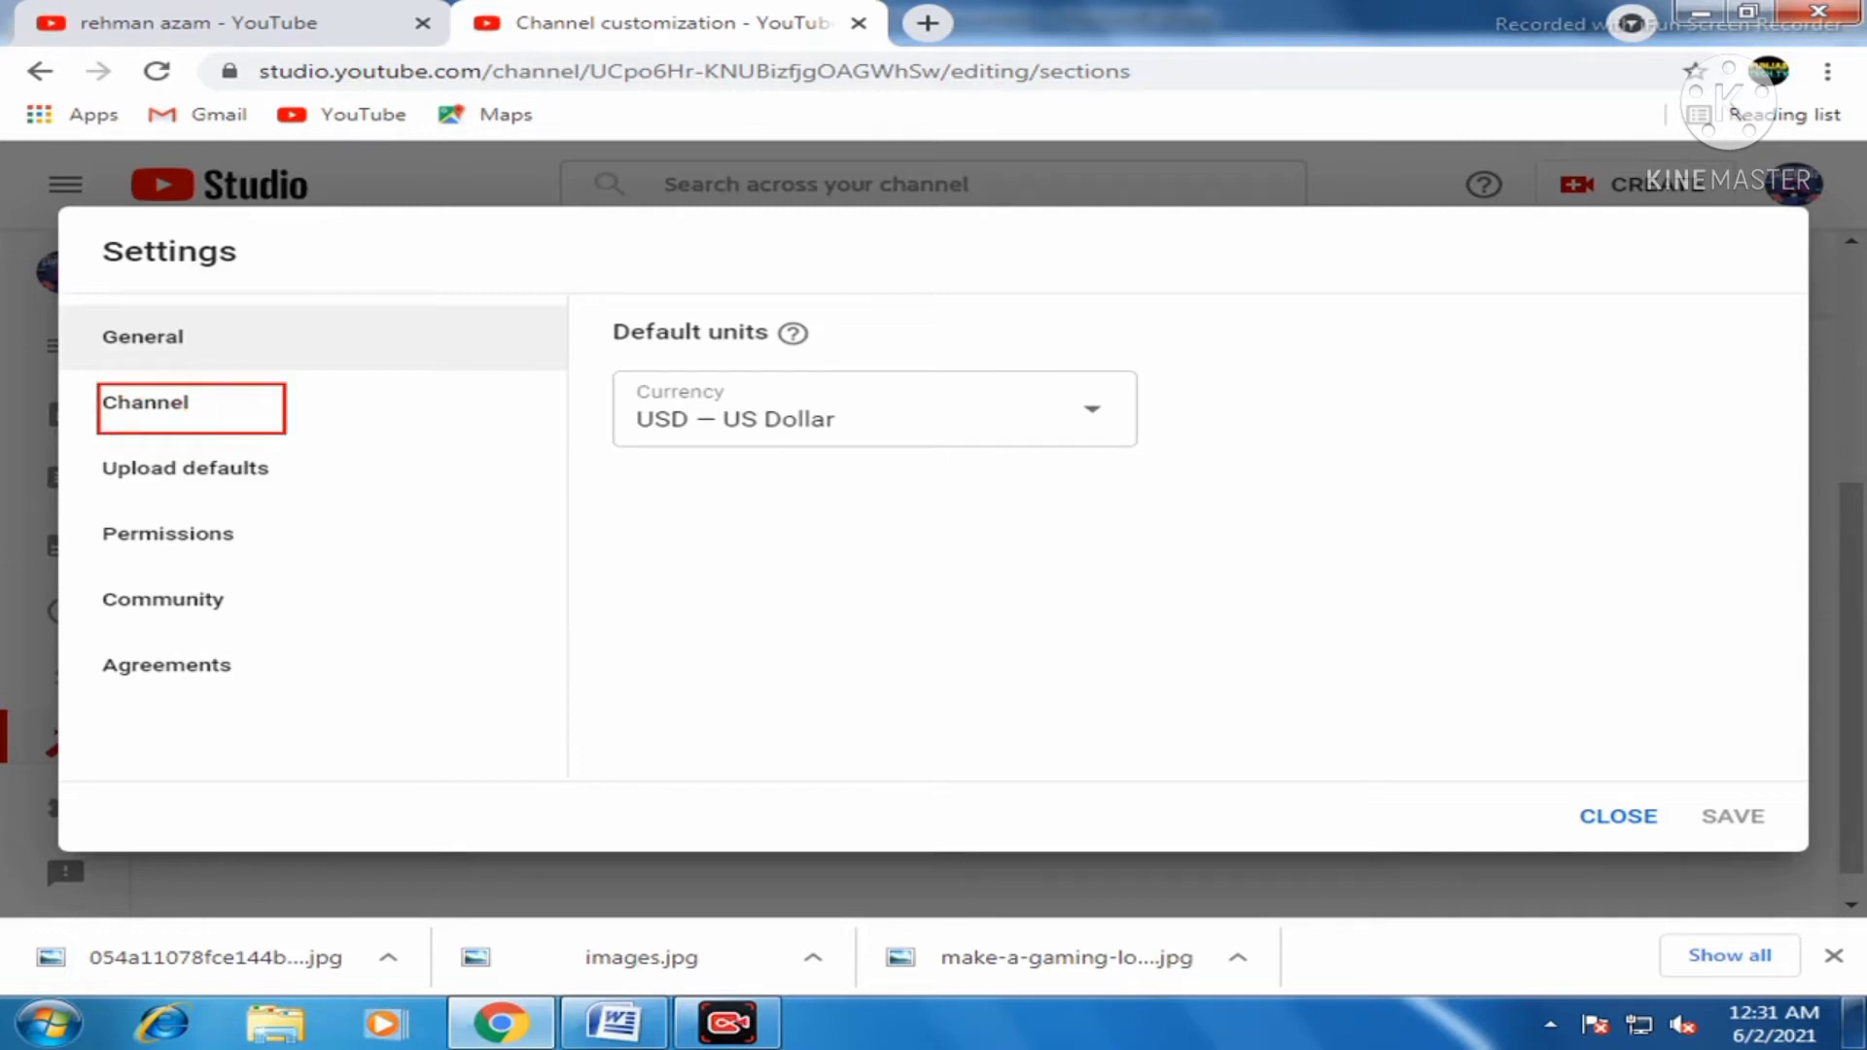
{"action": "left_click", "coordinate": [350, 411]}
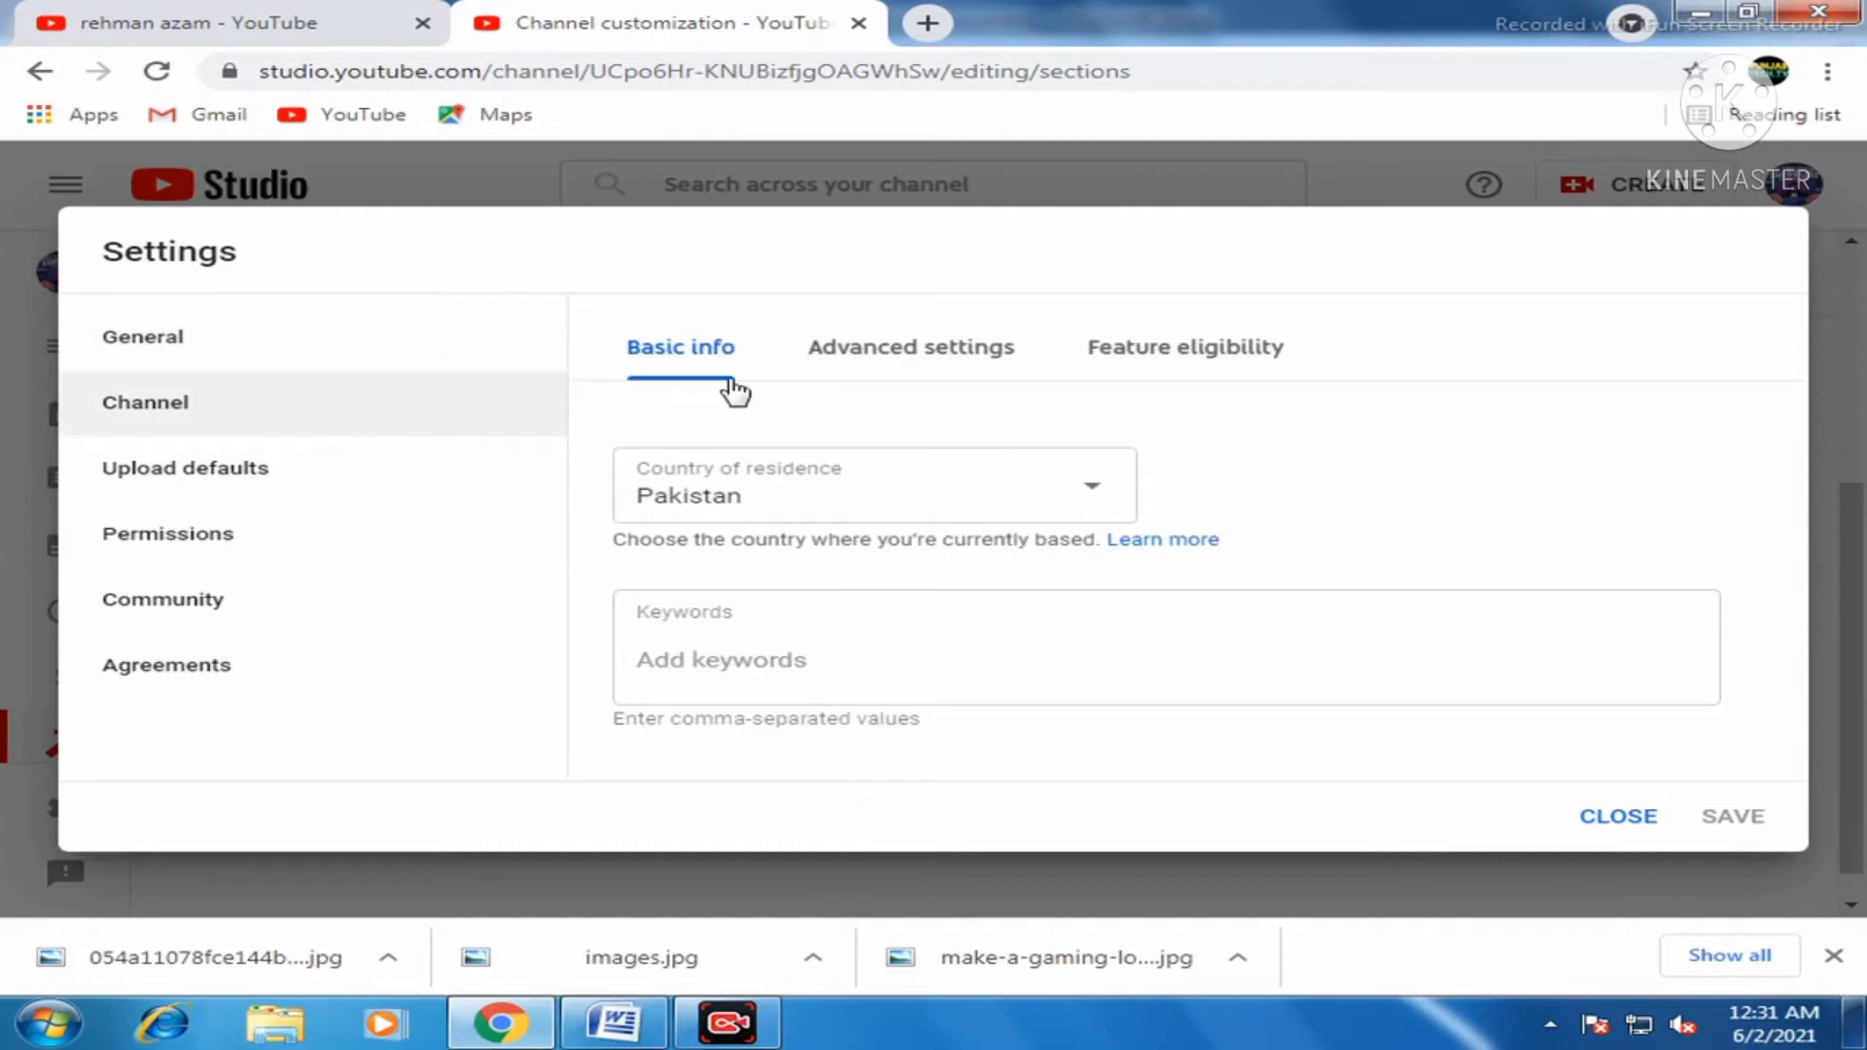
Step: Outline the Basic info, Advanced, Feature eligibility, country of residence and Keywords areas
{"action": "mouse_move", "coordinate": [600, 310]}
{"action": "left_mouse_down"}
{"action": "mouse_move", "coordinate": [630, 346]}
{"action": "mouse_move", "coordinate": [762, 391]}
{"action": "left_mouse_up"}
{"action": "mouse_move", "coordinate": [786, 313]}
{"action": "left_mouse_down"}
{"action": "mouse_move", "coordinate": [954, 376]}
{"action": "mouse_move", "coordinate": [1295, 390]}
{"action": "left_mouse_up"}
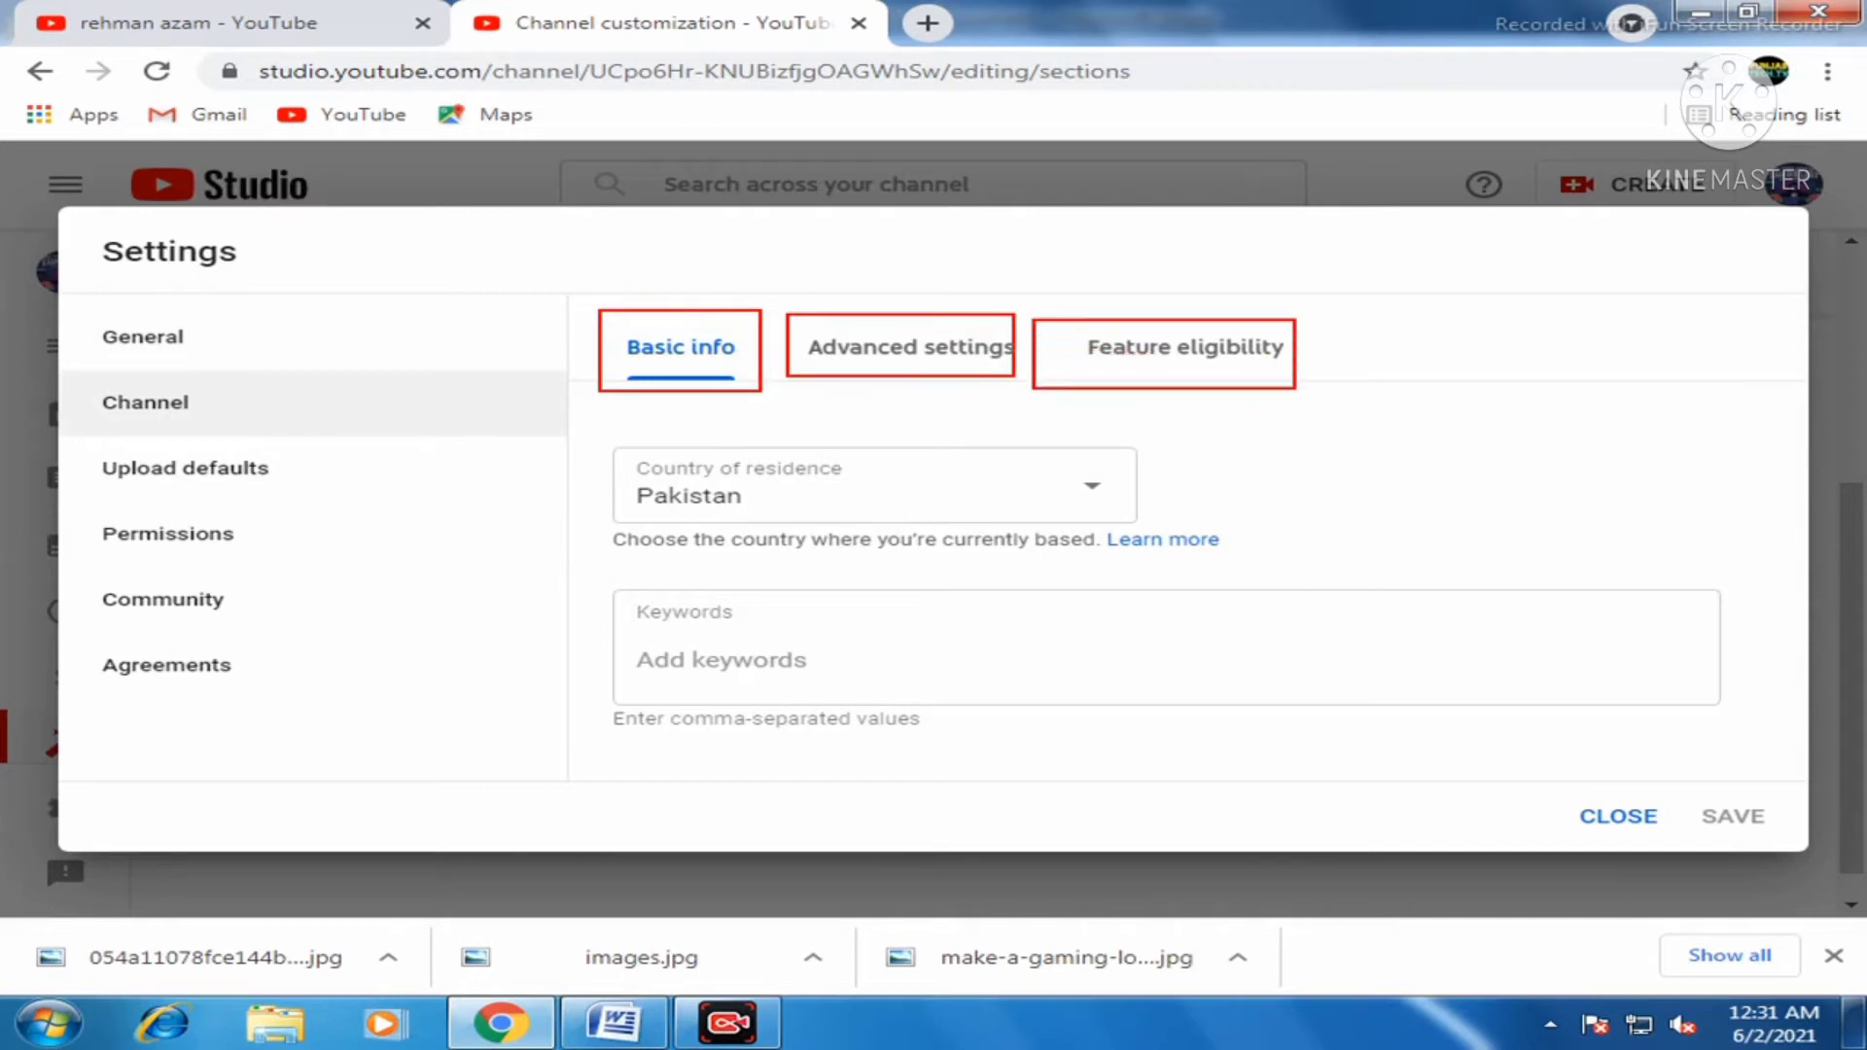
{"action": "key", "text": "Escape"}
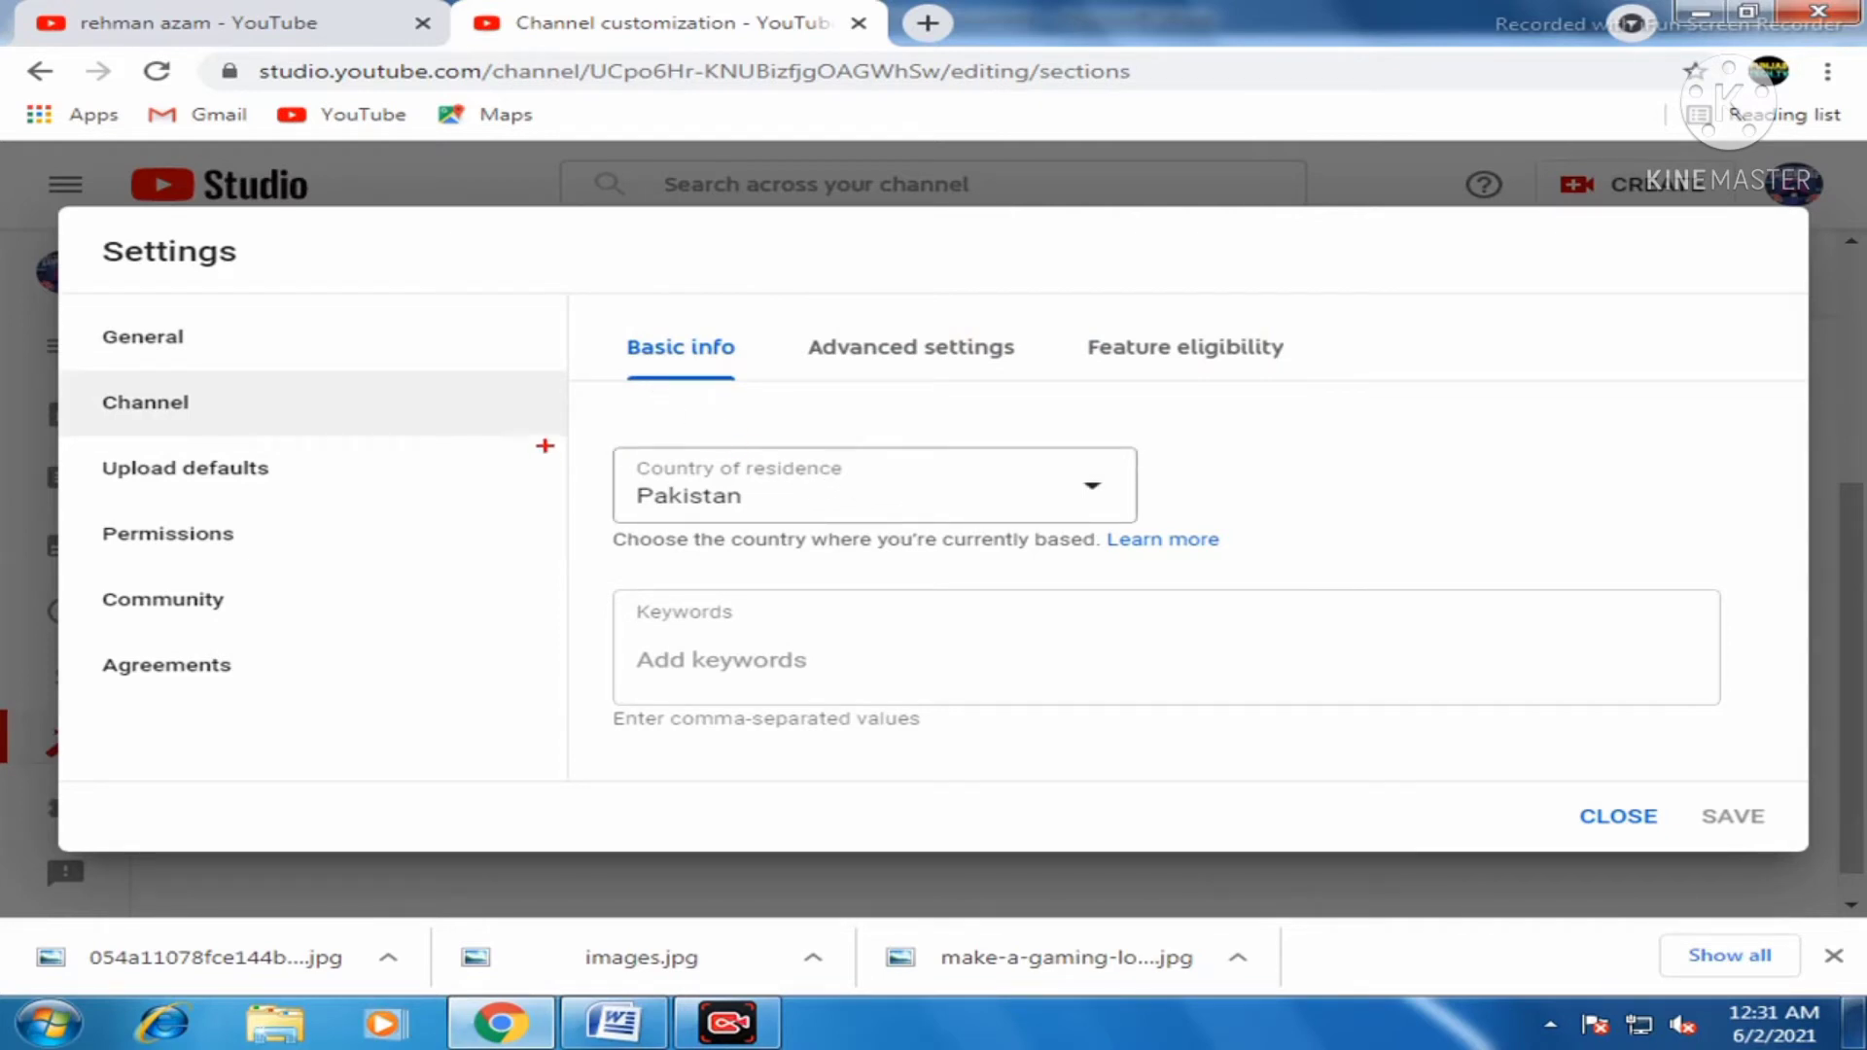
{"action": "left_click_drag", "start_coordinate": [597, 434], "coordinate": [1243, 564]}
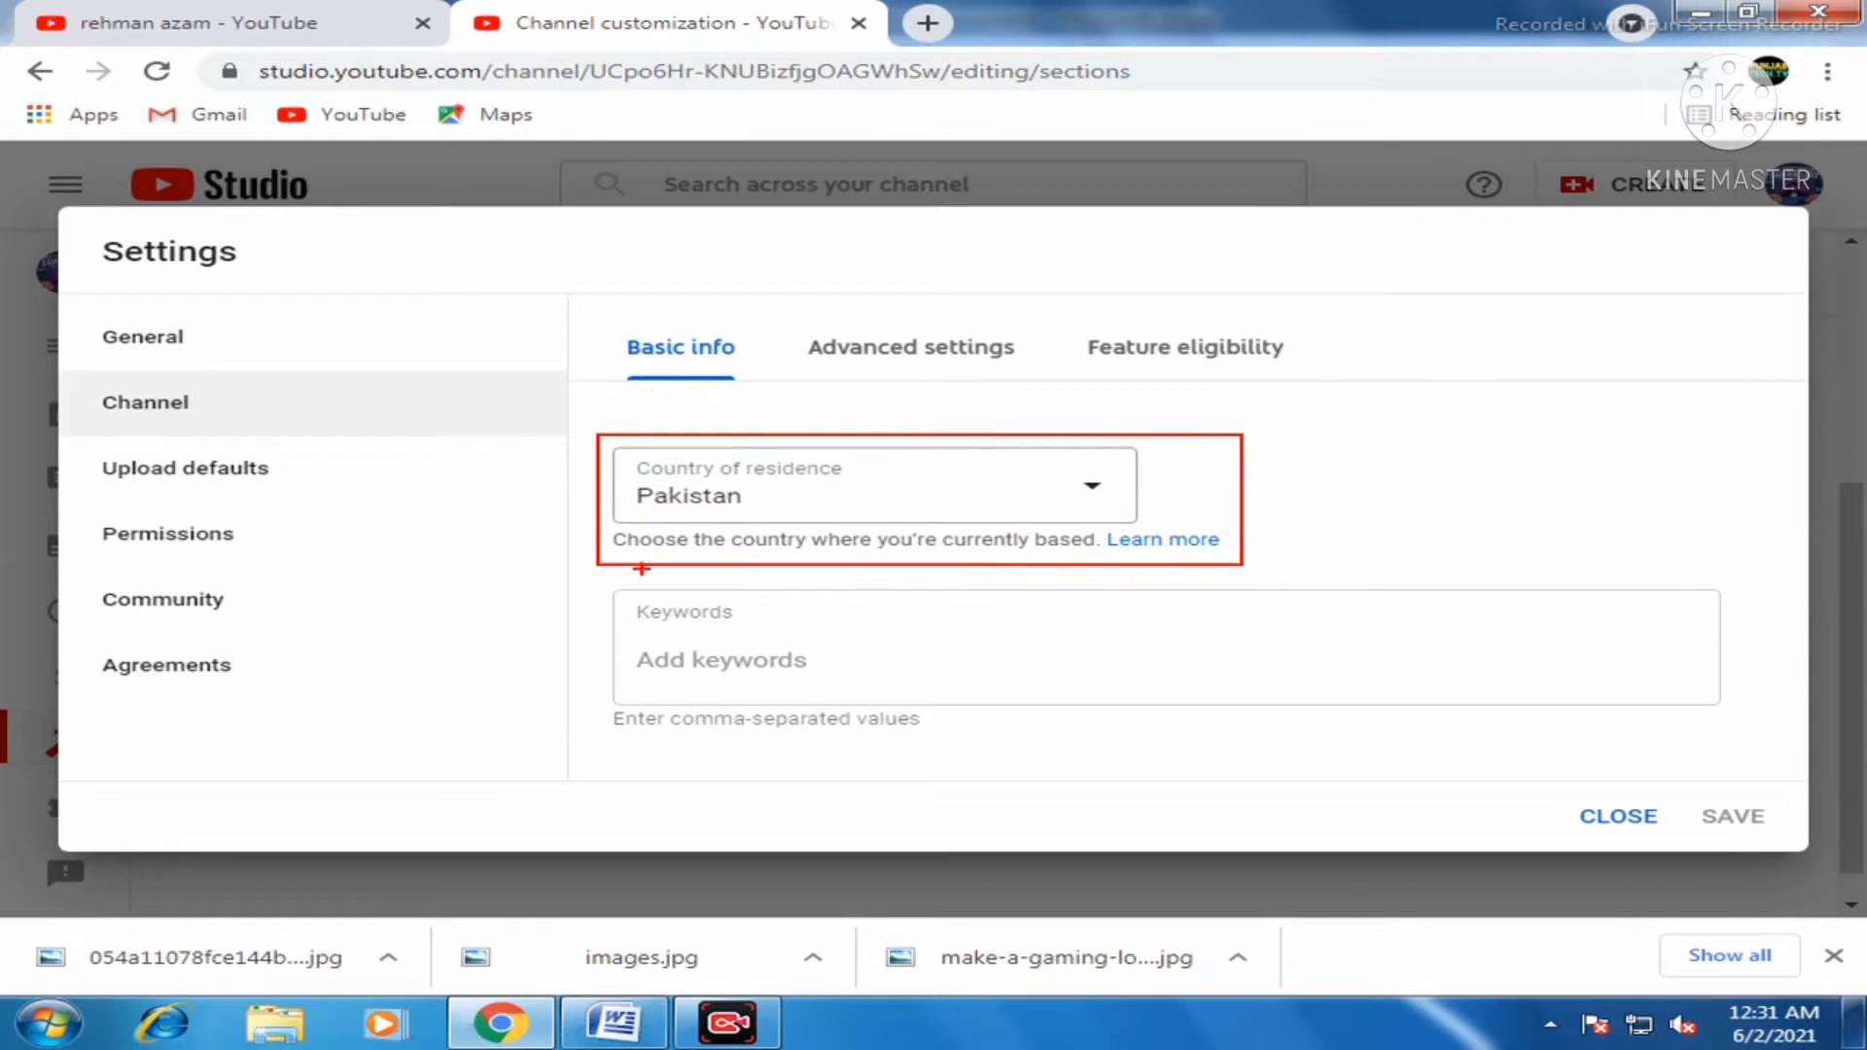
{"action": "mouse_move", "coordinate": [579, 576]}
{"action": "left_mouse_down"}
{"action": "mouse_move", "coordinate": [716, 623]}
{"action": "mouse_move", "coordinate": [1526, 749]}
{"action": "mouse_move", "coordinate": [1757, 741]}
{"action": "left_mouse_up"}
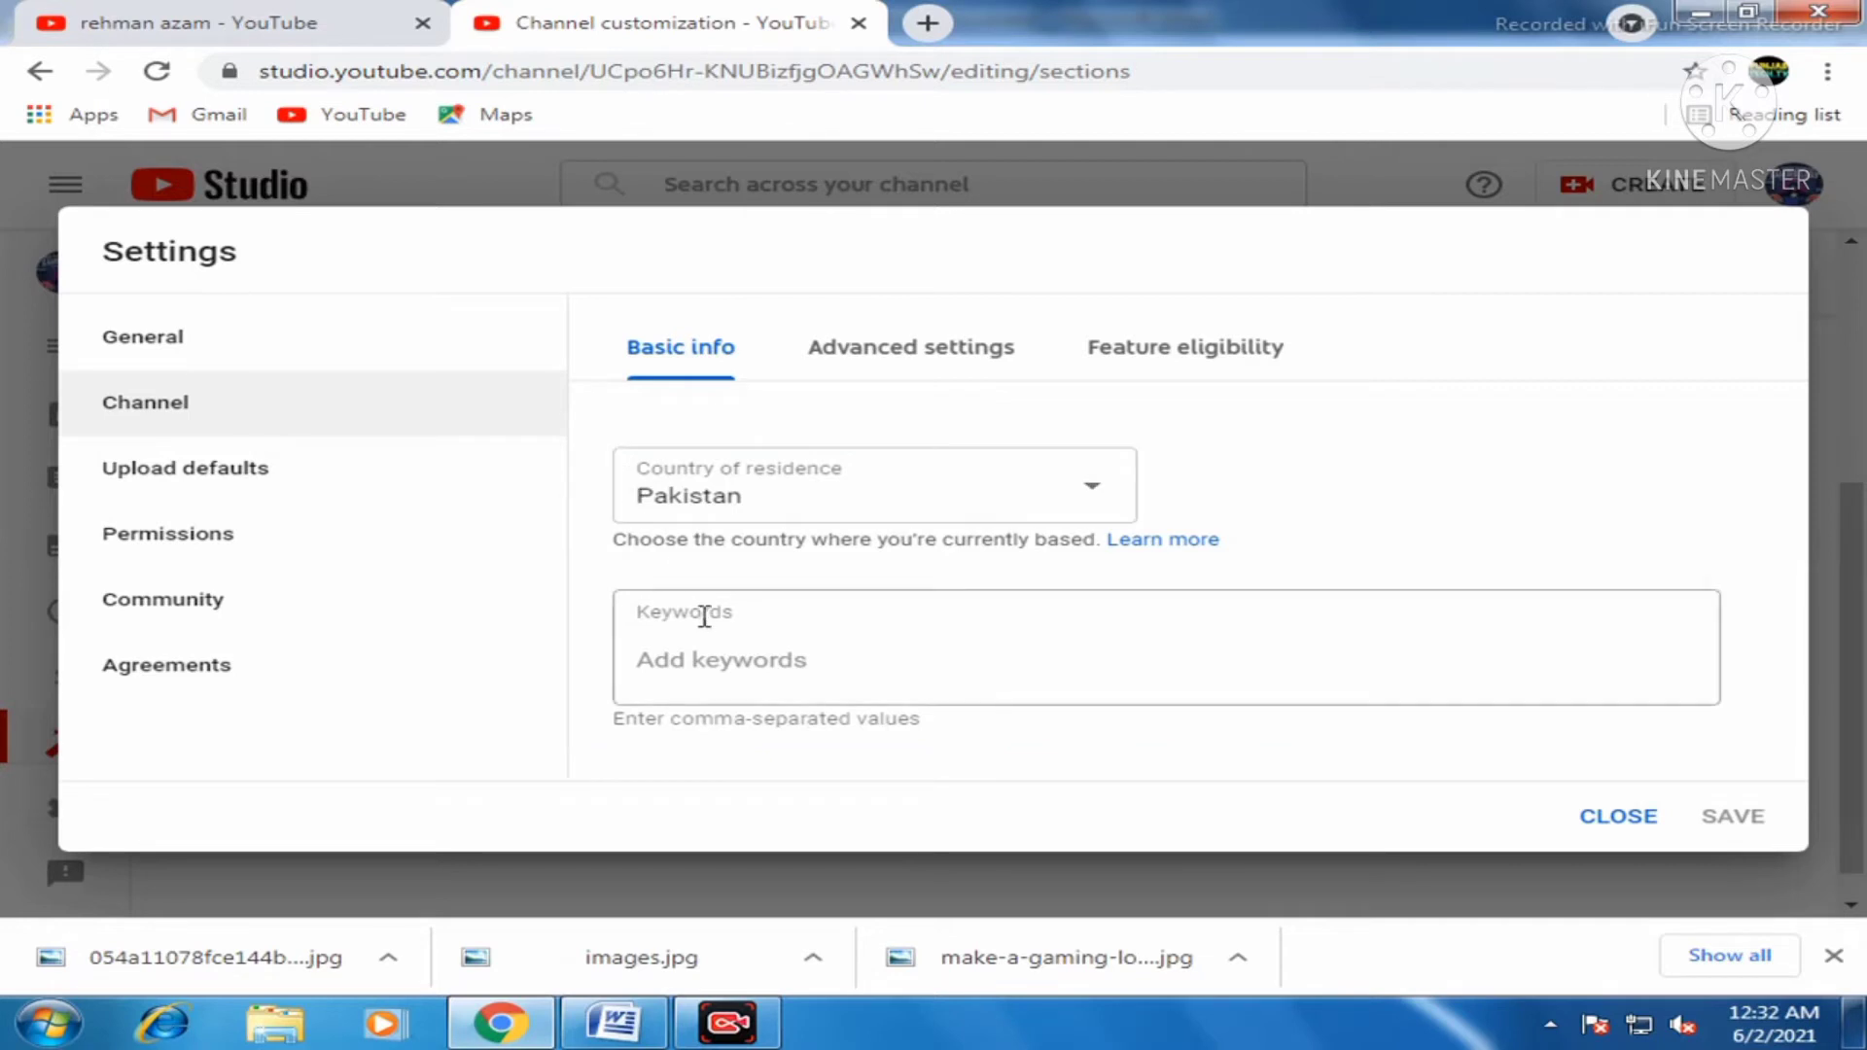
Step: Enter the channel keywords pro gaming, gaming and pakistani gamer
{"action": "left_click", "coordinate": [700, 655]}
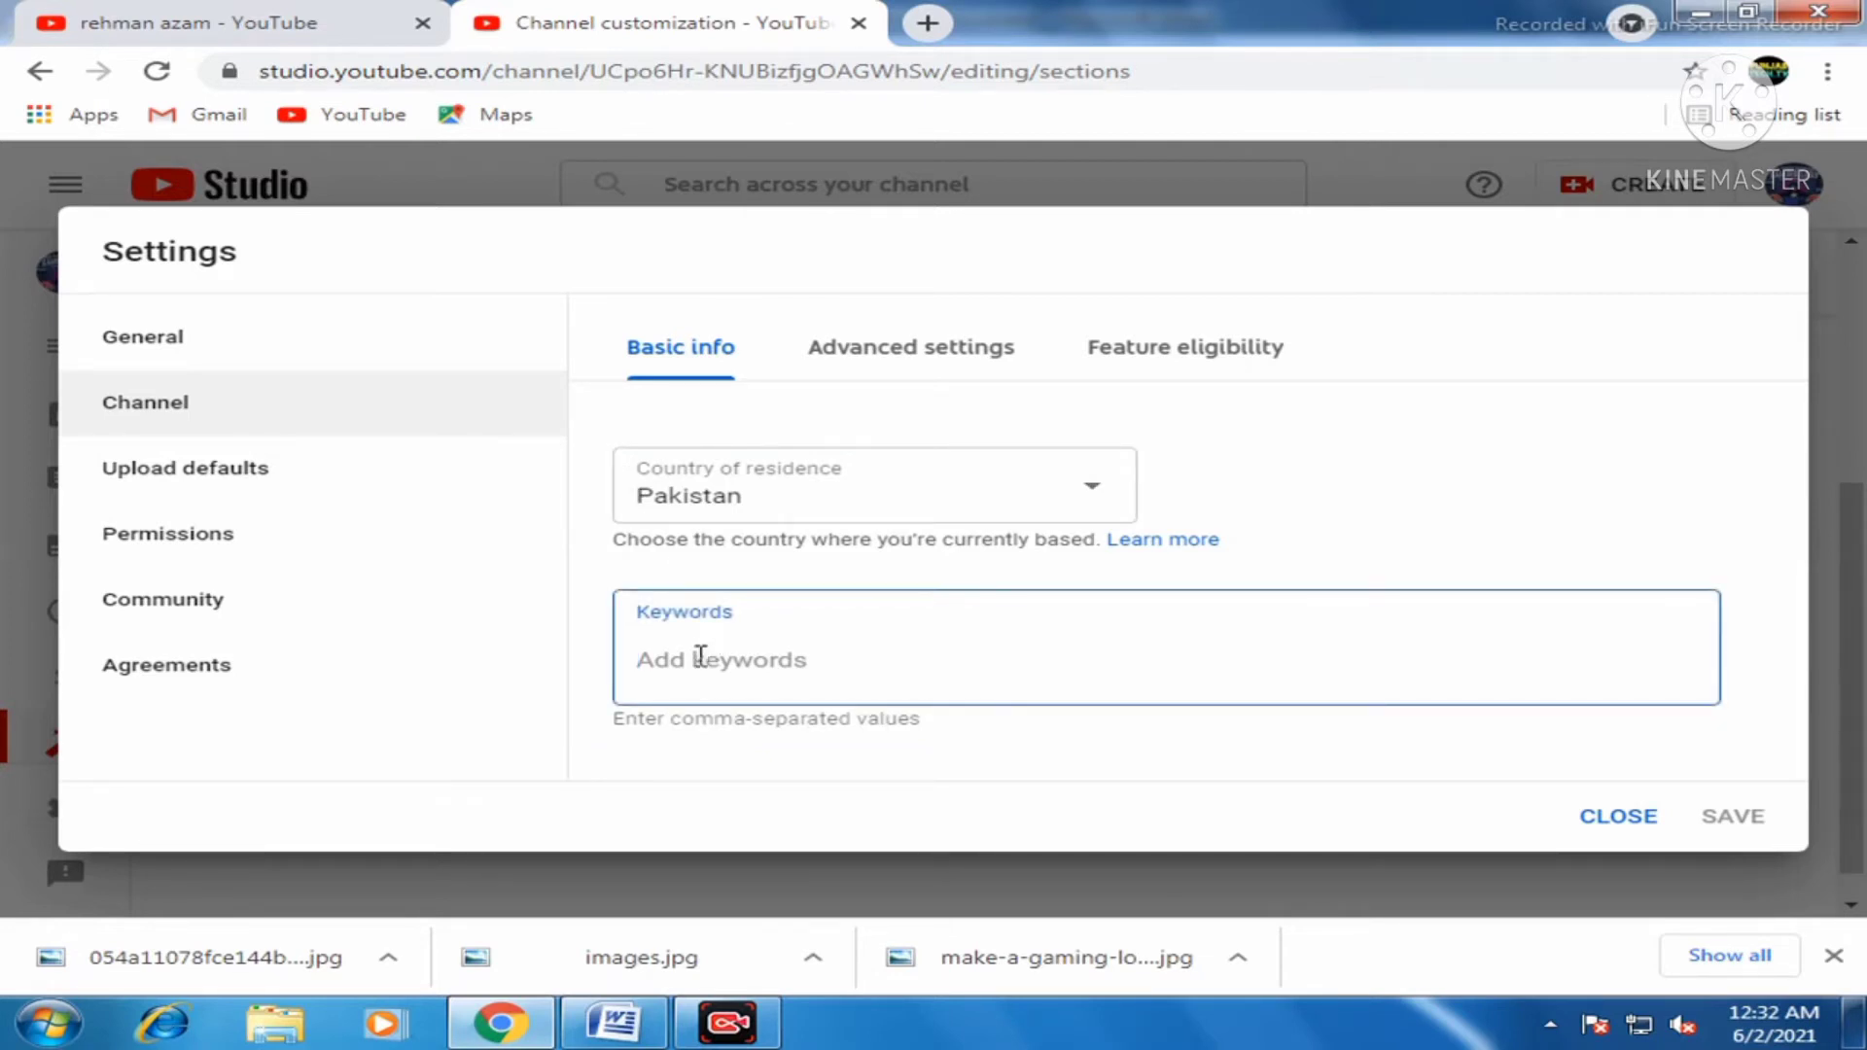
{"action": "type", "text": "pro gaming"}
{"action": "key", "text": "Return"}
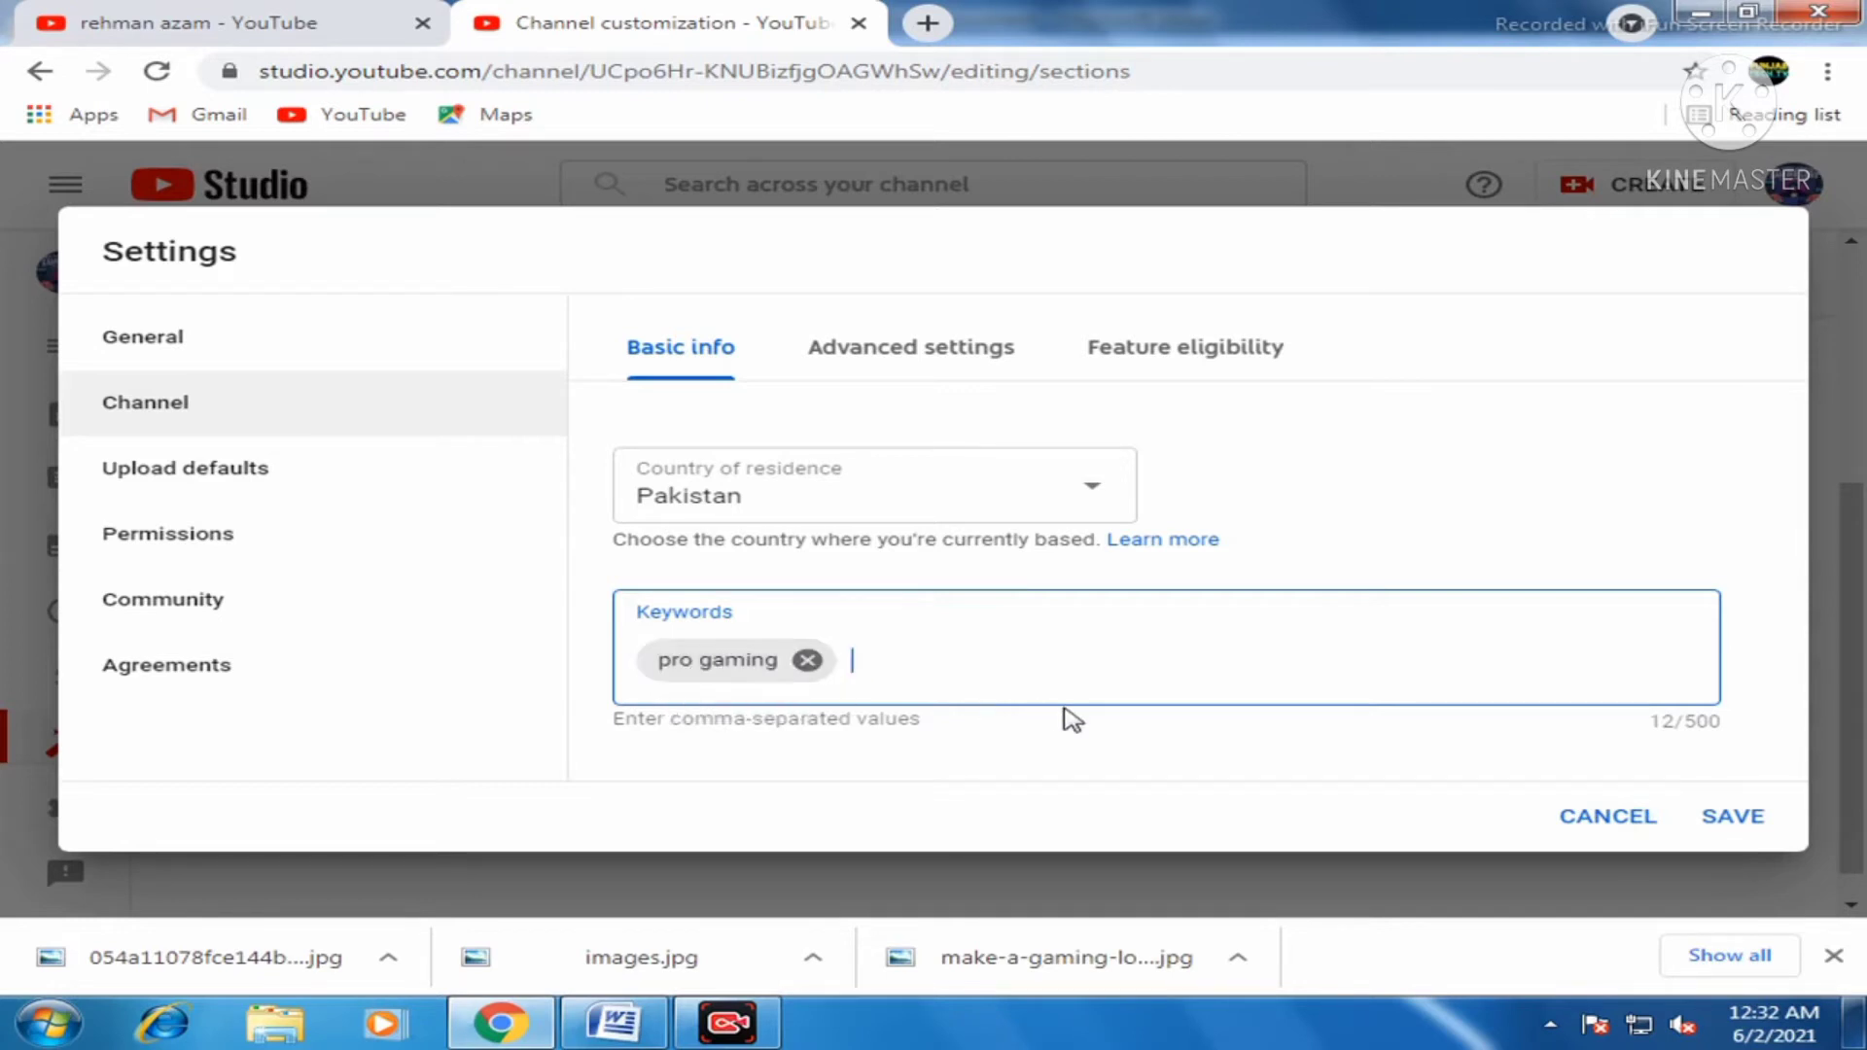
{"action": "type", "text": "gami"}
{"action": "type", "text": "ng,"}
{"action": "type", "text": "pakist"}
{"action": "type", "text": "aniga"}
{"action": "type", "text": "mer"}
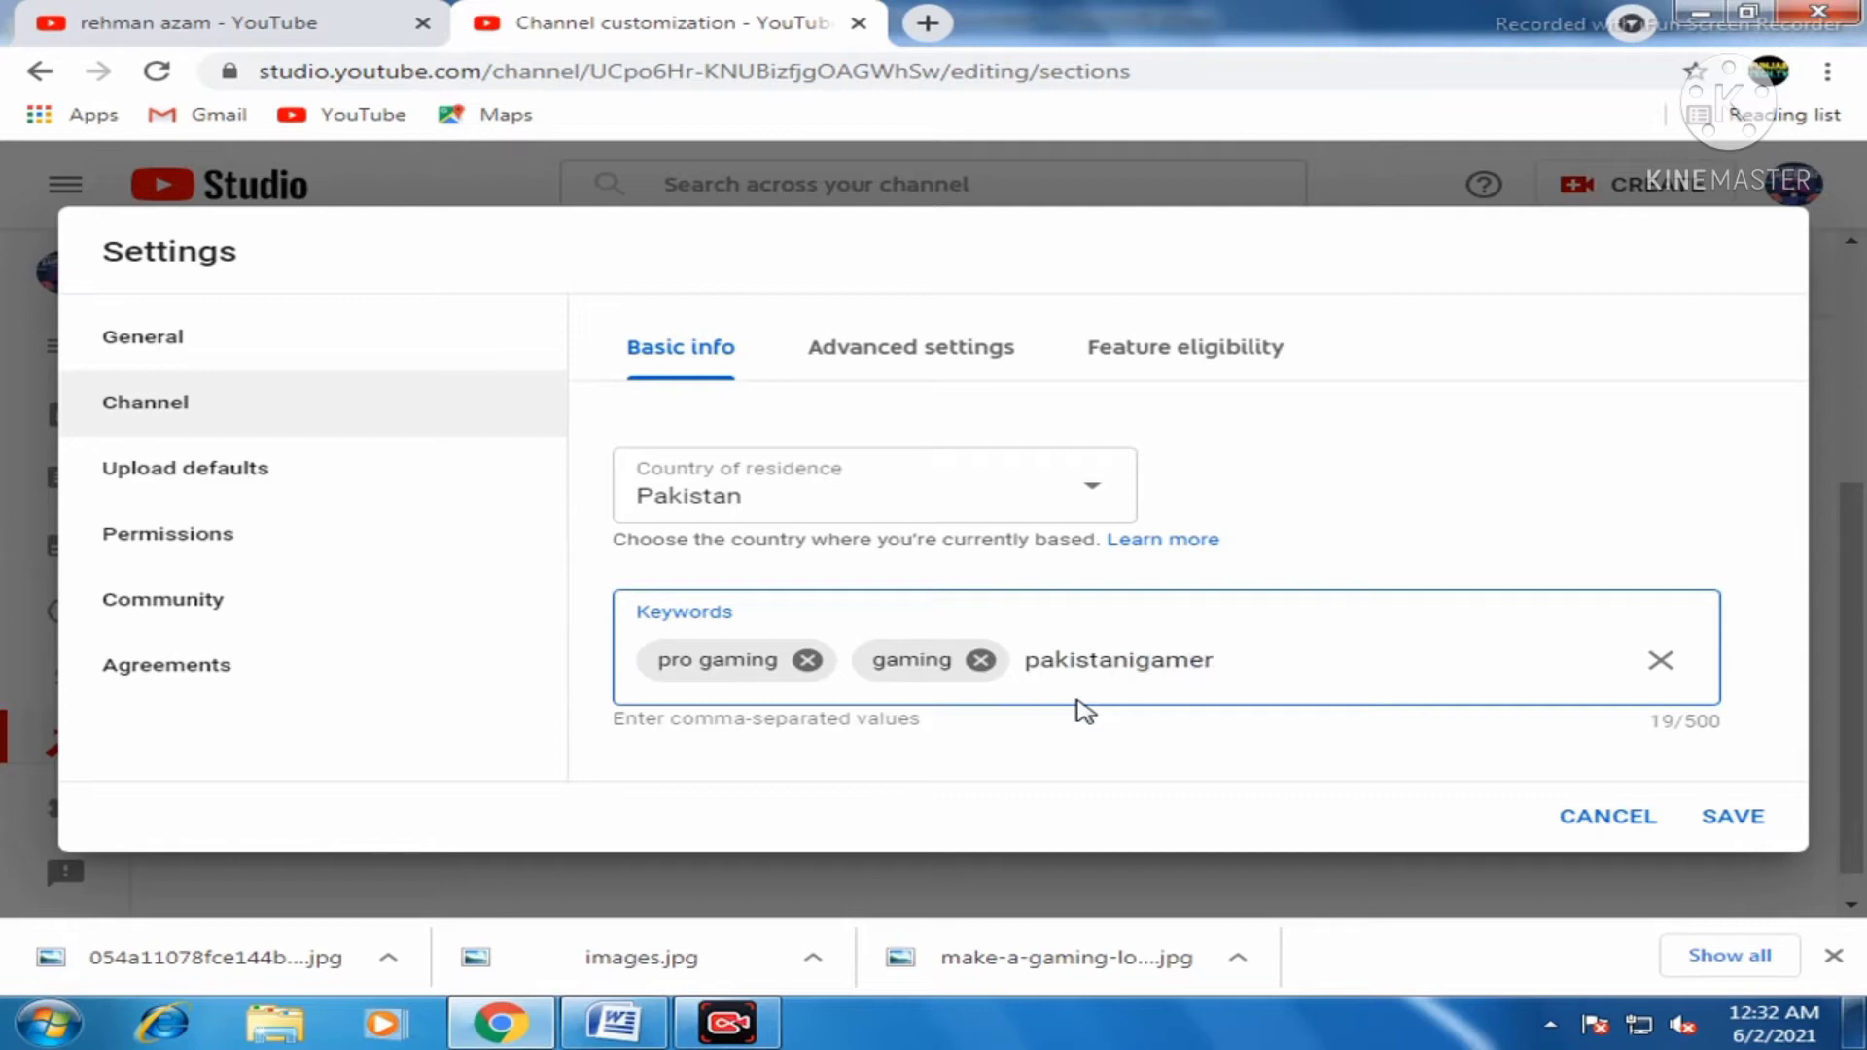
{"action": "key", "text": "Left"}
{"action": "key", "text": "Left"}
{"action": "key", "text": "Left"}
{"action": "key", "text": "Left"}
{"action": "key", "text": "Left"}
{"action": "key", "text": "End"}
{"action": "key", "text": "Return"}
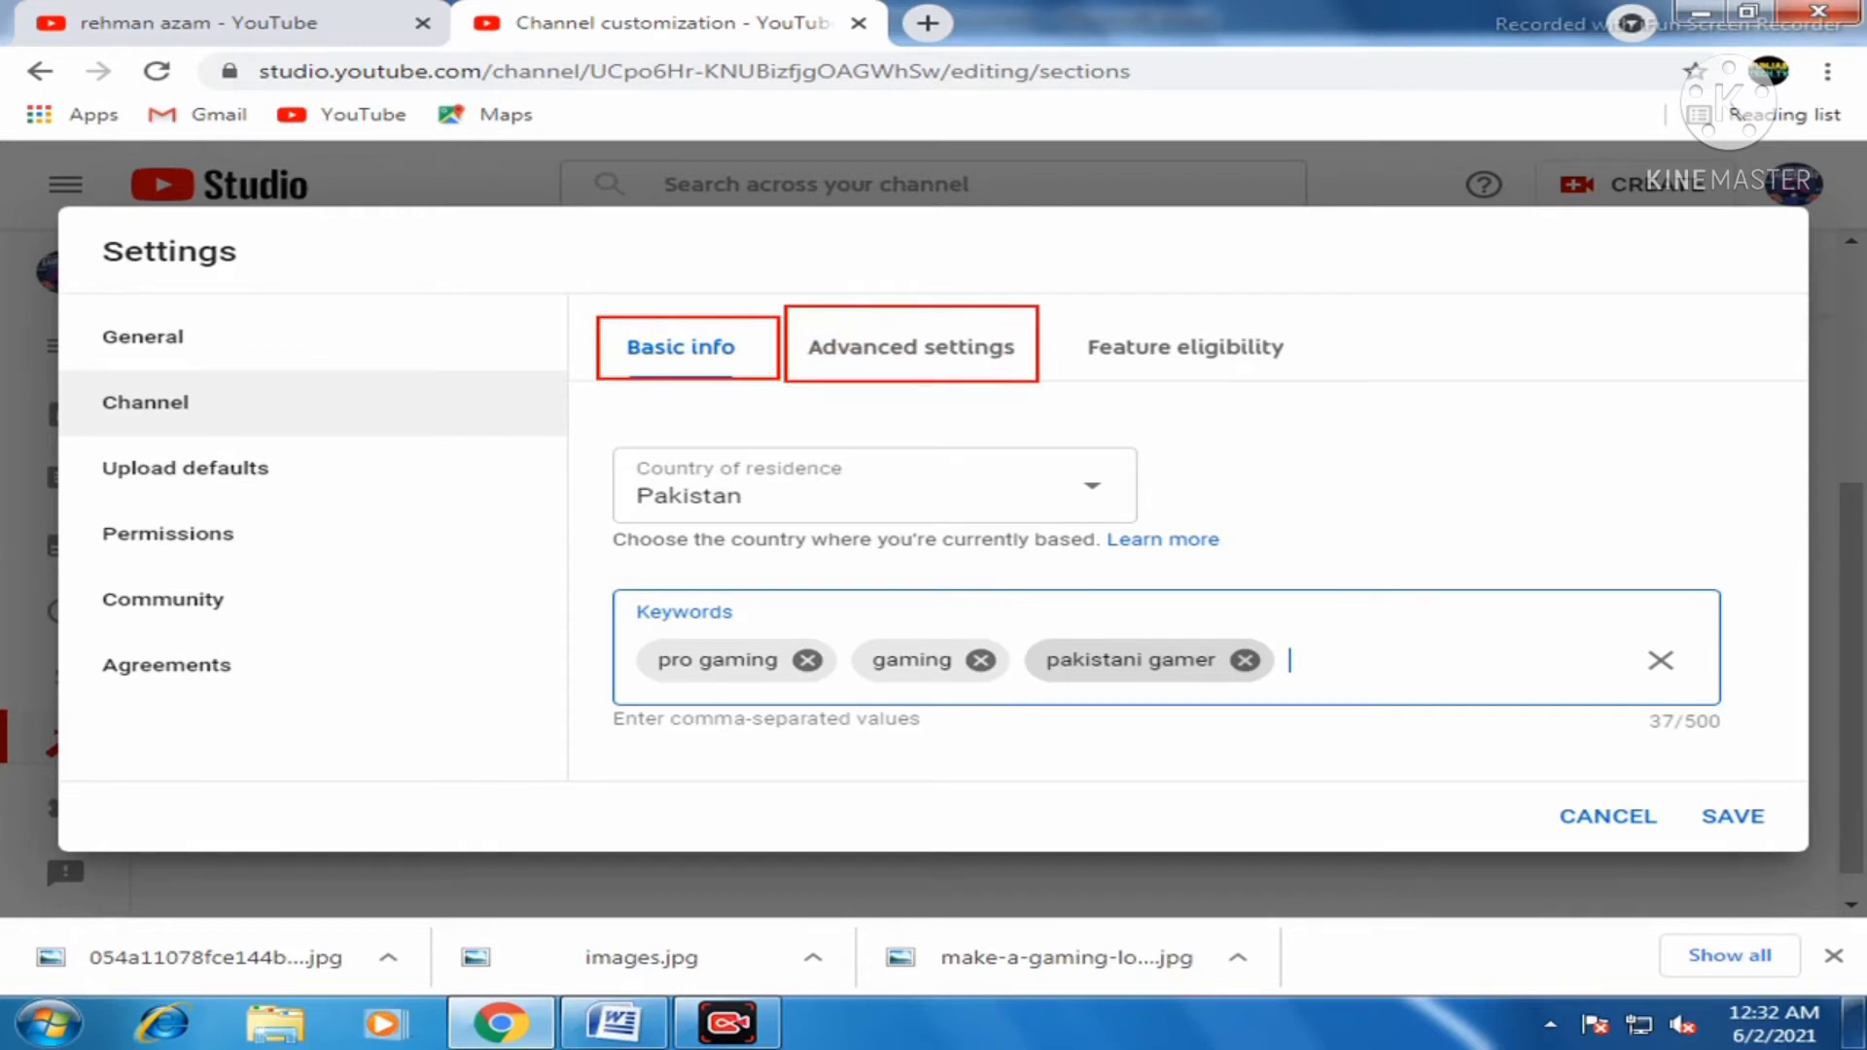
{"action": "left_click", "coordinate": [879, 351]}
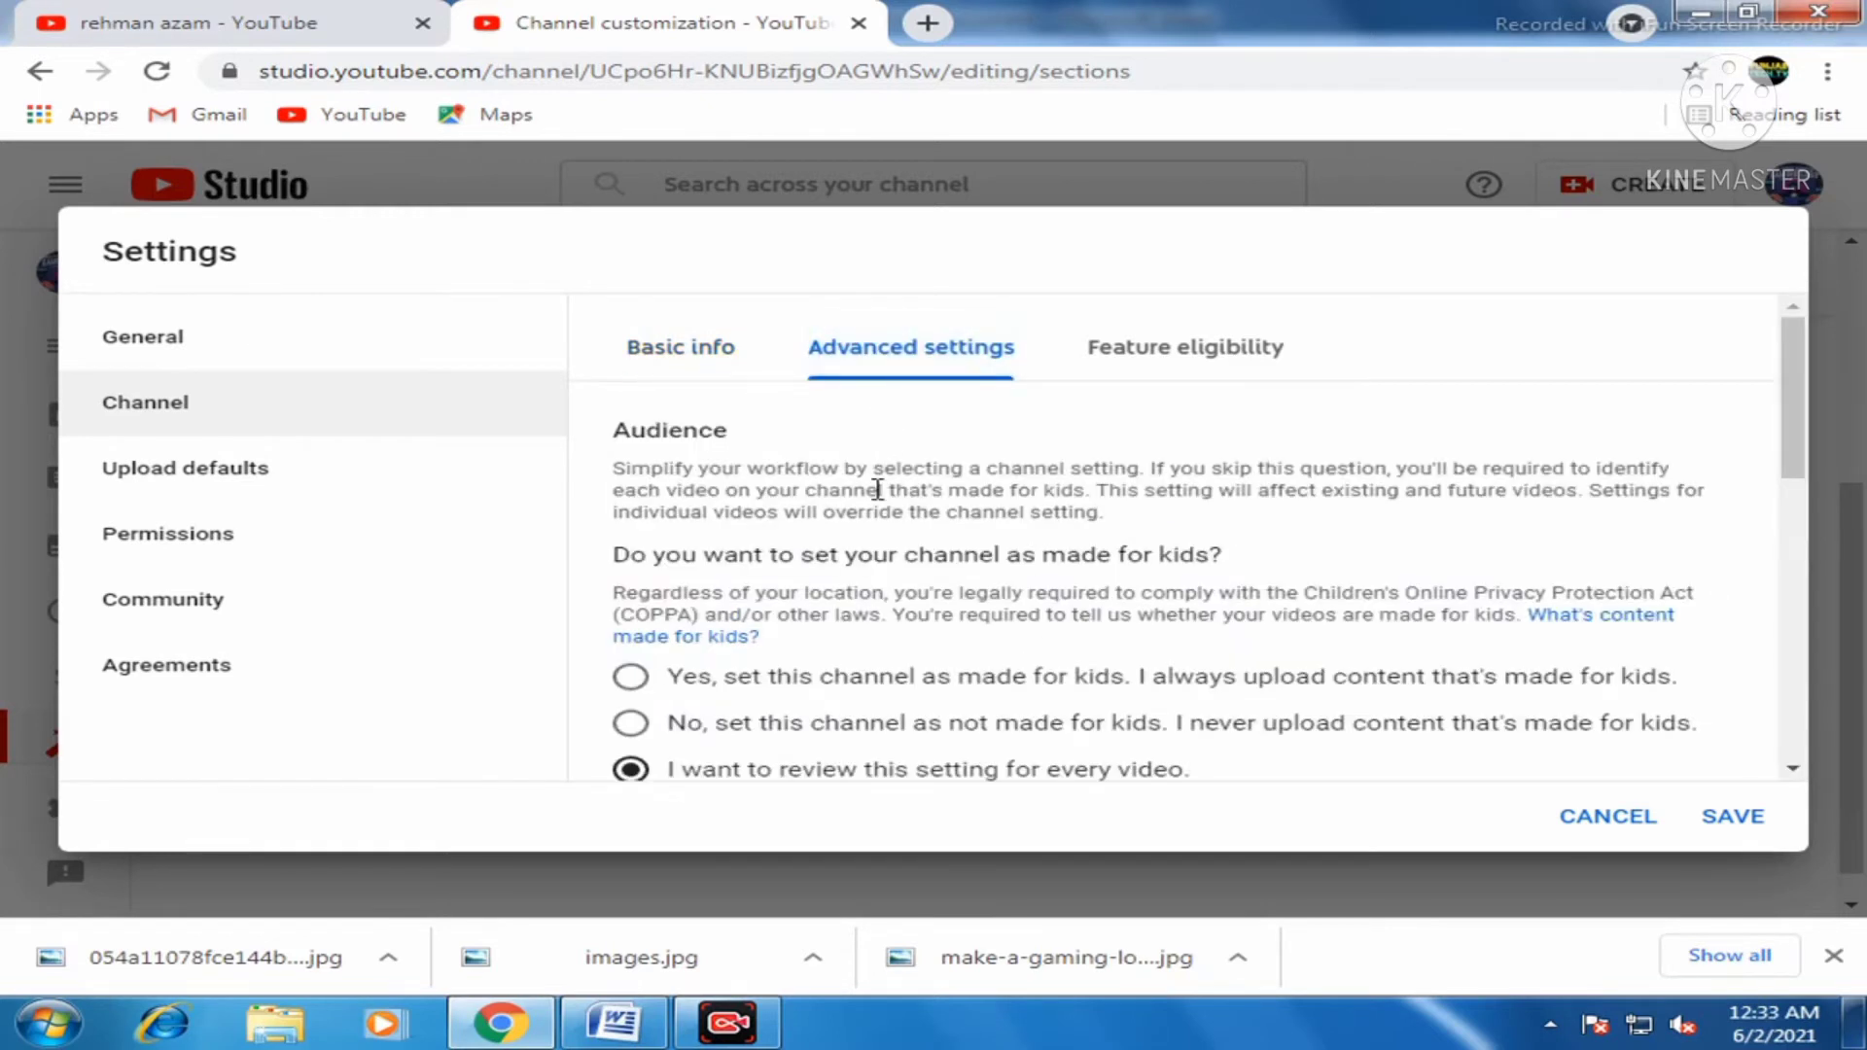
{"action": "scroll", "coordinate": [710, 646], "scroll_direction": "down", "scroll_amount": 1}
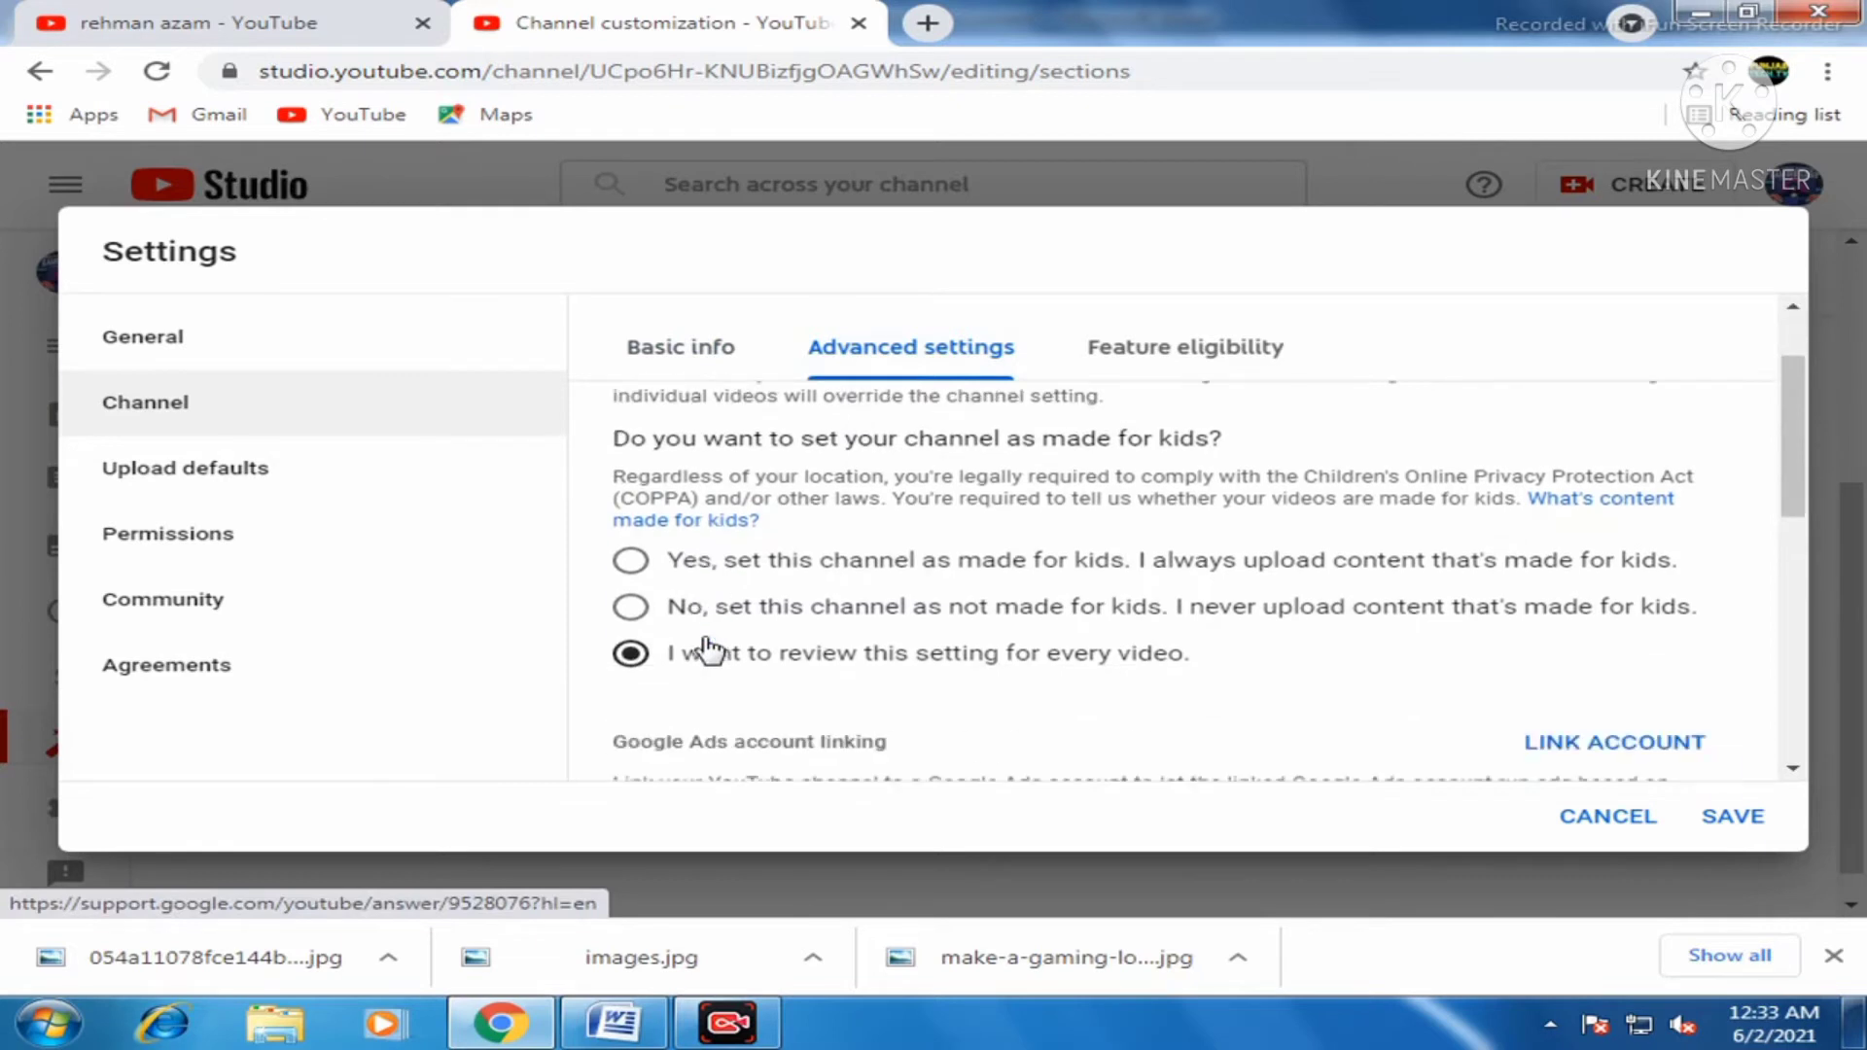
{"action": "scroll", "coordinate": [710, 646], "scroll_direction": "down", "scroll_amount": 1}
{"action": "mouse_move", "coordinate": [597, 505]}
{"action": "left_mouse_down"}
{"action": "mouse_move", "coordinate": [755, 609]}
{"action": "mouse_move", "coordinate": [1551, 675]}
{"action": "mouse_move", "coordinate": [1719, 656]}
{"action": "left_mouse_up"}
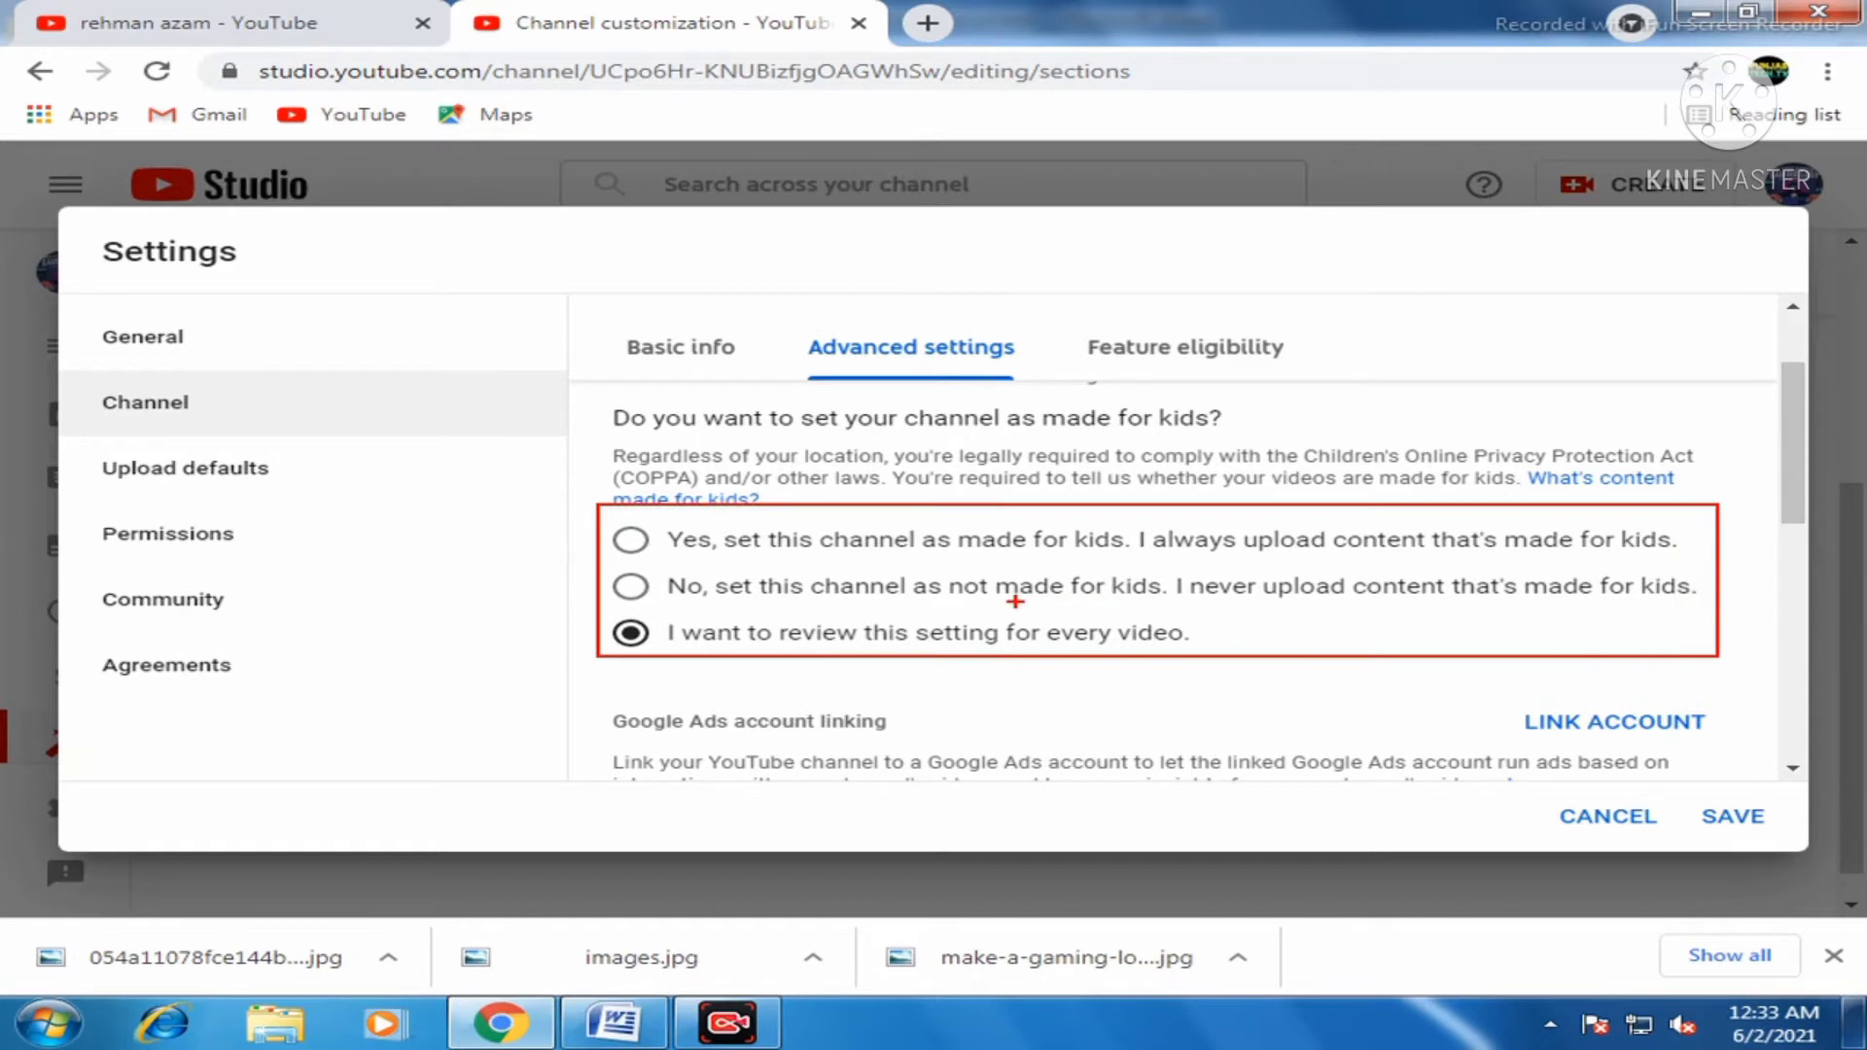
{"action": "key", "text": "Escape"}
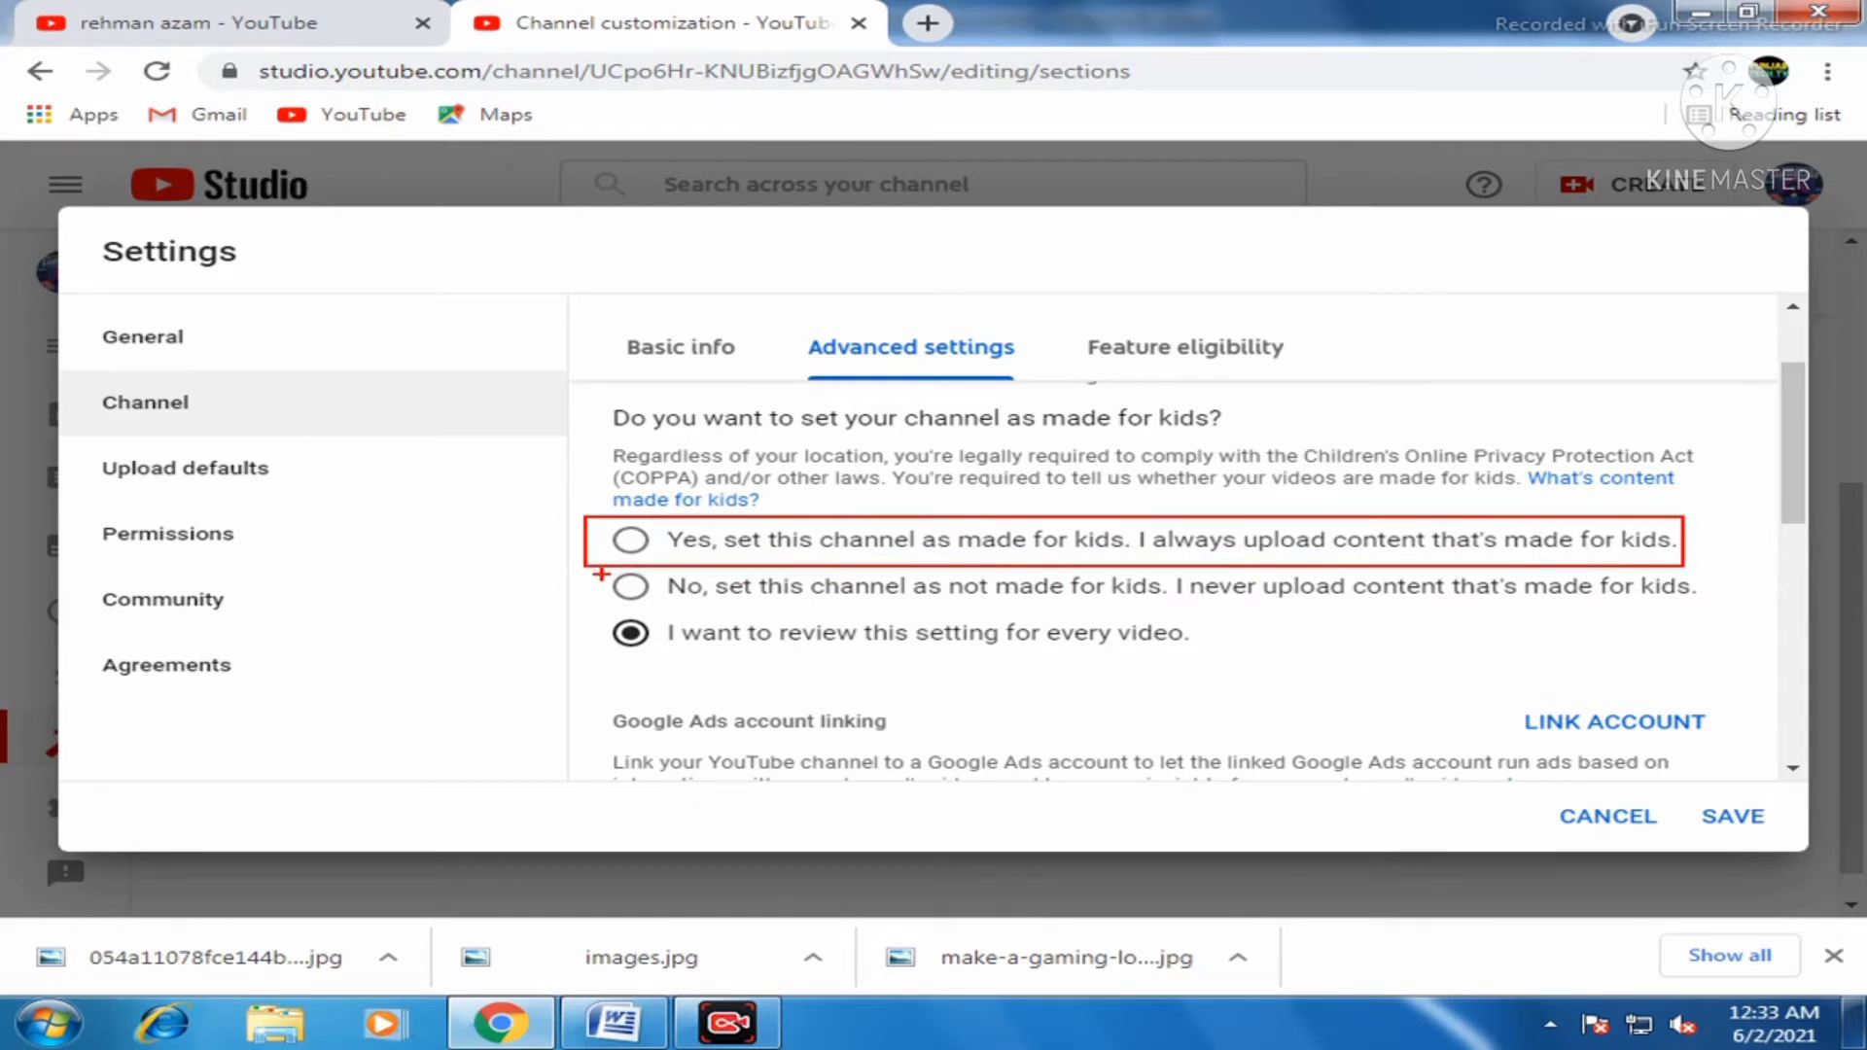
{"action": "mouse_move", "coordinate": [596, 572]}
{"action": "left_mouse_down"}
{"action": "mouse_move", "coordinate": [1051, 612]}
{"action": "mouse_move", "coordinate": [1815, 619]}
{"action": "mouse_move", "coordinate": [1712, 615]}
{"action": "left_mouse_up"}
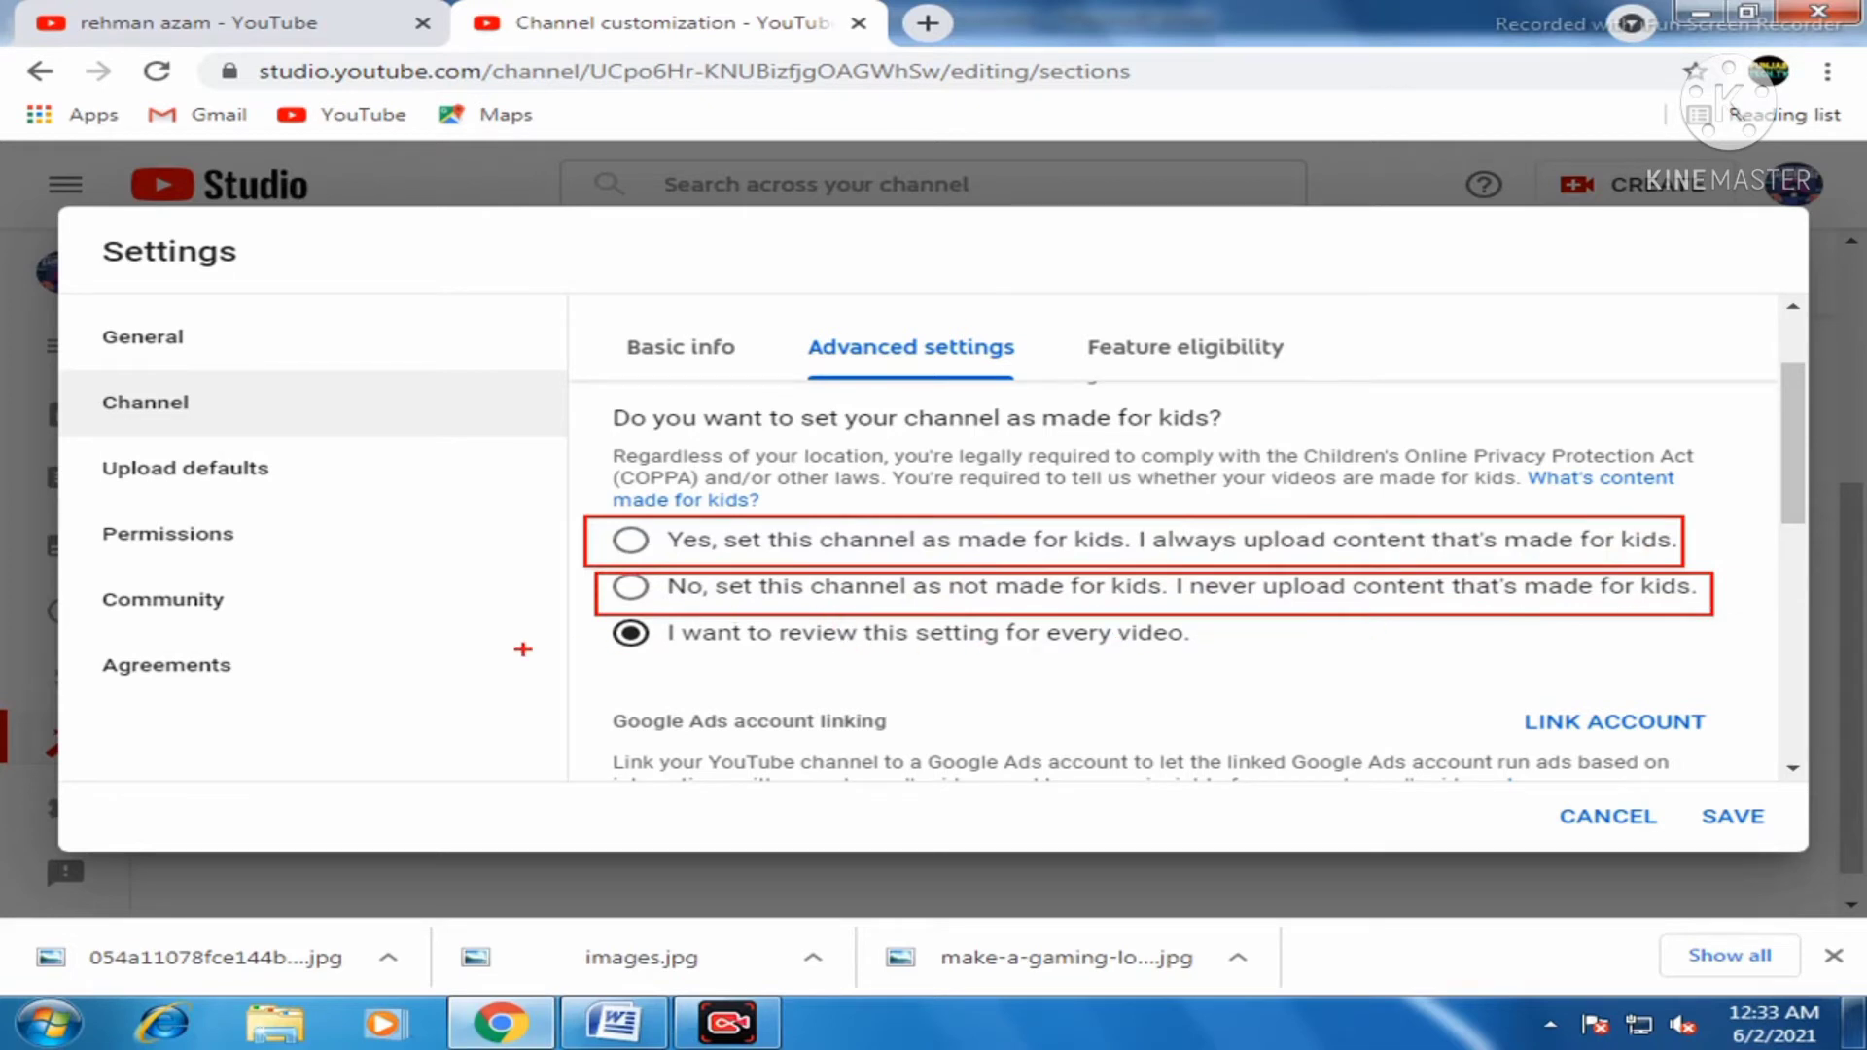
{"action": "mouse_move", "coordinate": [591, 621]}
{"action": "left_mouse_down"}
{"action": "mouse_move", "coordinate": [1015, 663]}
{"action": "mouse_move", "coordinate": [1237, 661]}
{"action": "left_mouse_up"}
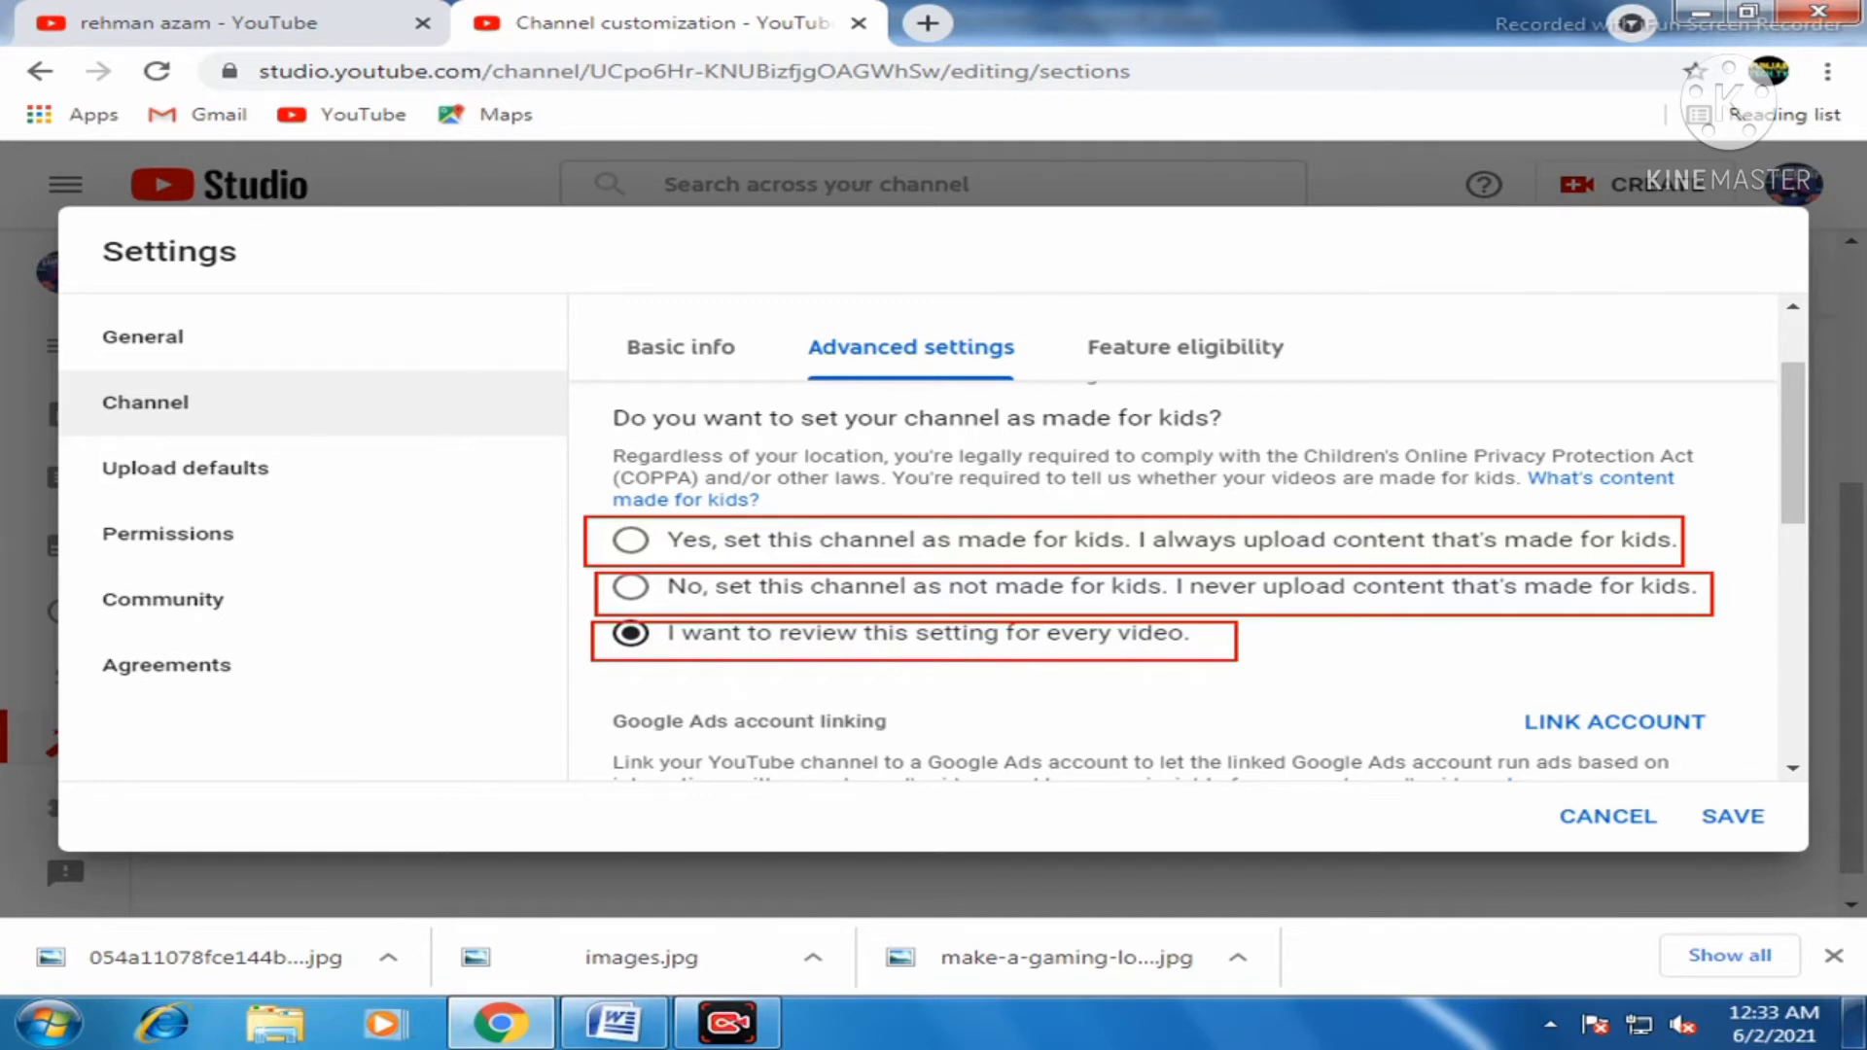
{"action": "key", "text": "Escape"}
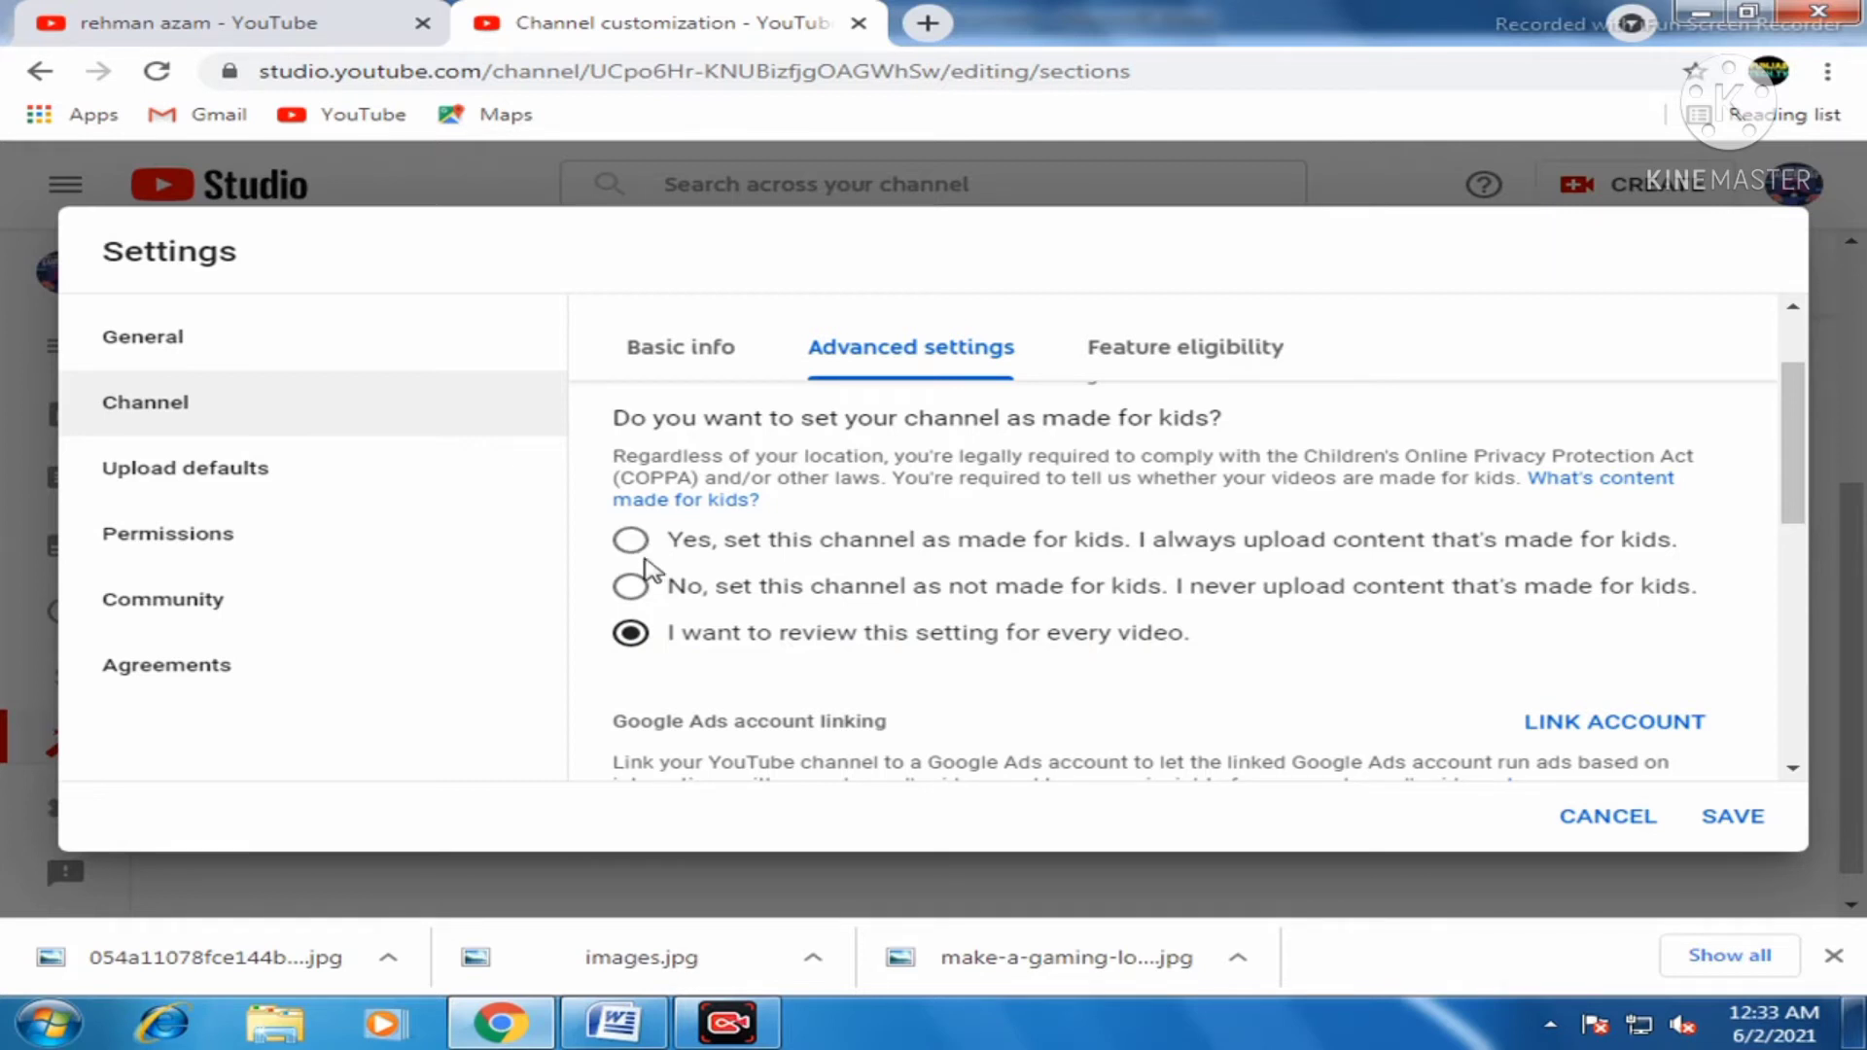
{"action": "left_click", "coordinate": [631, 590]}
{"action": "left_click", "coordinate": [631, 542]}
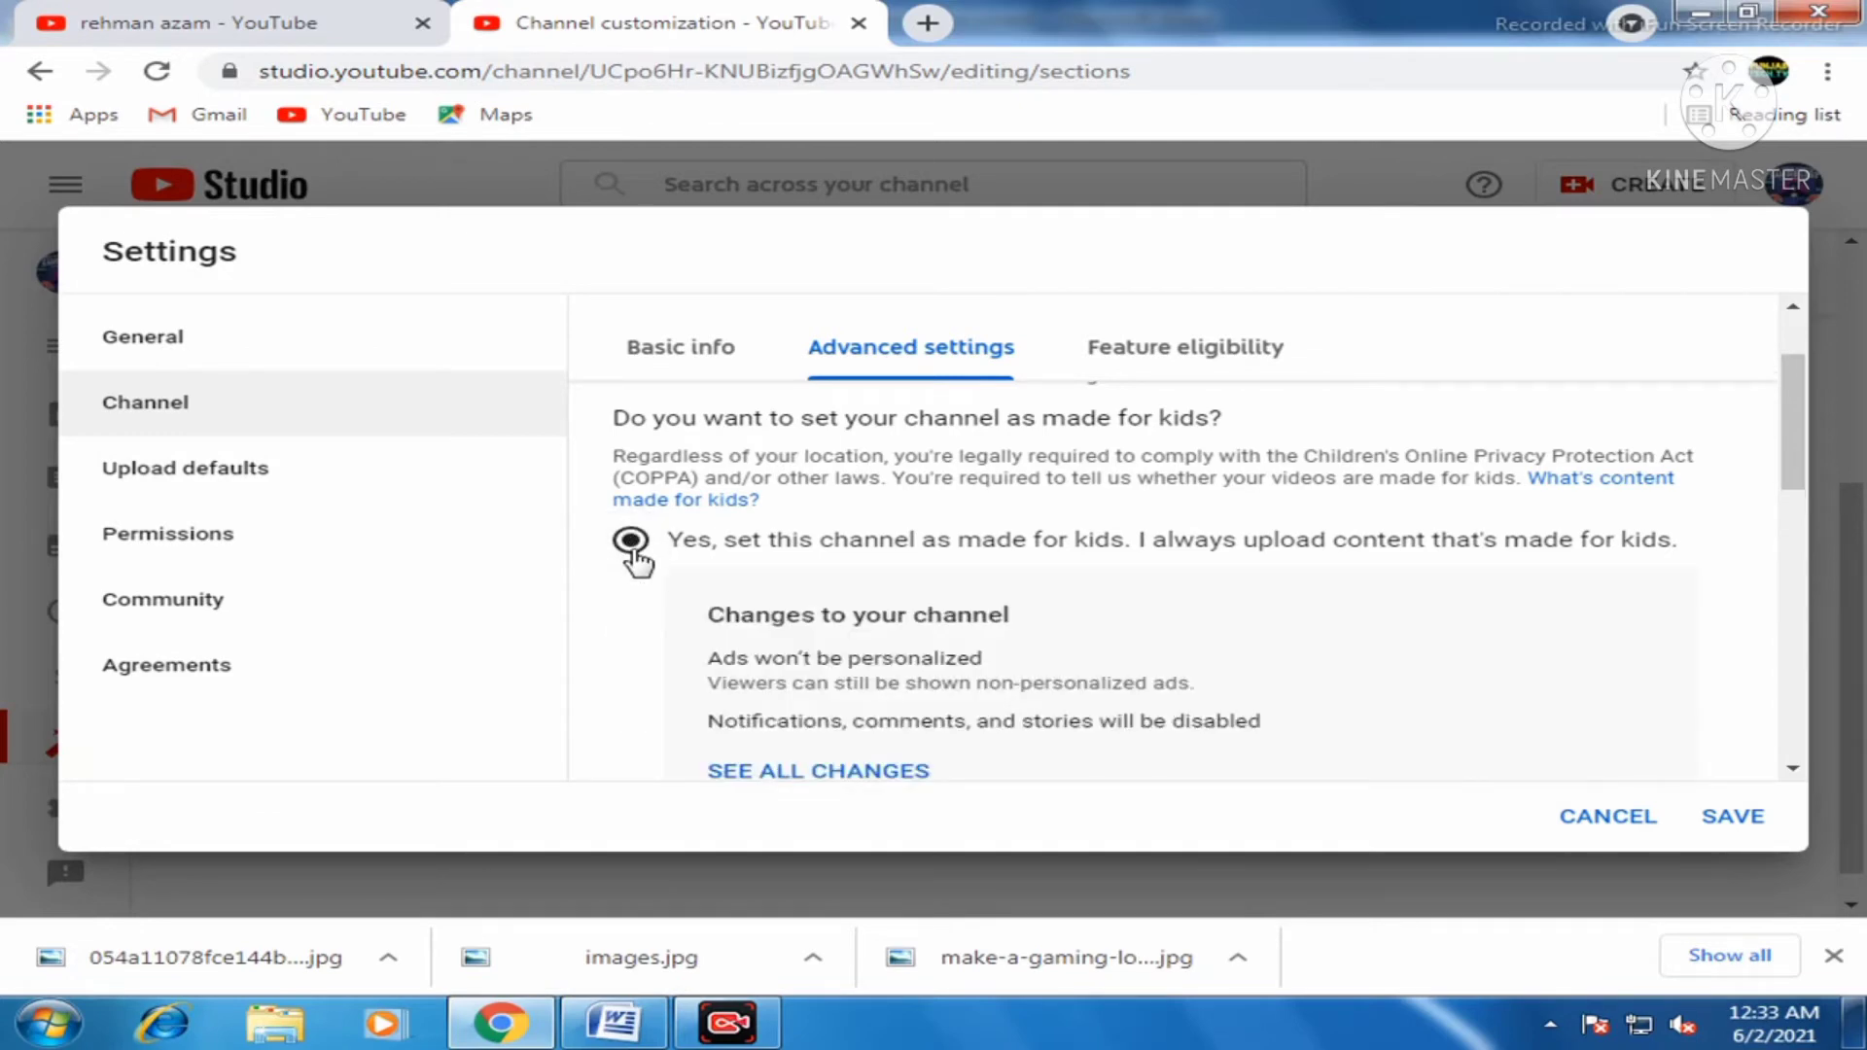
{"action": "scroll", "coordinate": [633, 613], "scroll_direction": "down", "scroll_amount": 3}
{"action": "left_click", "coordinate": [631, 582]}
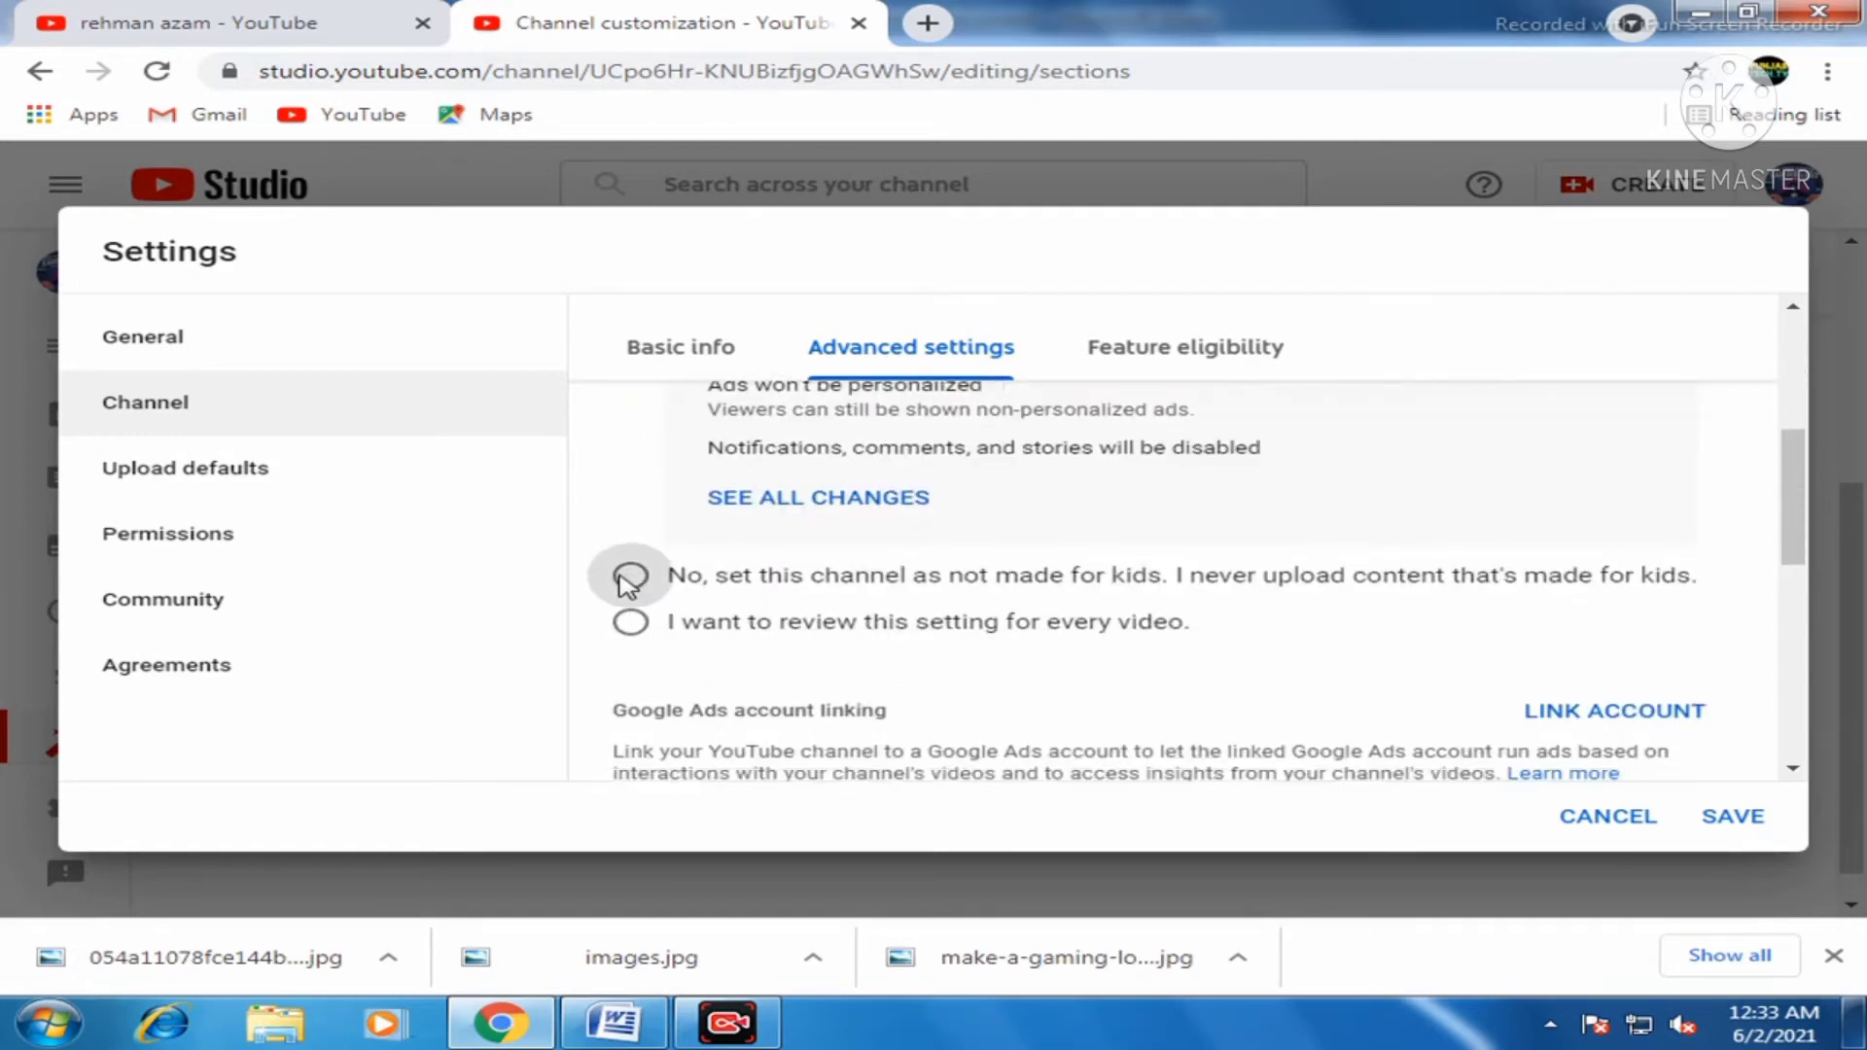
{"action": "scroll", "coordinate": [698, 525], "scroll_direction": "up", "scroll_amount": 4}
{"action": "scroll", "coordinate": [668, 609], "scroll_direction": "down", "scroll_amount": 2}
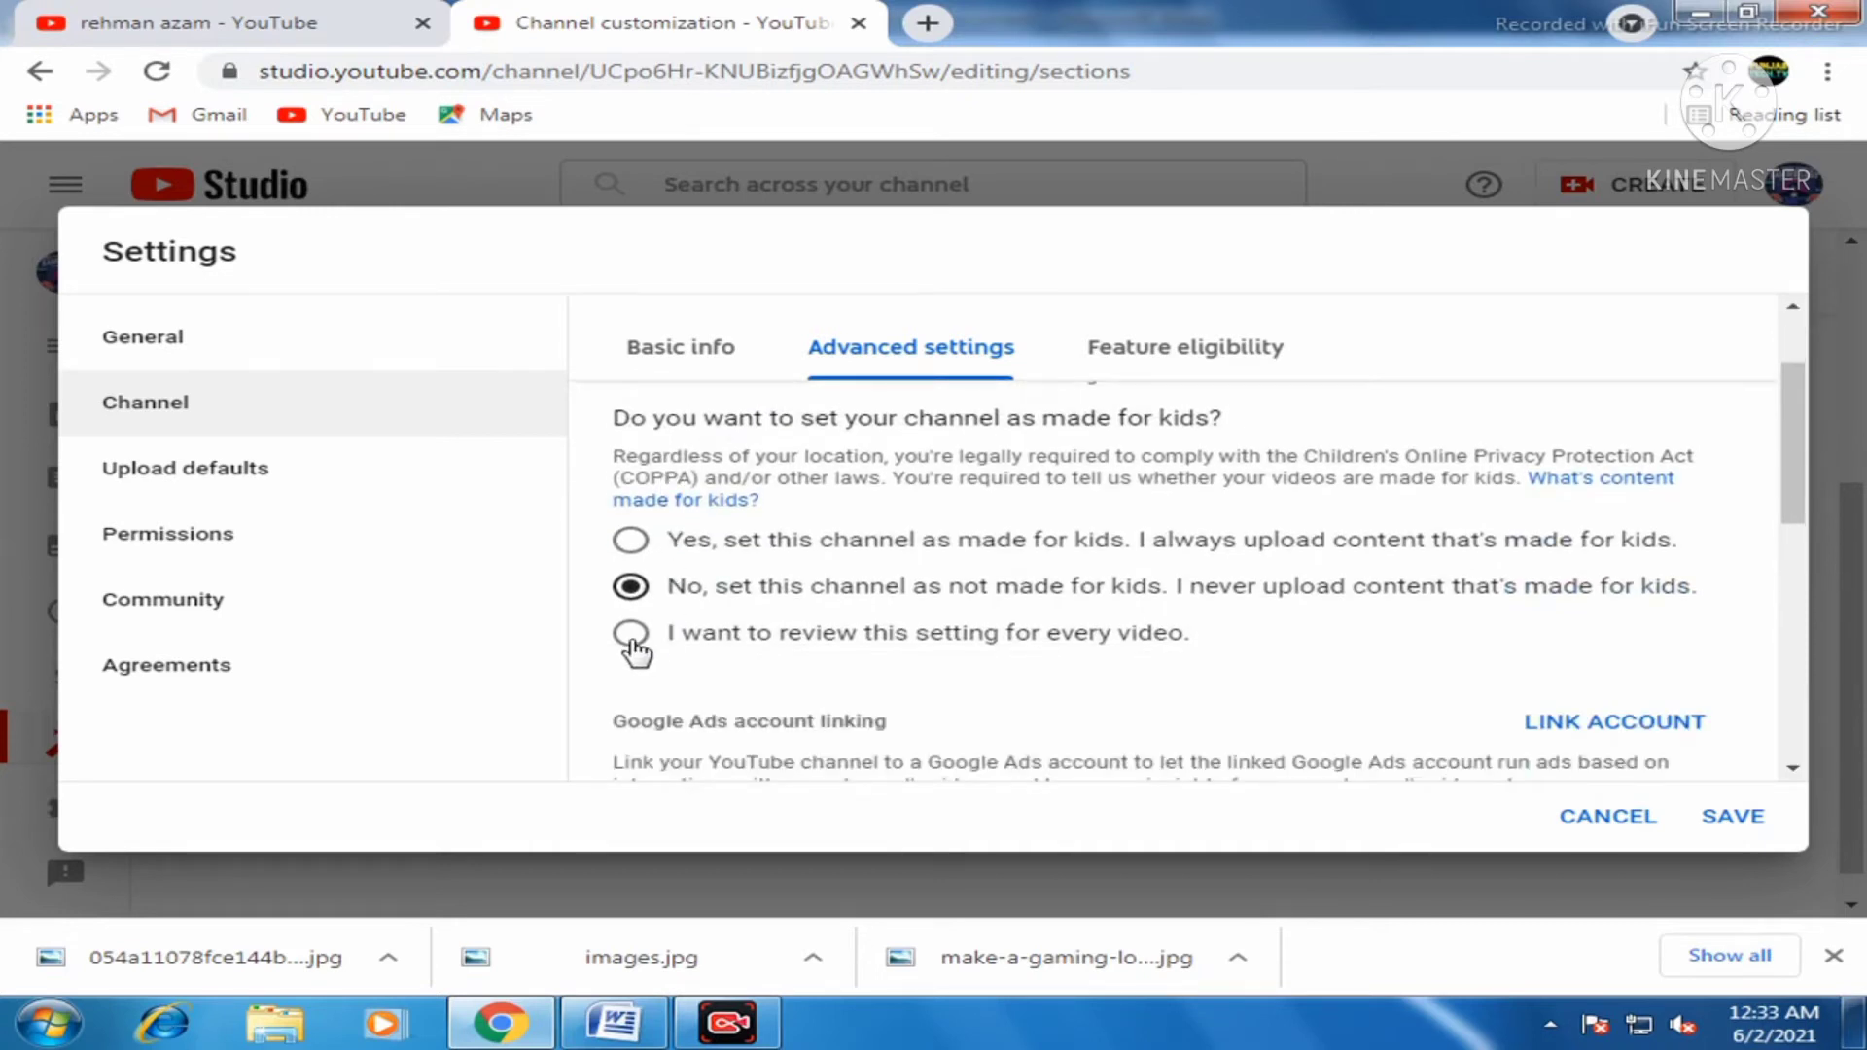
{"action": "left_click", "coordinate": [632, 642]}
Step: Check 'Don't show potentially inappropriate words' and uncheck the subscriber count display
{"action": "scroll", "coordinate": [635, 622], "scroll_direction": "down", "scroll_amount": 4}
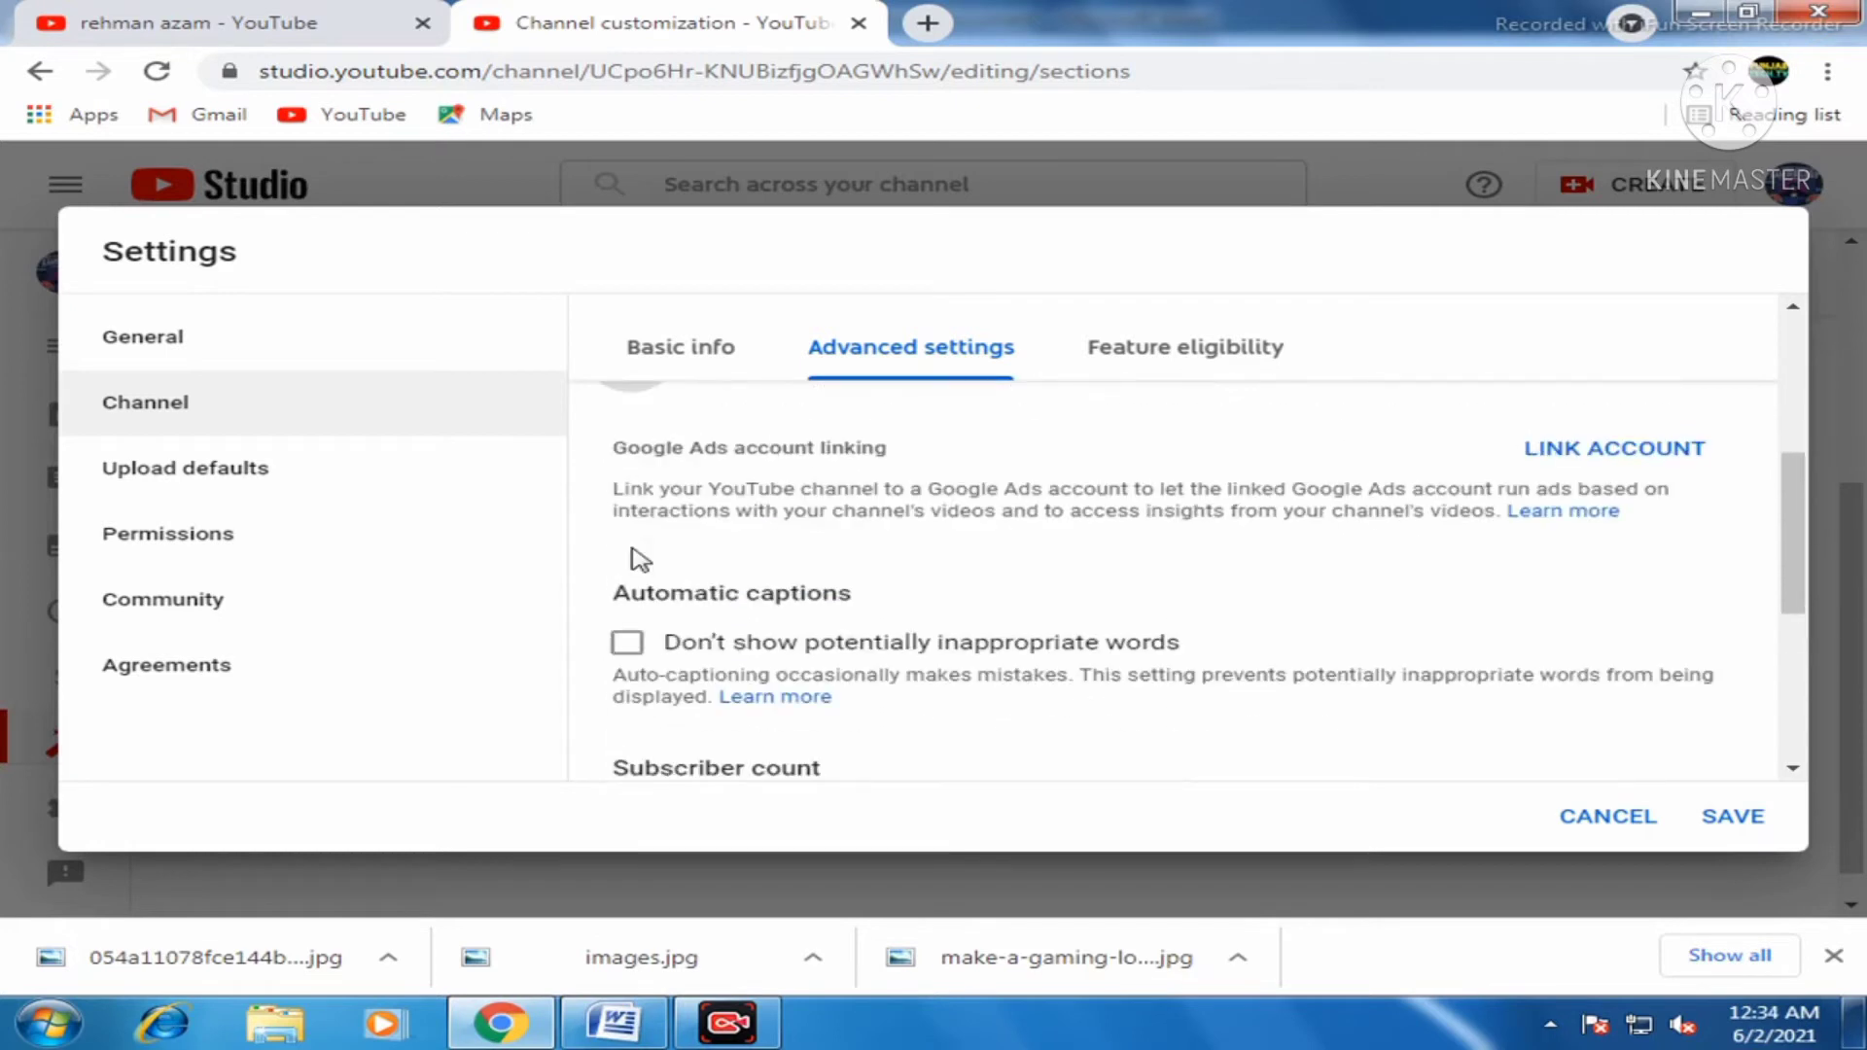
{"action": "scroll", "coordinate": [639, 559], "scroll_direction": "down", "scroll_amount": 2}
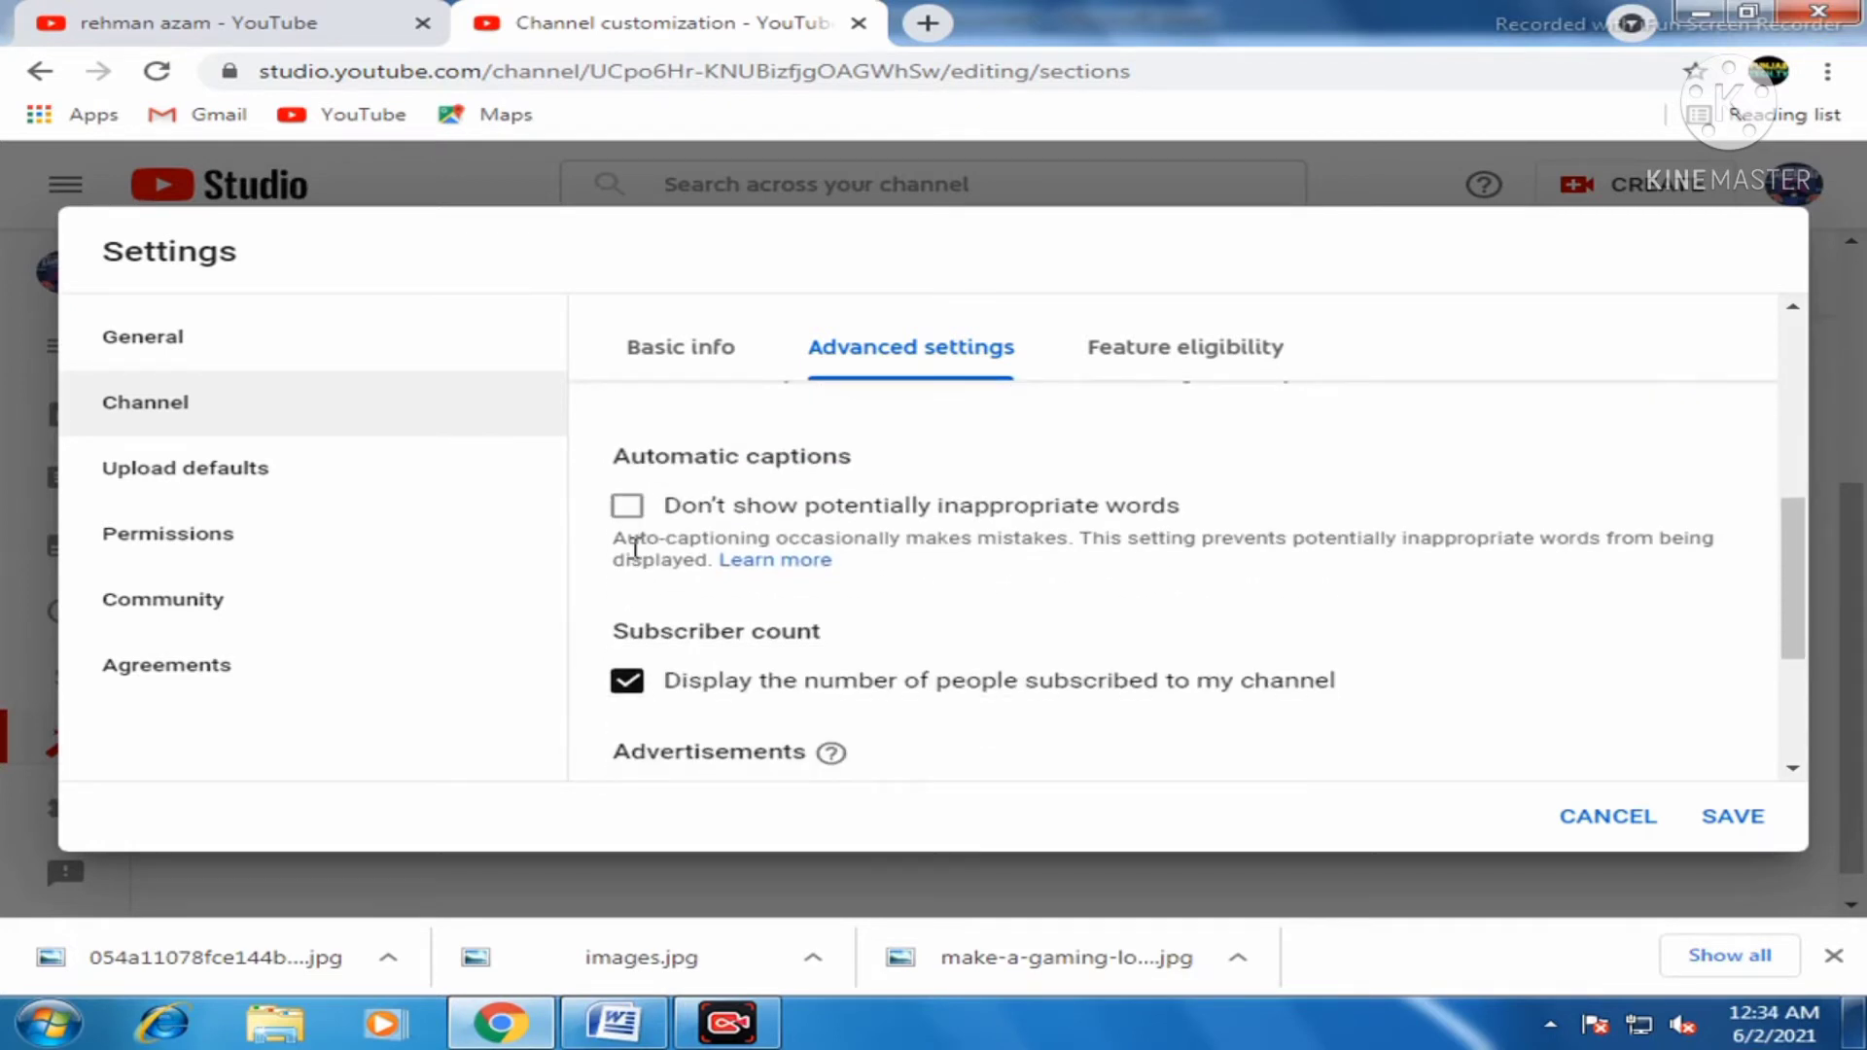
{"action": "mouse_move", "coordinate": [584, 466]}
{"action": "left_mouse_down"}
{"action": "mouse_move", "coordinate": [667, 522]}
{"action": "mouse_move", "coordinate": [1179, 532]}
{"action": "left_mouse_up"}
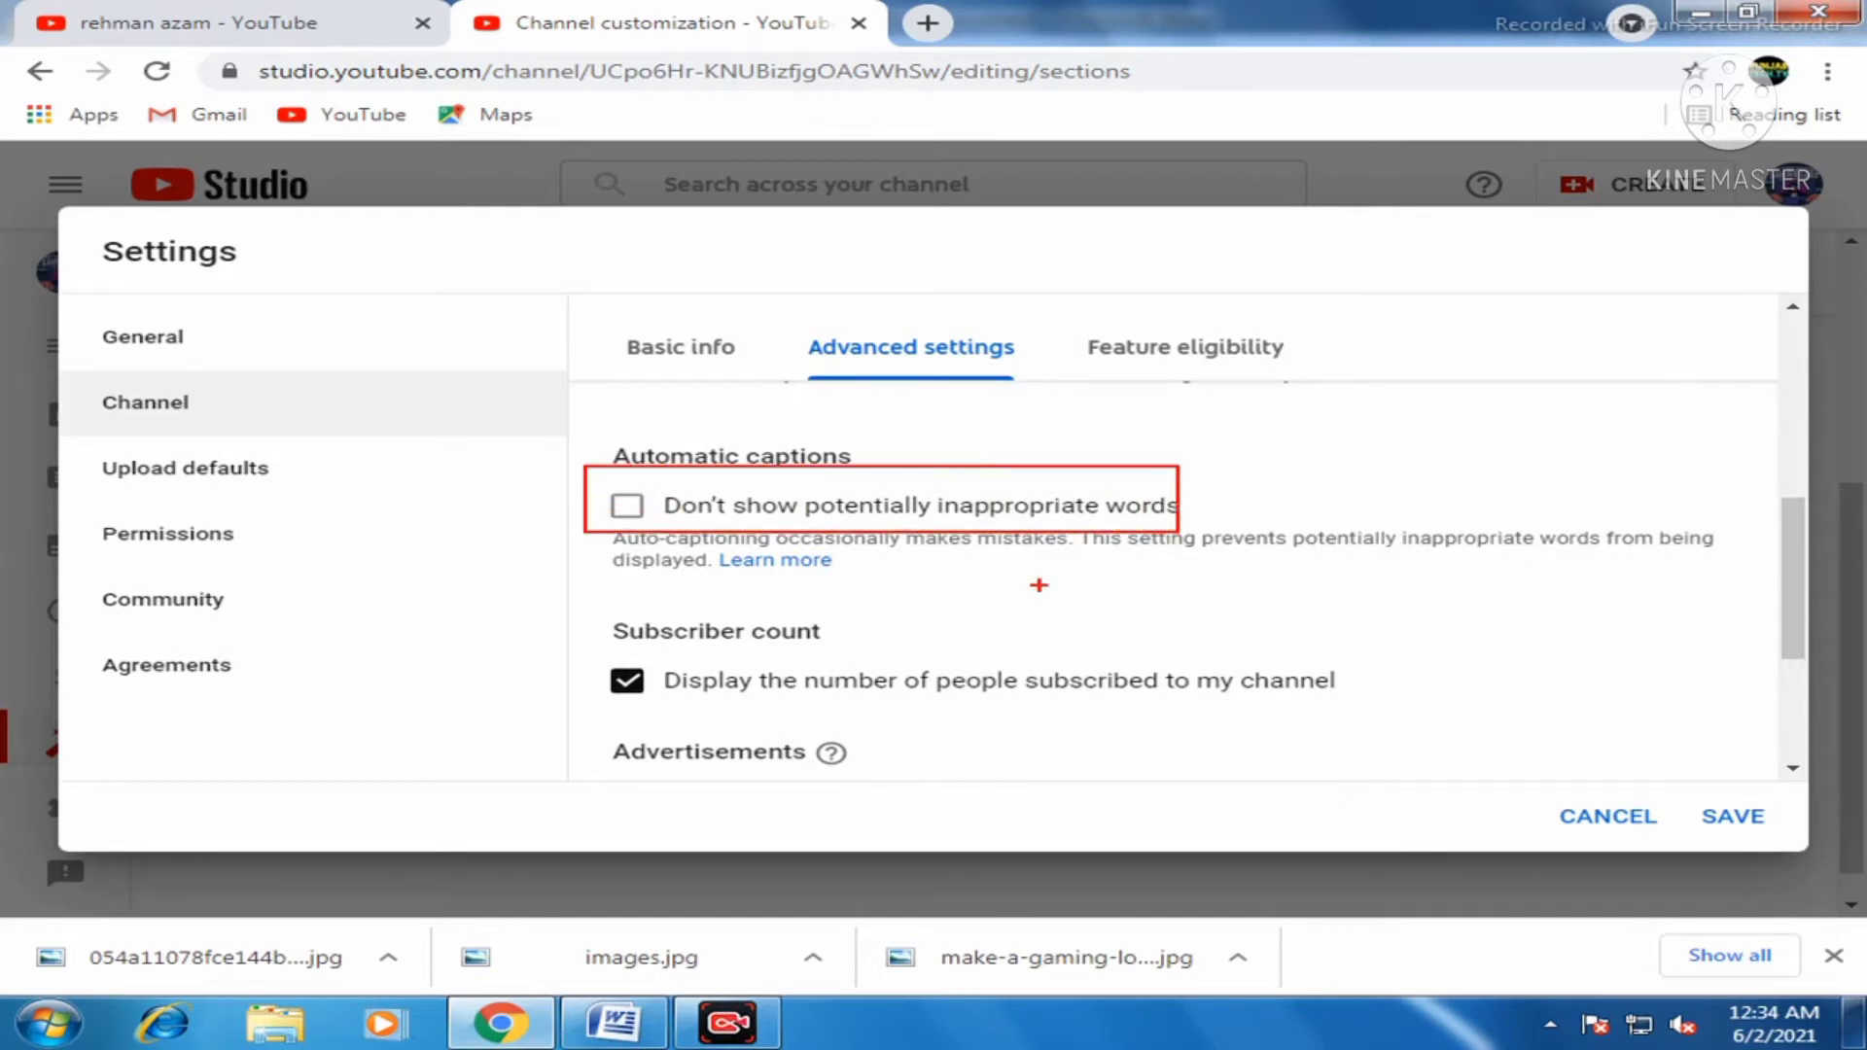
{"action": "key", "text": "Escape"}
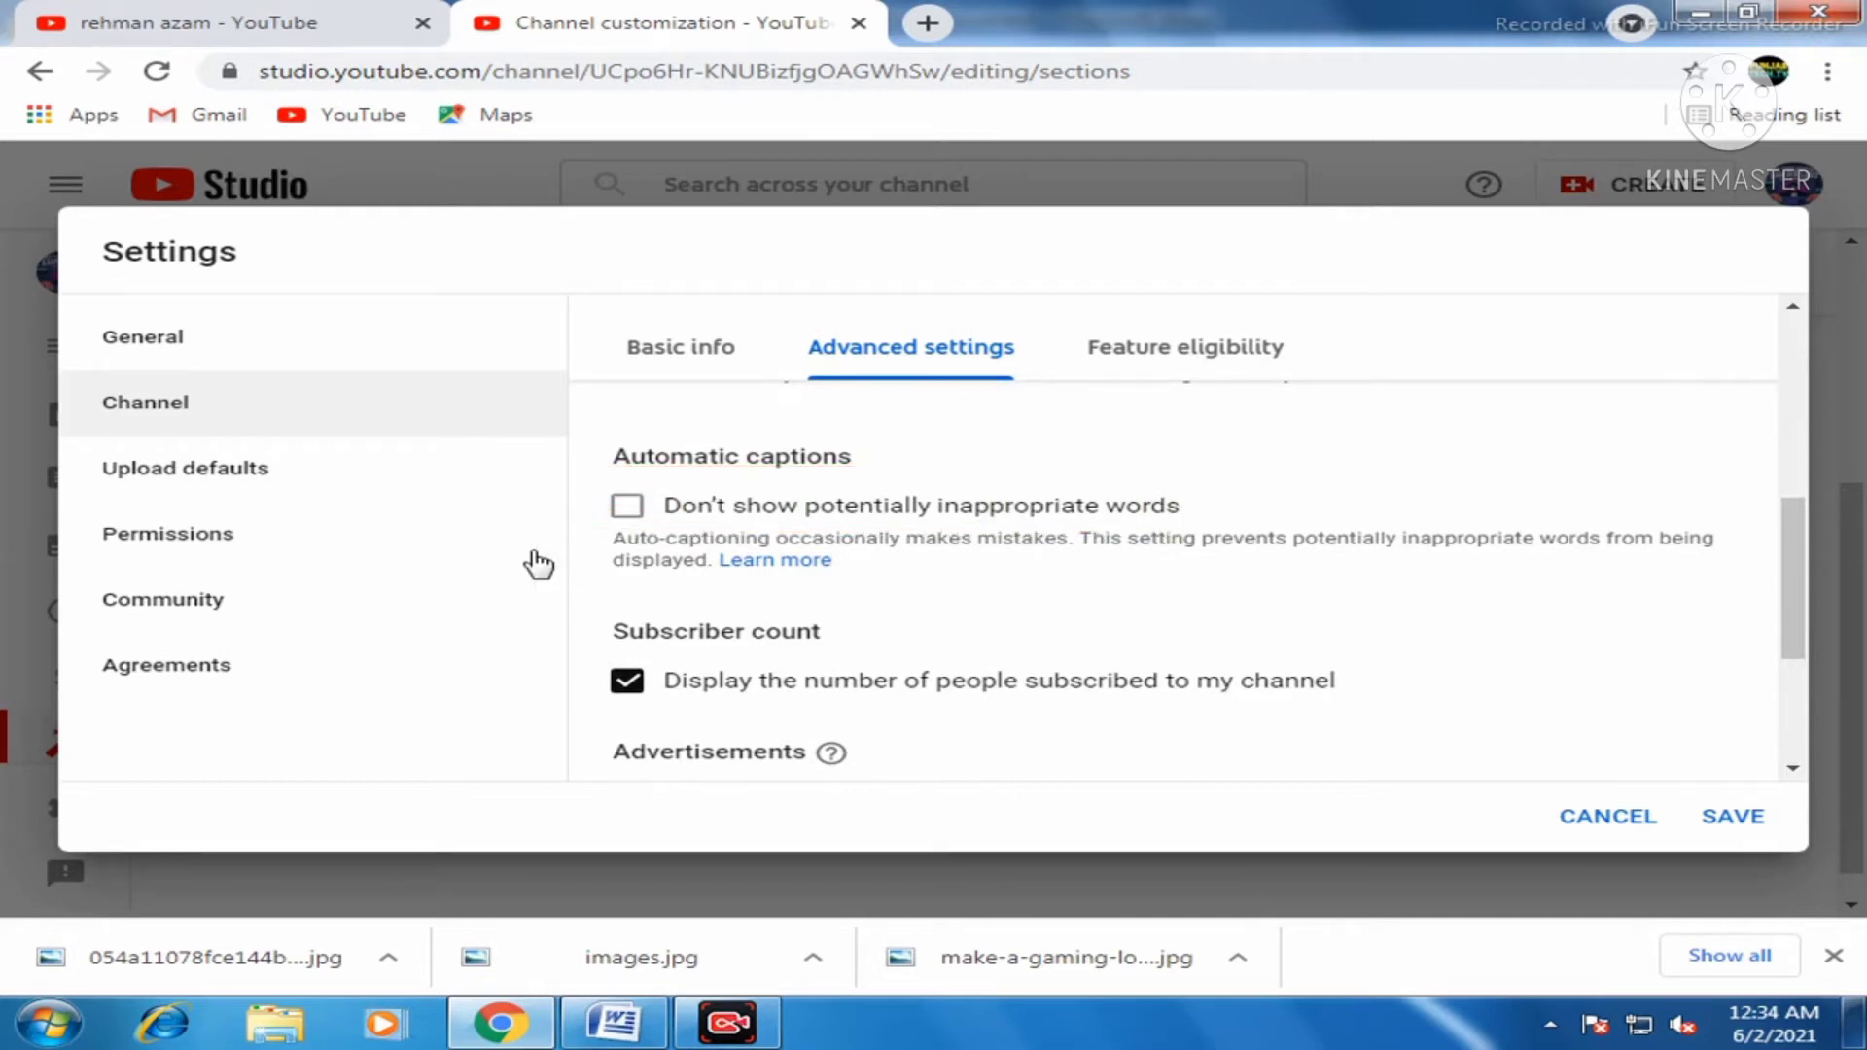
{"action": "left_click", "coordinate": [640, 516]}
{"action": "mouse_move", "coordinate": [584, 644]}
{"action": "left_mouse_down"}
{"action": "mouse_move", "coordinate": [692, 700]}
{"action": "mouse_move", "coordinate": [1385, 733]}
{"action": "left_mouse_up"}
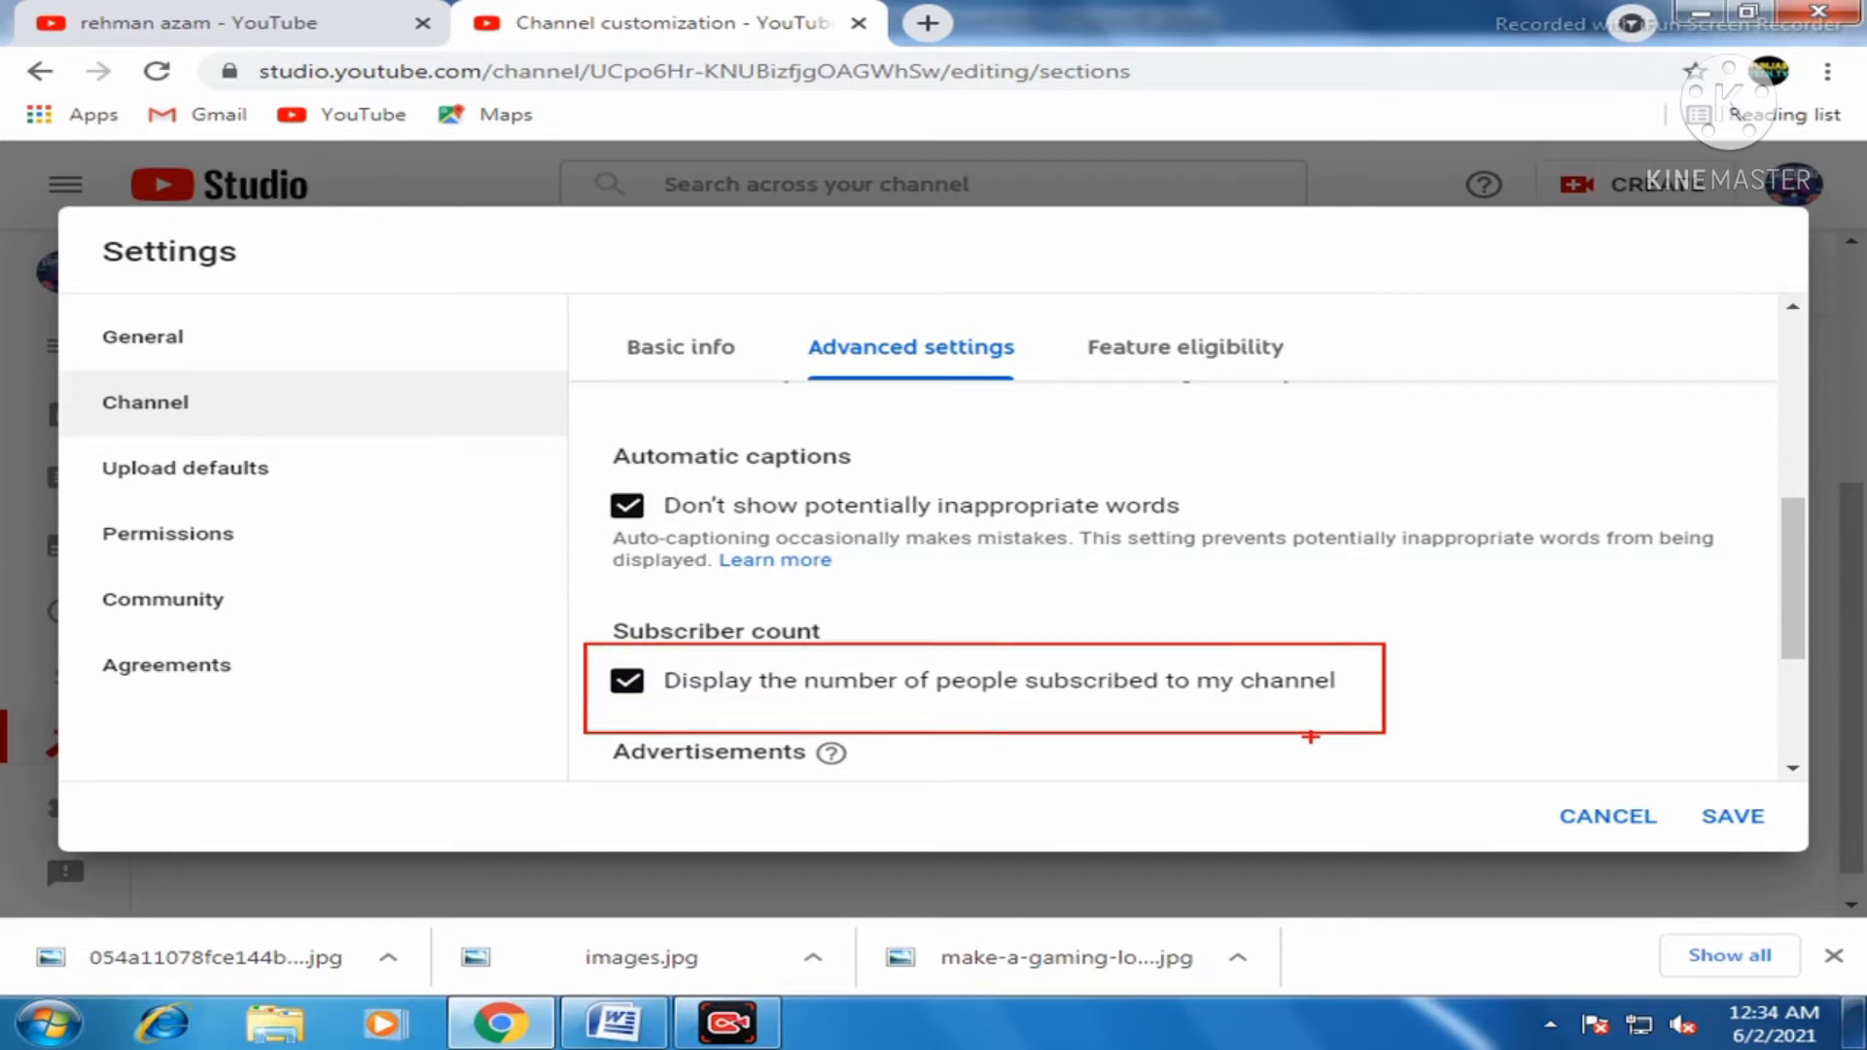
{"action": "key", "text": "Escape"}
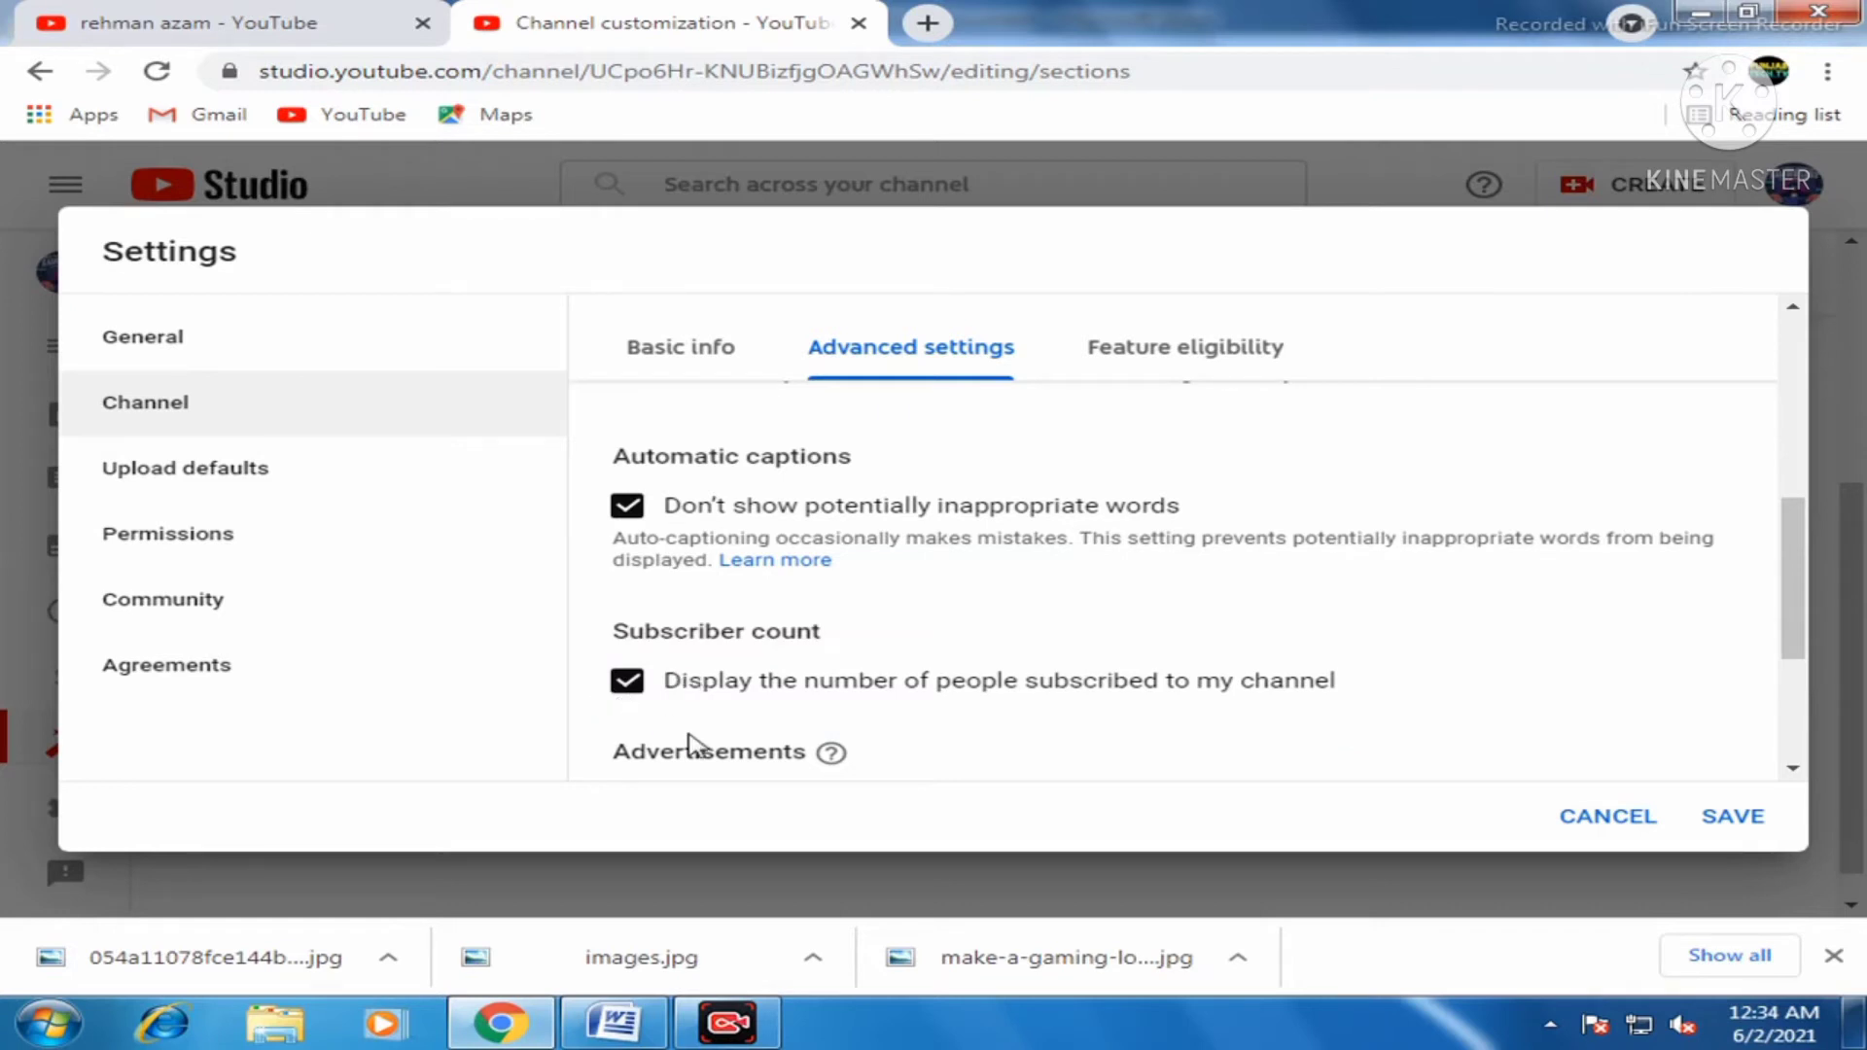
{"action": "left_click", "coordinate": [627, 684]}
Step: Toggle 'Disable interest-based ads' on and back off, leaving interest-based ads allowed
{"action": "scroll", "coordinate": [667, 717], "scroll_direction": "down", "scroll_amount": 1}
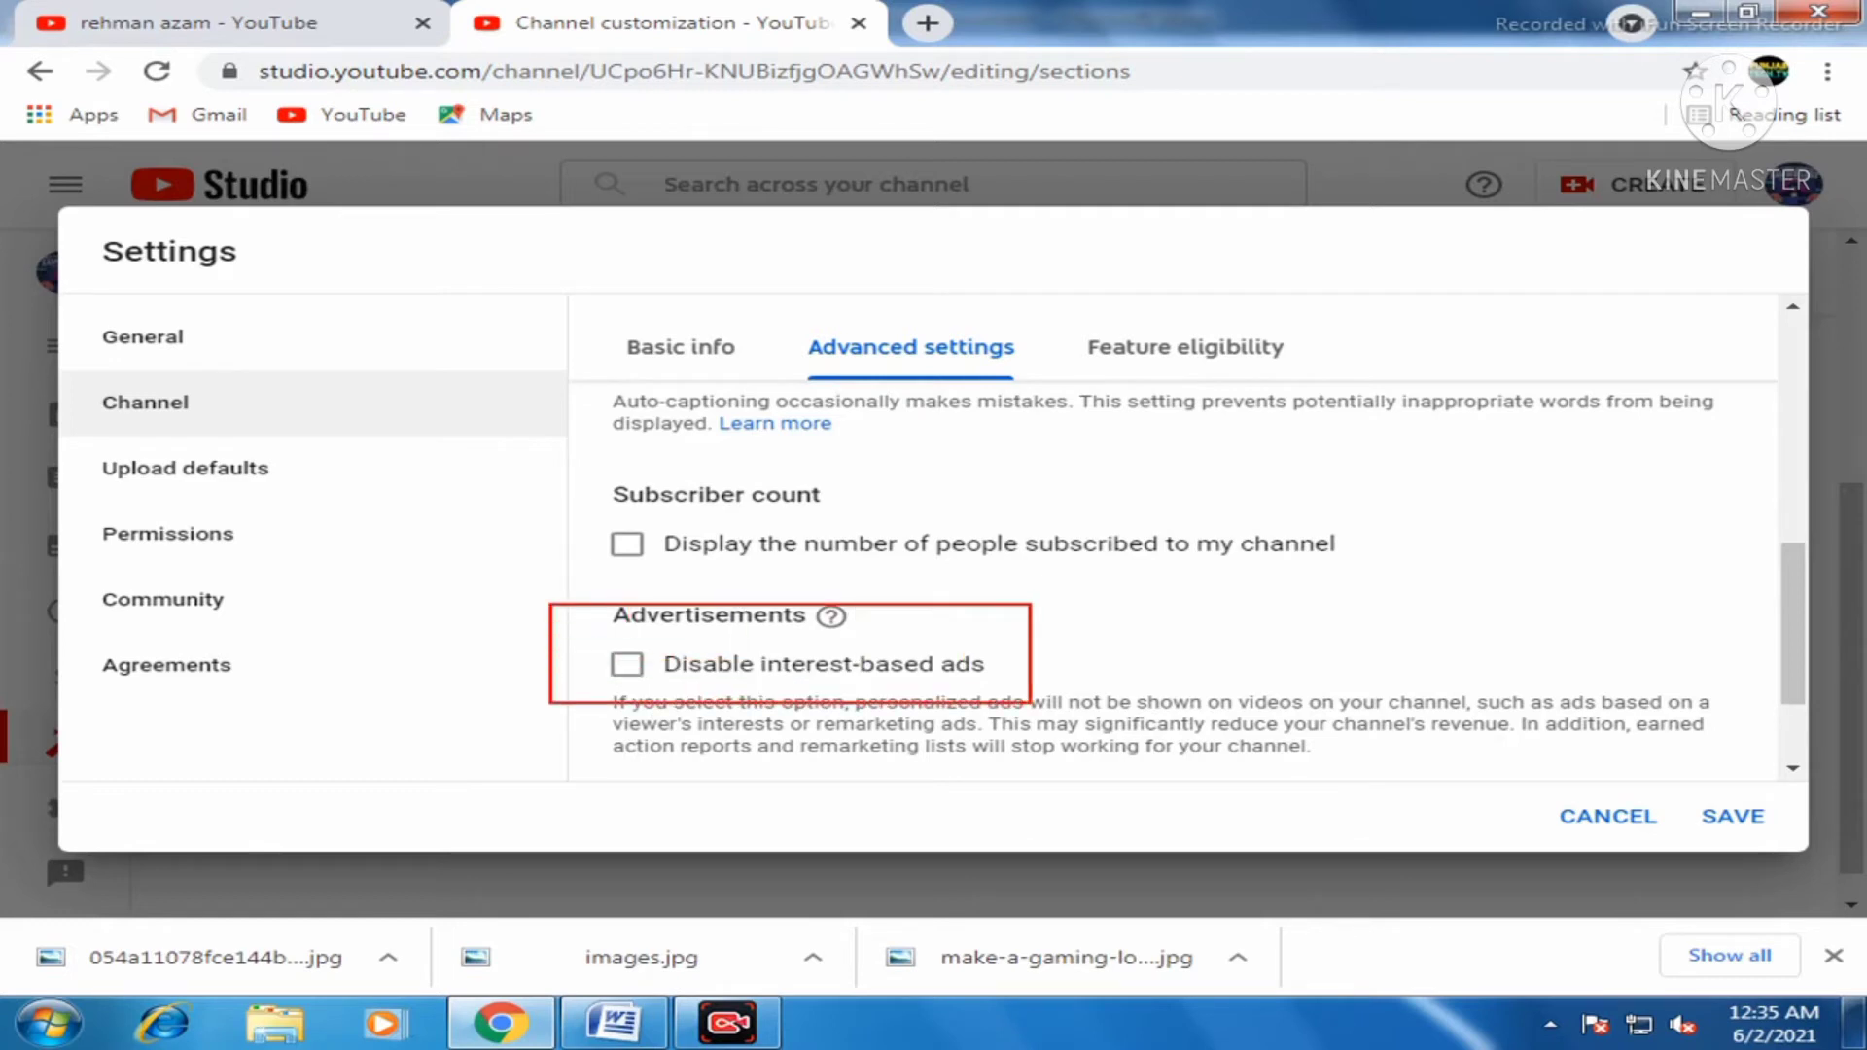
{"action": "left_click", "coordinate": [625, 669]}
{"action": "left_click", "coordinate": [623, 669]}
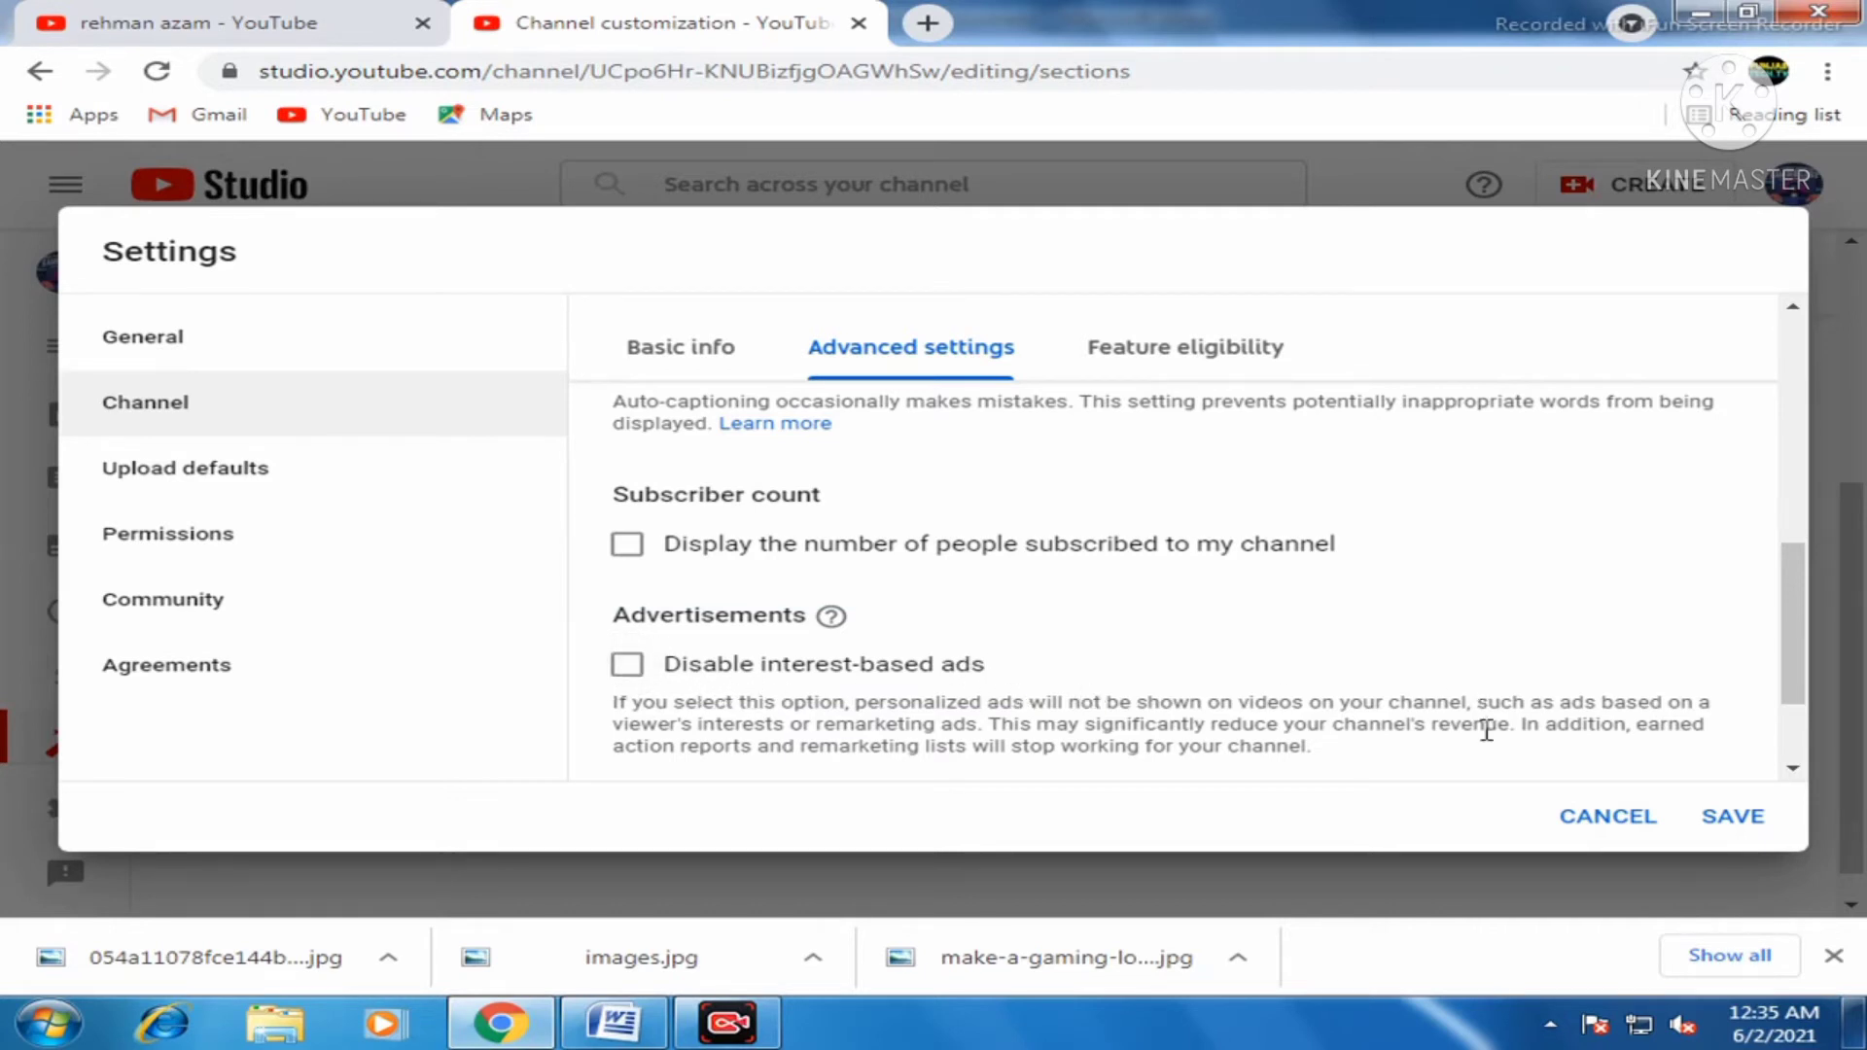
{"action": "scroll", "coordinate": [1157, 738], "scroll_direction": "down", "scroll_amount": 2}
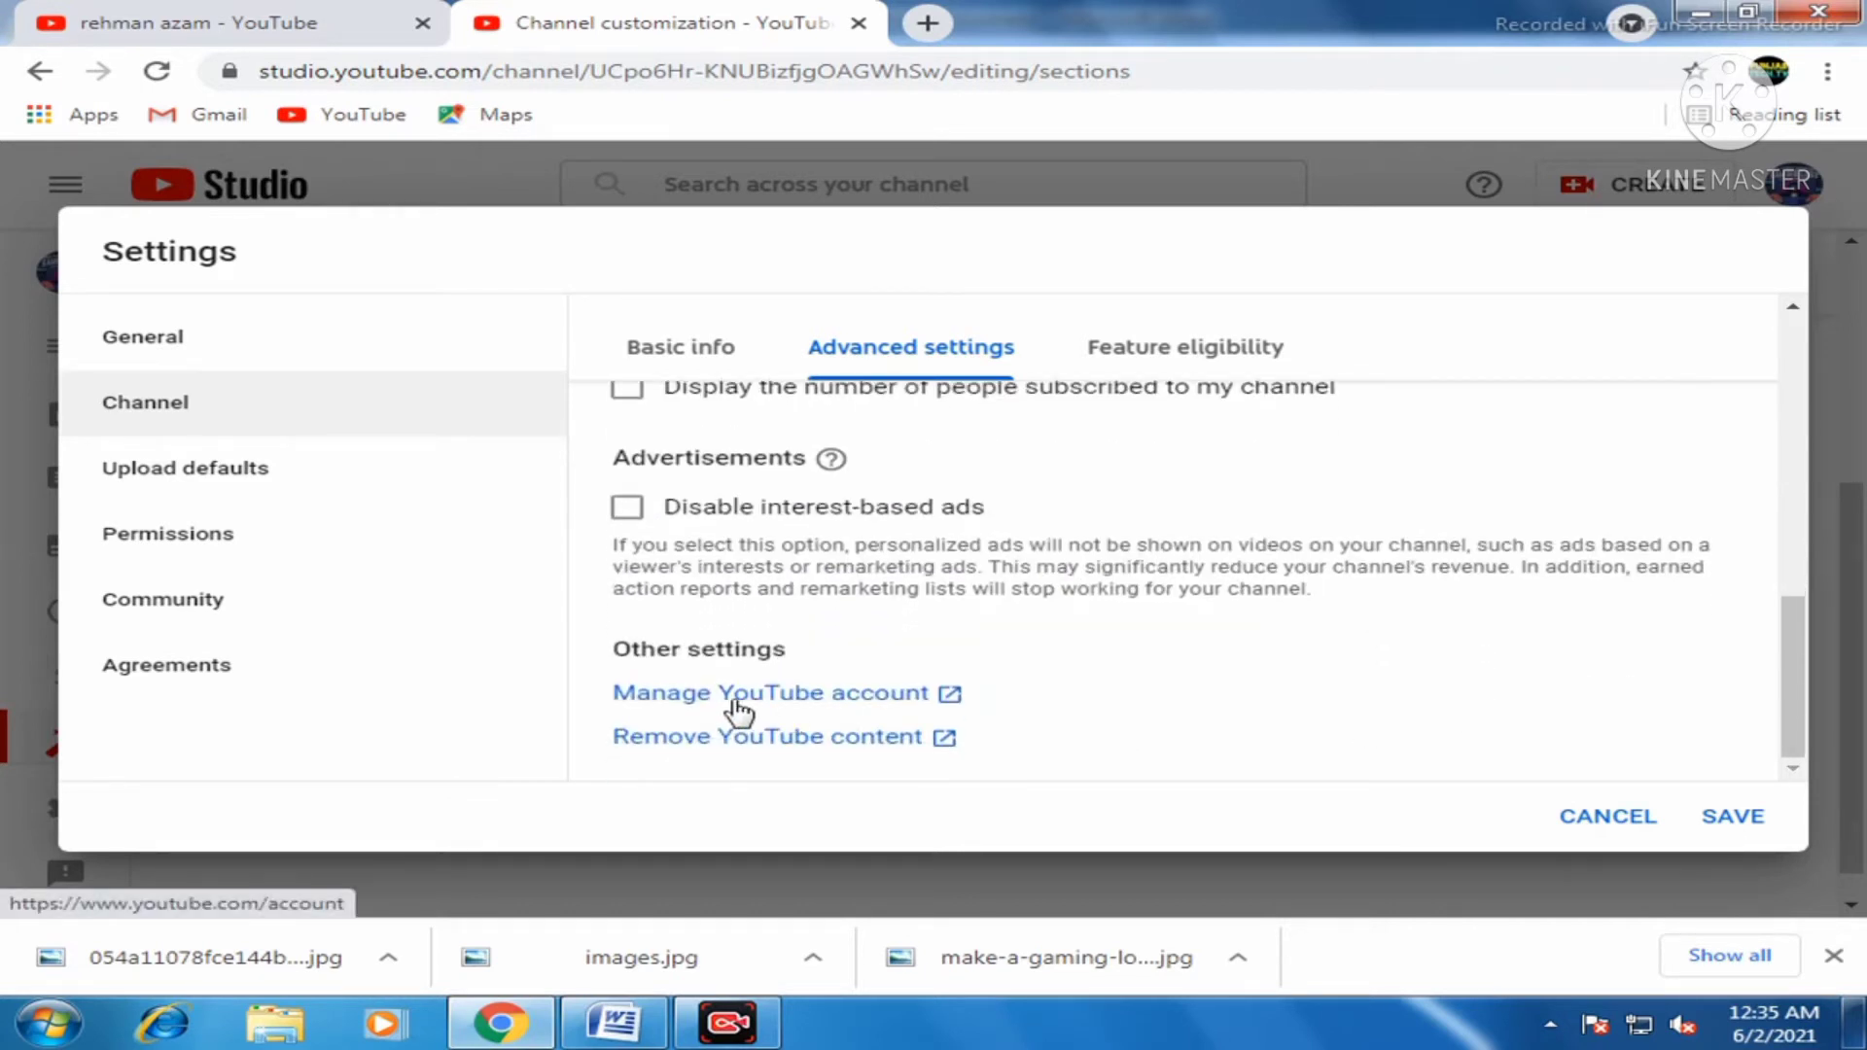
{"action": "mouse_move", "coordinate": [574, 661]}
{"action": "left_mouse_down"}
{"action": "mouse_move", "coordinate": [712, 720]}
{"action": "mouse_move", "coordinate": [1037, 757]}
{"action": "left_mouse_up"}
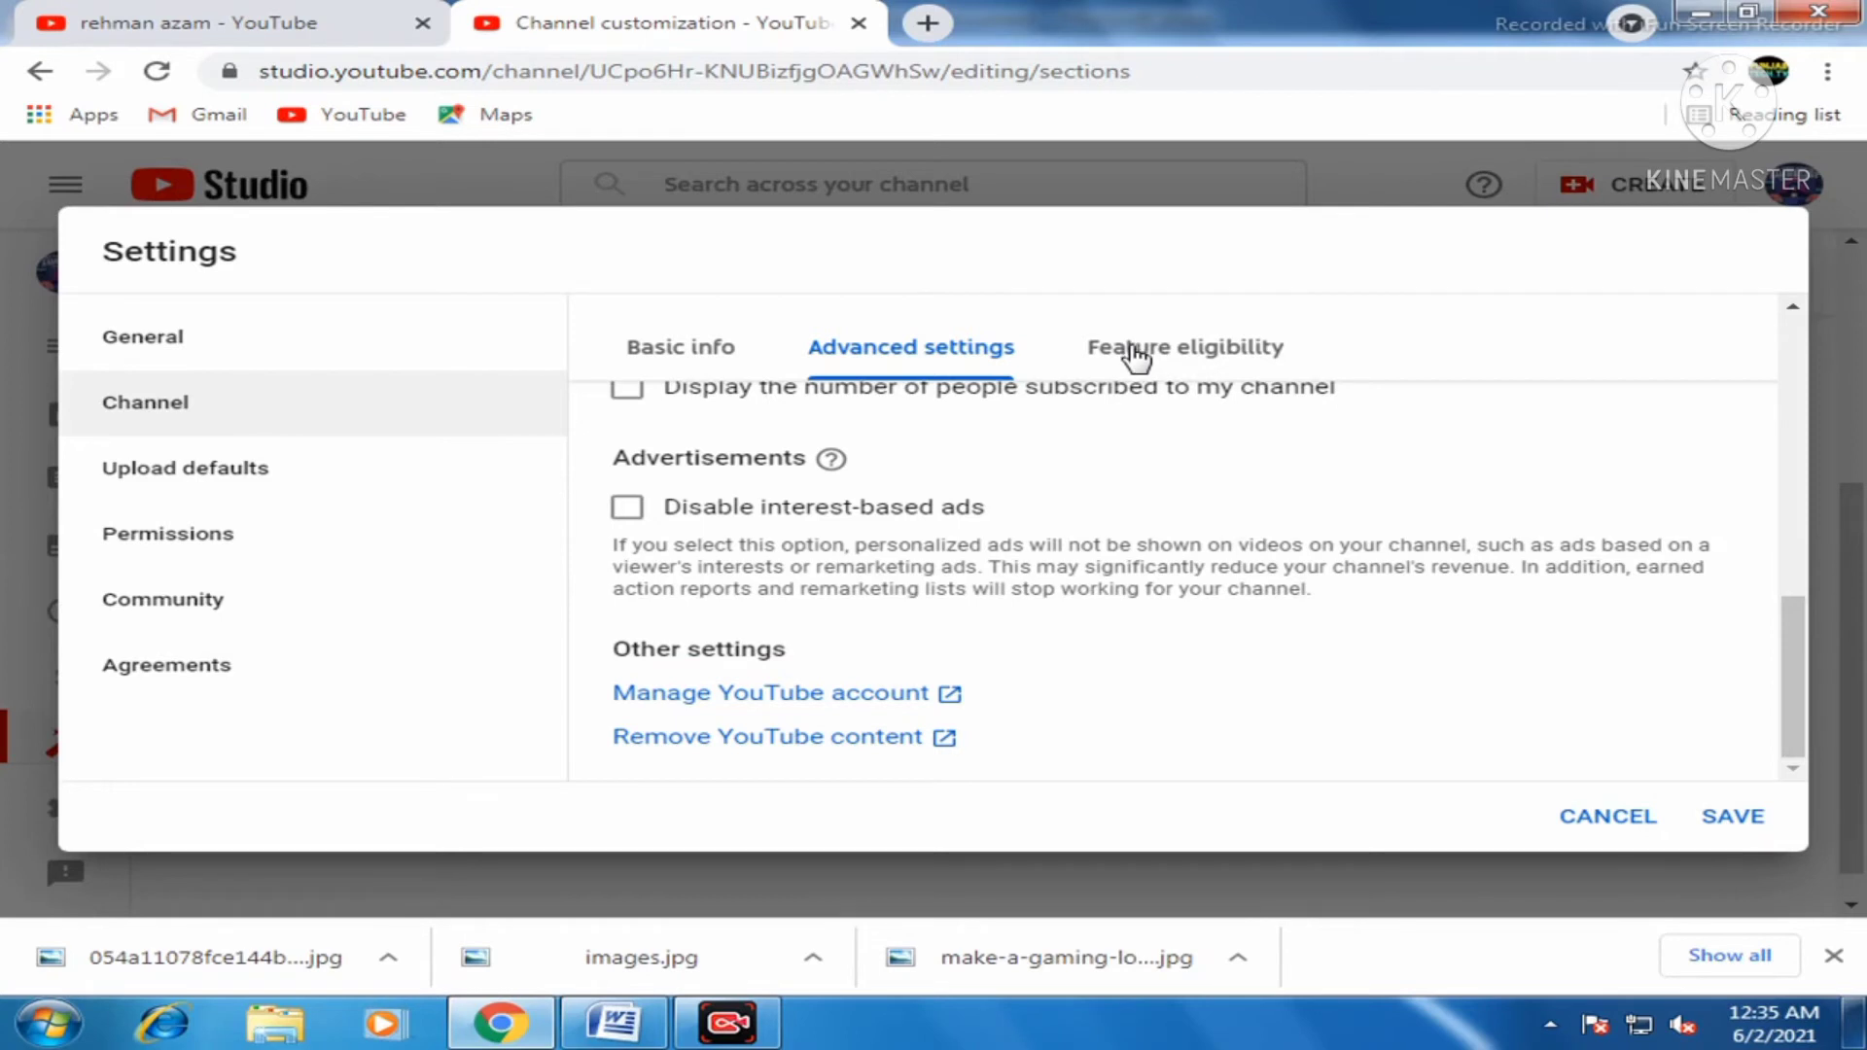
{"action": "left_click_drag", "start_coordinate": [1068, 324], "coordinate": [1300, 370]}
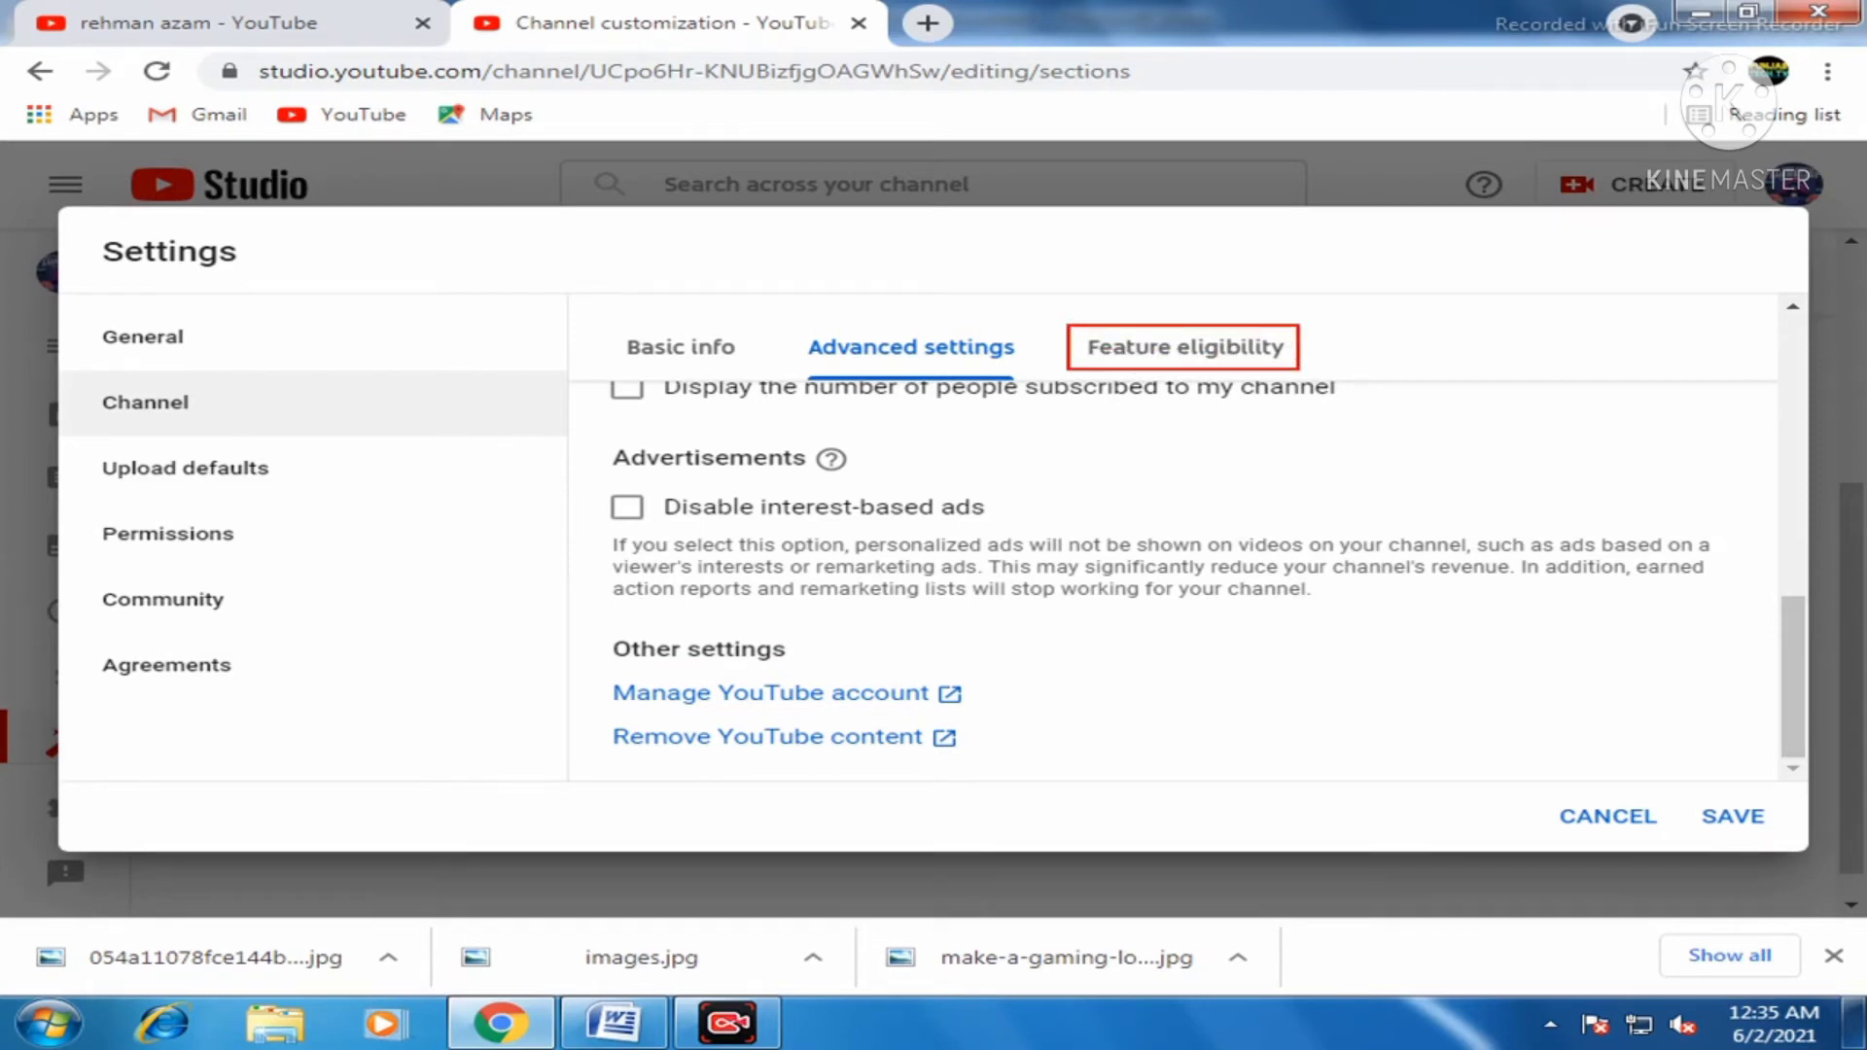
Step: In Feature eligibility, reveal phone-verification requirements for longer videos, custom thumbnails, live streaming and Content ID appeals
{"action": "left_click", "coordinate": [1134, 354]}
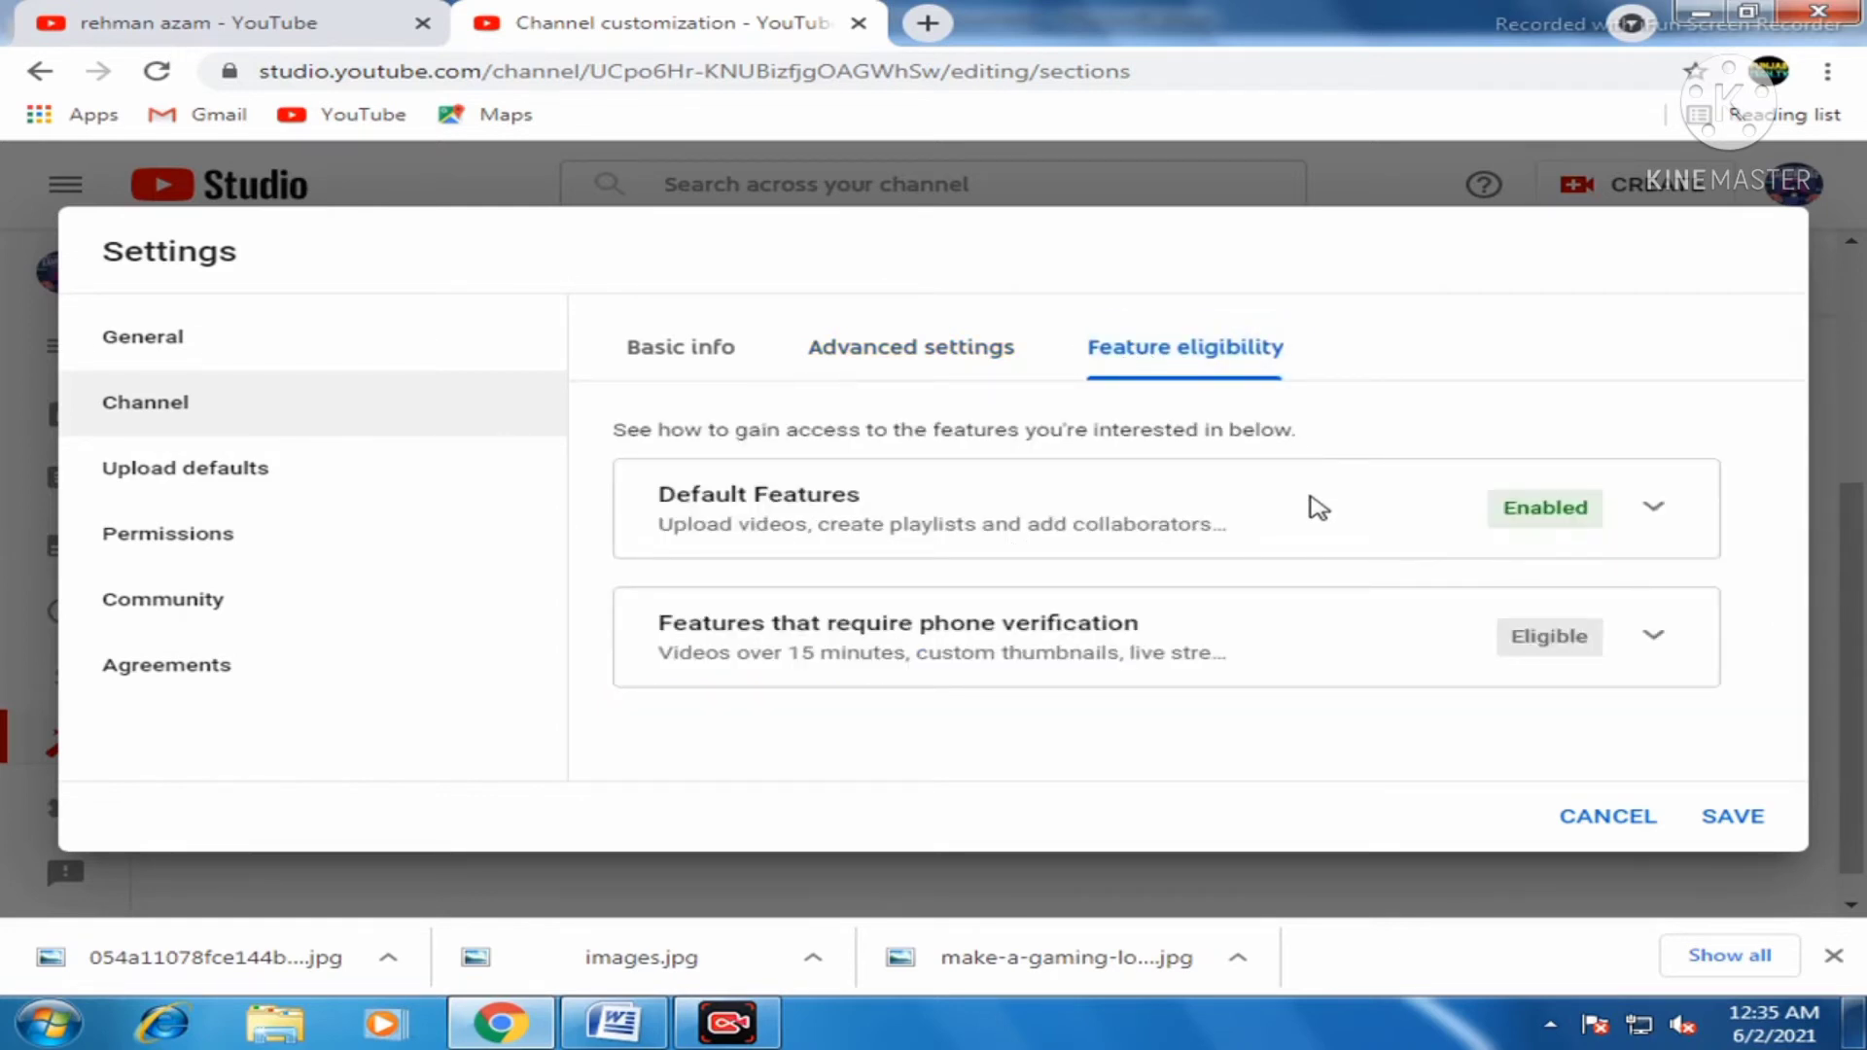
{"action": "left_click_drag", "start_coordinate": [1447, 464], "coordinate": [1713, 547]}
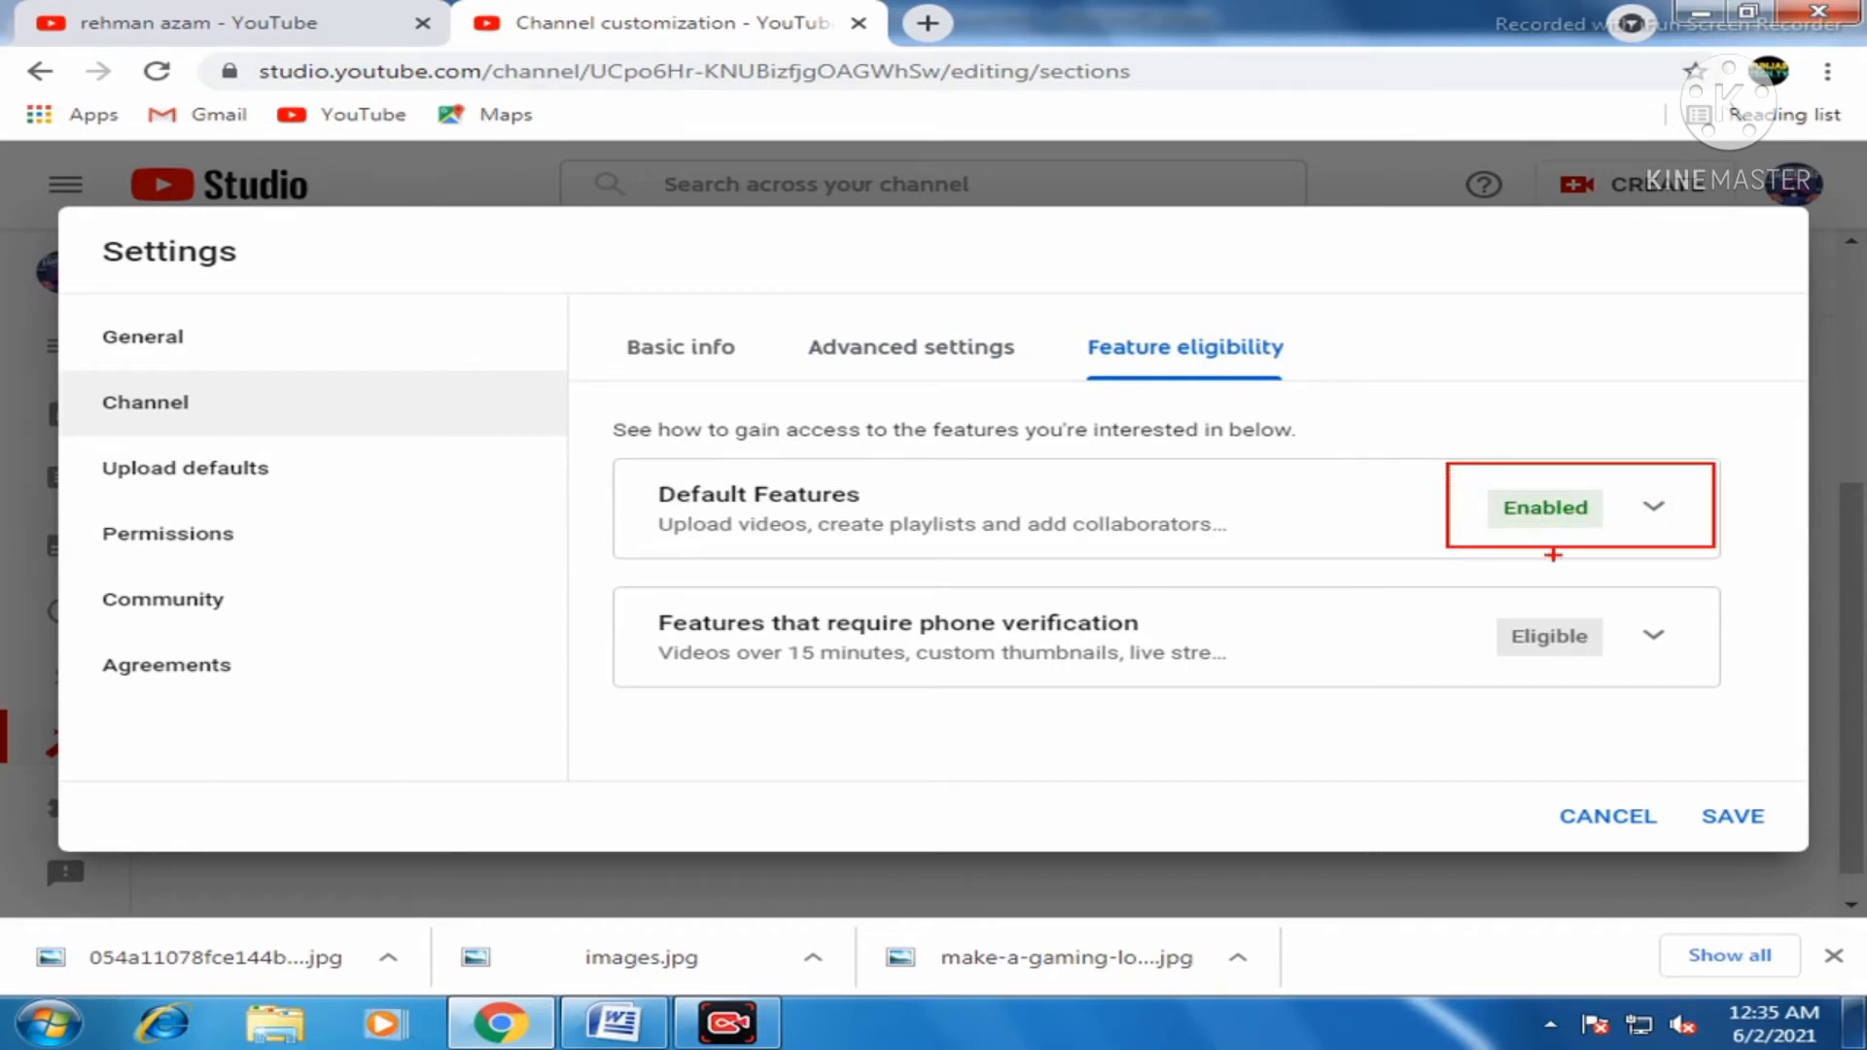
{"action": "left_click_drag", "start_coordinate": [1473, 606], "coordinate": [1709, 662]}
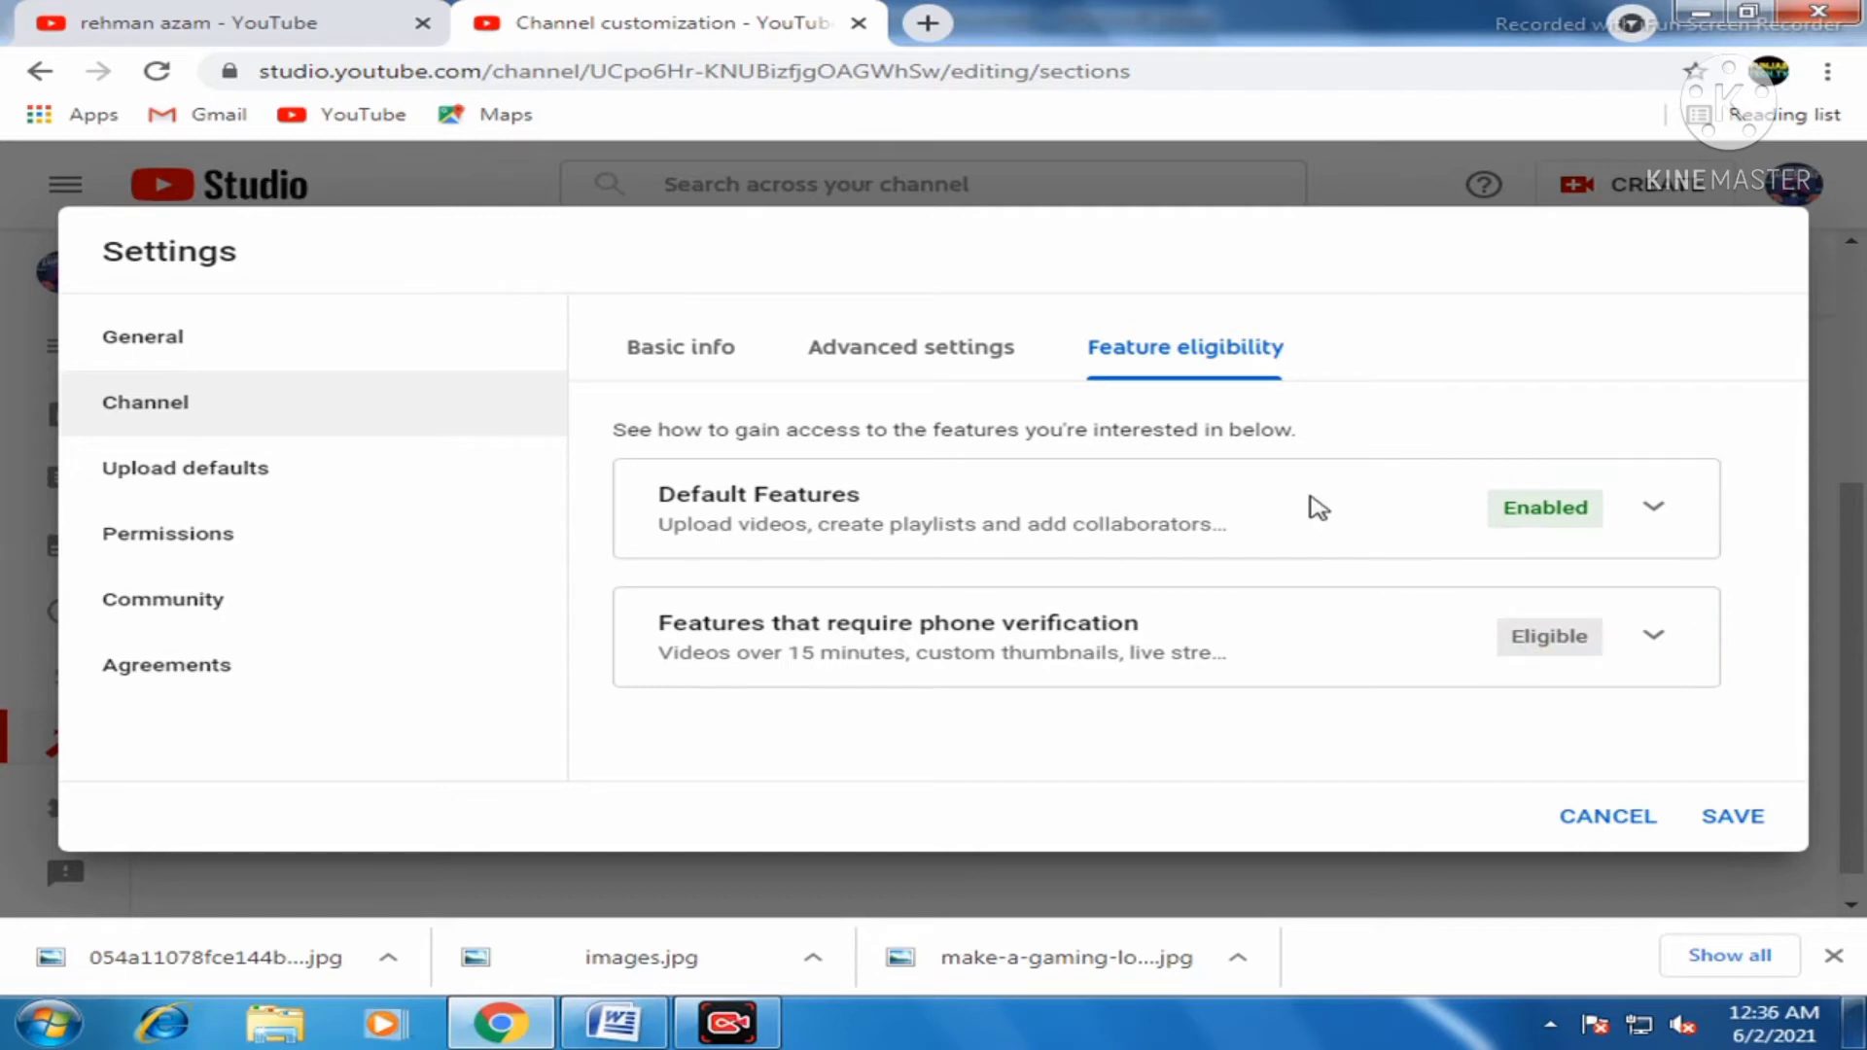
{"action": "left_click", "coordinate": [1655, 638]}
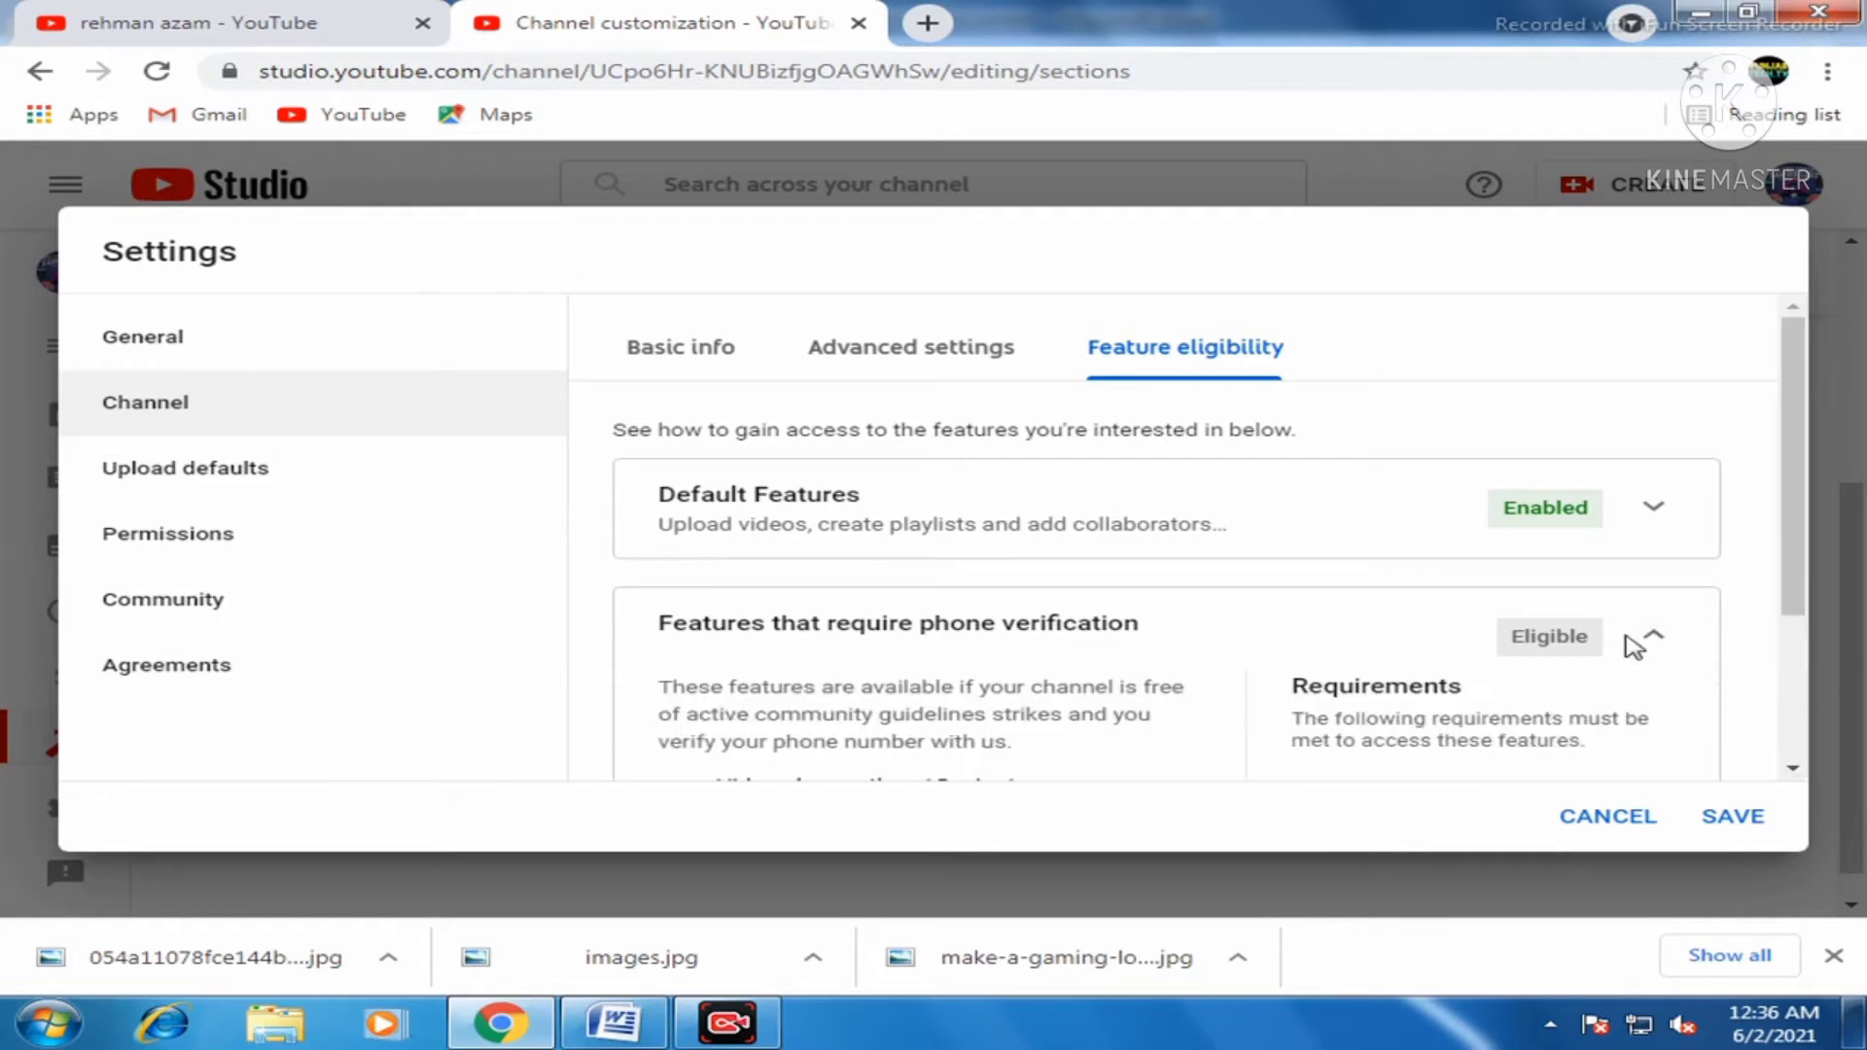
{"action": "scroll", "coordinate": [1634, 646], "scroll_direction": "down", "scroll_amount": 3}
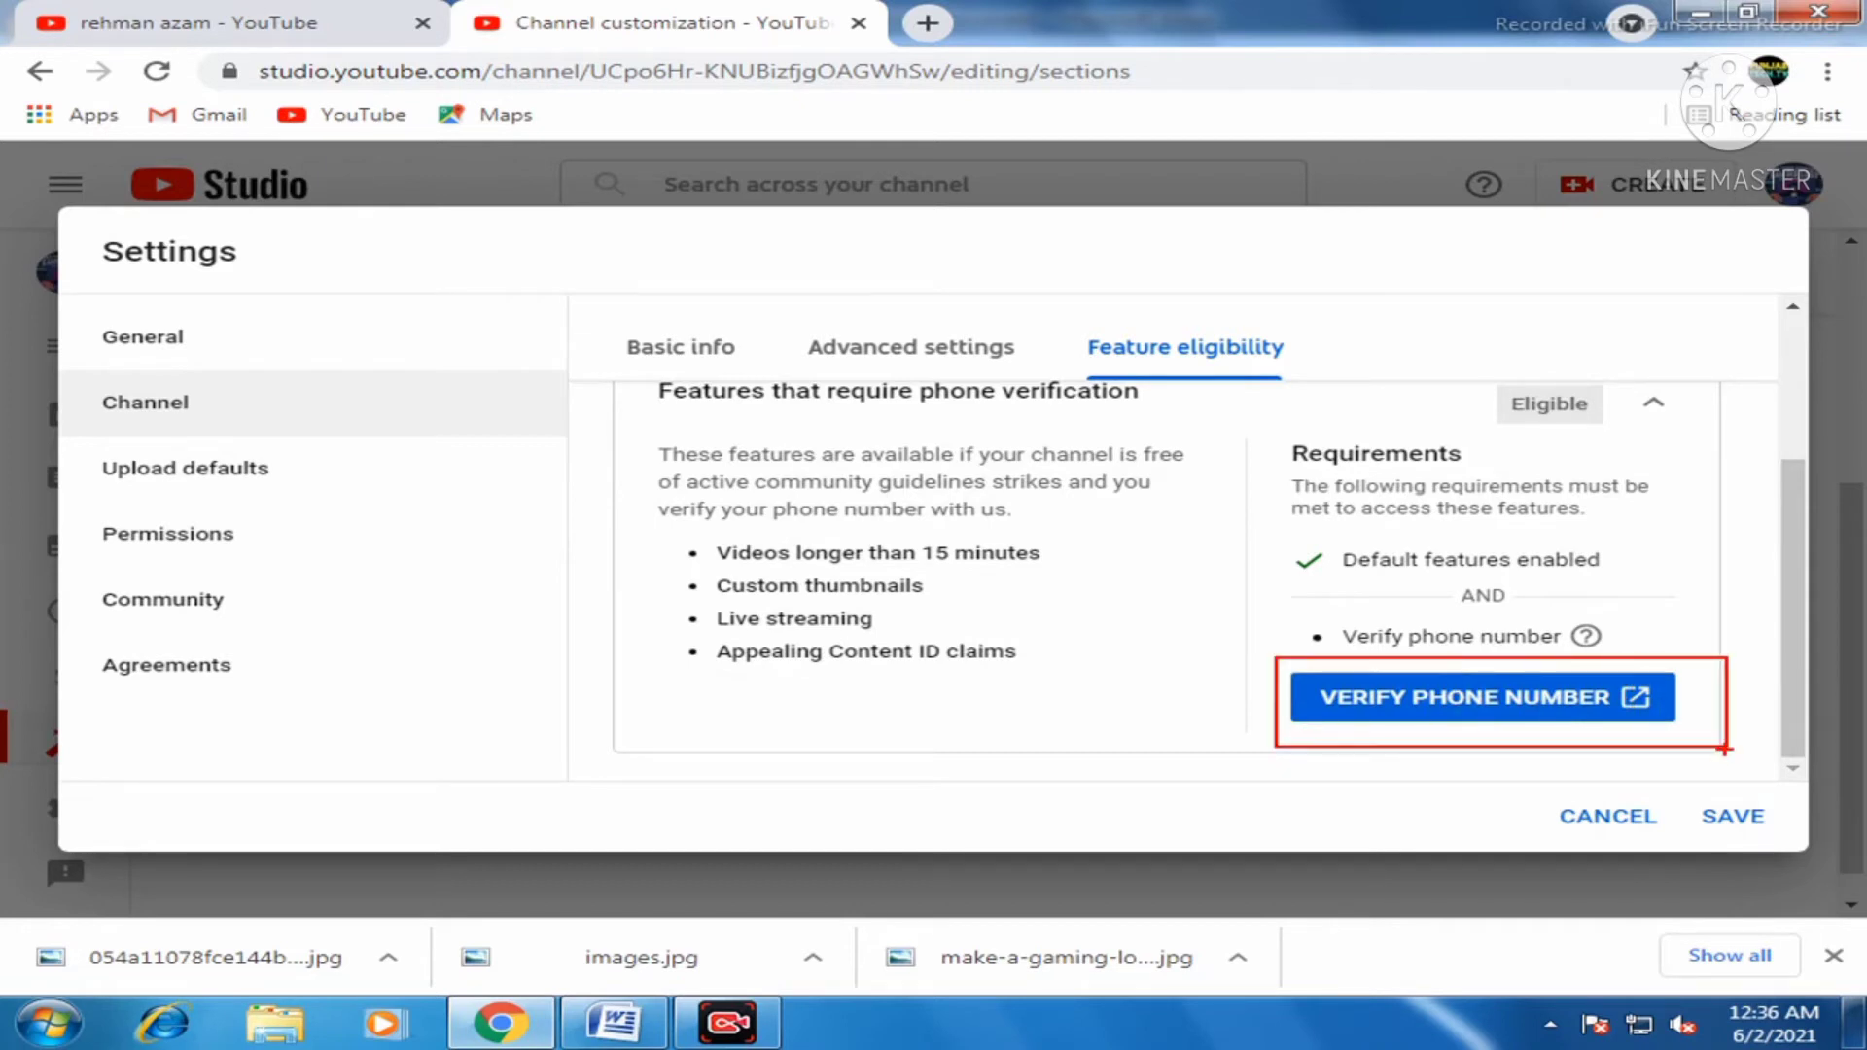
Step: Start phone verification, keeping text-message delivery and Pakistan as the country
{"action": "left_click", "coordinate": [1352, 707]}
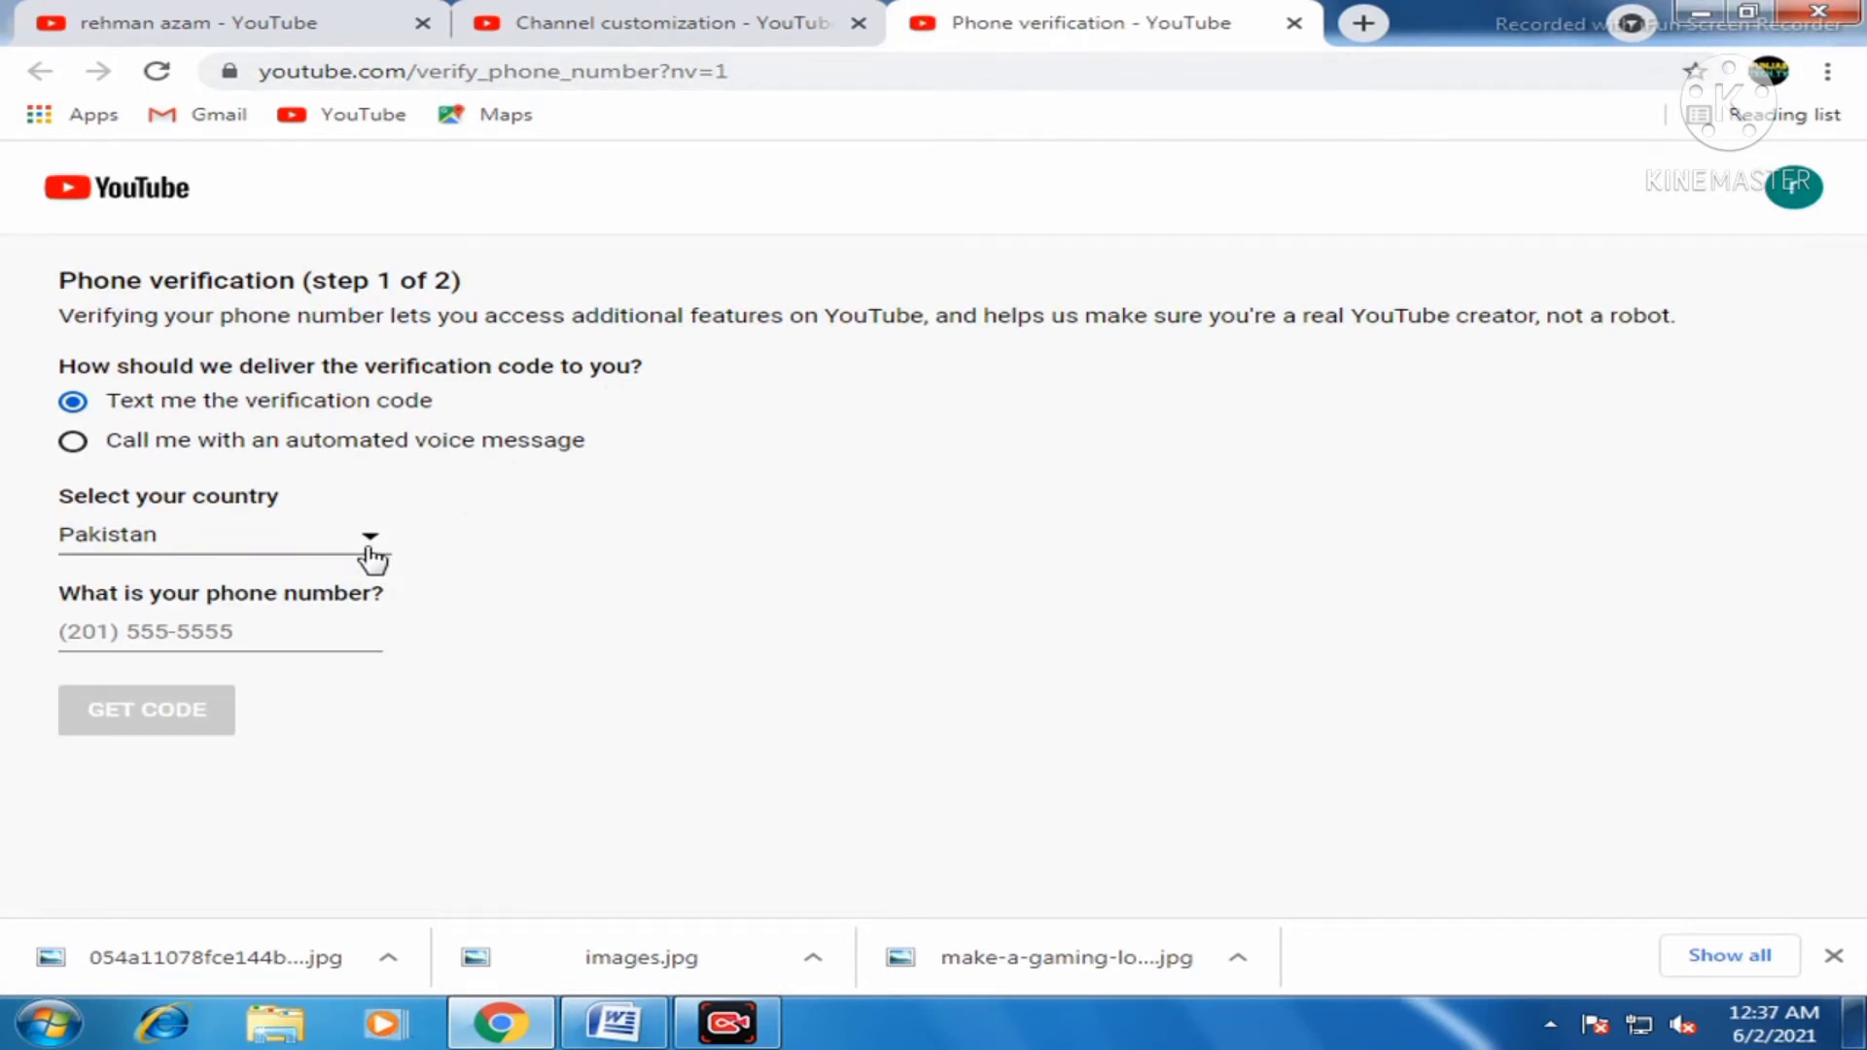
{"action": "left_click_drag", "start_coordinate": [36, 513], "coordinate": [420, 555]}
{"action": "mouse_move", "coordinate": [46, 380]}
{"action": "left_mouse_down"}
{"action": "mouse_move", "coordinate": [270, 439]}
{"action": "mouse_move", "coordinate": [465, 420]}
{"action": "left_mouse_up"}
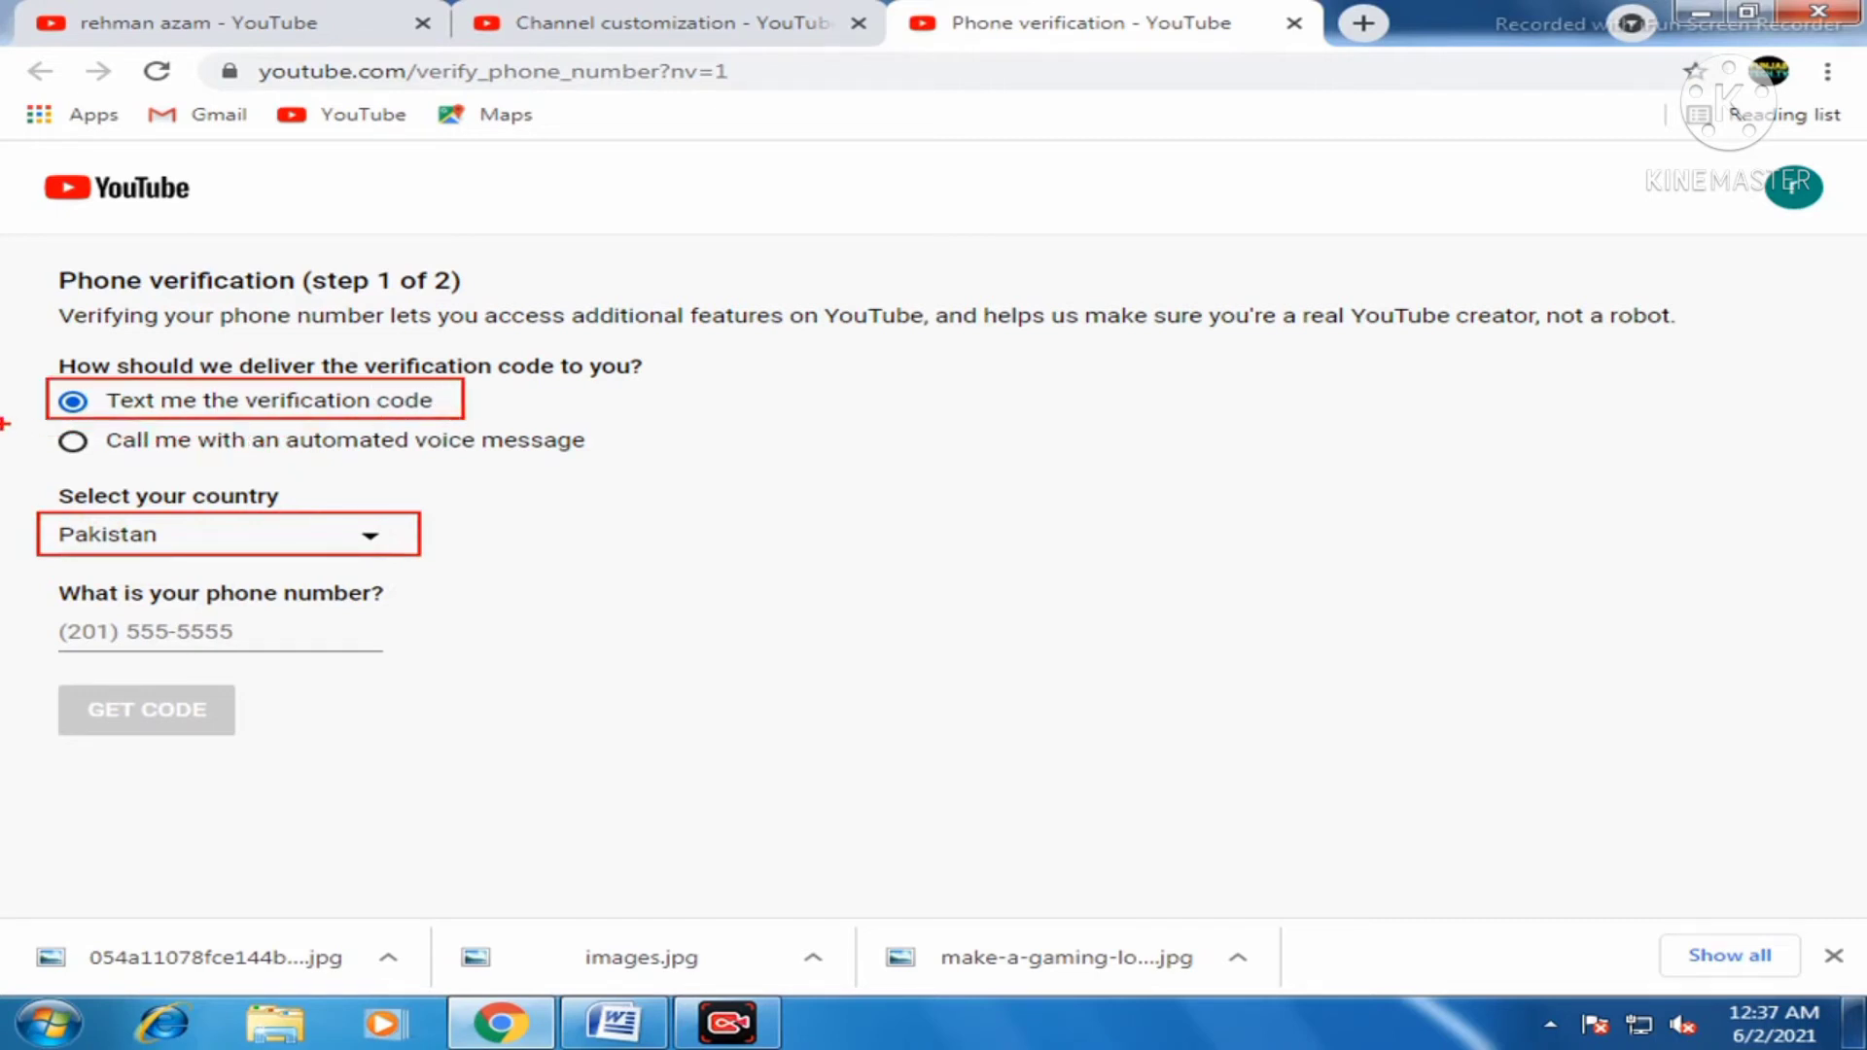
{"action": "left_click_drag", "start_coordinate": [49, 431], "coordinate": [599, 474]}
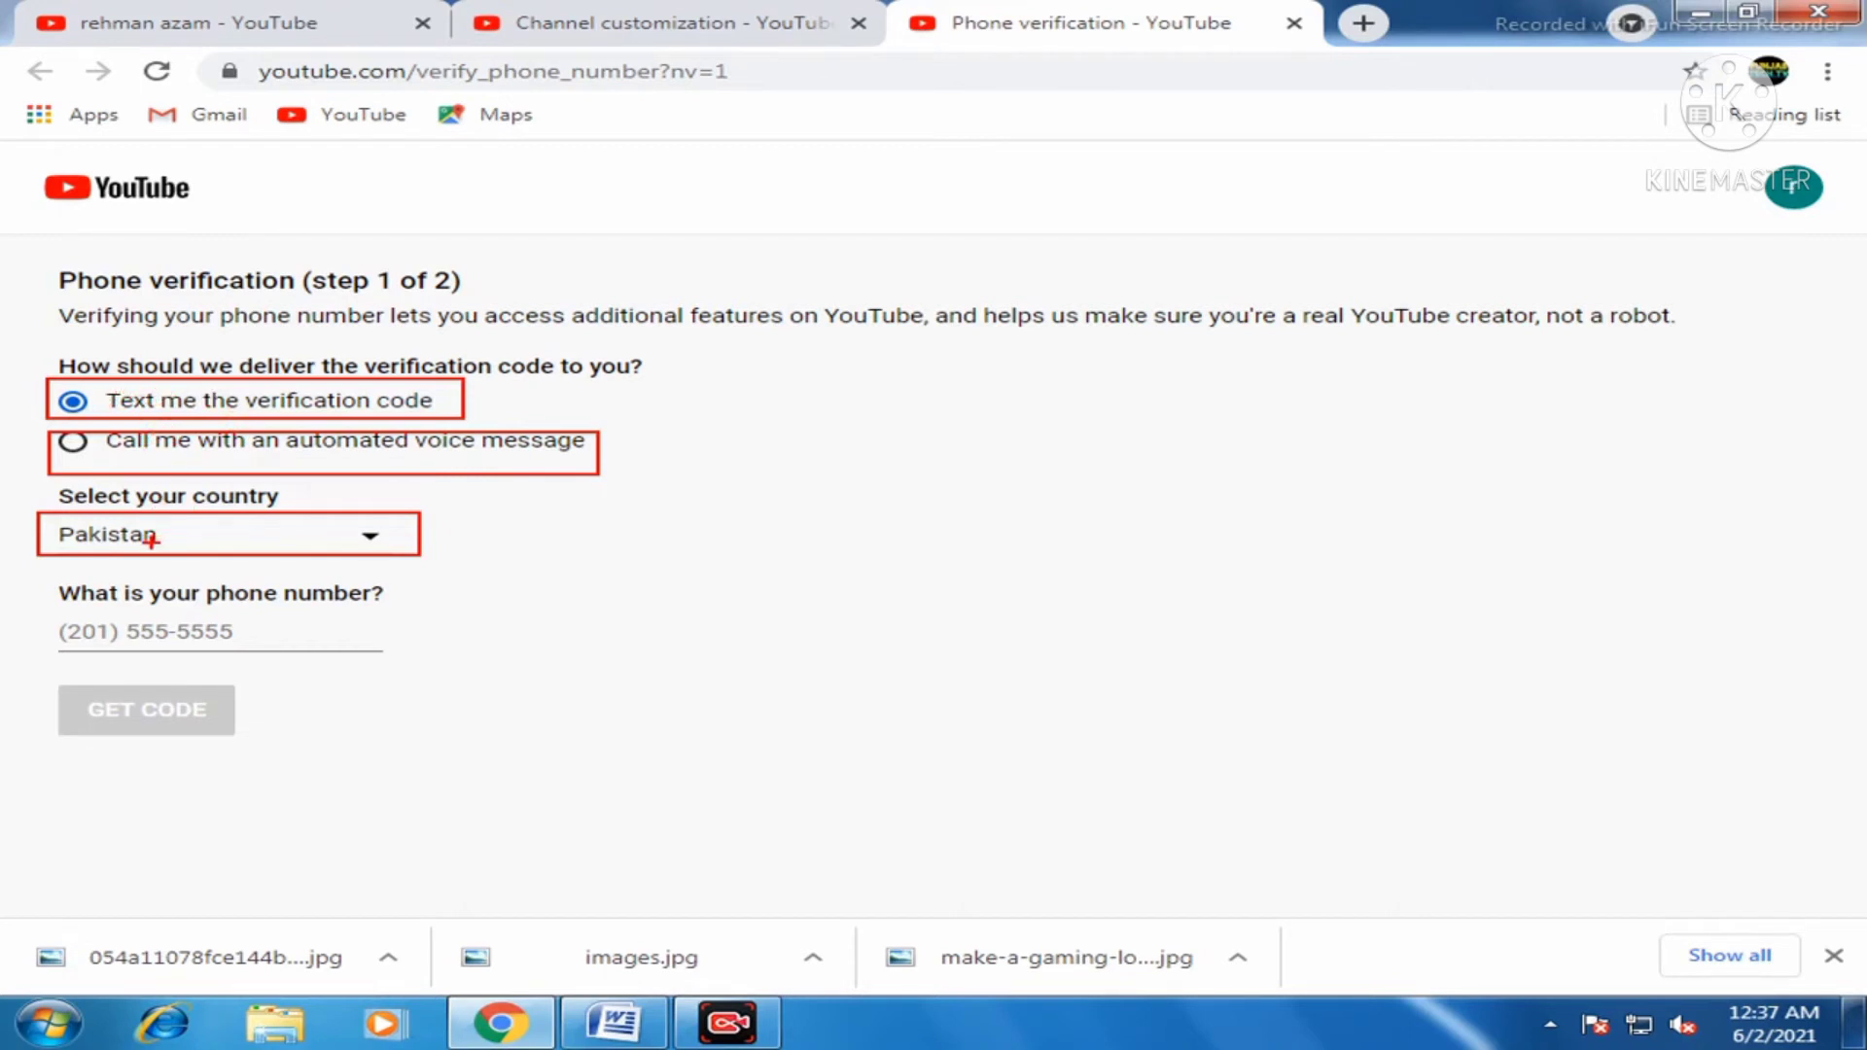
{"action": "mouse_move", "coordinate": [35, 573]}
{"action": "left_mouse_down"}
{"action": "mouse_move", "coordinate": [323, 665]}
{"action": "mouse_move", "coordinate": [424, 658]}
{"action": "left_mouse_up"}
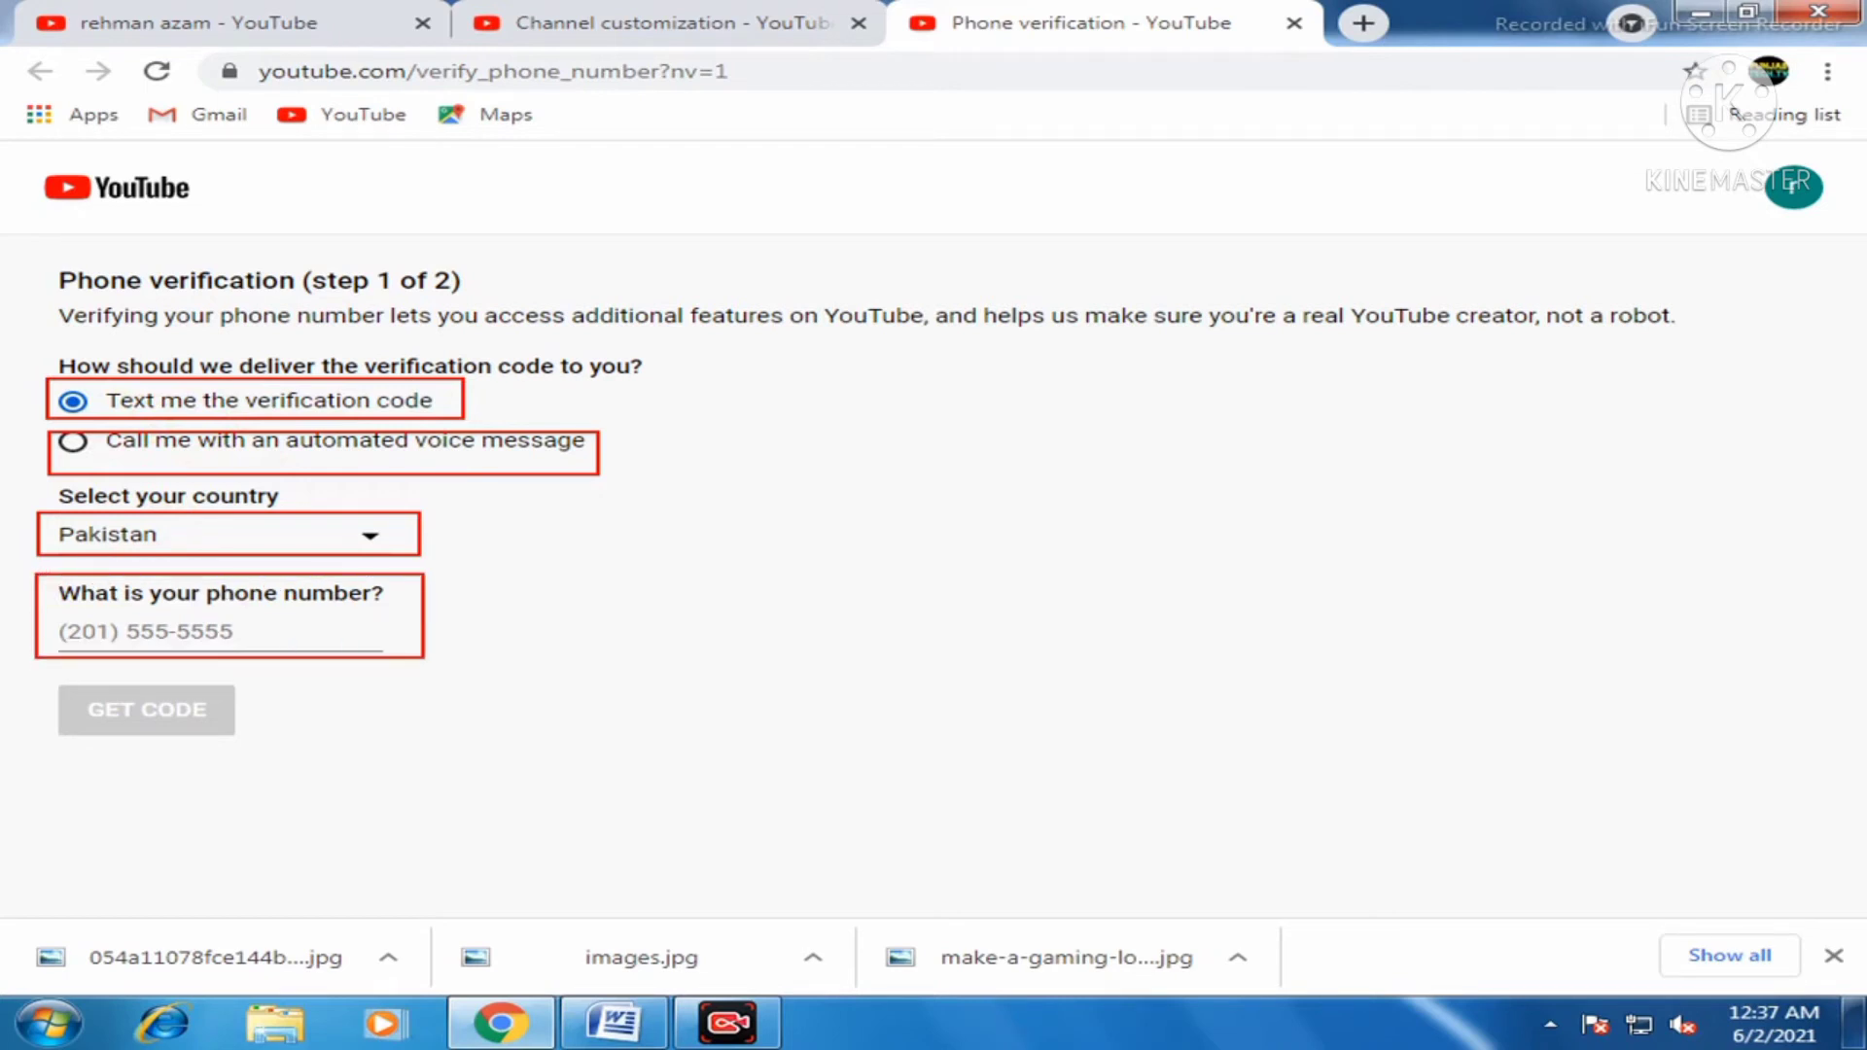
Step: Enter the channel's phone number, request the text code, and ready the step 2 code field
{"action": "left_click", "coordinate": [270, 630]}
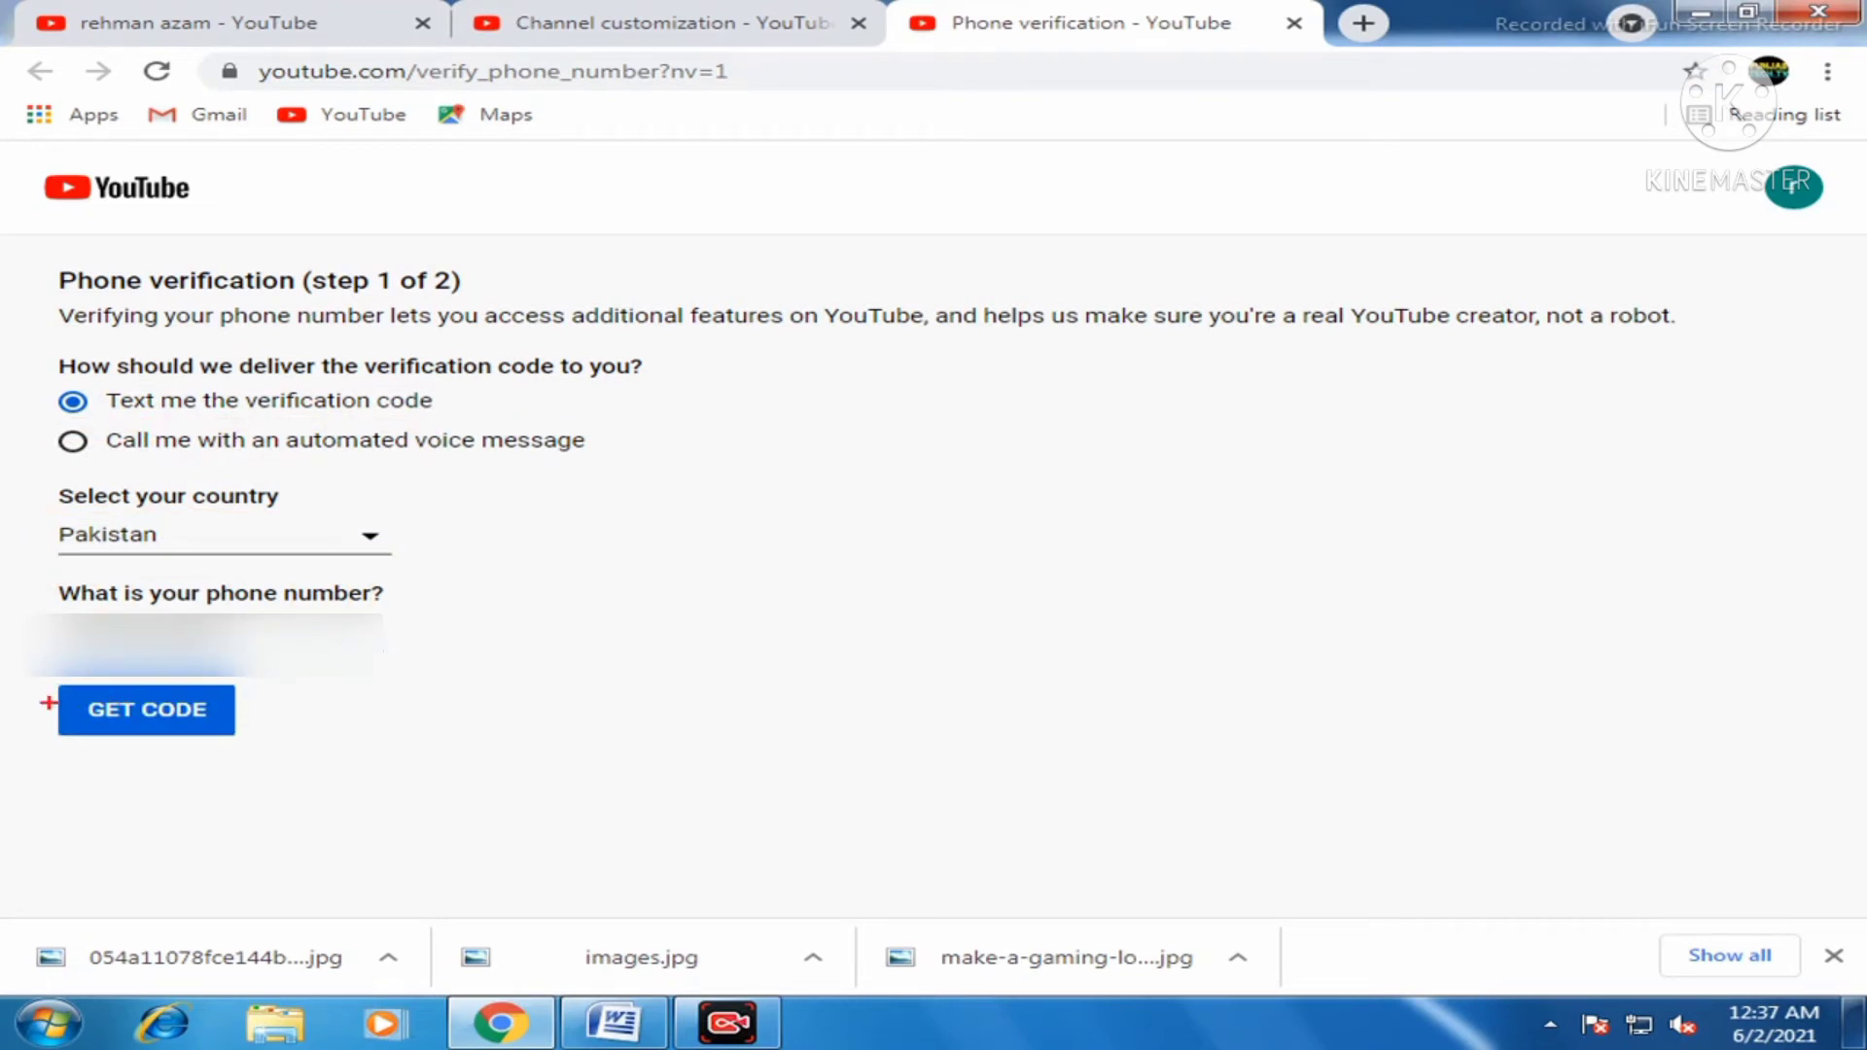
{"action": "left_click_drag", "start_coordinate": [46, 677], "coordinate": [291, 748]}
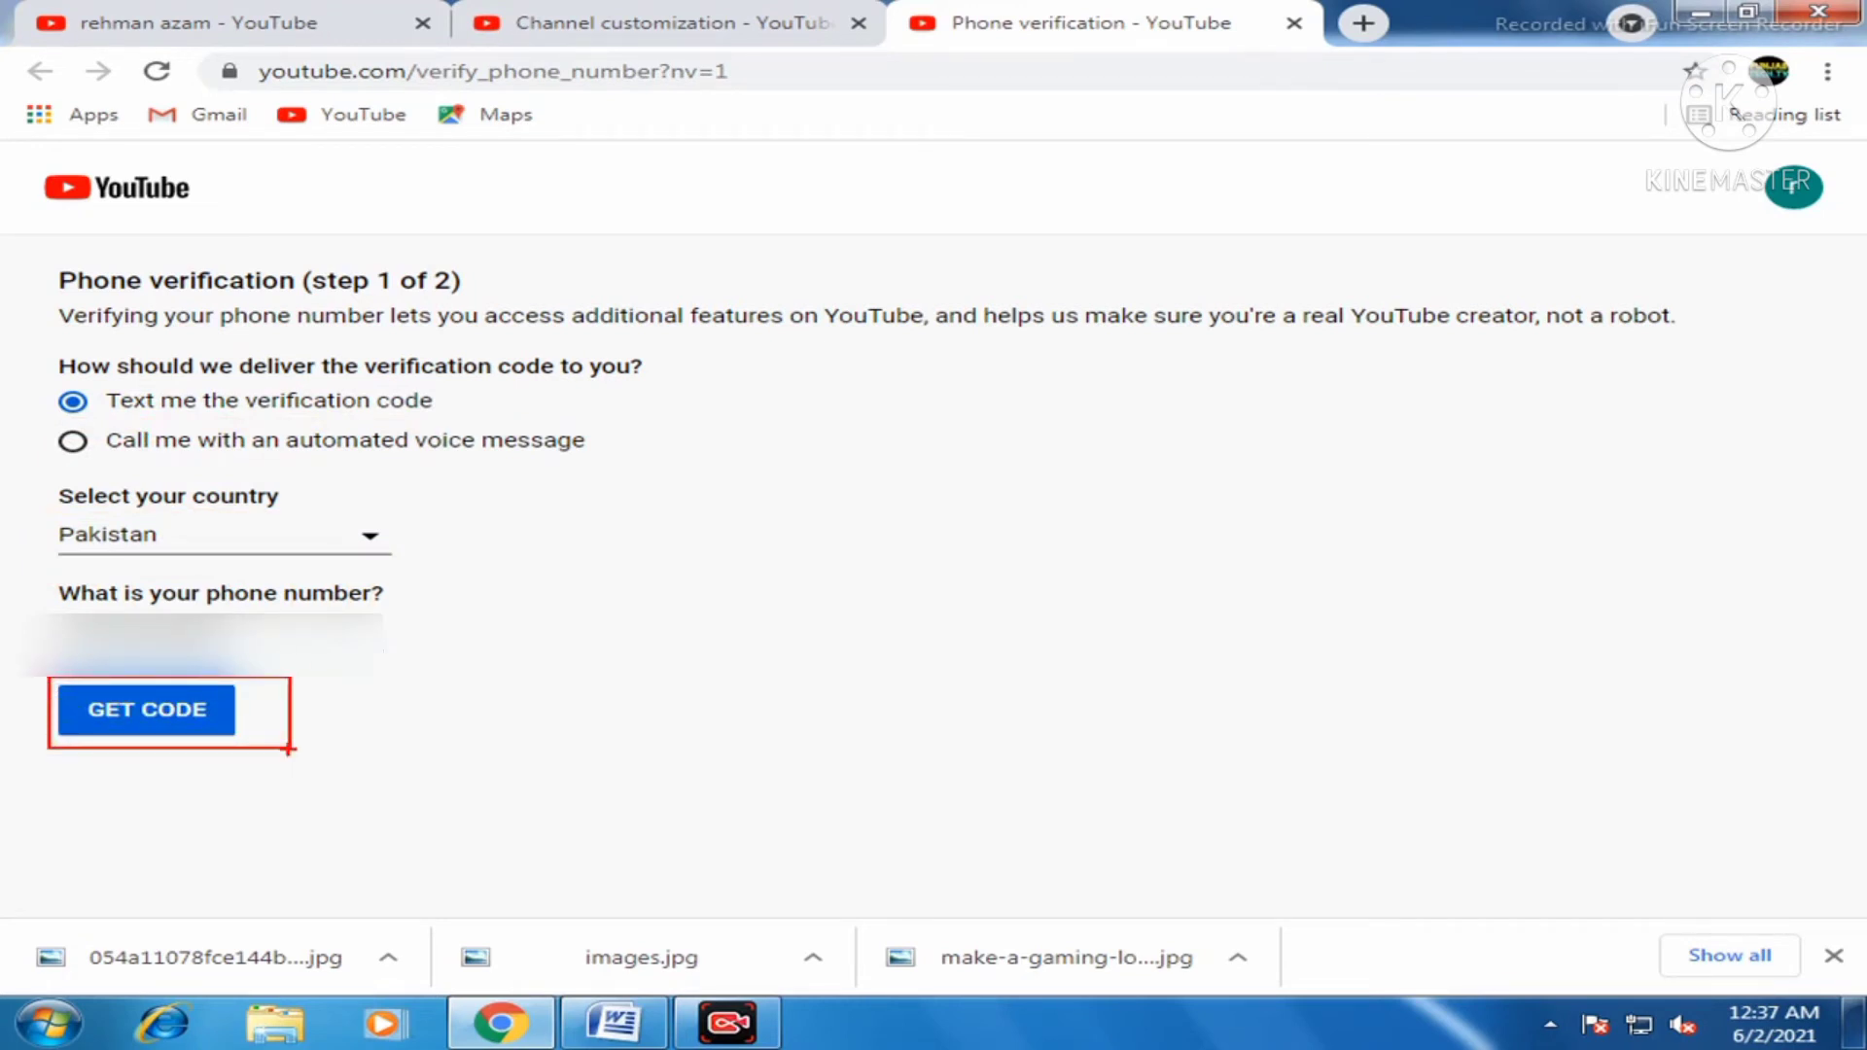
{"action": "left_click", "coordinate": [199, 714]}
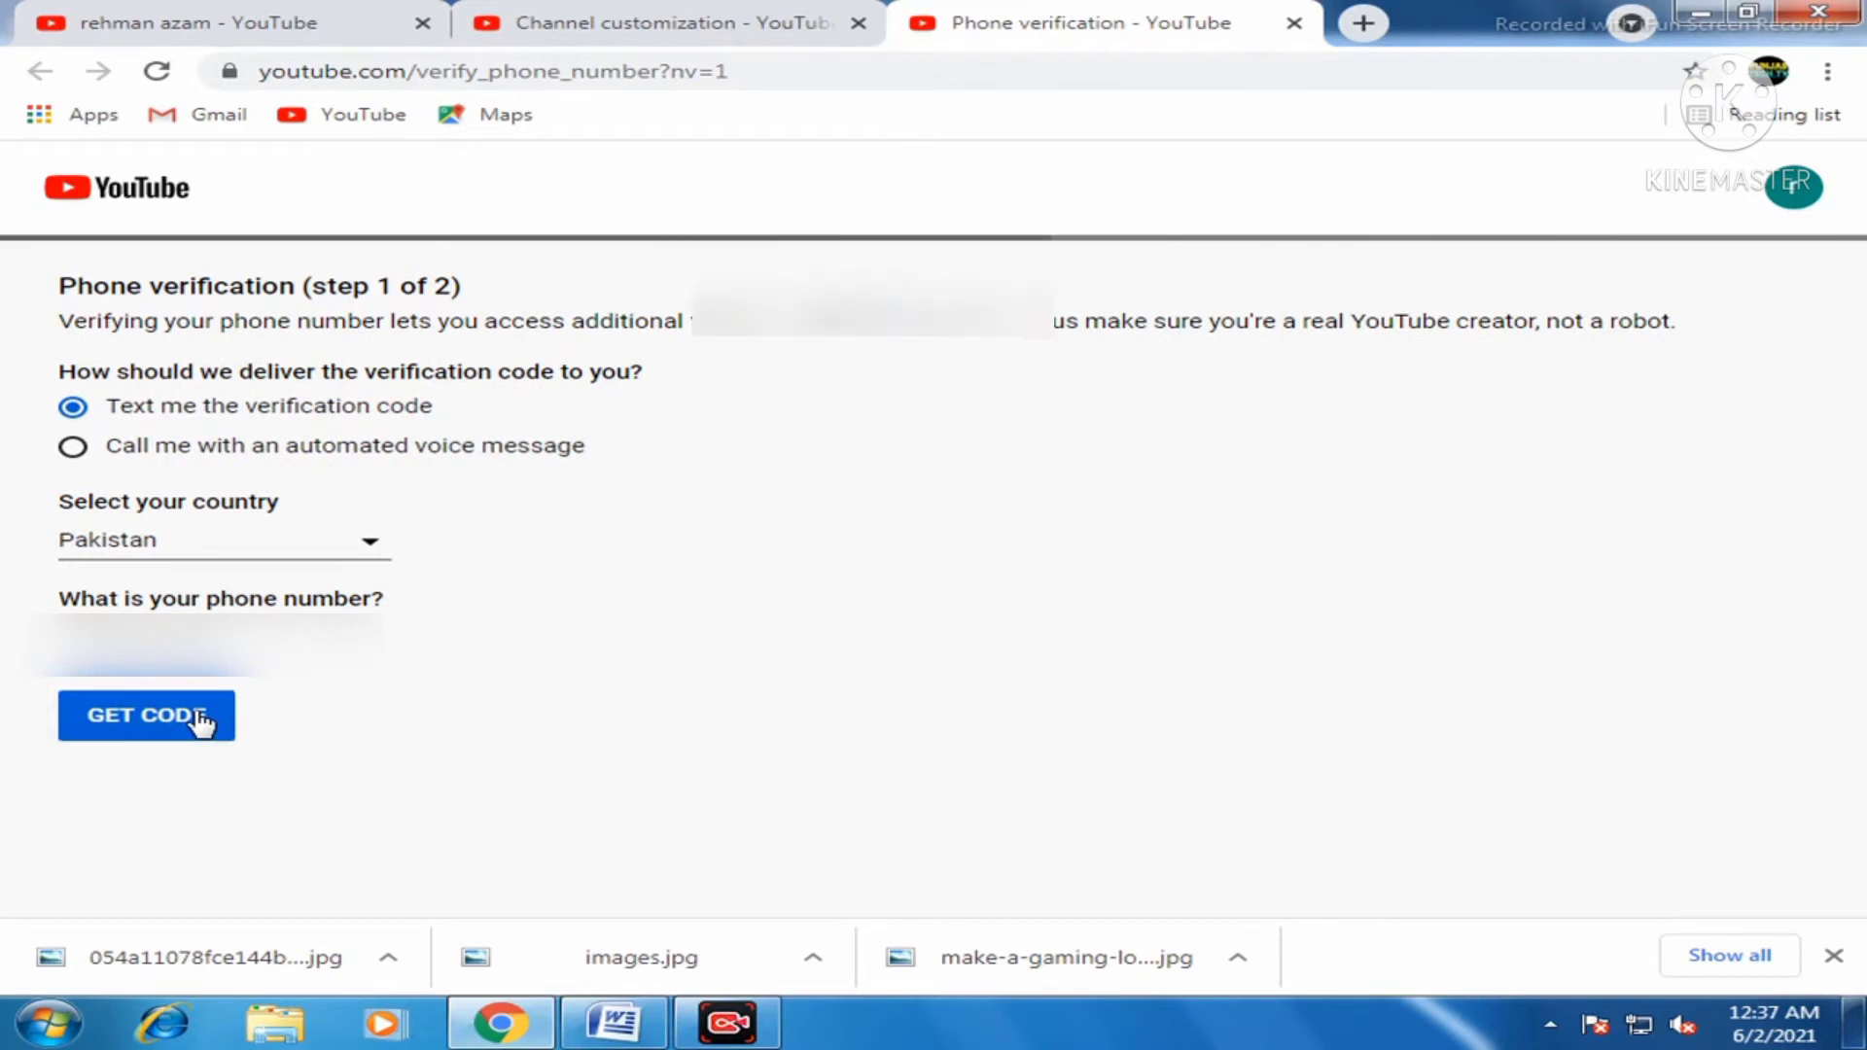
{"action": "left_click", "coordinate": [206, 455]}
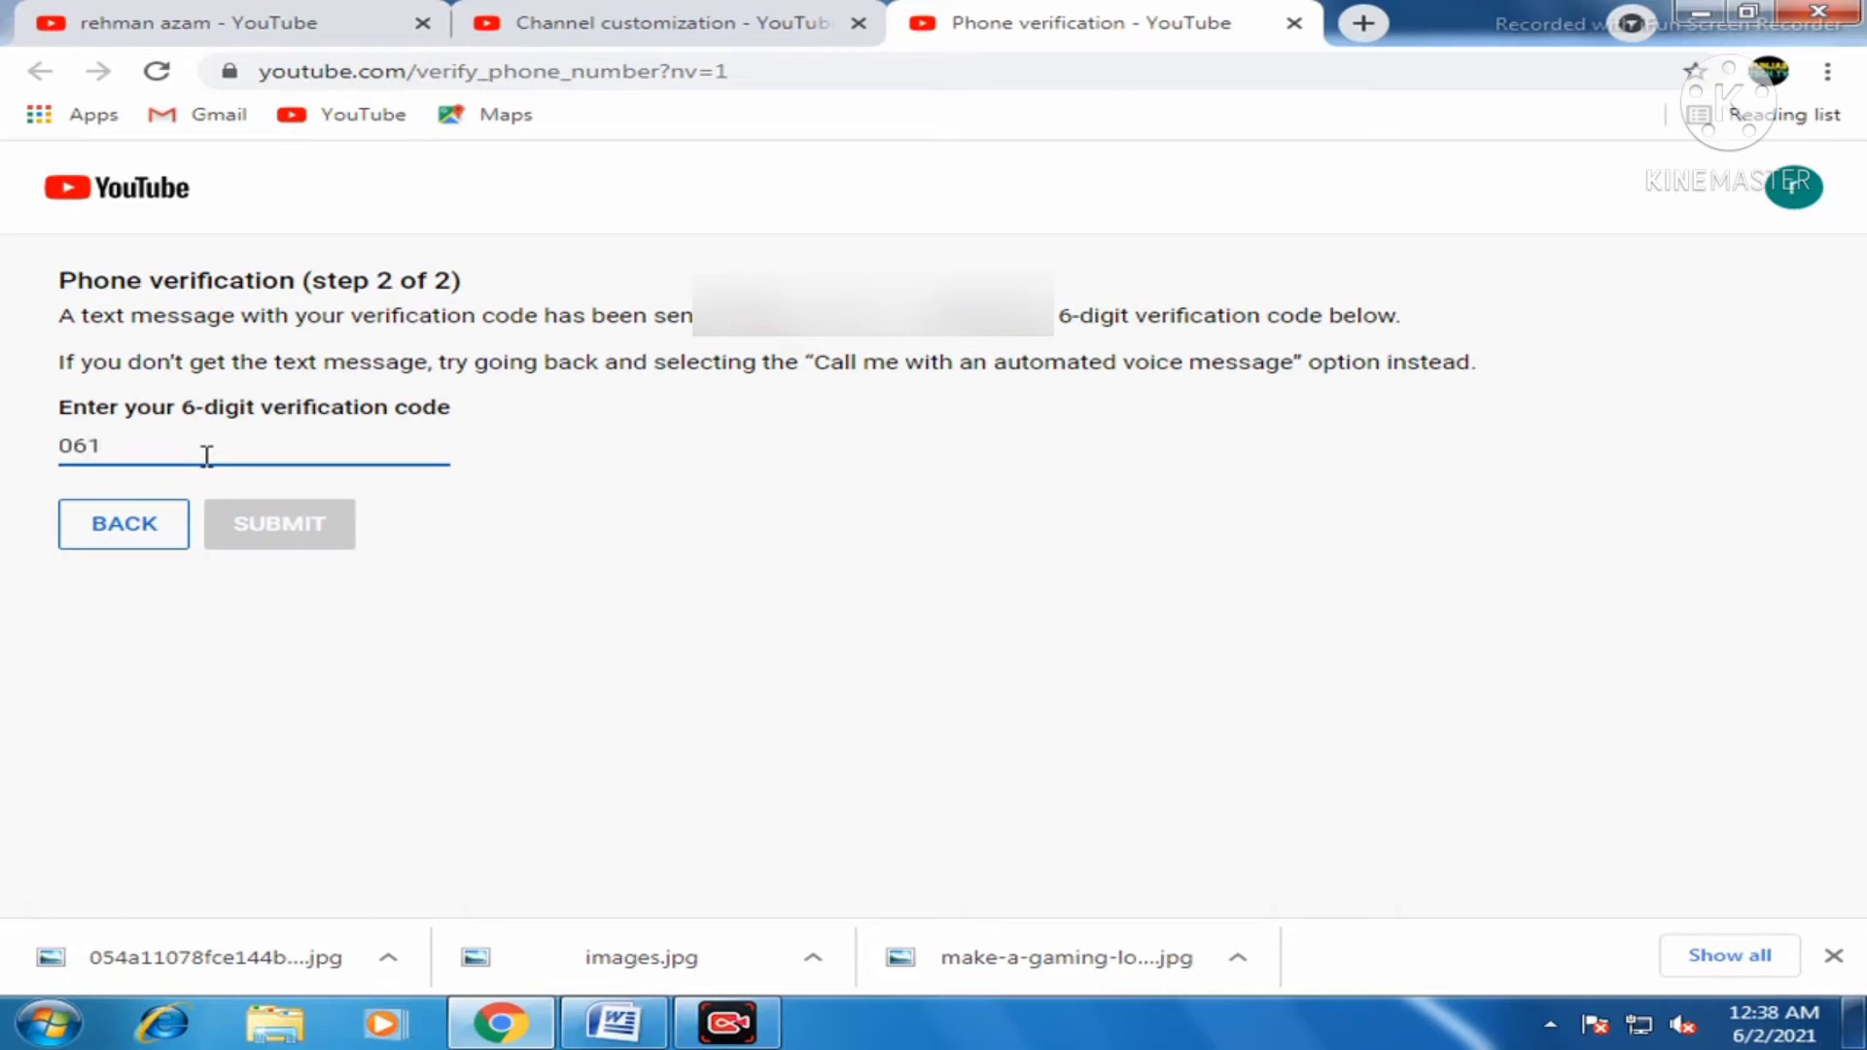
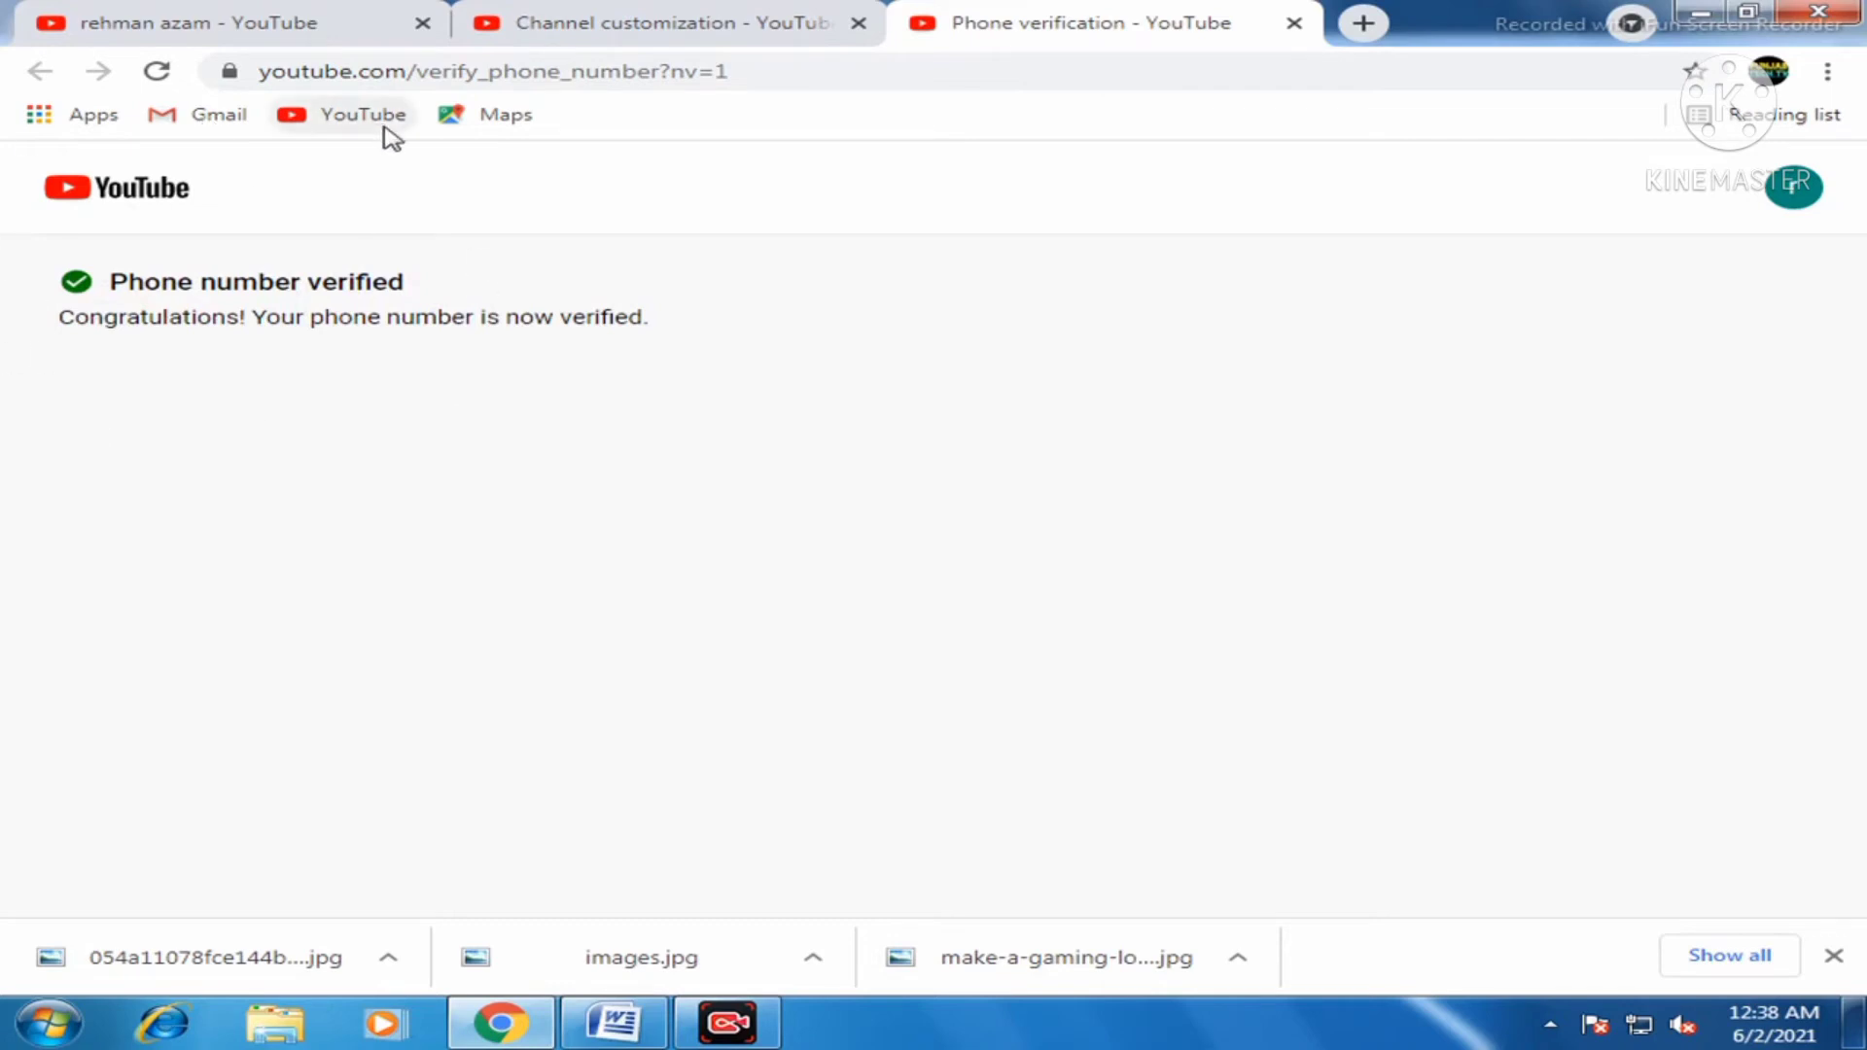
Step: Submit the 6-digit verification code and close the finished phone verification page
{"action": "left_click", "coordinate": [1294, 23]}
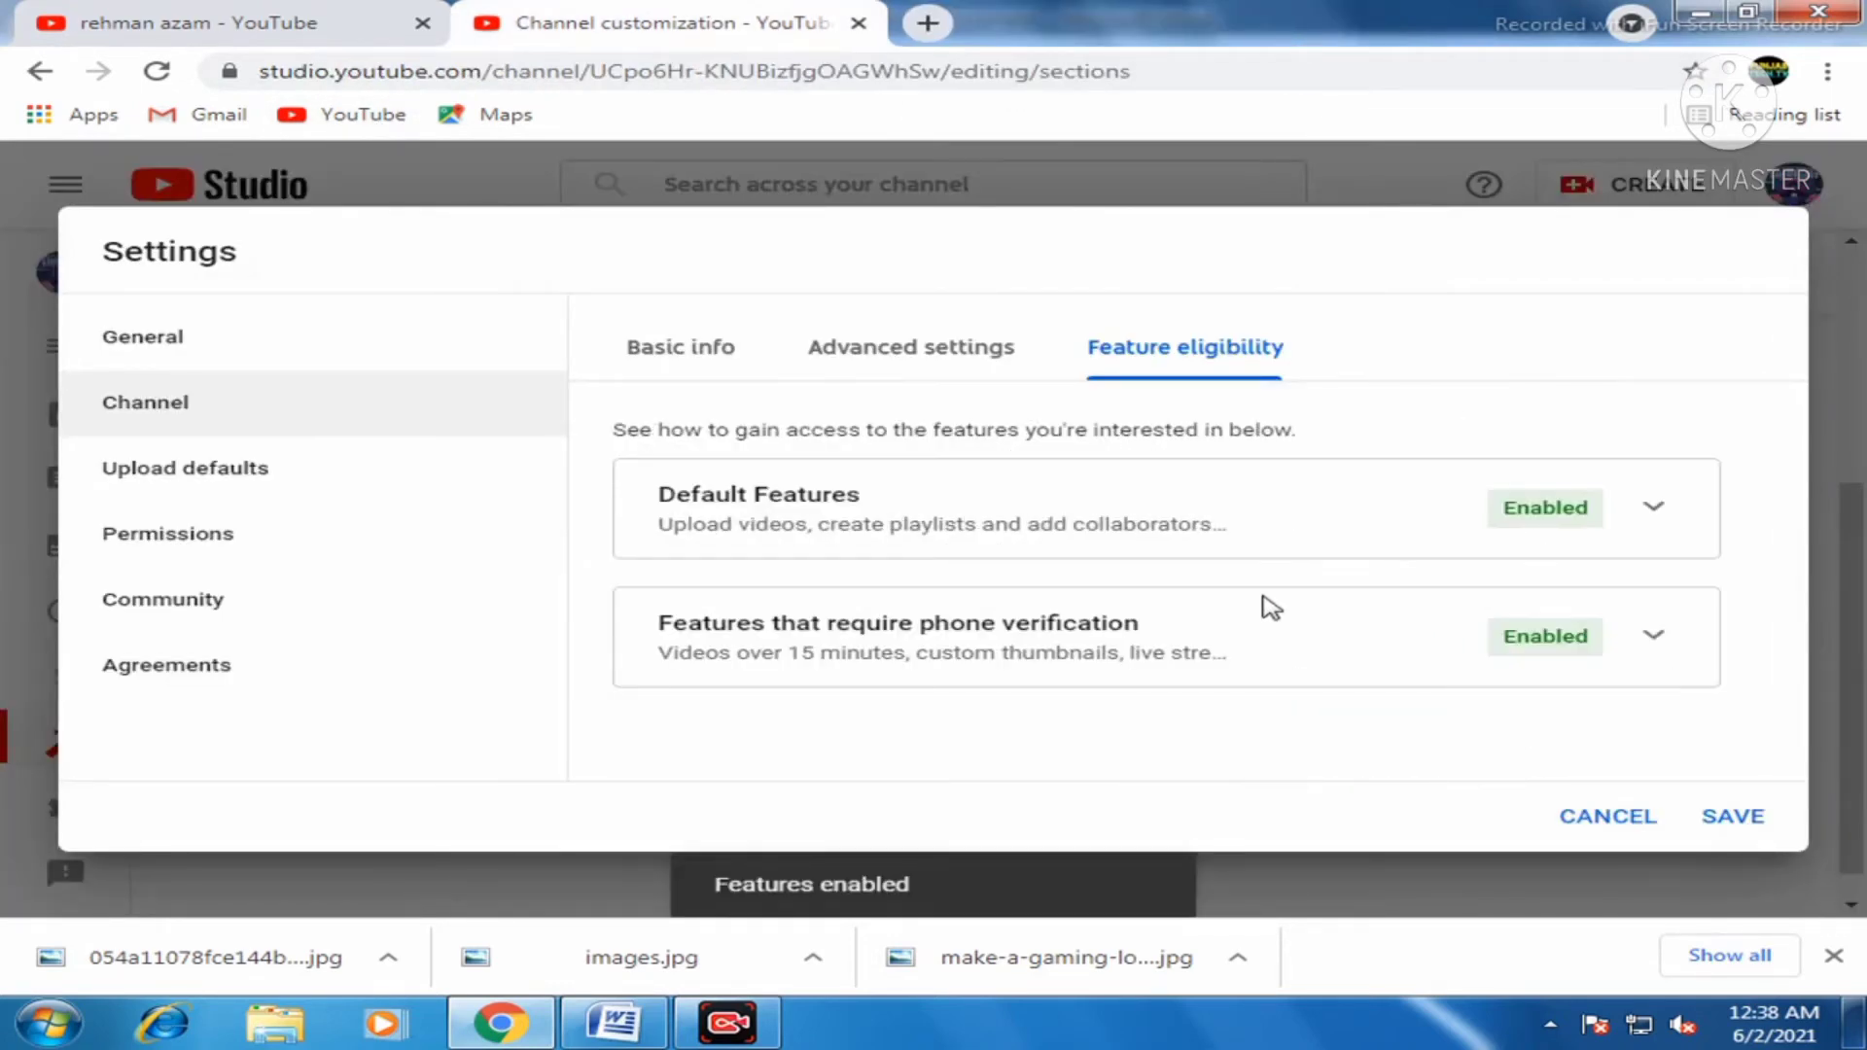
{"action": "left_click_drag", "start_coordinate": [1451, 601], "coordinate": [1708, 678]}
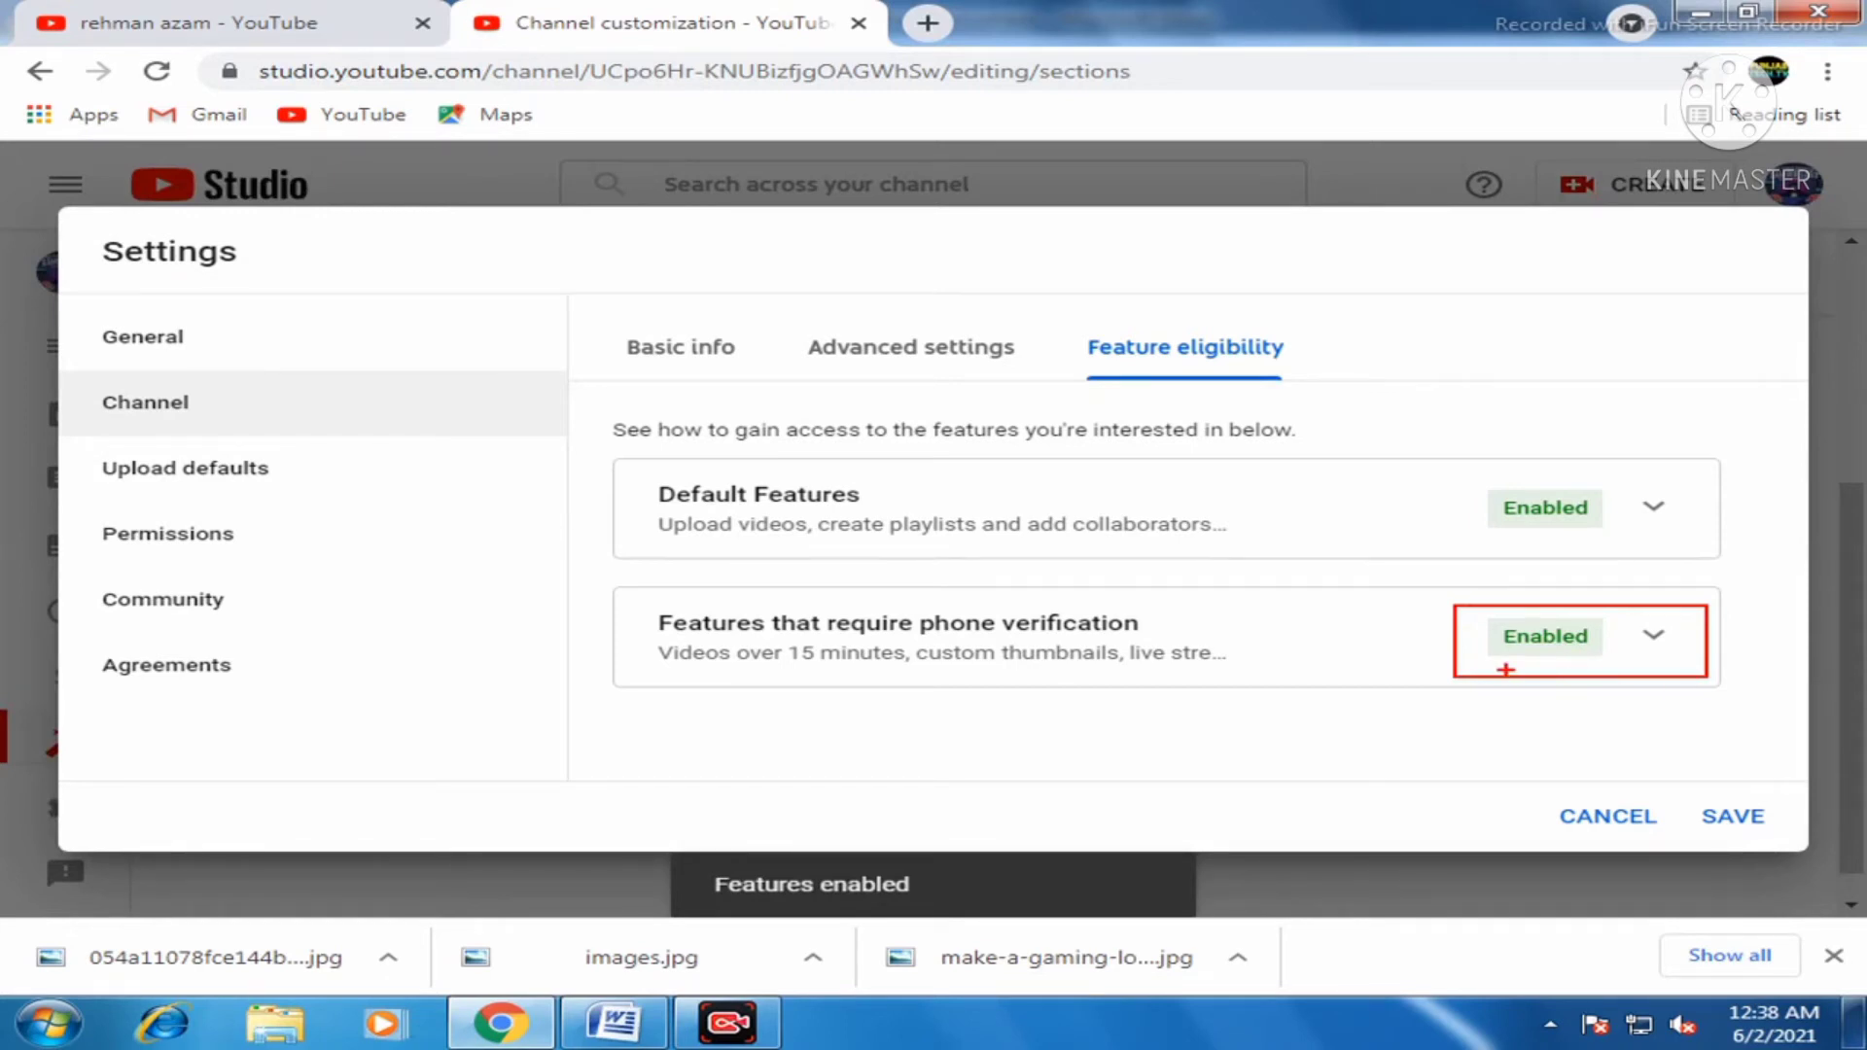
{"action": "key", "text": "Escape"}
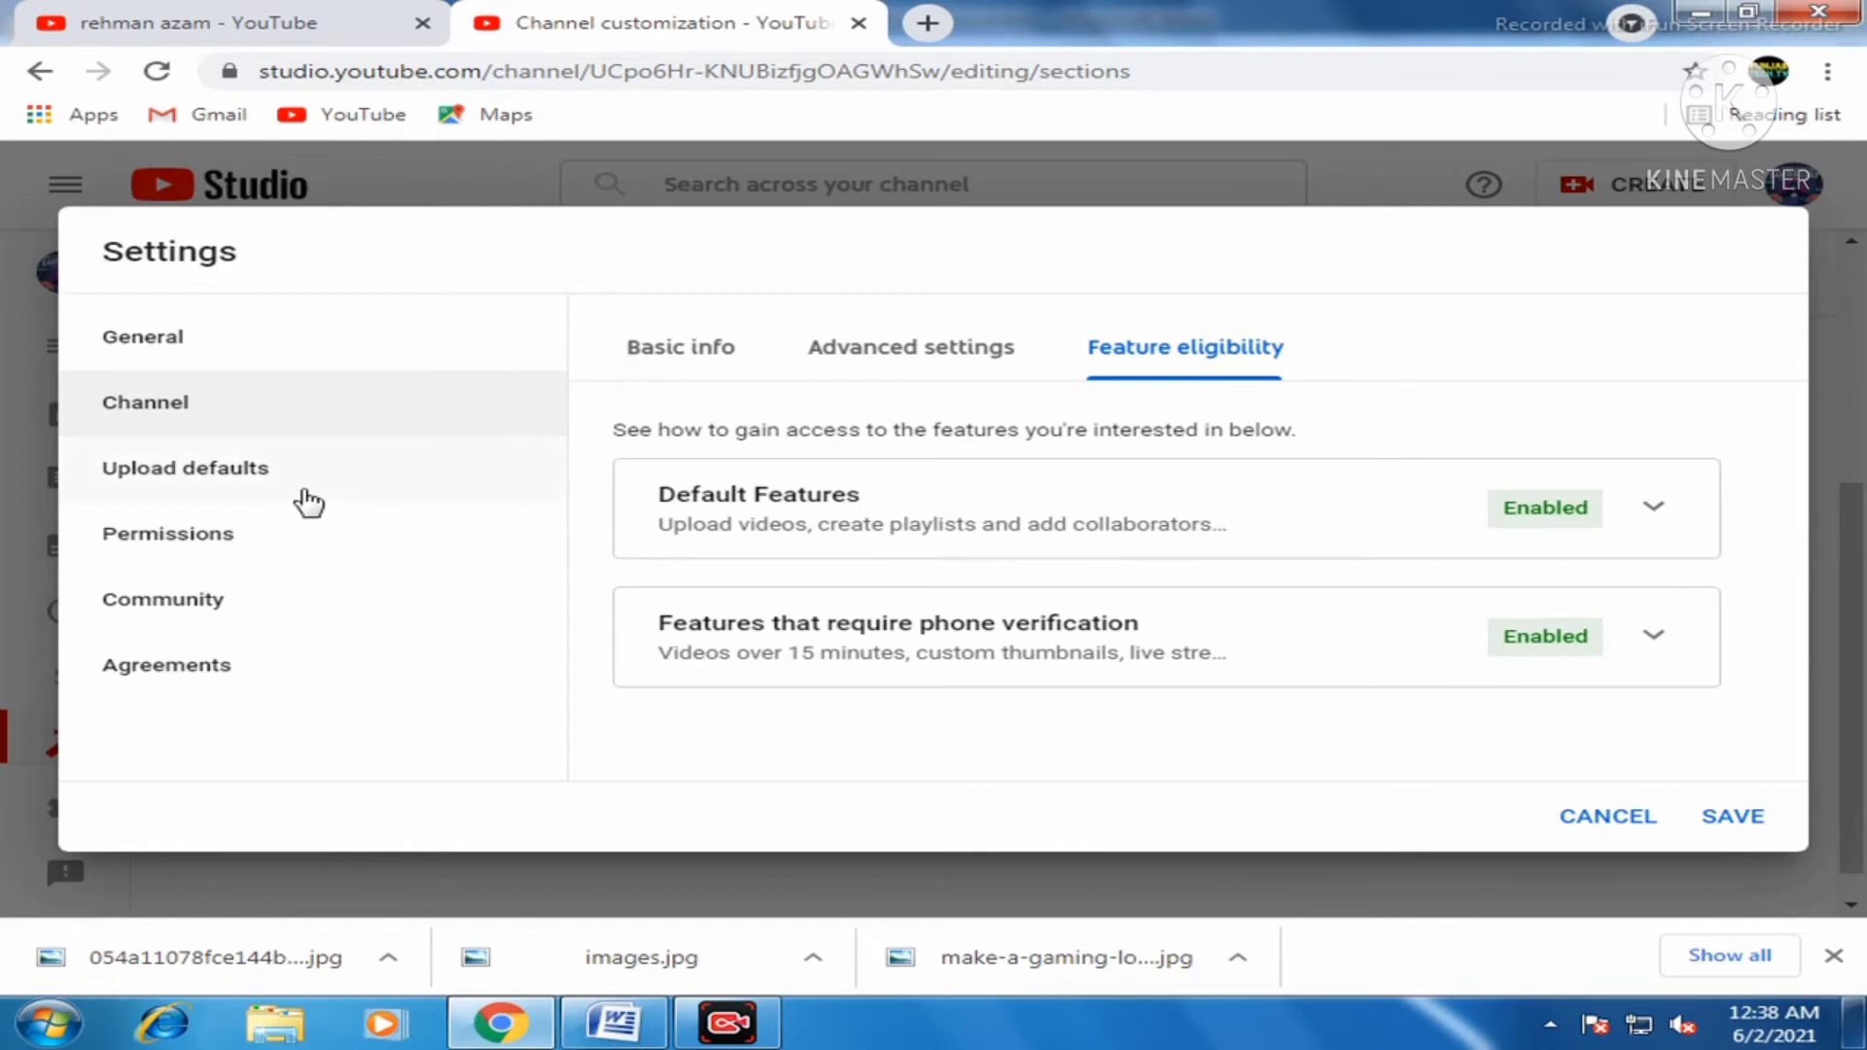
{"action": "left_click_drag", "start_coordinate": [79, 446], "coordinate": [357, 493]}
{"action": "key", "text": "Escape"}
Step: In Upload defaults, set the default video title to 'pro gaming'
{"action": "left_click", "coordinate": [216, 489]}
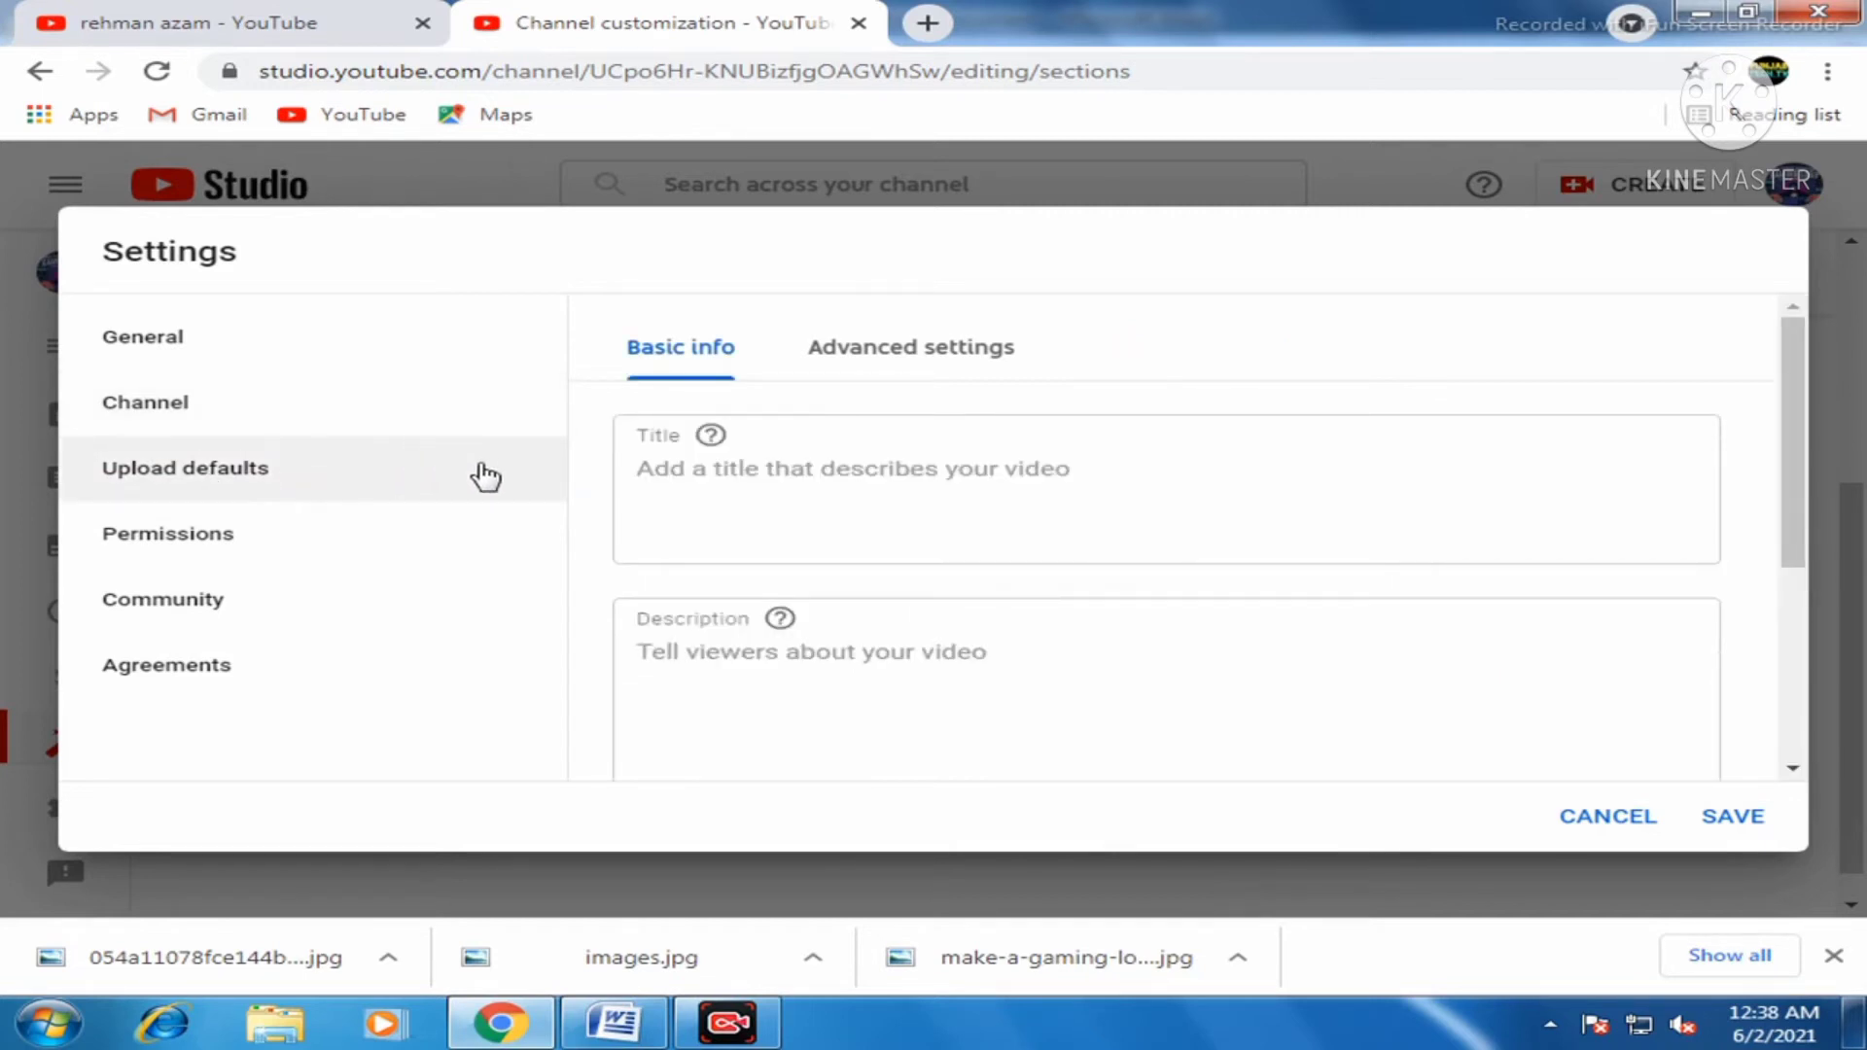
{"action": "left_click", "coordinate": [781, 469]}
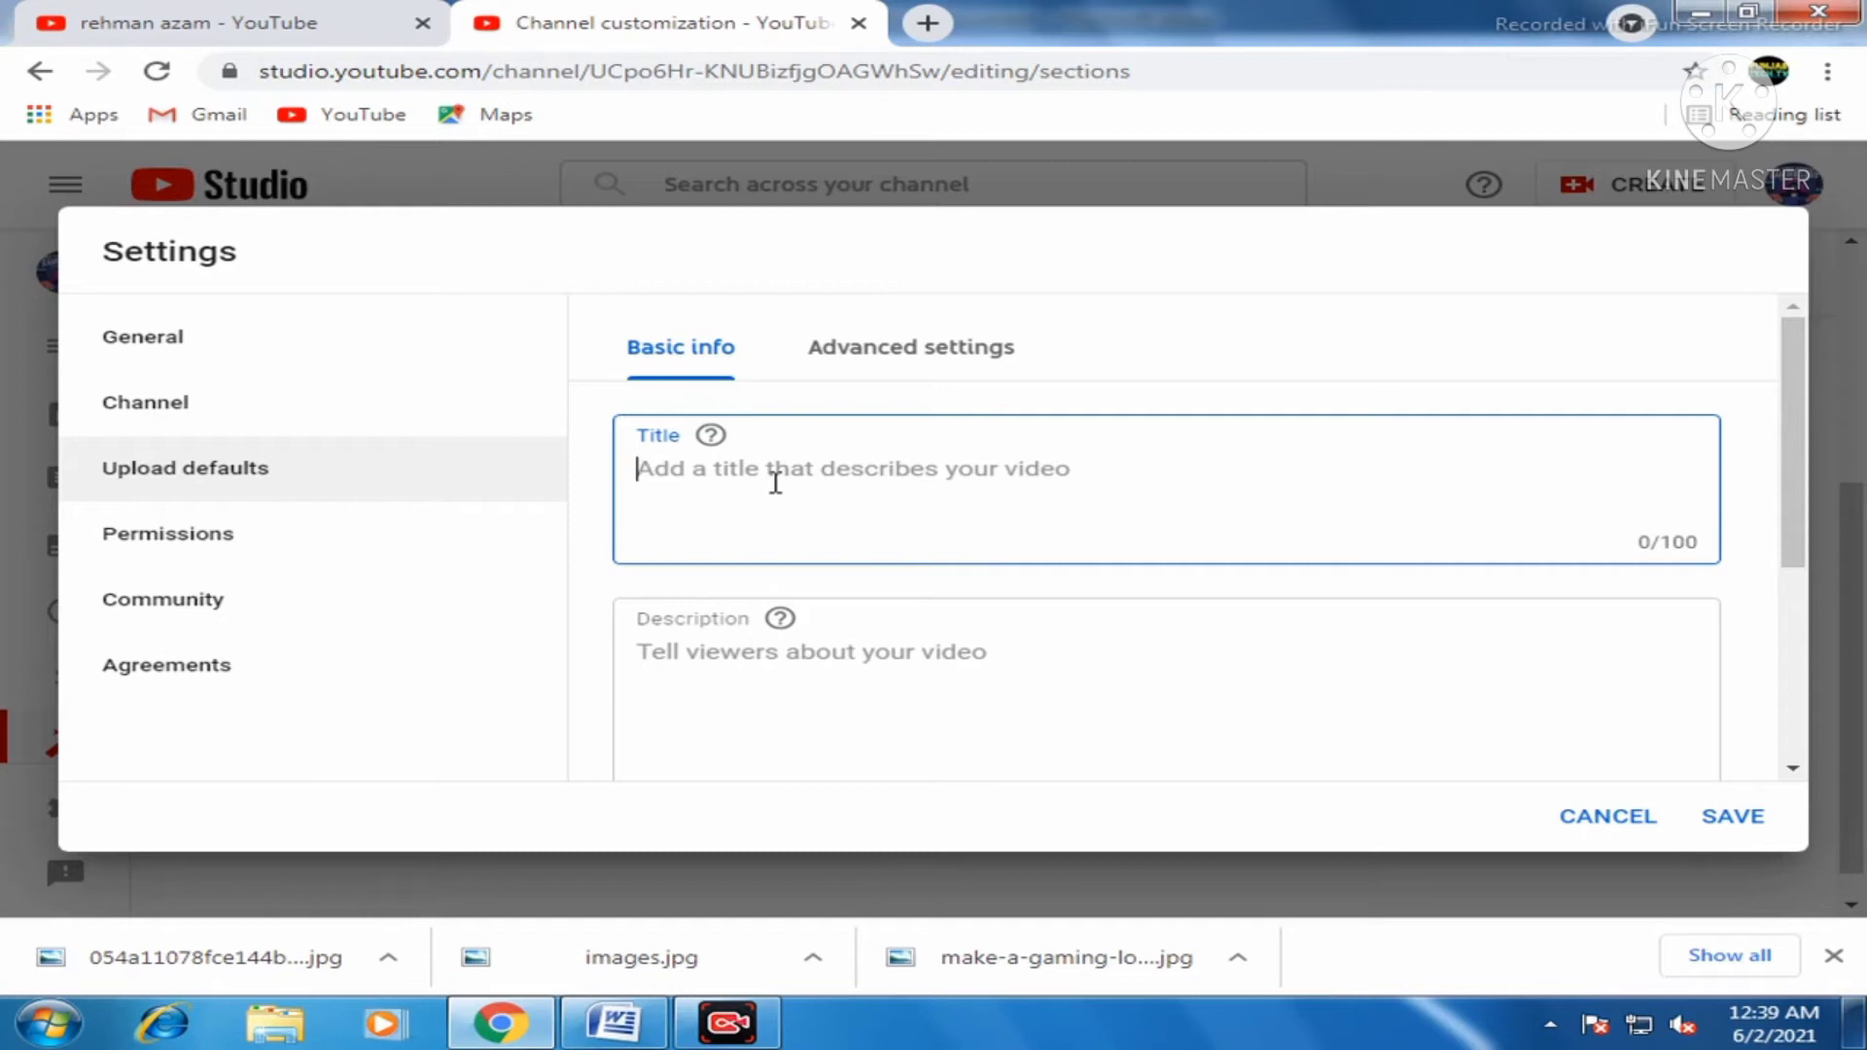
{"action": "type", "text": "pro"}
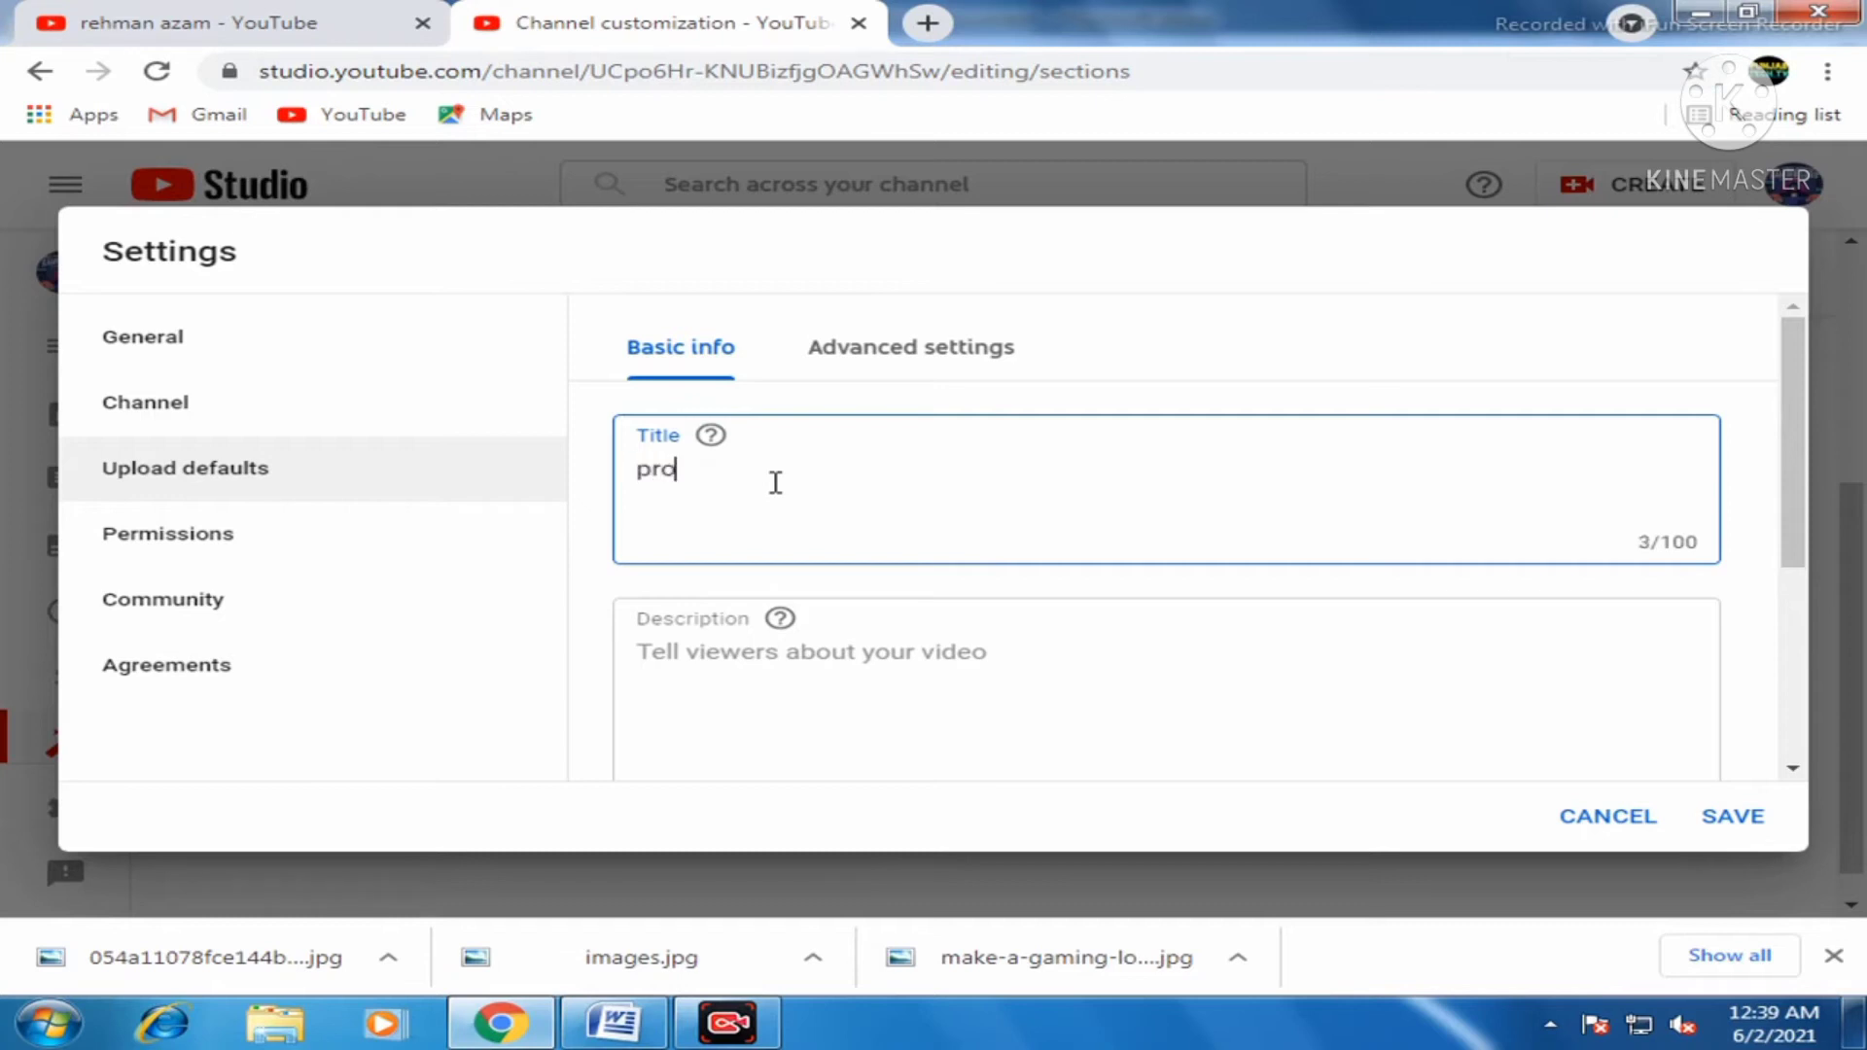
{"action": "type", "text": " gaming"}
{"action": "key", "text": "Left"}
{"action": "key", "text": "Left"}
{"action": "key", "text": "Left"}
{"action": "key", "text": "Left"}
{"action": "key", "text": "Left"}
{"action": "key", "text": "Left"}
{"action": "key", "text": "Home"}
Step: Add 'pro gaming' and '#progaming' on separate lines to the default description
{"action": "left_click", "coordinate": [942, 649]}
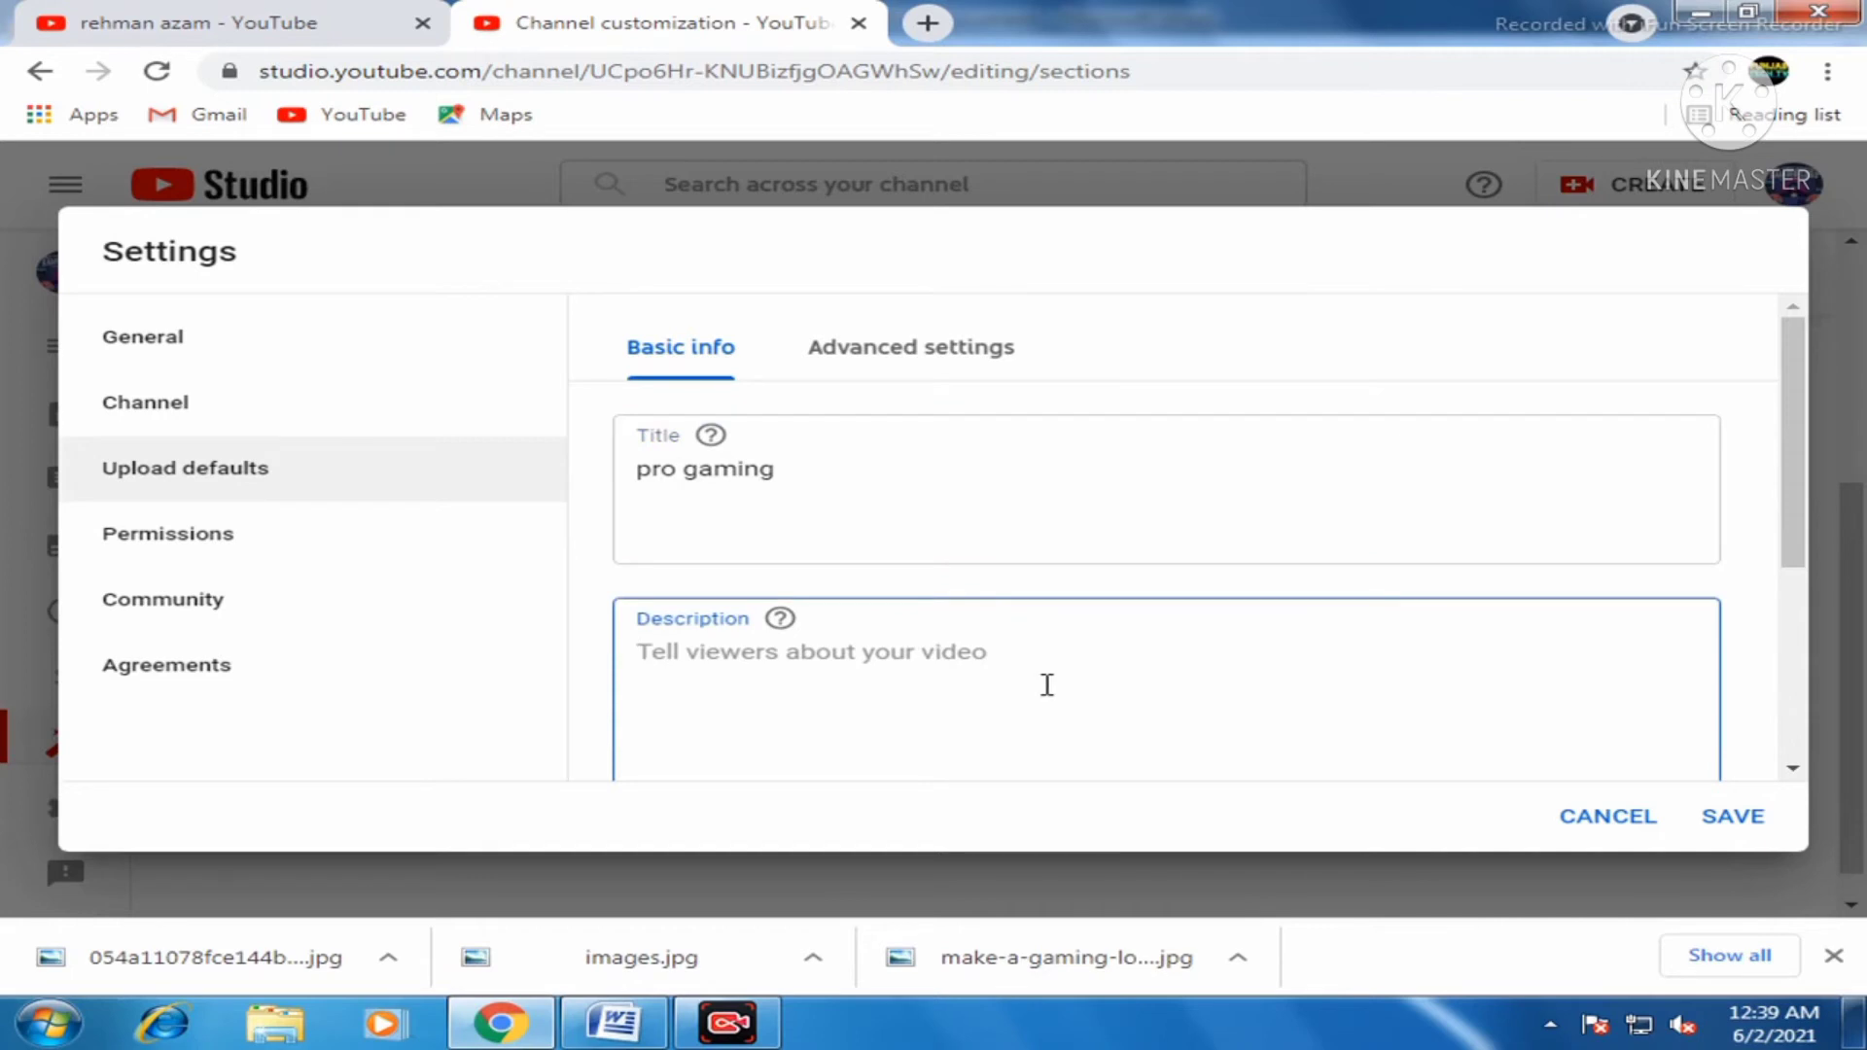
{"action": "left_click_drag", "start_coordinate": [1806, 472], "coordinate": [1800, 546]}
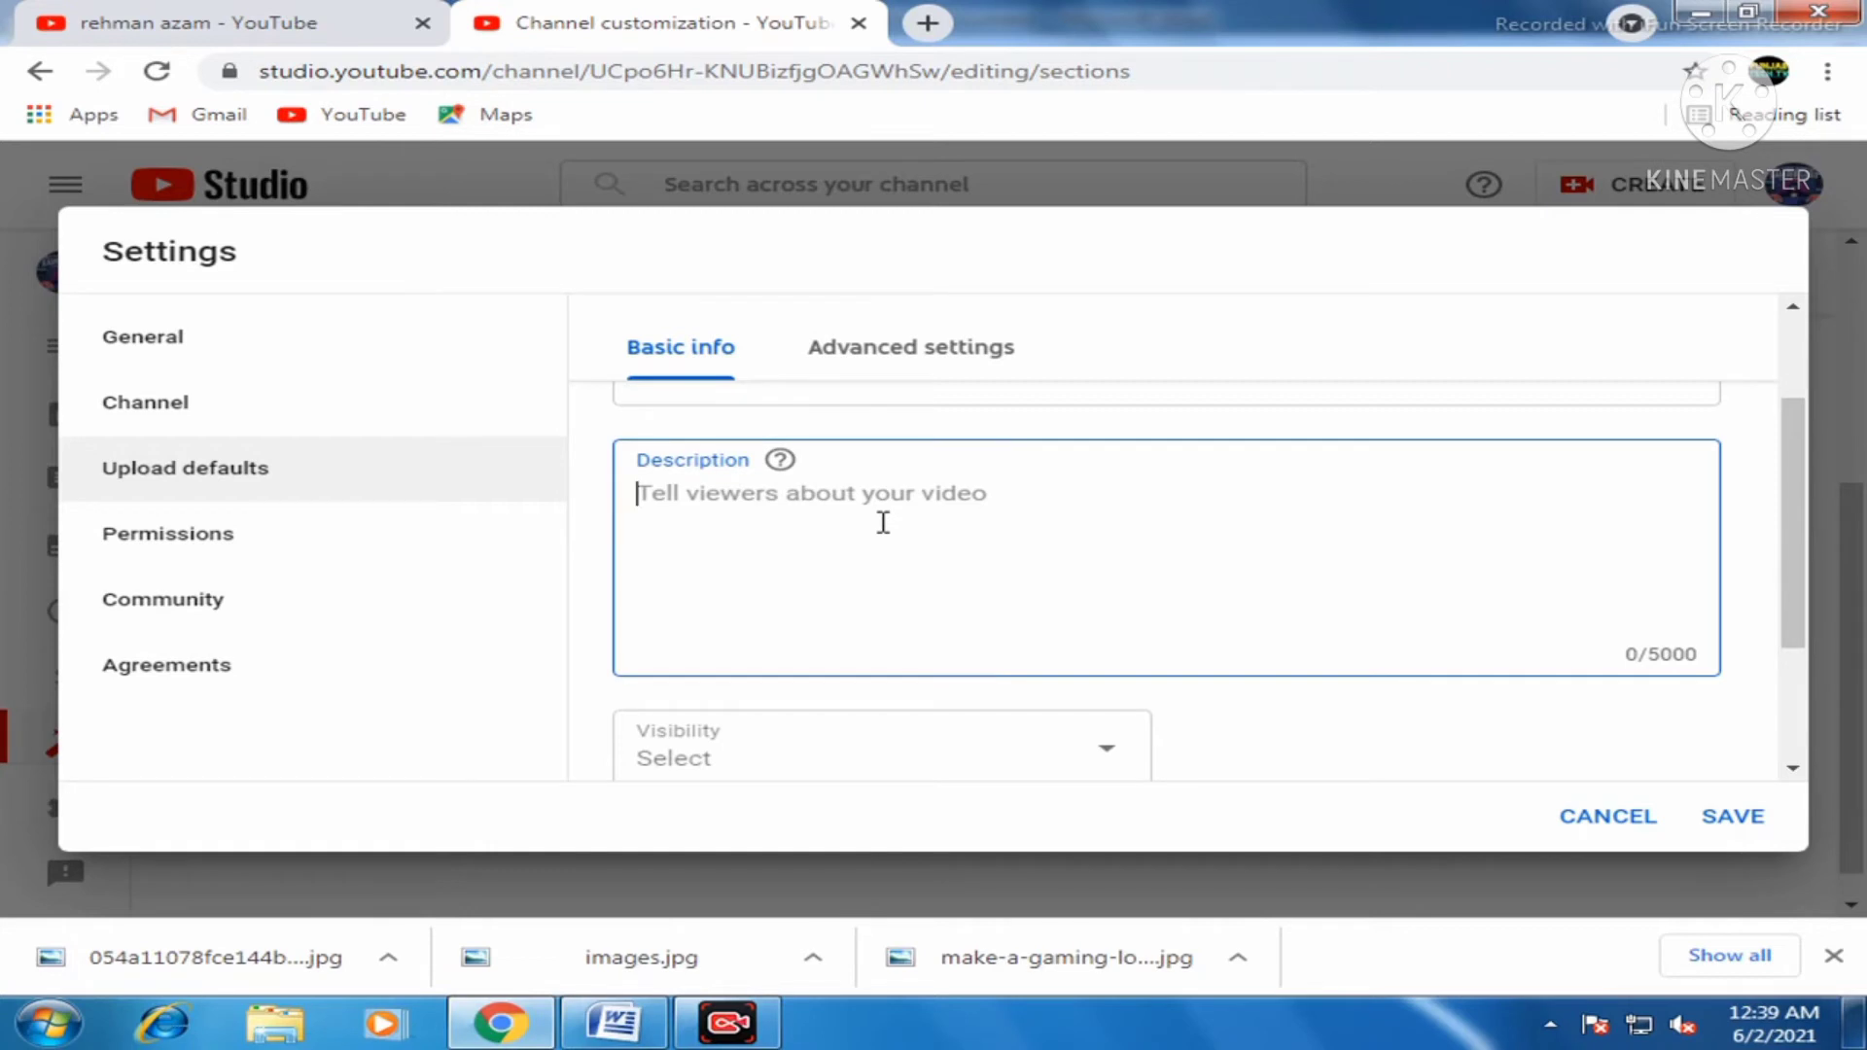
{"action": "key", "text": "Return"}
{"action": "key", "text": "Return"}
{"action": "key", "text": "Return"}
{"action": "key", "text": "Return"}
{"action": "key", "text": "Return"}
{"action": "key", "text": "Return"}
{"action": "key", "text": "Return"}
{"action": "key", "text": "Return"}
{"action": "key", "text": "Return"}
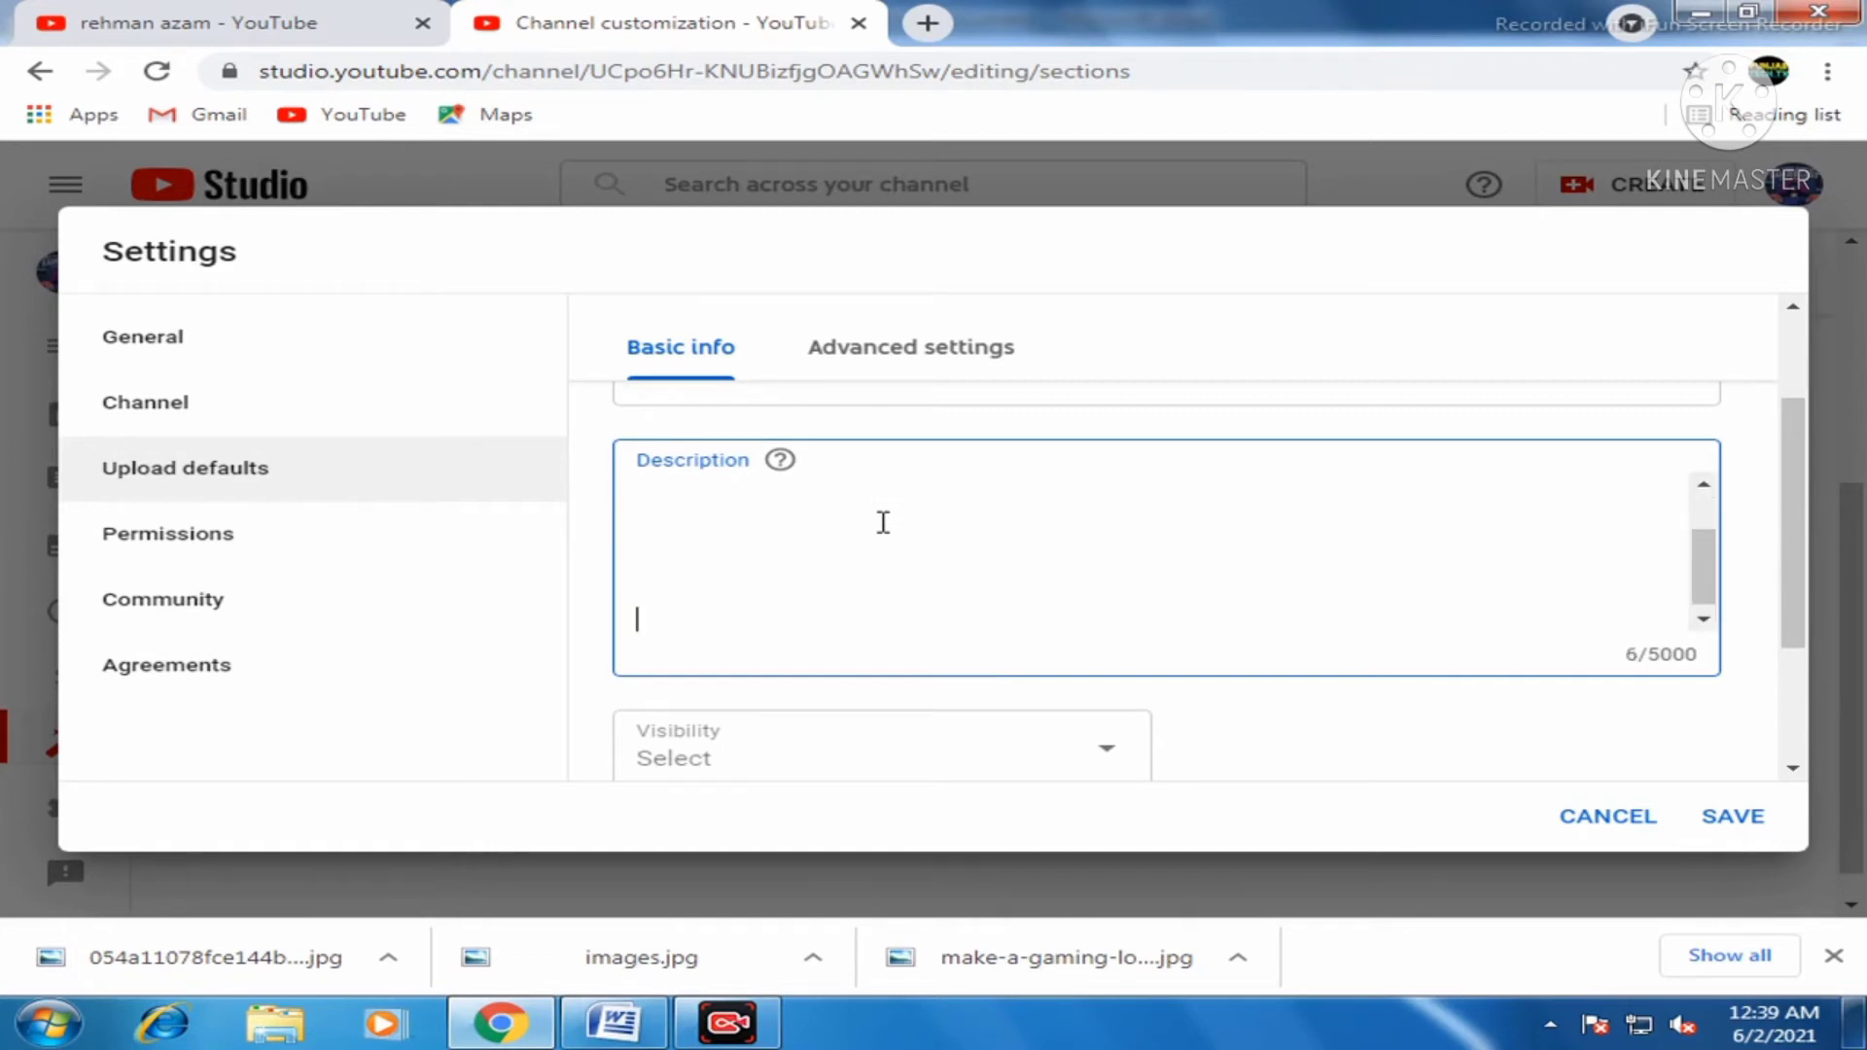
{"action": "type", "text": "pro gaming"}
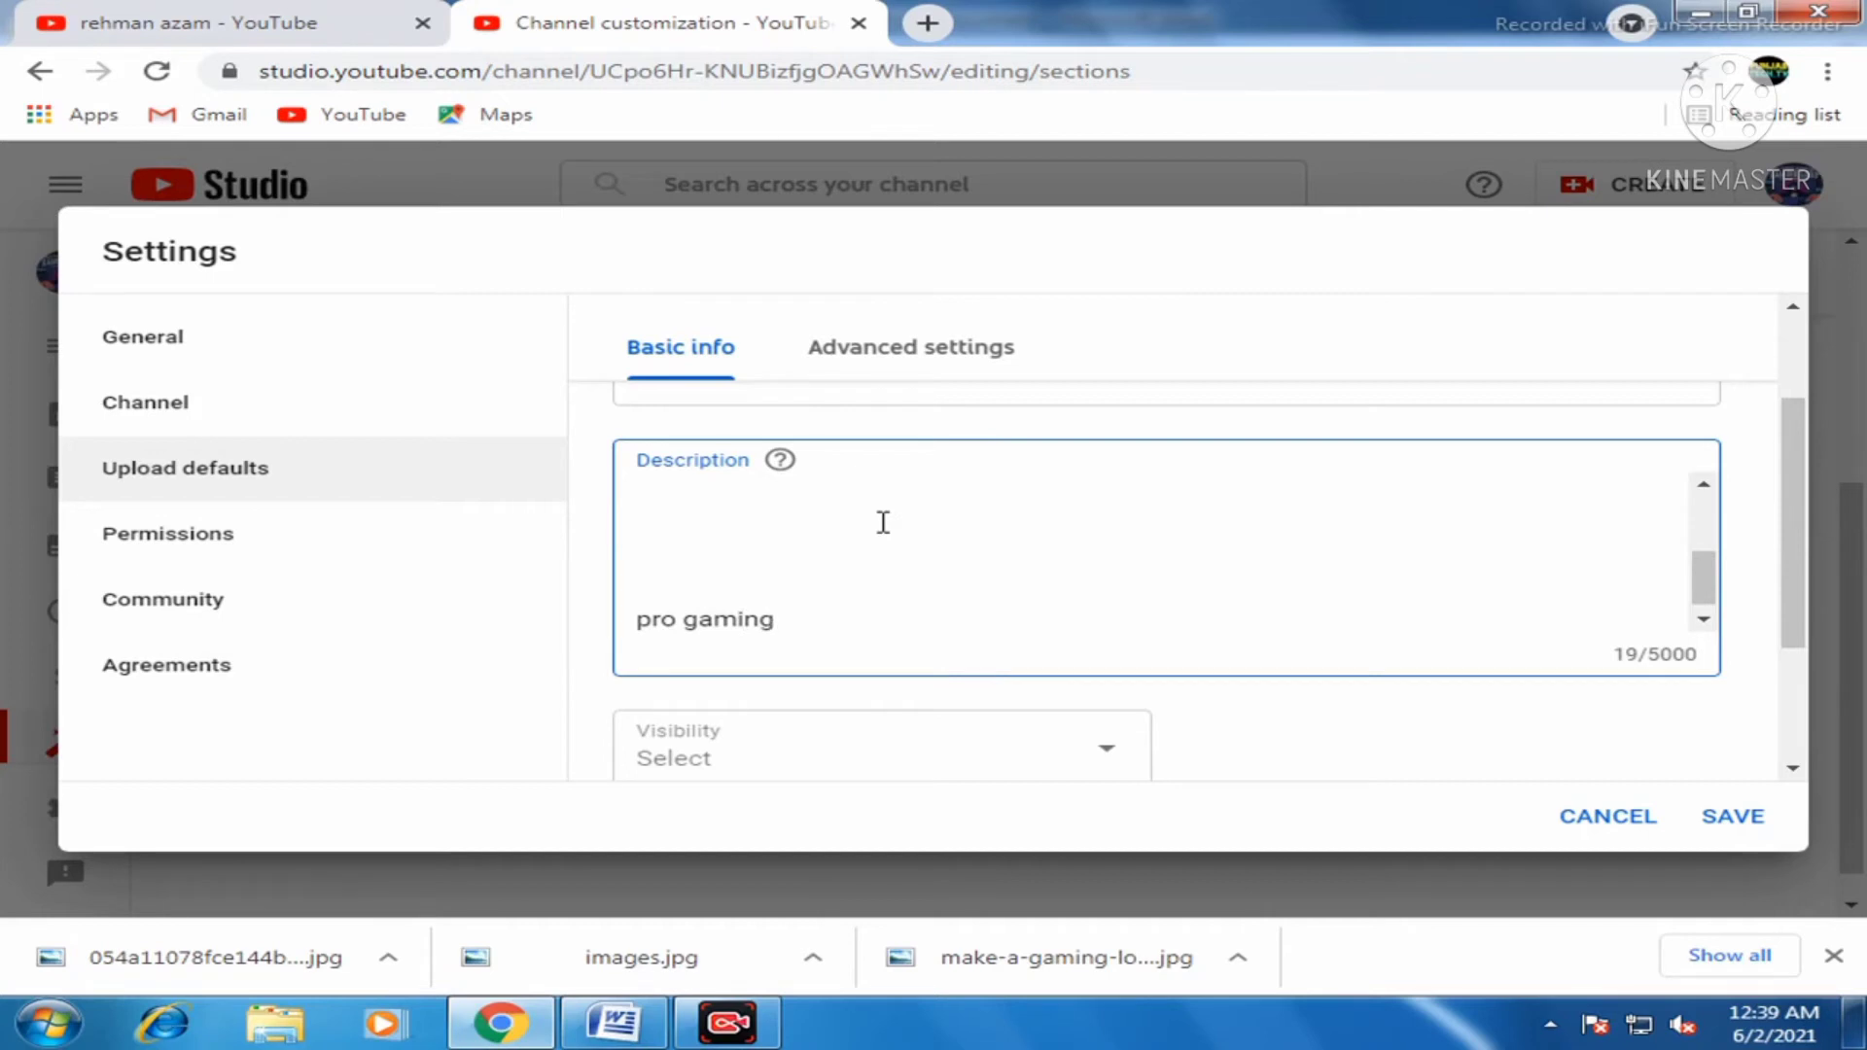
{"action": "key", "text": "Return"}
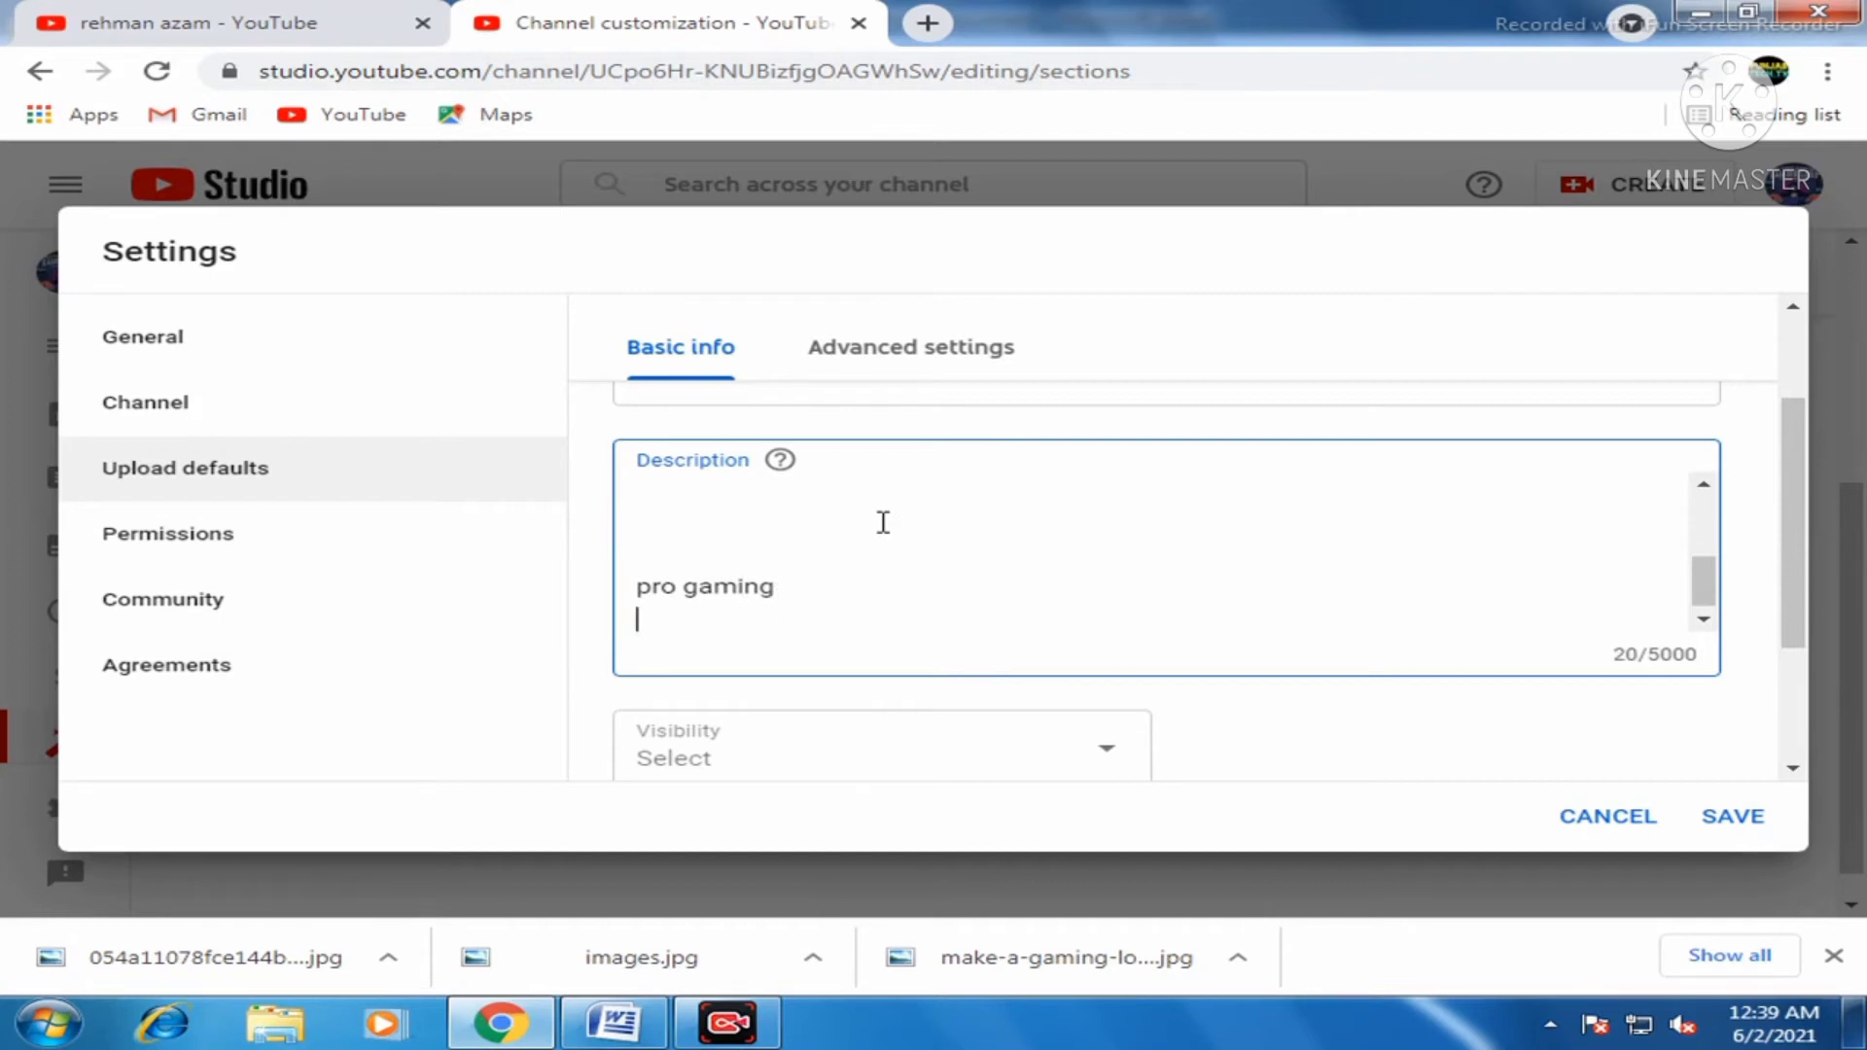
{"action": "type", "text": "#progaming"}
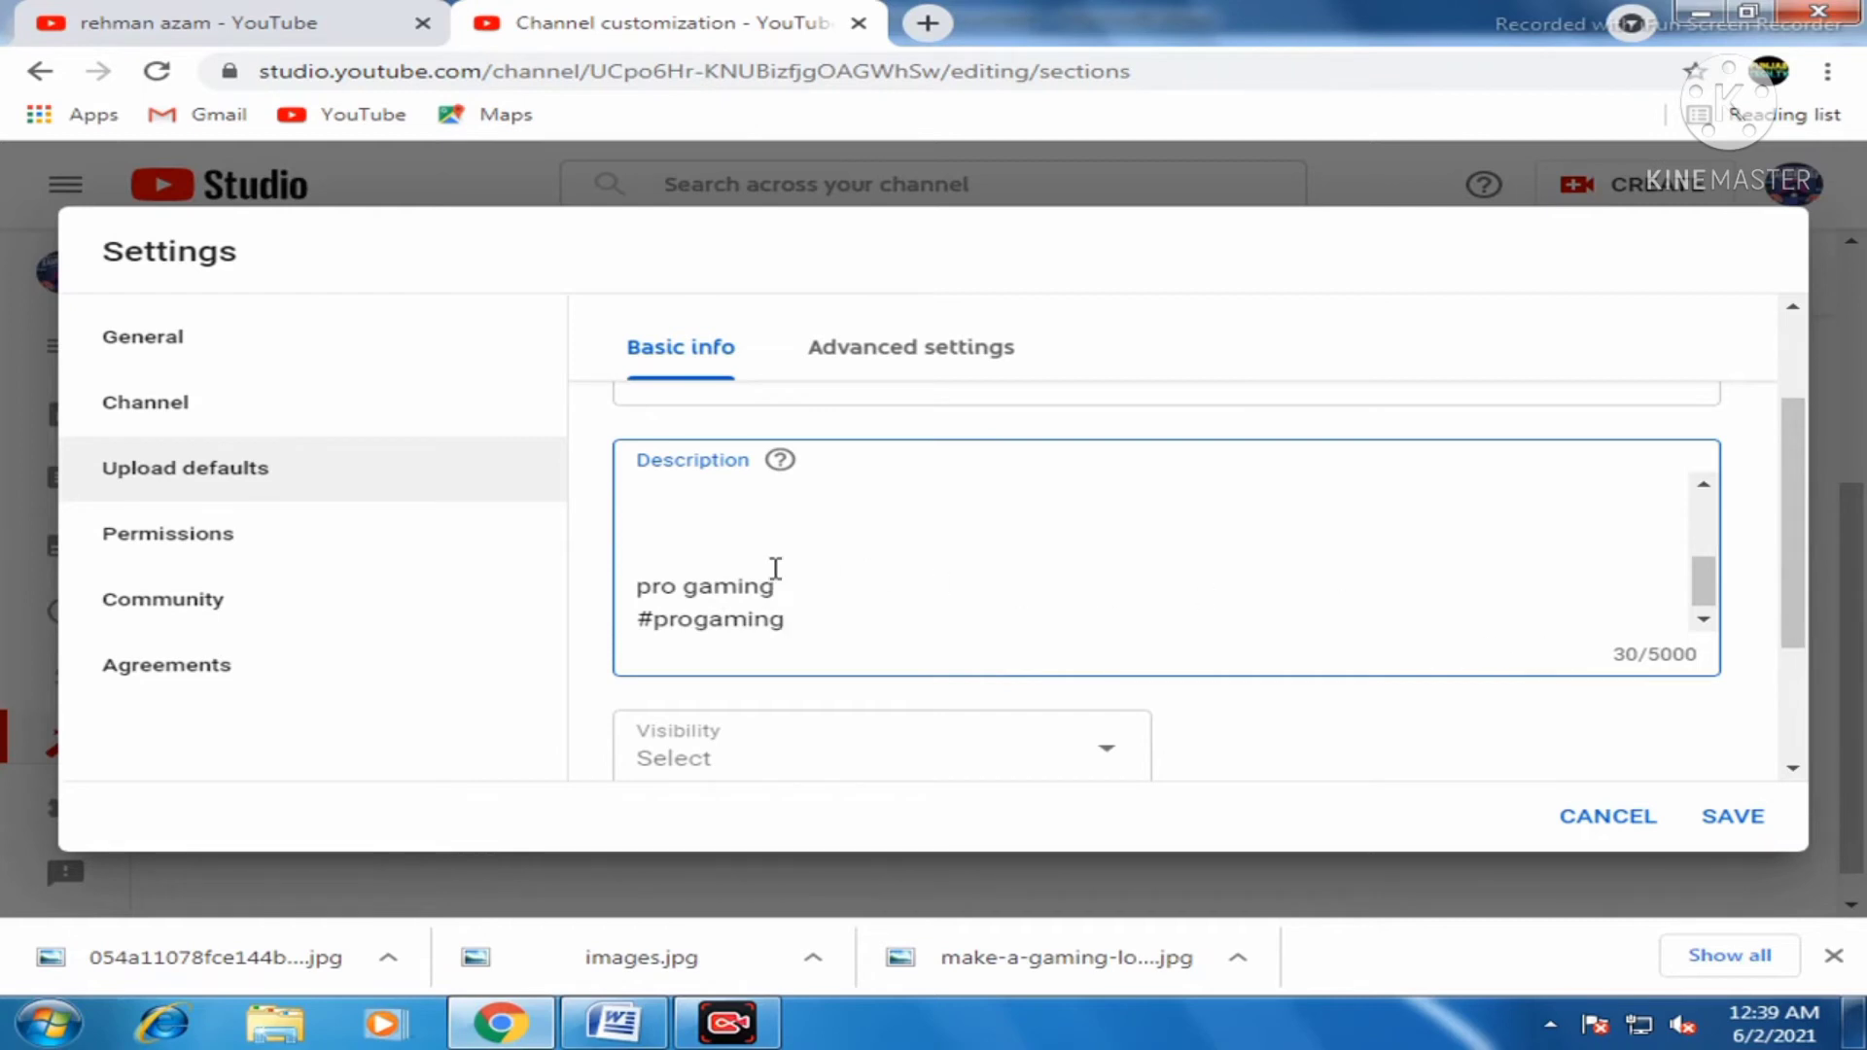
{"action": "left_click", "coordinate": [630, 585]}
{"action": "left_click_drag", "start_coordinate": [658, 591], "coordinate": [791, 629]}
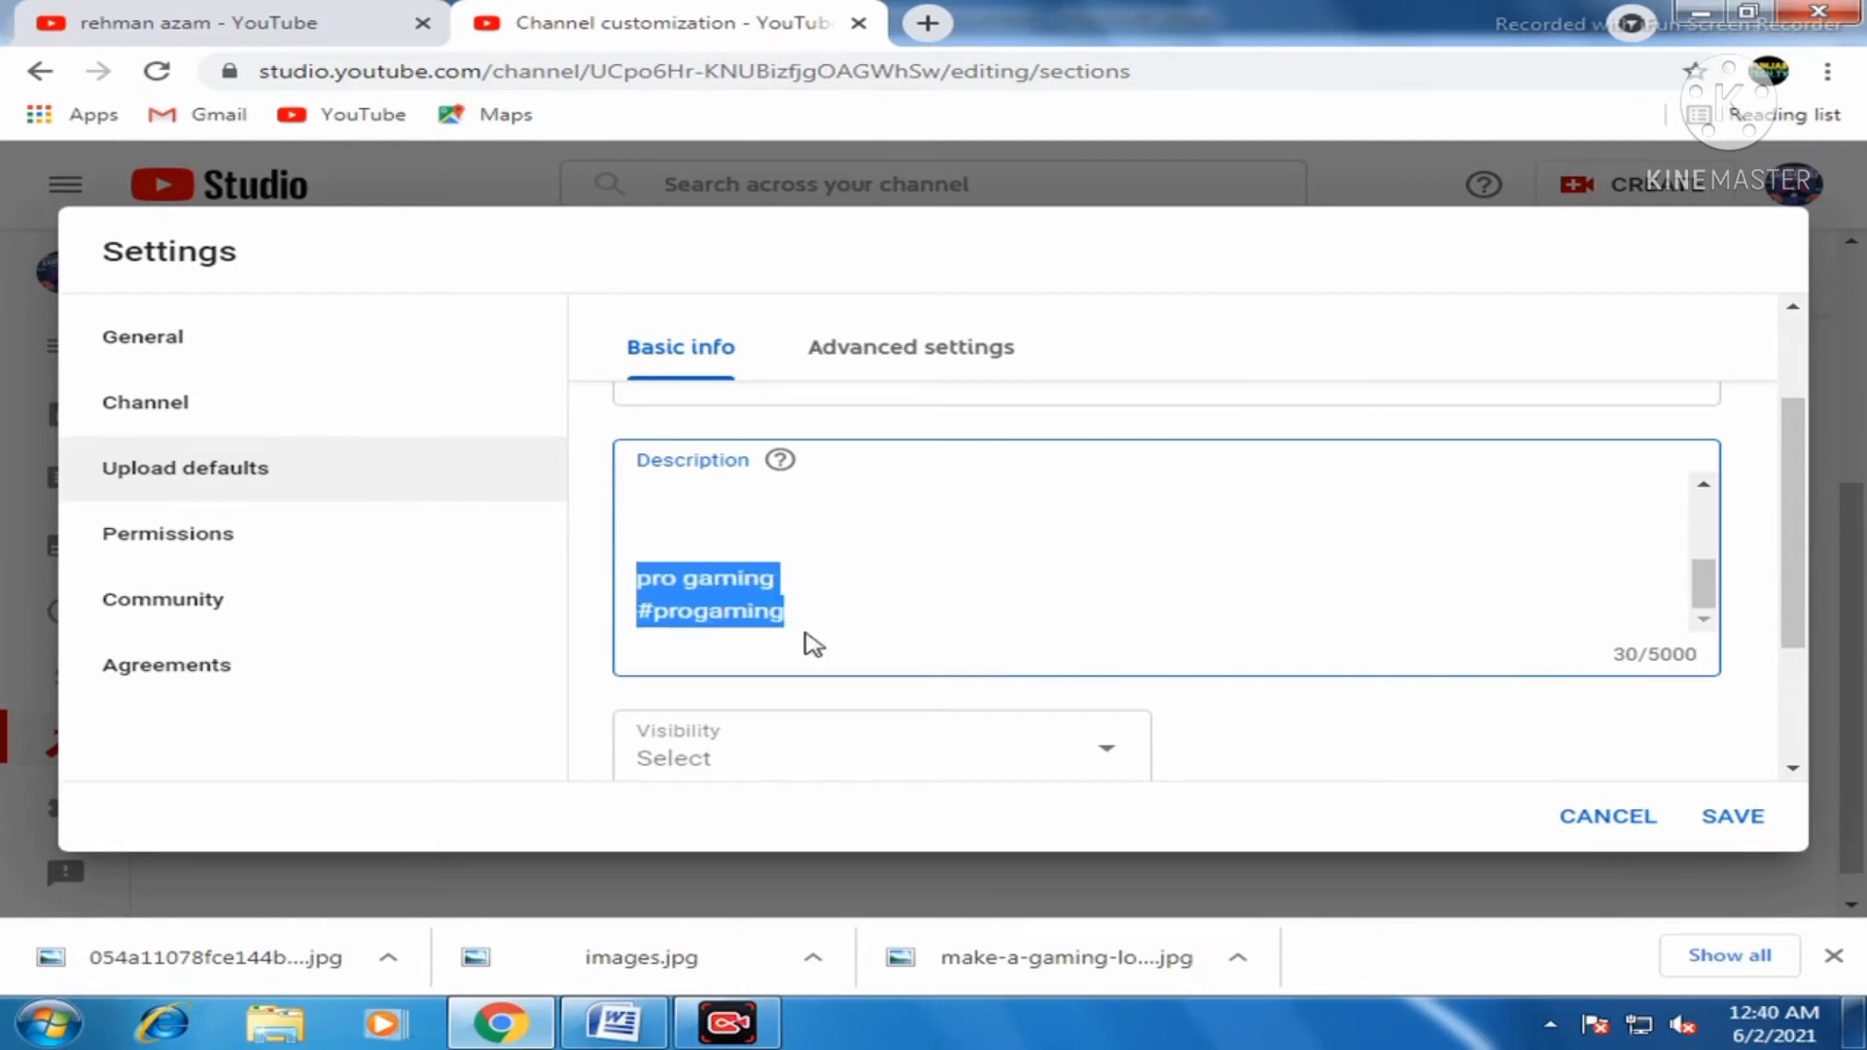
{"action": "left_click", "coordinate": [904, 604]}
{"action": "scroll", "coordinate": [918, 603], "scroll_direction": "down", "scroll_amount": 1}
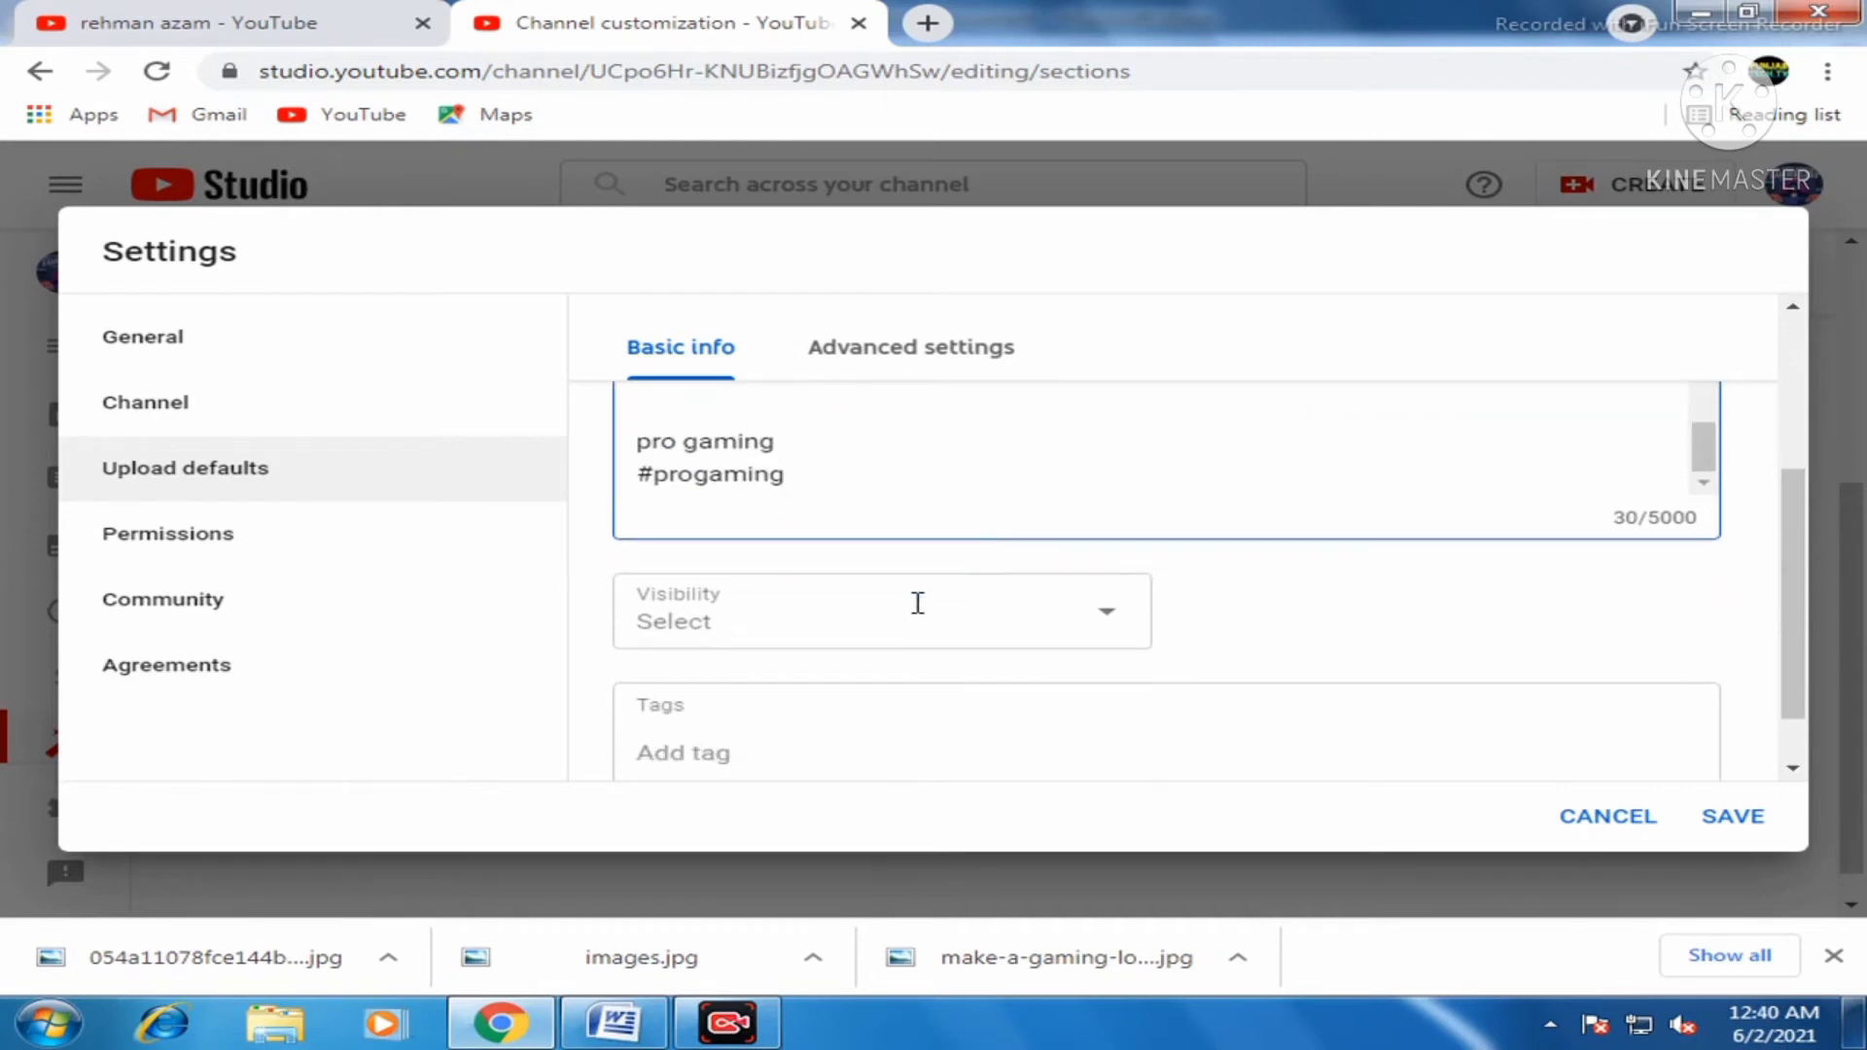
{"action": "scroll", "coordinate": [1198, 610], "scroll_direction": "down", "scroll_amount": 1}
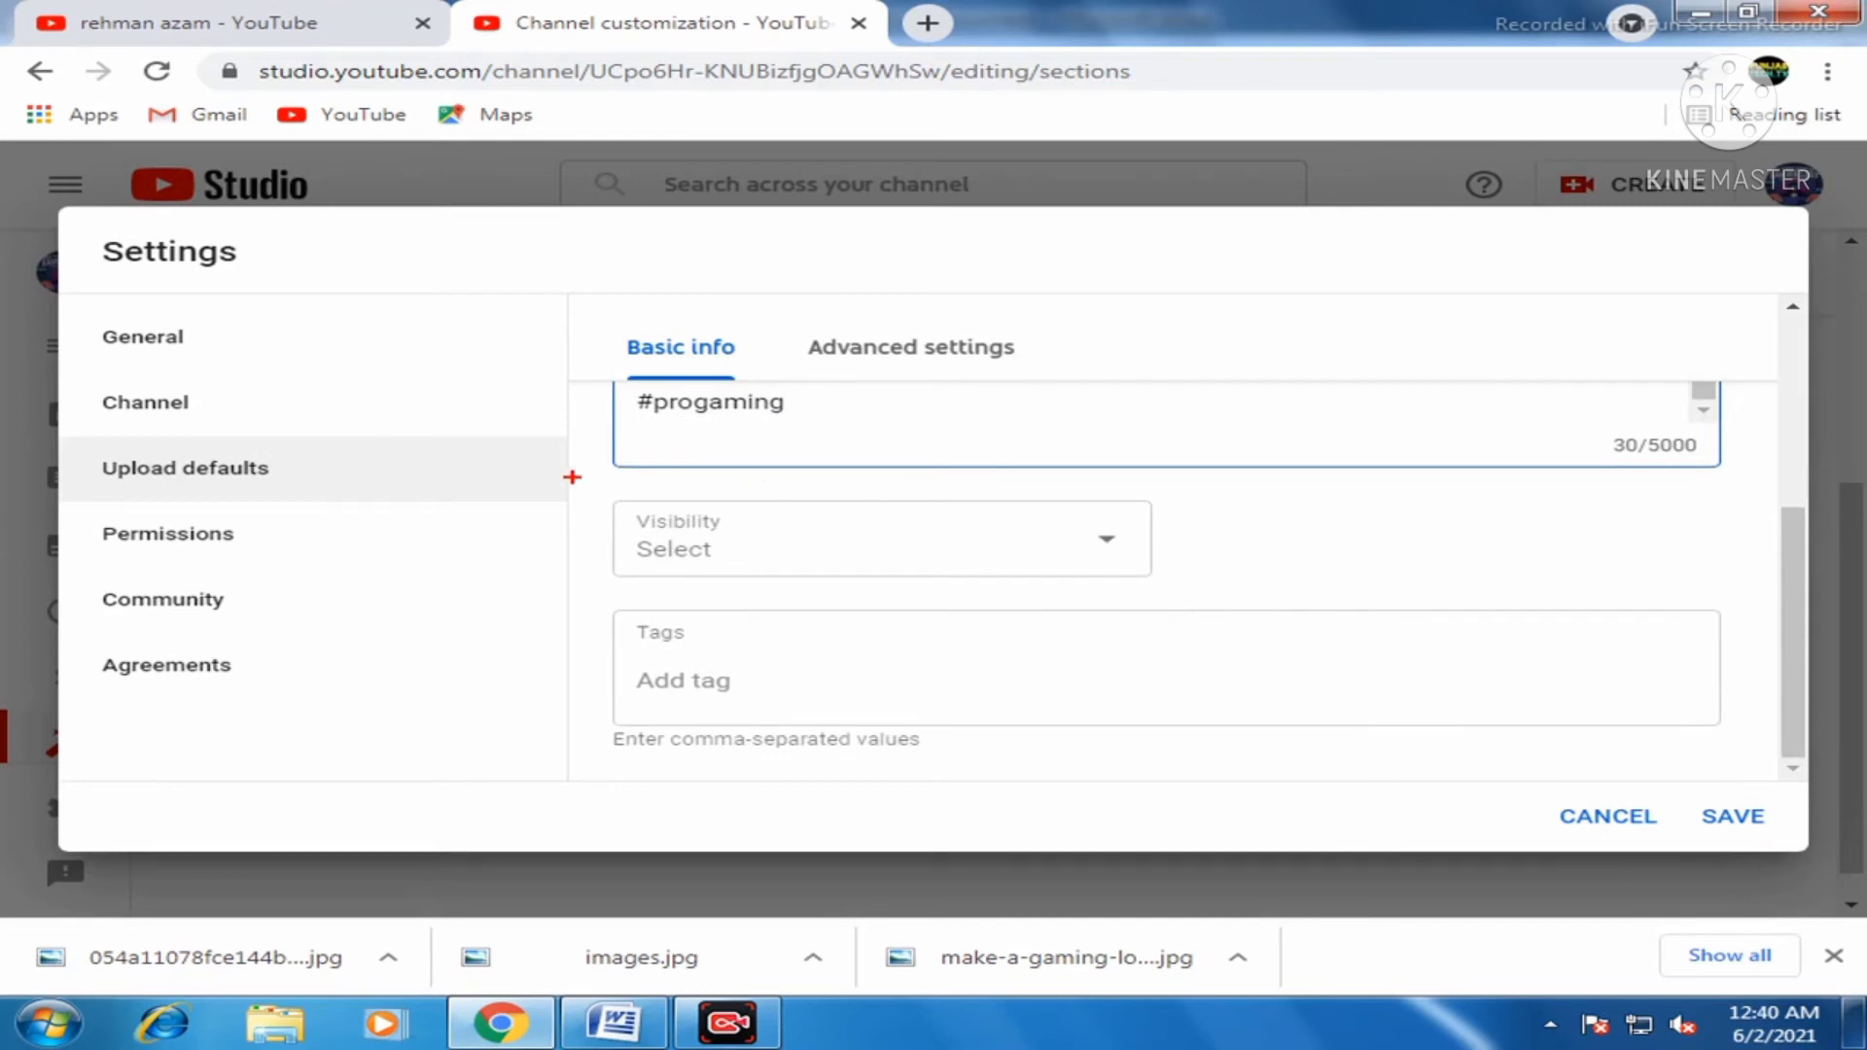
Step: Choose Unlisted from the Visibility dropdown as the default for new uploads
{"action": "mouse_move", "coordinate": [591, 486]}
{"action": "left_mouse_down"}
{"action": "mouse_move", "coordinate": [1074, 636]}
{"action": "mouse_move", "coordinate": [1184, 602]}
{"action": "left_mouse_up"}
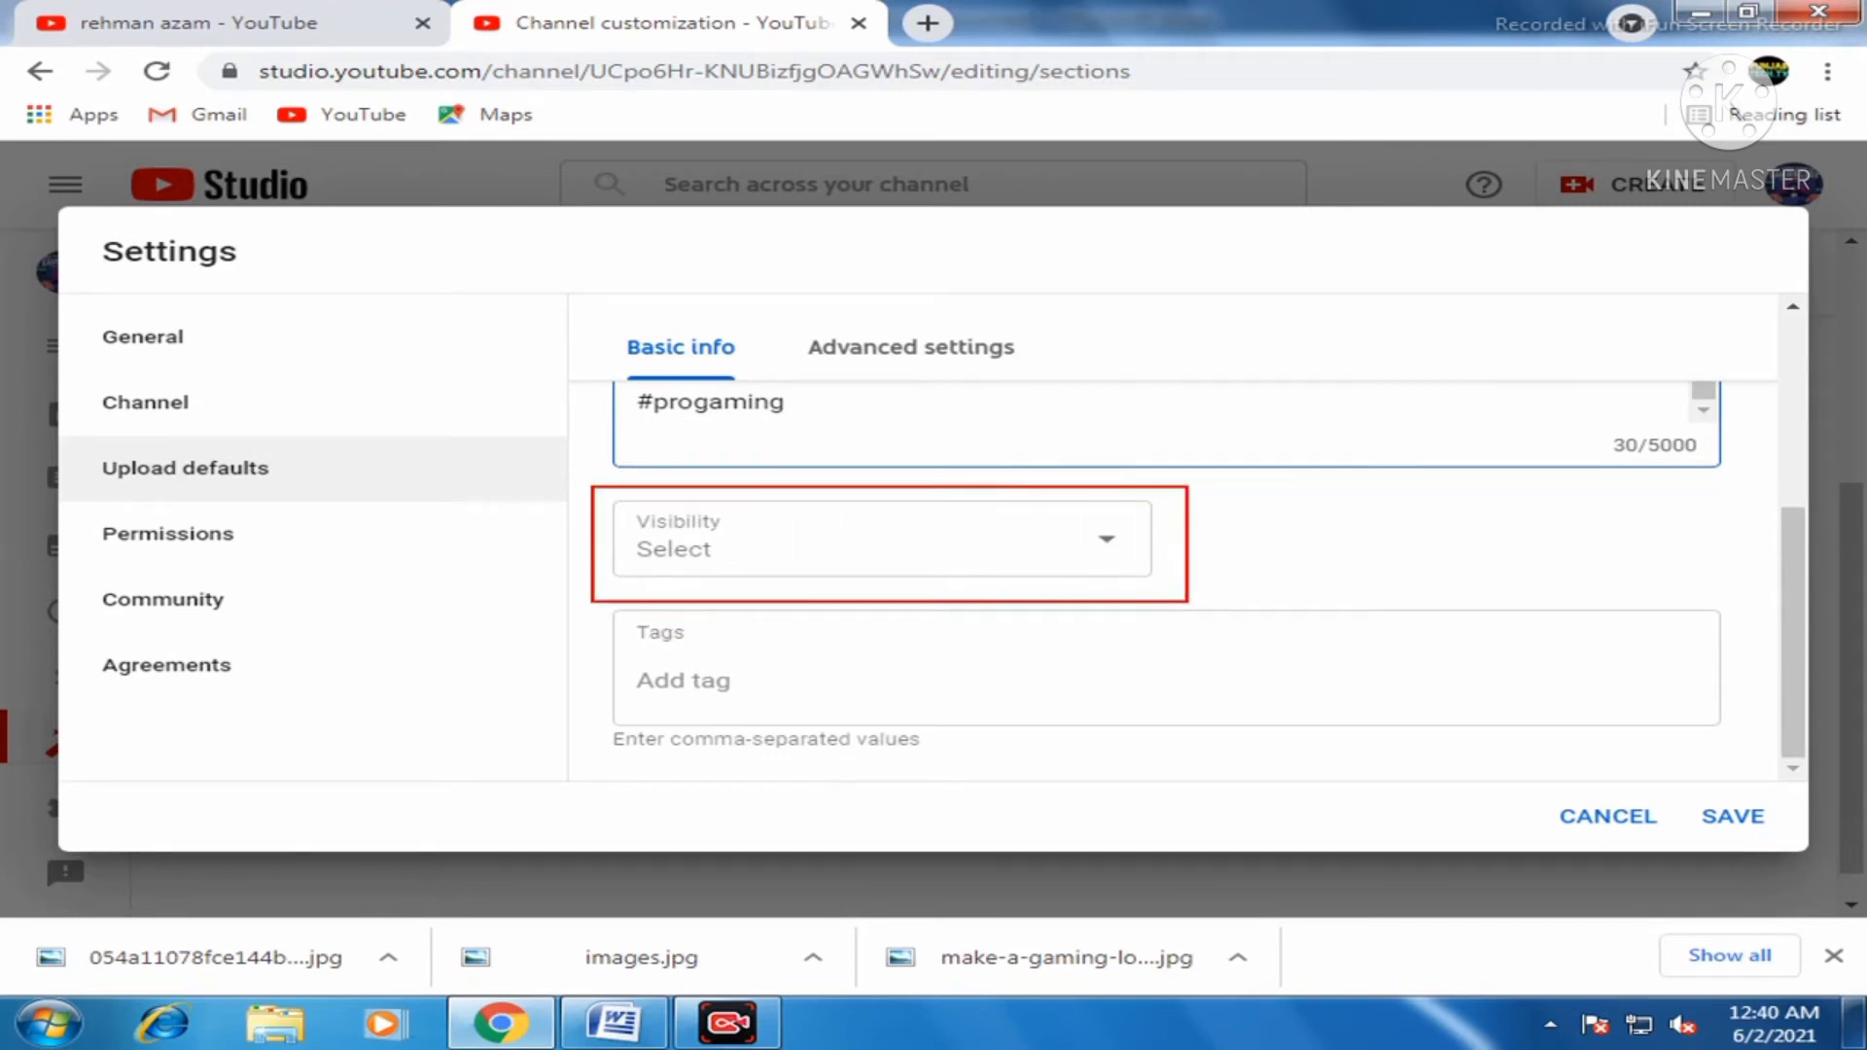
{"action": "left_click", "coordinate": [1078, 565]}
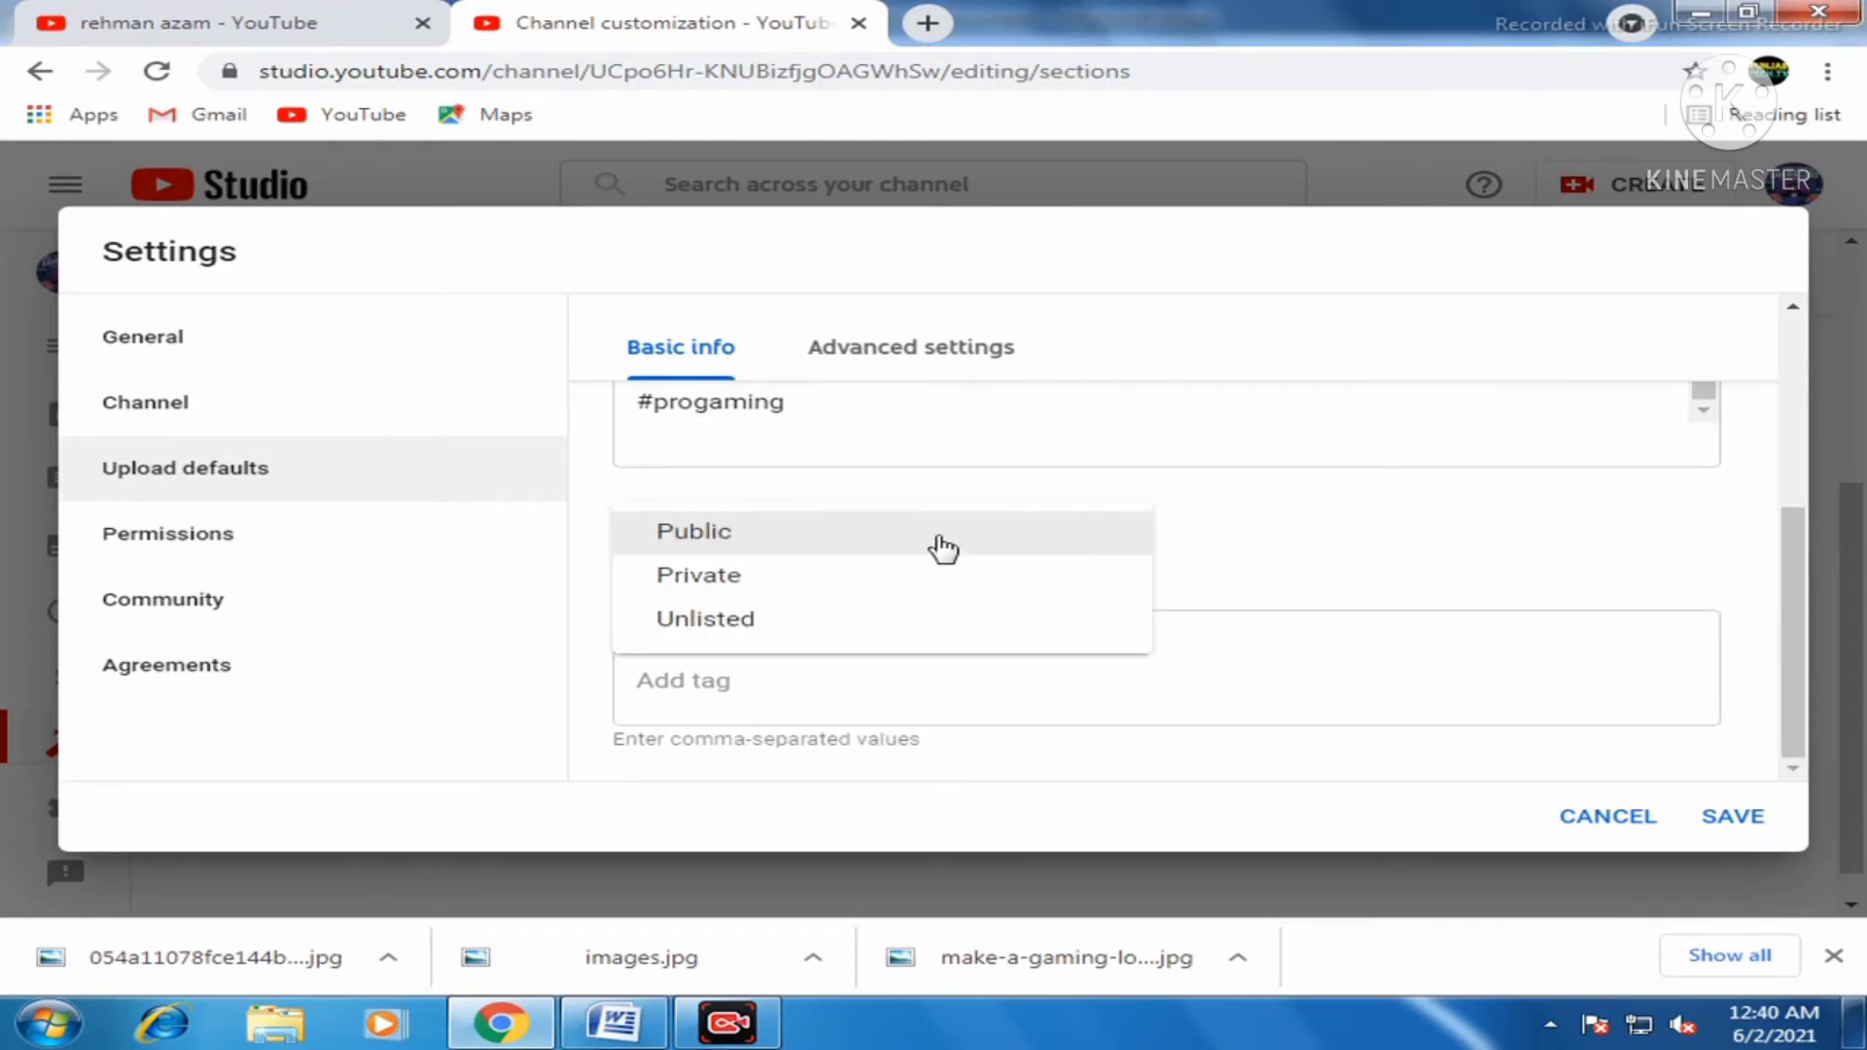
{"action": "left_click_drag", "start_coordinate": [617, 516], "coordinate": [847, 567]}
{"action": "left_click_drag", "start_coordinate": [618, 561], "coordinate": [834, 603]}
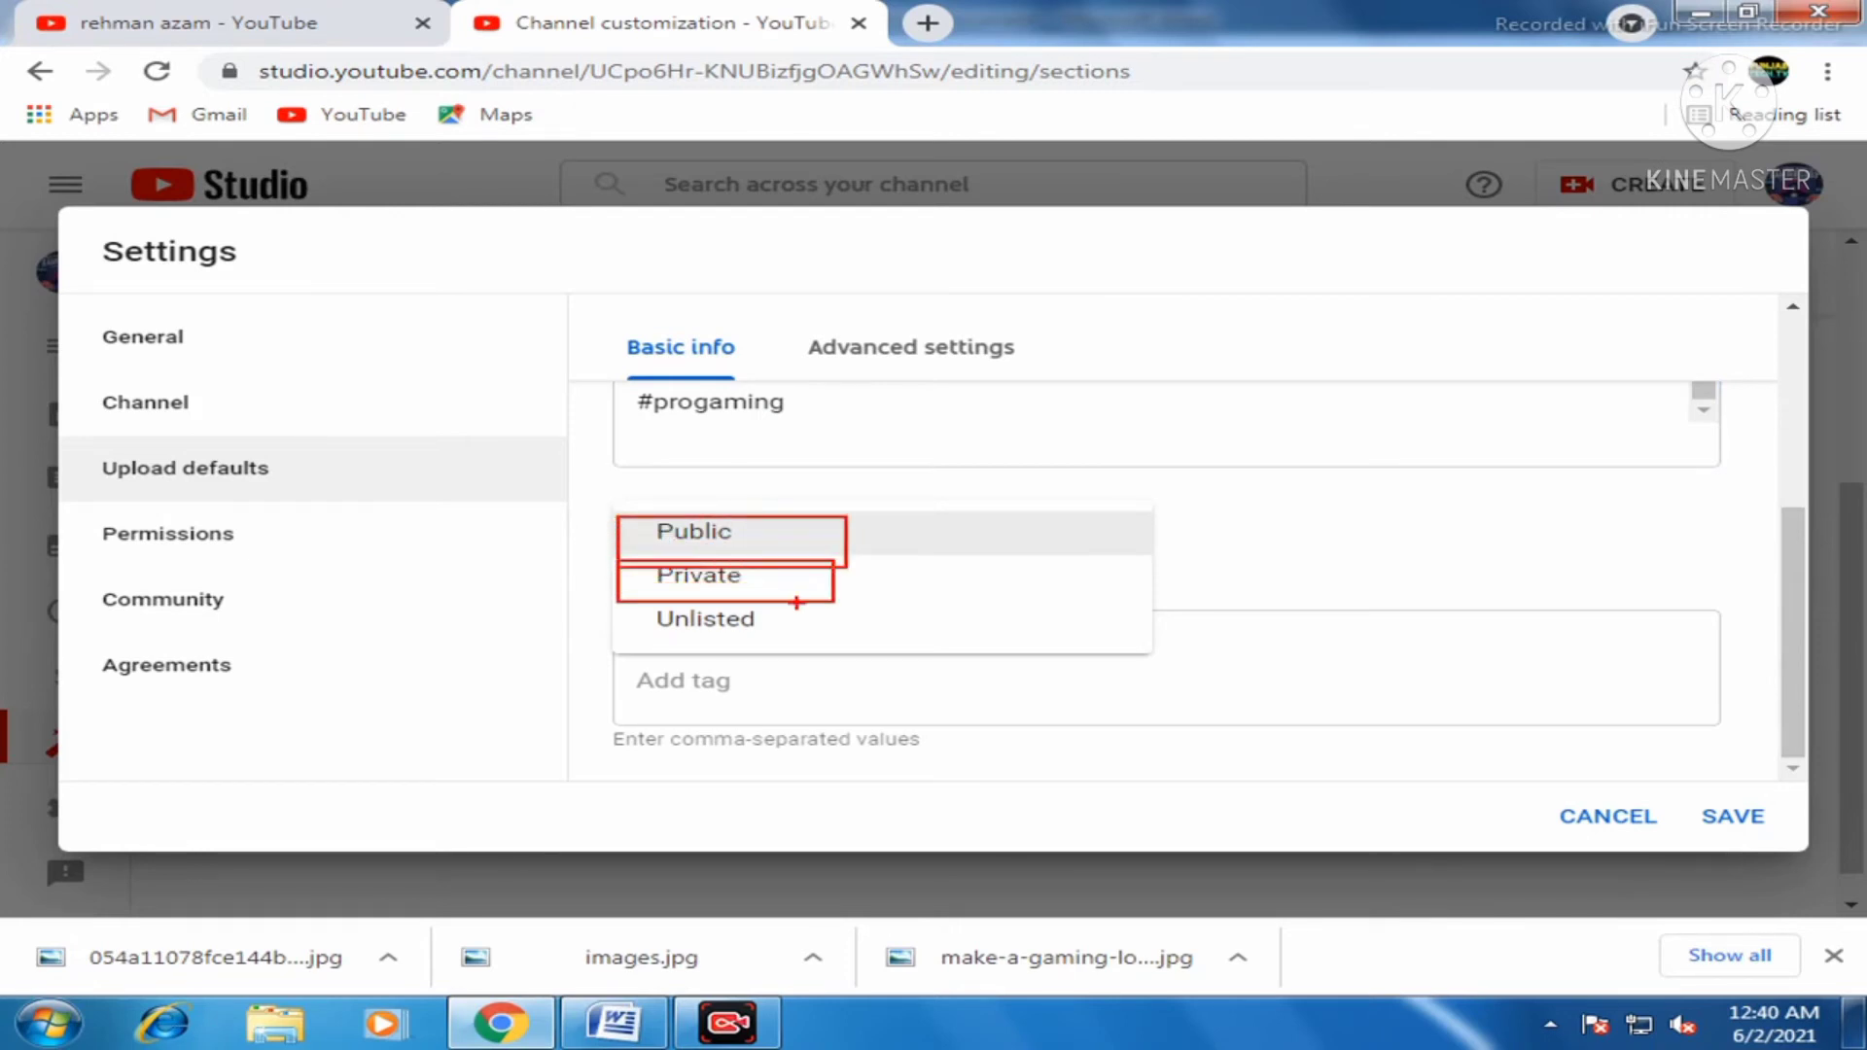
{"action": "left_click_drag", "start_coordinate": [618, 597], "coordinate": [789, 642]}
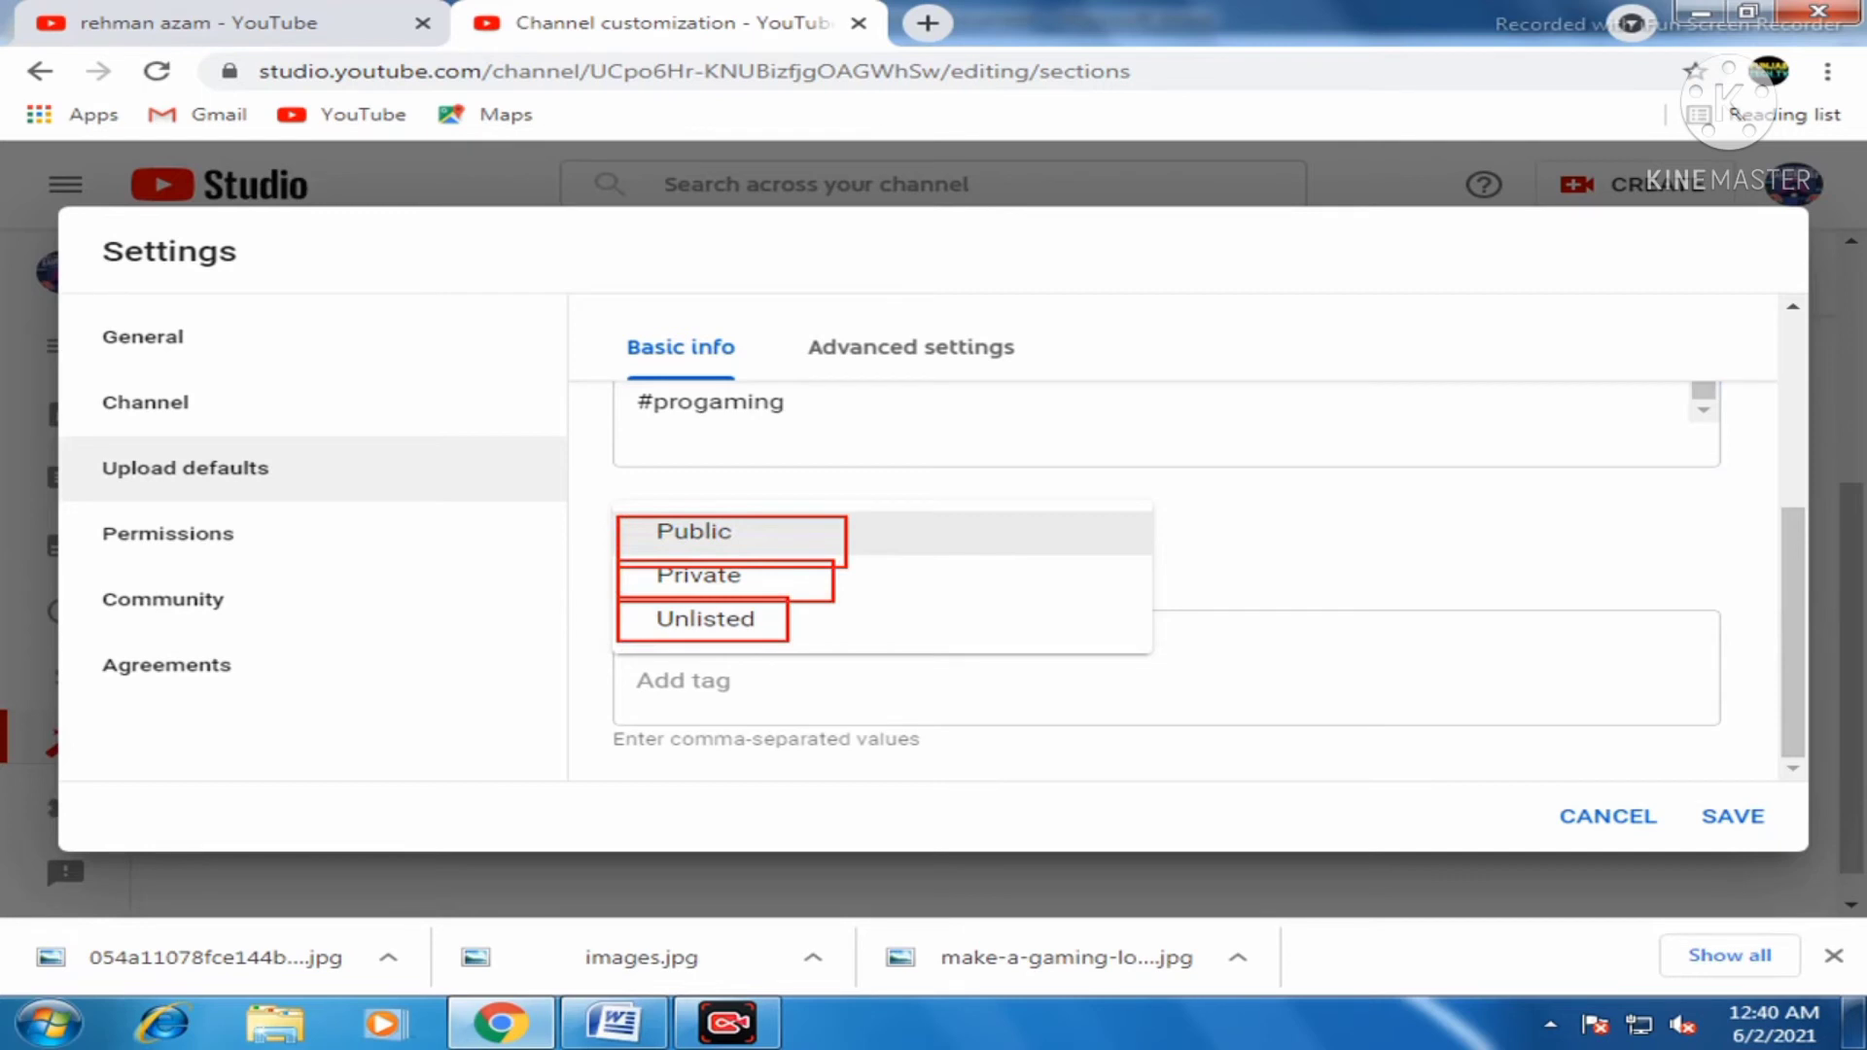
{"action": "key", "text": "Escape"}
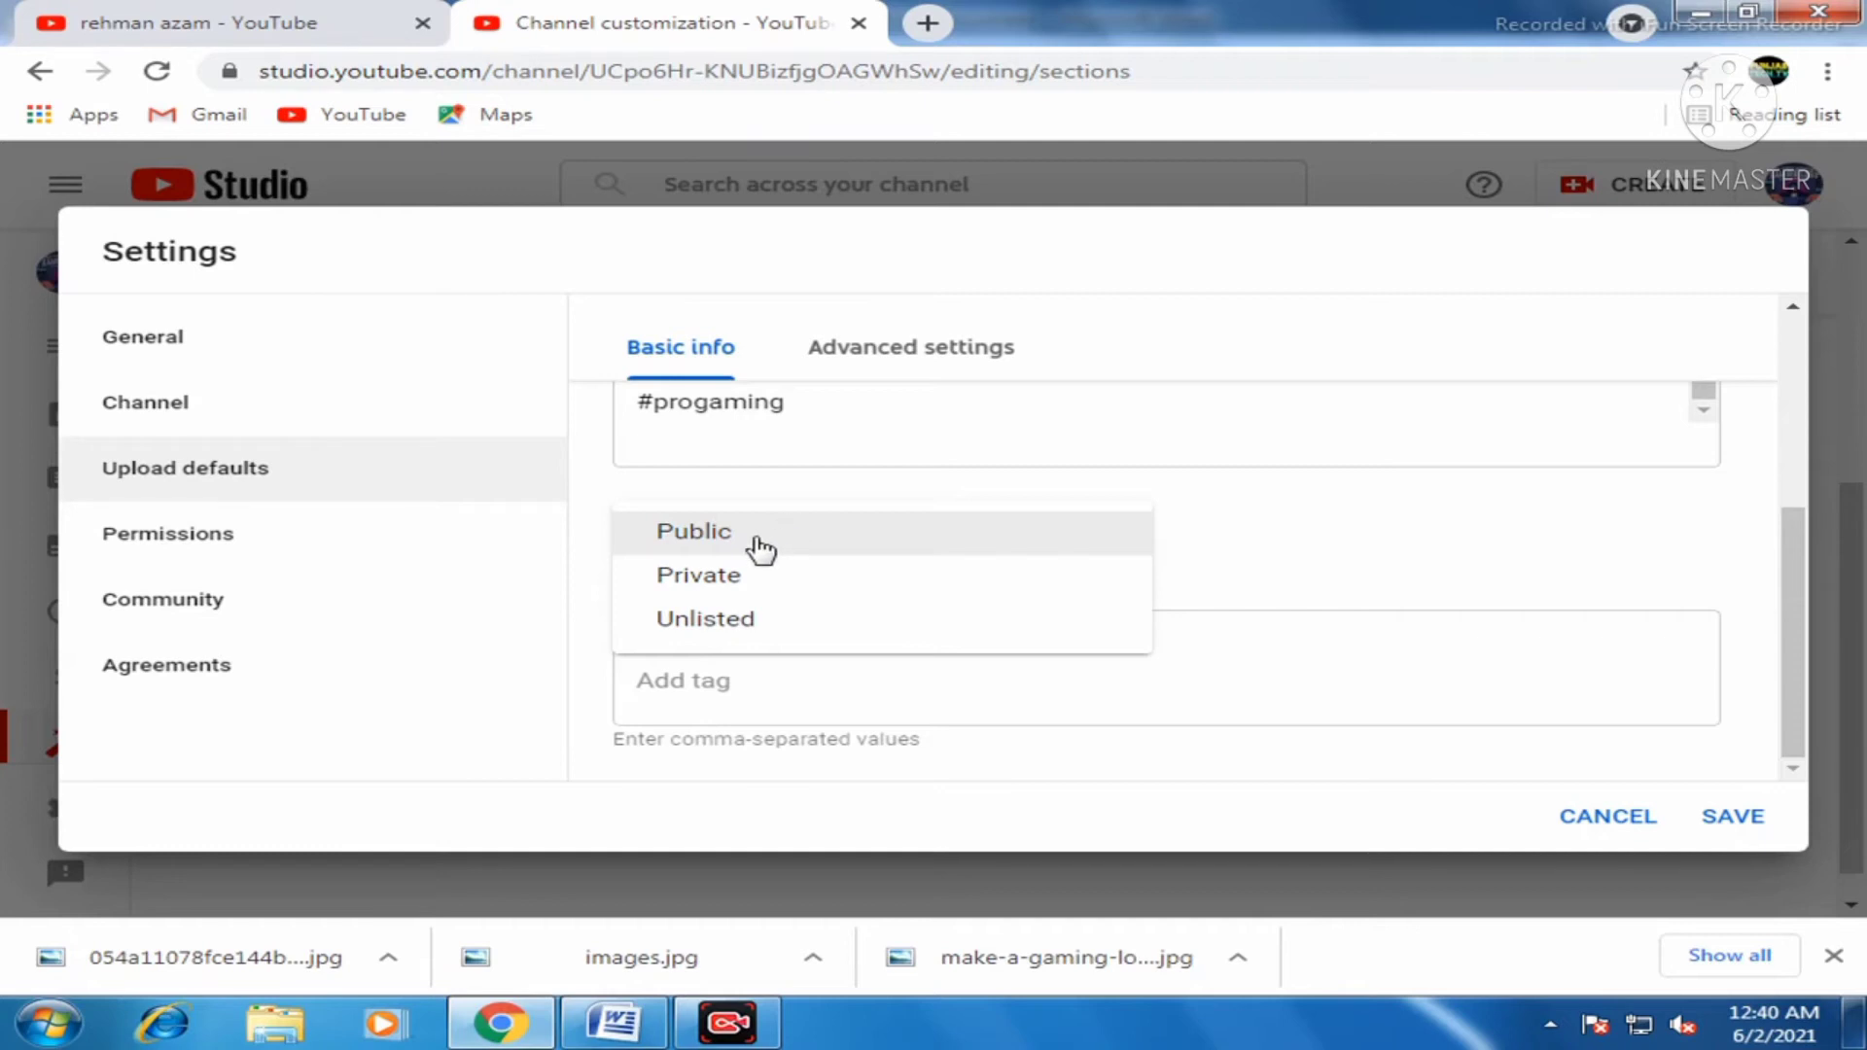
{"action": "left_click_drag", "start_coordinate": [637, 517], "coordinate": [780, 545]}
{"action": "left_click_drag", "start_coordinate": [636, 557], "coordinate": [769, 595]}
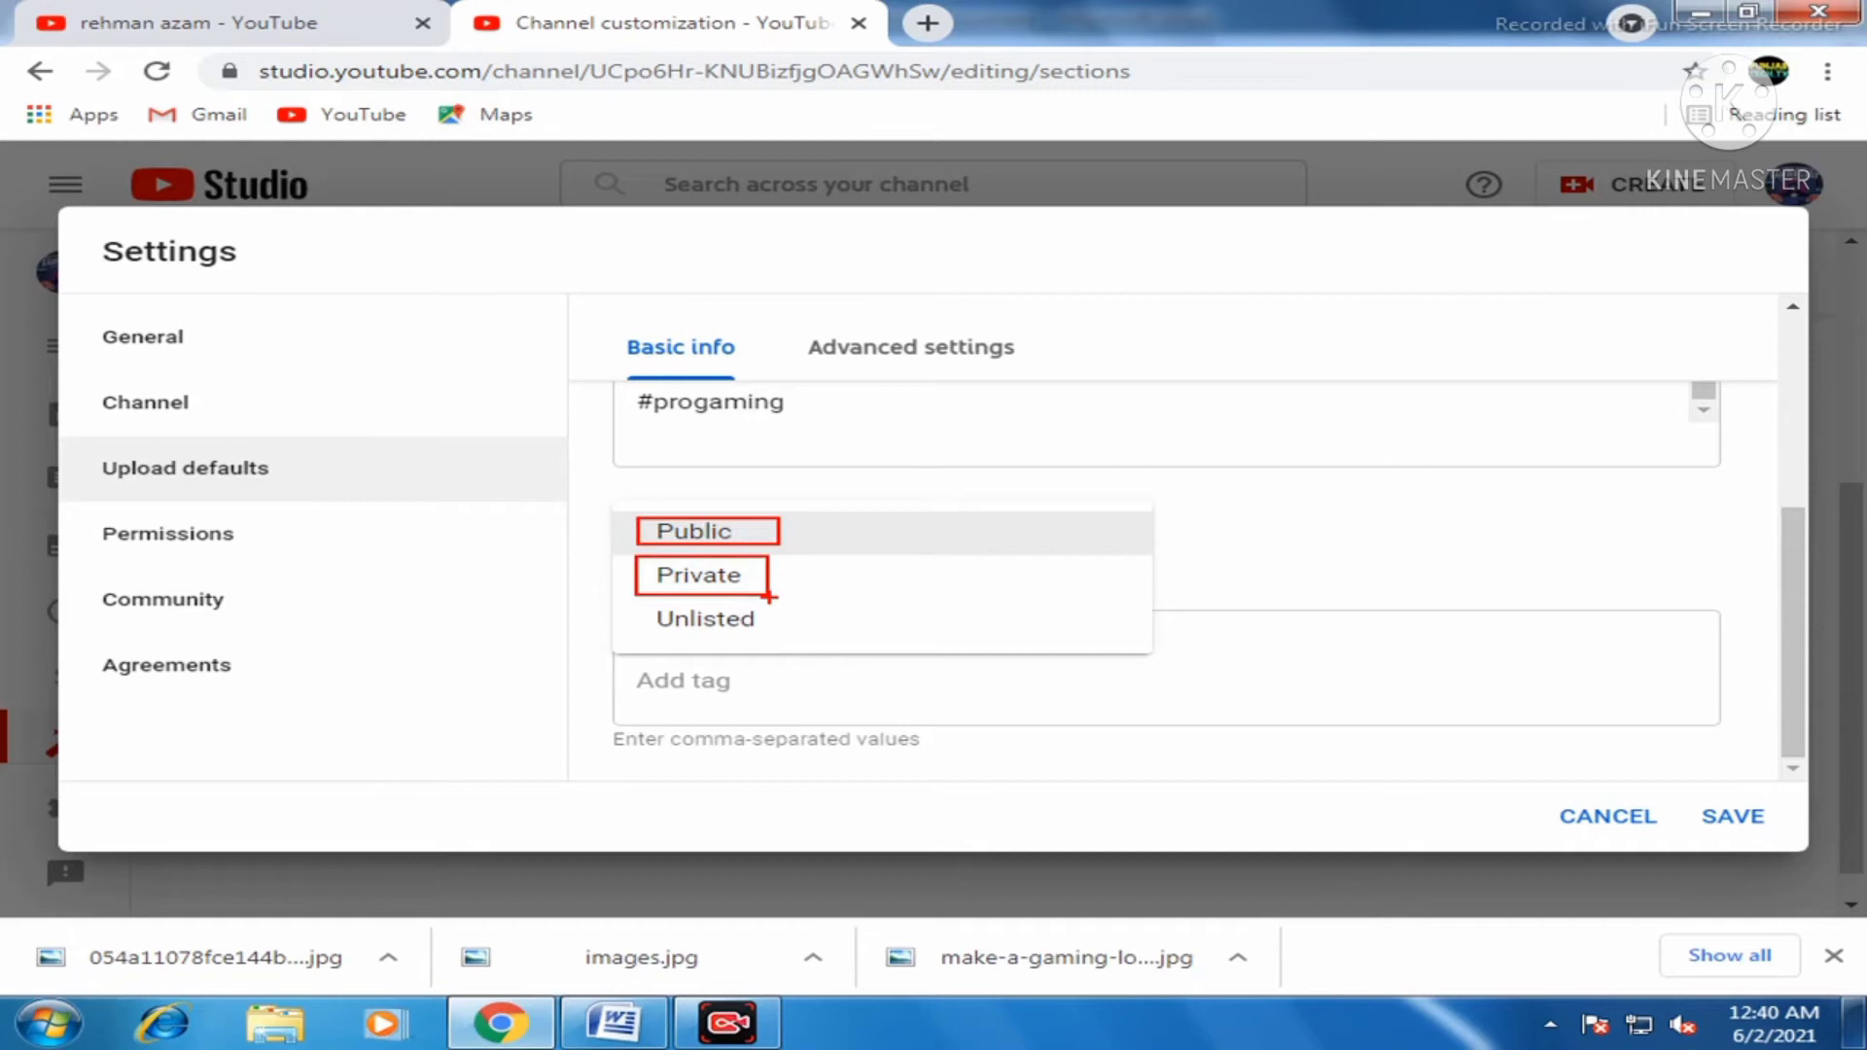
{"action": "left_click_drag", "start_coordinate": [653, 597], "coordinate": [729, 634]}
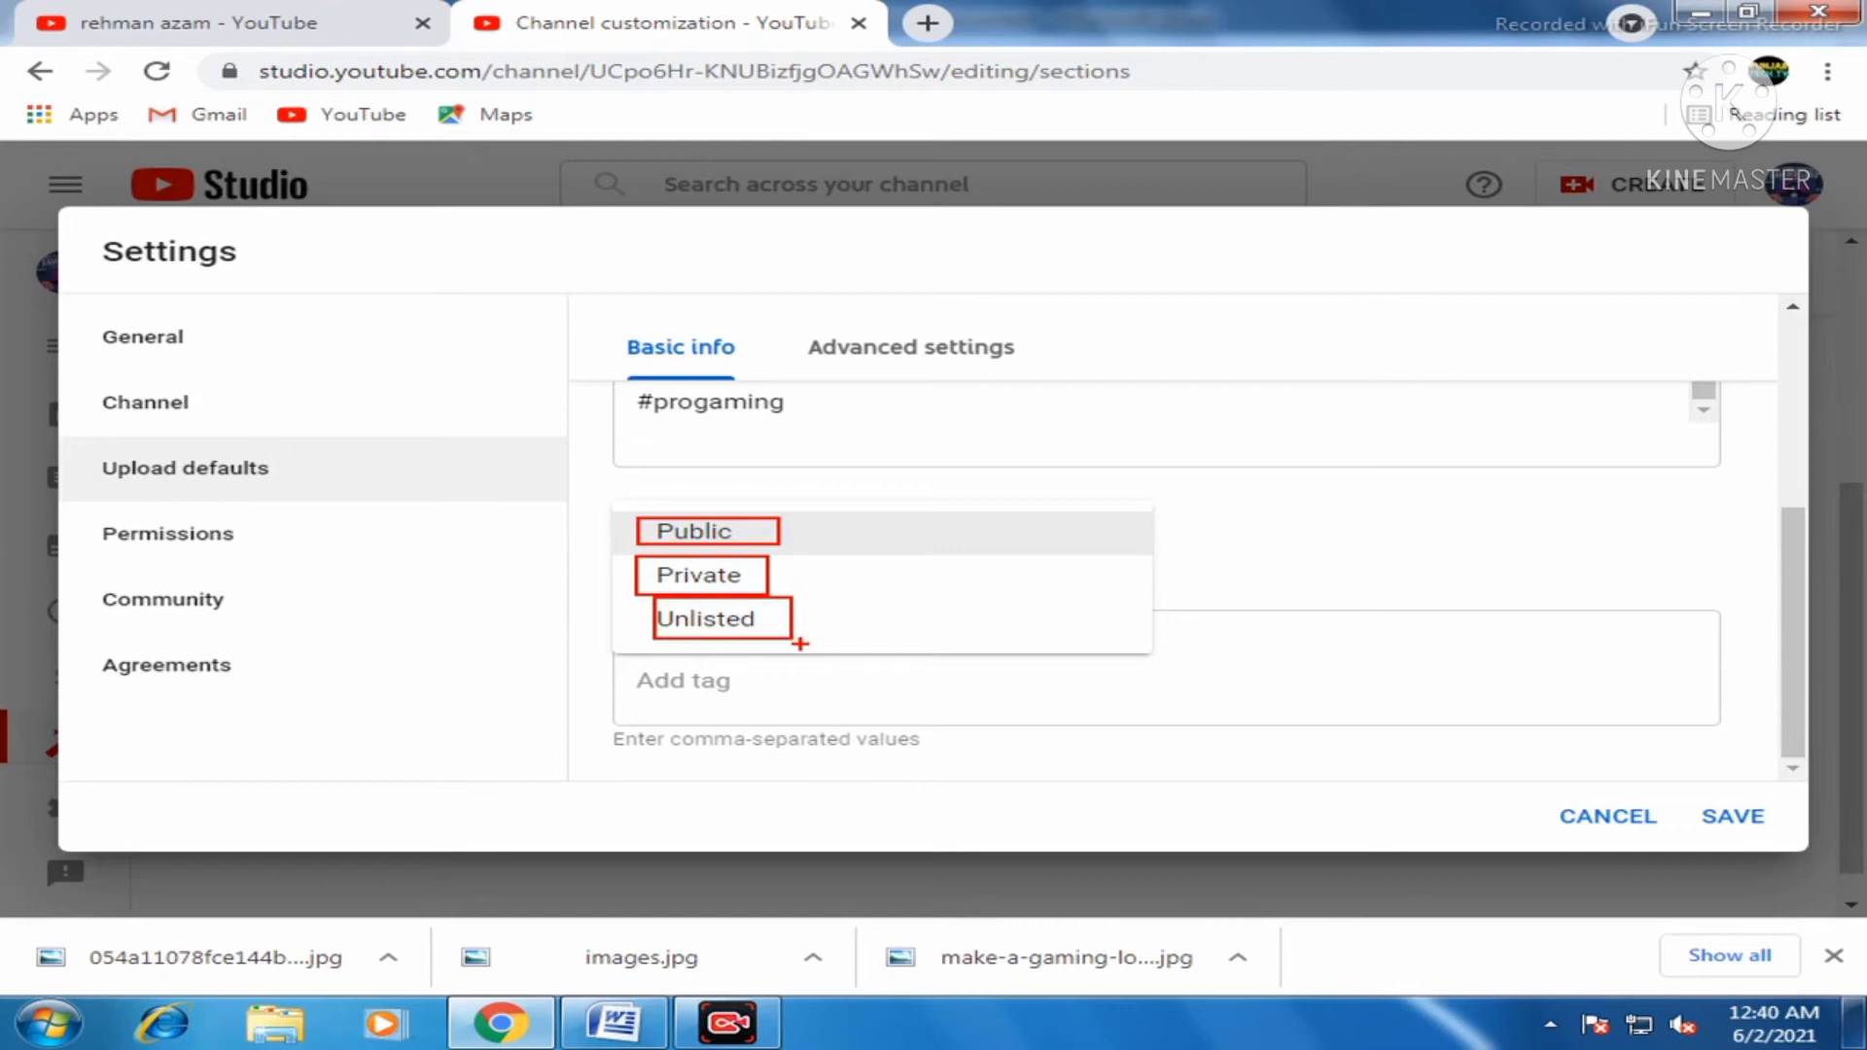
{"action": "key", "text": "Escape"}
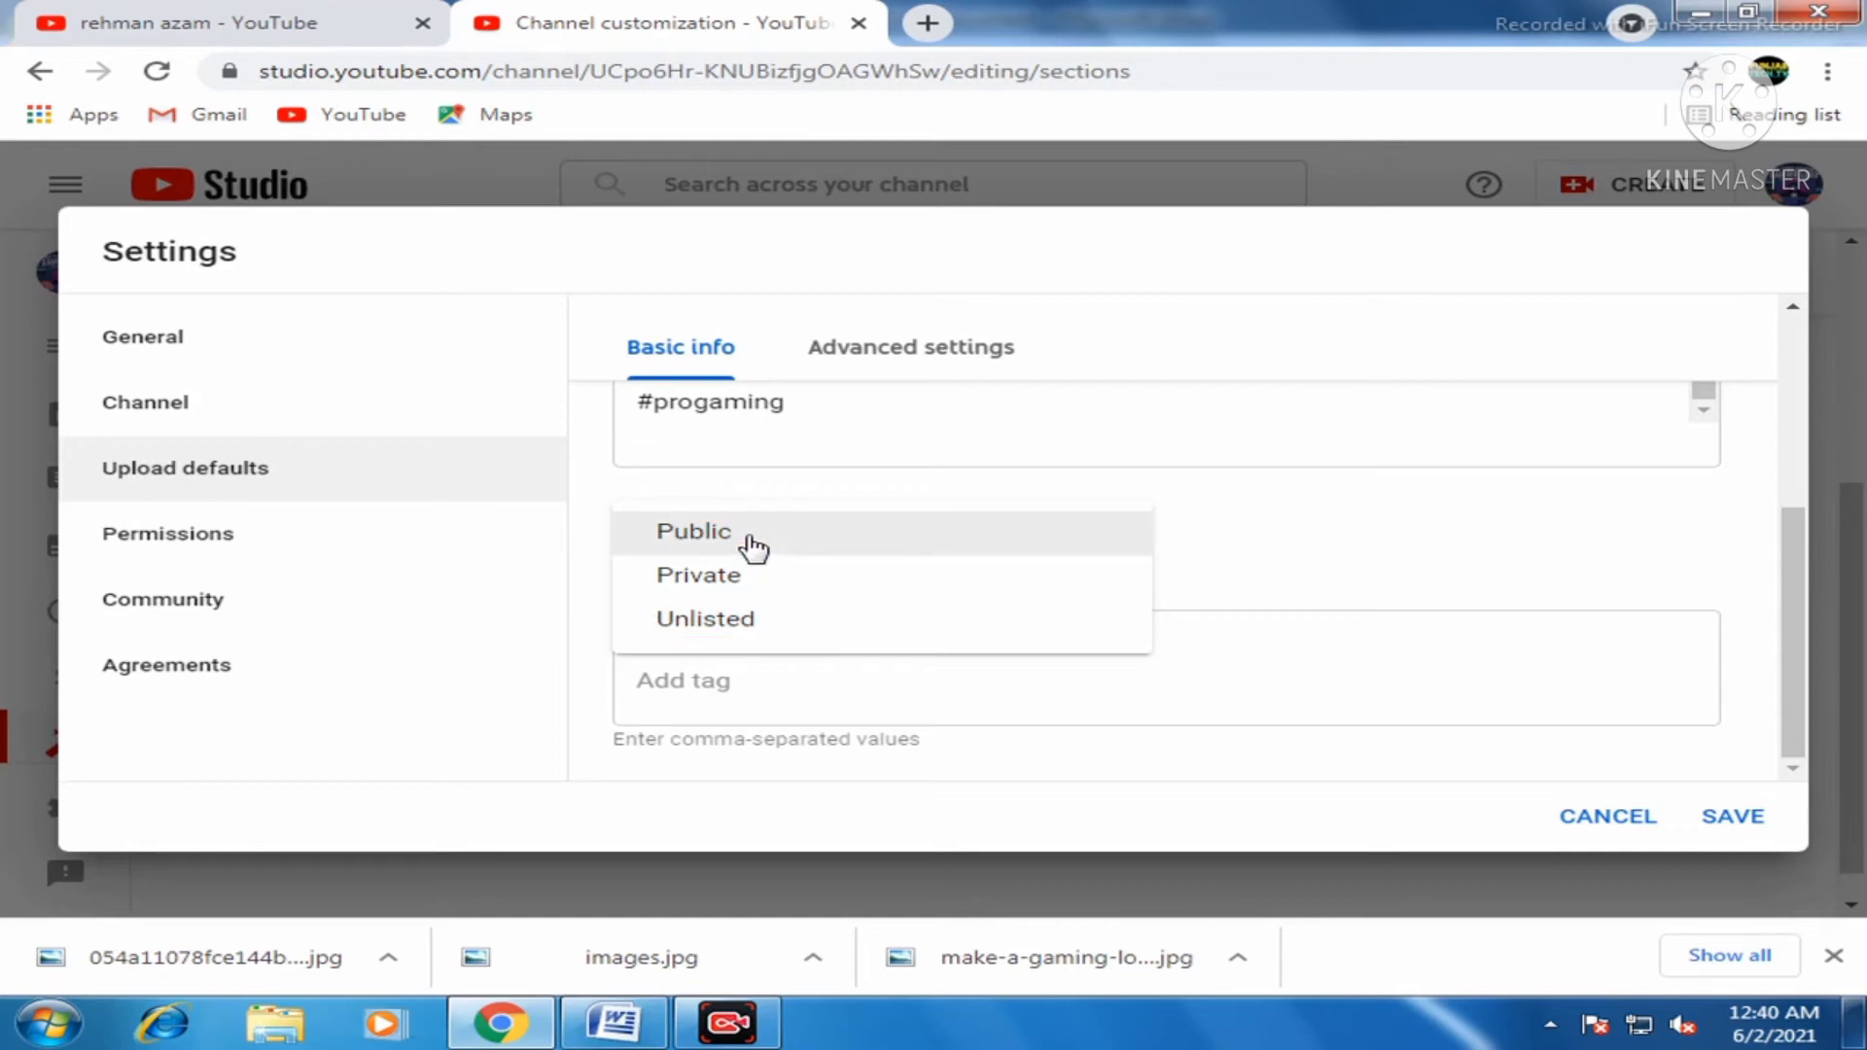
{"action": "left_click", "coordinate": [747, 621]}
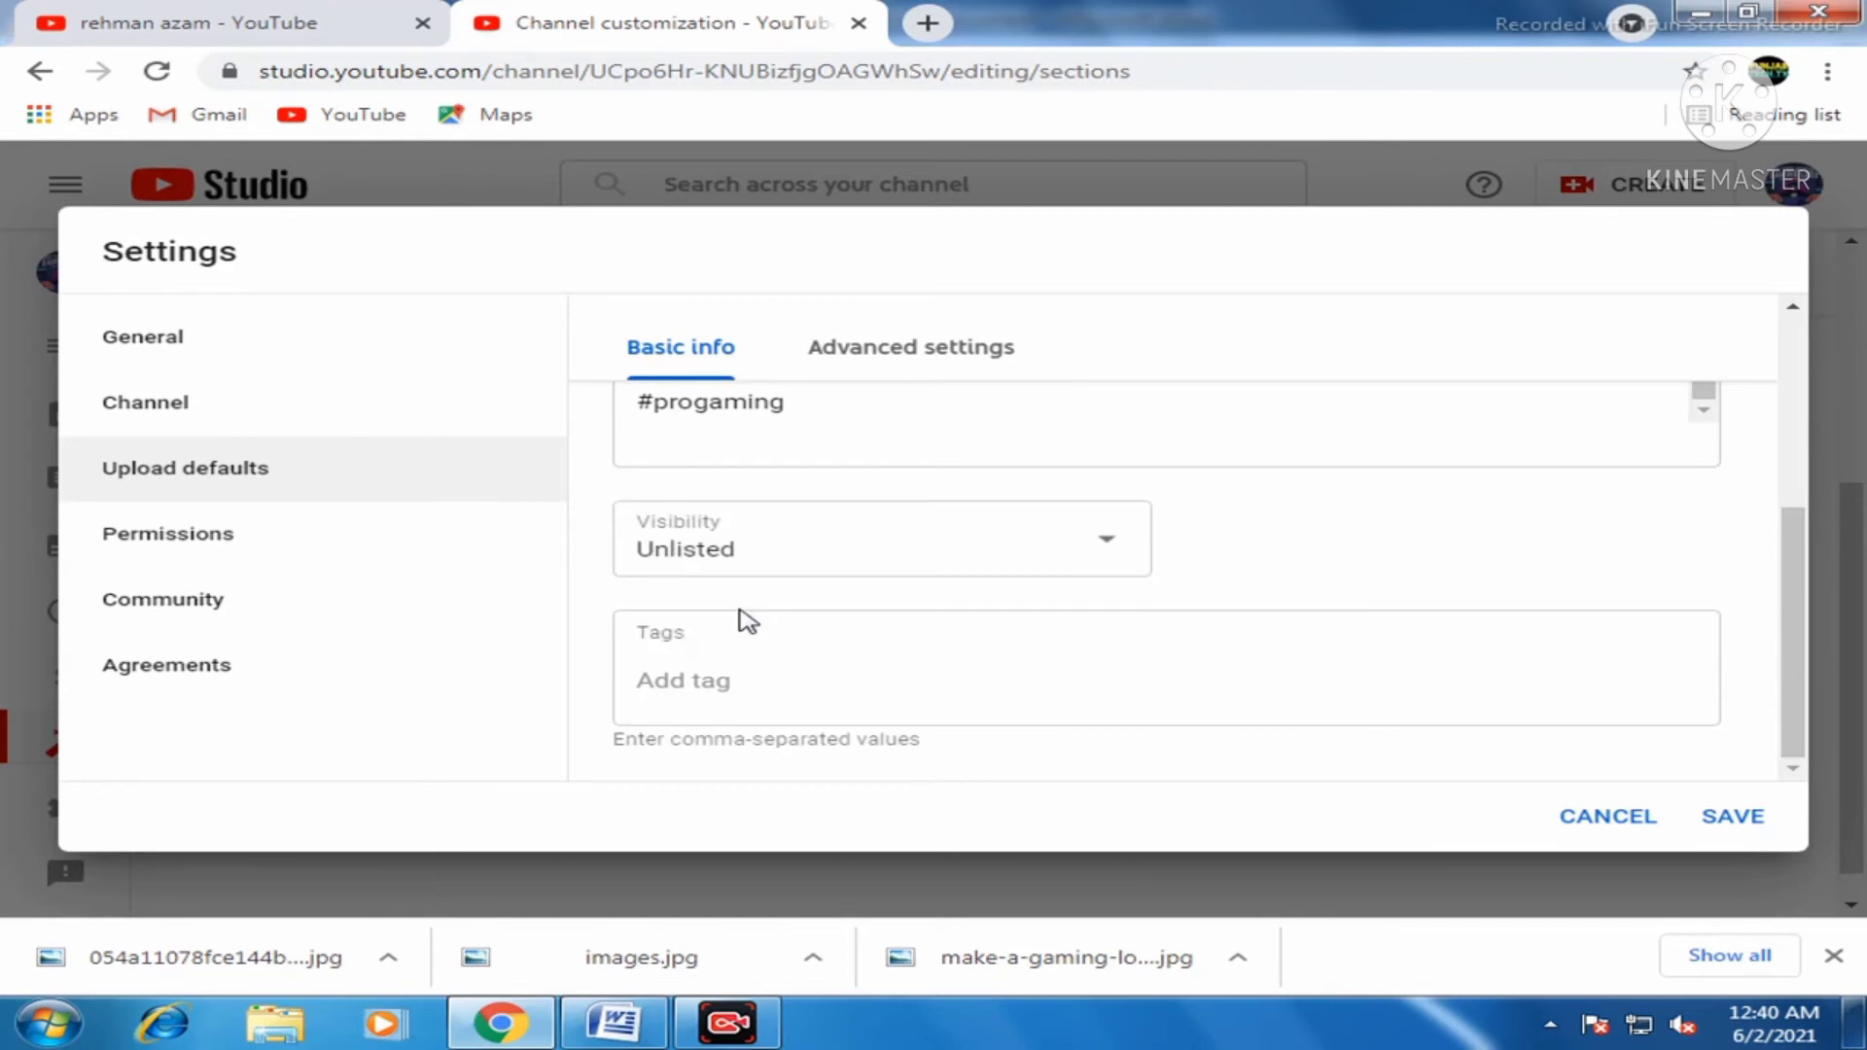
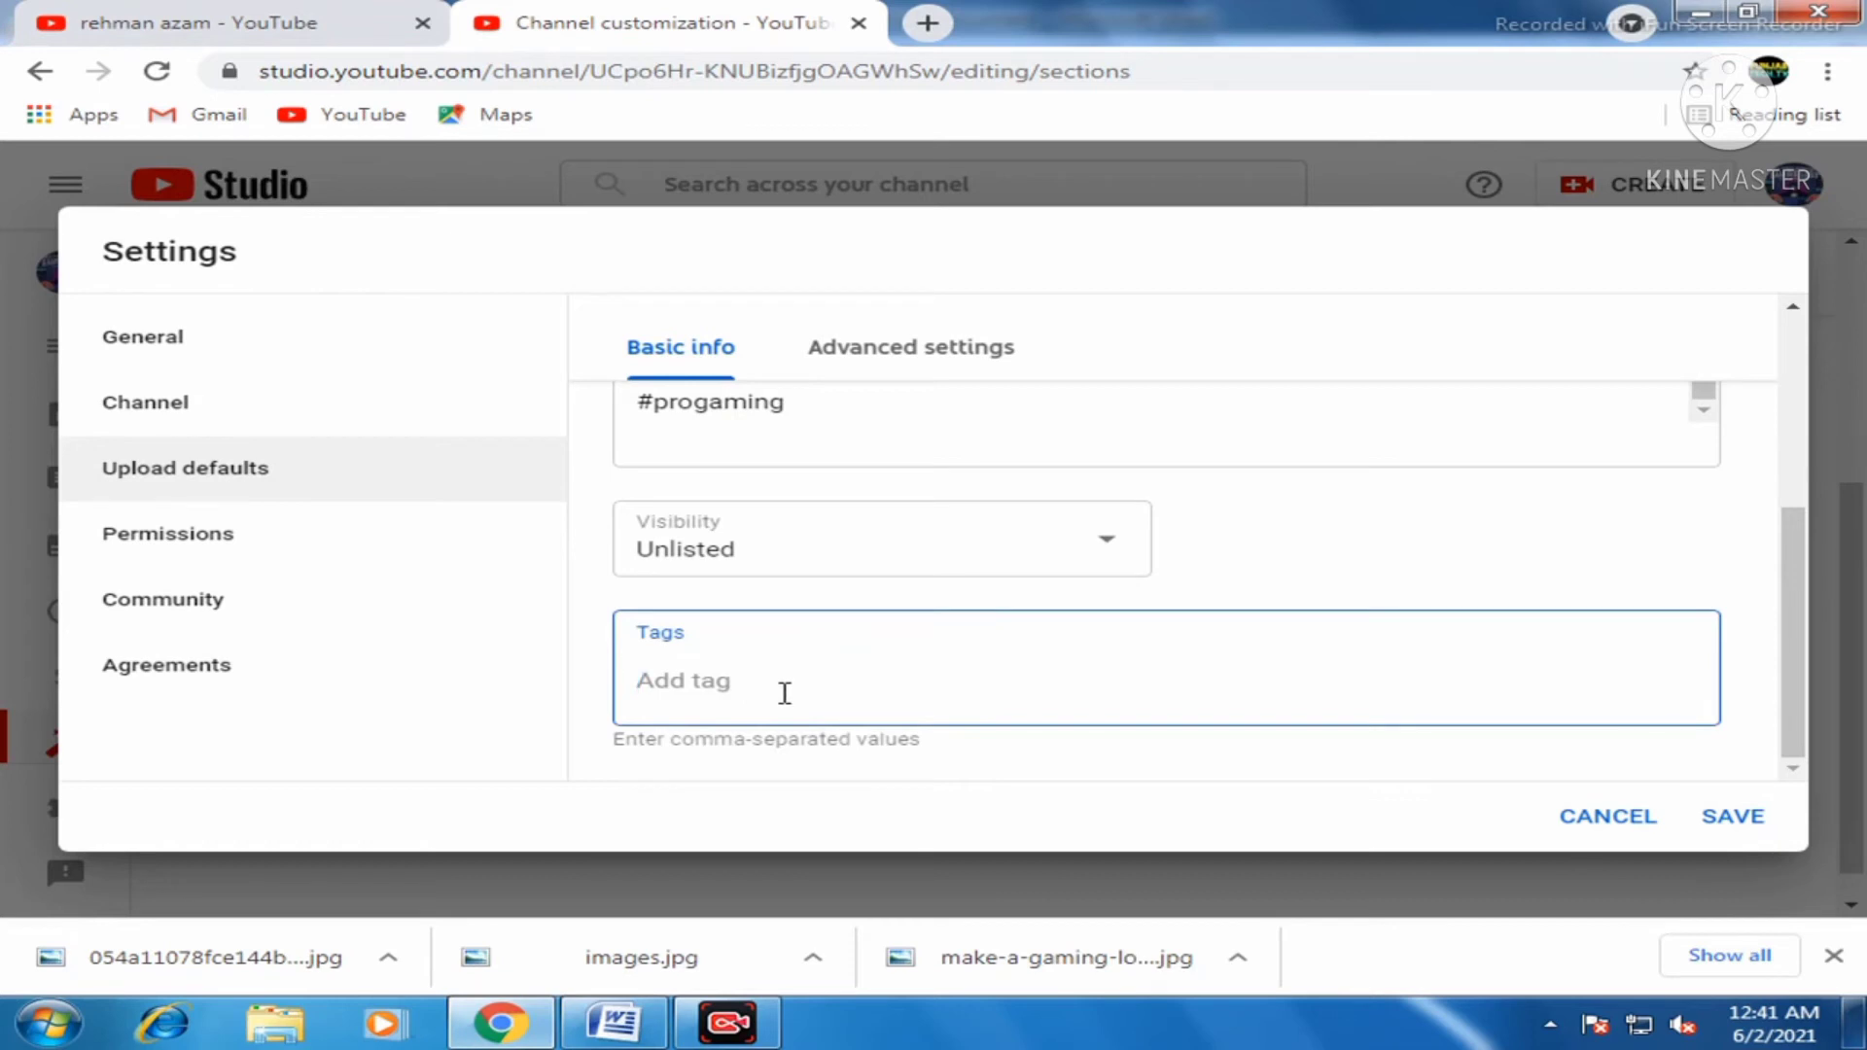
Step: Switch Upload defaults to the Advanced settings tab
{"action": "key", "text": "ctrl+2"}
{"action": "mouse_move", "coordinate": [594, 330]}
{"action": "left_mouse_down"}
{"action": "mouse_move", "coordinate": [763, 385]}
{"action": "mouse_move", "coordinate": [1029, 391]}
{"action": "left_mouse_up"}
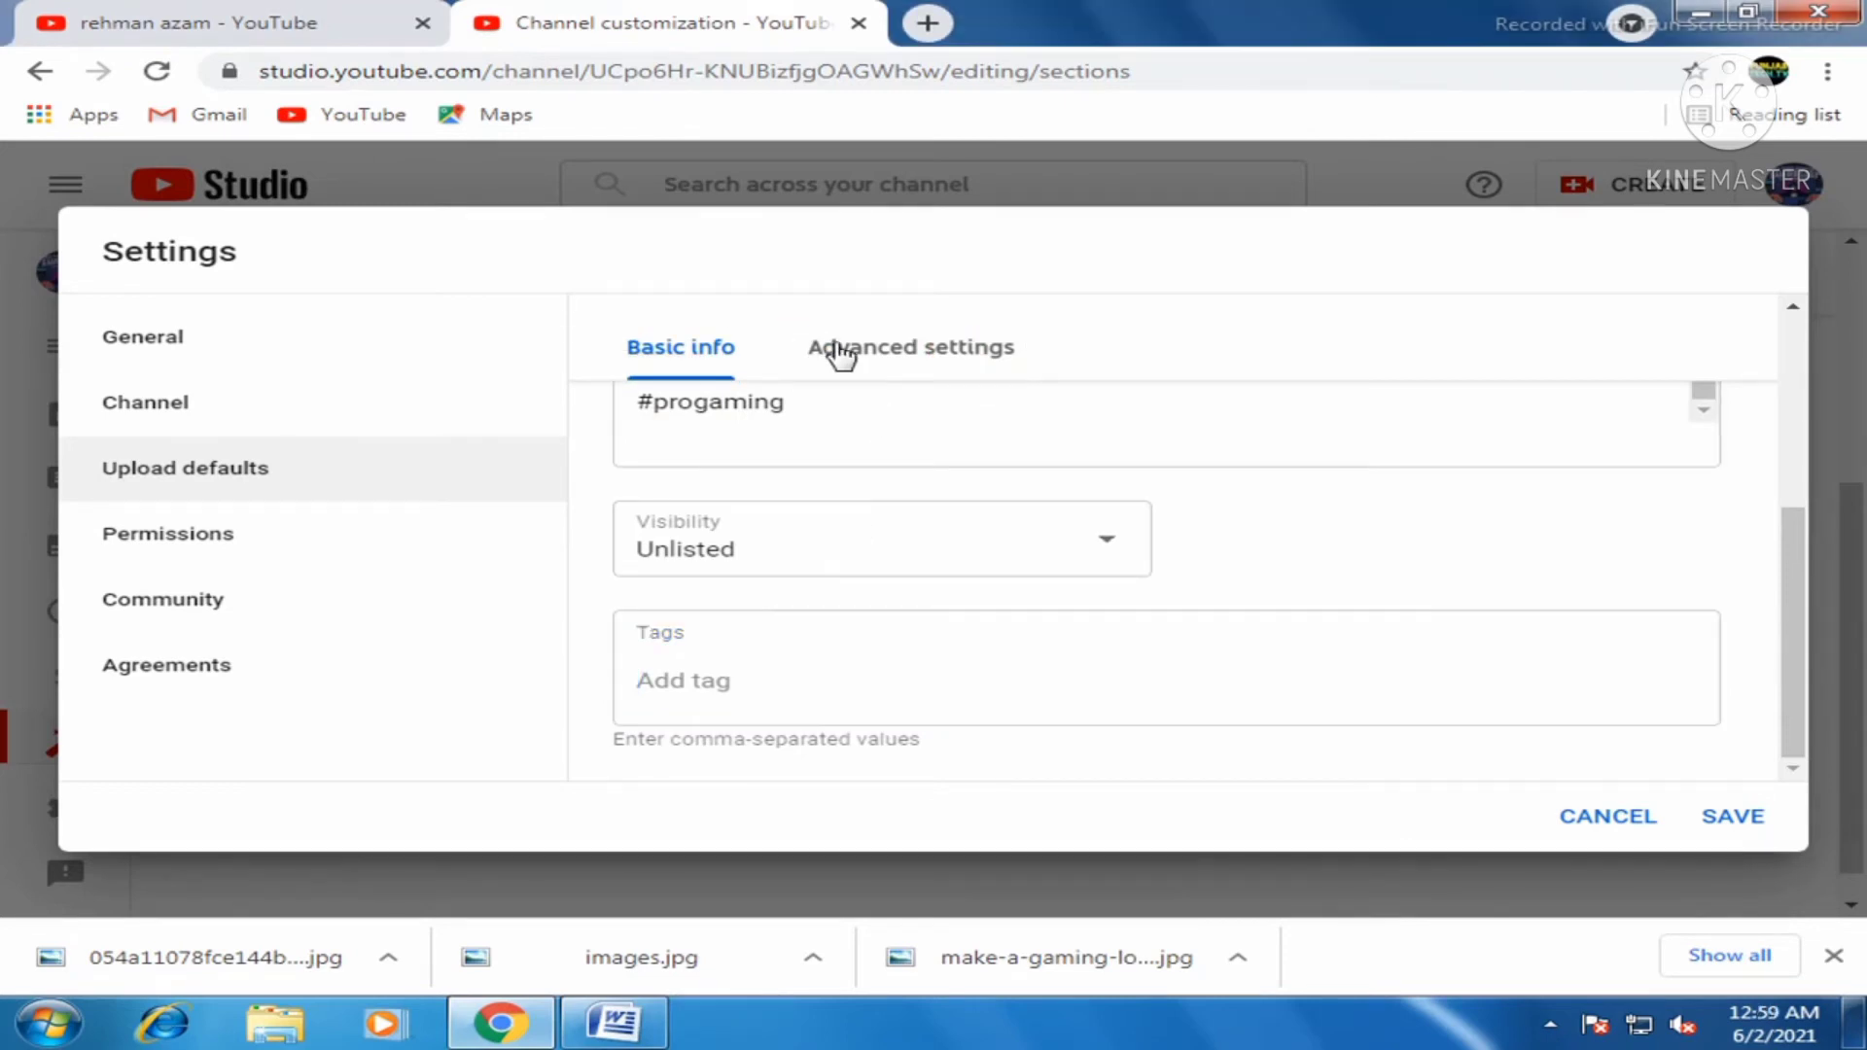
{"action": "left_click", "coordinate": [838, 355]}
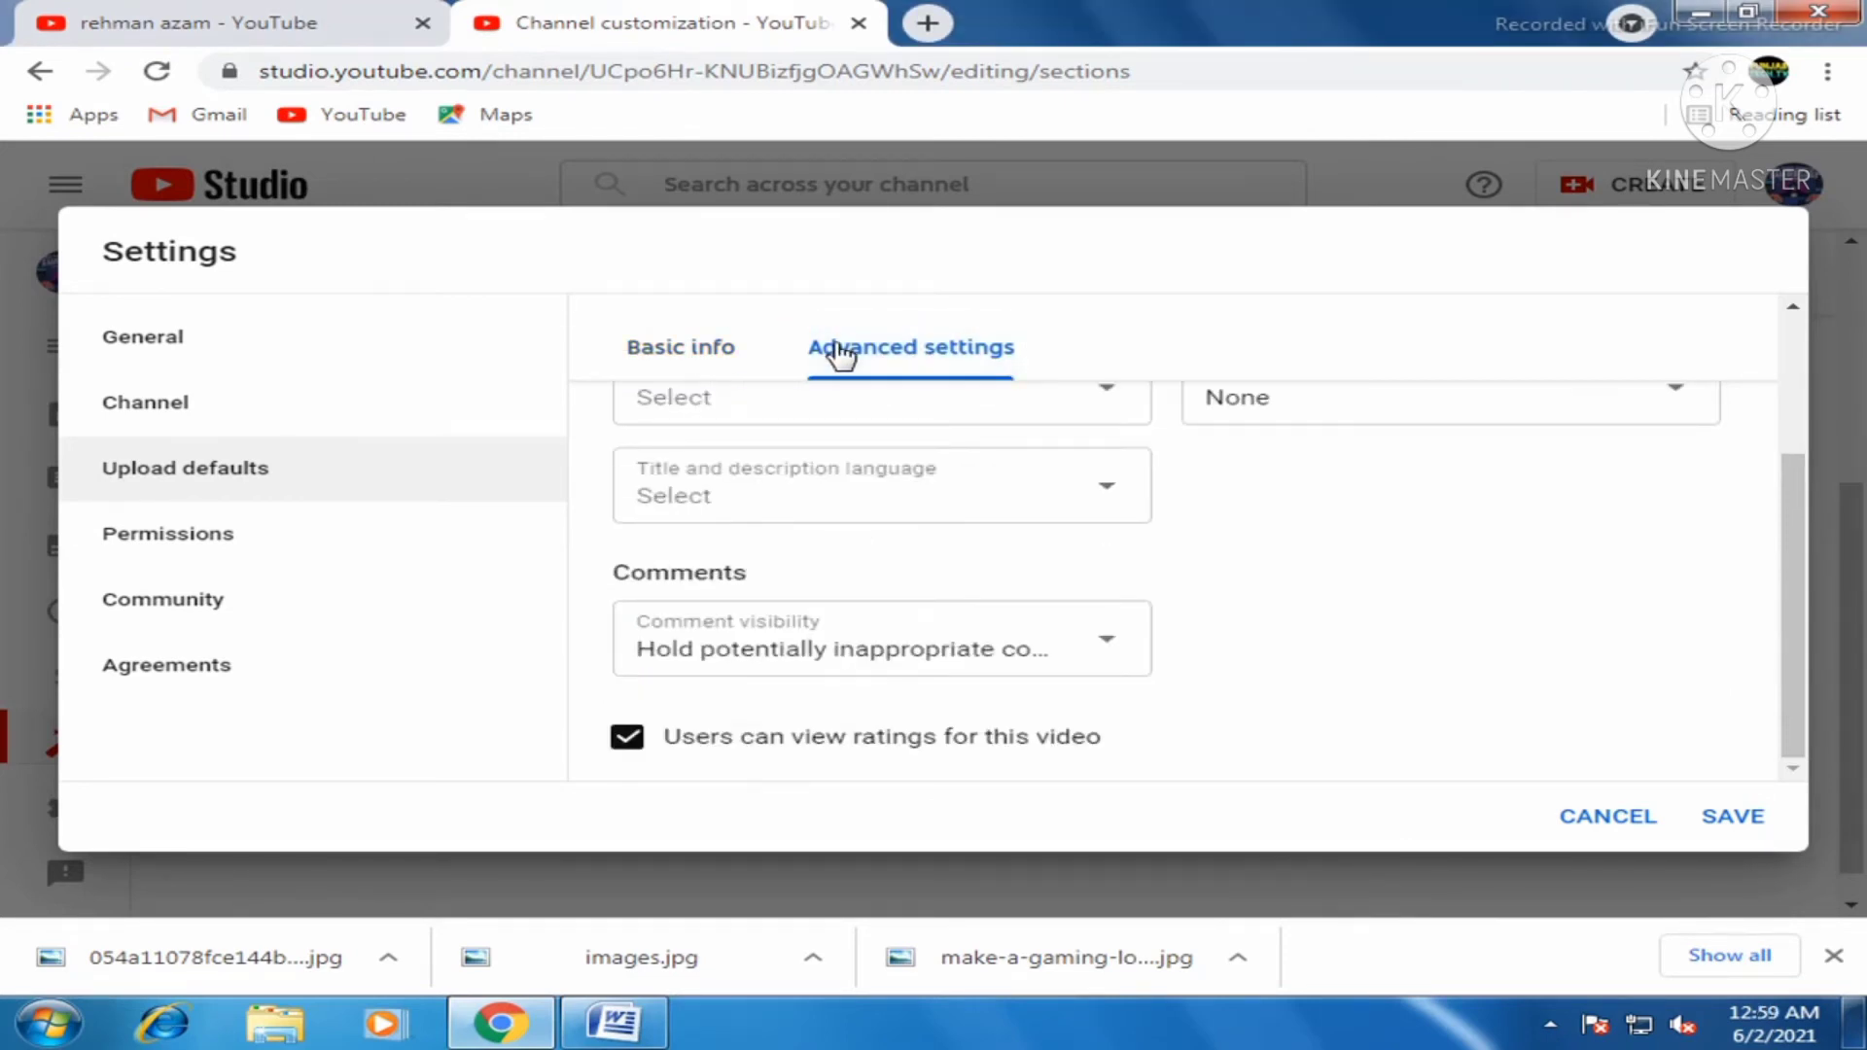
Step: Pick Standard YouTube License from the License dropdown as the upload default
{"action": "scroll", "coordinate": [883, 479], "scroll_direction": "up", "scroll_amount": 3}
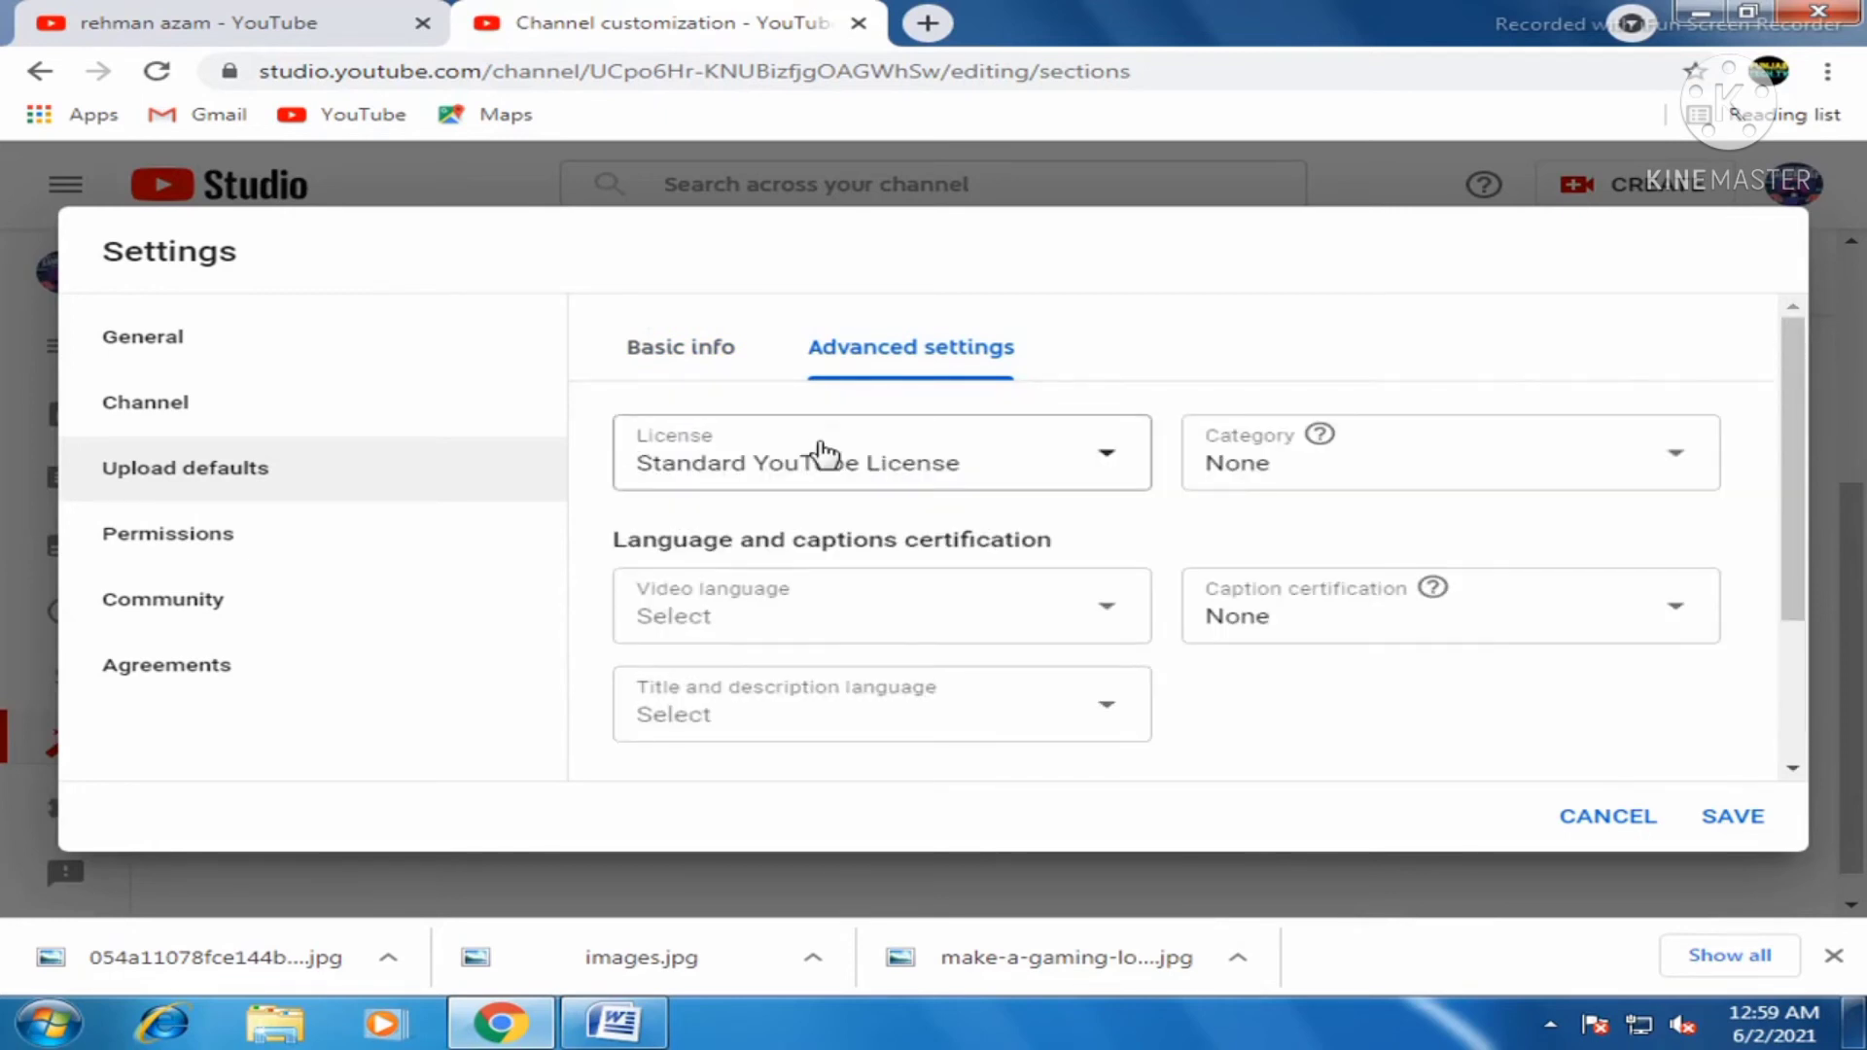
{"action": "mouse_move", "coordinate": [576, 404]}
{"action": "left_mouse_down"}
{"action": "mouse_move", "coordinate": [831, 471]}
{"action": "mouse_move", "coordinate": [1150, 502]}
{"action": "left_mouse_up"}
{"action": "left_click", "coordinate": [1034, 470]}
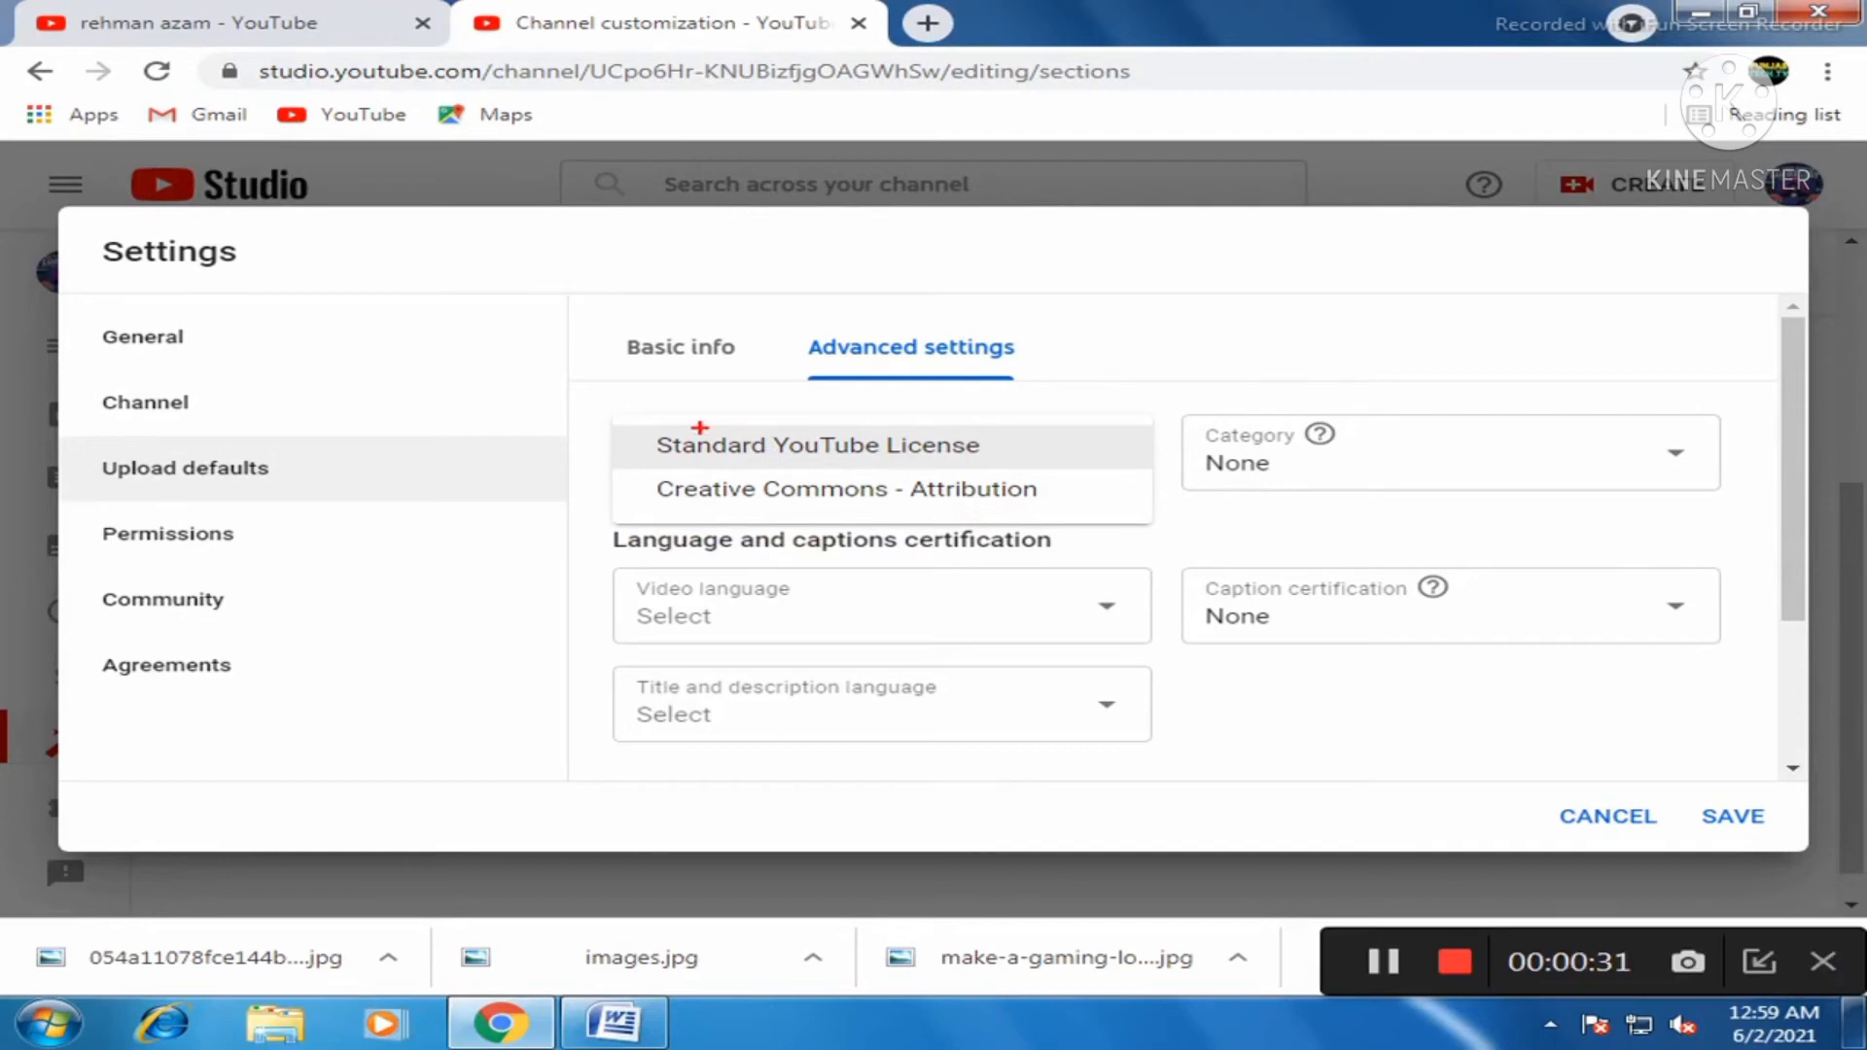
{"action": "left_click_drag", "start_coordinate": [632, 428], "coordinate": [1005, 464]}
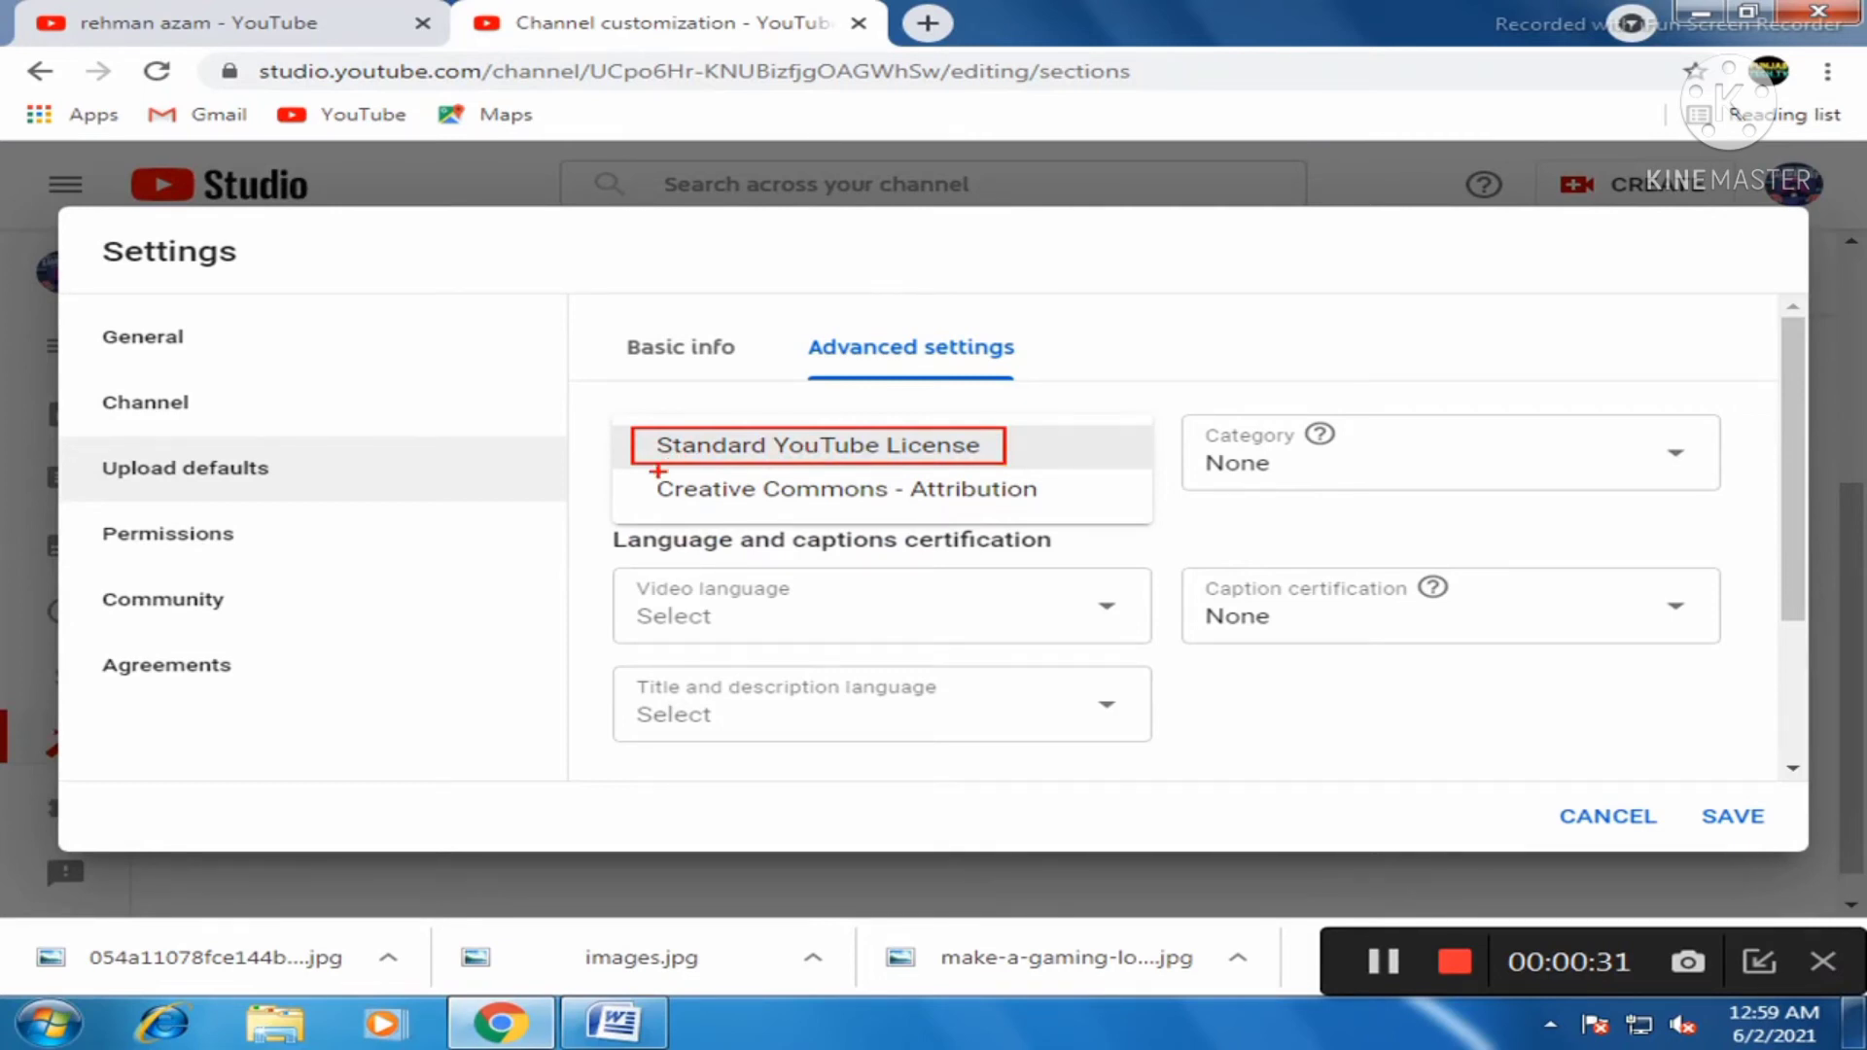
{"action": "mouse_move", "coordinate": [649, 471]}
{"action": "left_mouse_down"}
{"action": "mouse_move", "coordinate": [864, 516]}
{"action": "mouse_move", "coordinate": [1056, 518]}
{"action": "left_mouse_up"}
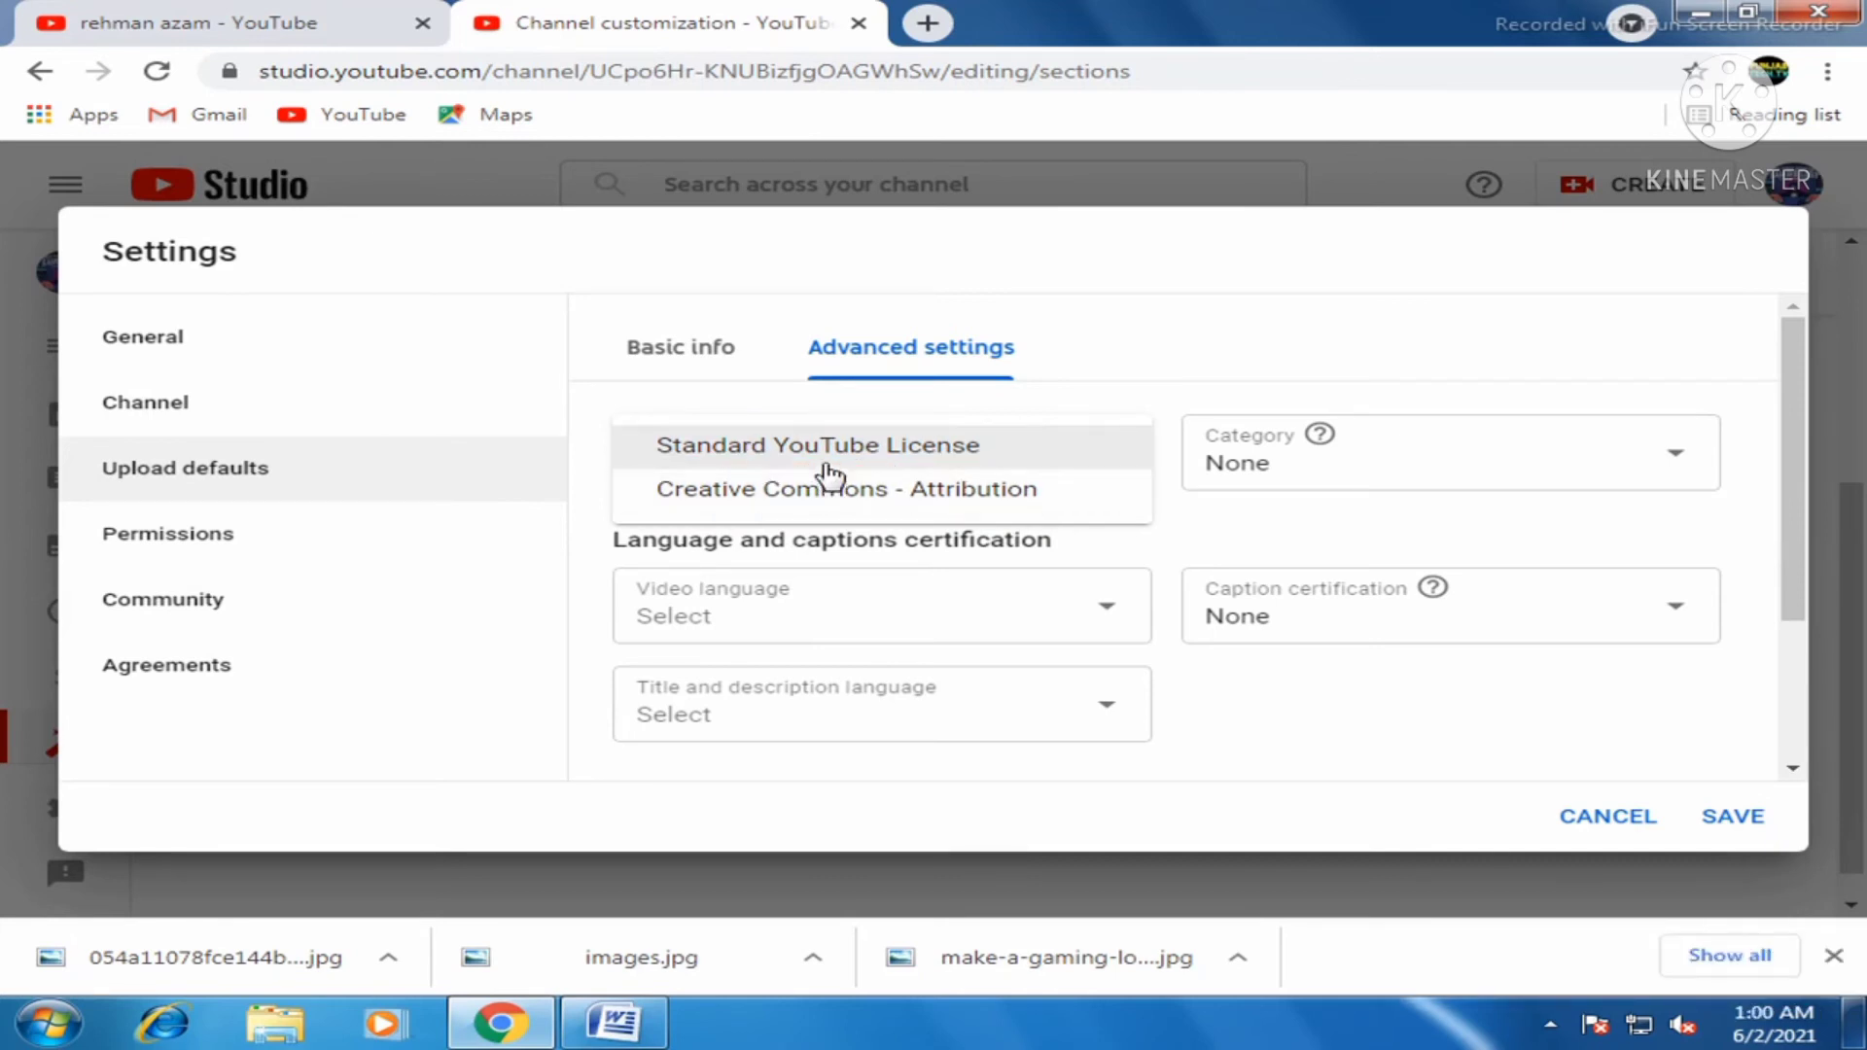
{"action": "left_click", "coordinate": [830, 465]}
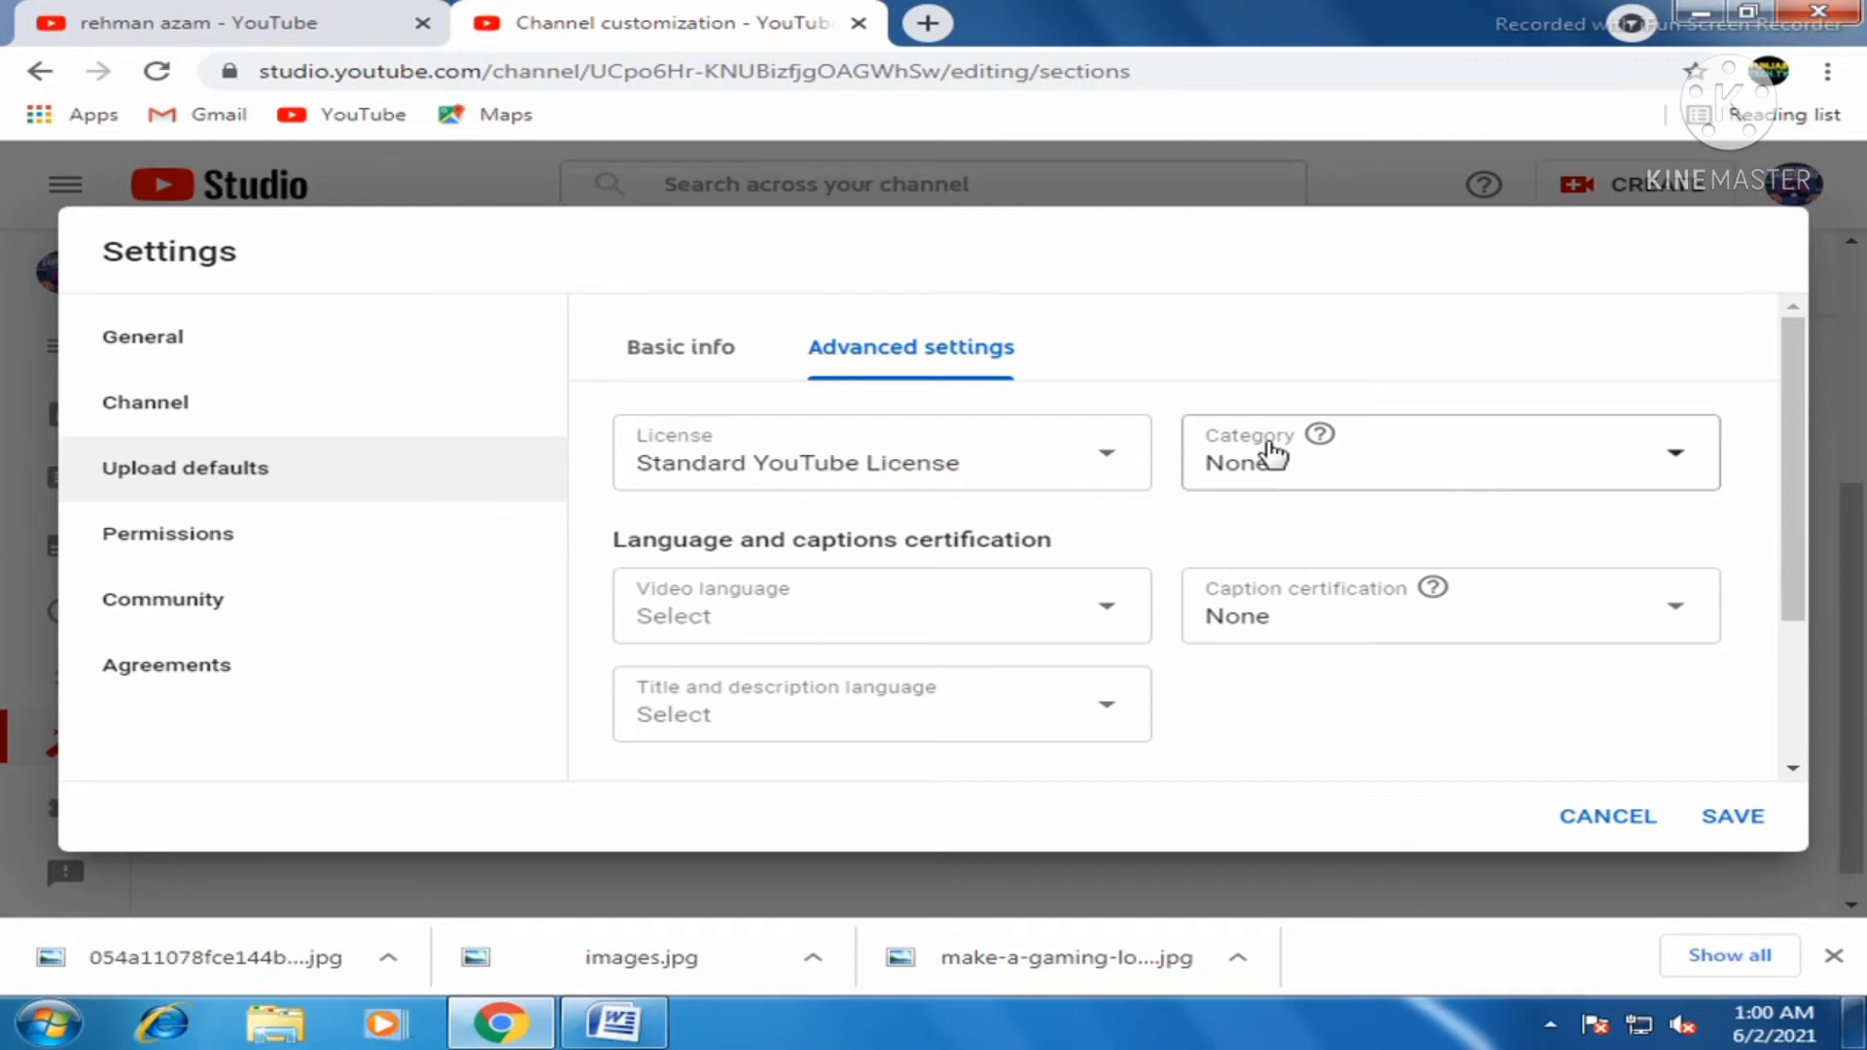
Step: Choose Gaming from the Category list as the default for new uploads
{"action": "left_click_drag", "start_coordinate": [1163, 406], "coordinate": [1715, 506]}
{"action": "key", "text": "Escape"}
{"action": "left_click", "coordinate": [1688, 466]}
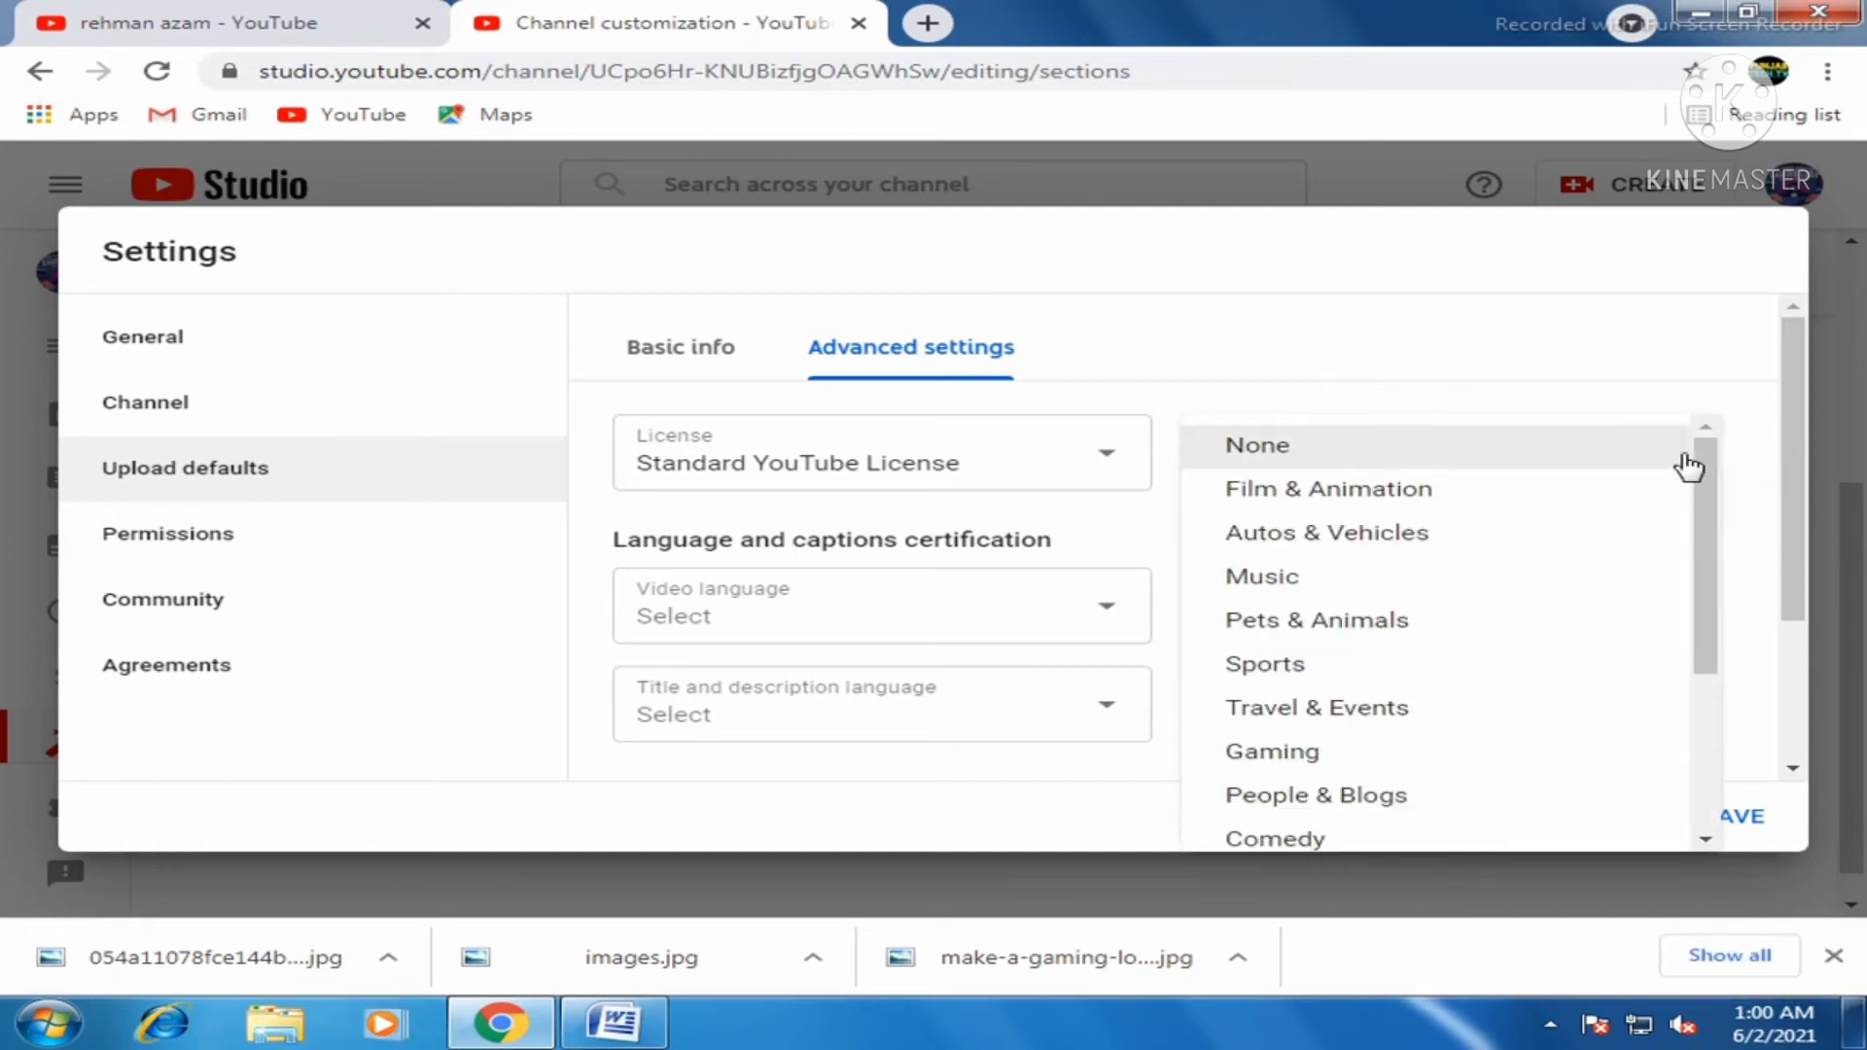
{"action": "left_click_drag", "start_coordinate": [1713, 533], "coordinate": [1709, 590]}
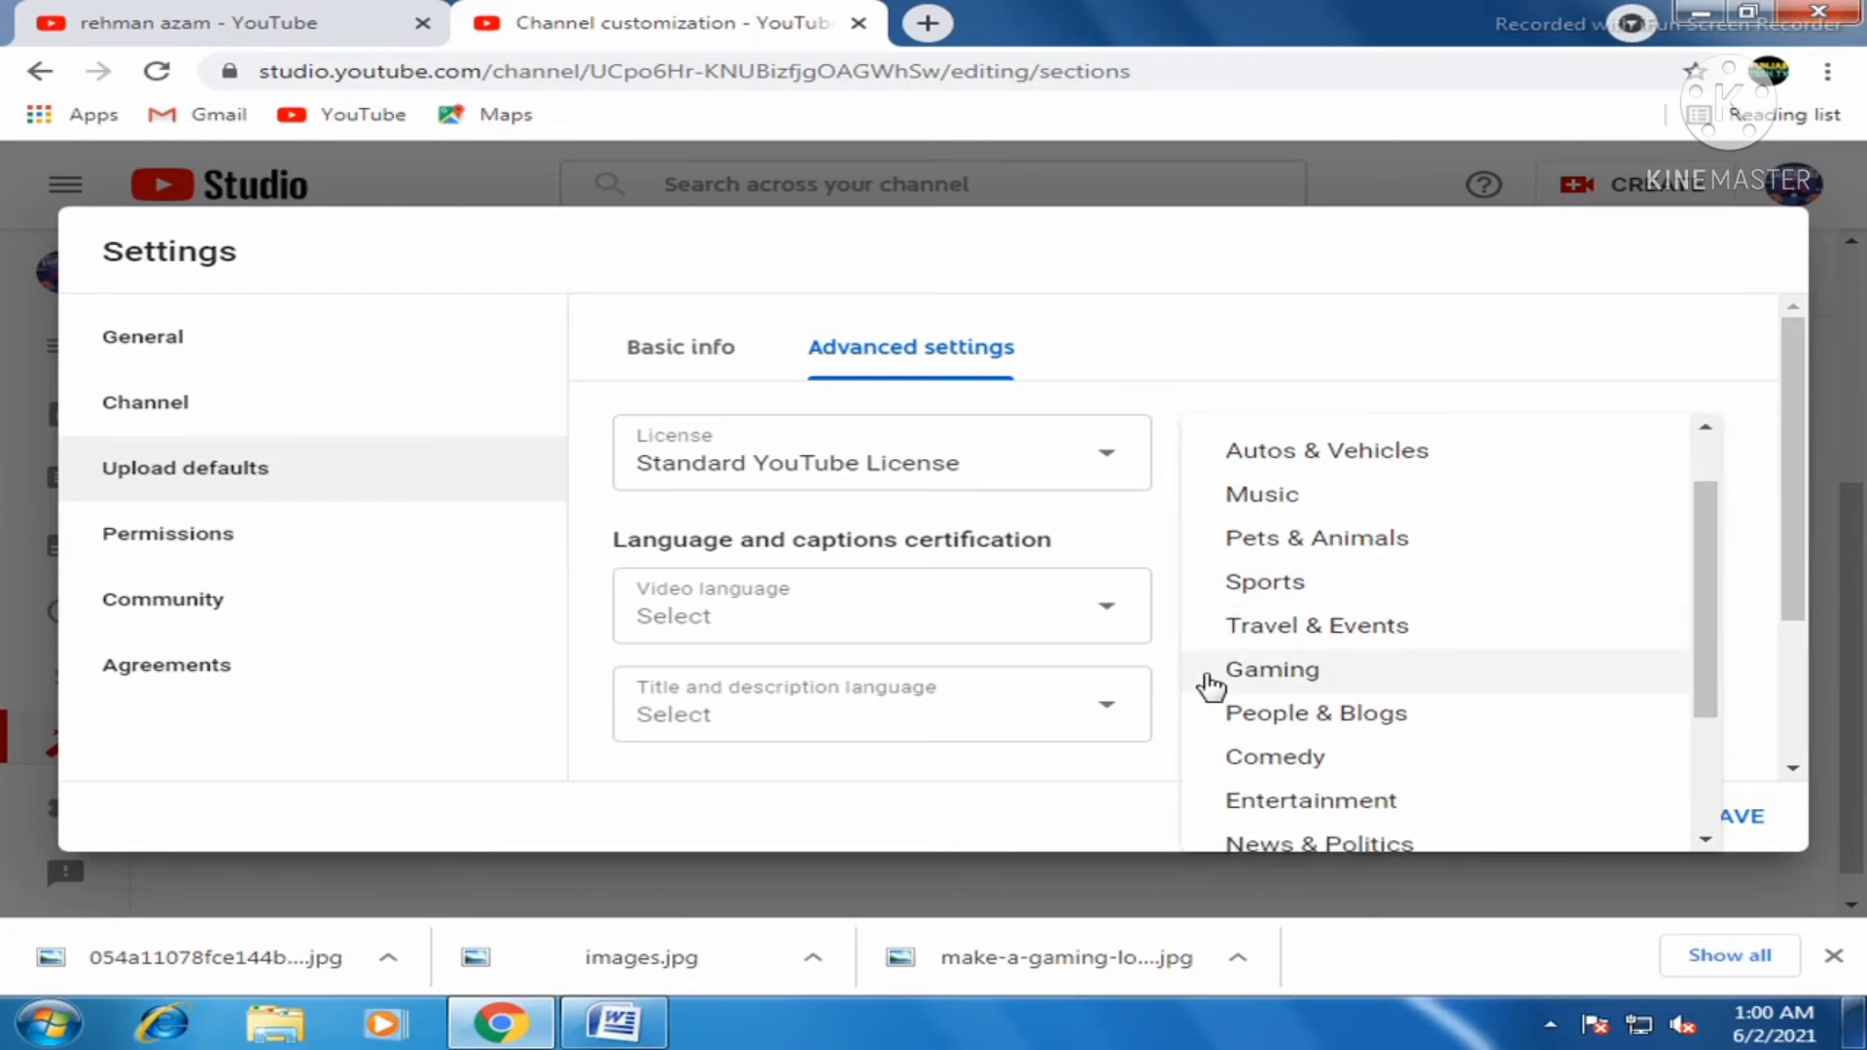
{"action": "mouse_move", "coordinate": [1206, 657]}
{"action": "left_mouse_down"}
{"action": "mouse_move", "coordinate": [1325, 671]}
{"action": "mouse_move", "coordinate": [1373, 701]}
{"action": "left_mouse_up"}
{"action": "left_click_drag", "start_coordinate": [1210, 603], "coordinate": [1441, 639]}
{"action": "left_click_drag", "start_coordinate": [1210, 562], "coordinate": [1360, 604]}
{"action": "left_click_drag", "start_coordinate": [1217, 513], "coordinate": [1420, 567]}
{"action": "left_click_drag", "start_coordinate": [1241, 482], "coordinate": [1334, 515]}
{"action": "left_click_drag", "start_coordinate": [1209, 431], "coordinate": [1452, 480]}
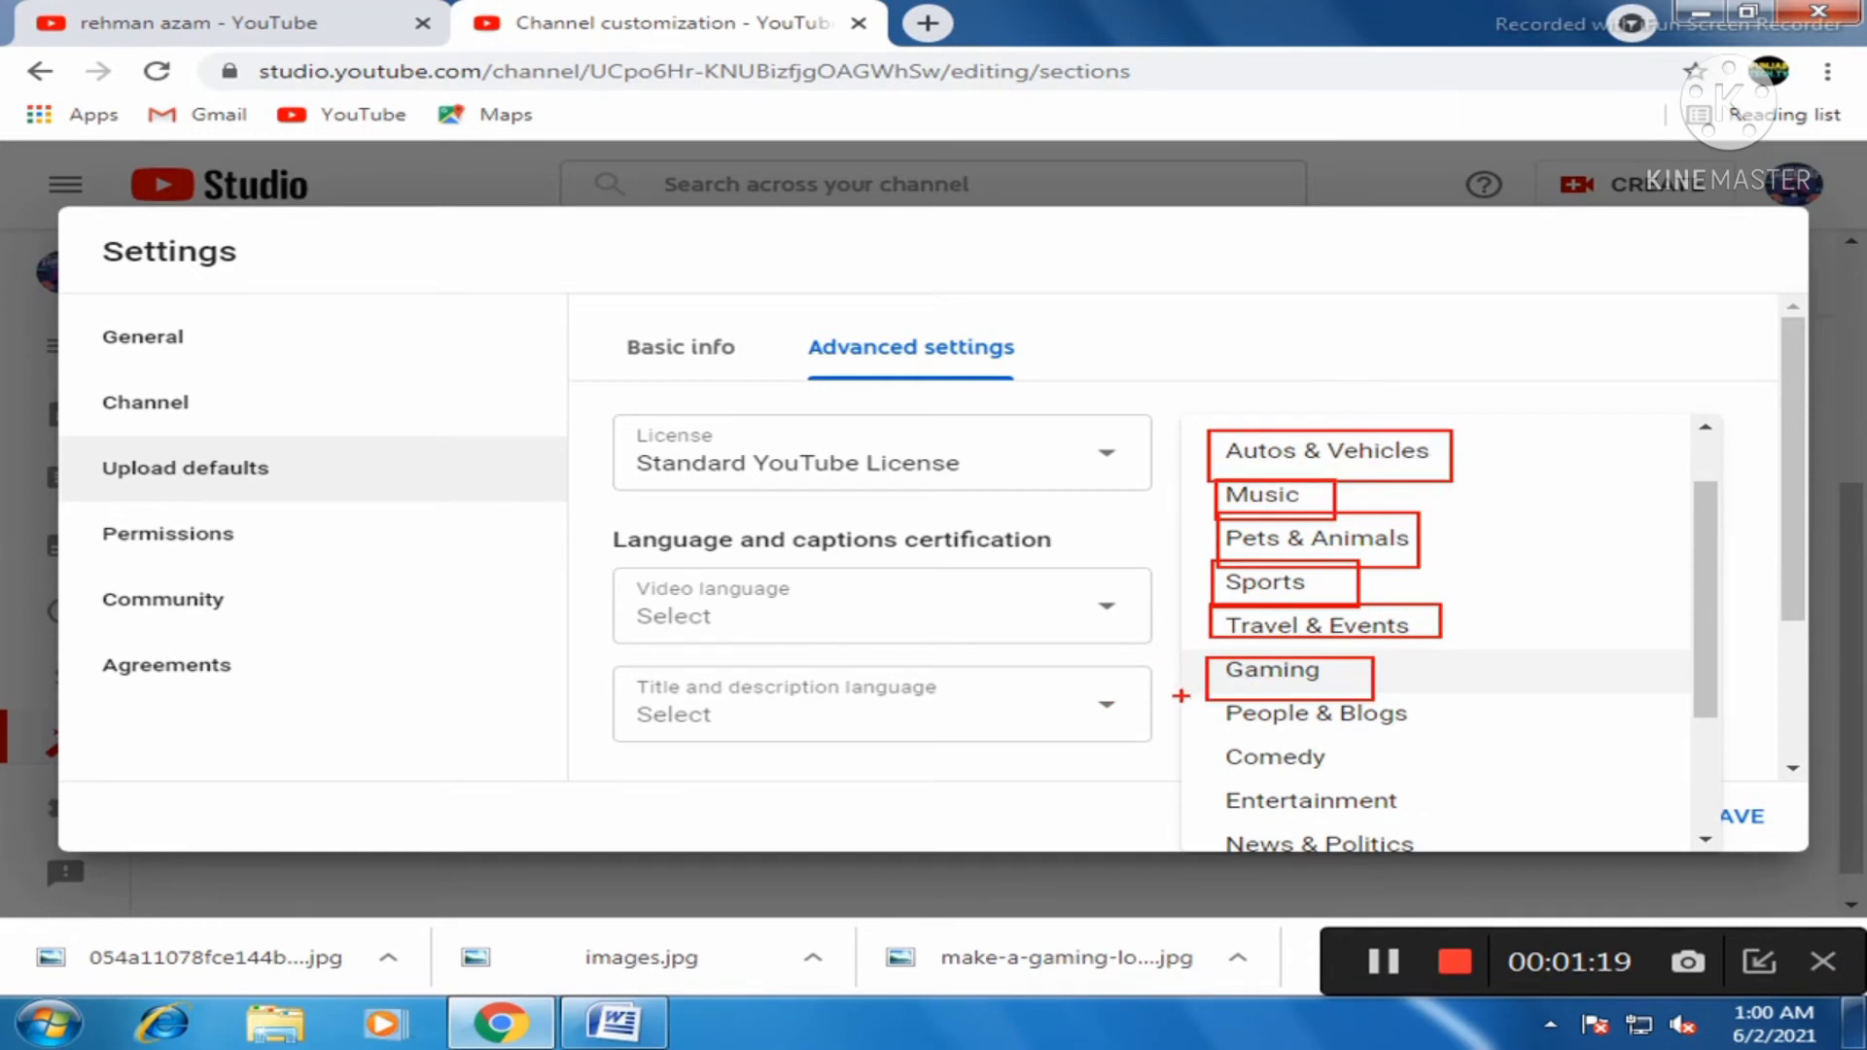
{"action": "left_click_drag", "start_coordinate": [1195, 698], "coordinate": [1483, 727]}
{"action": "mouse_move", "coordinate": [1210, 739]}
{"action": "left_mouse_down"}
{"action": "mouse_move", "coordinate": [1305, 756]}
{"action": "mouse_move", "coordinate": [1406, 817]}
{"action": "left_mouse_up"}
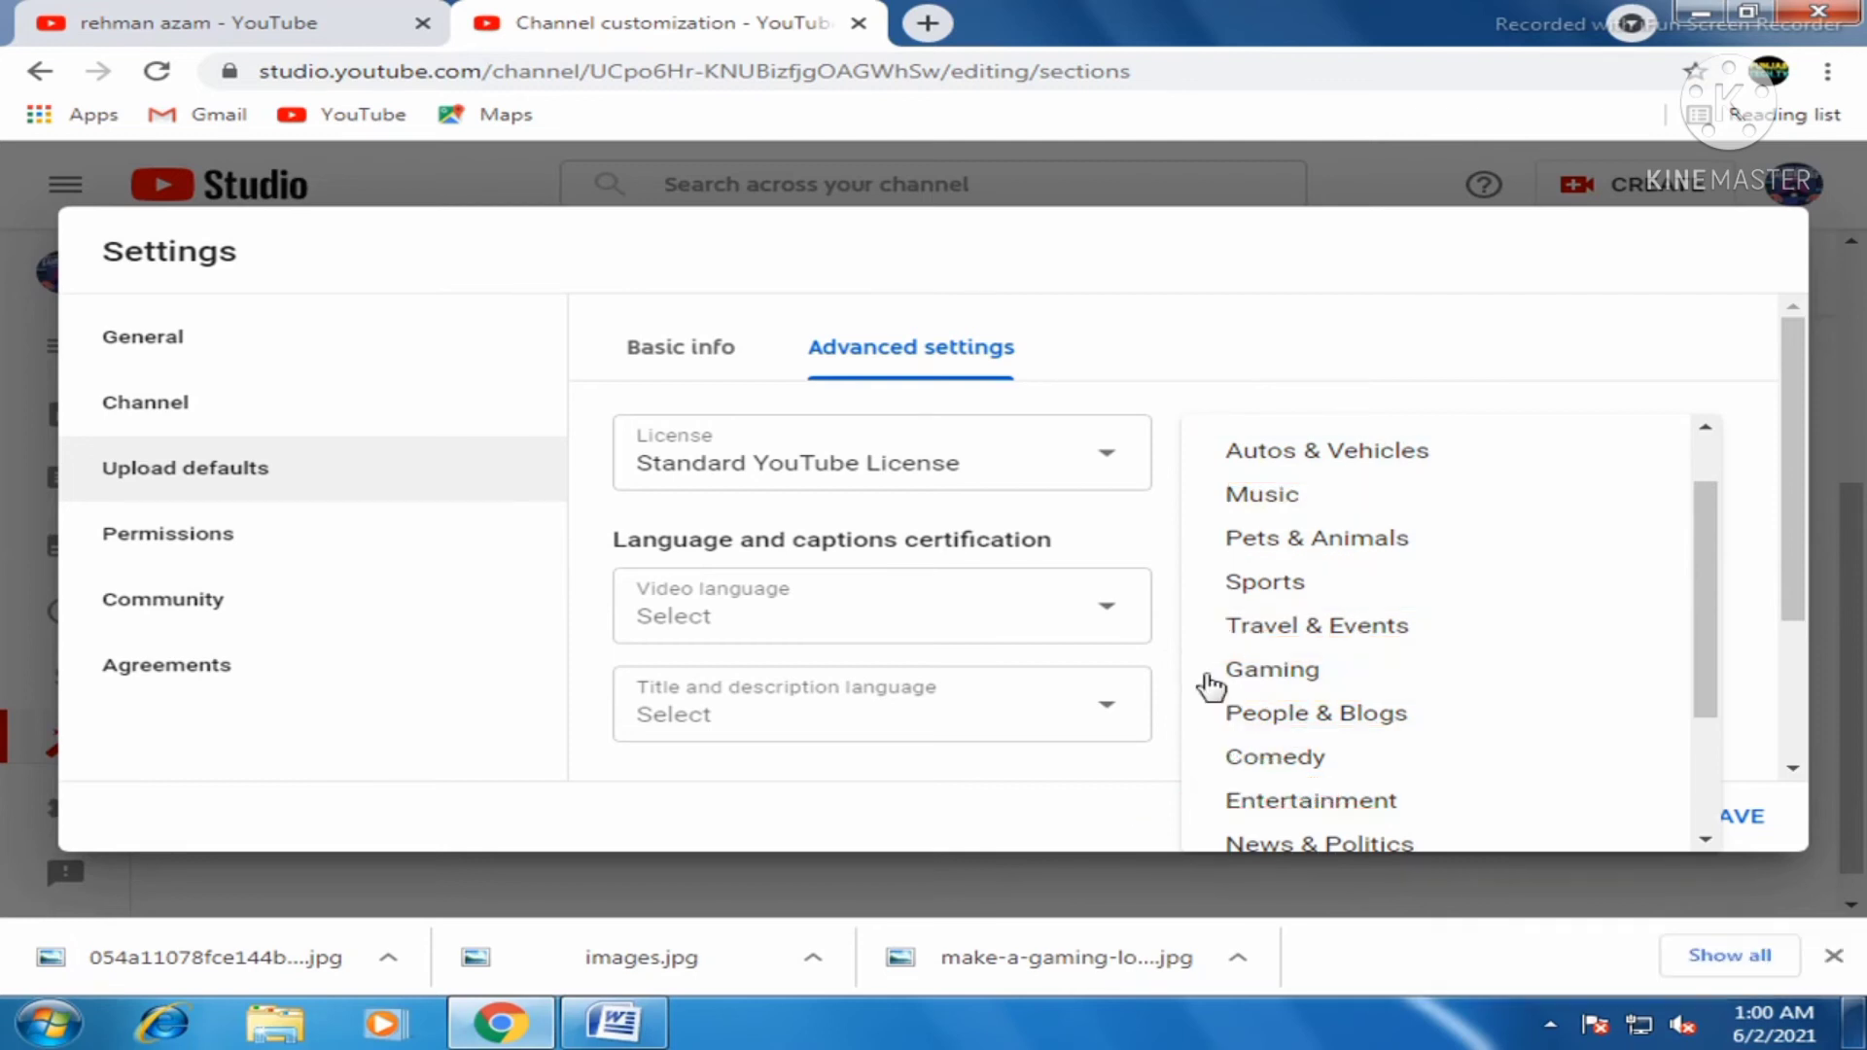
{"action": "left_click", "coordinate": [1300, 675]}
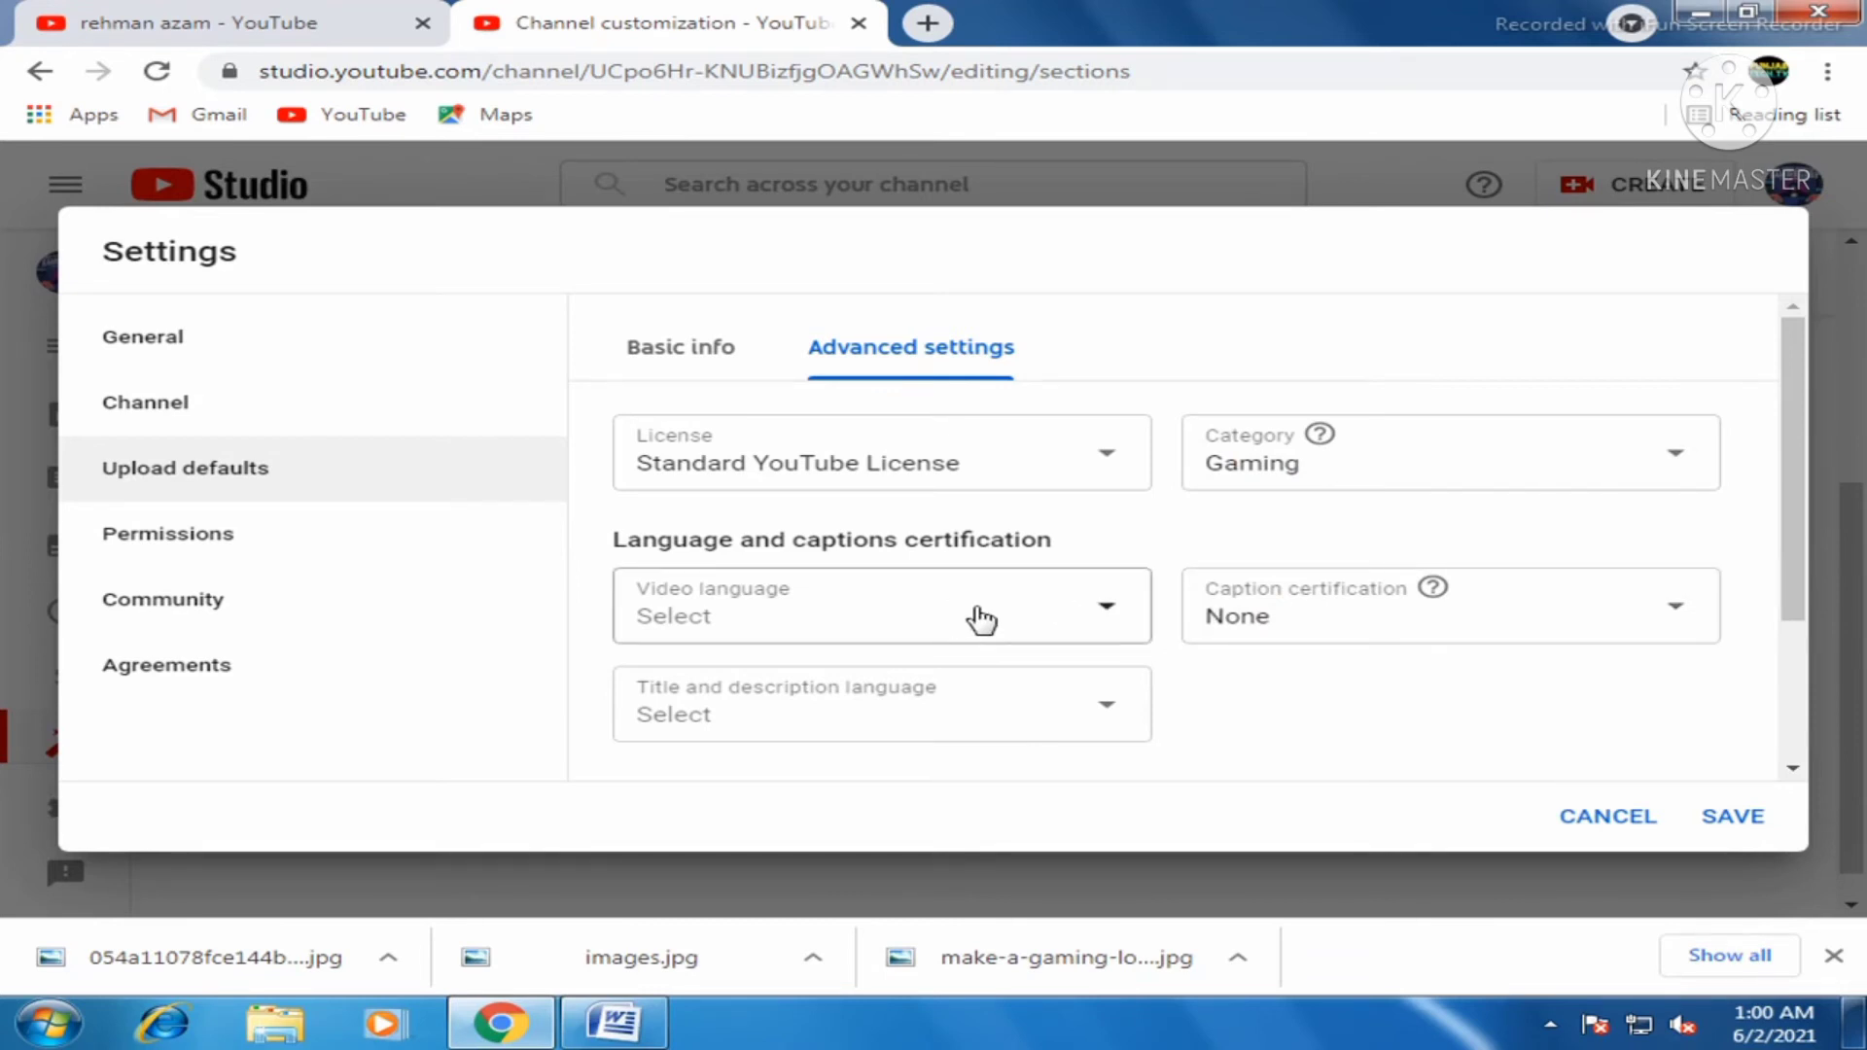
{"action": "key", "text": "ctrl+shift+d"}
Step: Set the default video language to Urdu
{"action": "mouse_move", "coordinate": [611, 564]}
{"action": "left_mouse_down"}
{"action": "mouse_move", "coordinate": [965, 646]}
{"action": "mouse_move", "coordinate": [1154, 648]}
{"action": "left_mouse_up"}
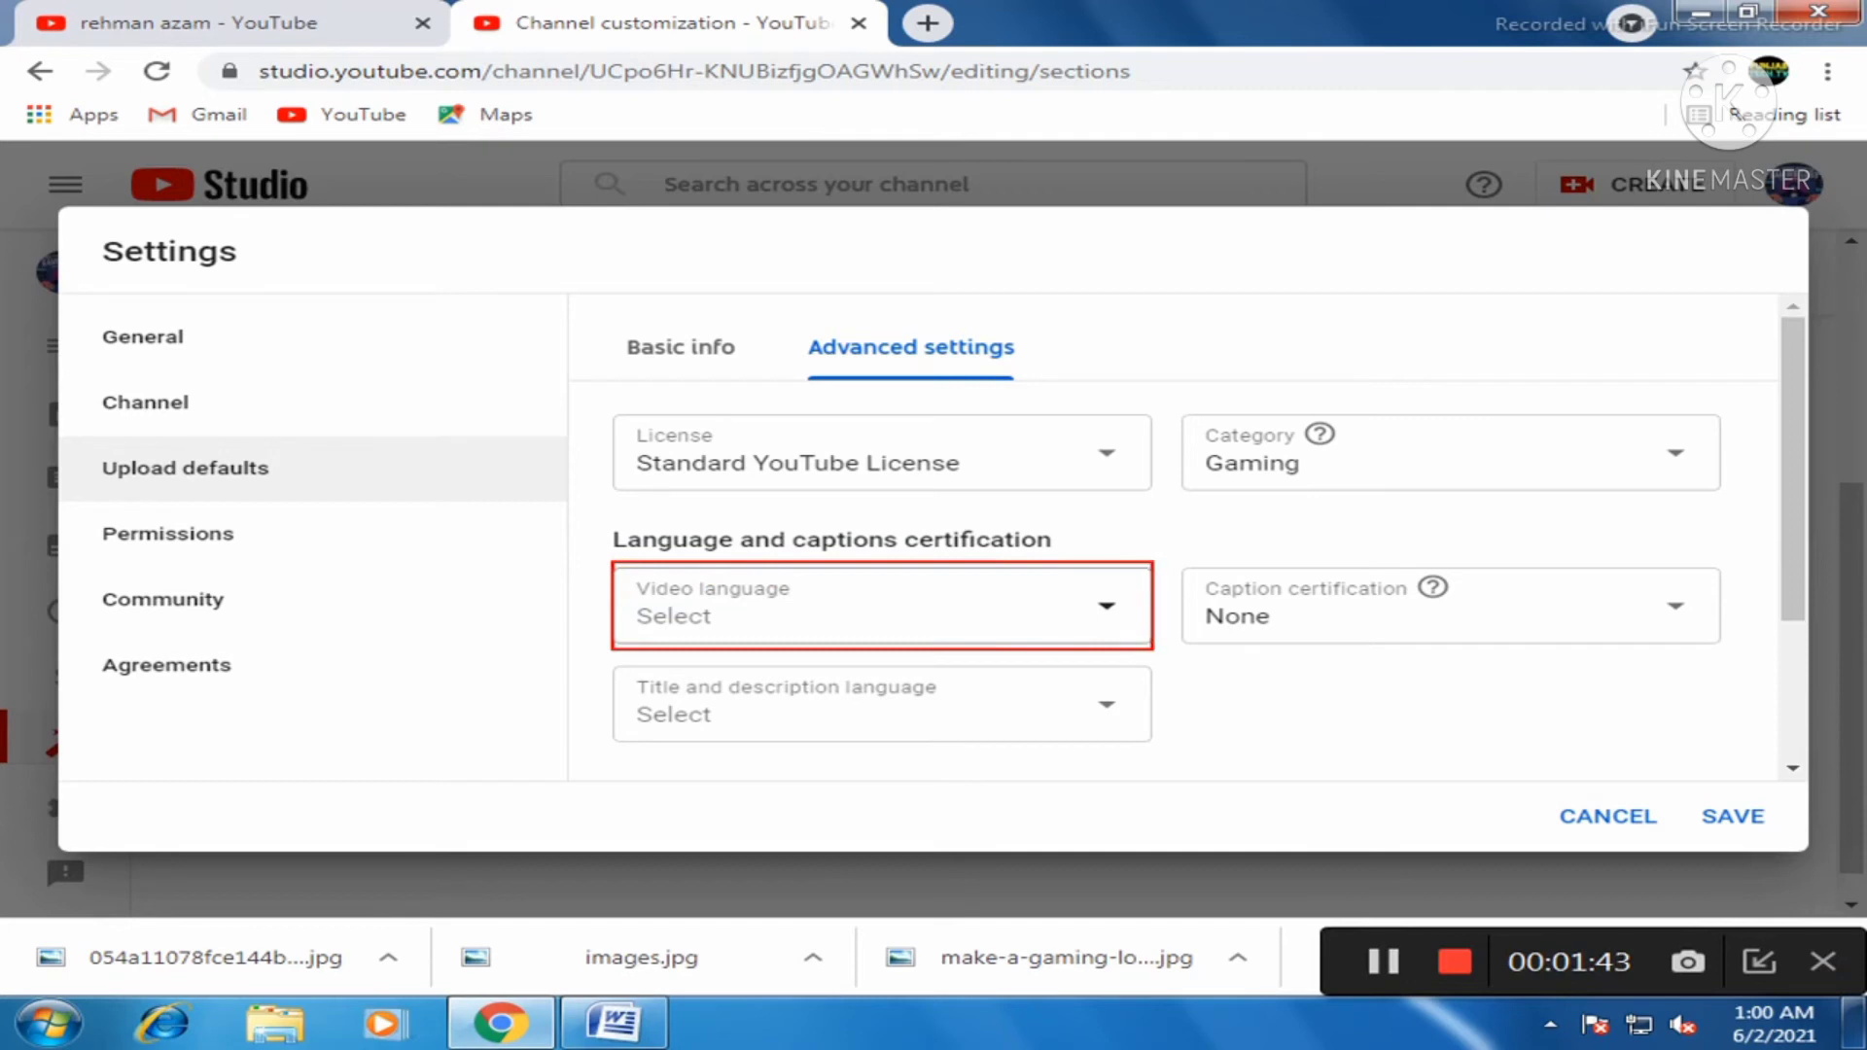
{"action": "key", "text": "ctrl+shift+d"}
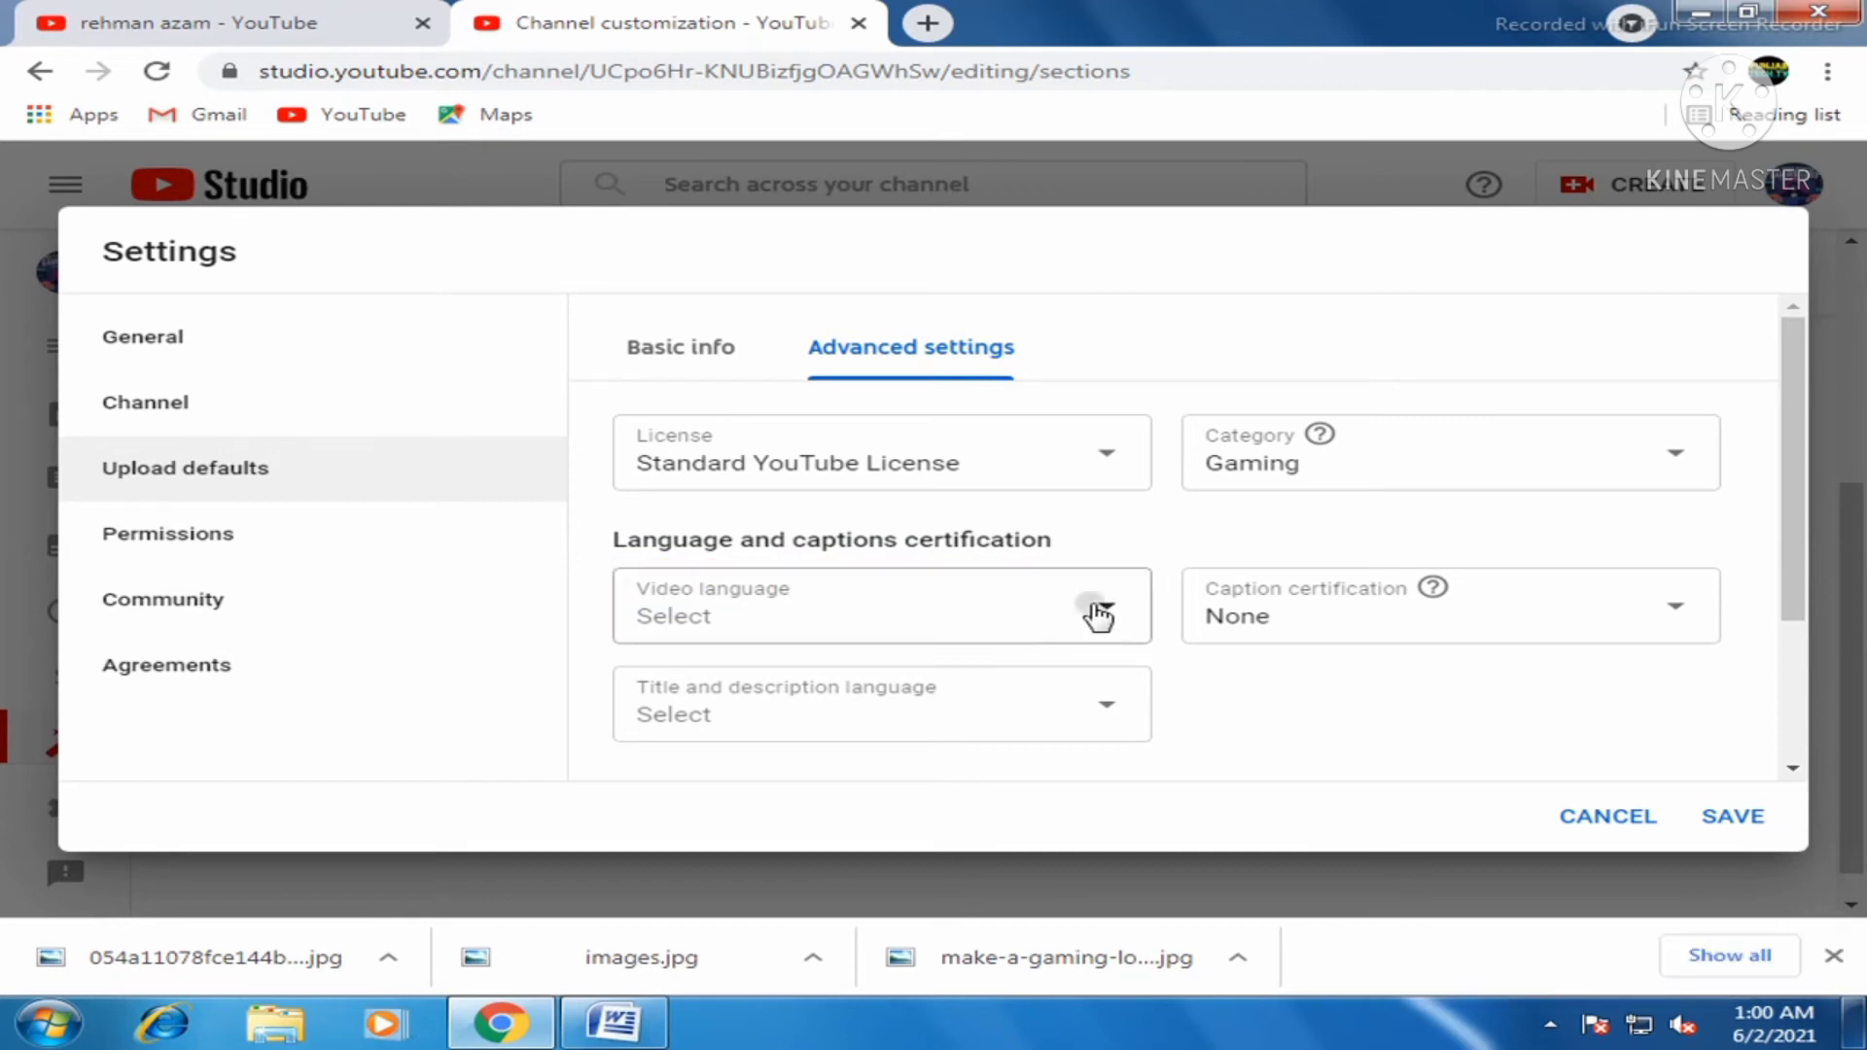
{"action": "left_click", "coordinate": [888, 572]}
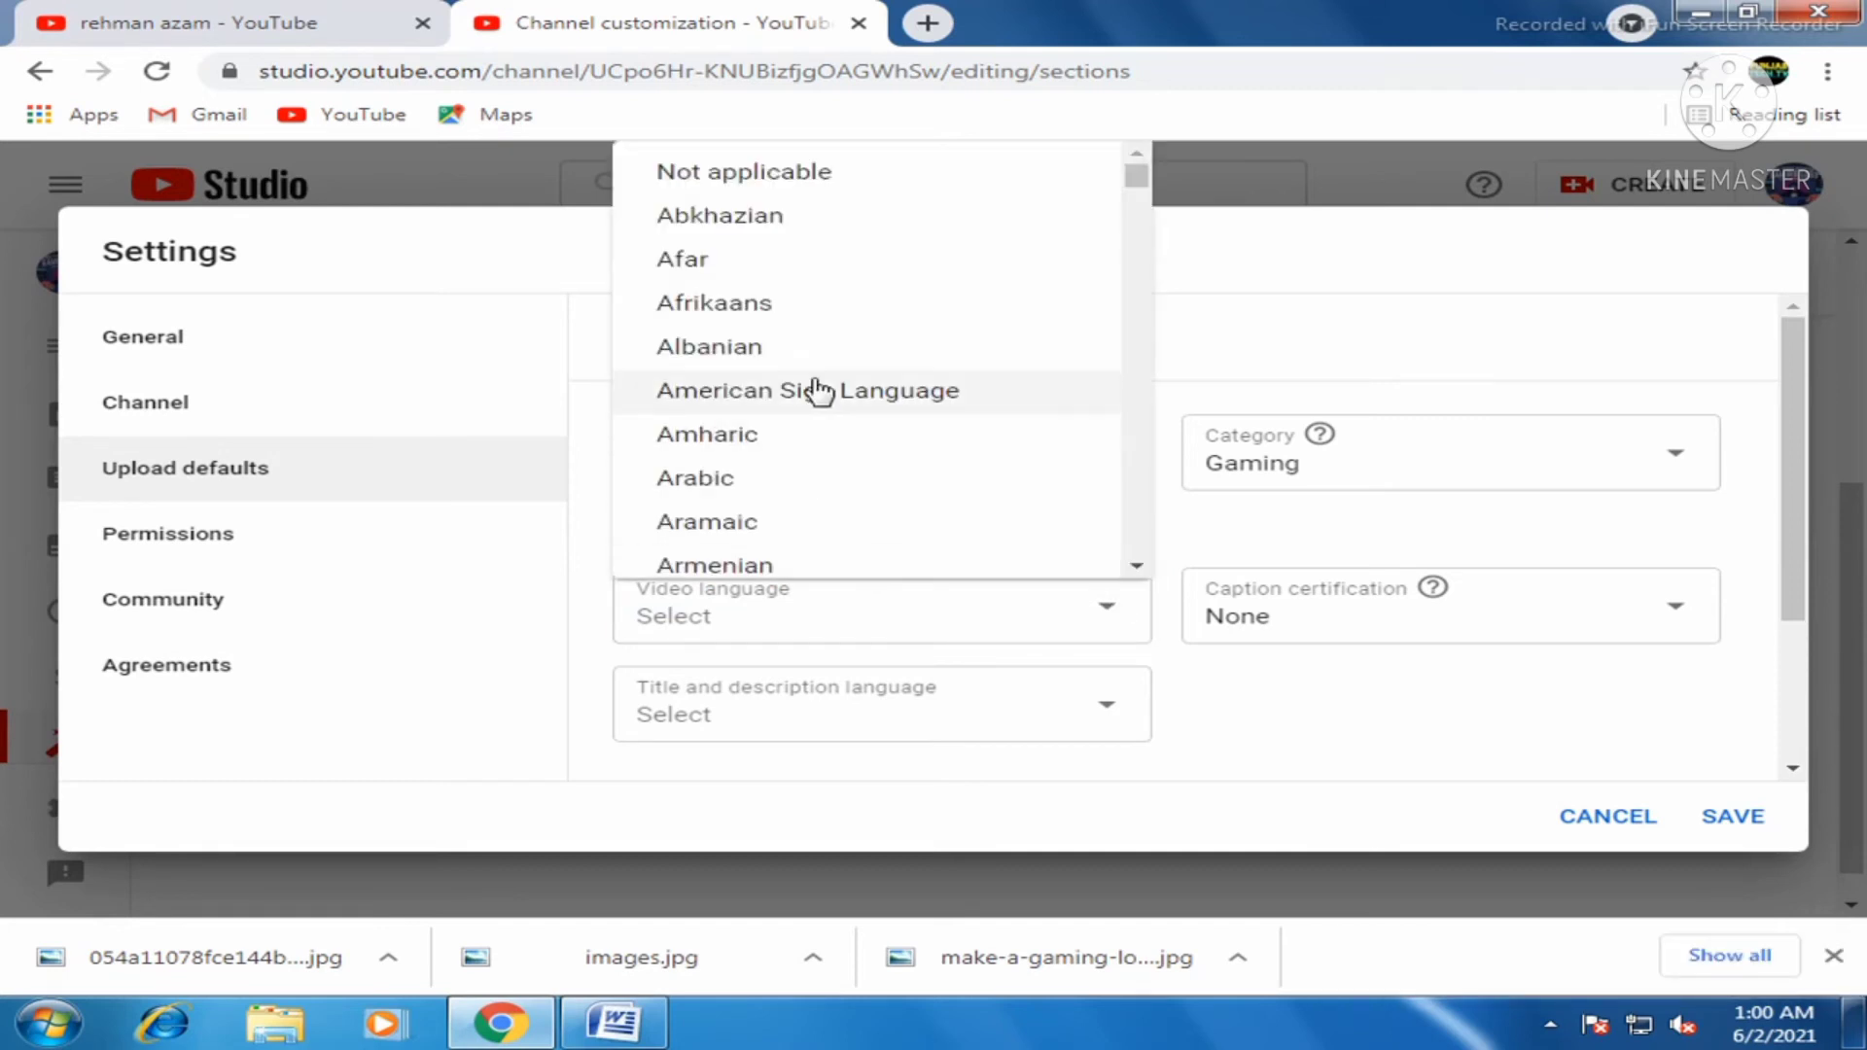
{"action": "left_click_drag", "start_coordinate": [1136, 177], "coordinate": [1151, 561]}
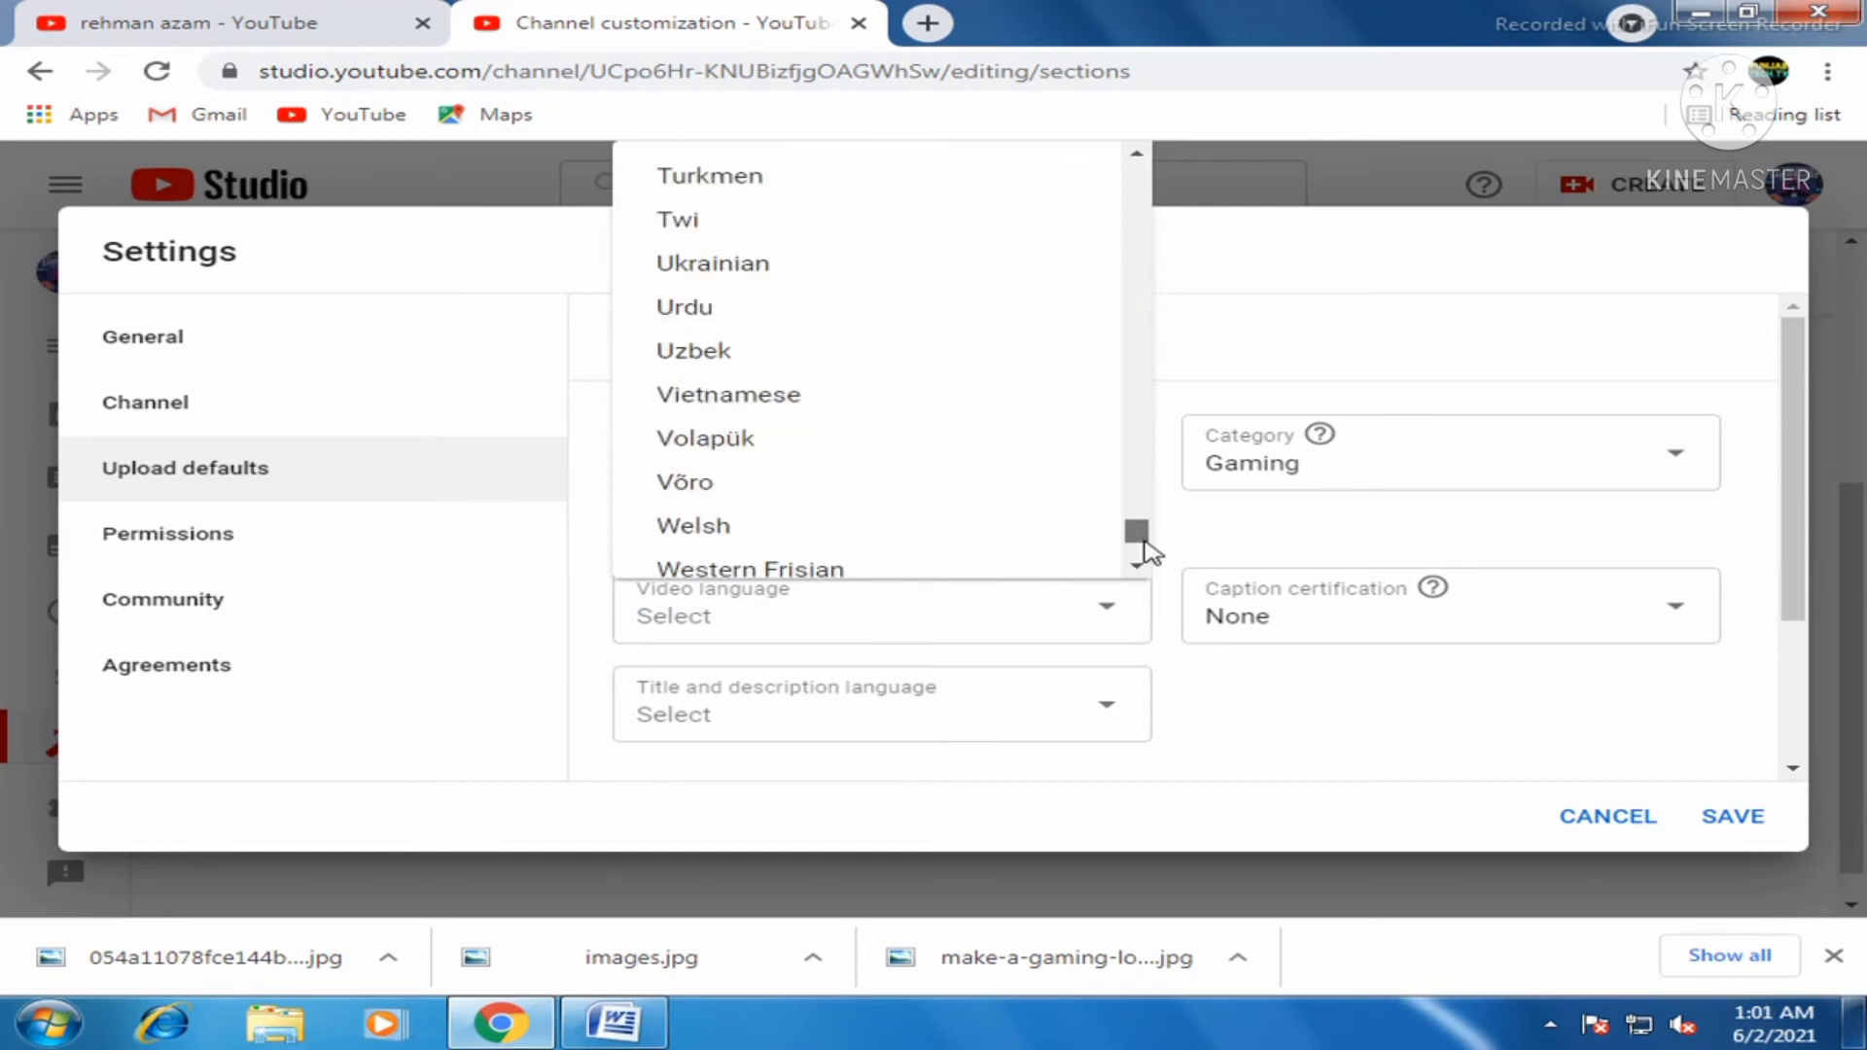
{"action": "left_click", "coordinate": [769, 314]}
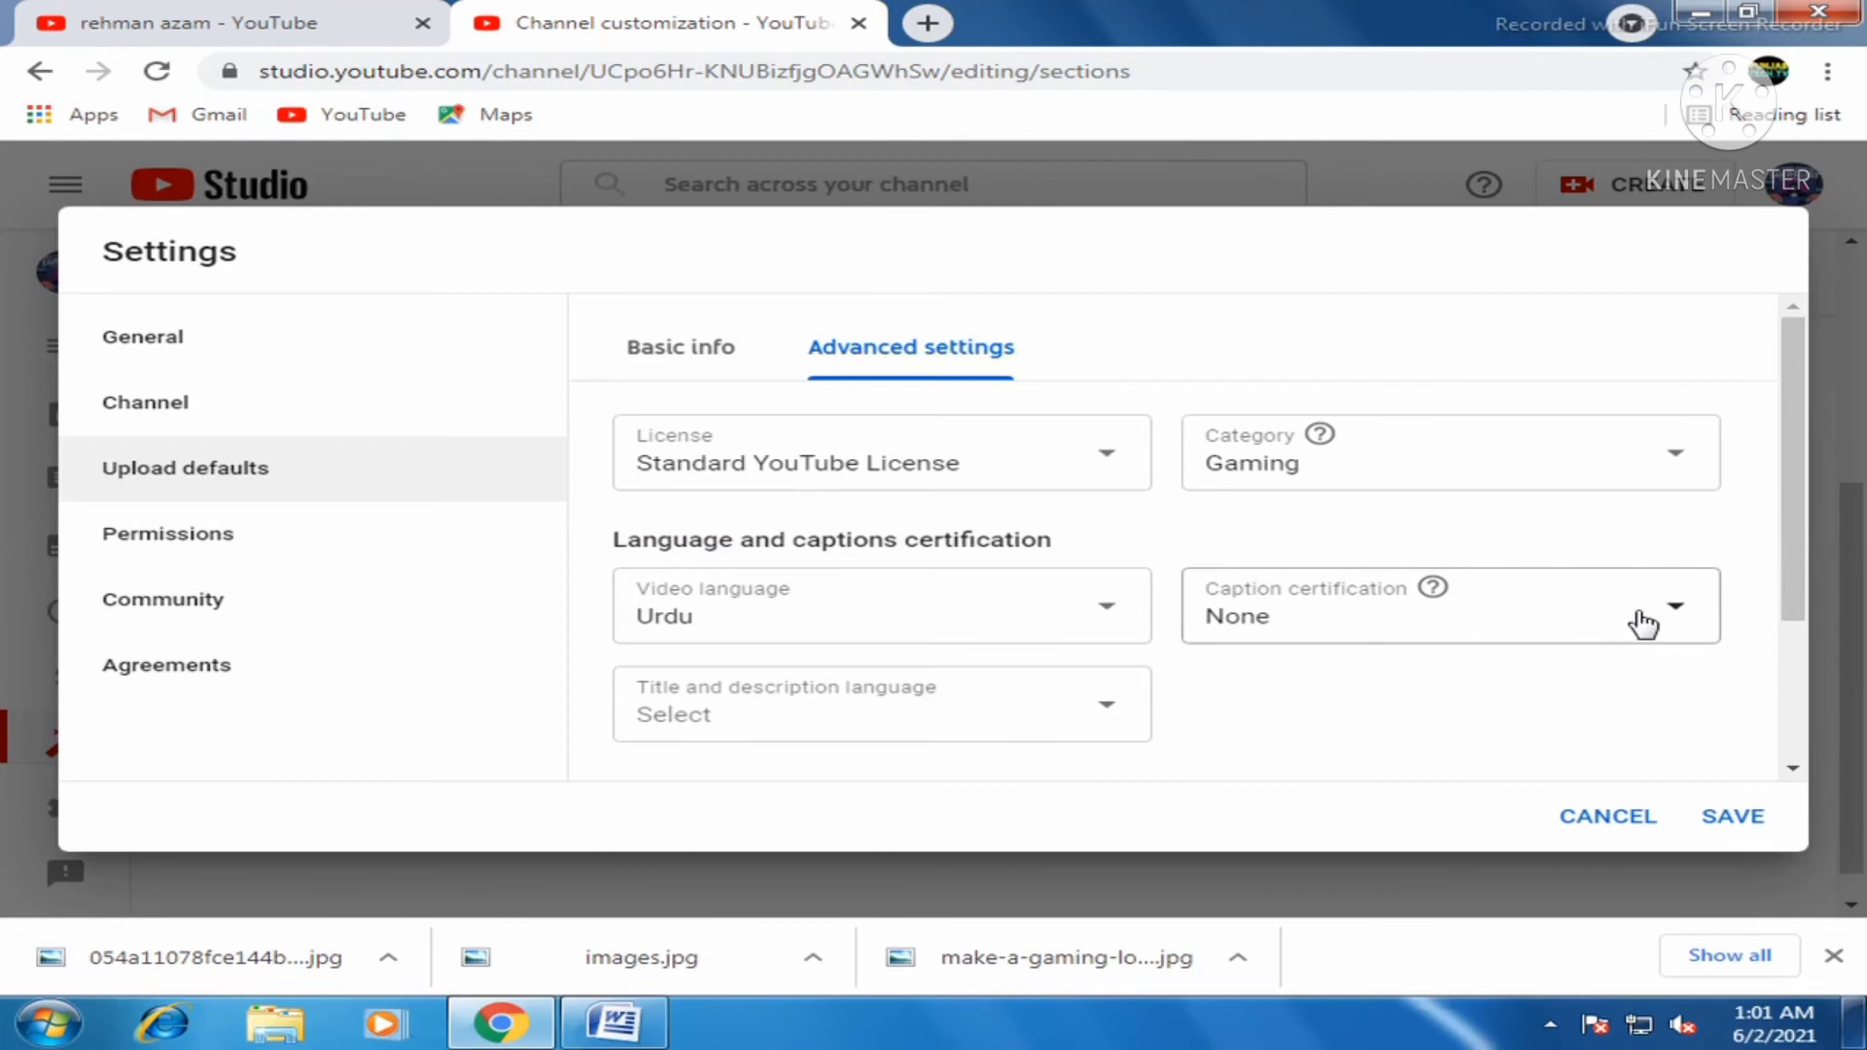
Step: Set caption certification to 'This content has never aired on television in the U.S.'
{"action": "key", "text": "F9"}
{"action": "mouse_move", "coordinate": [1166, 552]}
{"action": "left_mouse_down"}
{"action": "mouse_move", "coordinate": [1368, 639]}
{"action": "mouse_move", "coordinate": [1701, 654]}
{"action": "mouse_move", "coordinate": [1730, 678]}
{"action": "left_mouse_up"}
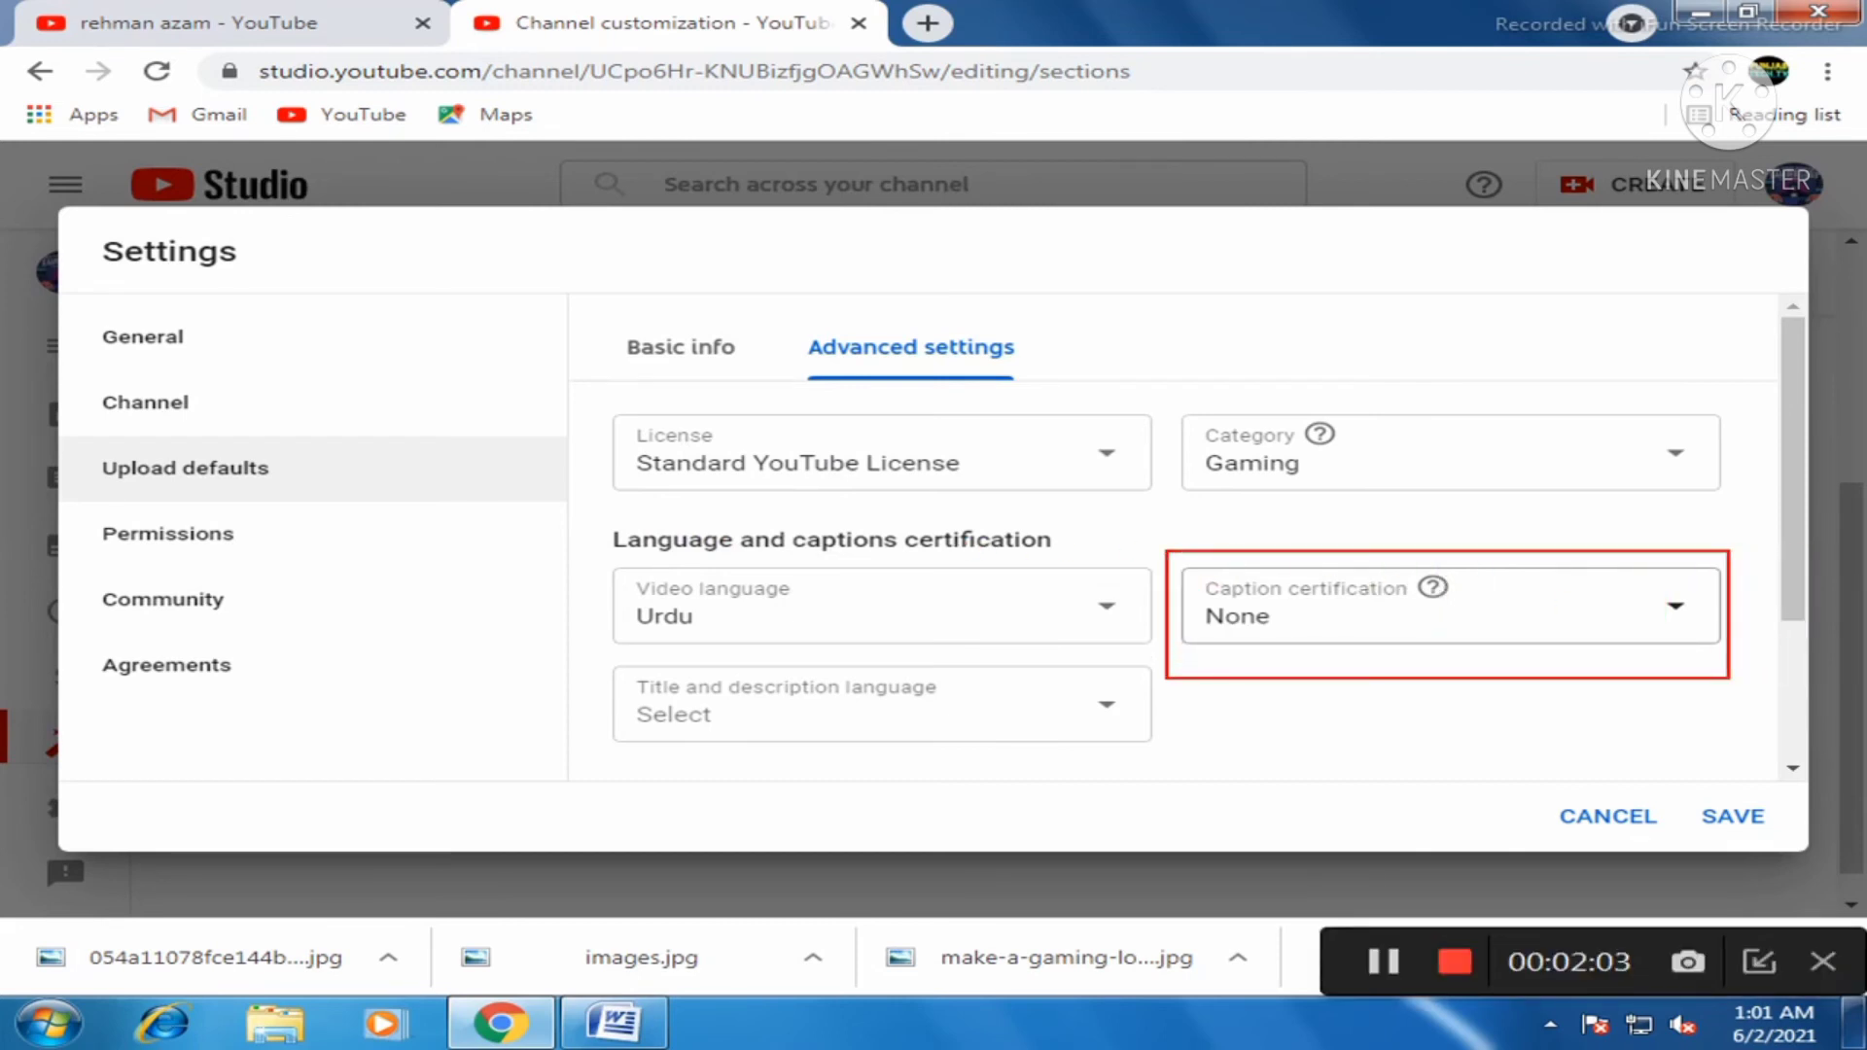
{"action": "key", "text": "F9"}
{"action": "left_click", "coordinate": [1672, 613]}
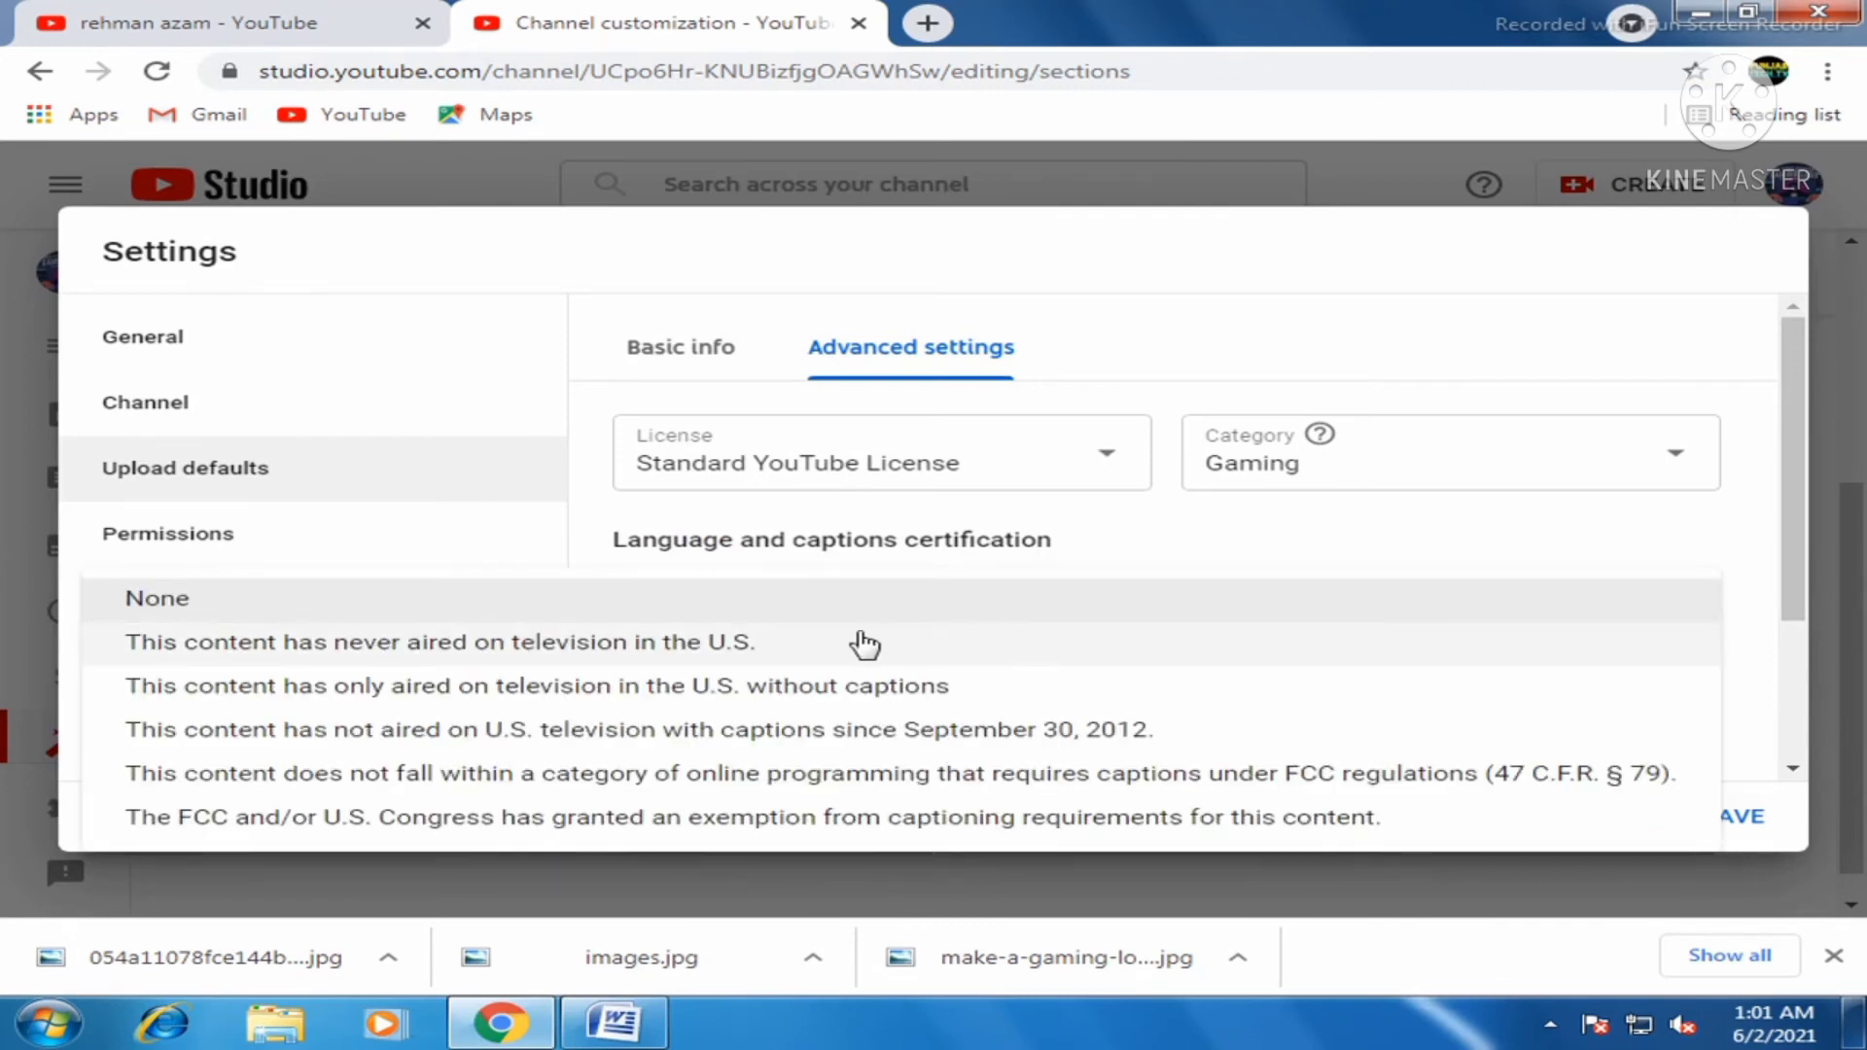
{"action": "key", "text": "F9"}
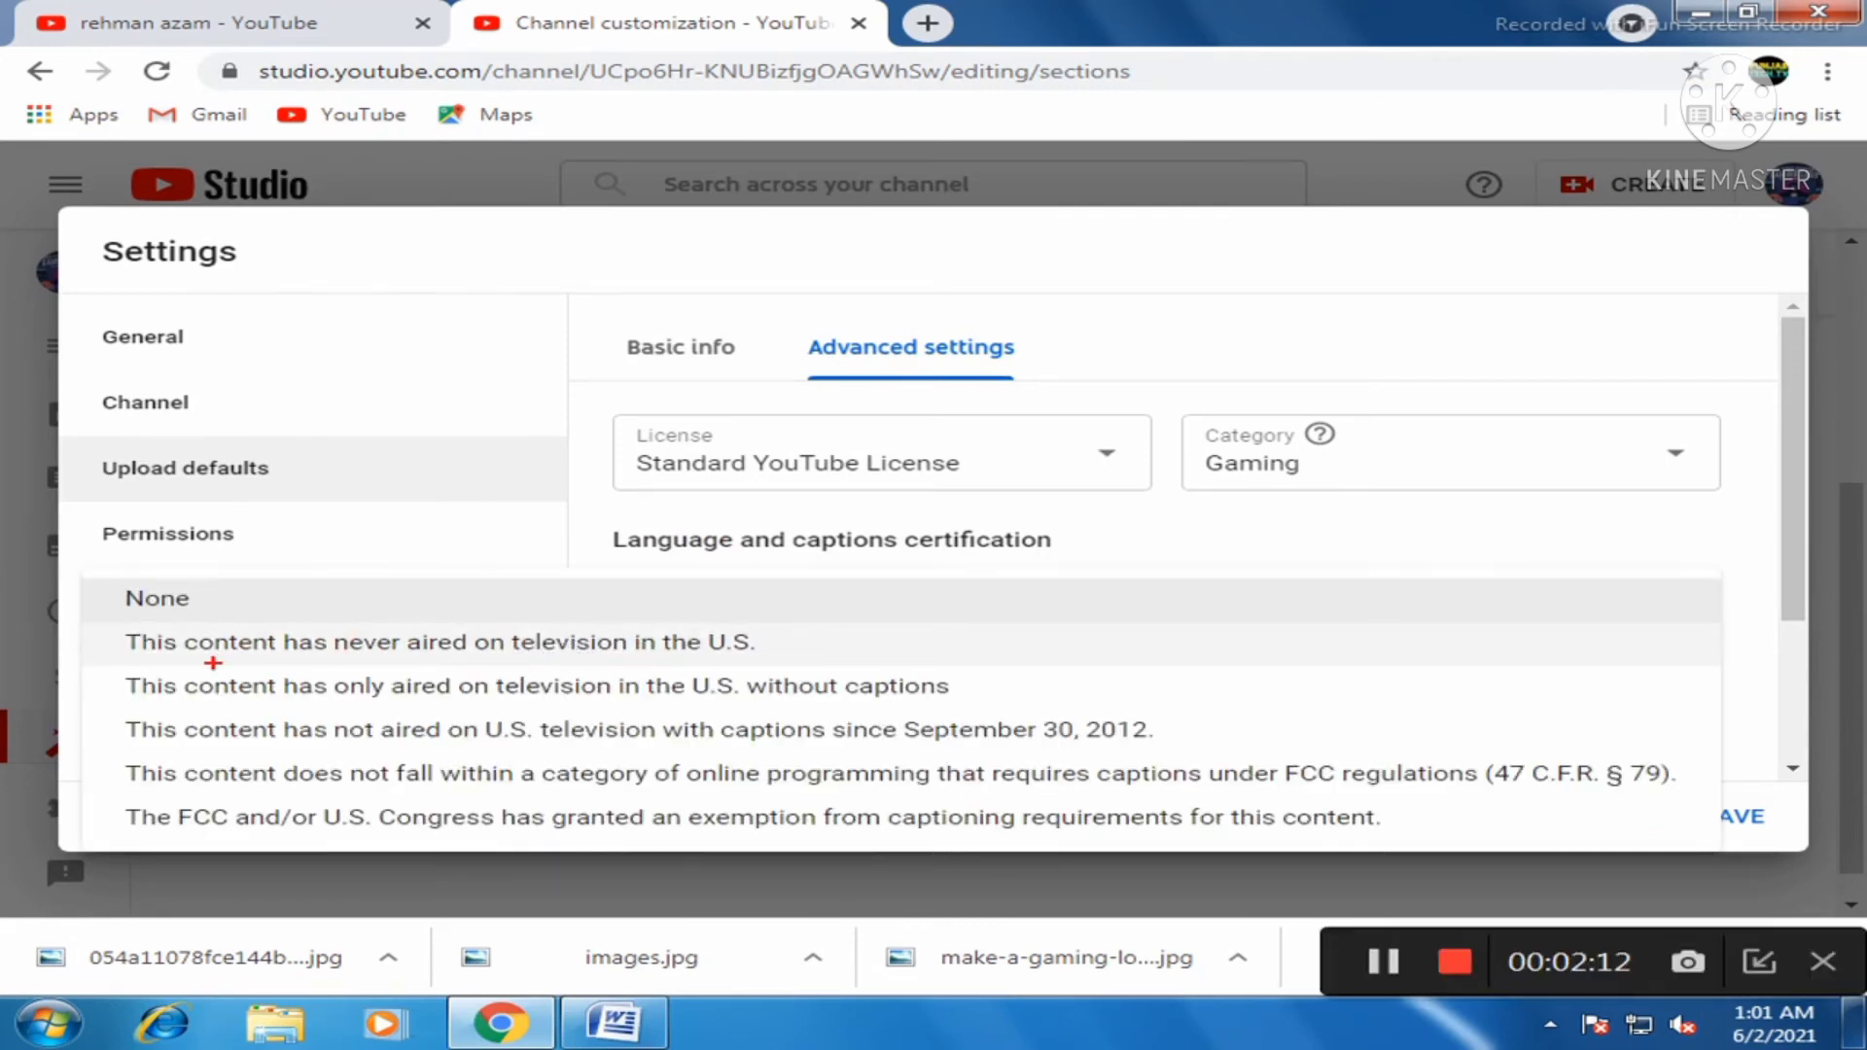
{"action": "mouse_move", "coordinate": [121, 618]}
{"action": "left_mouse_down"}
{"action": "mouse_move", "coordinate": [367, 664]}
{"action": "mouse_move", "coordinate": [768, 665]}
{"action": "left_mouse_up"}
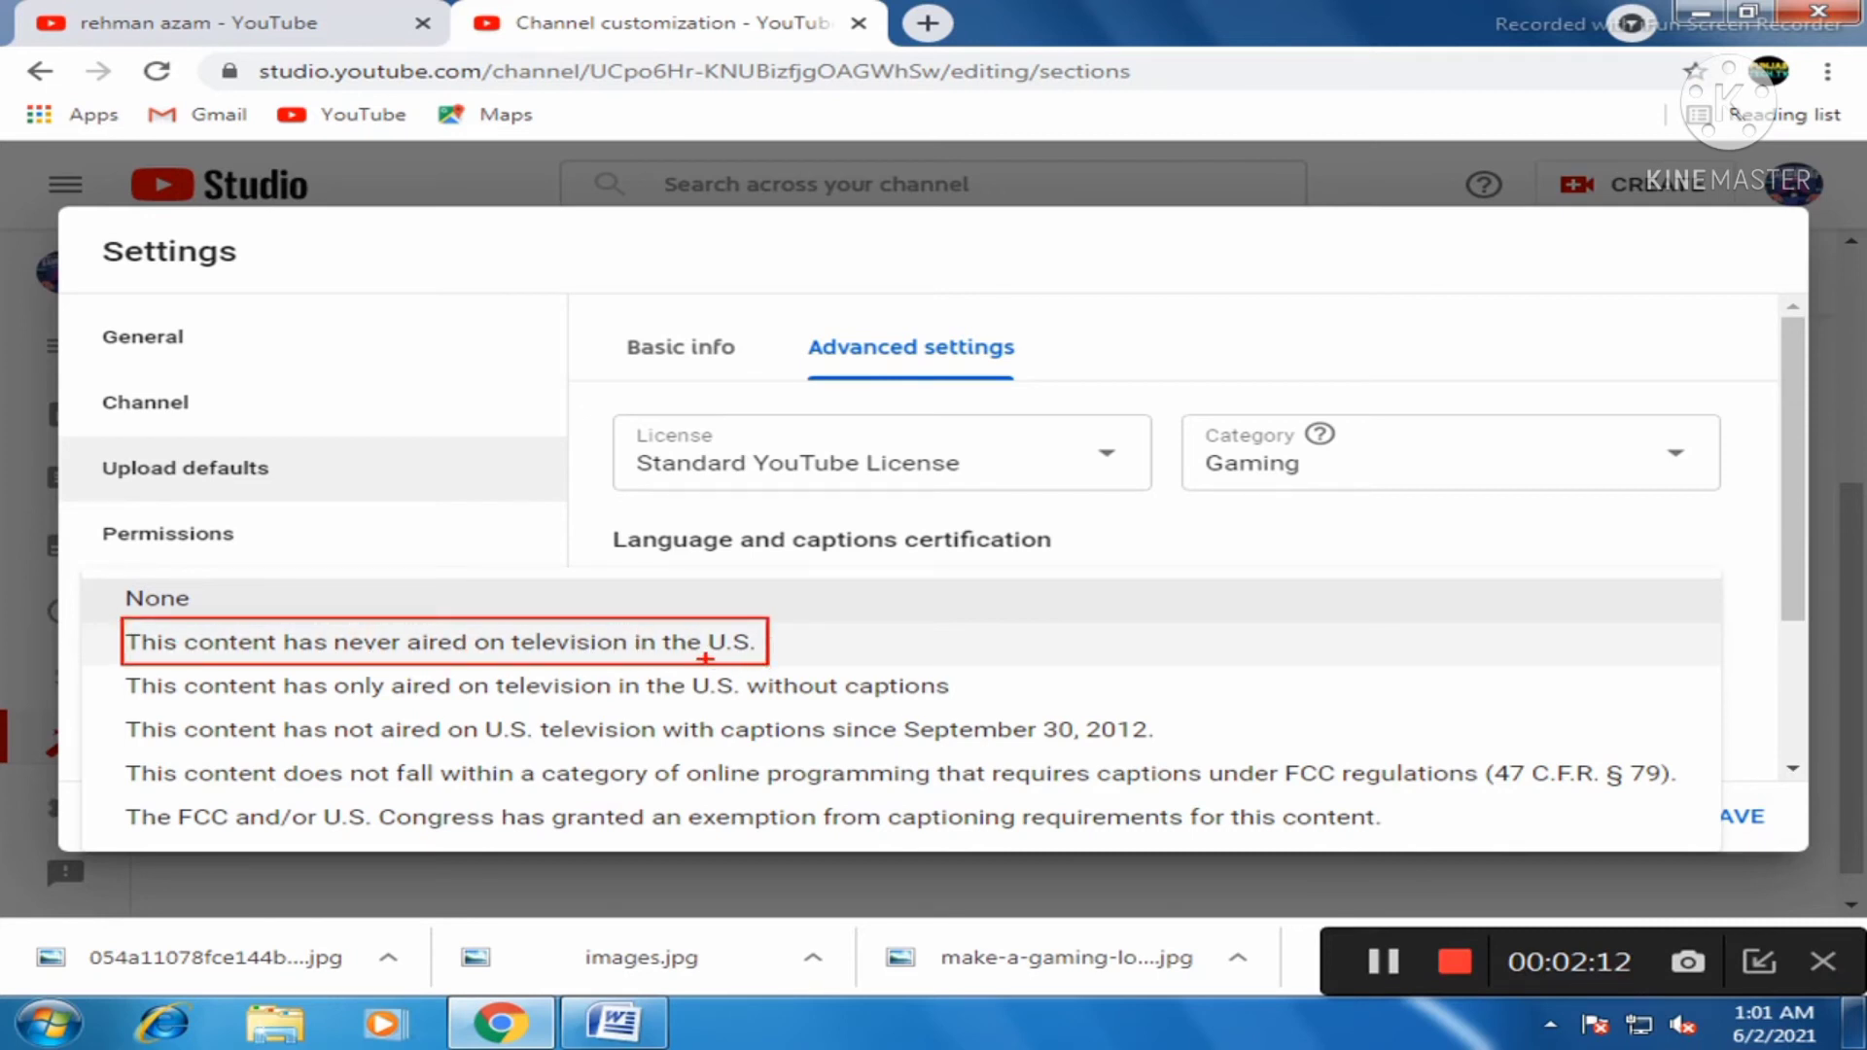
{"action": "key", "text": "F9"}
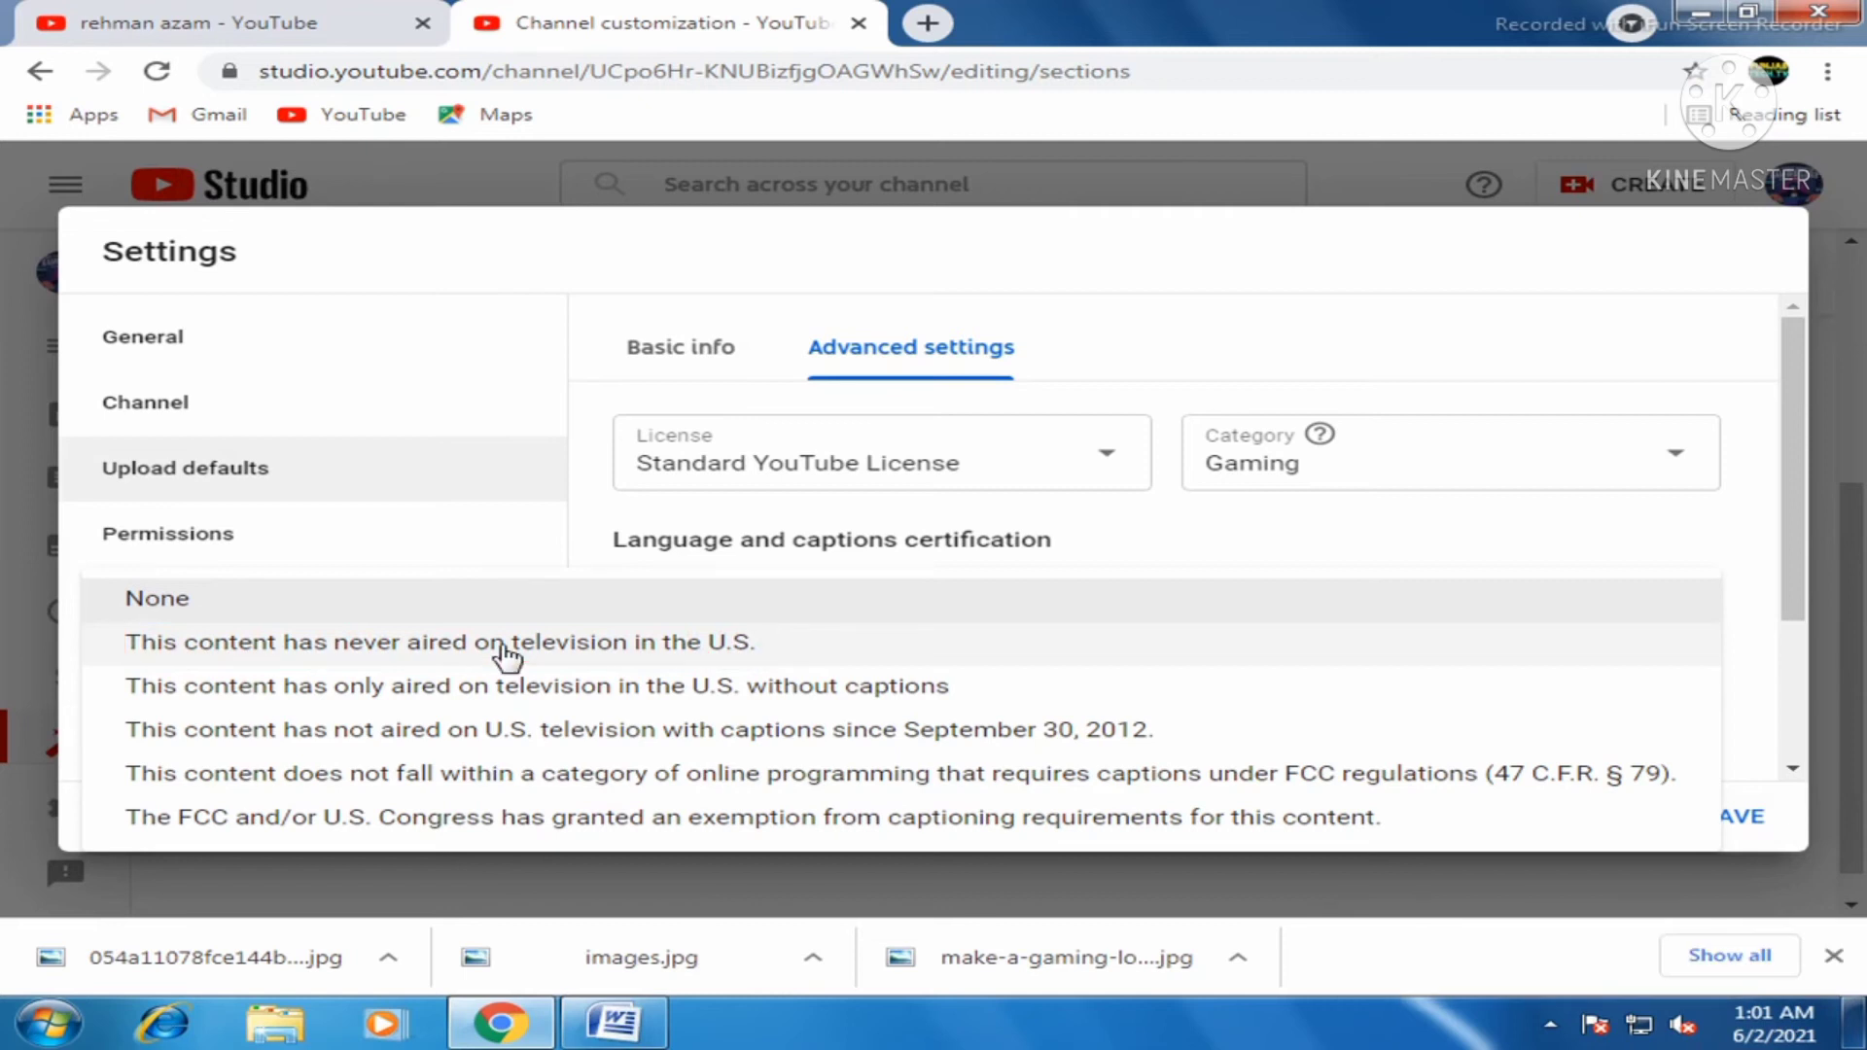
{"action": "left_click", "coordinate": [499, 652]}
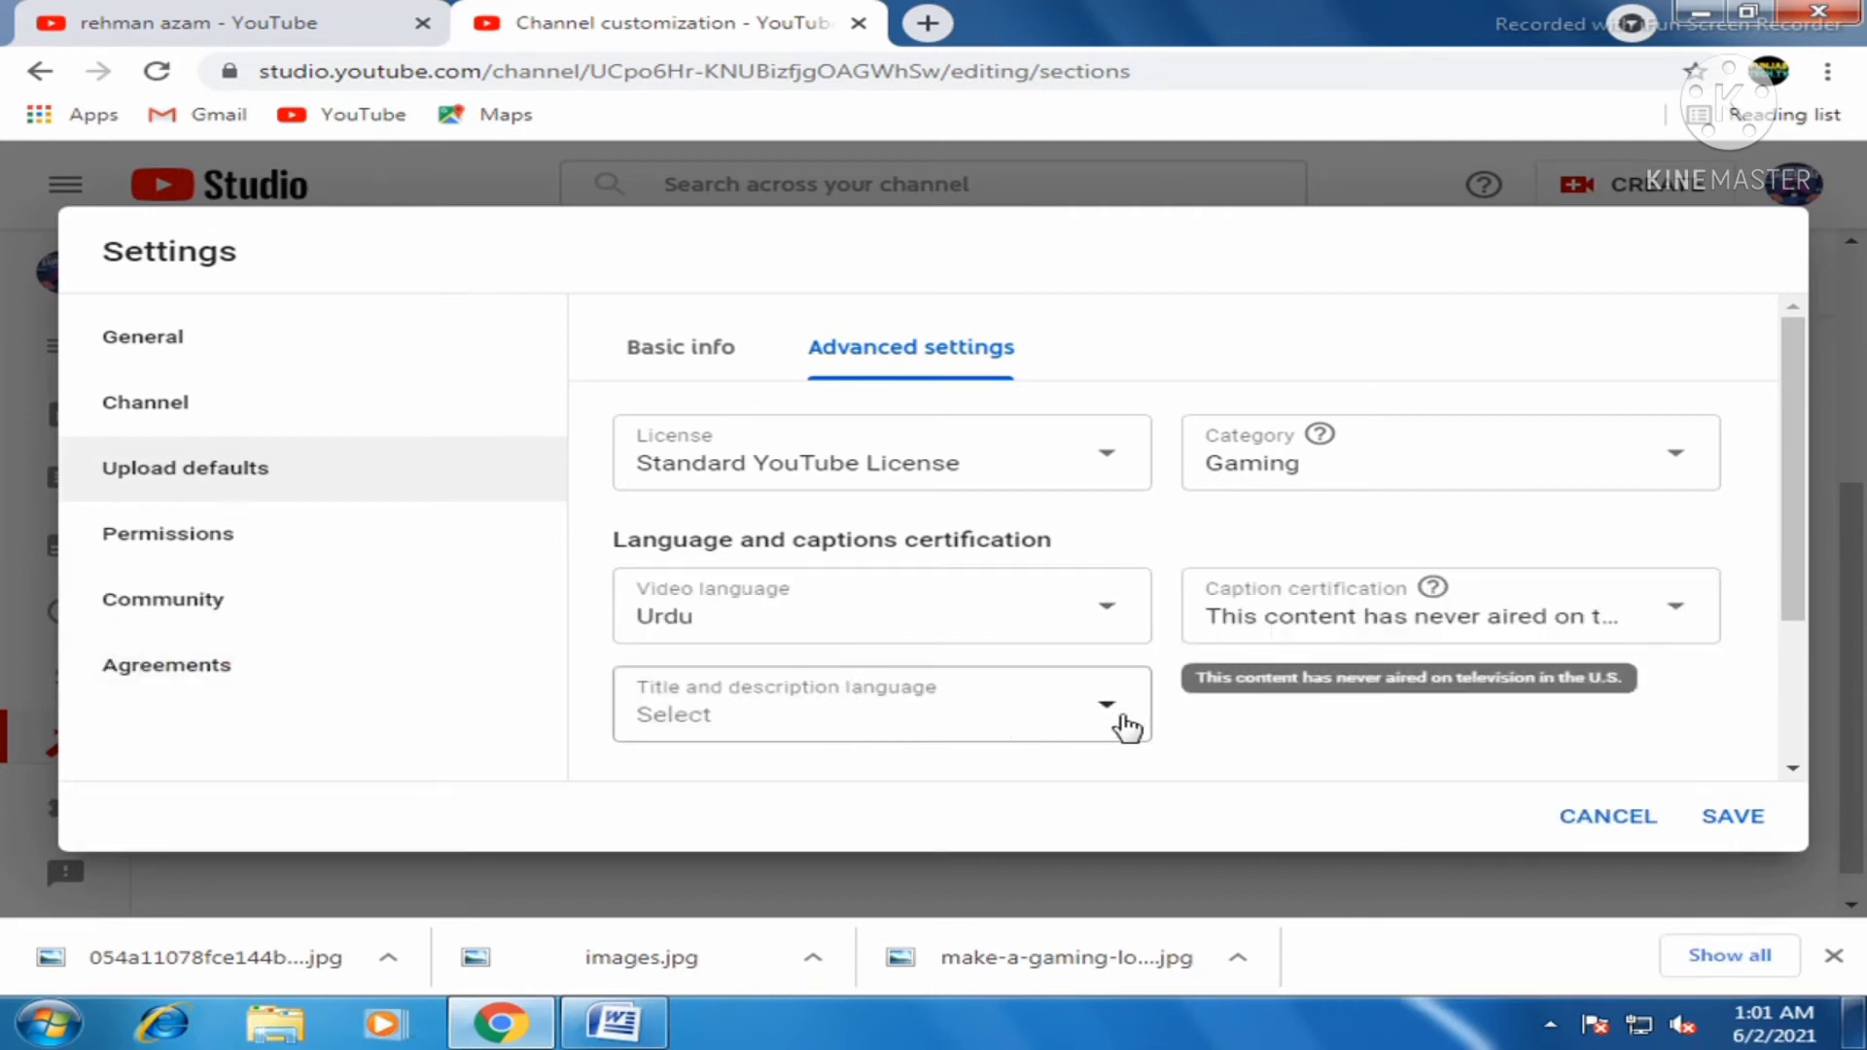
{"action": "key", "text": "F9"}
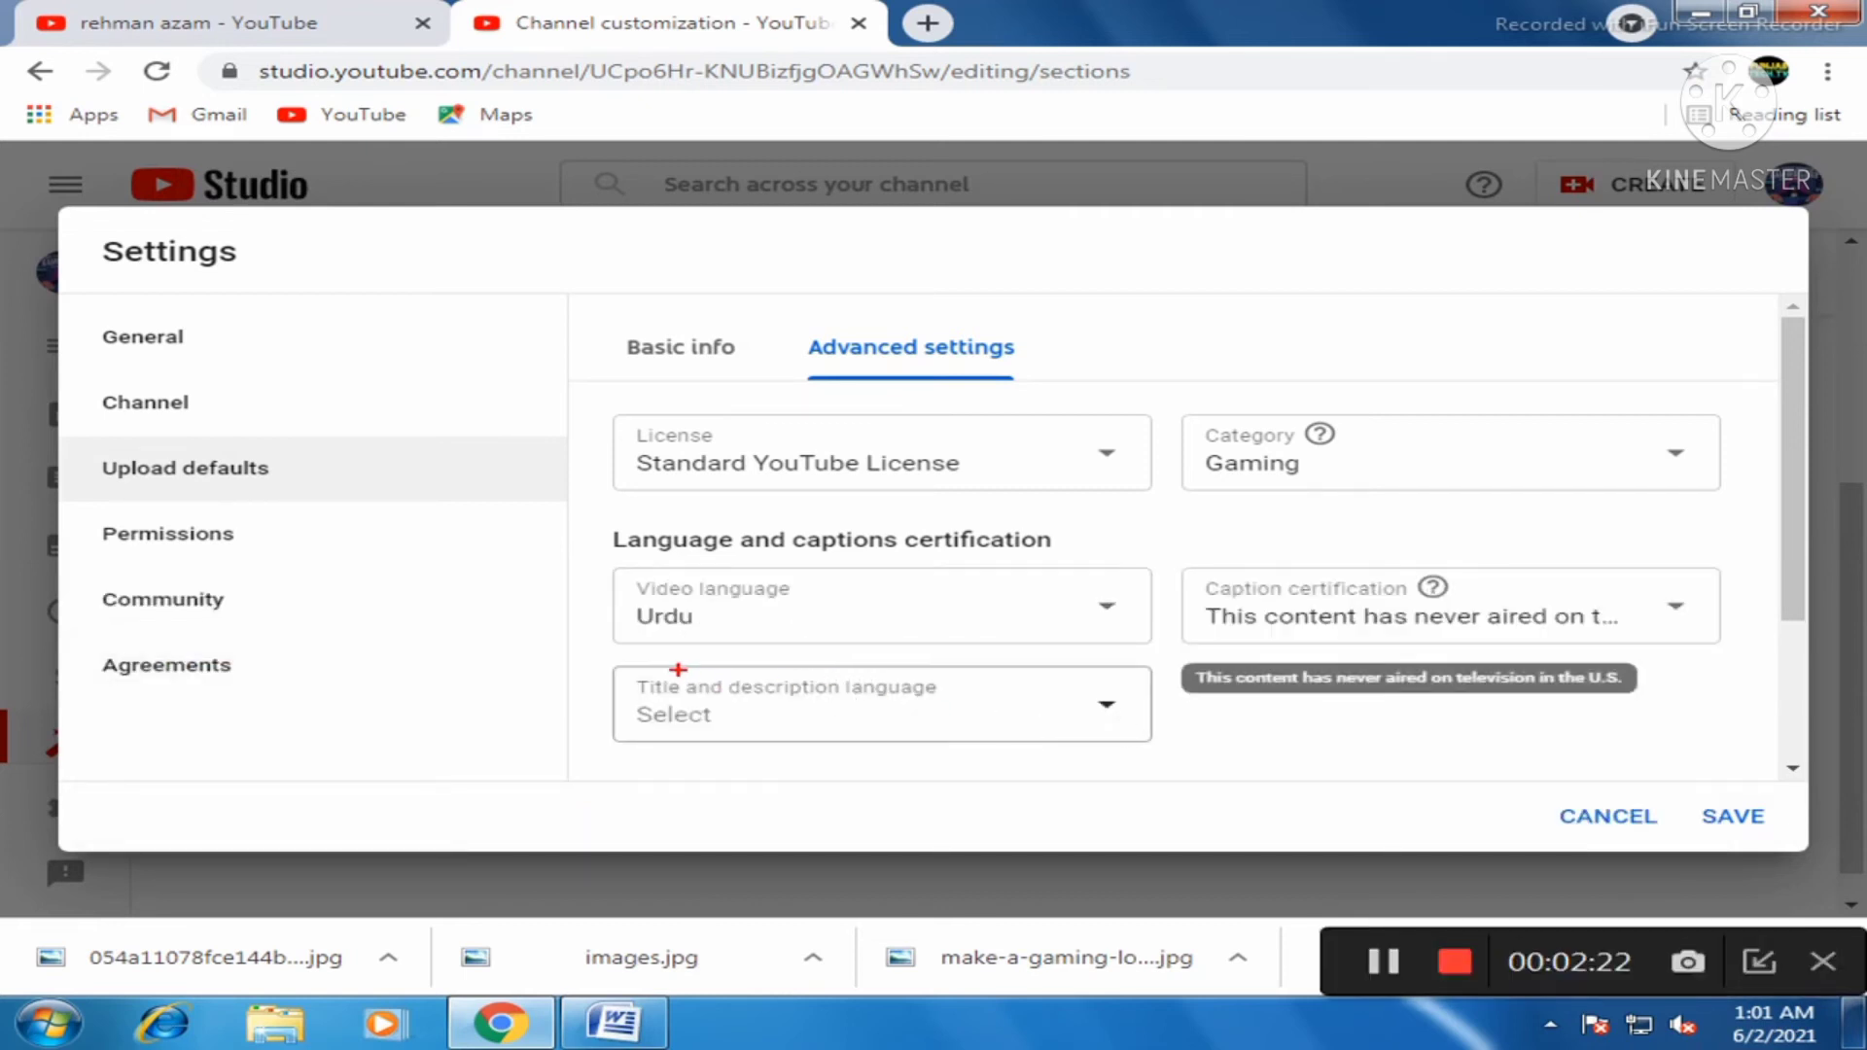
{"action": "mouse_move", "coordinate": [597, 667]}
{"action": "left_mouse_down"}
{"action": "mouse_move", "coordinate": [792, 721]}
{"action": "mouse_move", "coordinate": [1154, 740]}
{"action": "left_mouse_up"}
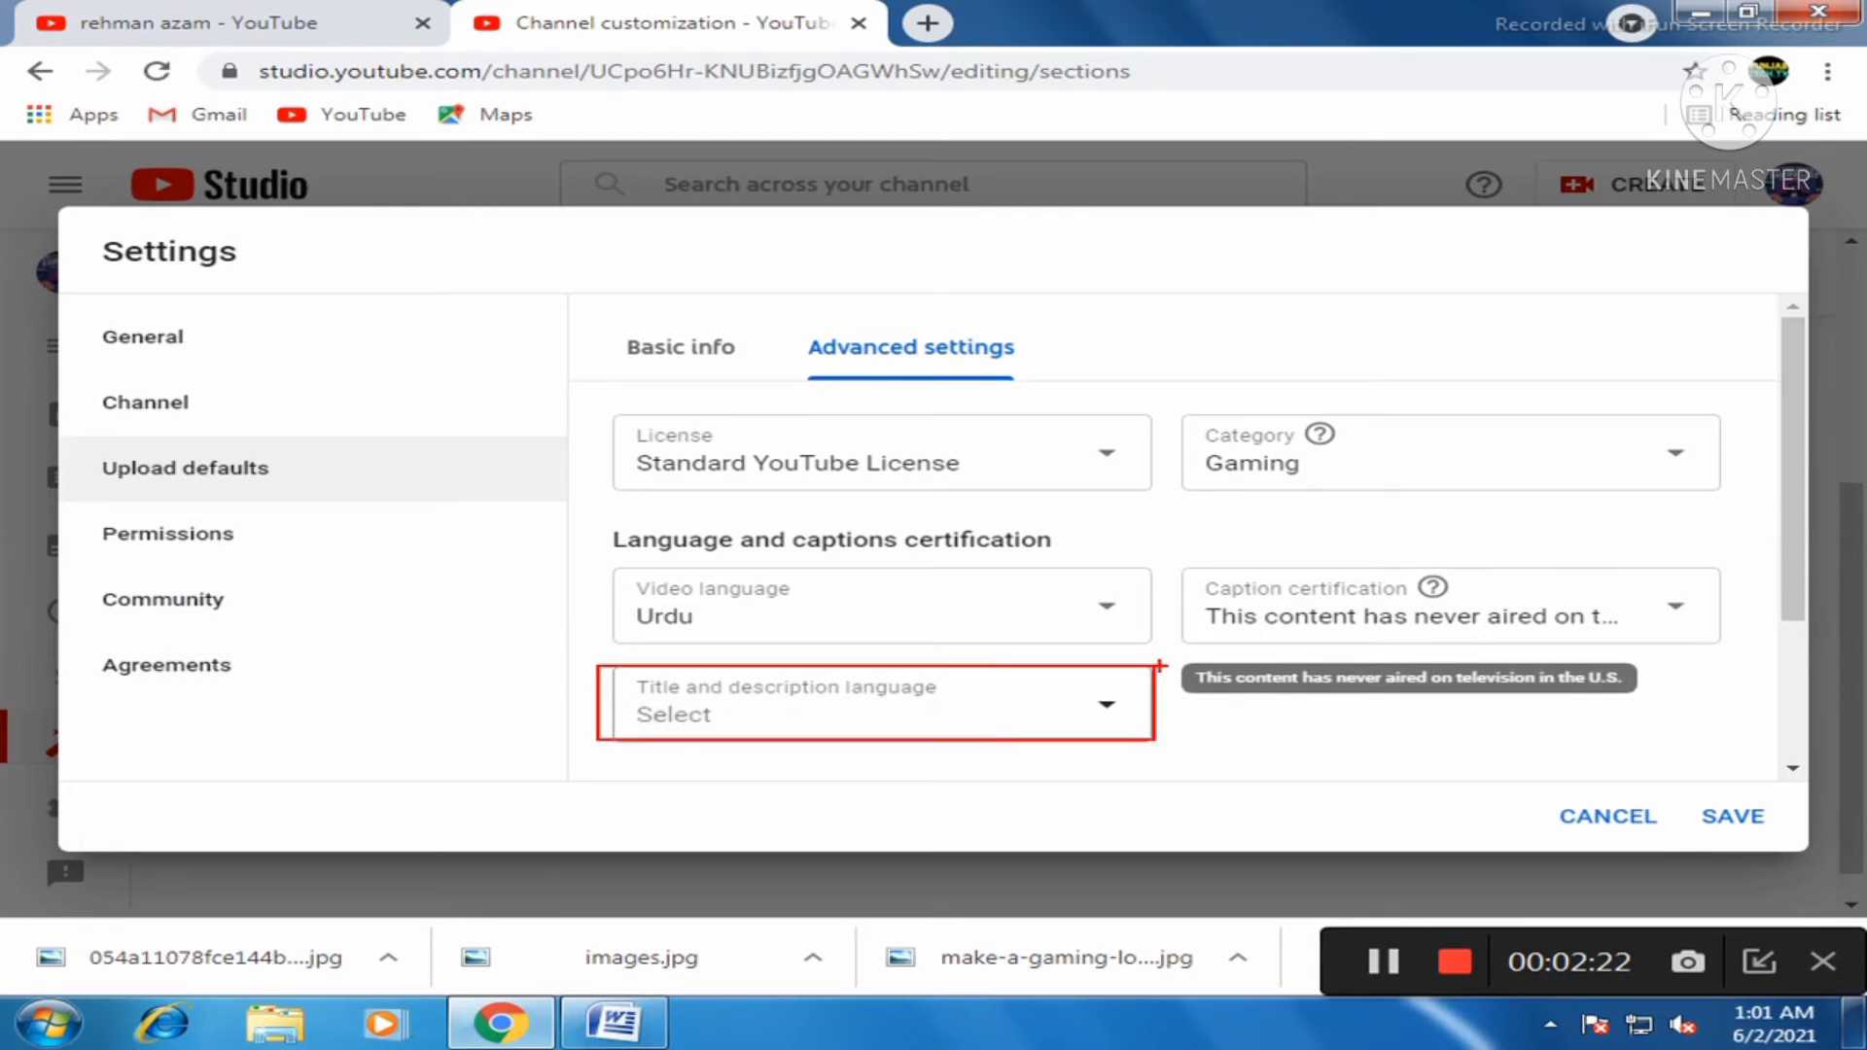
{"action": "key", "text": "F9"}
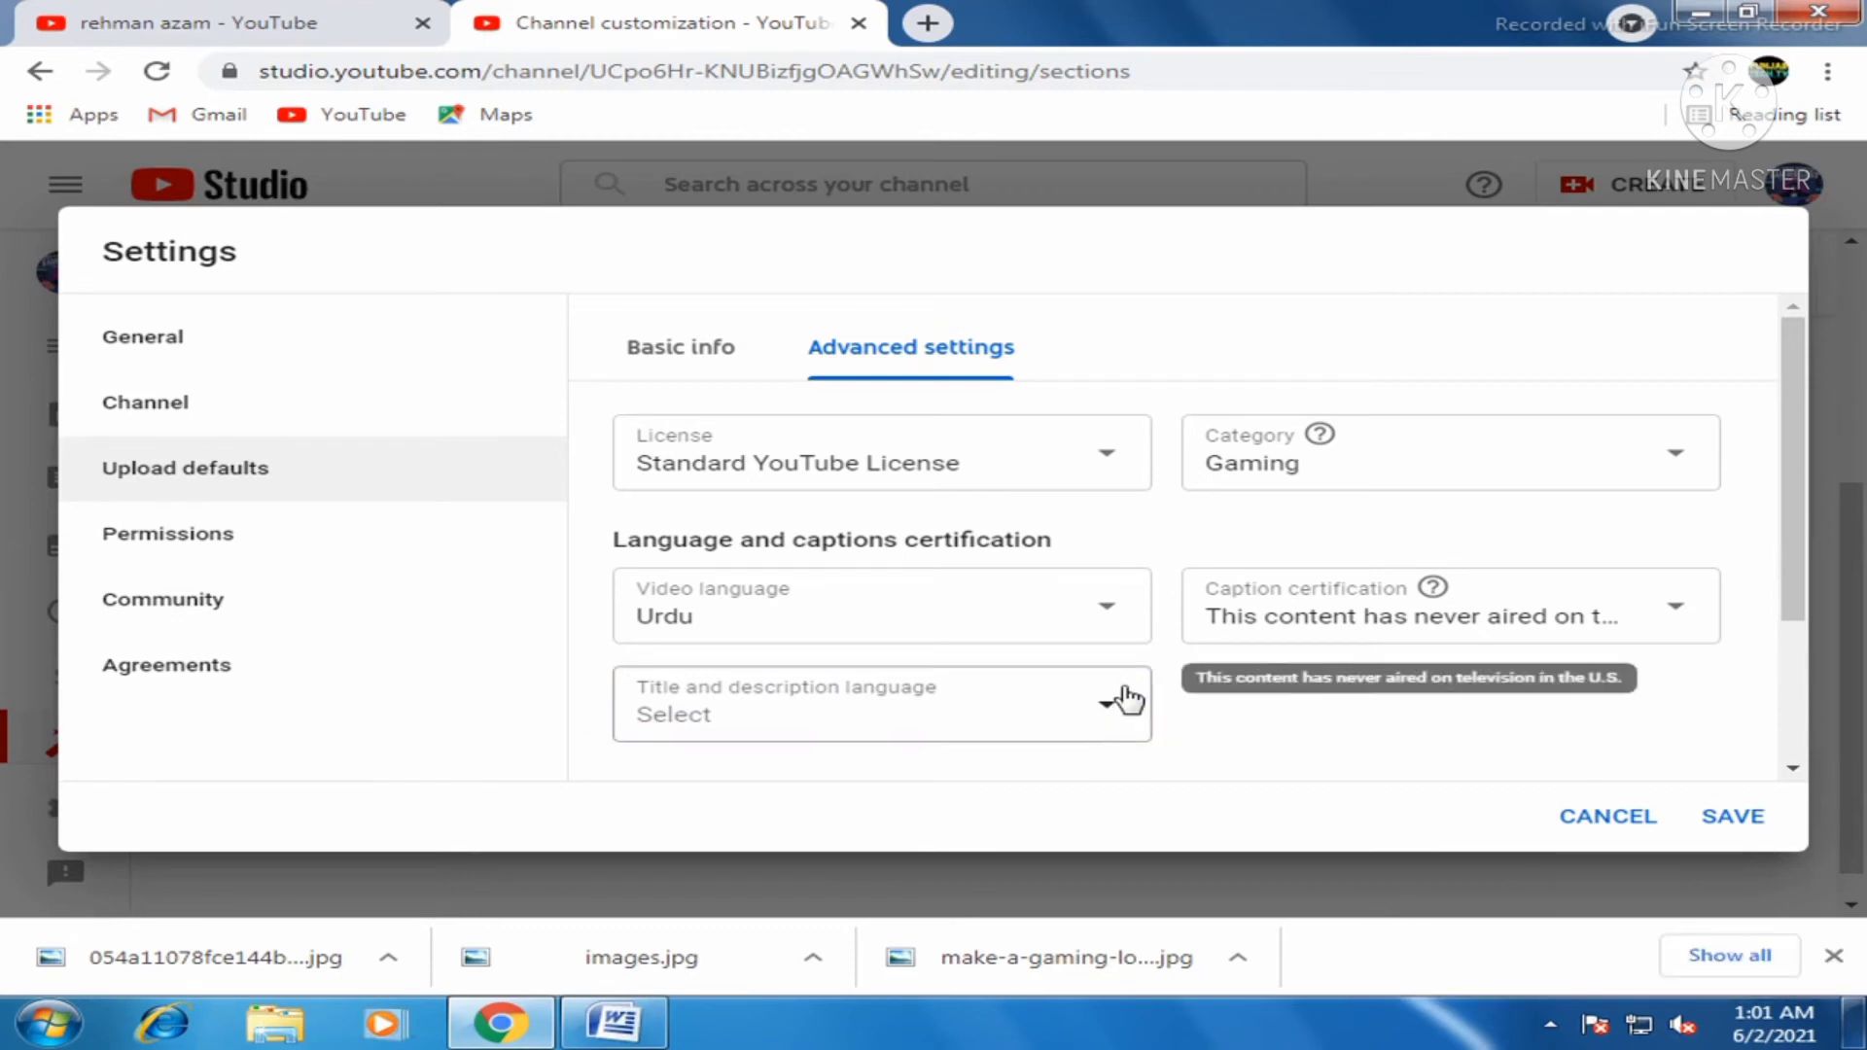
{"action": "left_click", "coordinate": [1126, 704]}
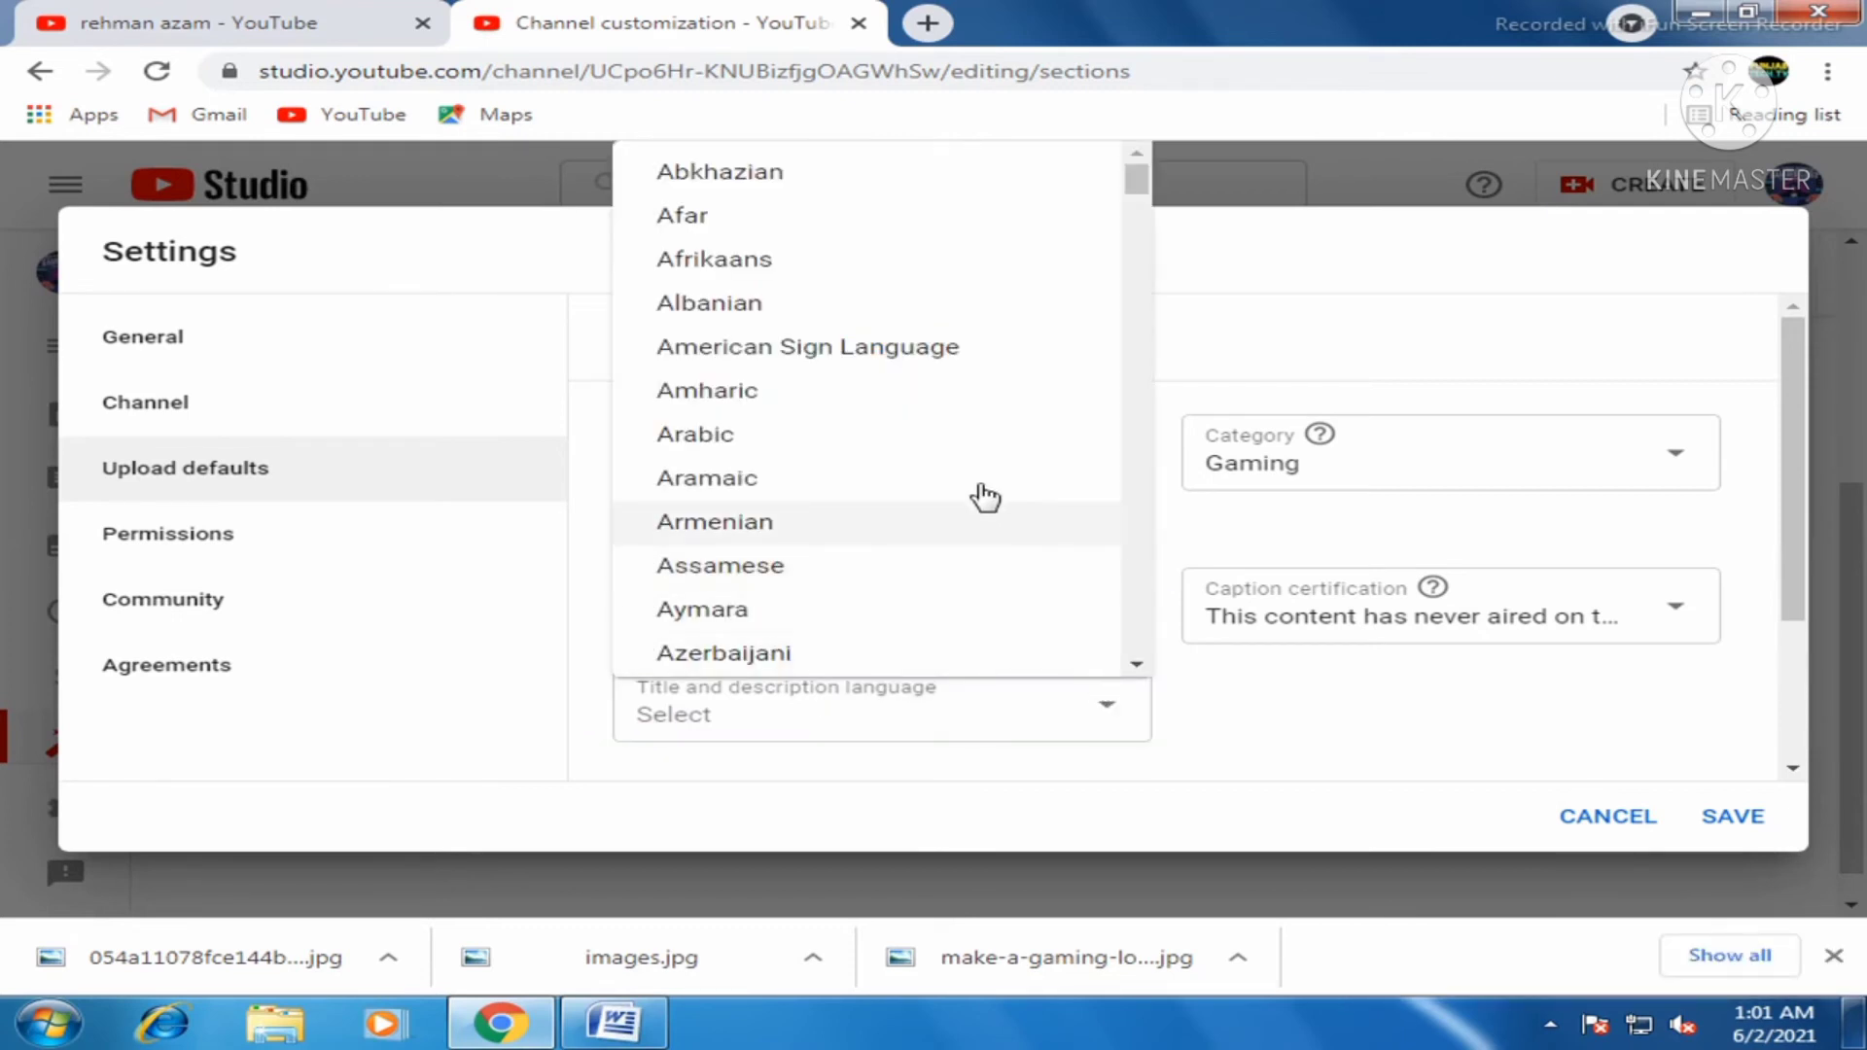
{"action": "left_click_drag", "start_coordinate": [1136, 194], "coordinate": [1138, 295]}
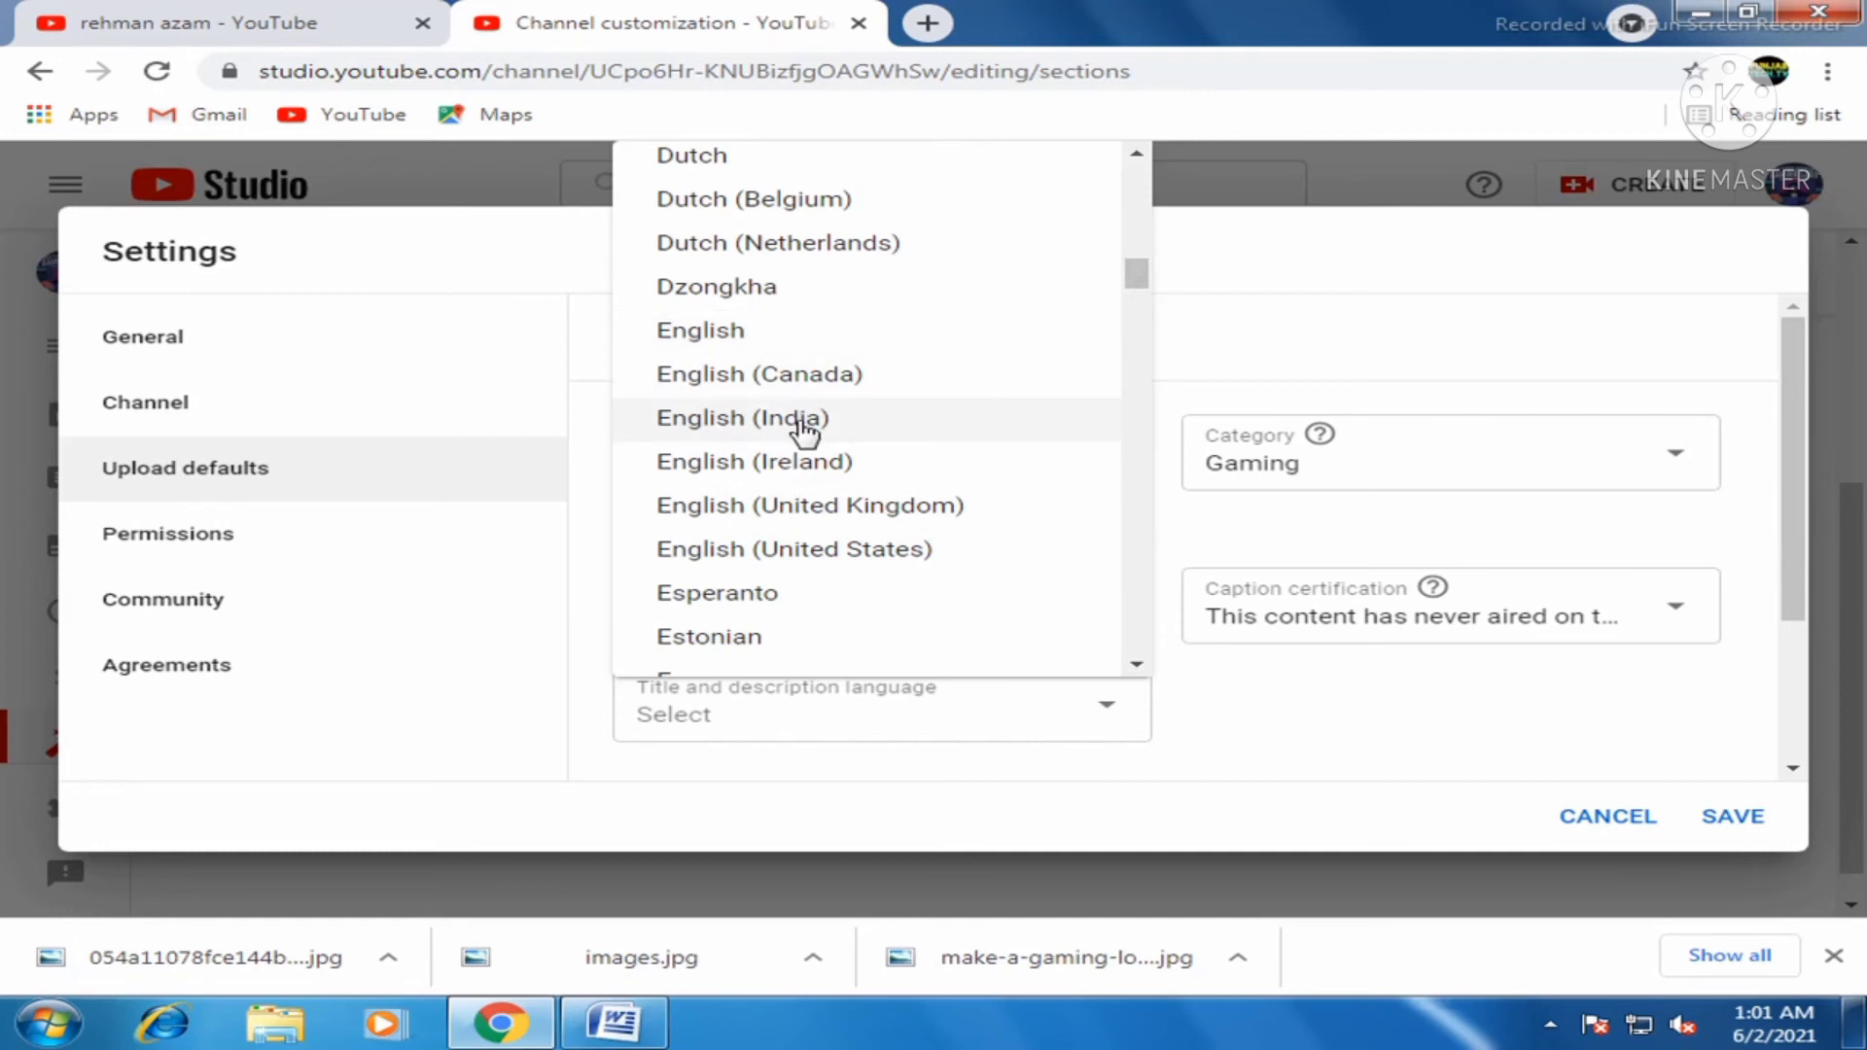
{"action": "left_click", "coordinate": [761, 553]}
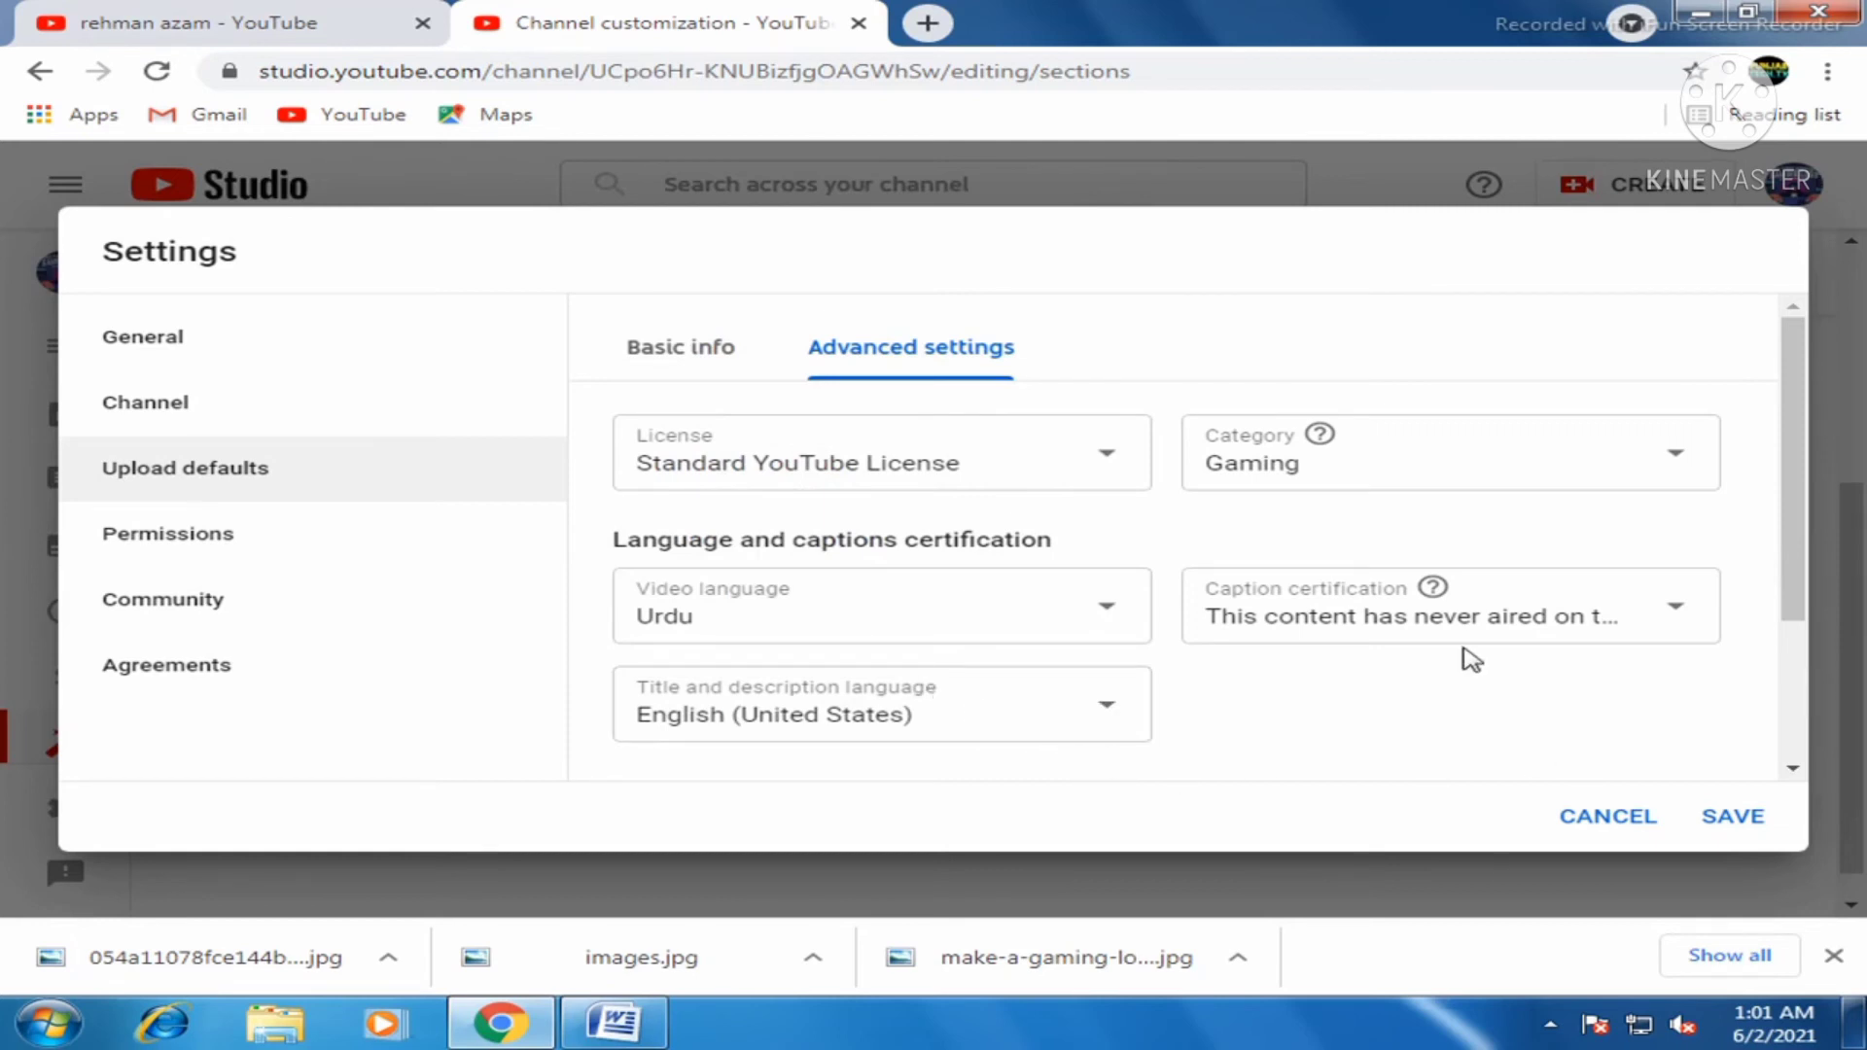
{"action": "scroll", "coordinate": [1459, 656], "scroll_direction": "down", "scroll_amount": 2}
{"action": "scroll", "coordinate": [1109, 575], "scroll_direction": "up", "scroll_amount": 2}
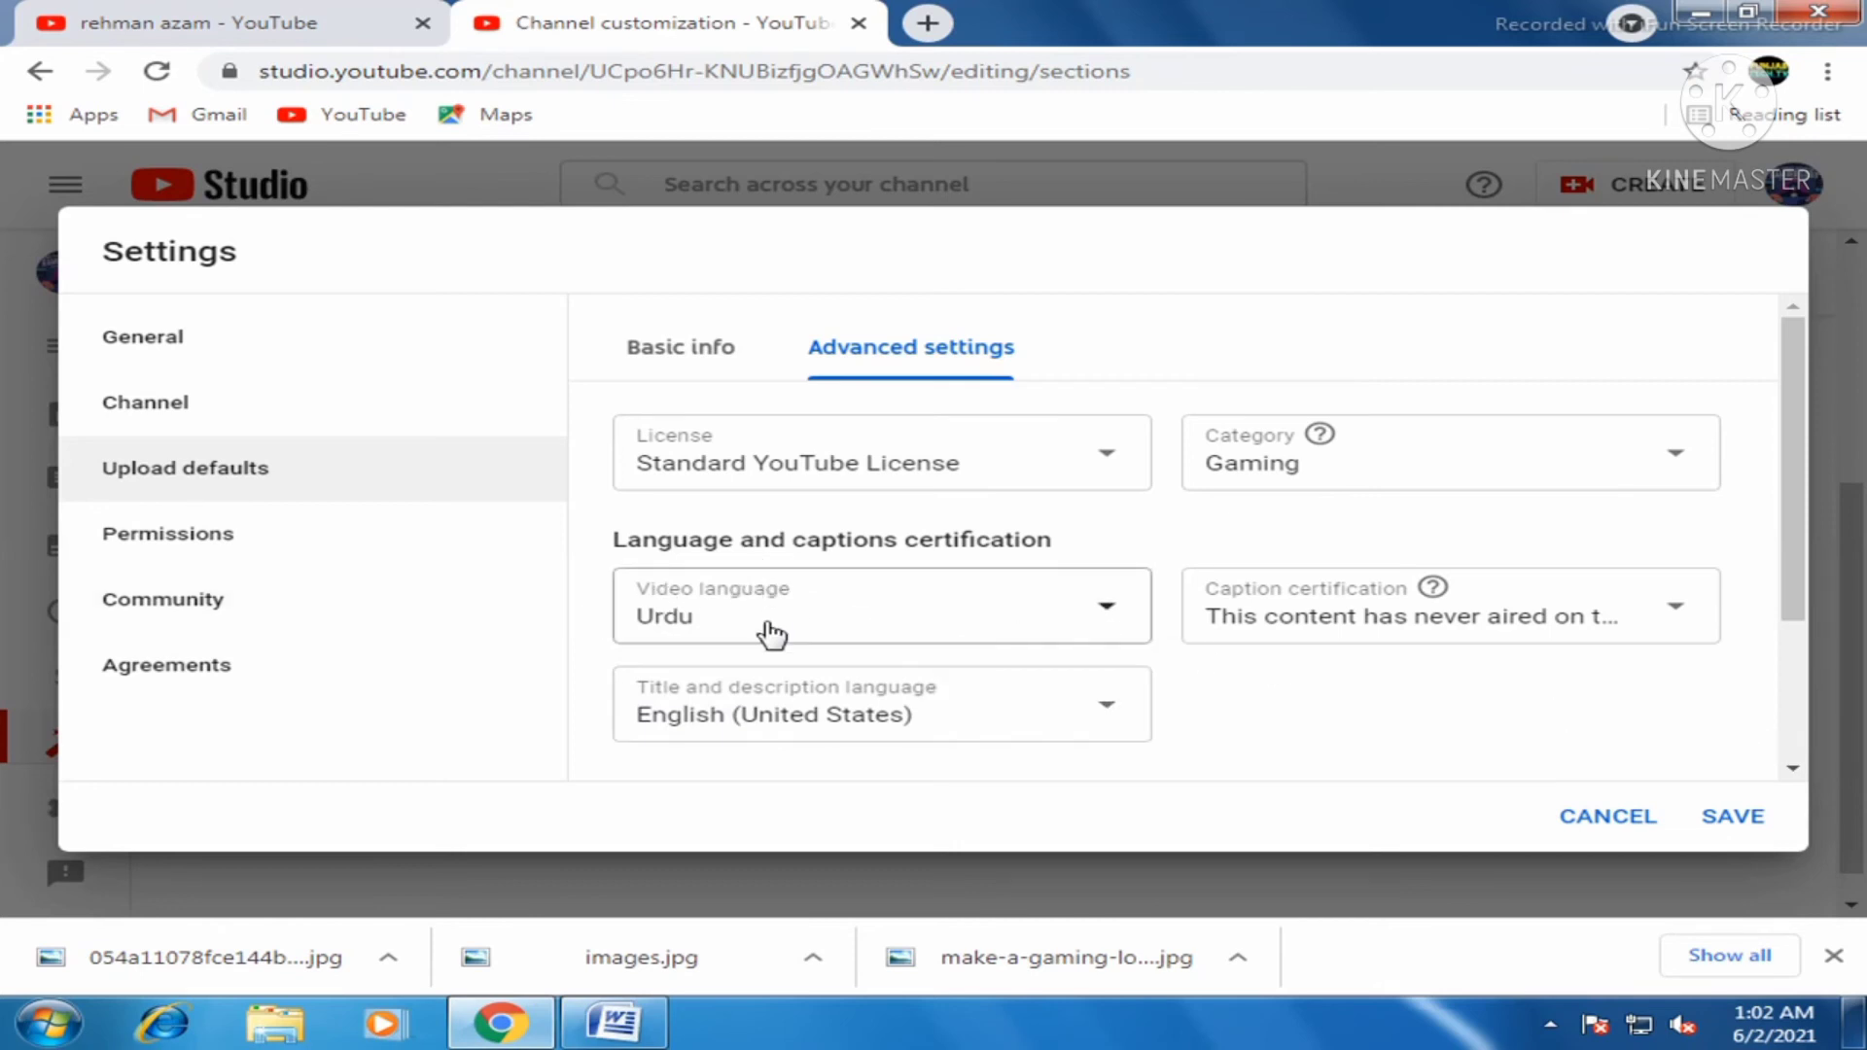
Step: Set comment visibility to hold potentially inappropriate comments for review
{"action": "scroll", "coordinate": [773, 635], "scroll_direction": "down", "scroll_amount": 2}
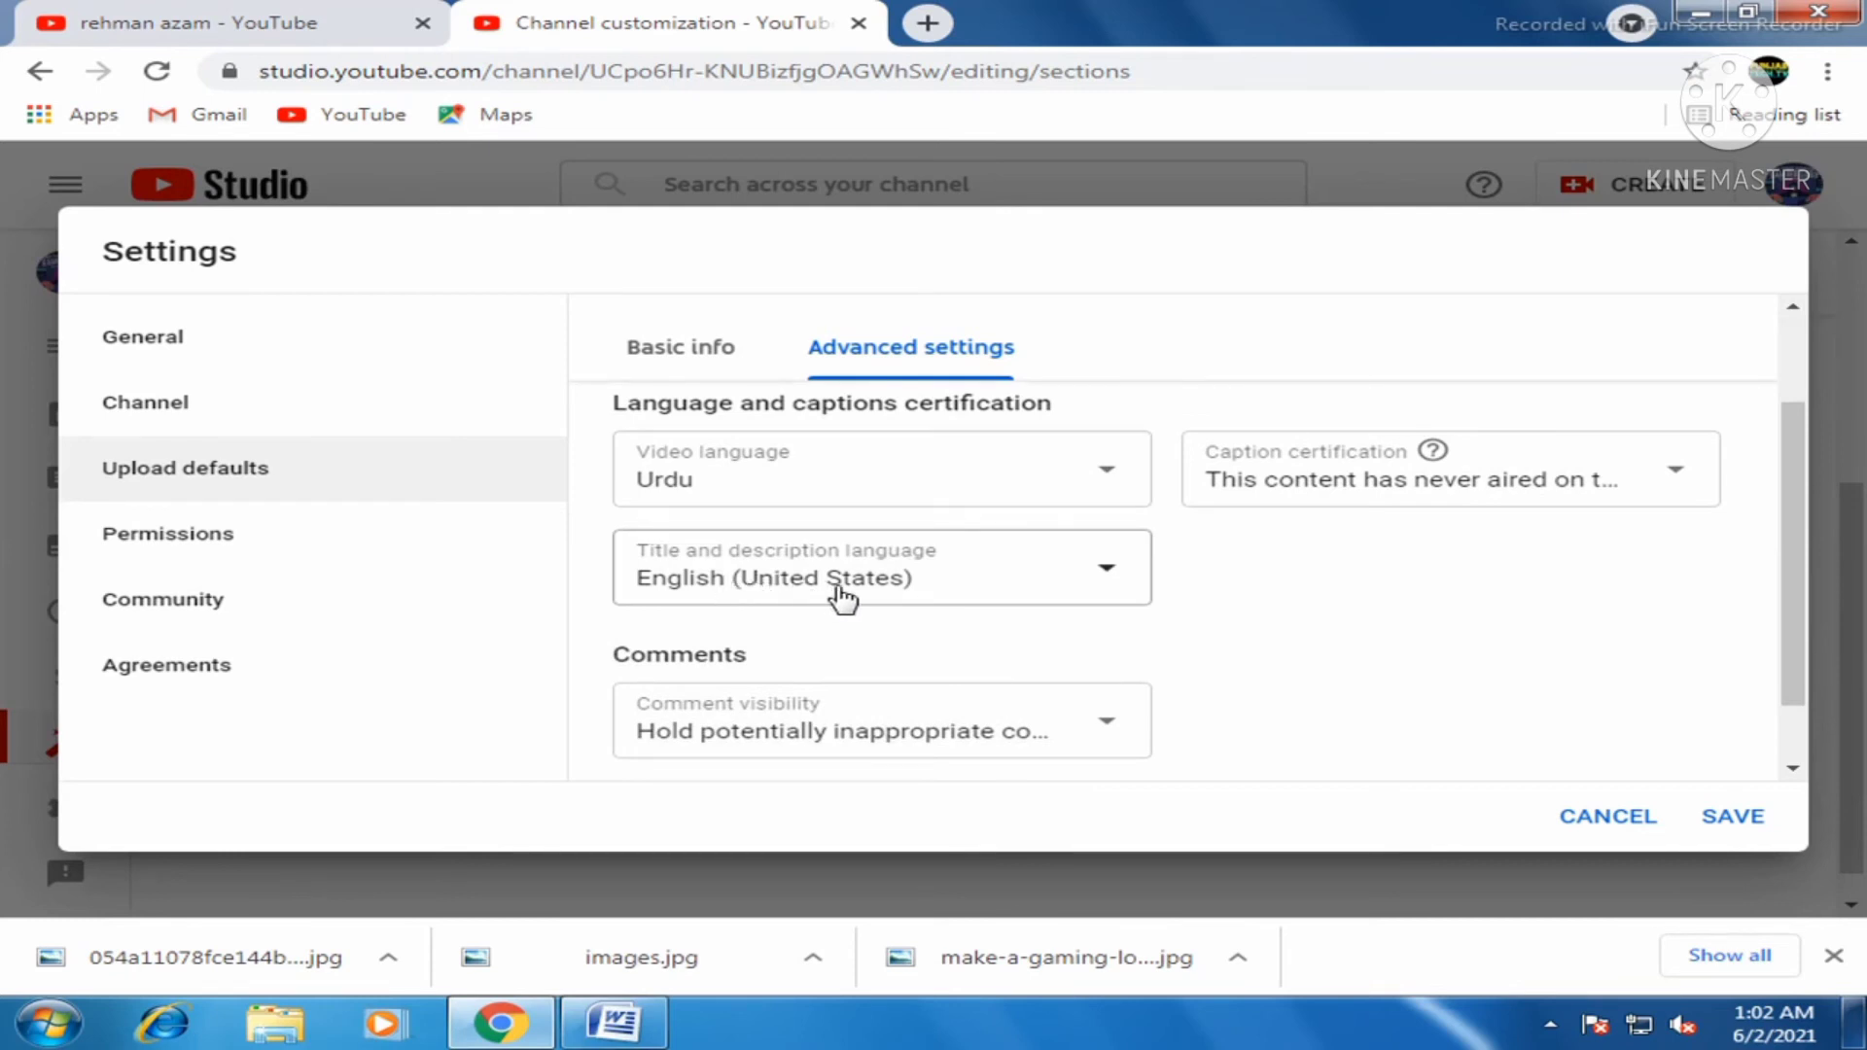
{"action": "scroll", "coordinate": [1363, 667], "scroll_direction": "down", "scroll_amount": 1}
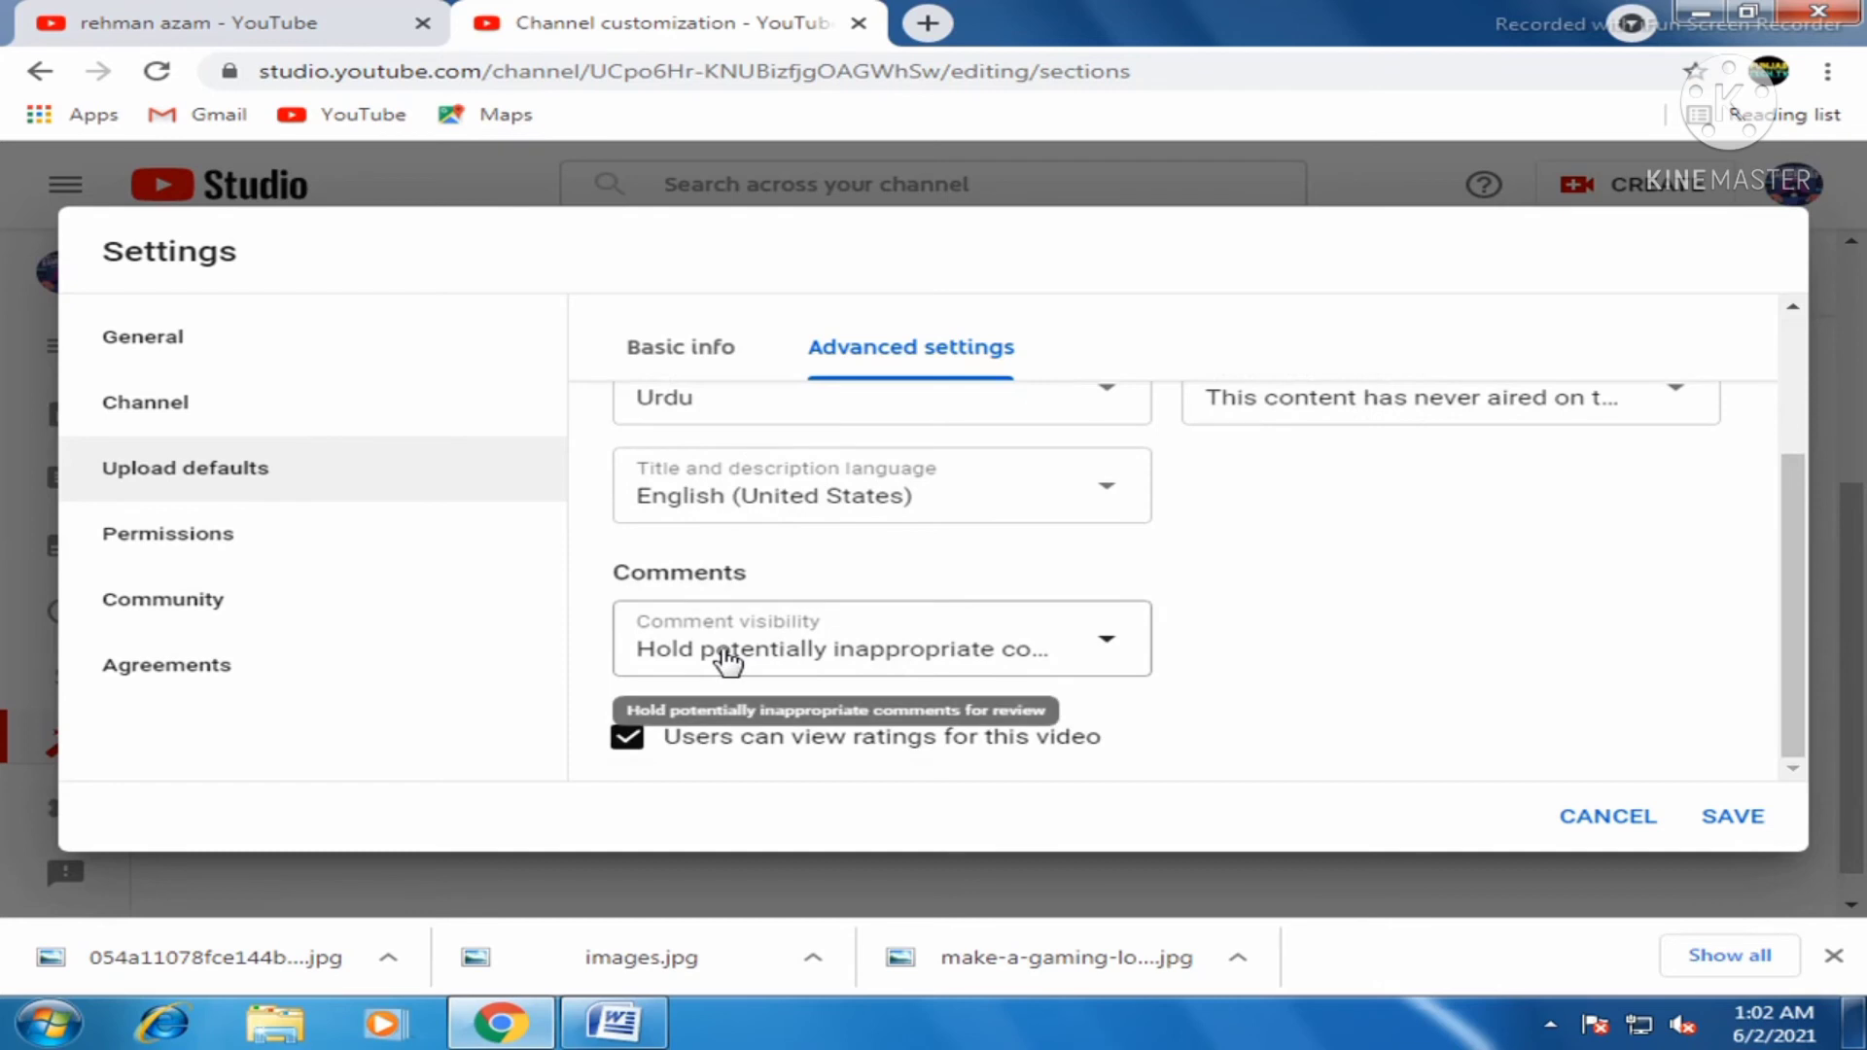
{"action": "left_click_drag", "start_coordinate": [604, 588], "coordinate": [1212, 689]}
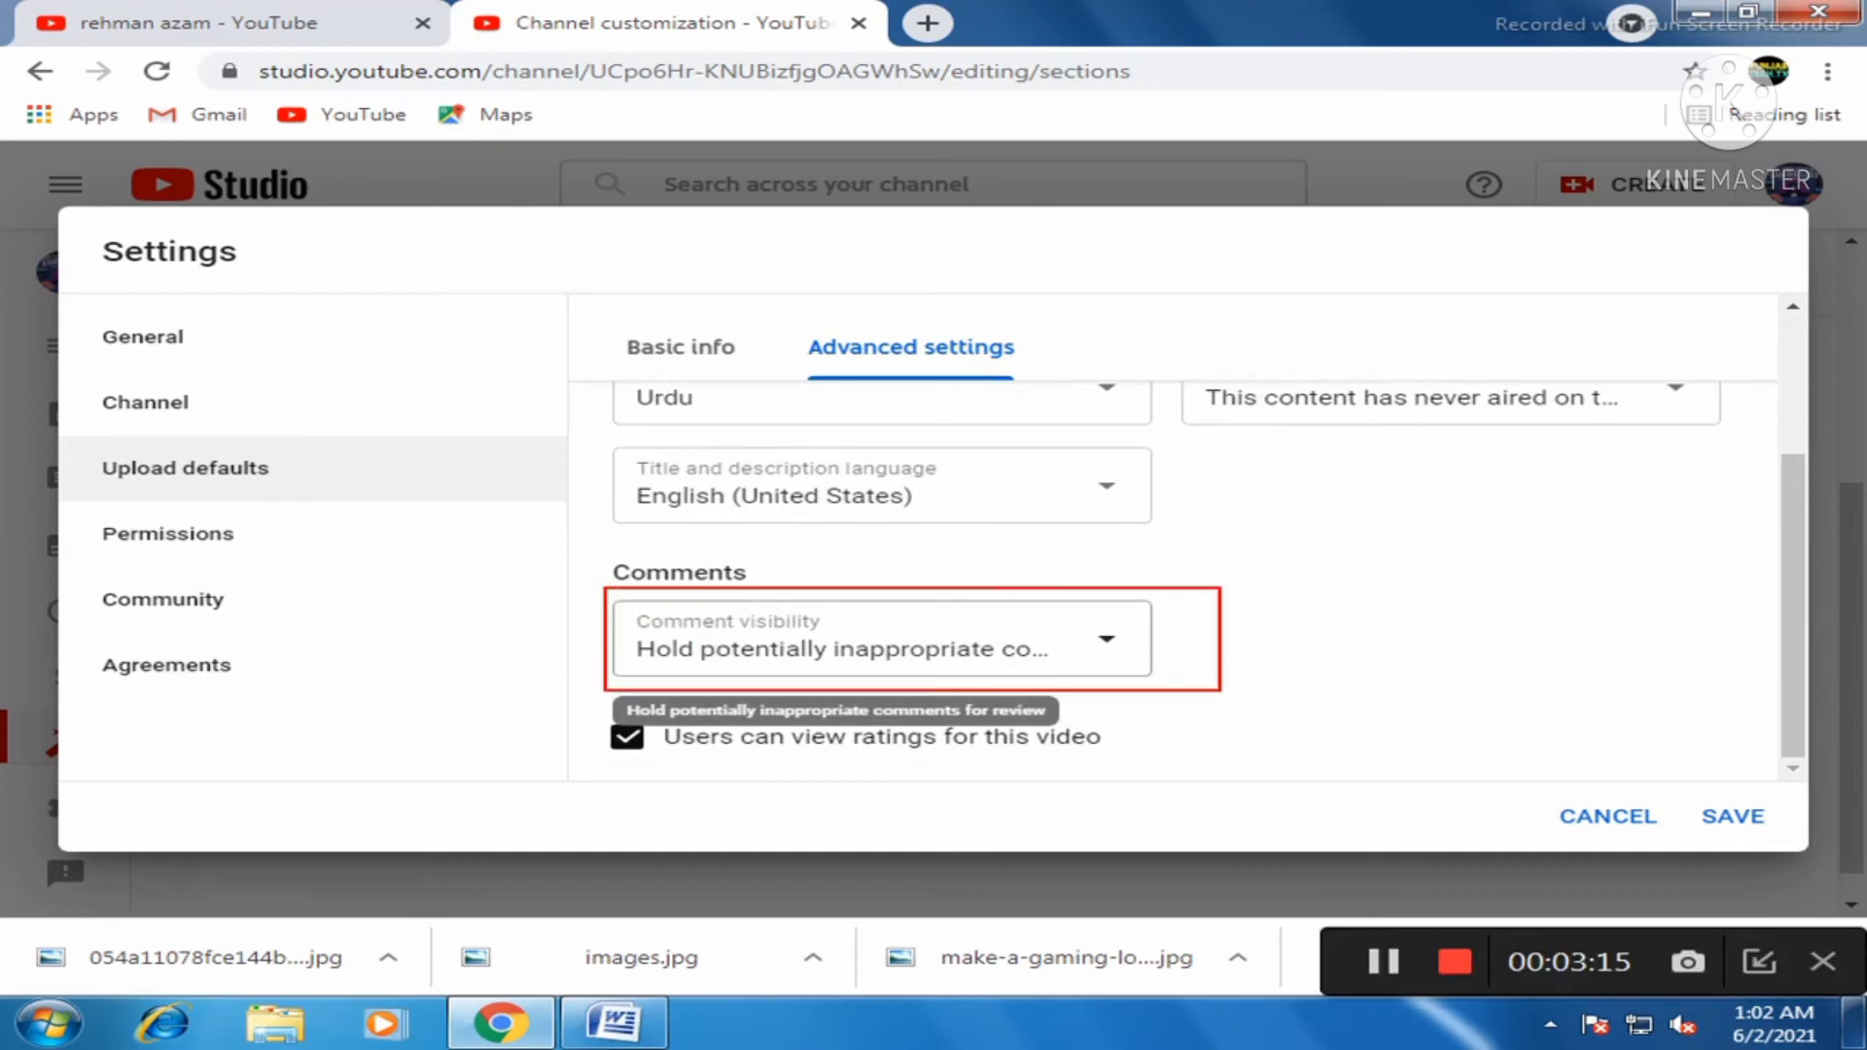
{"action": "left_click", "coordinate": [730, 650]}
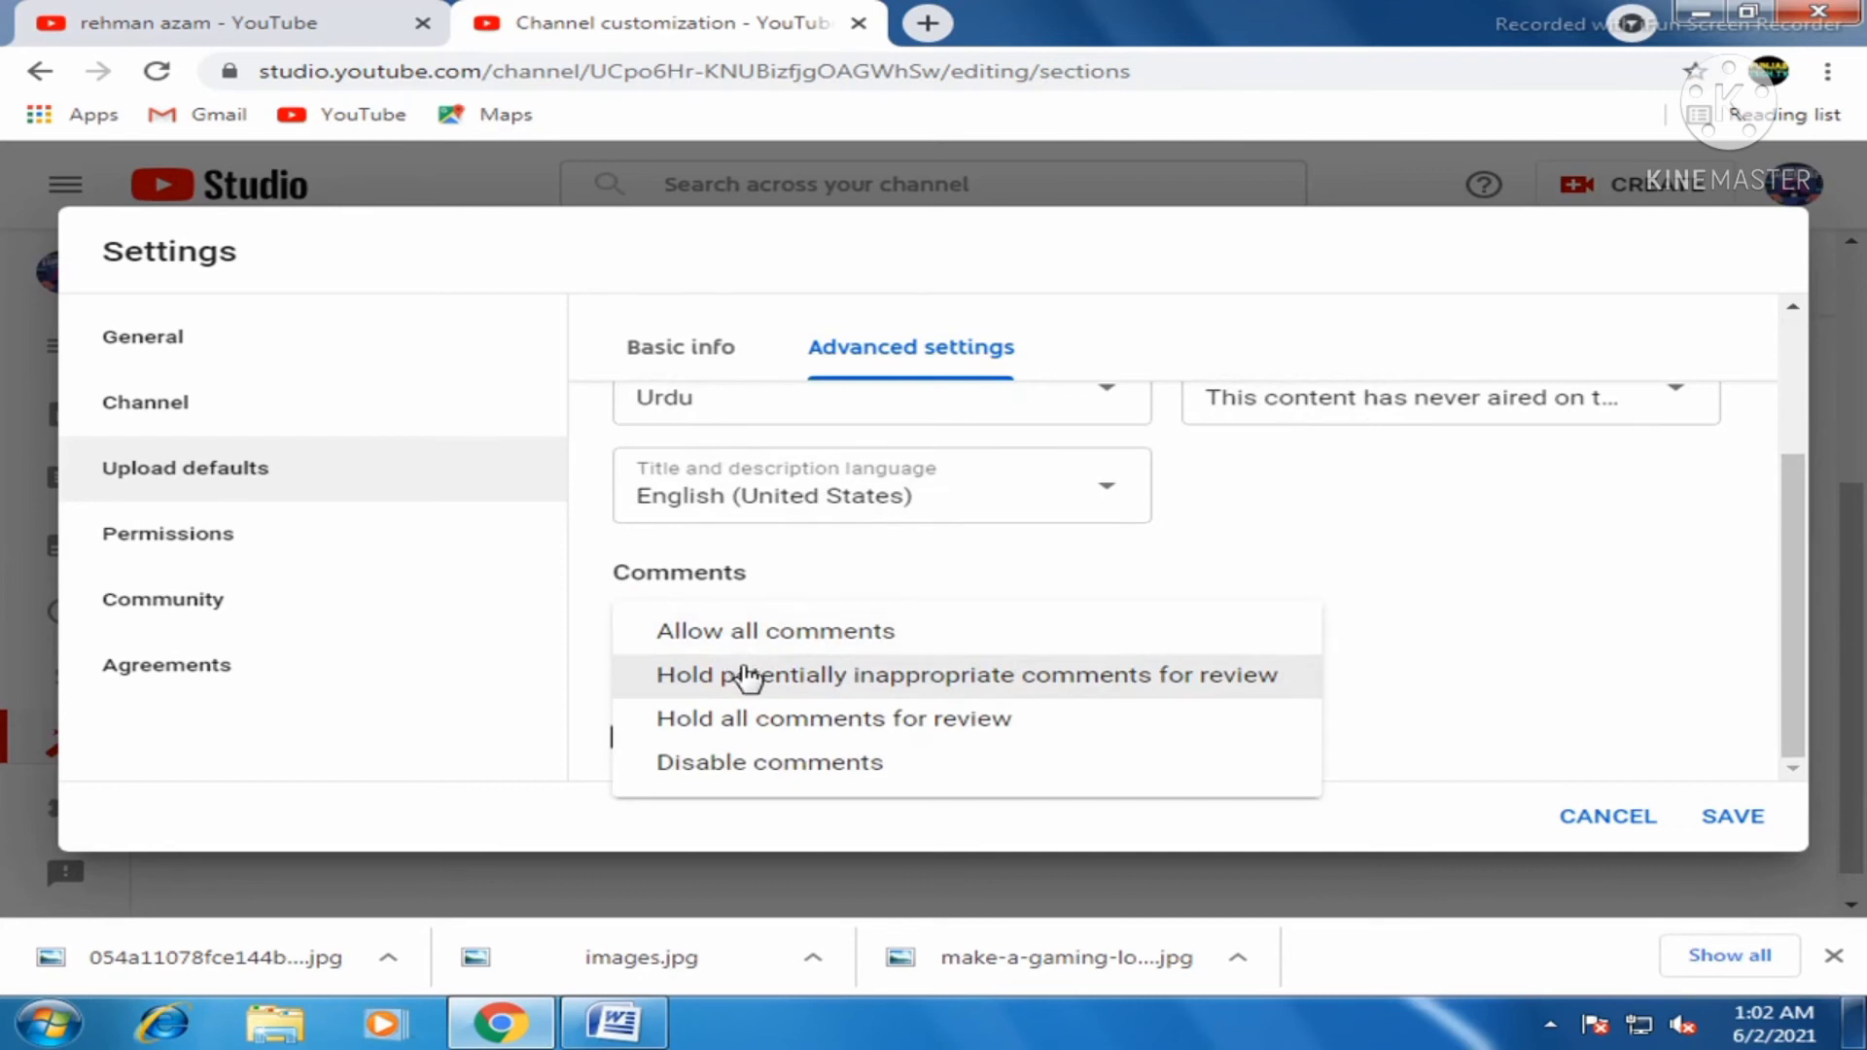
{"action": "left_click", "coordinate": [878, 679]}
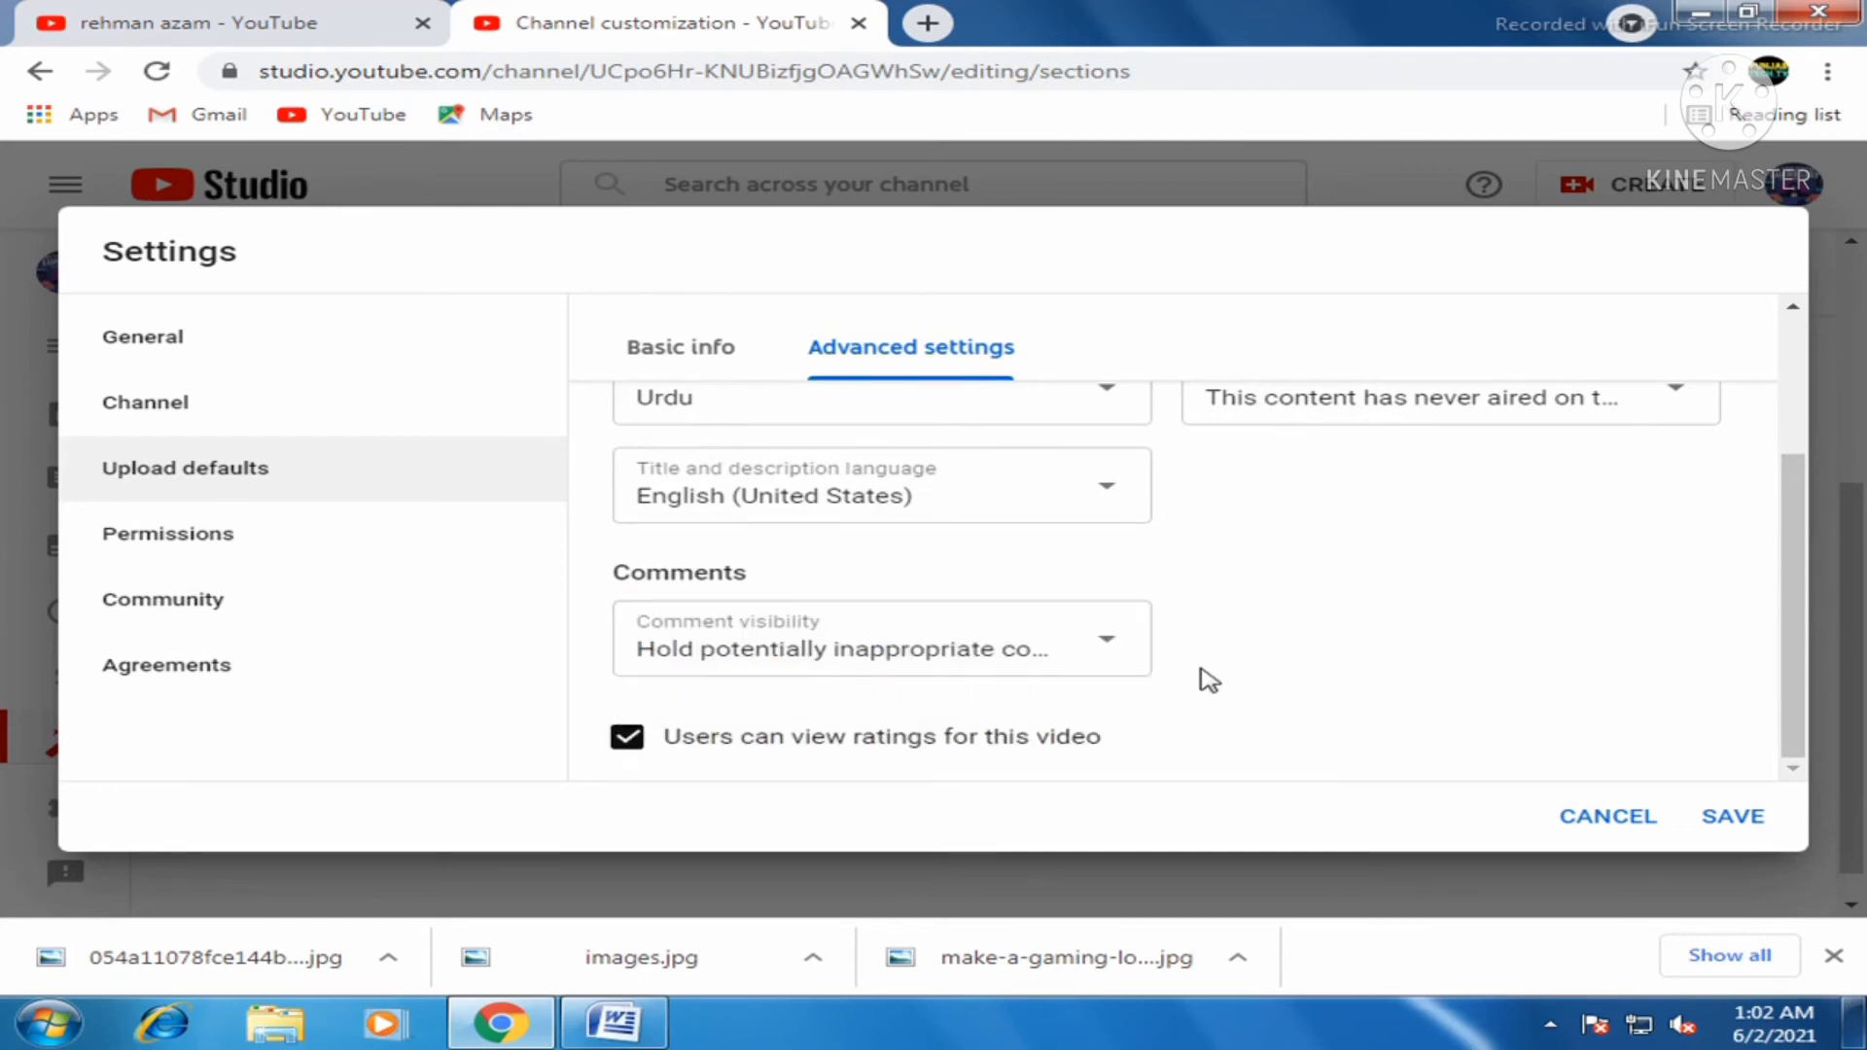
Step: Toggle 'Users can view ratings' and leave it checked
{"action": "left_click", "coordinate": [622, 747]}
{"action": "left_click", "coordinate": [628, 745]}
{"action": "left_click", "coordinate": [628, 742]}
{"action": "left_click", "coordinate": [627, 739]}
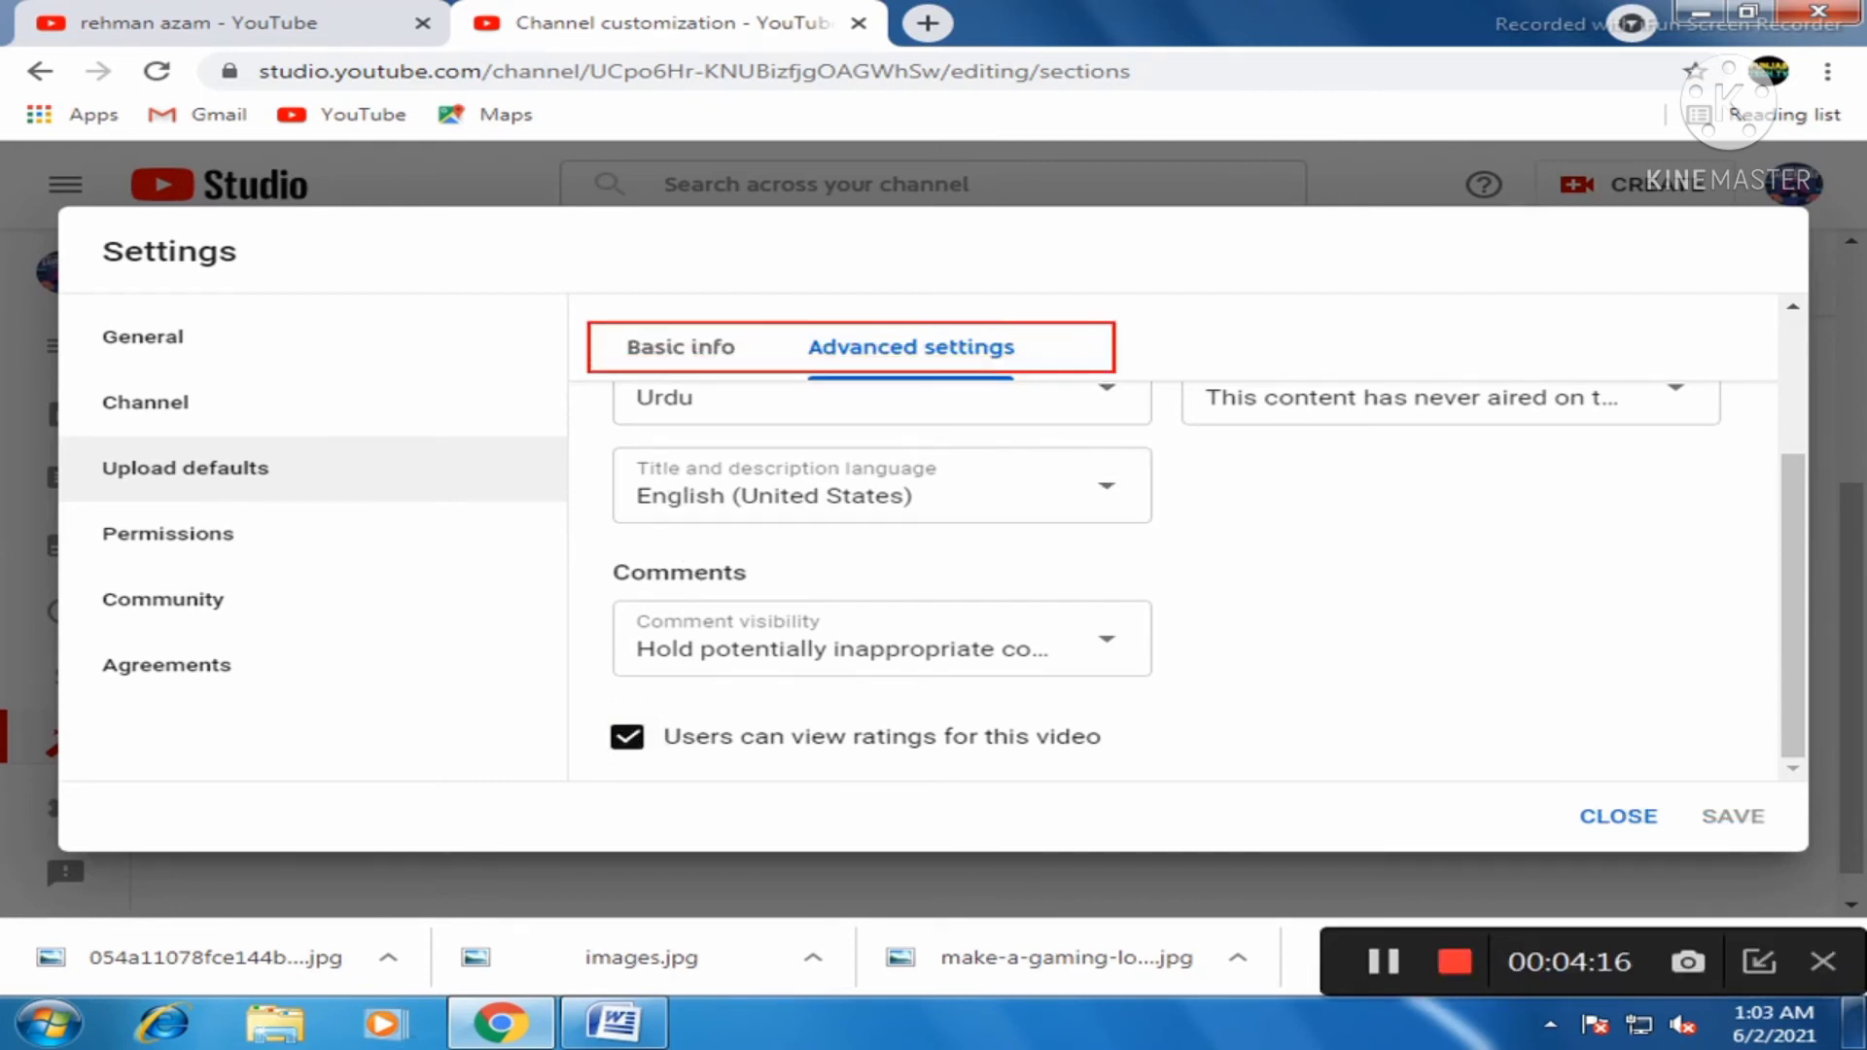
Step: Go to the Permissions page in Settings
{"action": "mouse_move", "coordinate": [86, 328]}
{"action": "left_mouse_down"}
{"action": "mouse_move", "coordinate": [217, 445]}
{"action": "mouse_move", "coordinate": [316, 477]}
{"action": "left_mouse_up"}
{"action": "left_click_drag", "start_coordinate": [75, 519], "coordinate": [295, 562]}
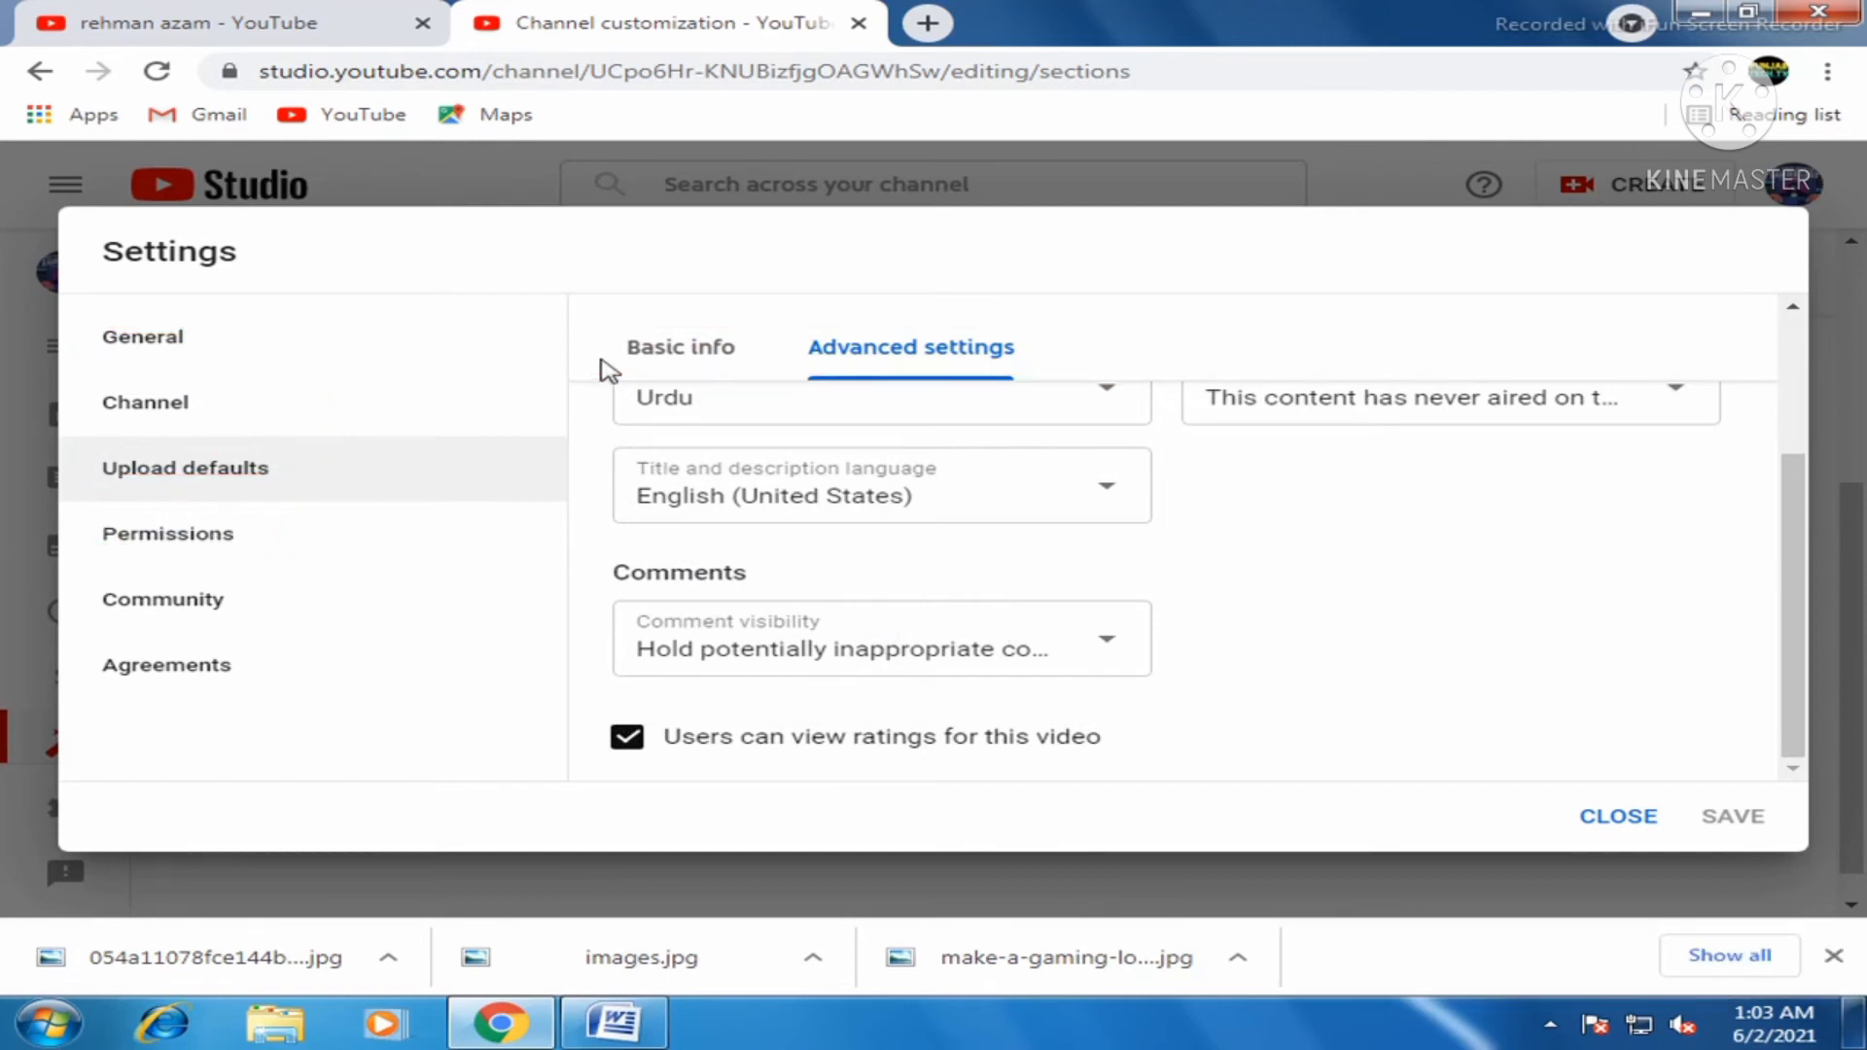
{"action": "left_click", "coordinate": [242, 545]}
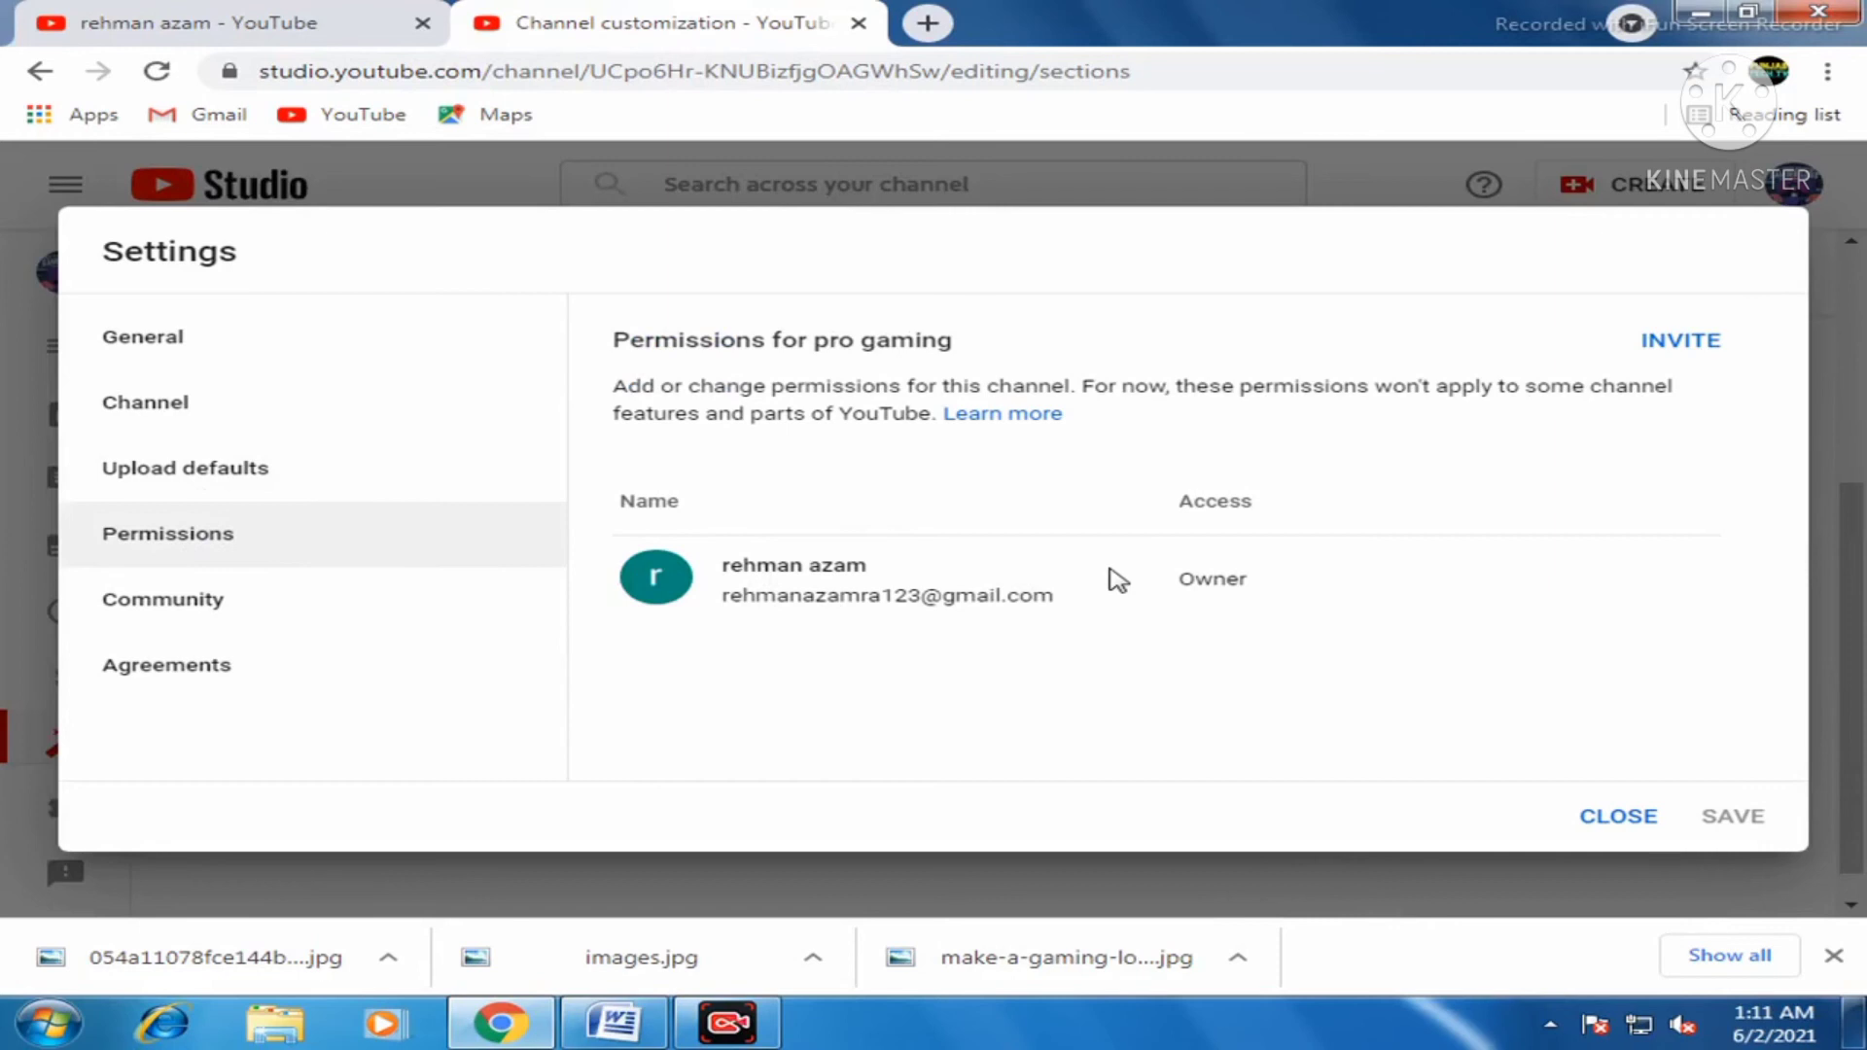
Step: Review the access roles in the invite panel, then close it without inviting anyone
{"action": "left_click", "coordinate": [1662, 344]}
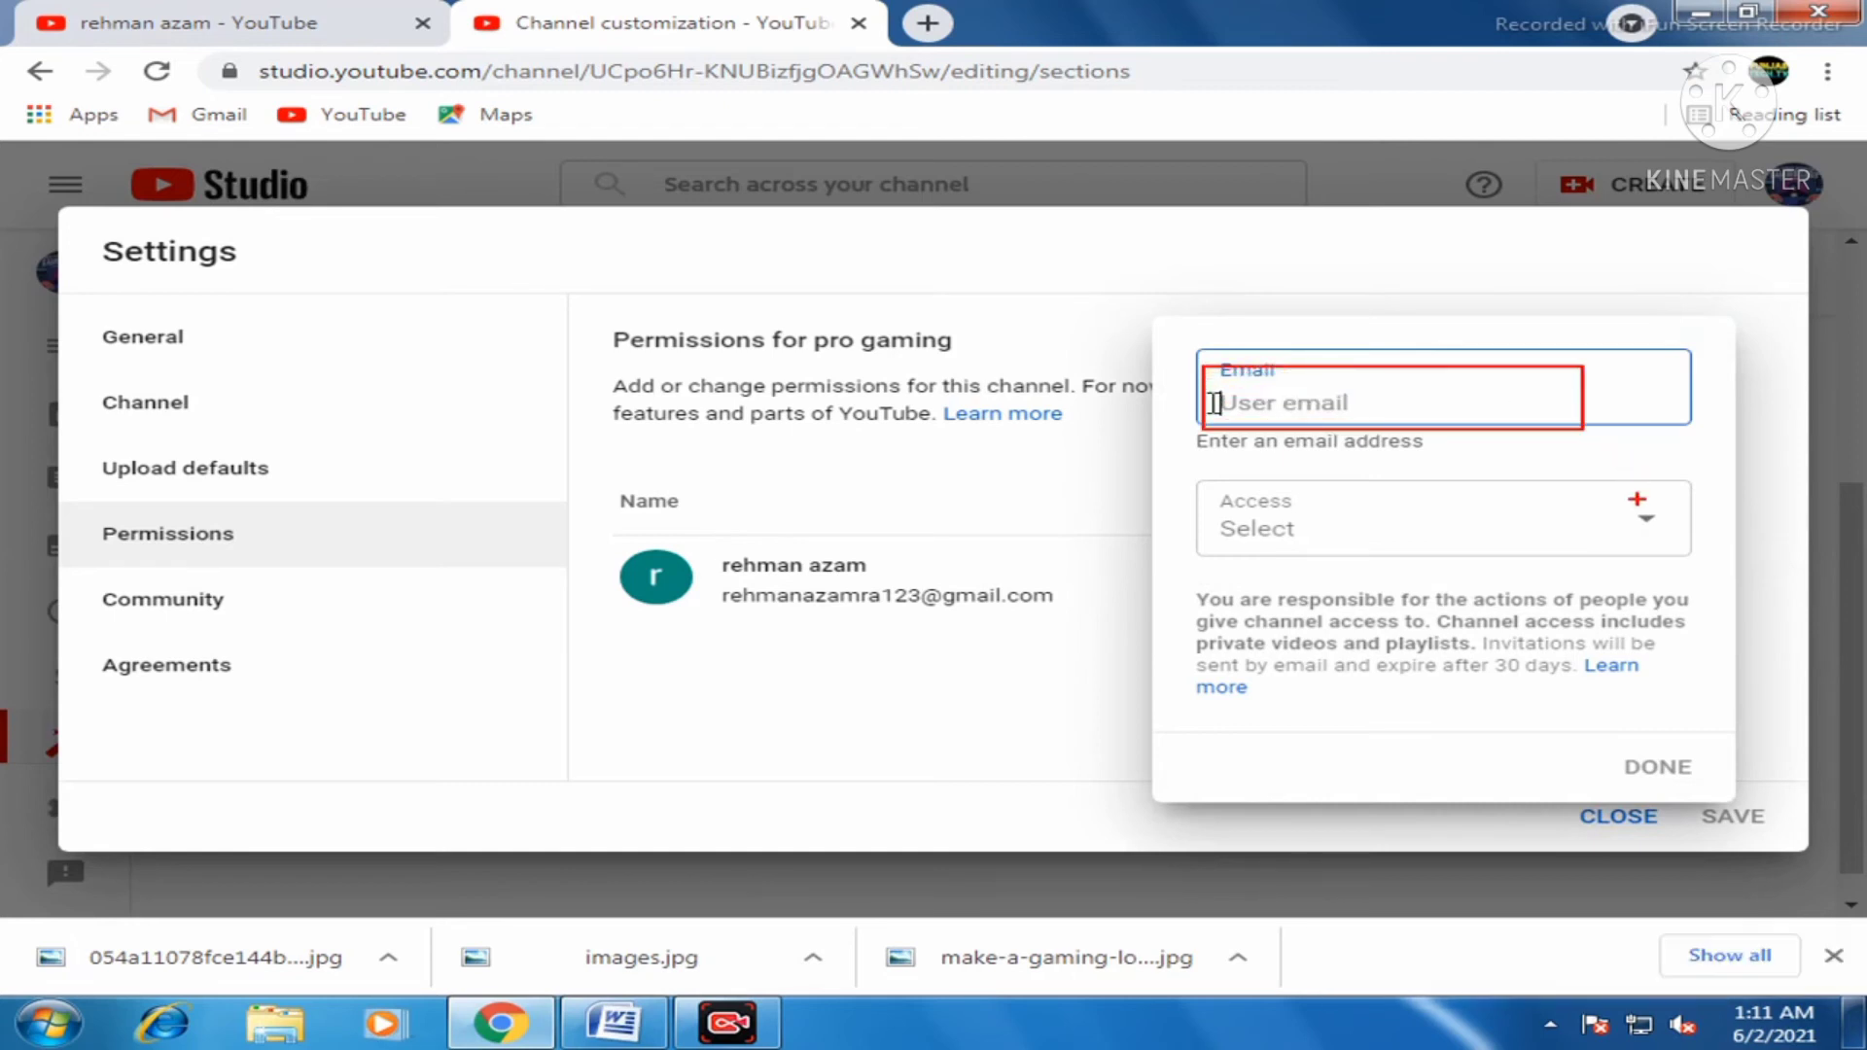
{"action": "left_click", "coordinate": [1619, 527]}
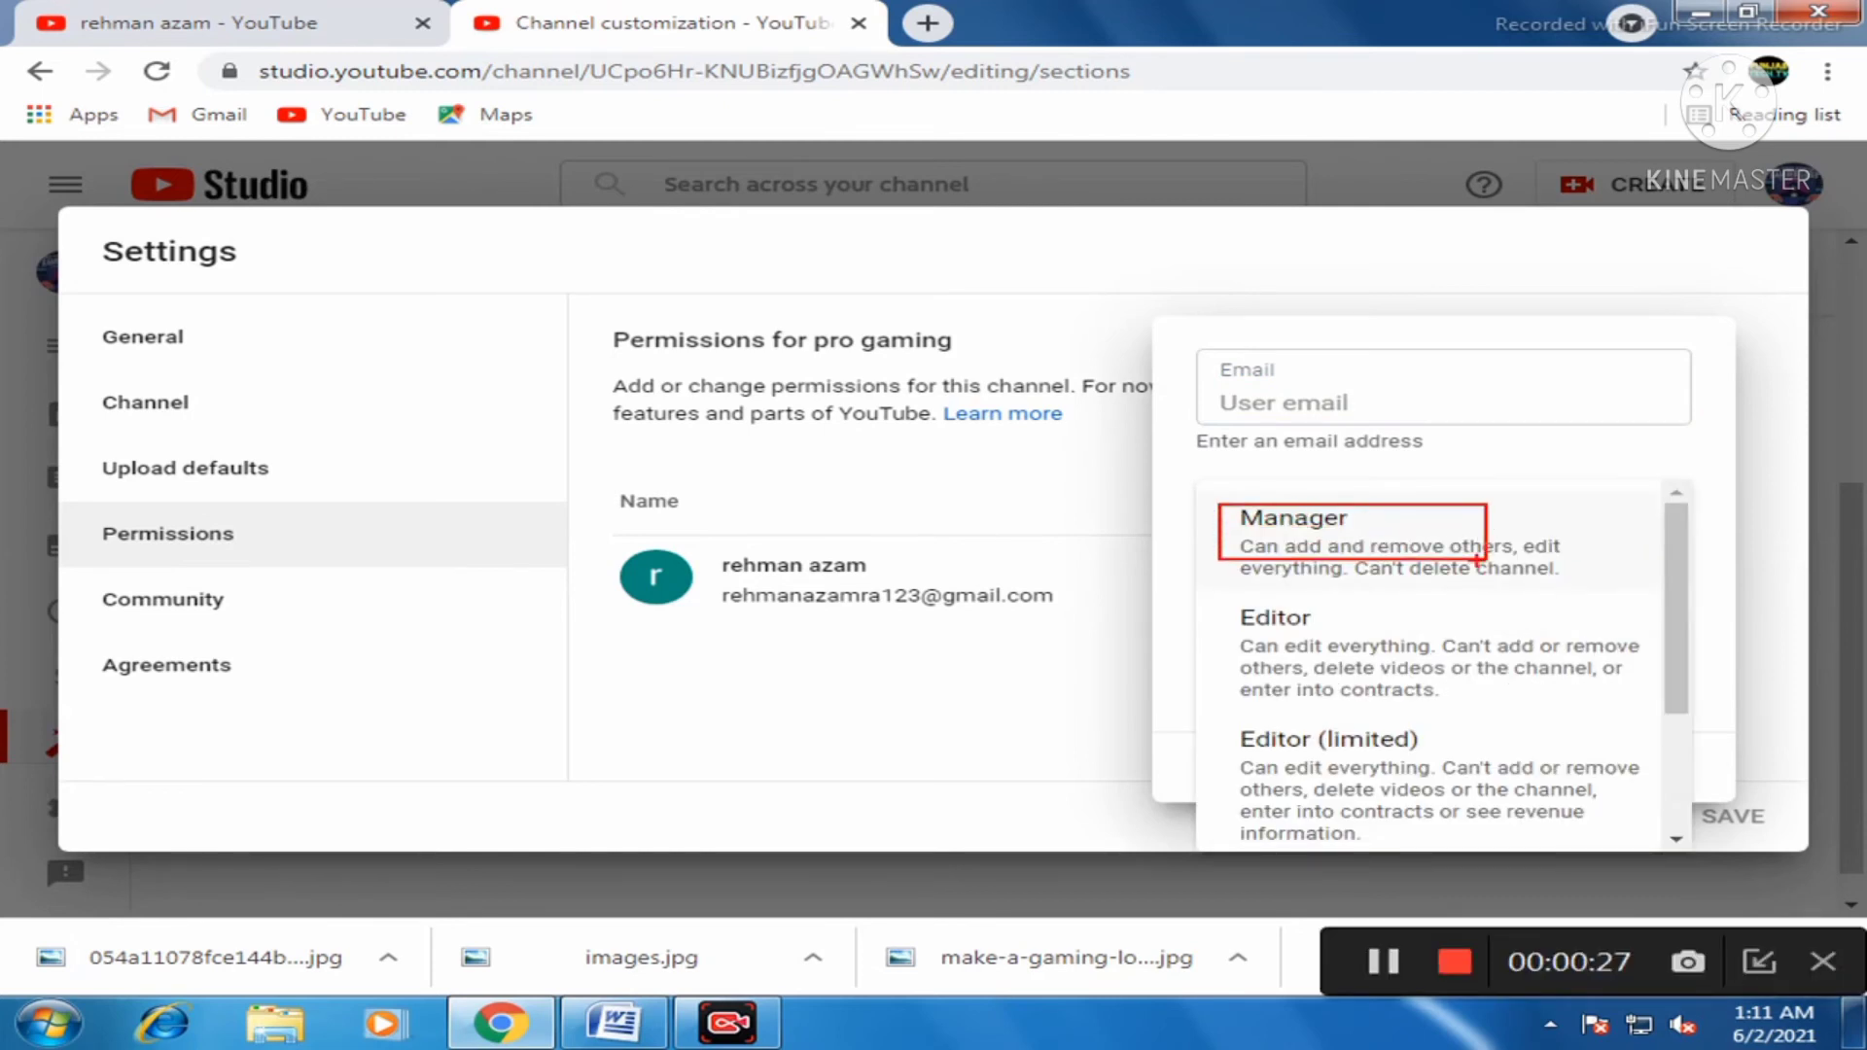
{"action": "left_click_drag", "start_coordinate": [1231, 592], "coordinate": [1563, 671]}
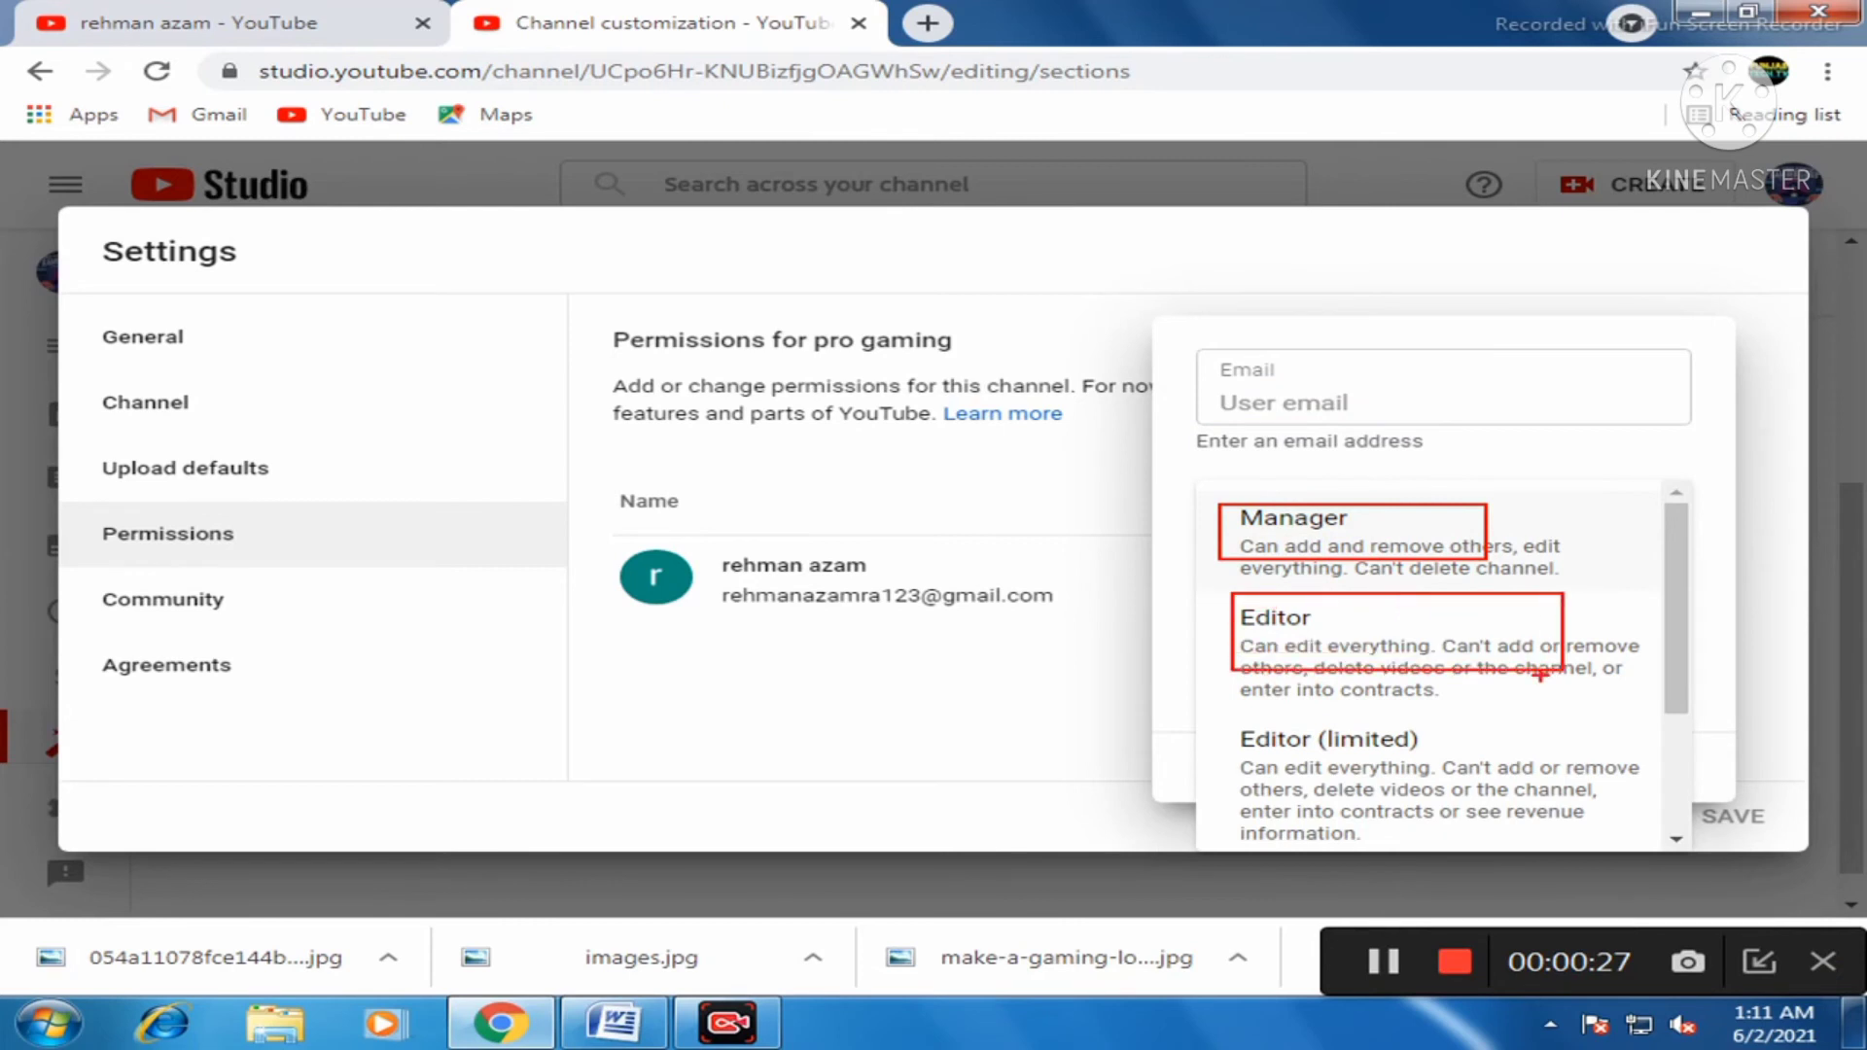
{"action": "mouse_move", "coordinate": [1222, 715]}
{"action": "left_mouse_down"}
{"action": "mouse_move", "coordinate": [1356, 770]}
{"action": "mouse_move", "coordinate": [1558, 812]}
{"action": "left_mouse_up"}
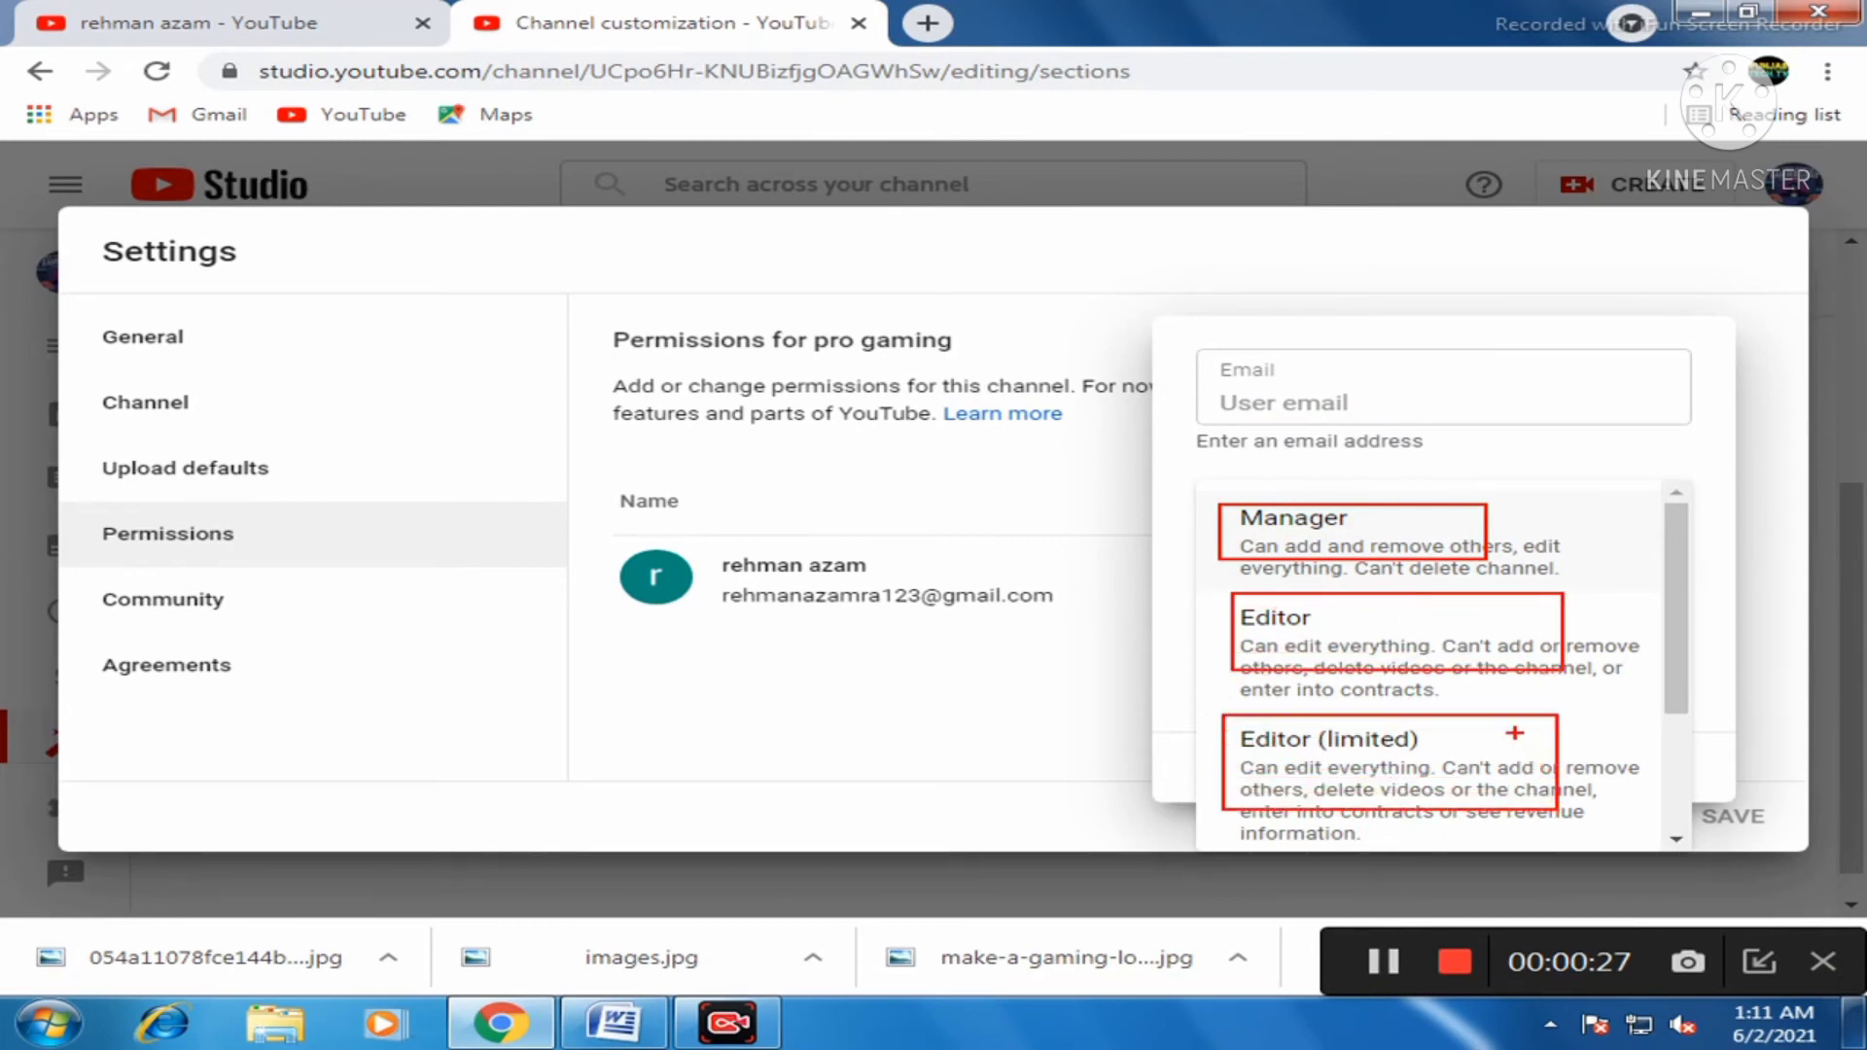
{"action": "key", "text": "Escape"}
{"action": "left_click_drag", "start_coordinate": [1671, 600], "coordinate": [1693, 755]}
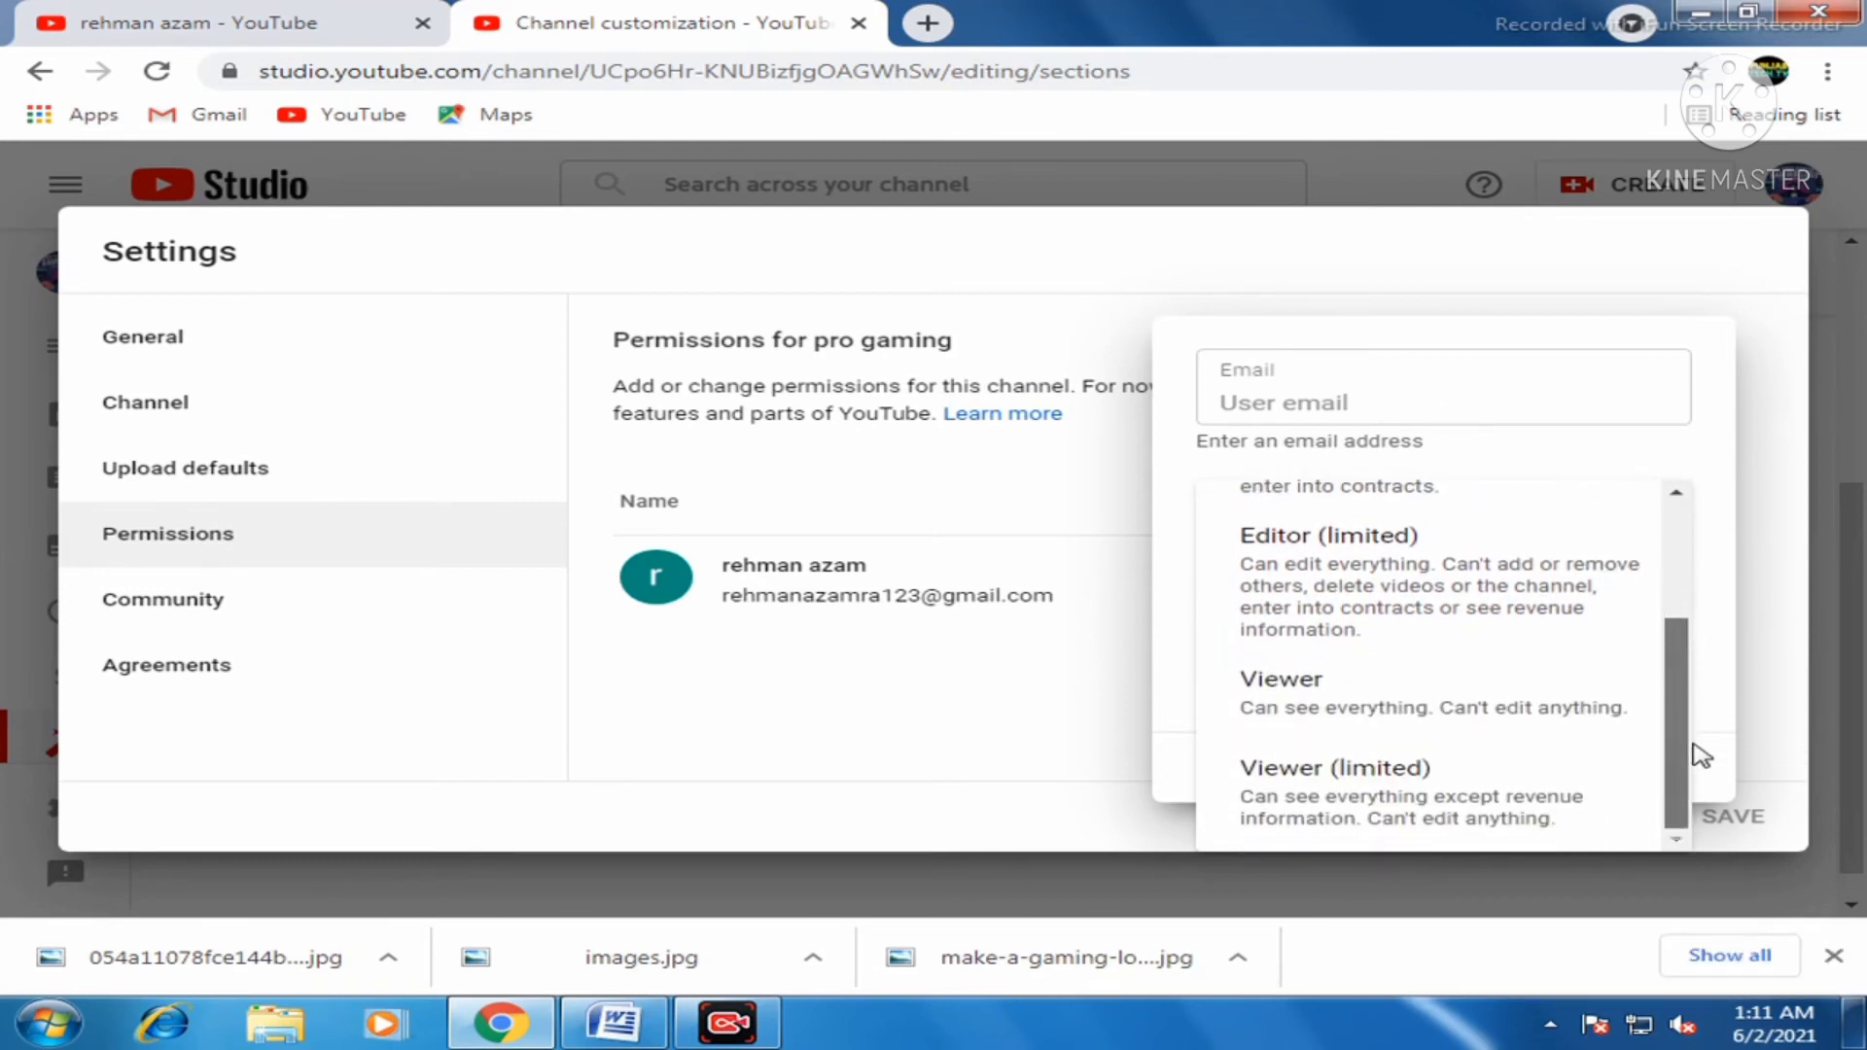
{"action": "left_click", "coordinate": [656, 679]}
{"action": "left_click", "coordinate": [990, 713]}
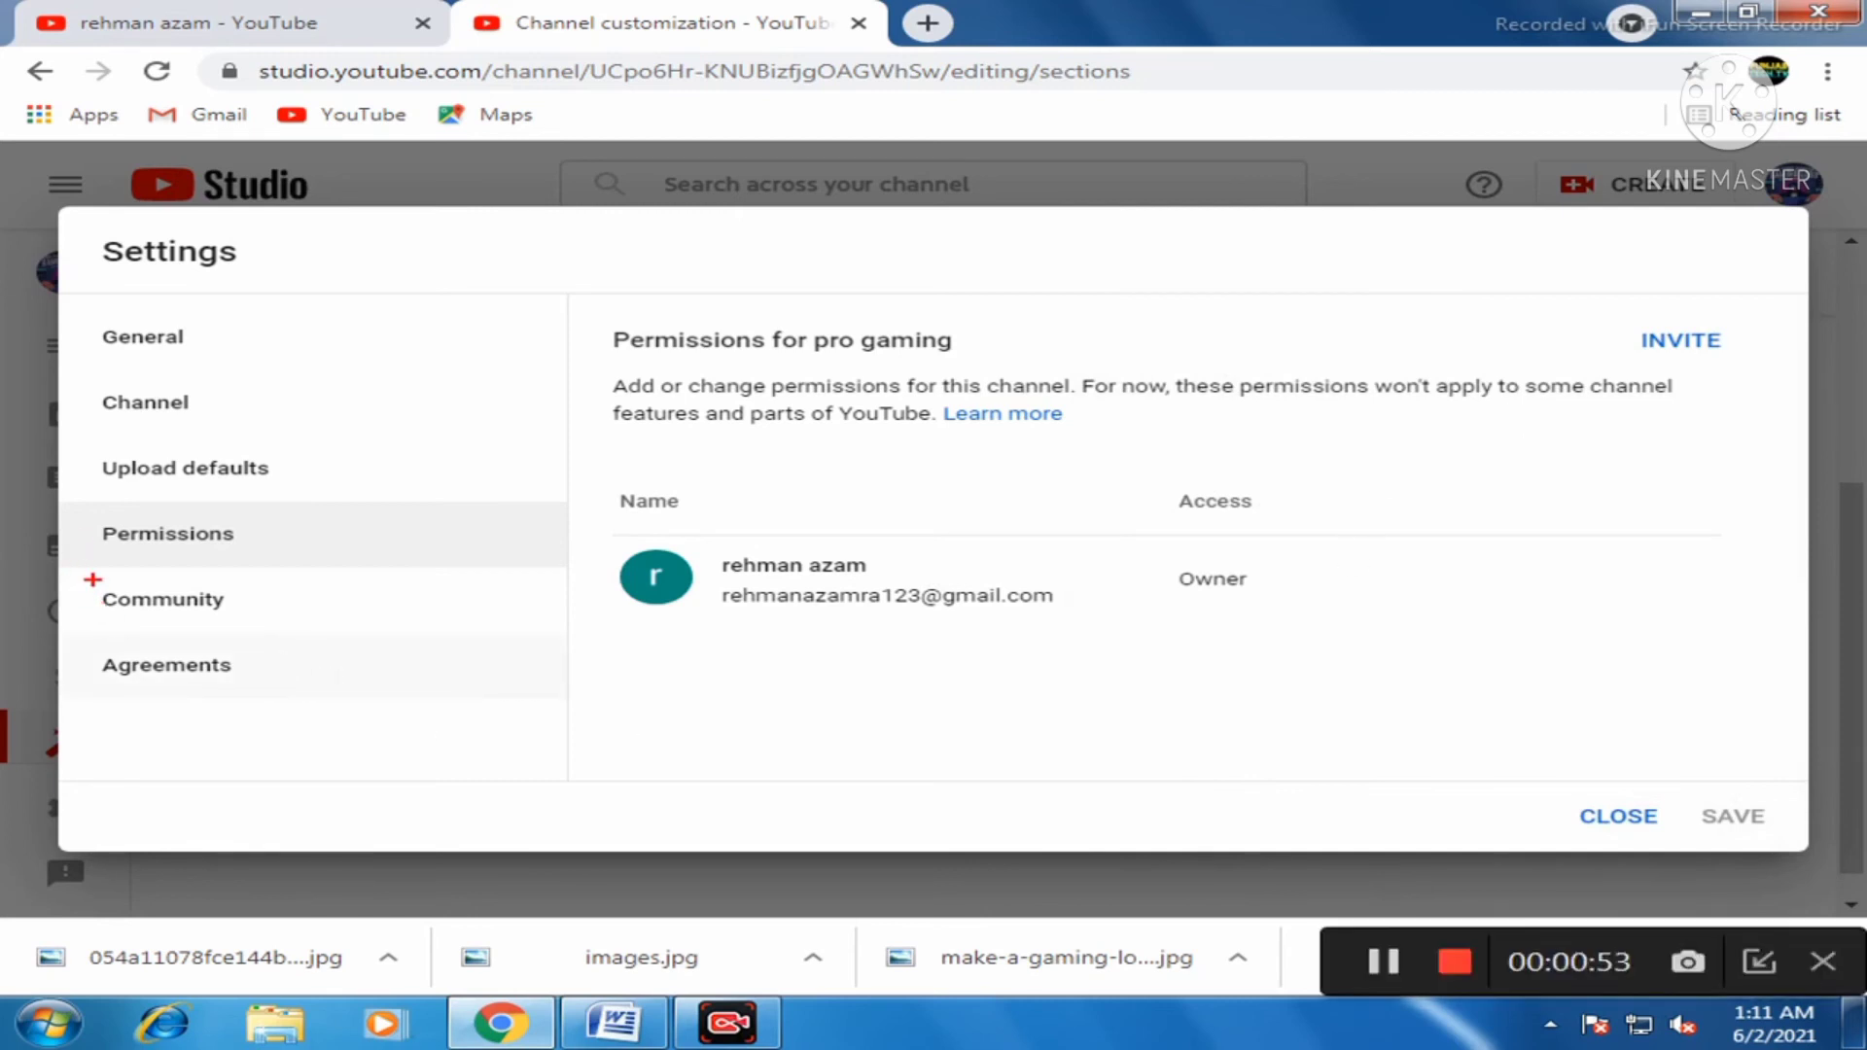
{"action": "mouse_move", "coordinate": [97, 576]}
{"action": "left_mouse_down"}
{"action": "mouse_move", "coordinate": [219, 625]}
{"action": "mouse_move", "coordinate": [333, 630]}
{"action": "left_mouse_up"}
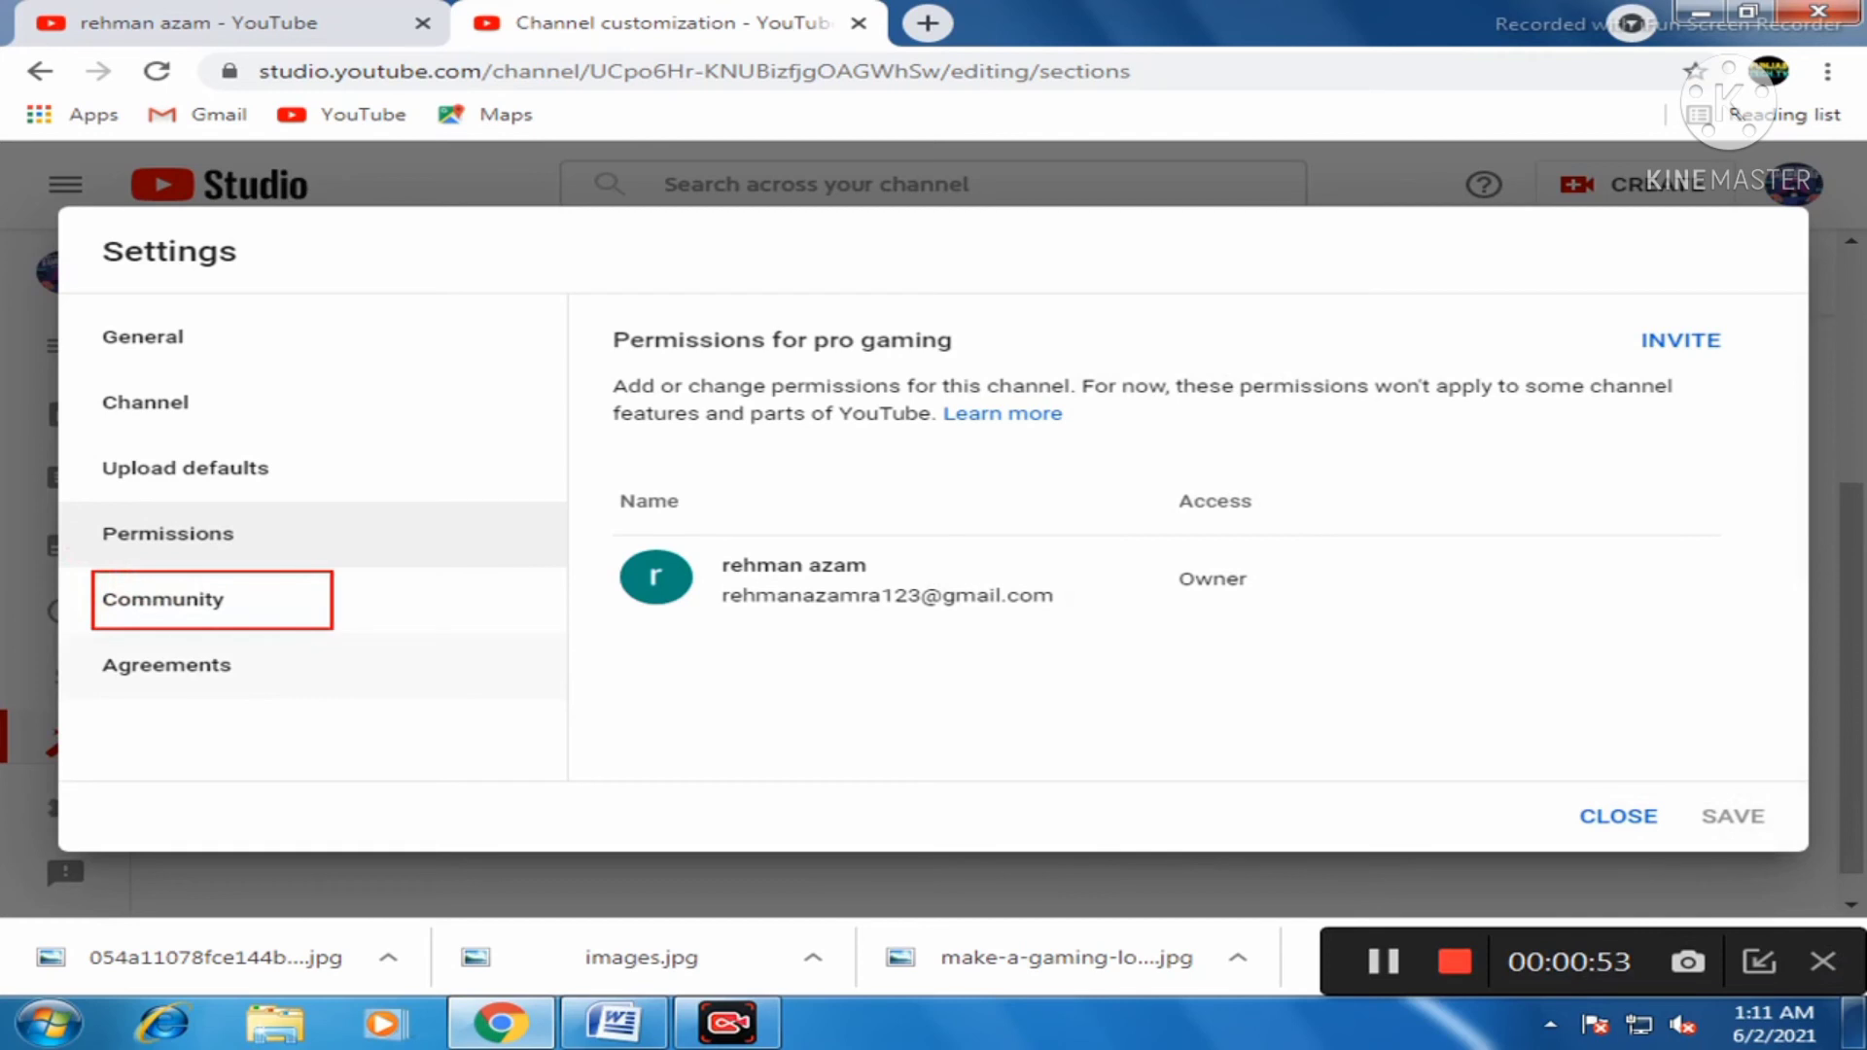
{"action": "key", "text": "Escape"}
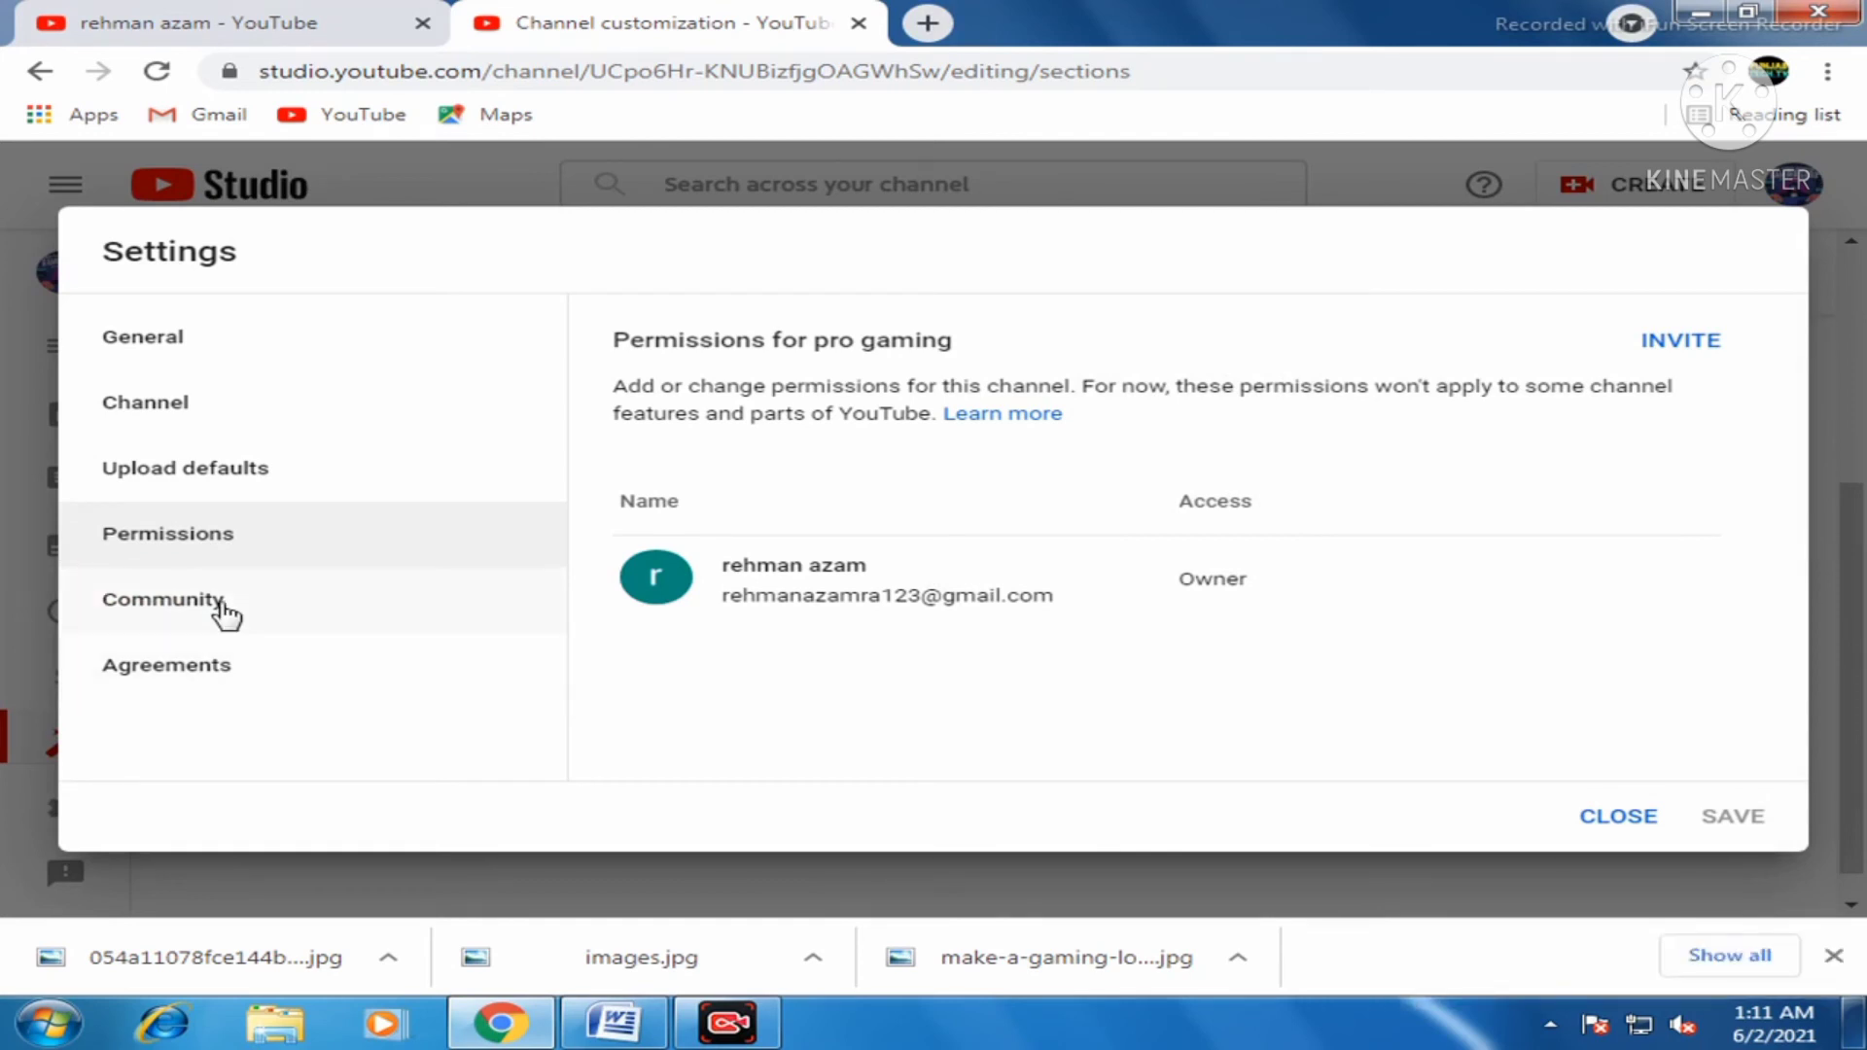
Step: Open Community settings and inspect the empty Moderators and Approved users fields
{"action": "left_click", "coordinate": [224, 611]}
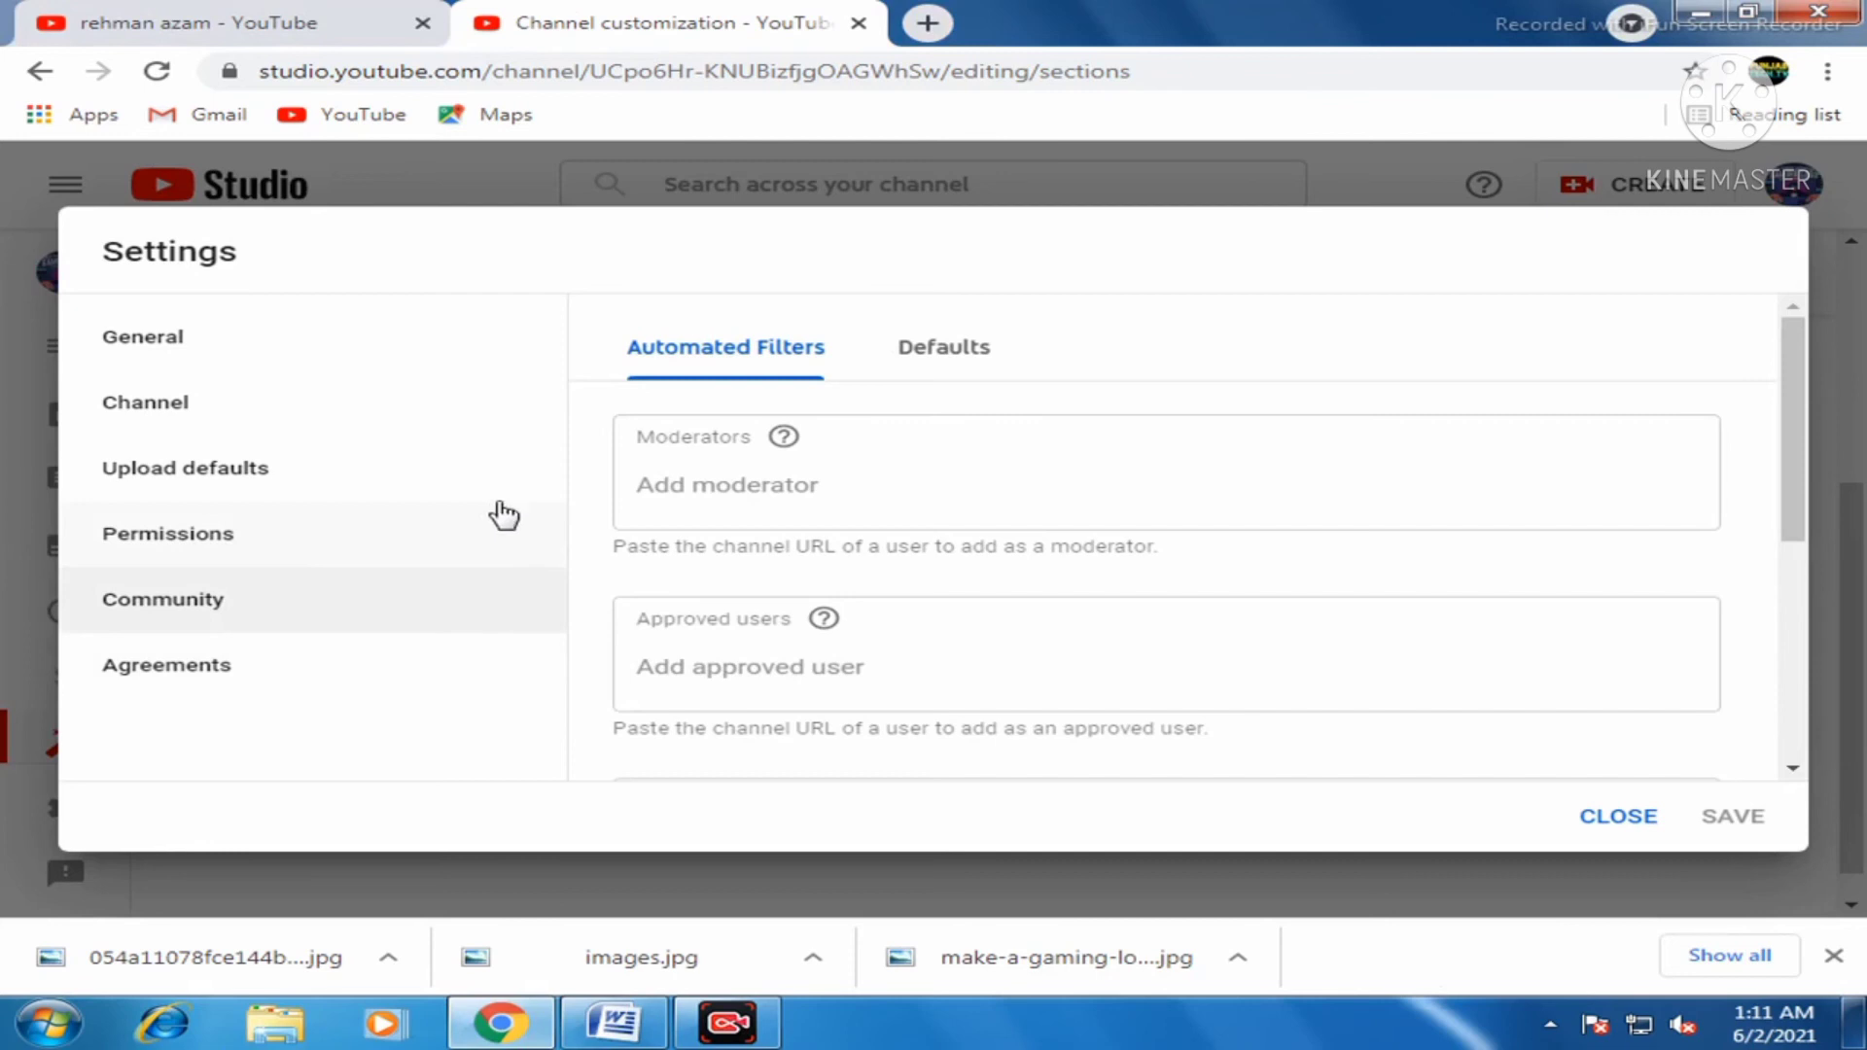
{"action": "key", "text": "ctrl+alt+d"}
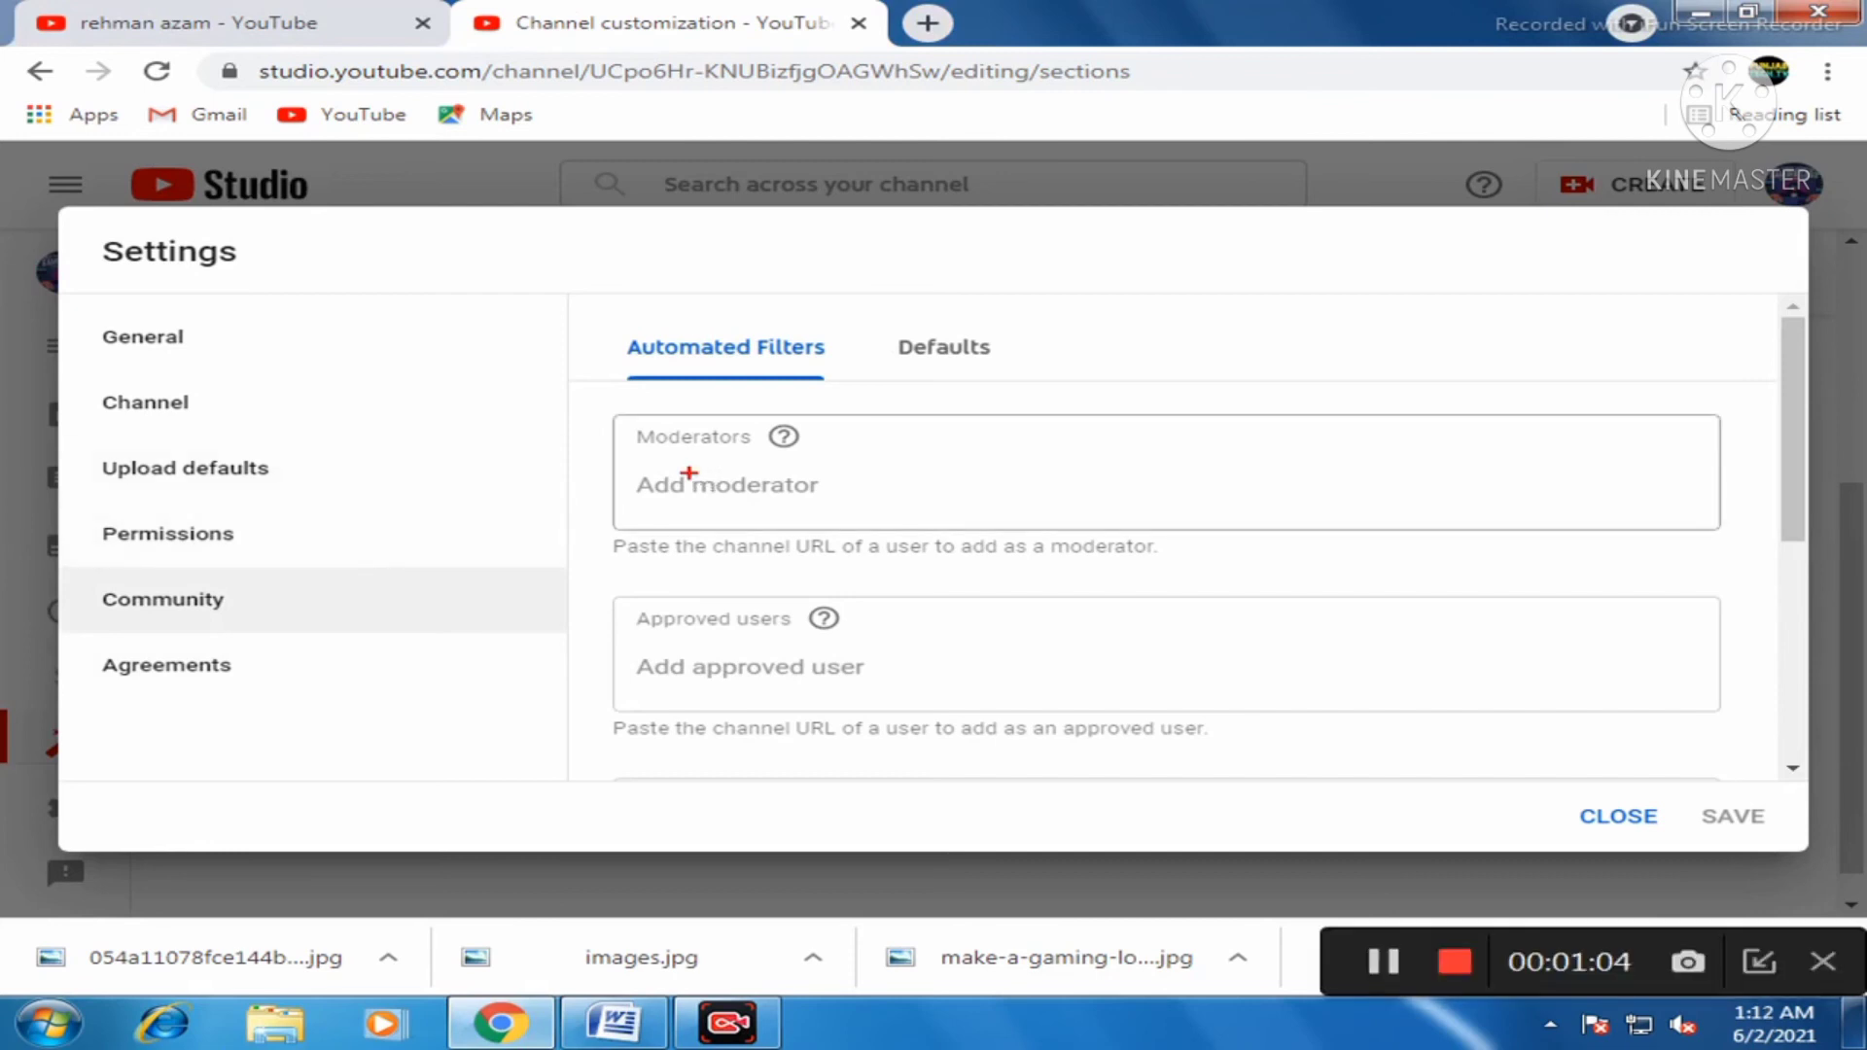
{"action": "mouse_move", "coordinate": [597, 401]}
{"action": "left_mouse_down"}
{"action": "mouse_move", "coordinate": [635, 456]}
{"action": "mouse_move", "coordinate": [823, 534]}
{"action": "mouse_move", "coordinate": [1704, 568]}
{"action": "left_mouse_up"}
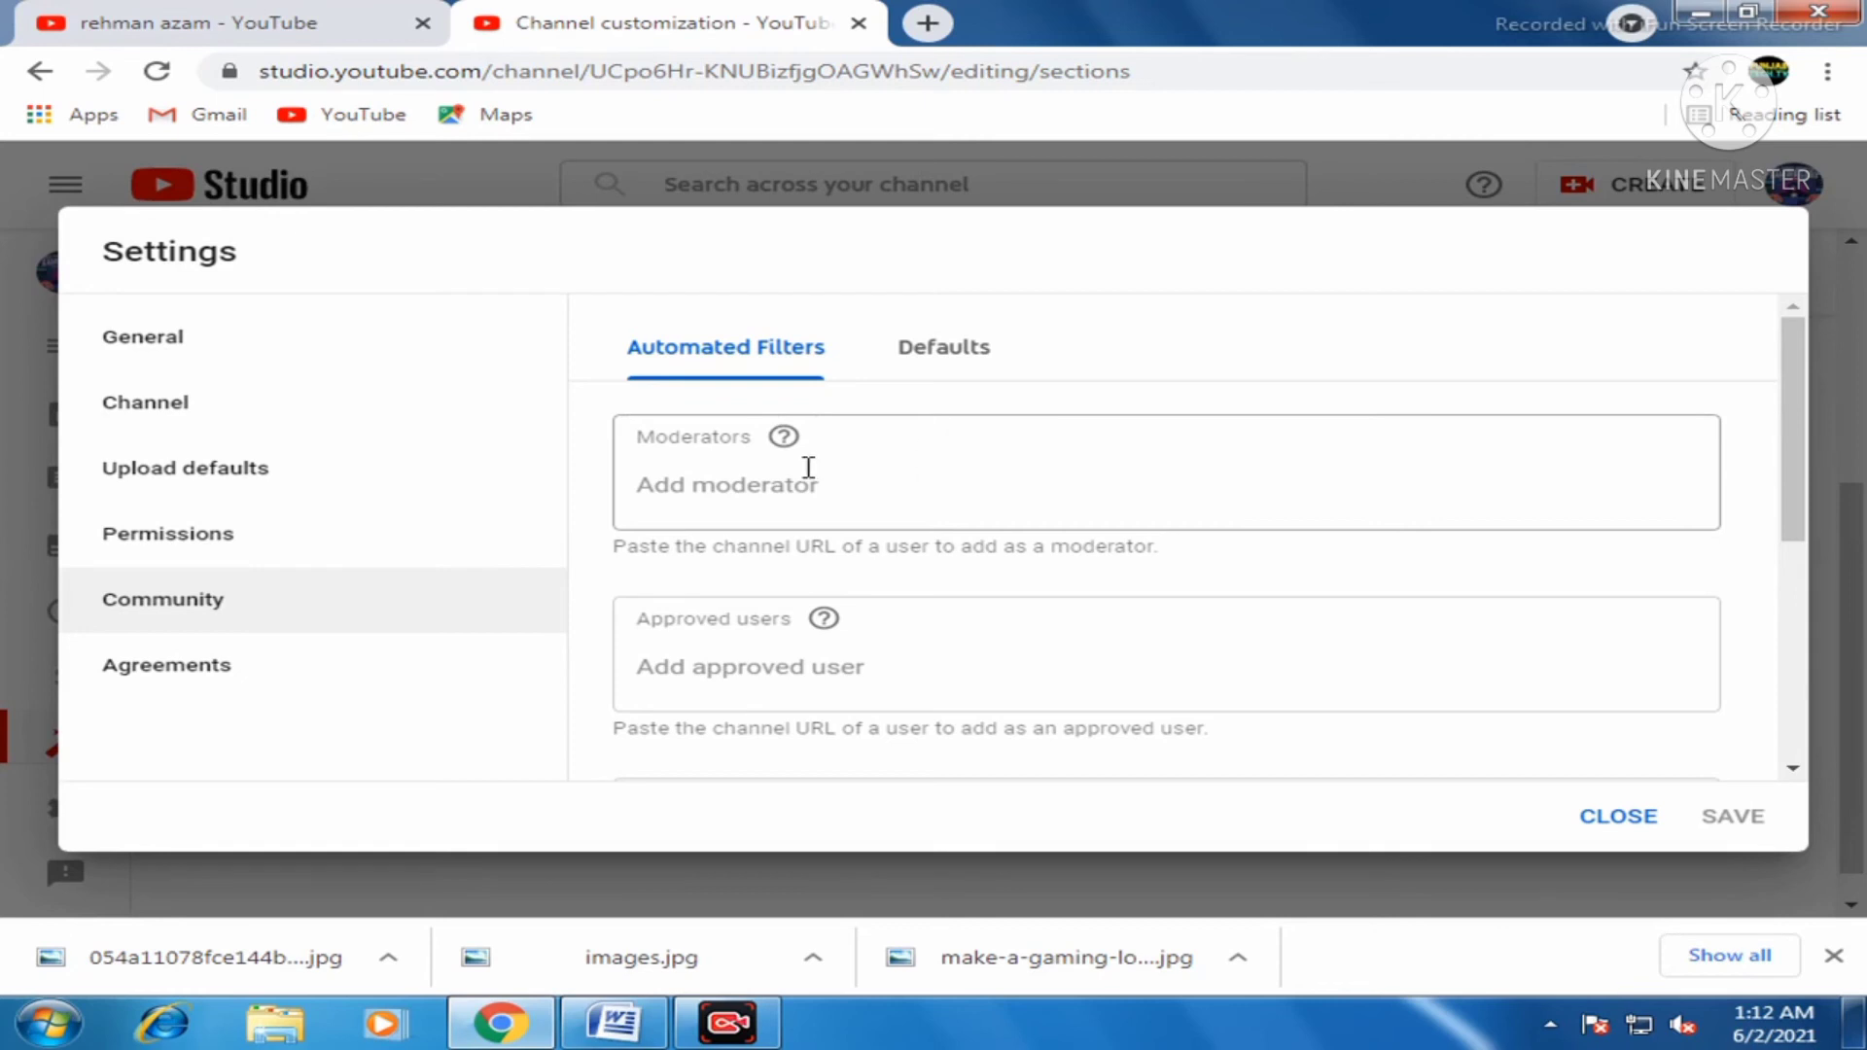
{"action": "left_click", "coordinate": [650, 483]}
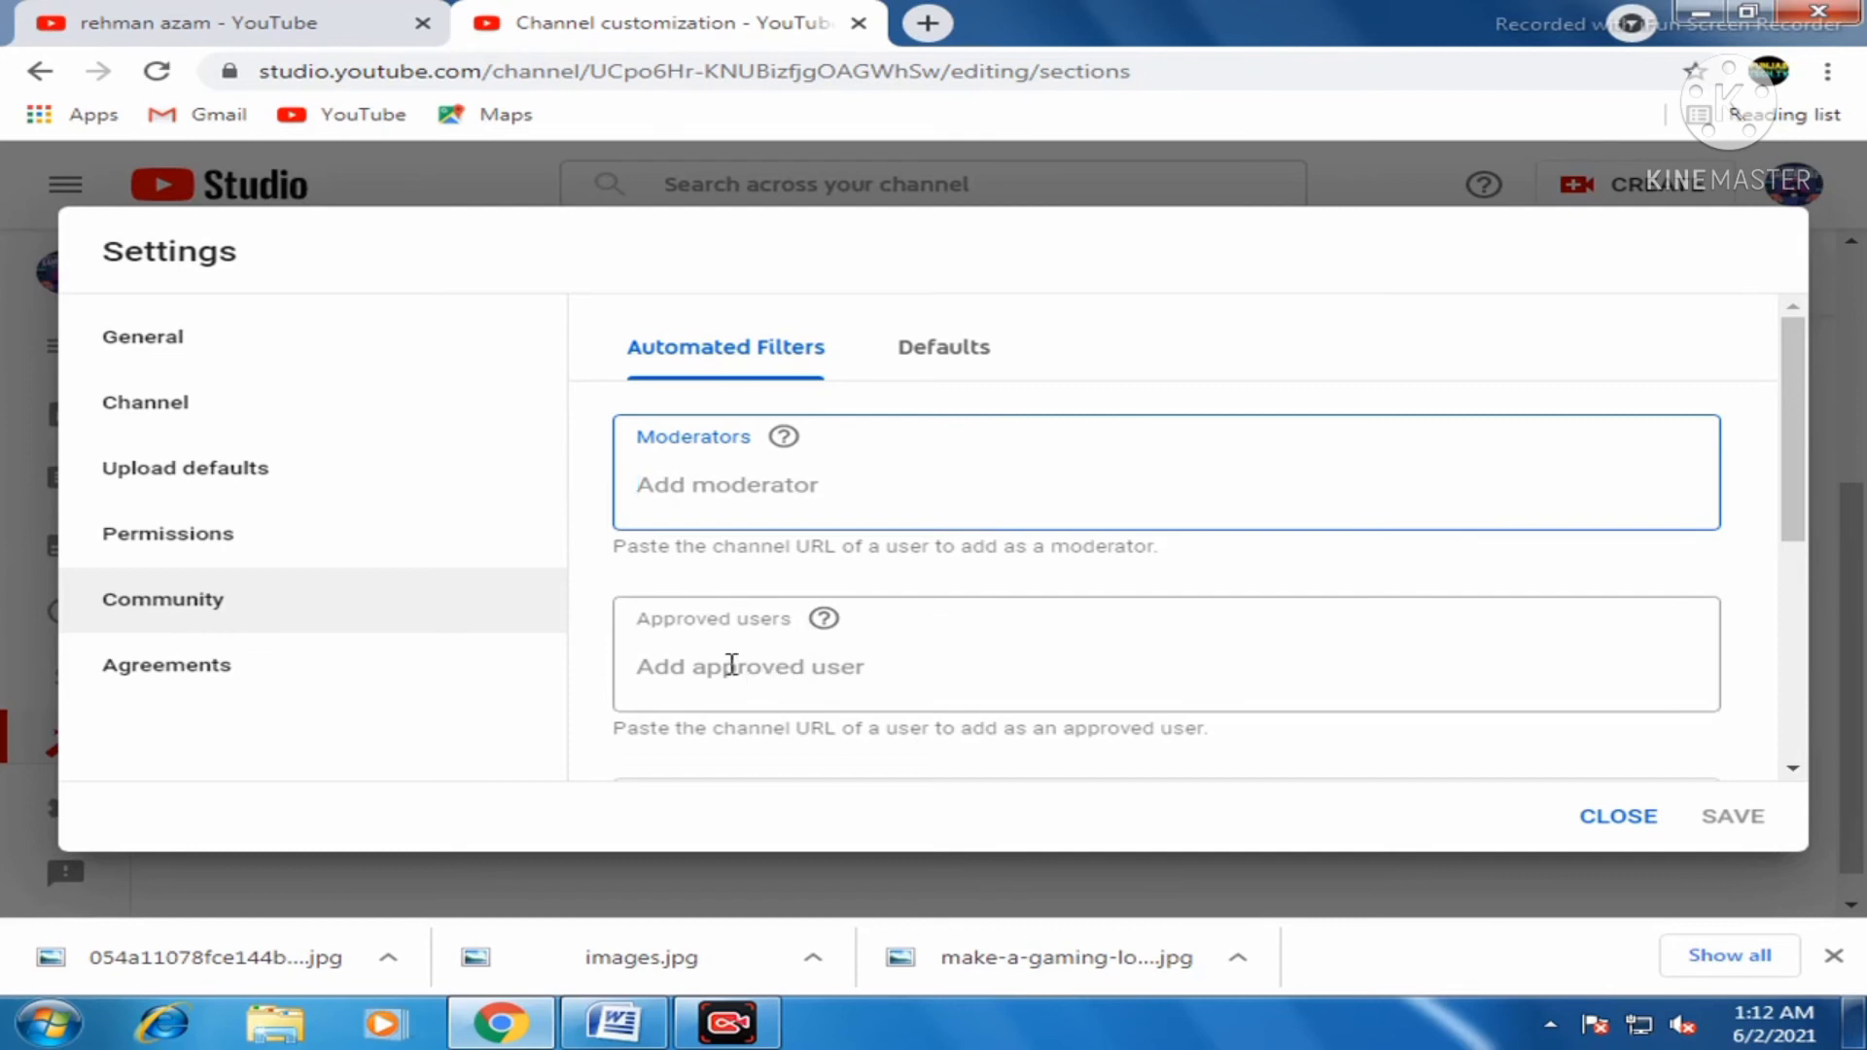
{"action": "left_click", "coordinate": [667, 664]}
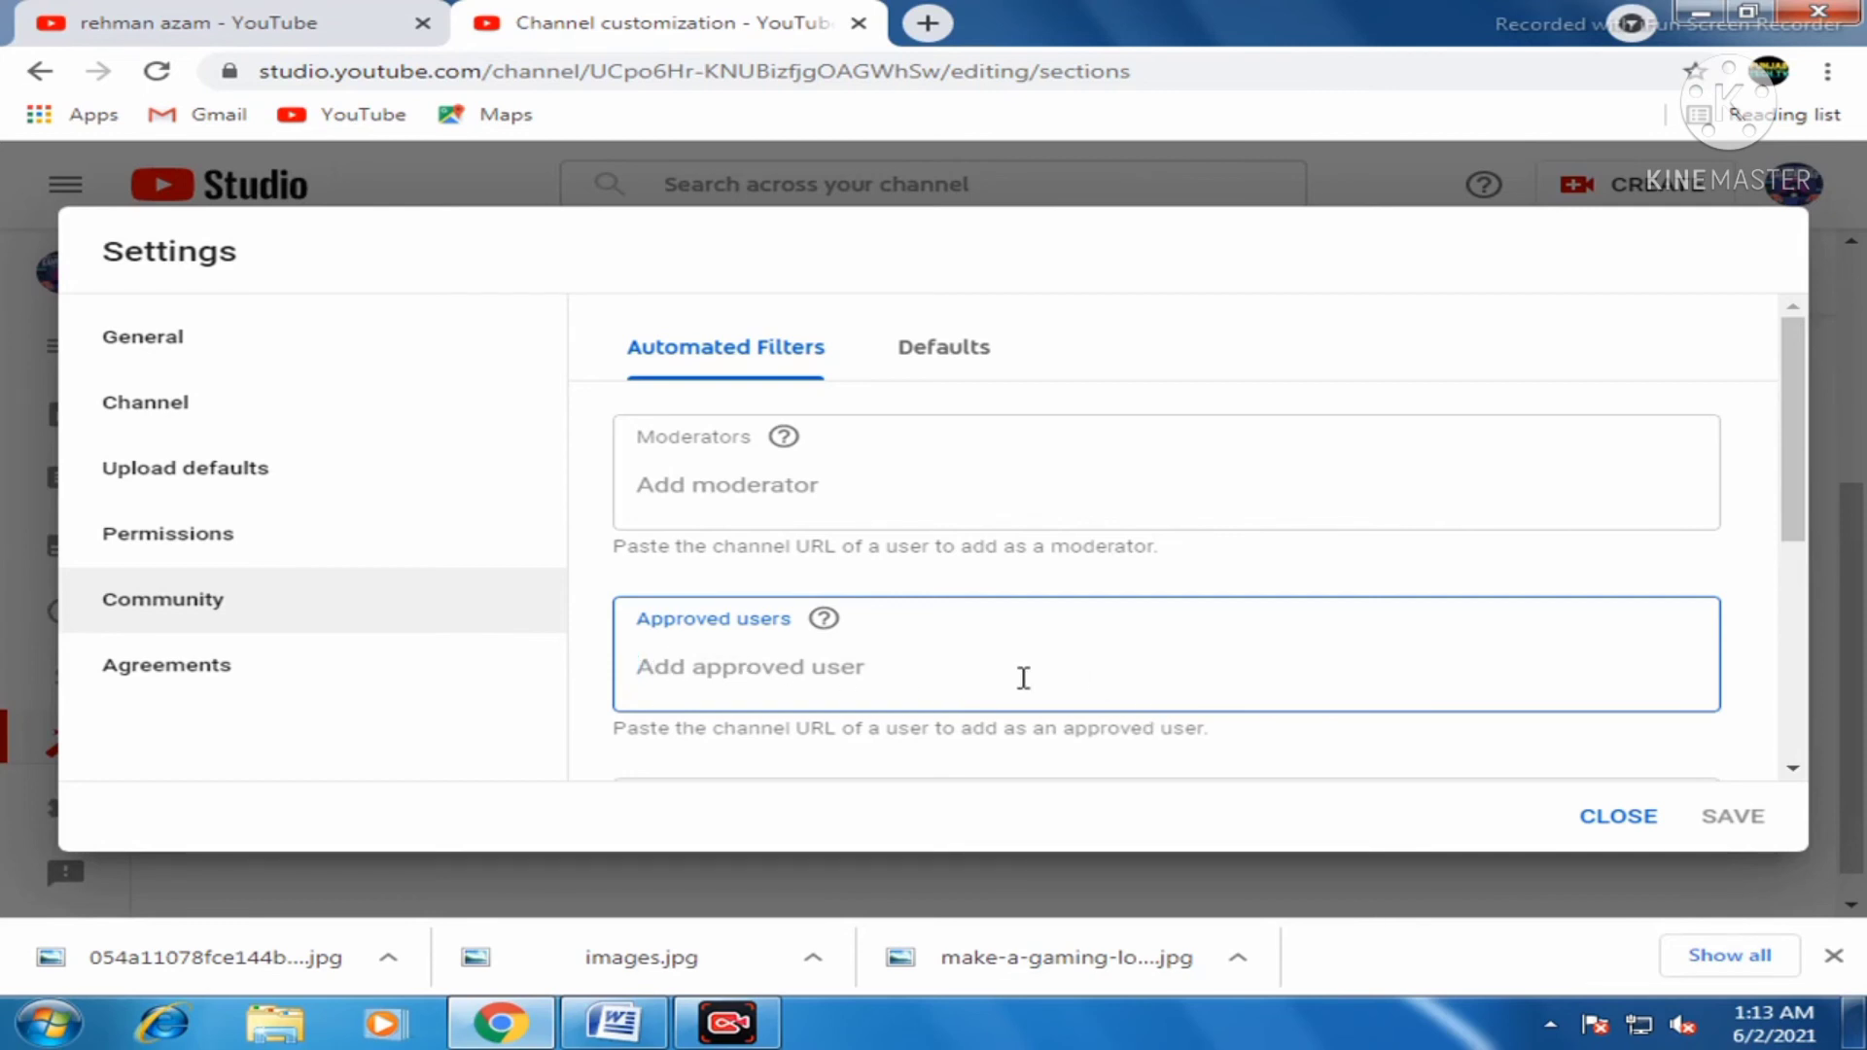
Step: Check the empty Hidden users field and scroll down to Blocked words
{"action": "scroll", "coordinate": [929, 685], "scroll_direction": "down", "scroll_amount": 1}
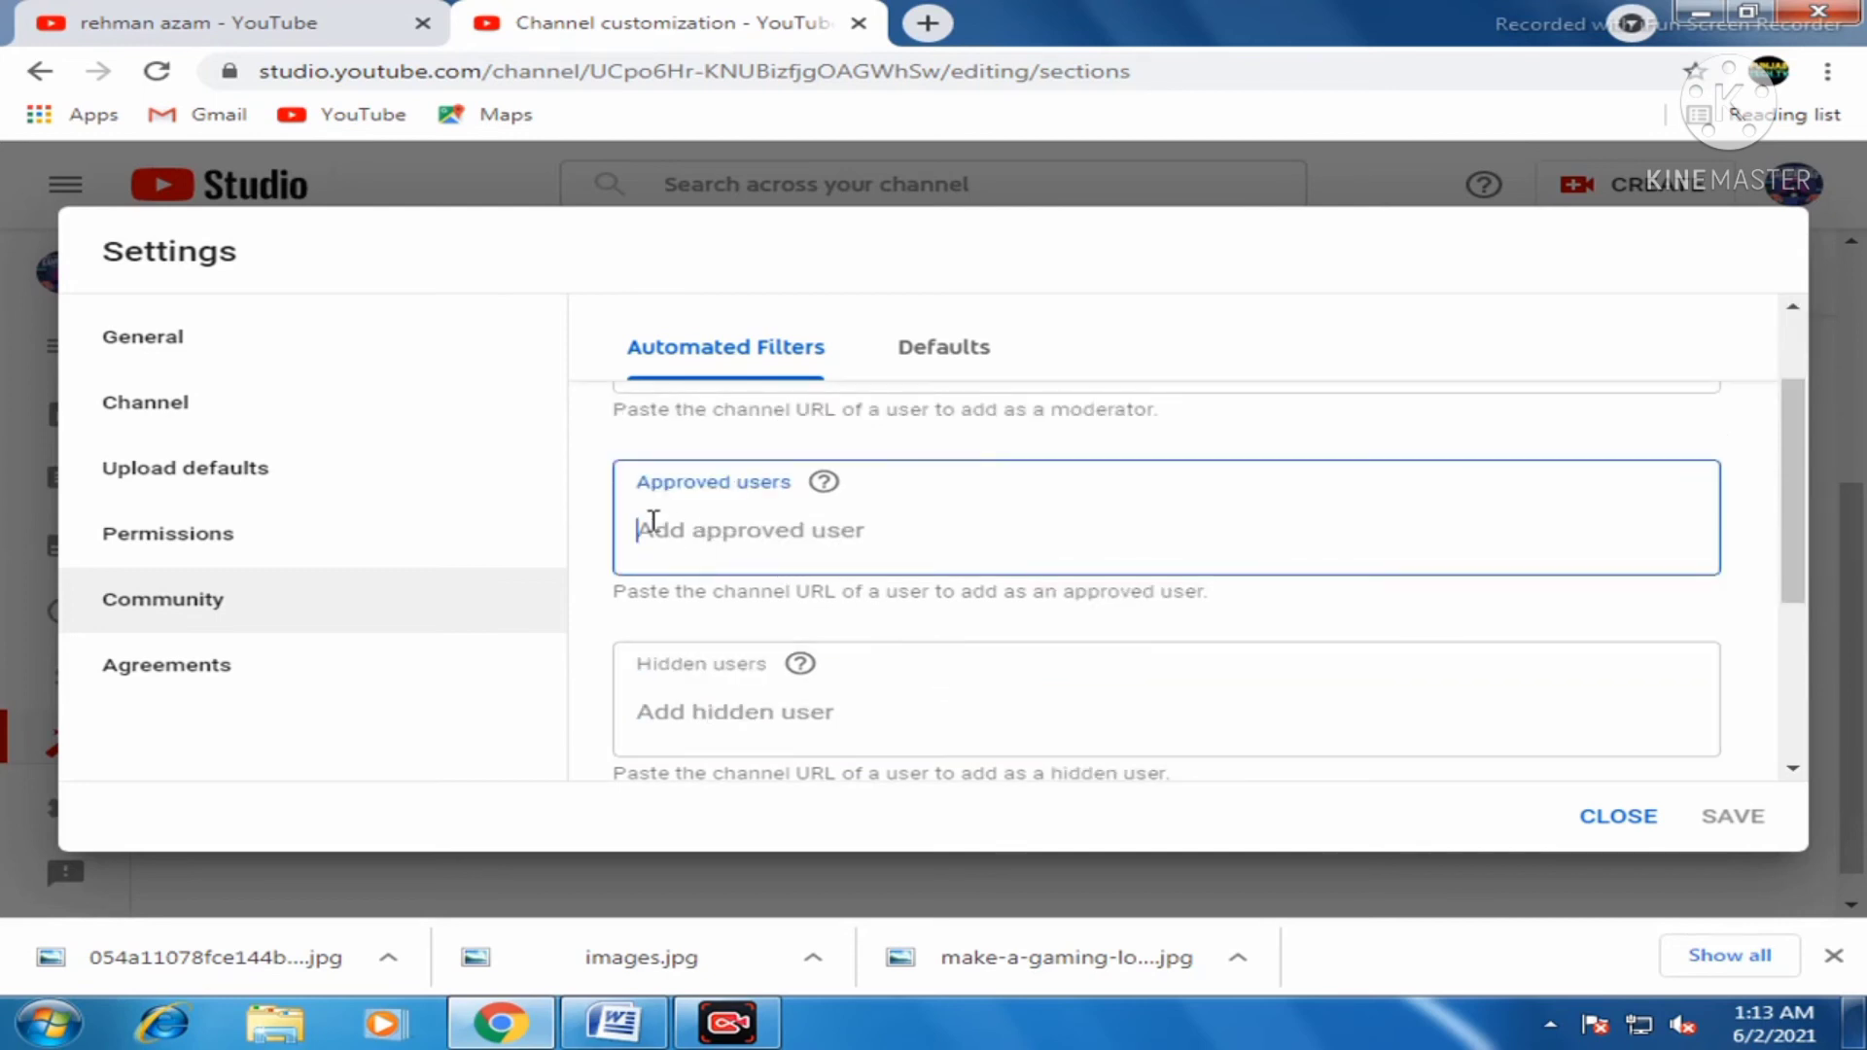
{"action": "scroll", "coordinate": [868, 642], "scroll_direction": "down", "scroll_amount": 1}
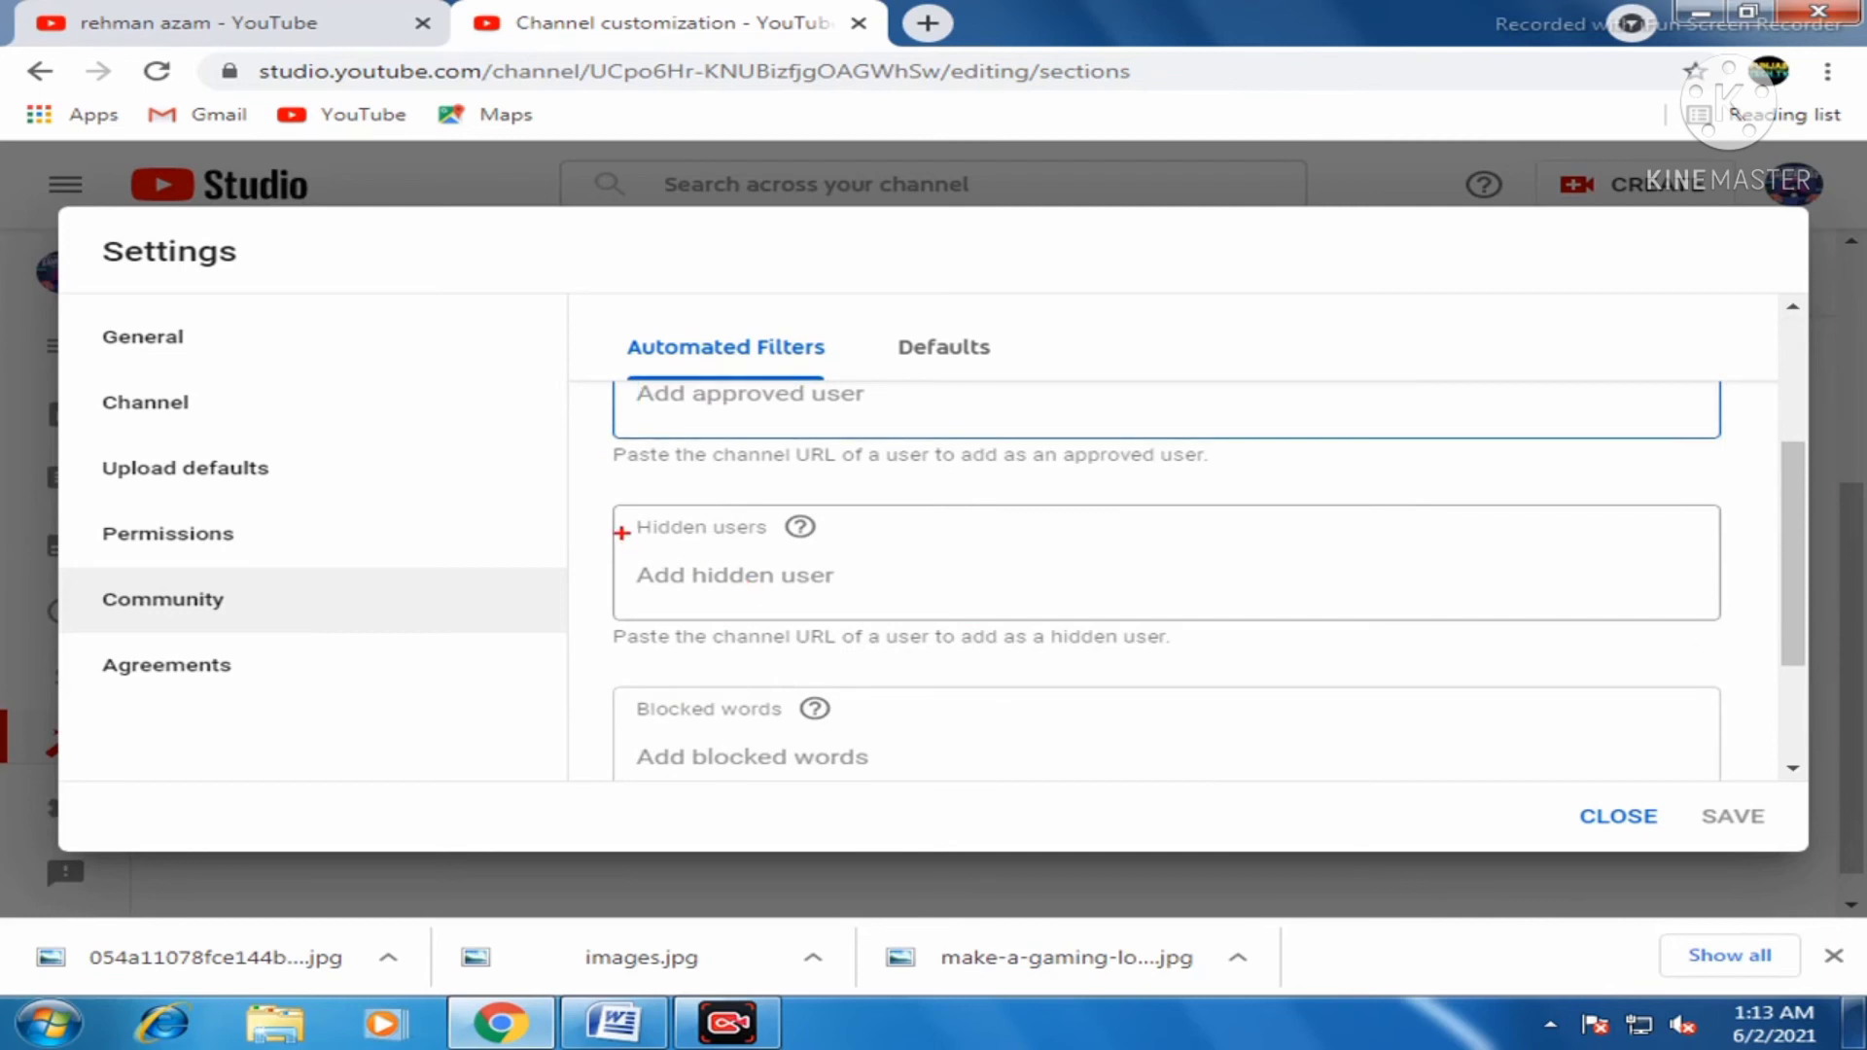
{"action": "mouse_move", "coordinate": [613, 517]}
{"action": "left_mouse_down"}
{"action": "mouse_move", "coordinate": [1015, 603]}
{"action": "mouse_move", "coordinate": [1328, 623]}
{"action": "left_mouse_up"}
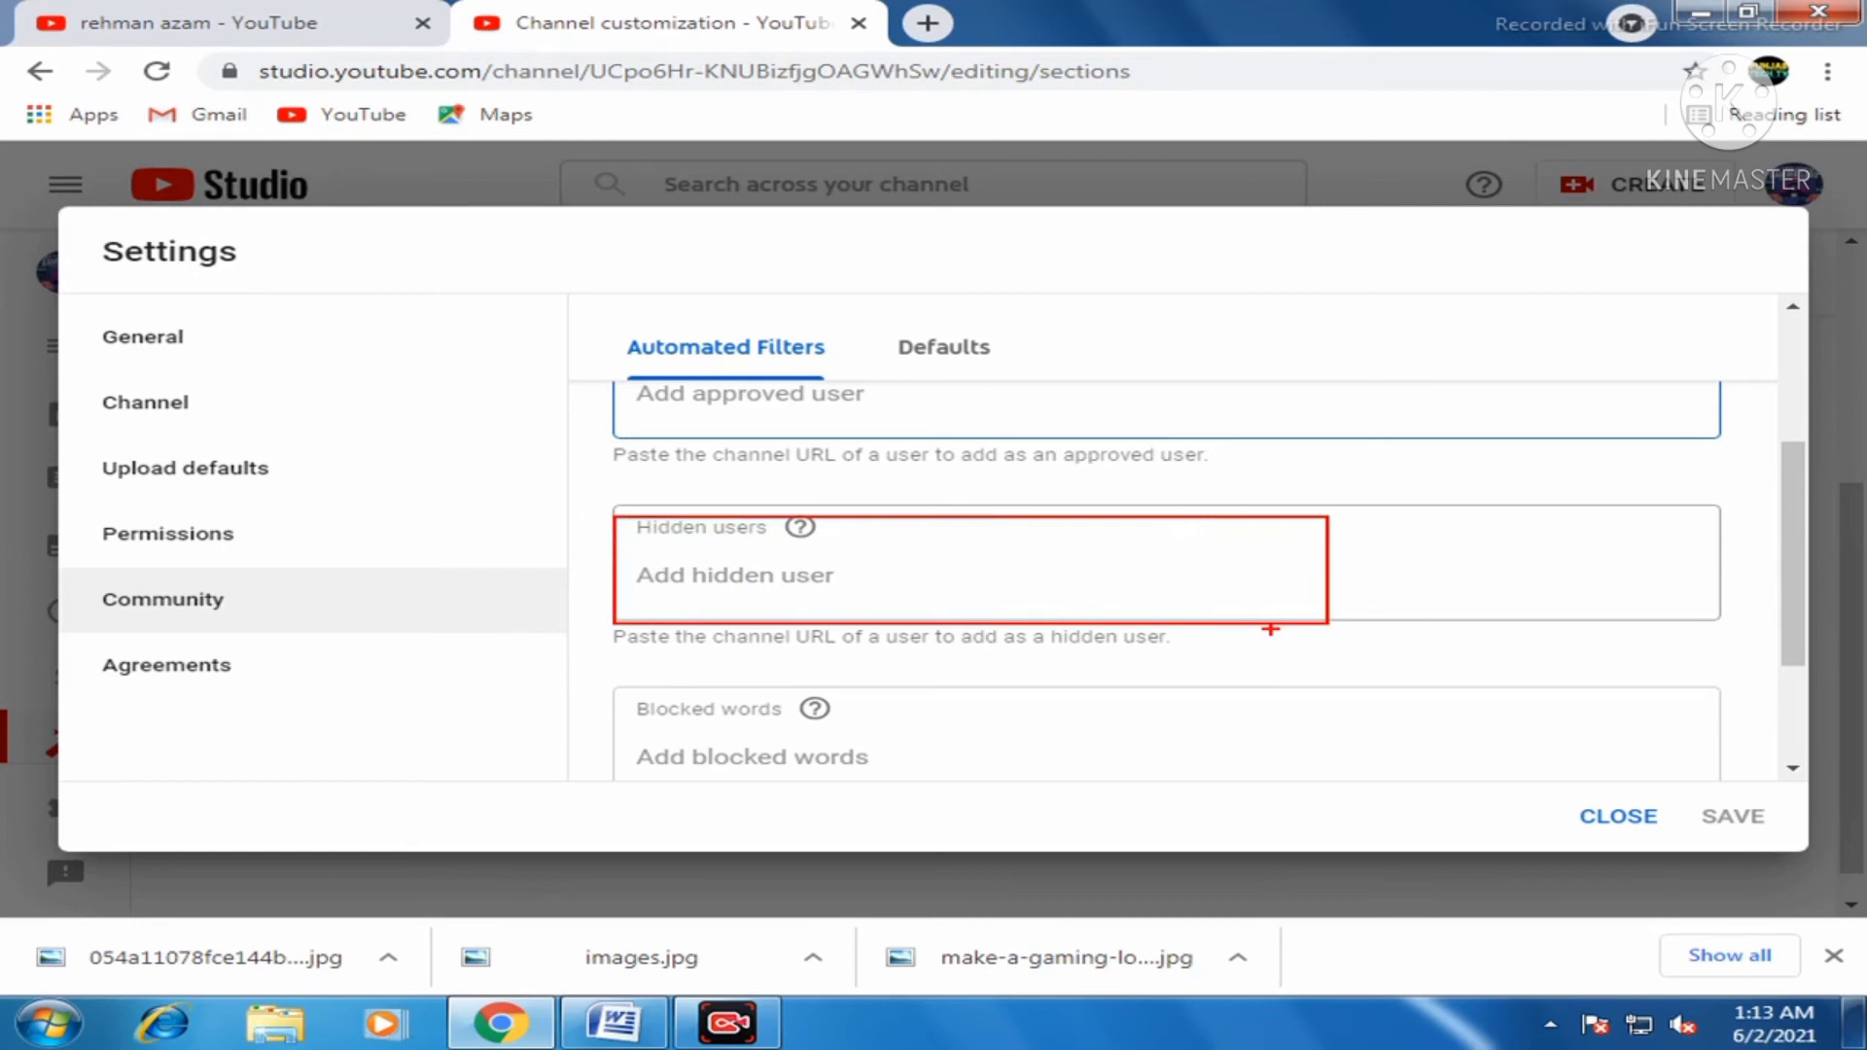
{"action": "left_click", "coordinate": [750, 588]}
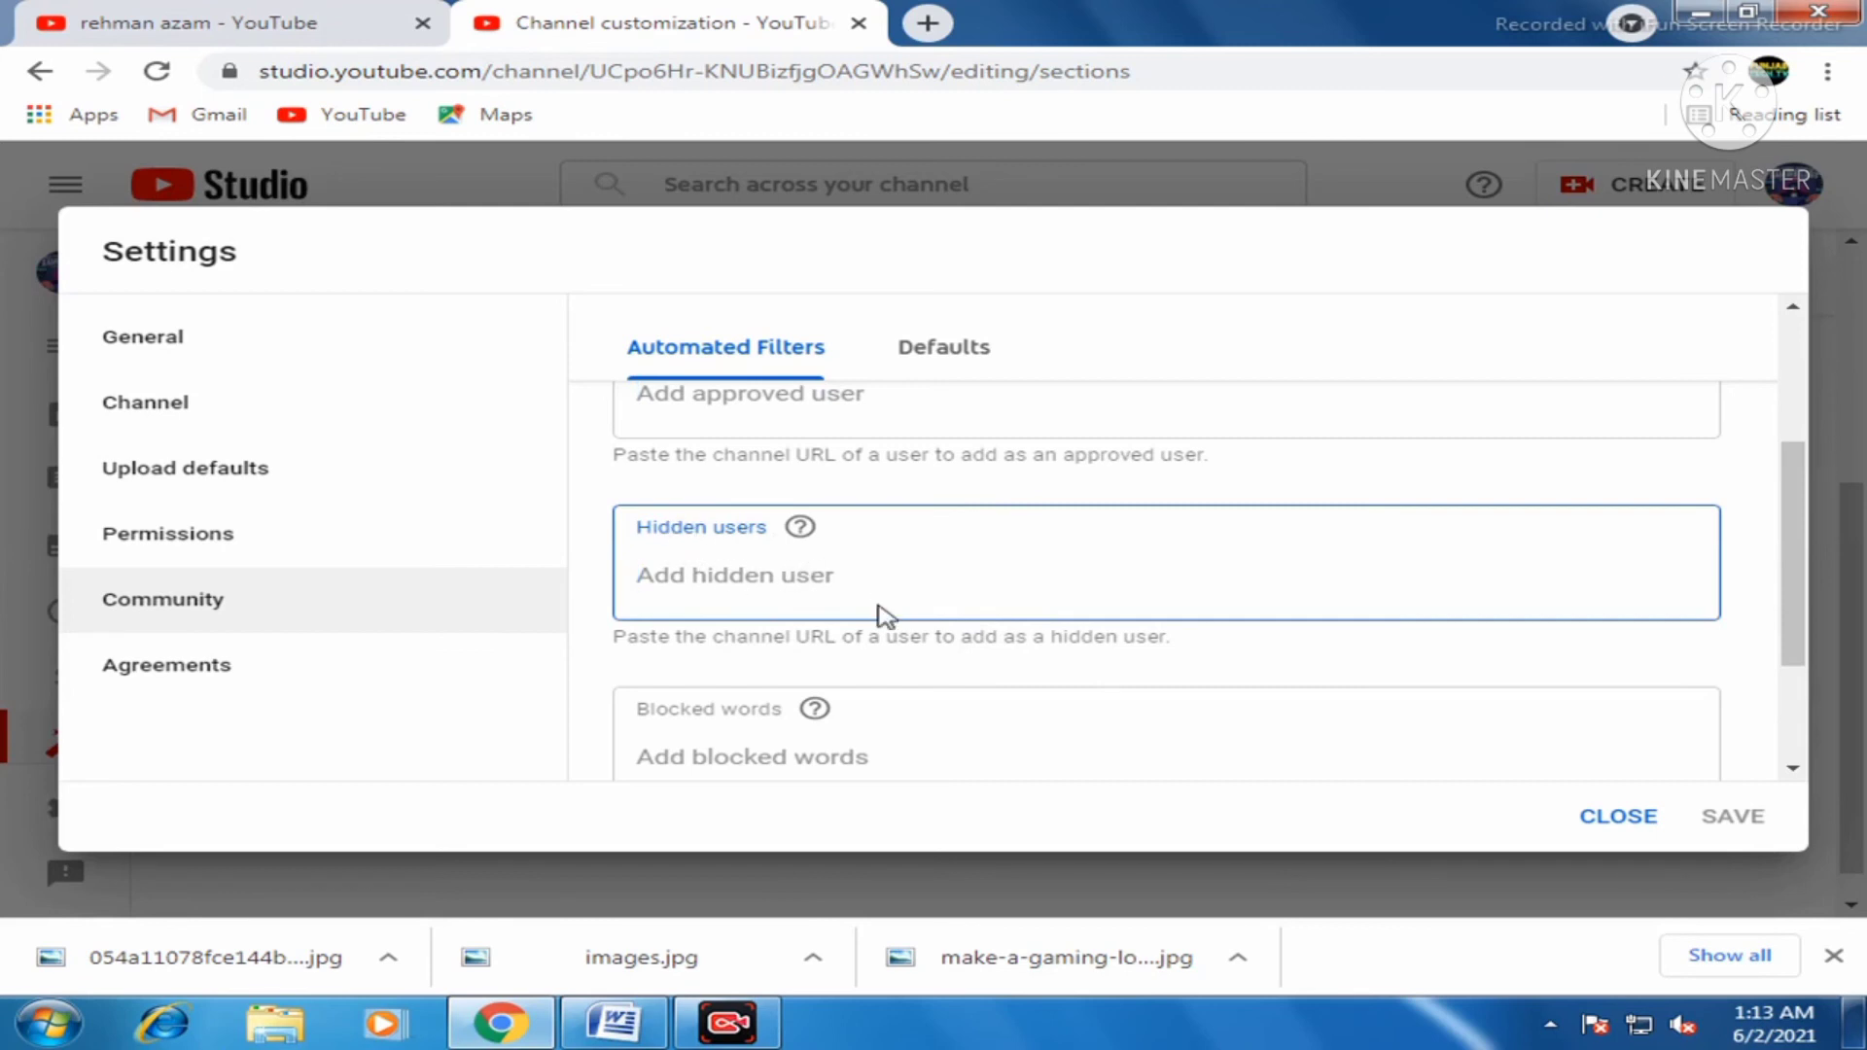
{"action": "scroll", "coordinate": [883, 634], "scroll_direction": "down", "scroll_amount": 2}
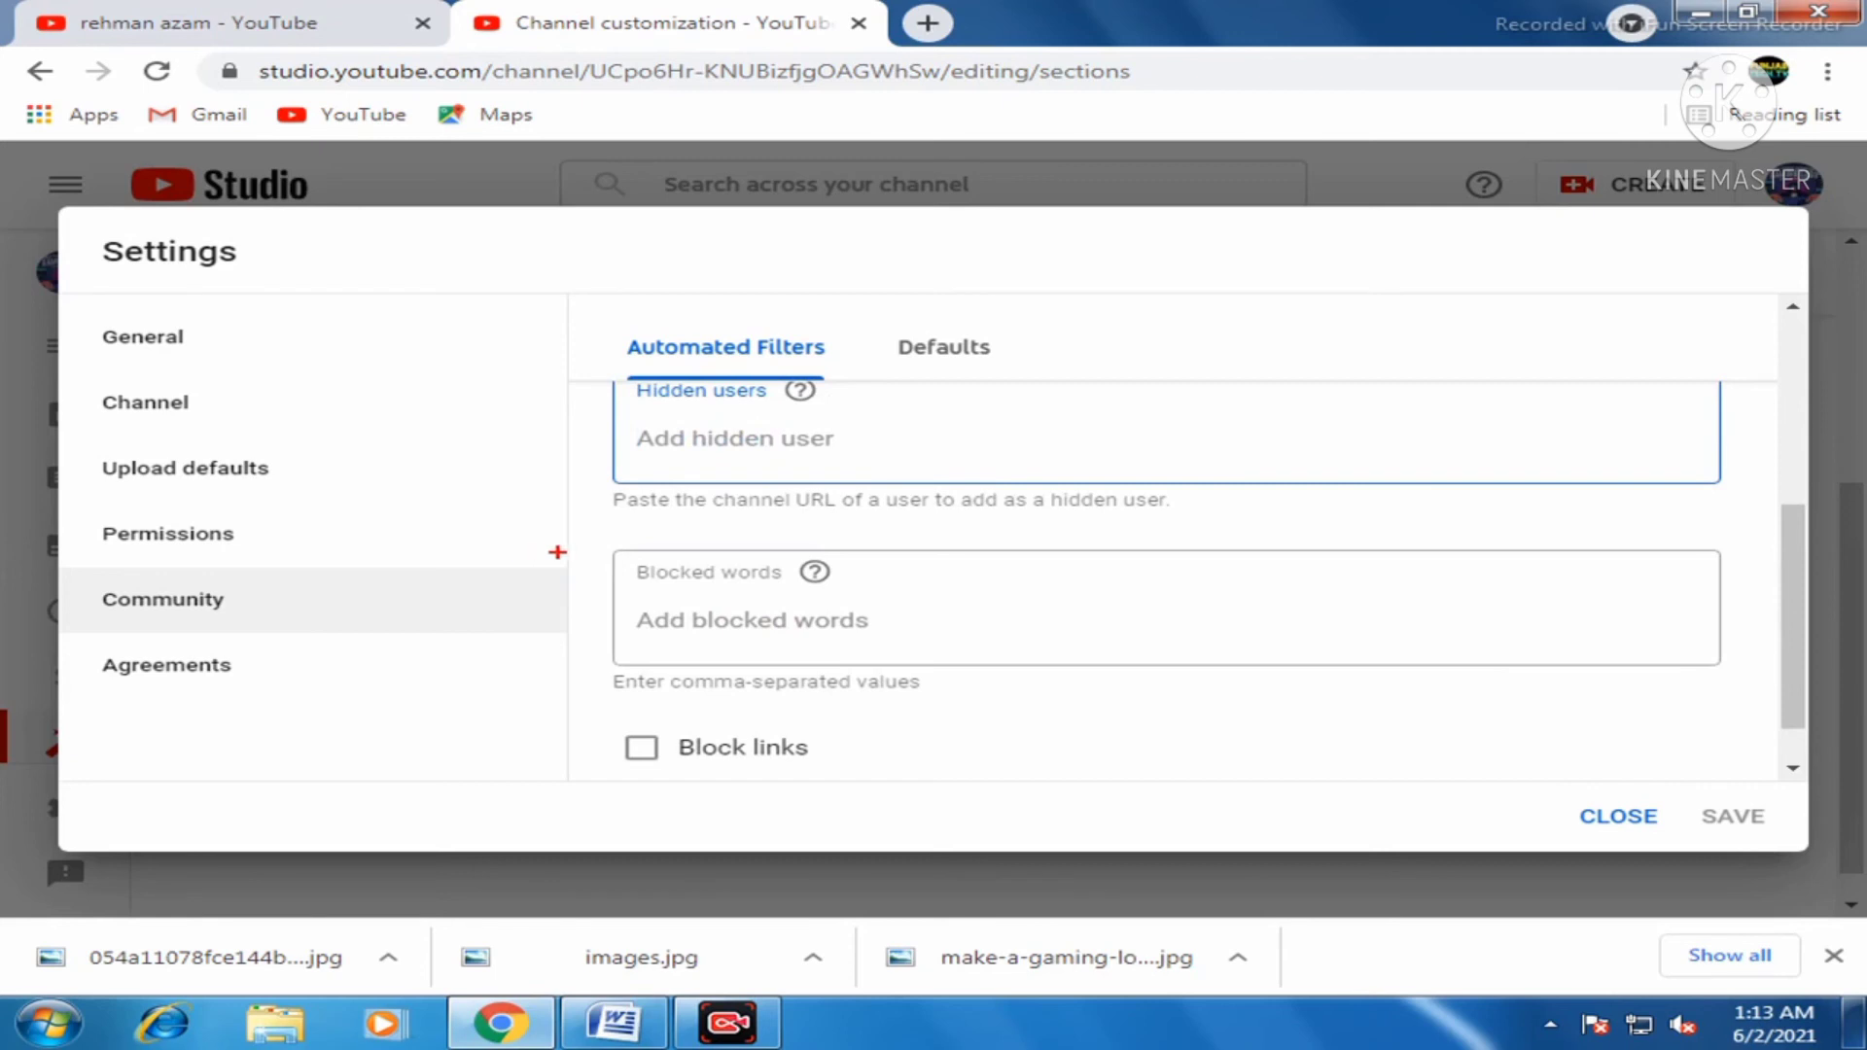
{"action": "mouse_move", "coordinate": [588, 543]}
{"action": "left_mouse_down"}
{"action": "mouse_move", "coordinate": [668, 584]}
{"action": "mouse_move", "coordinate": [1389, 692]}
{"action": "left_mouse_up"}
{"action": "key", "text": "Escape"}
Step: Add 'kutta' to the blocked words list
{"action": "left_click", "coordinate": [810, 631]}
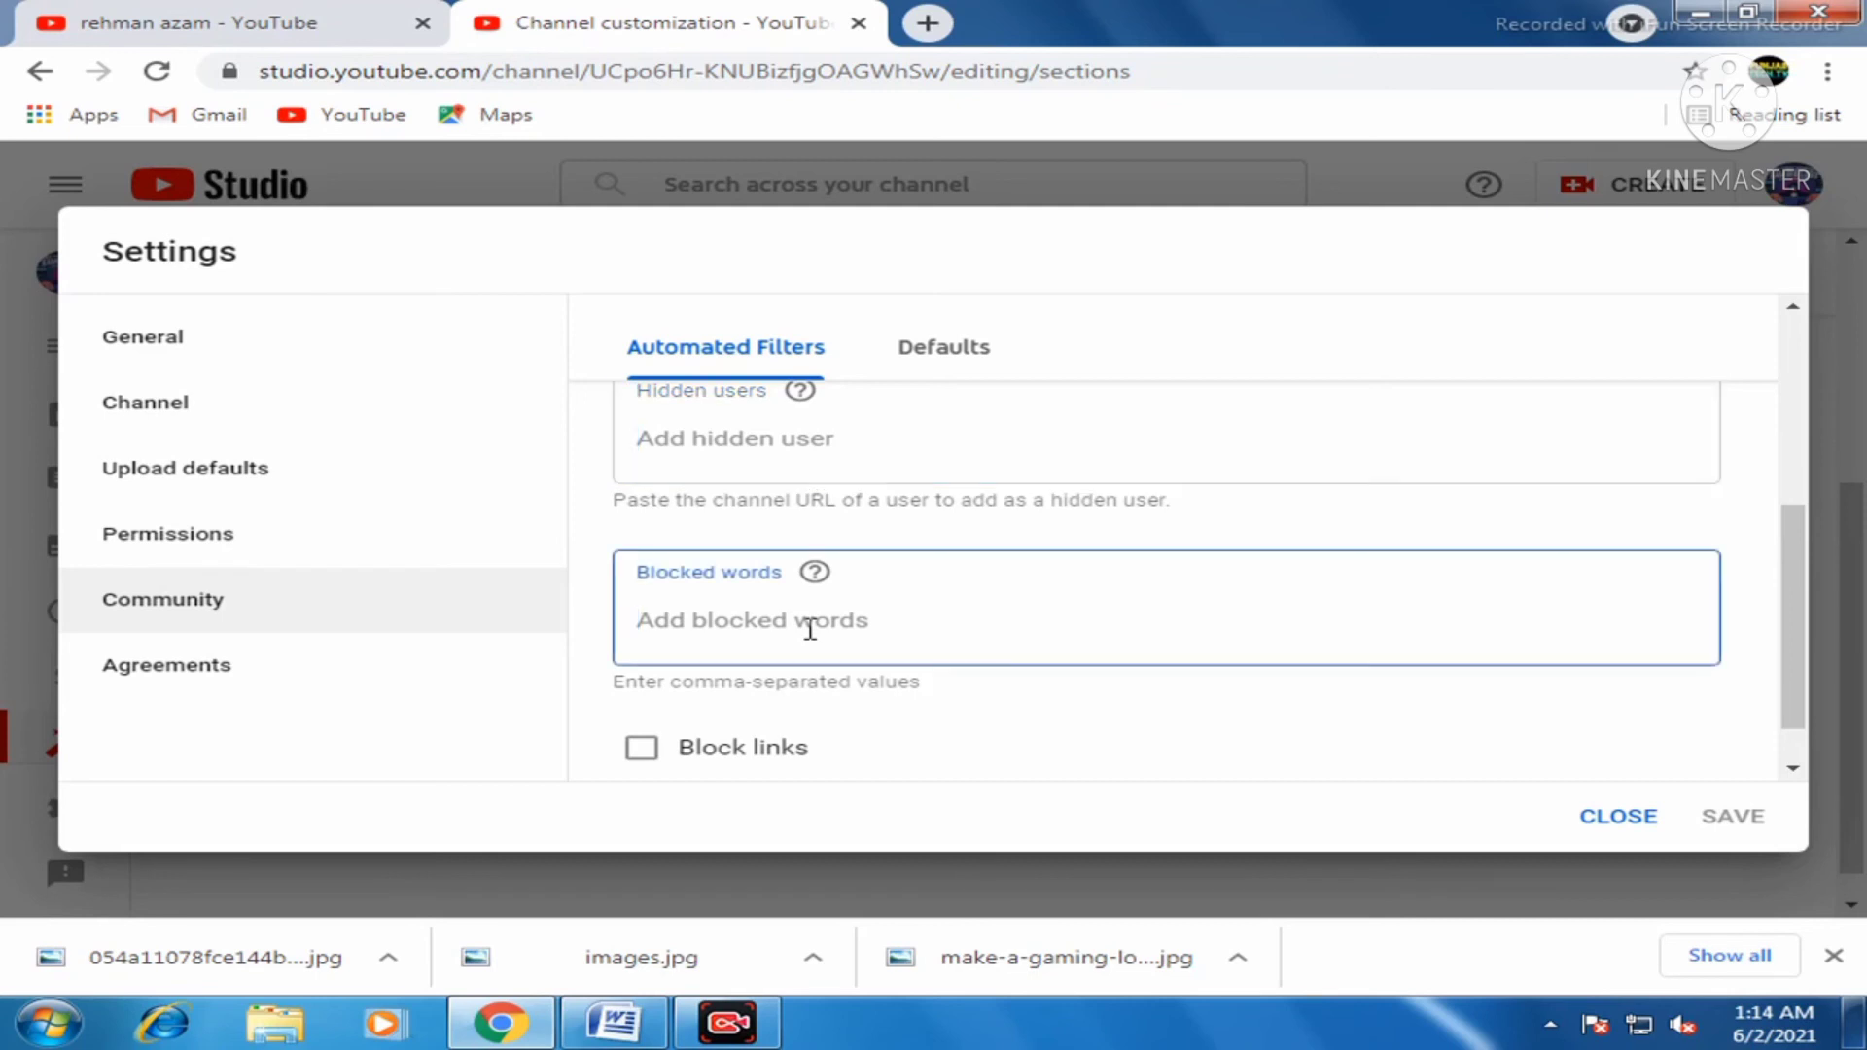
{"action": "type", "text": "kutta"}
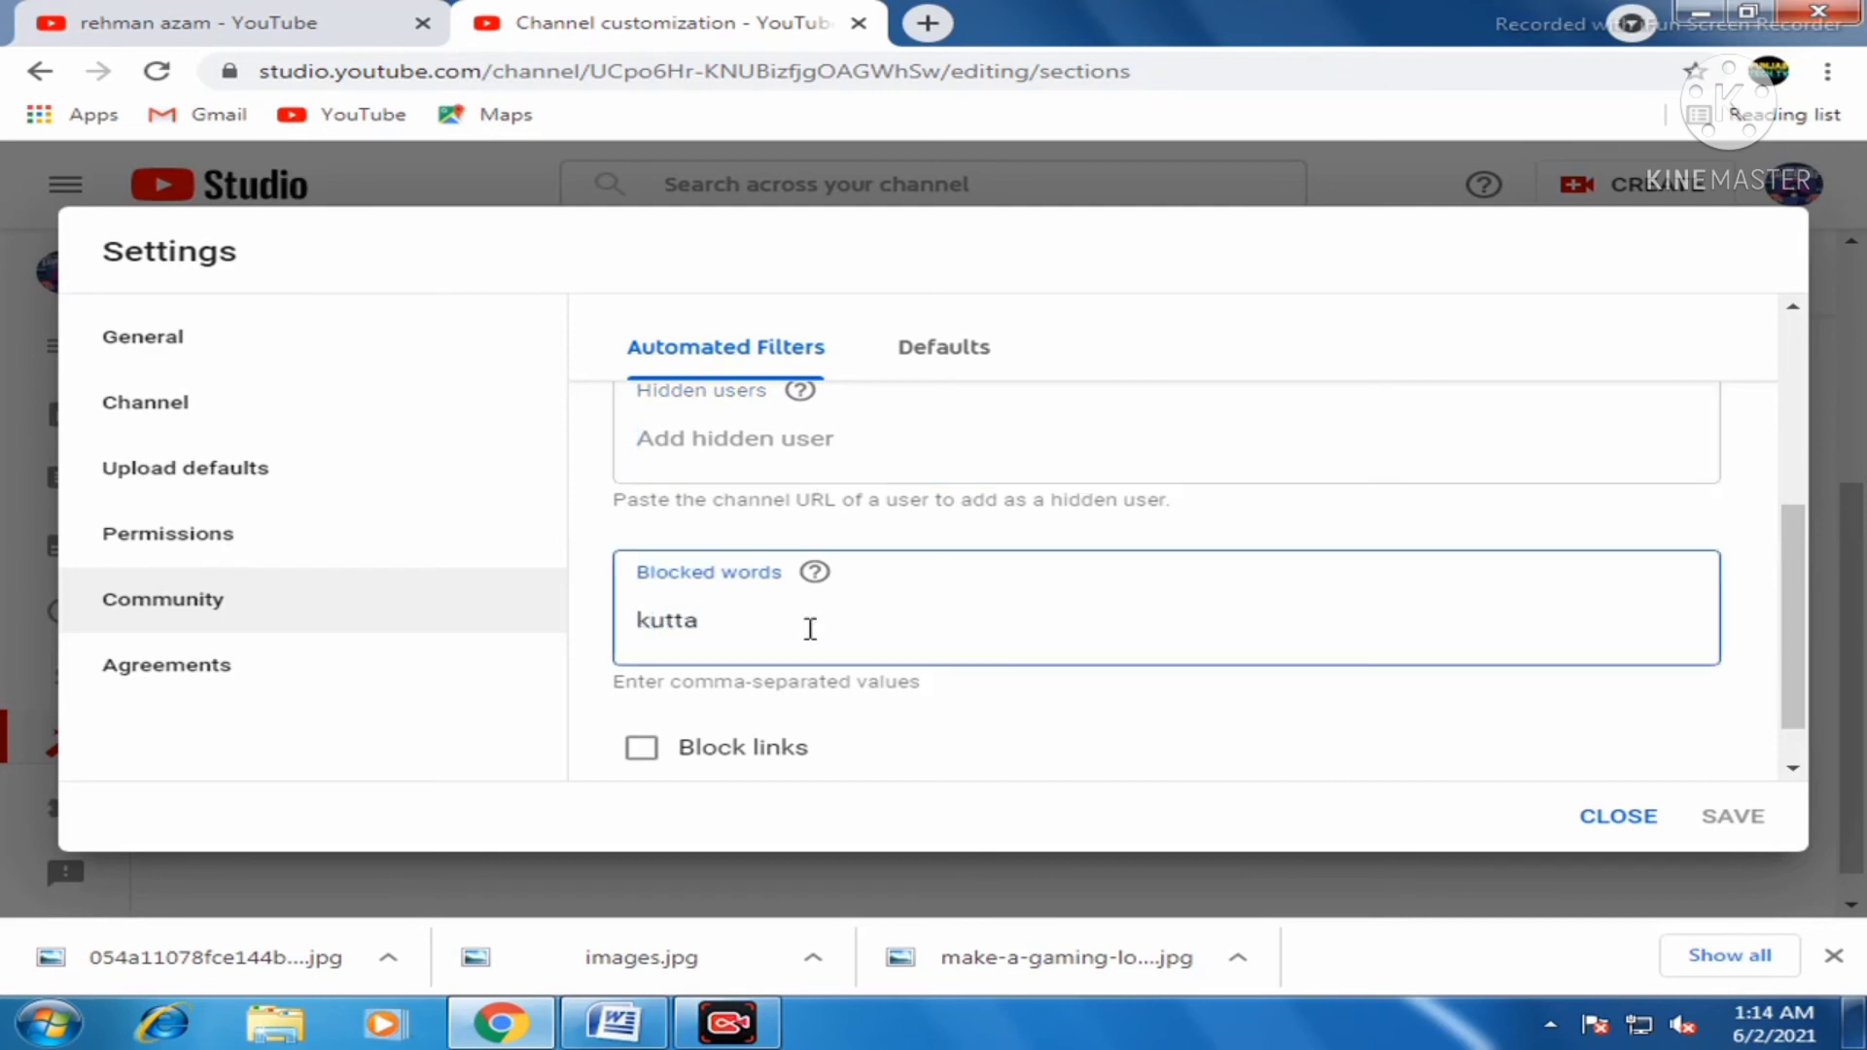
{"action": "key", "text": "Return"}
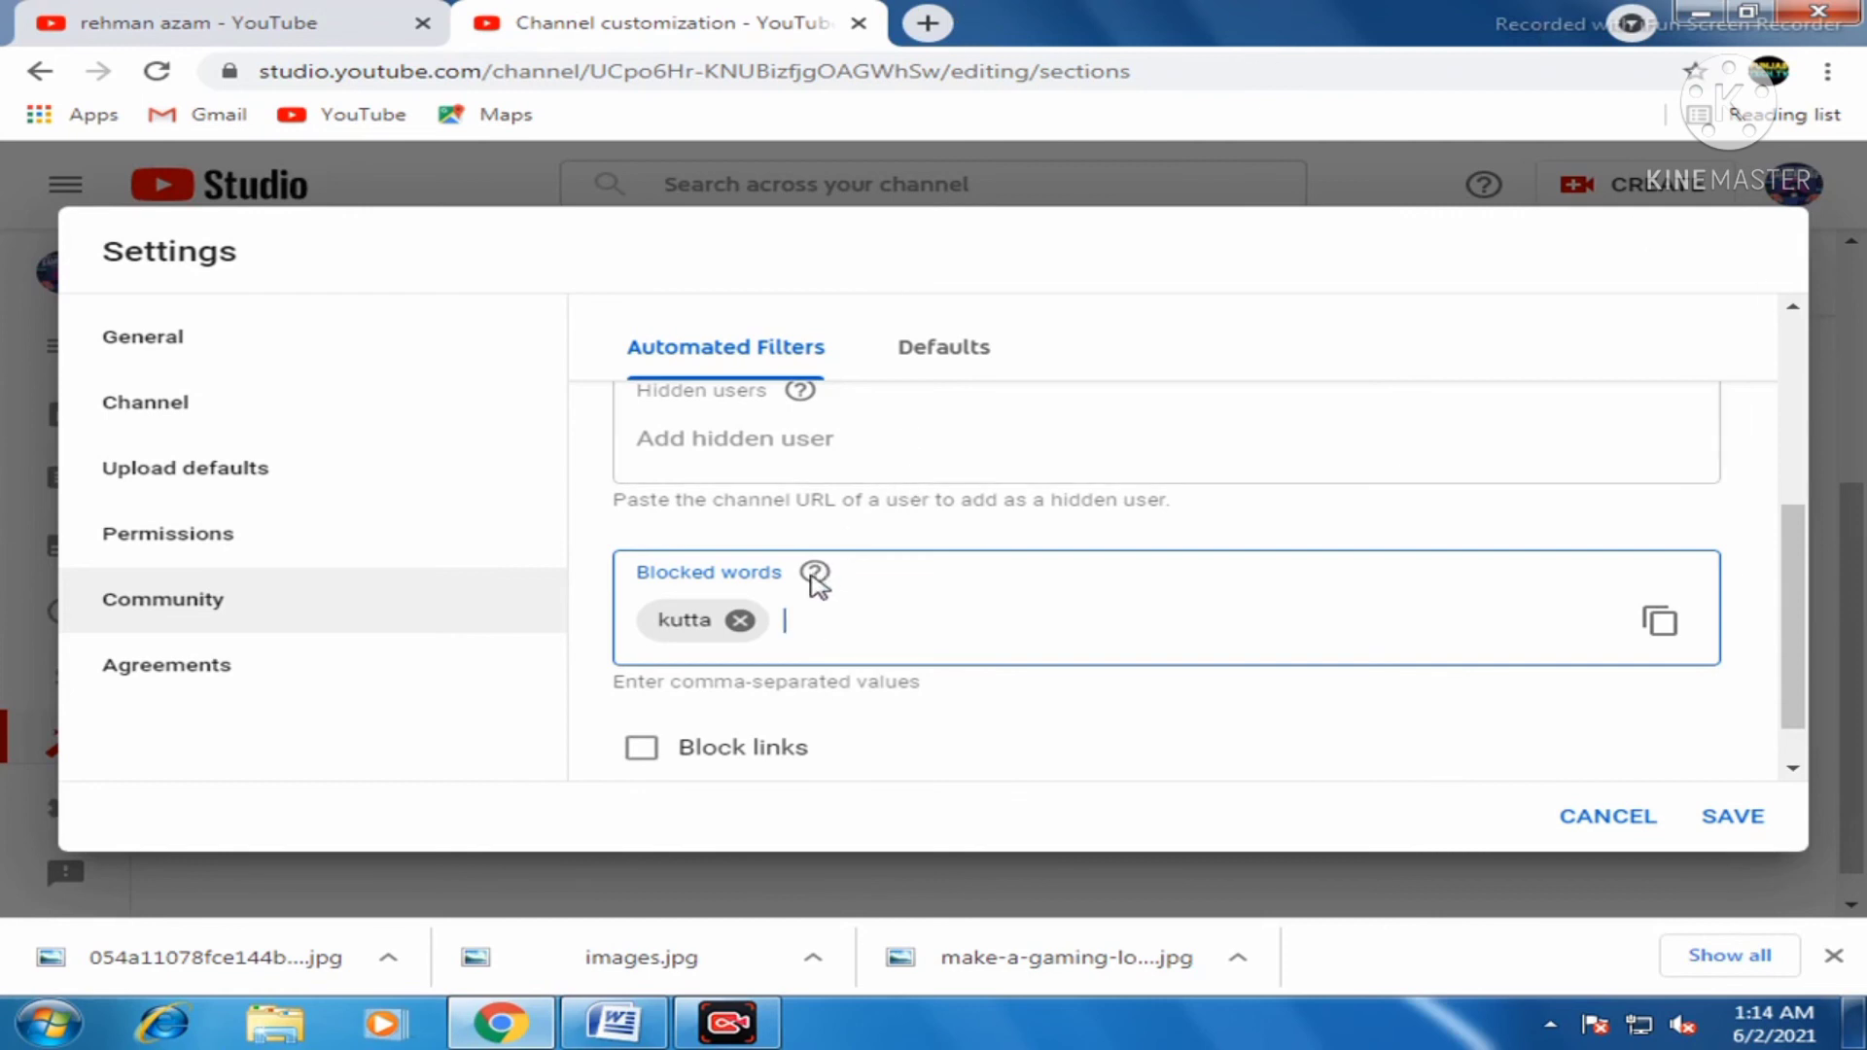
Step: Turn on Block links so comments containing links are held for review
{"action": "scroll", "coordinate": [848, 660], "scroll_direction": "down", "scroll_amount": 1}
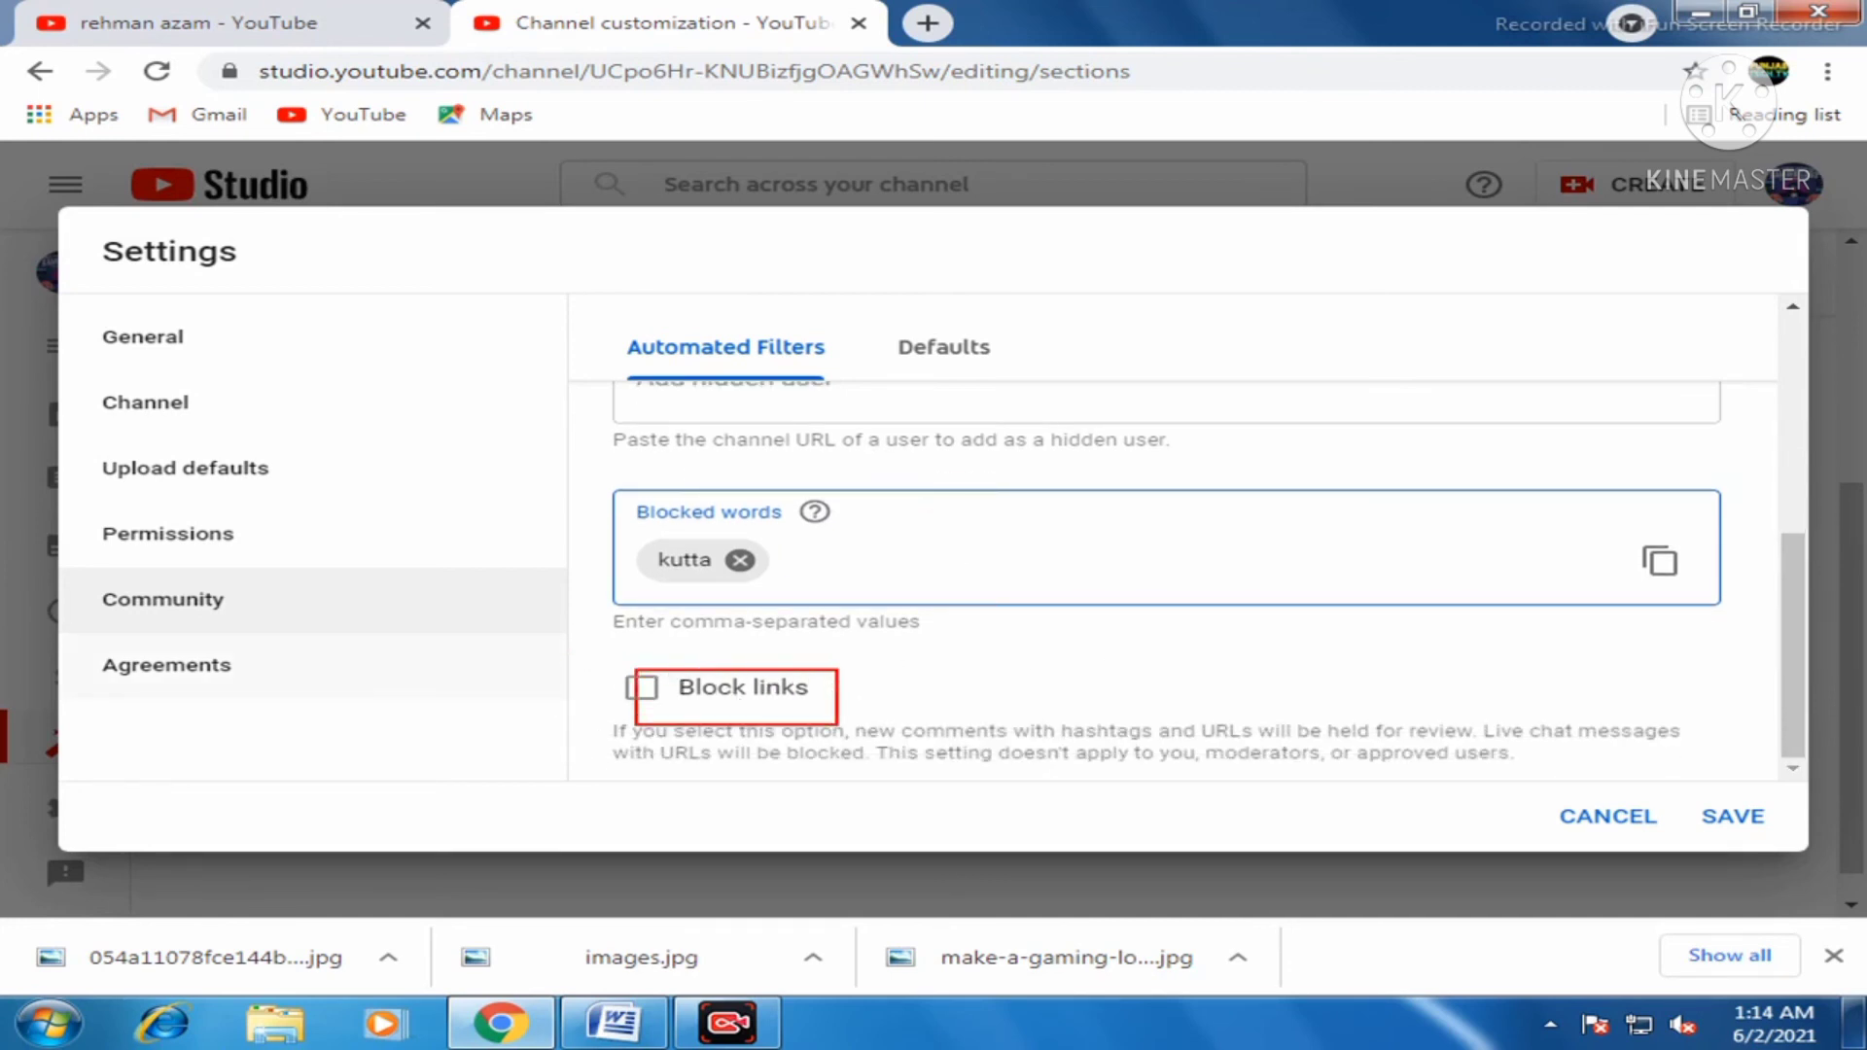
{"action": "left_click", "coordinate": [641, 691]}
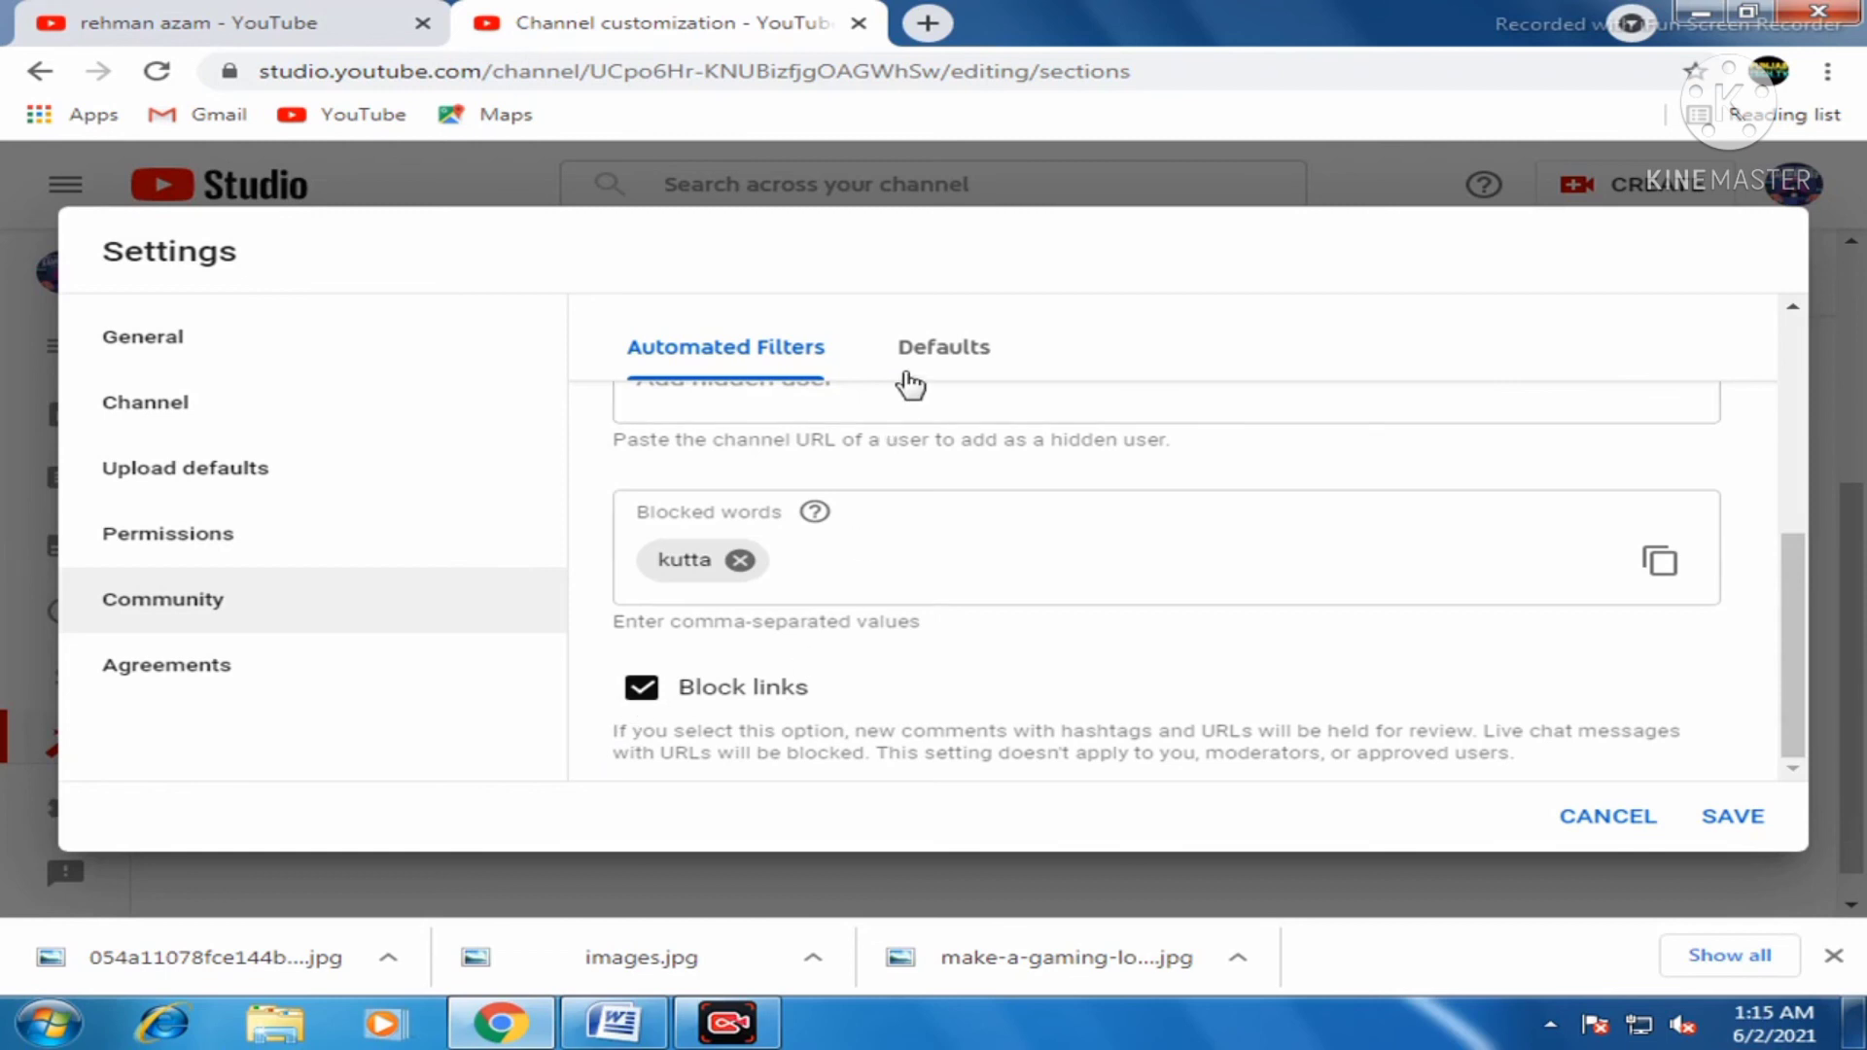
{"action": "key", "text": "ctrl+2"}
{"action": "left_click_drag", "start_coordinate": [603, 328], "coordinate": [854, 370]}
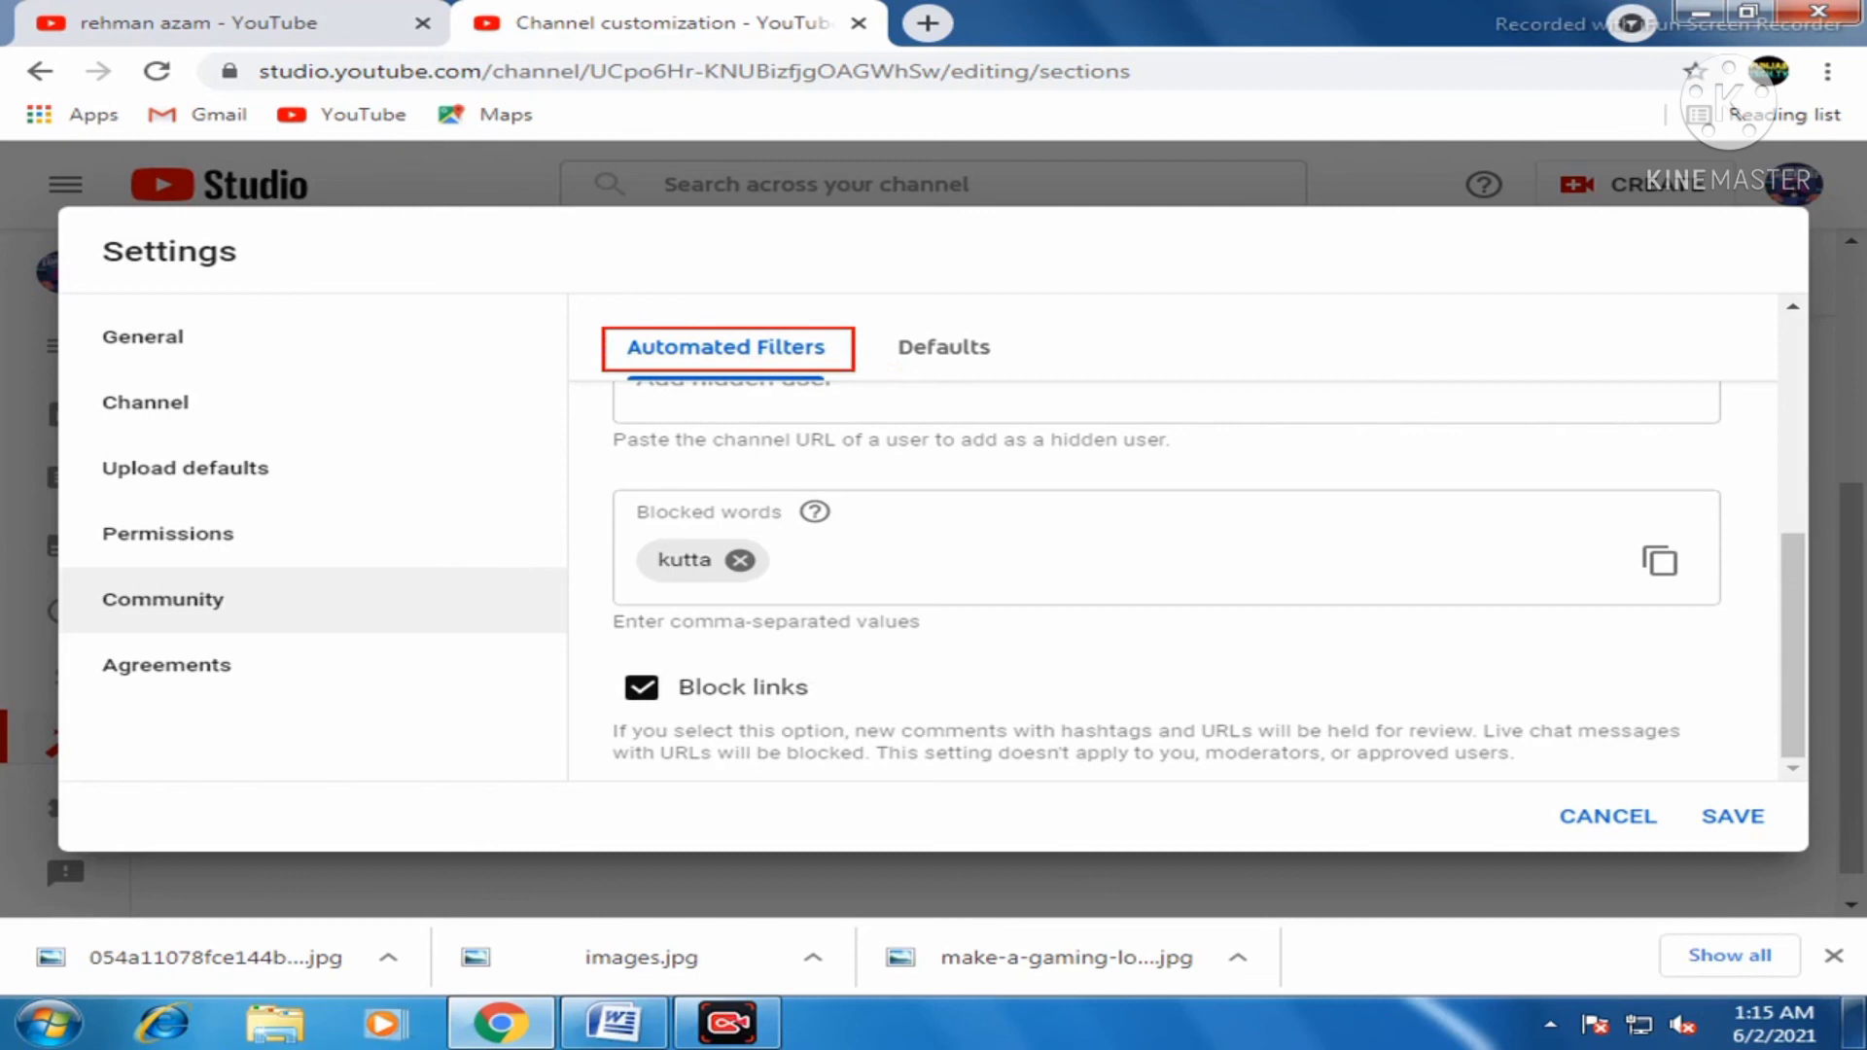
{"action": "mouse_move", "coordinate": [883, 327]}
{"action": "left_mouse_down"}
{"action": "mouse_move", "coordinate": [1022, 404]}
{"action": "mouse_move", "coordinate": [1009, 389]}
{"action": "left_mouse_up"}
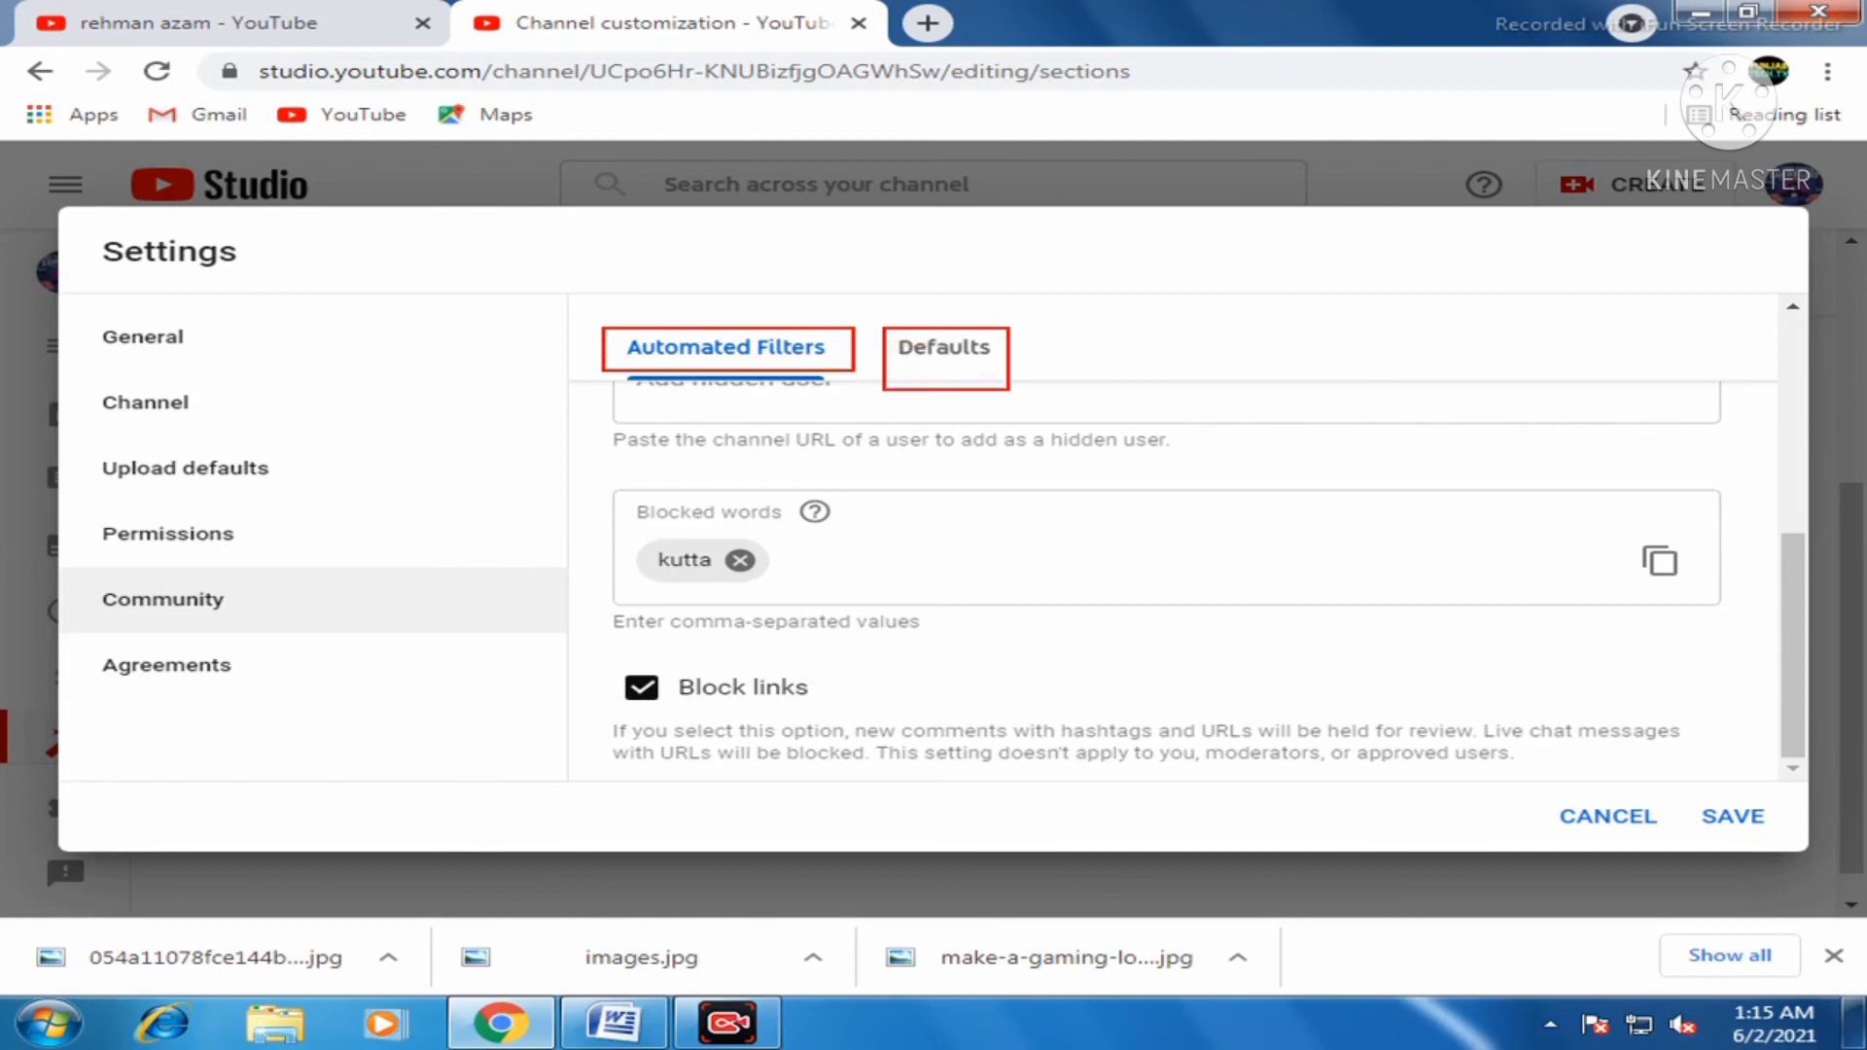
Step: In community Defaults, review the comment options for new videos and the Discussions tab
{"action": "left_click", "coordinate": [908, 366]}
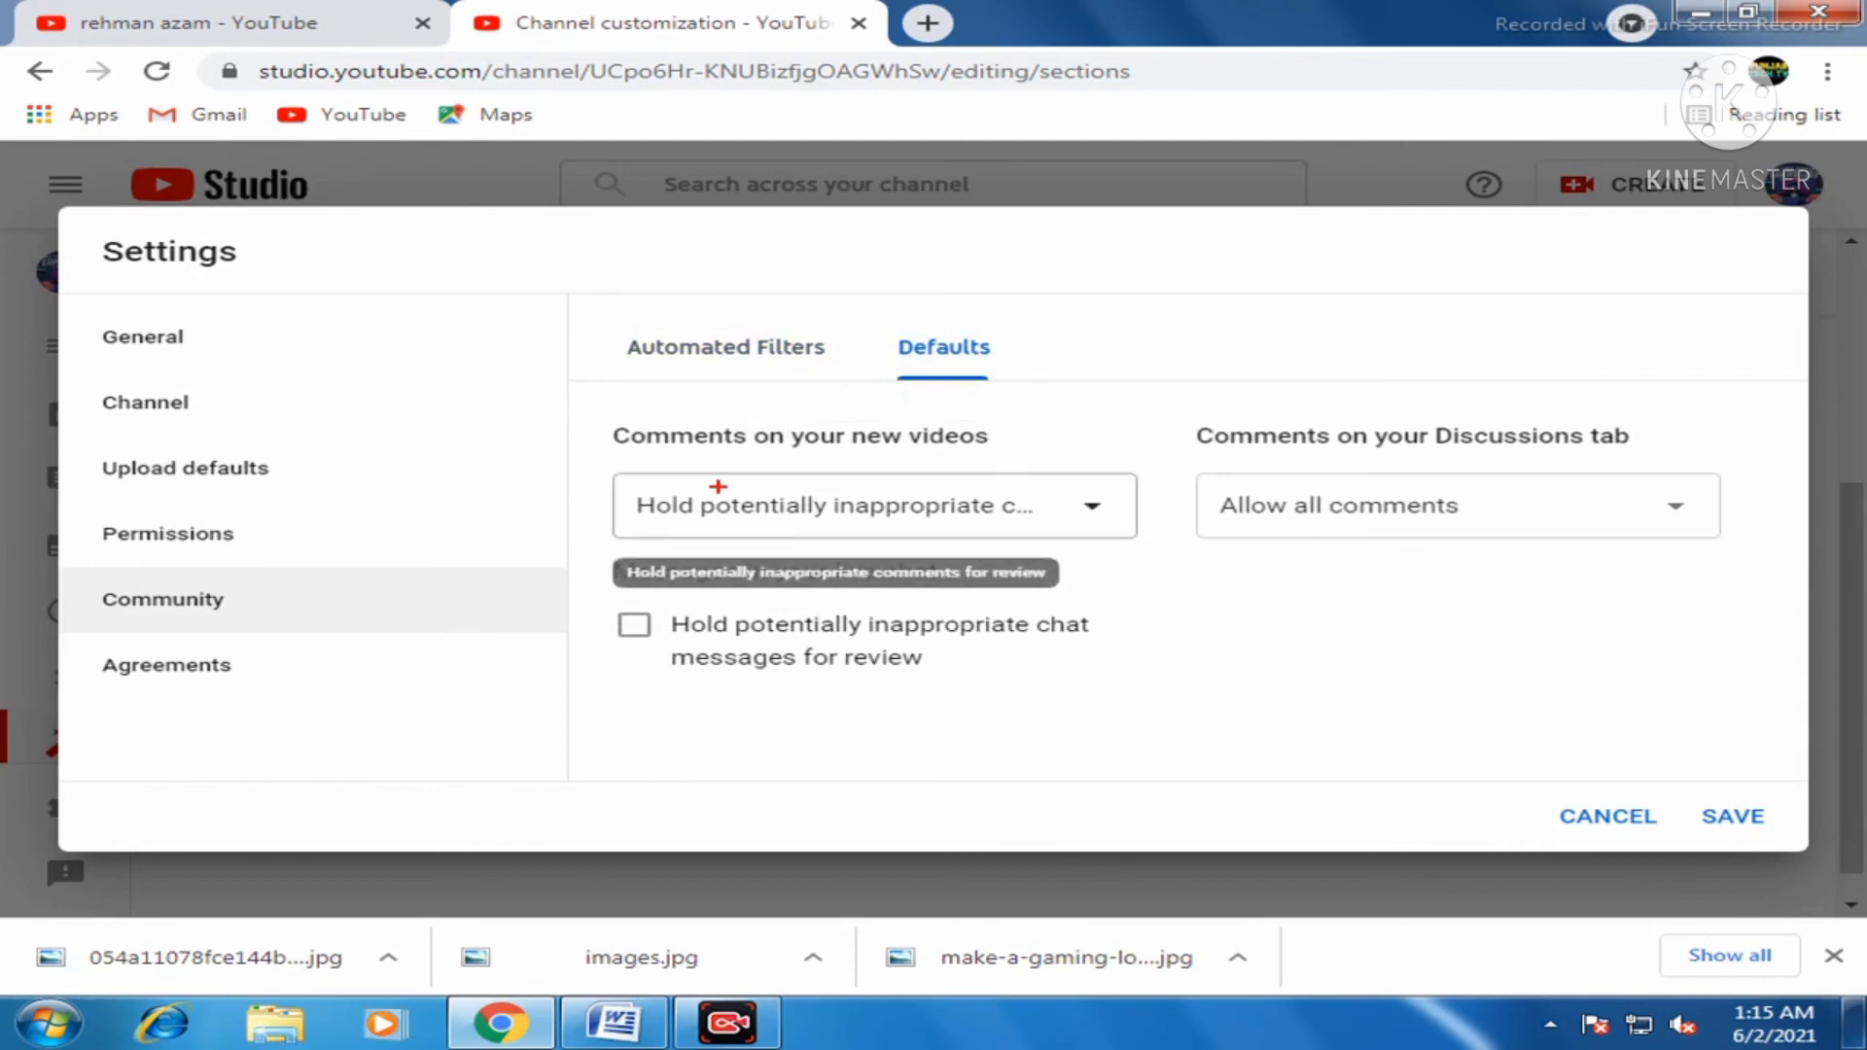
{"action": "mouse_move", "coordinate": [581, 421]}
{"action": "left_mouse_down"}
{"action": "mouse_move", "coordinate": [756, 482]}
{"action": "mouse_move", "coordinate": [1173, 548]}
{"action": "left_mouse_up"}
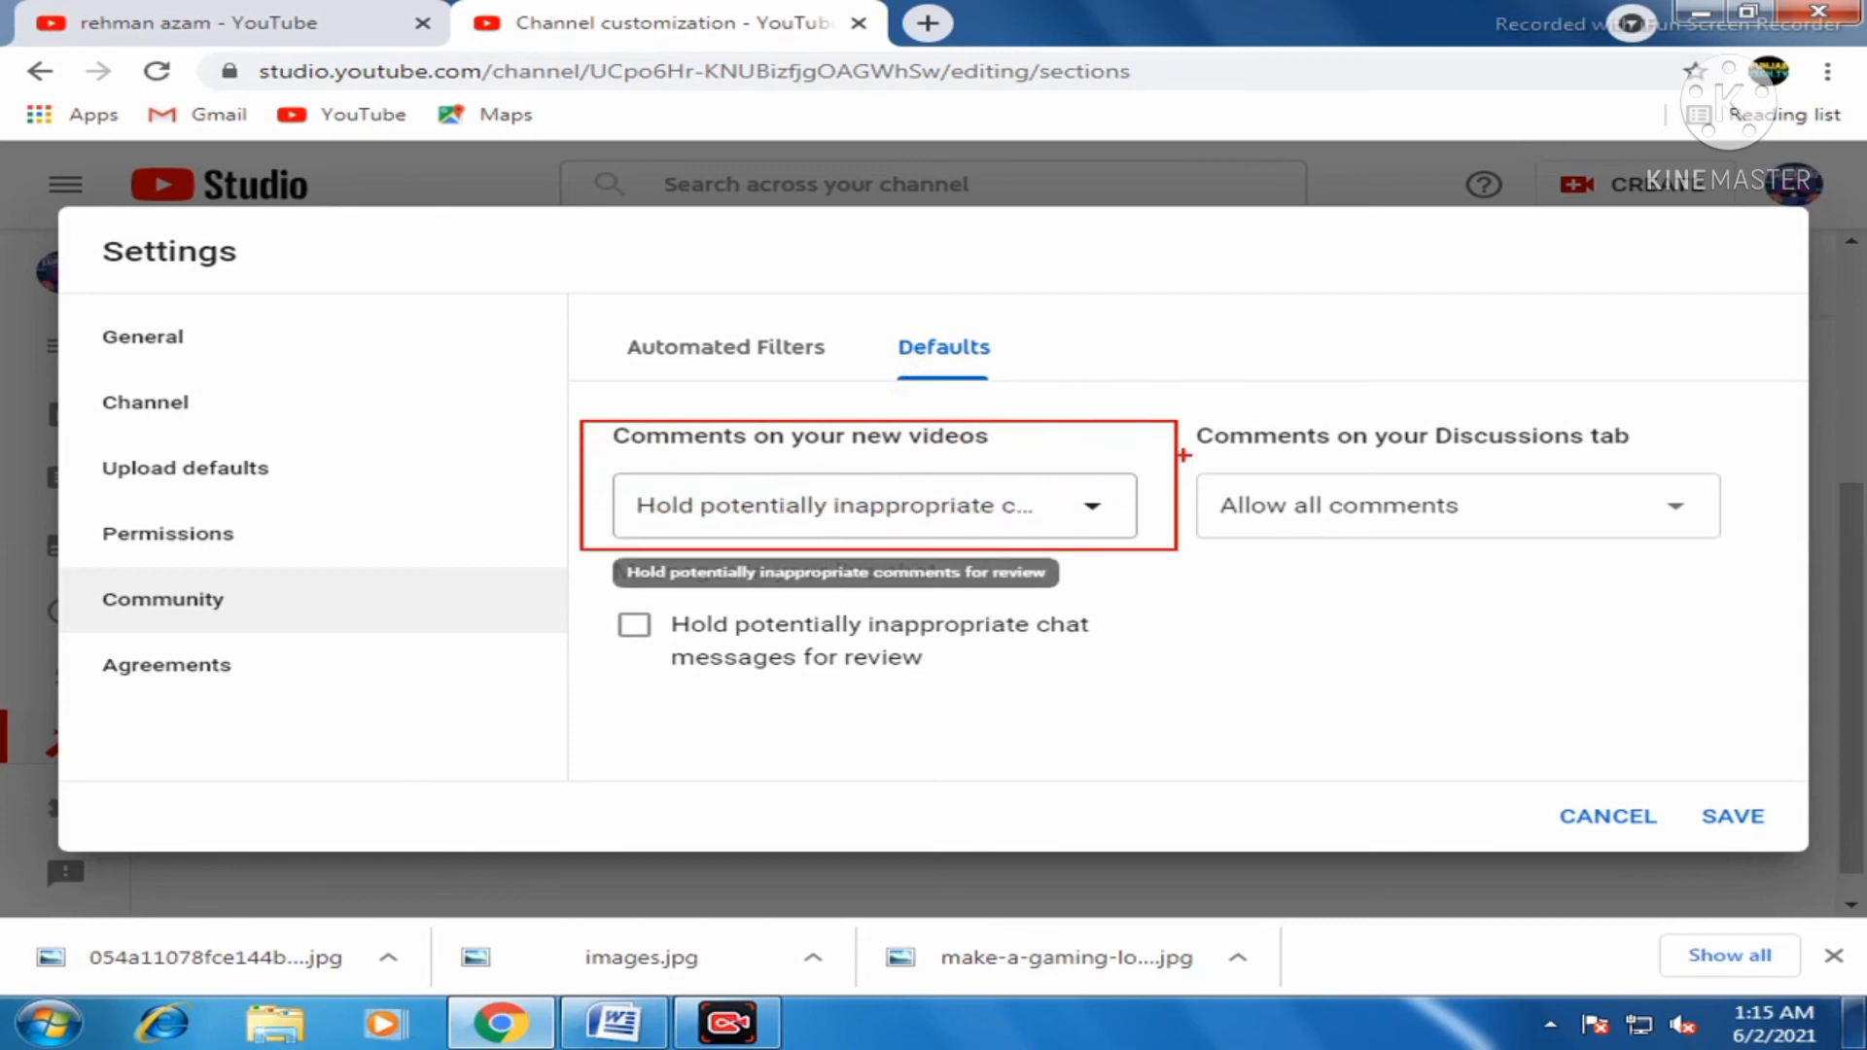
{"action": "mouse_move", "coordinate": [1196, 421]}
{"action": "left_mouse_down"}
{"action": "mouse_move", "coordinate": [1310, 504]}
{"action": "mouse_move", "coordinate": [1758, 555]}
{"action": "left_mouse_up"}
{"action": "left_click_drag", "start_coordinate": [605, 604], "coordinate": [1133, 691]}
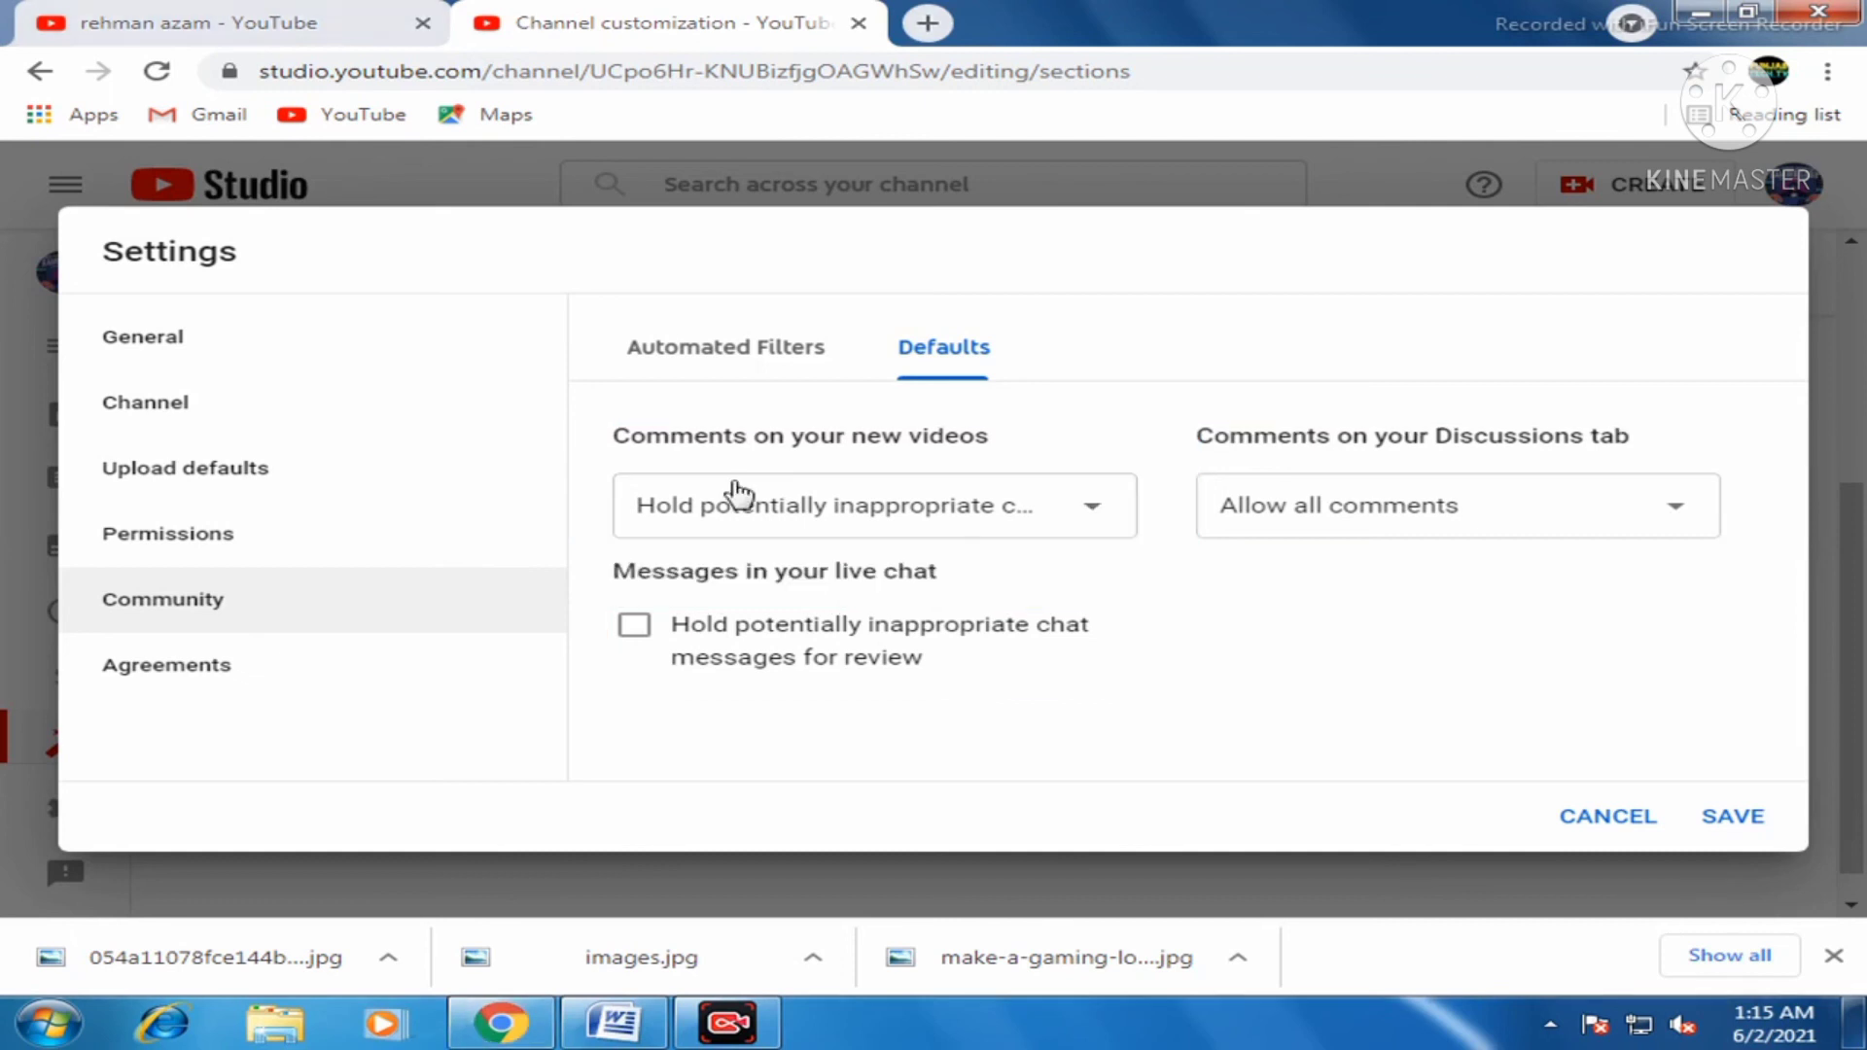
{"action": "left_click", "coordinate": [1082, 505]}
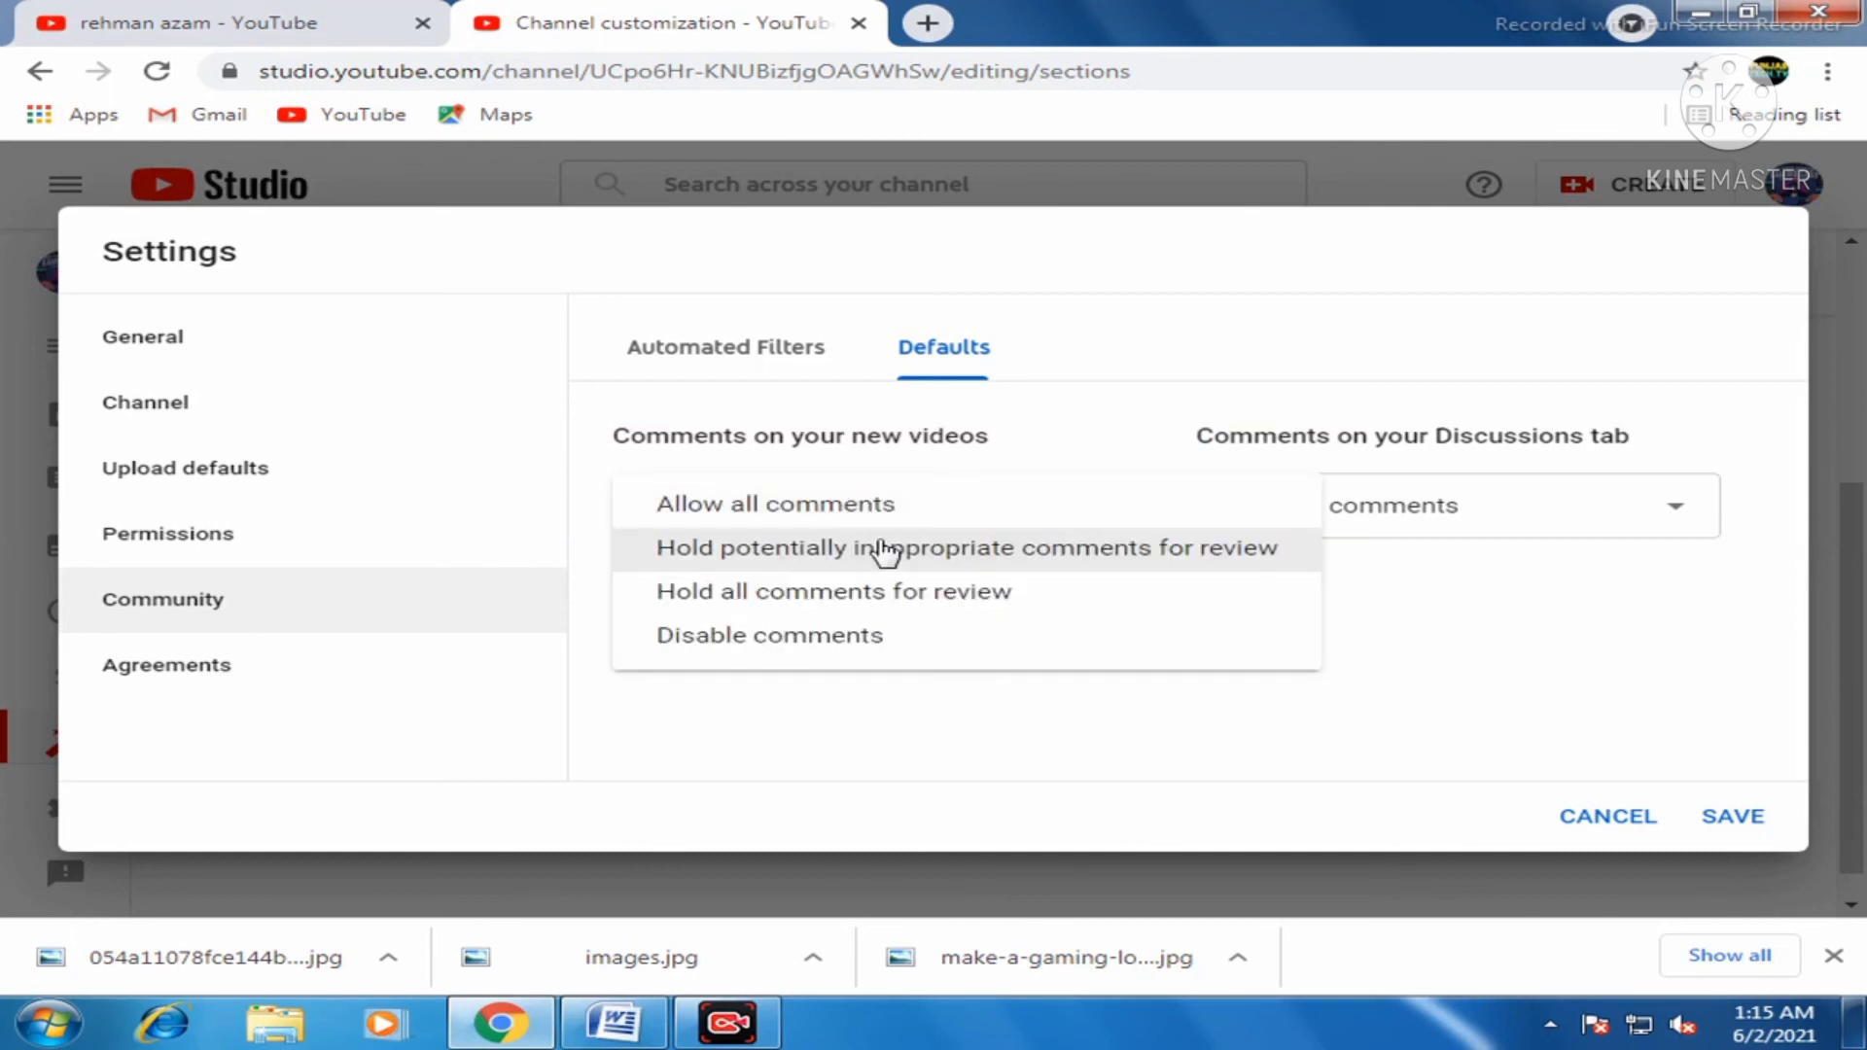
{"action": "left_click", "coordinate": [850, 551]}
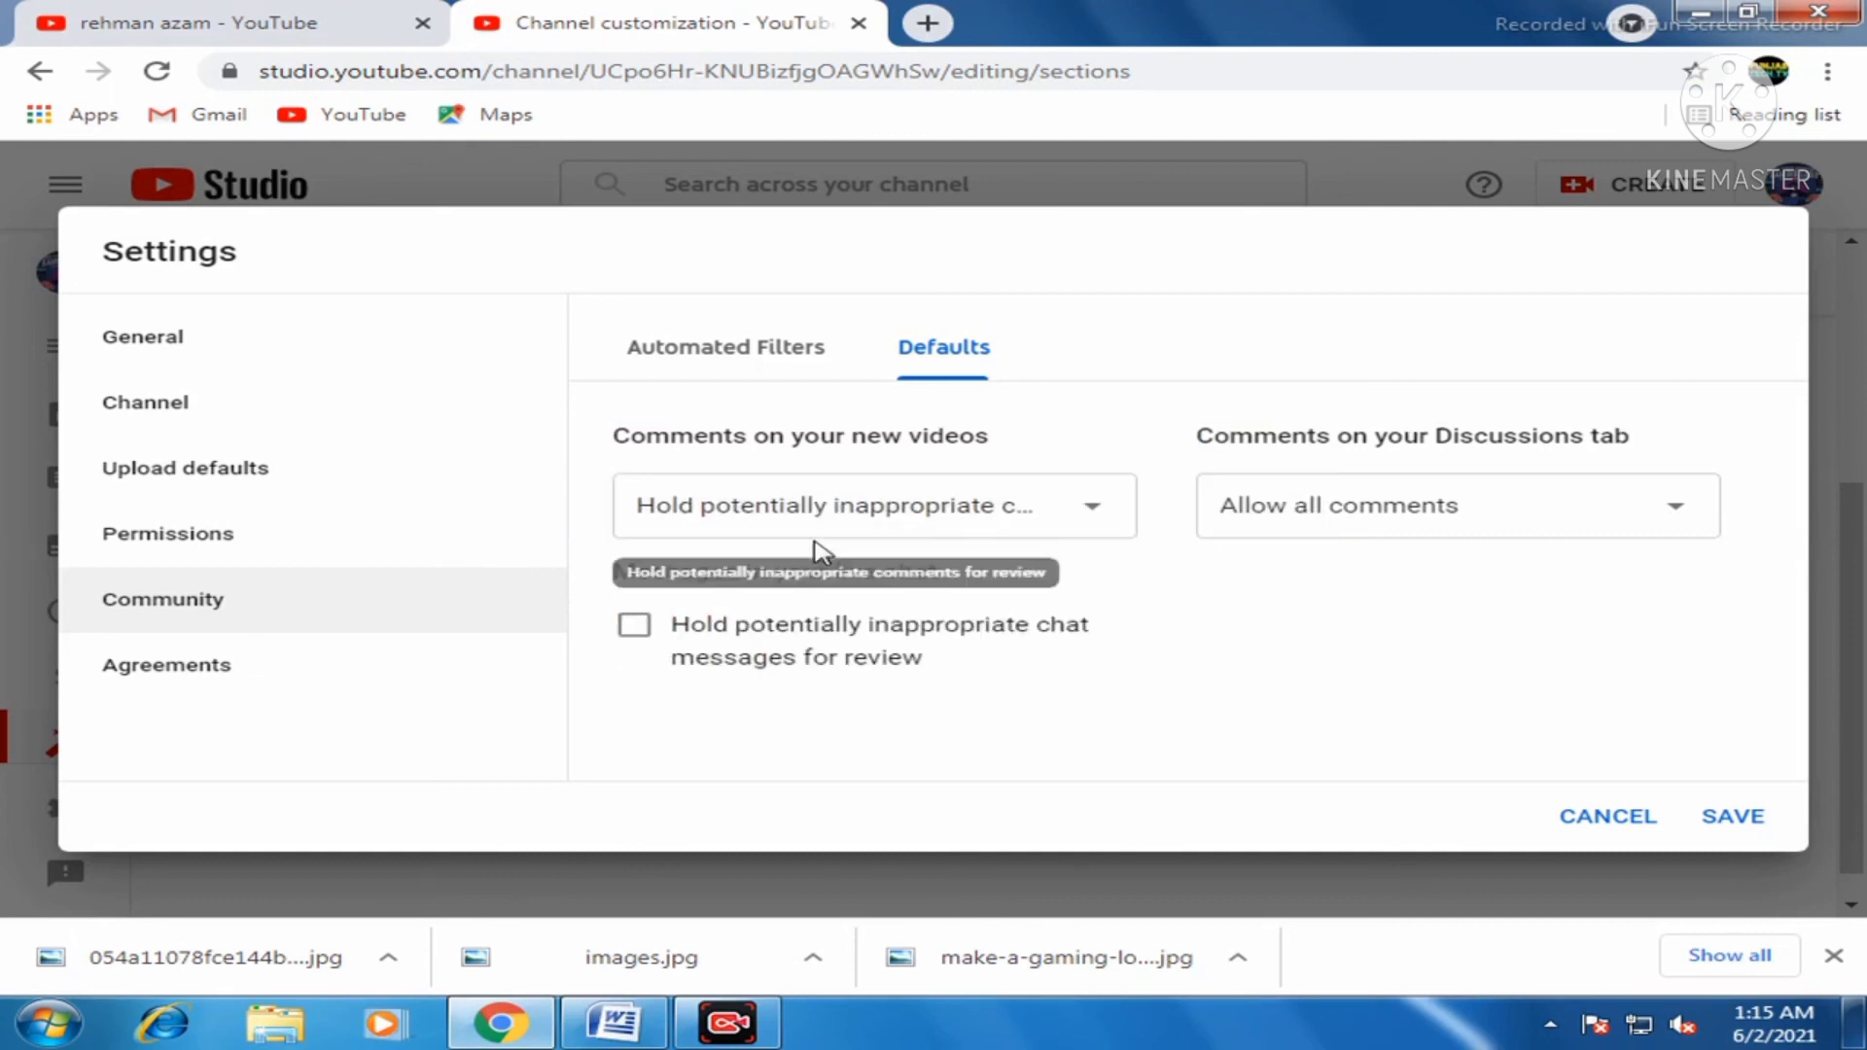
{"action": "left_click", "coordinate": [1354, 523]}
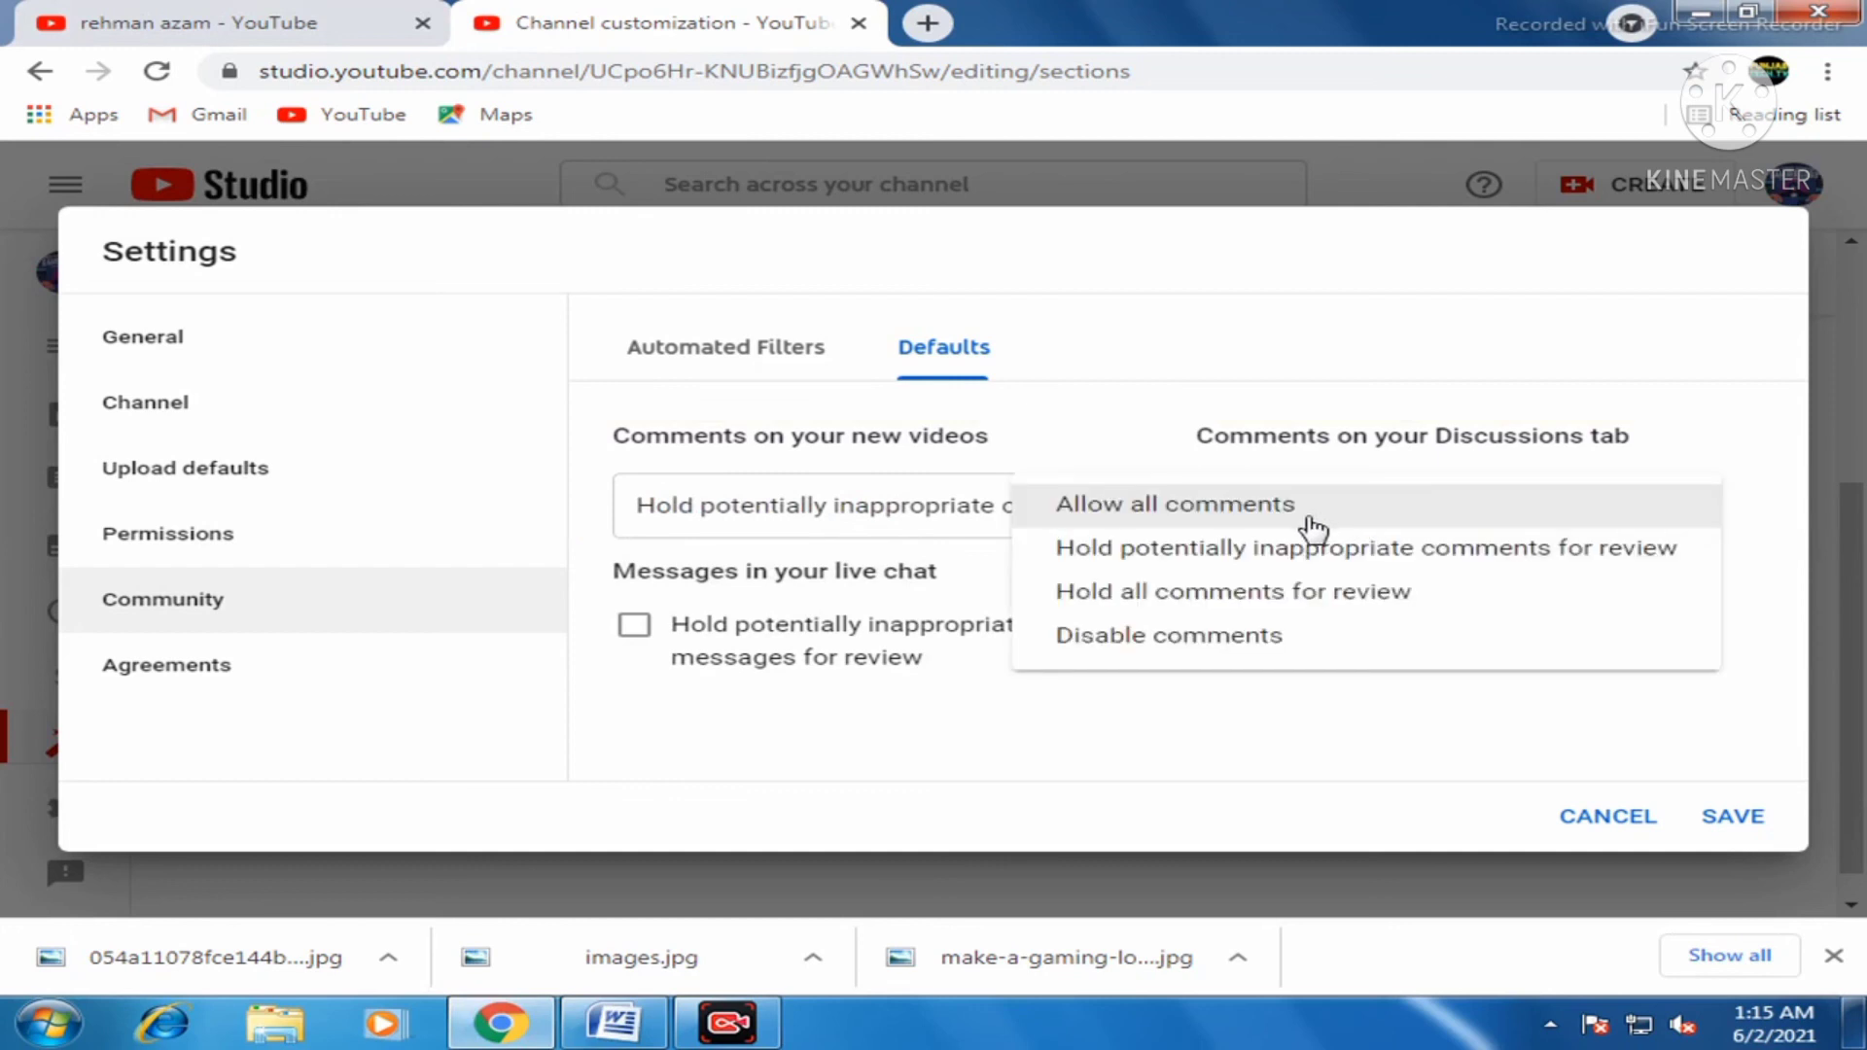
{"action": "left_click", "coordinate": [1249, 547]}
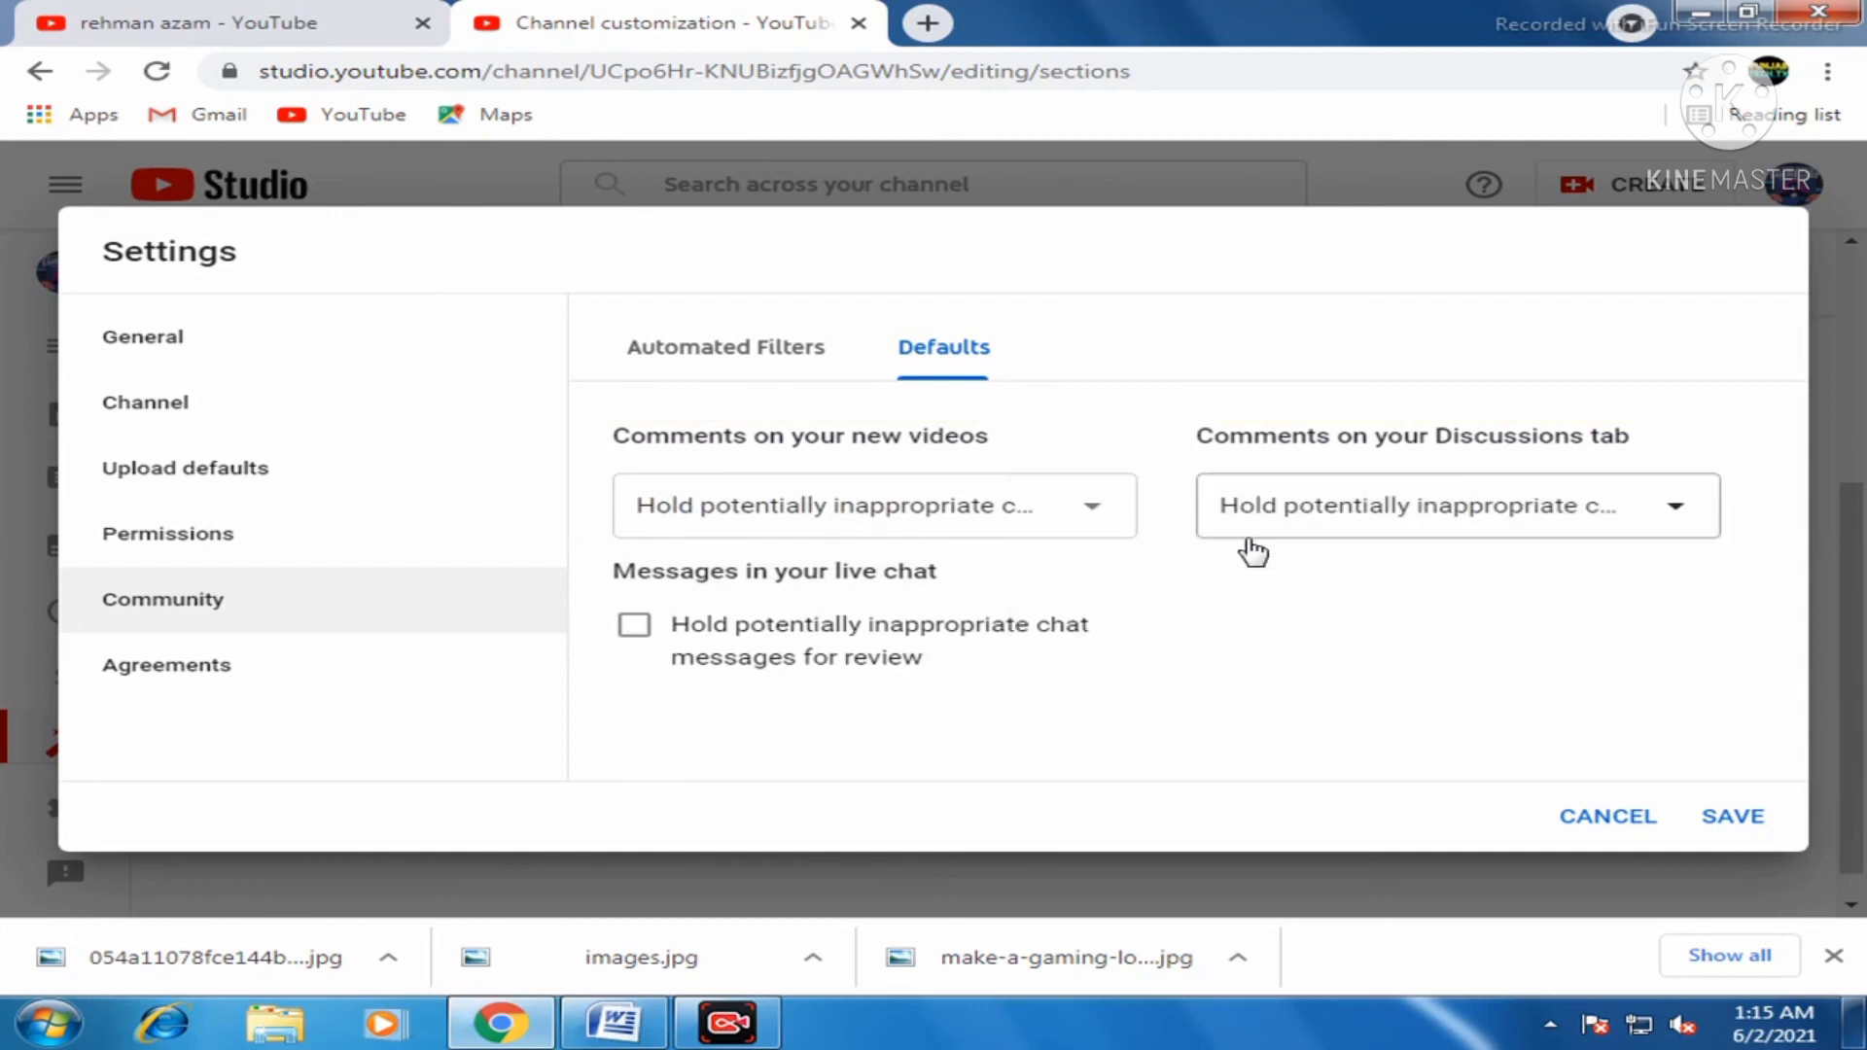
Step: Set 'Comments on your new videos' to Allow all comments
{"action": "left_click", "coordinate": [1087, 527]}
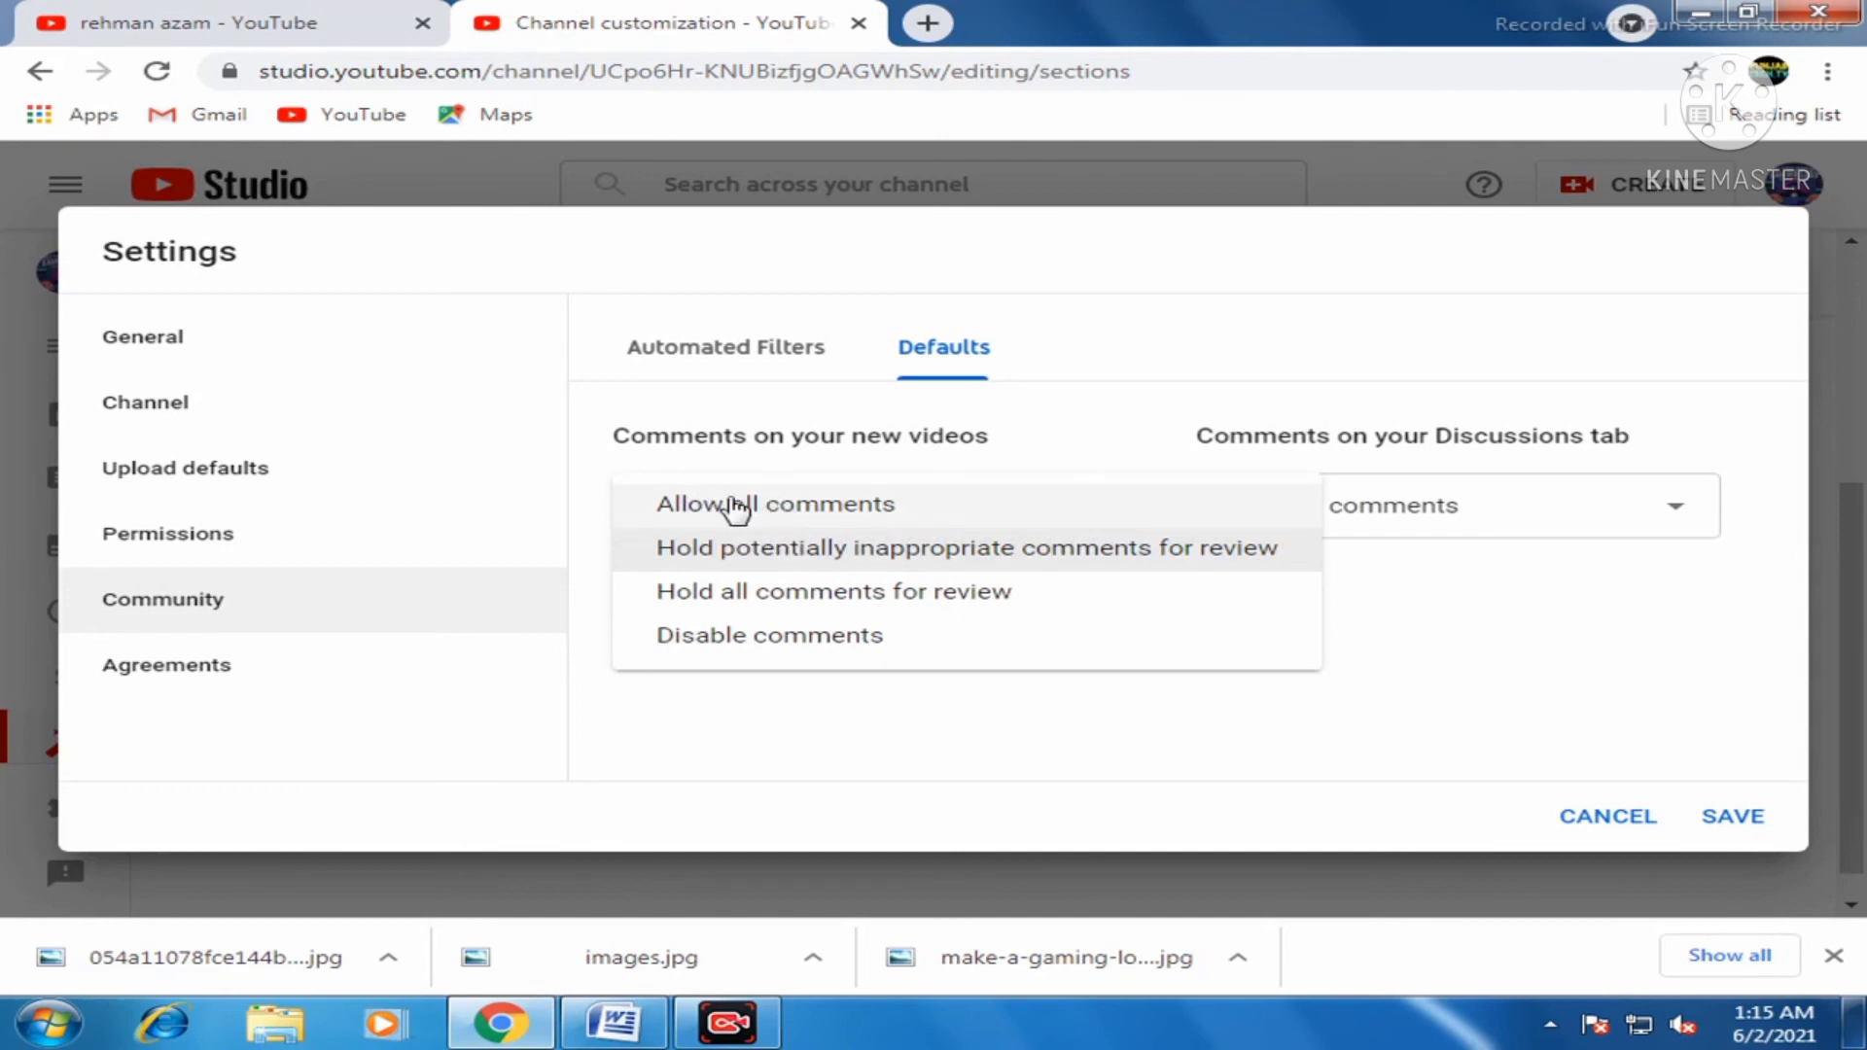
{"action": "left_click_drag", "start_coordinate": [623, 485], "coordinate": [945, 525]}
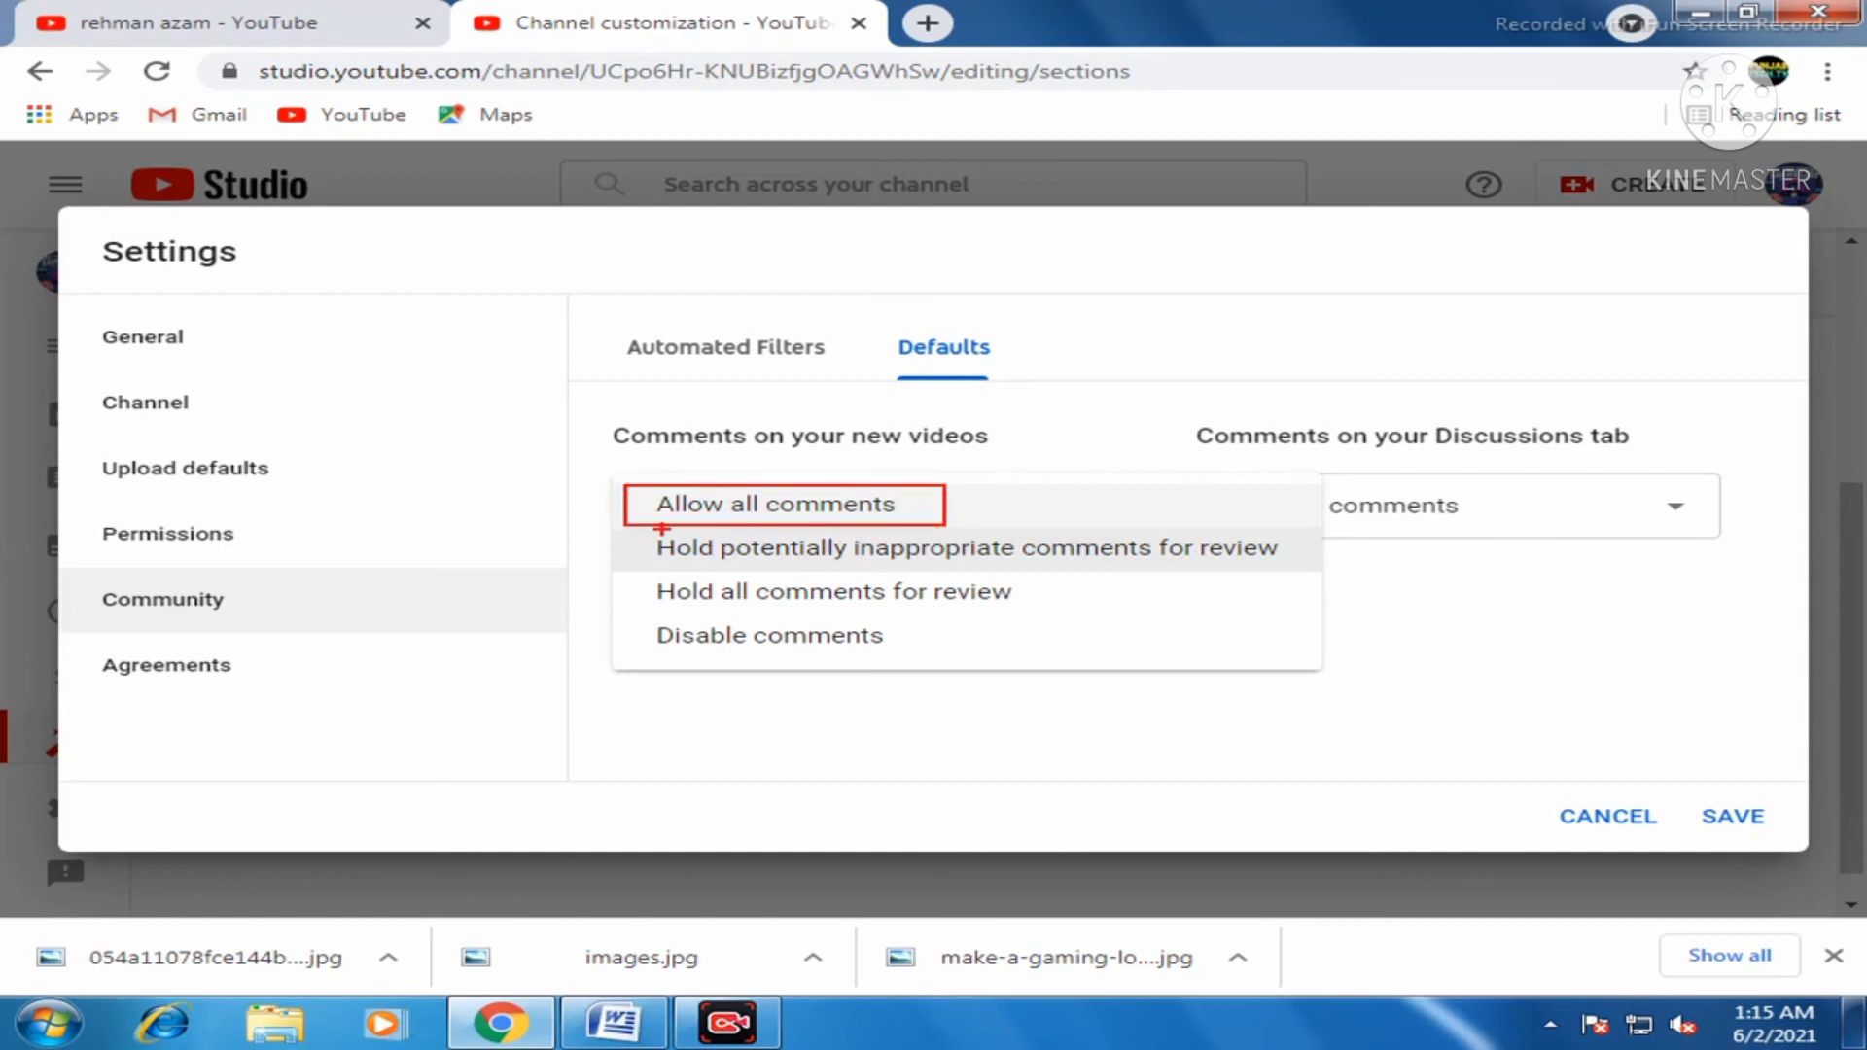
{"action": "mouse_move", "coordinate": [623, 527]}
{"action": "left_mouse_down"}
{"action": "mouse_move", "coordinate": [931, 566]}
{"action": "mouse_move", "coordinate": [1302, 573]}
{"action": "left_mouse_up"}
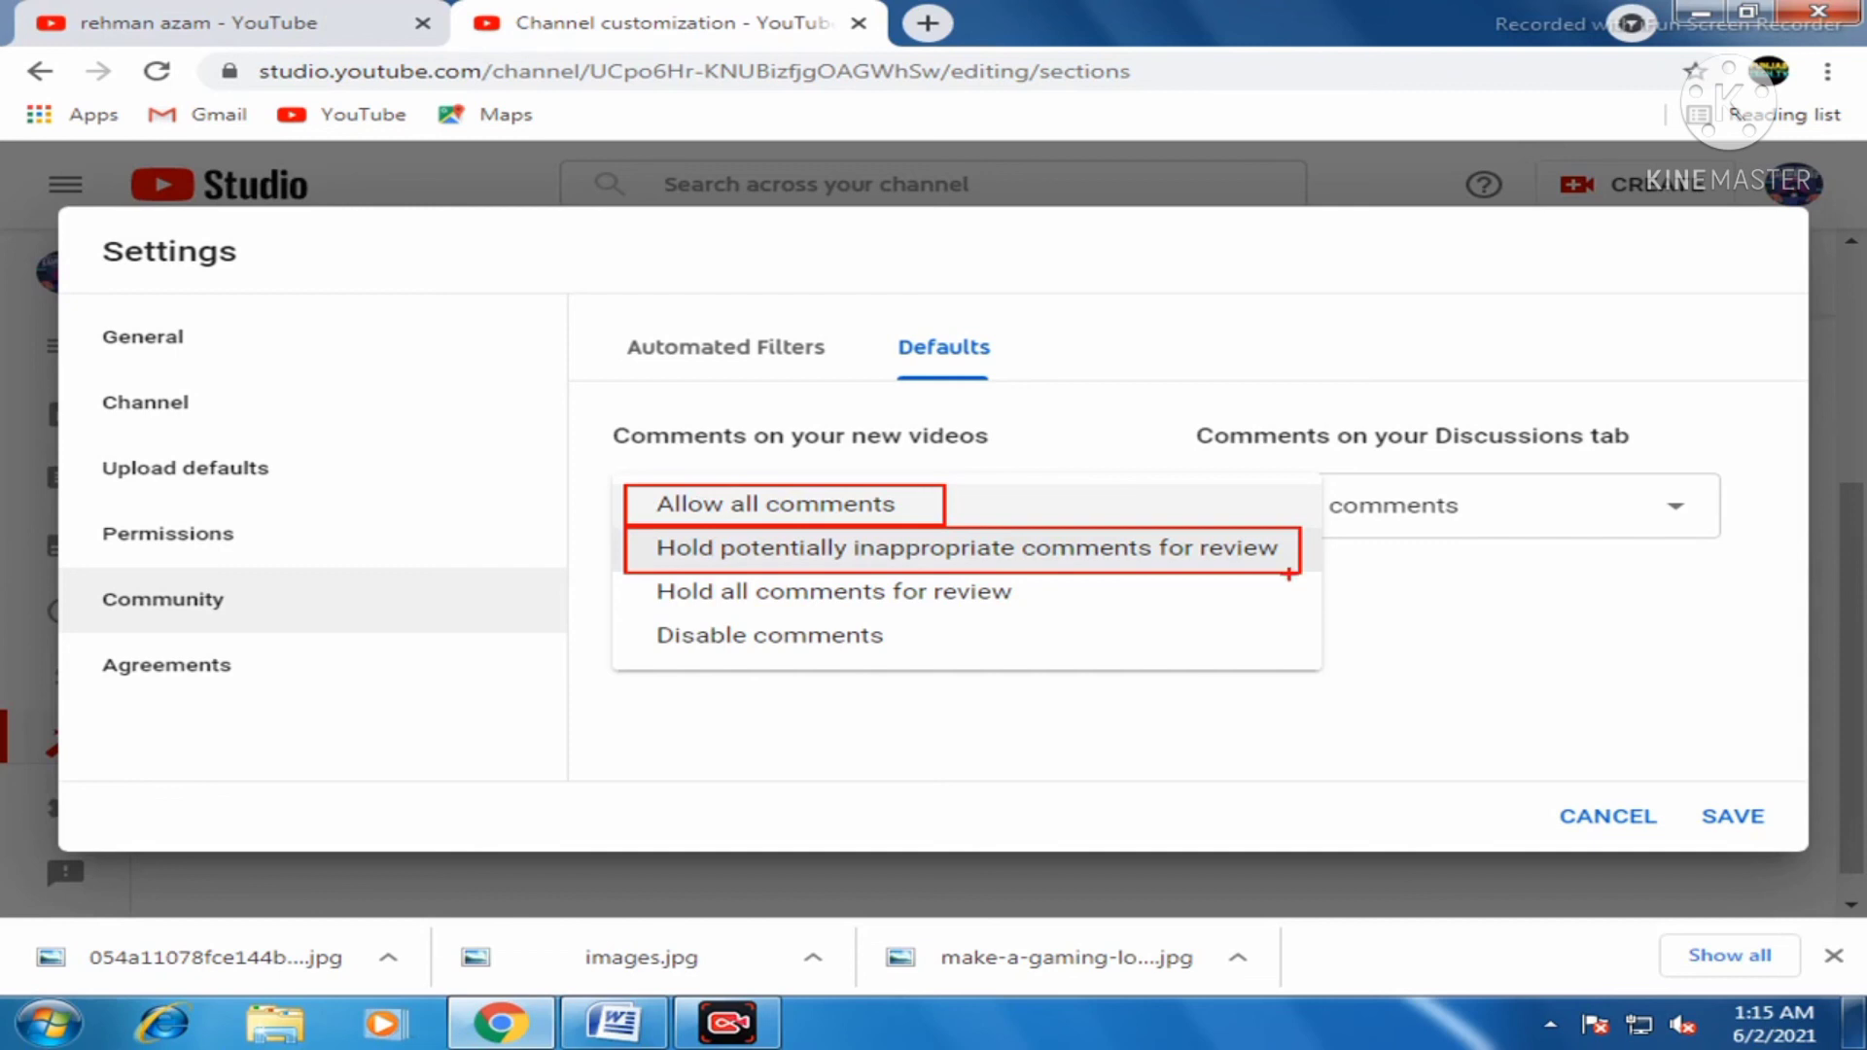
{"action": "left_click_drag", "start_coordinate": [633, 571], "coordinate": [1024, 623]}
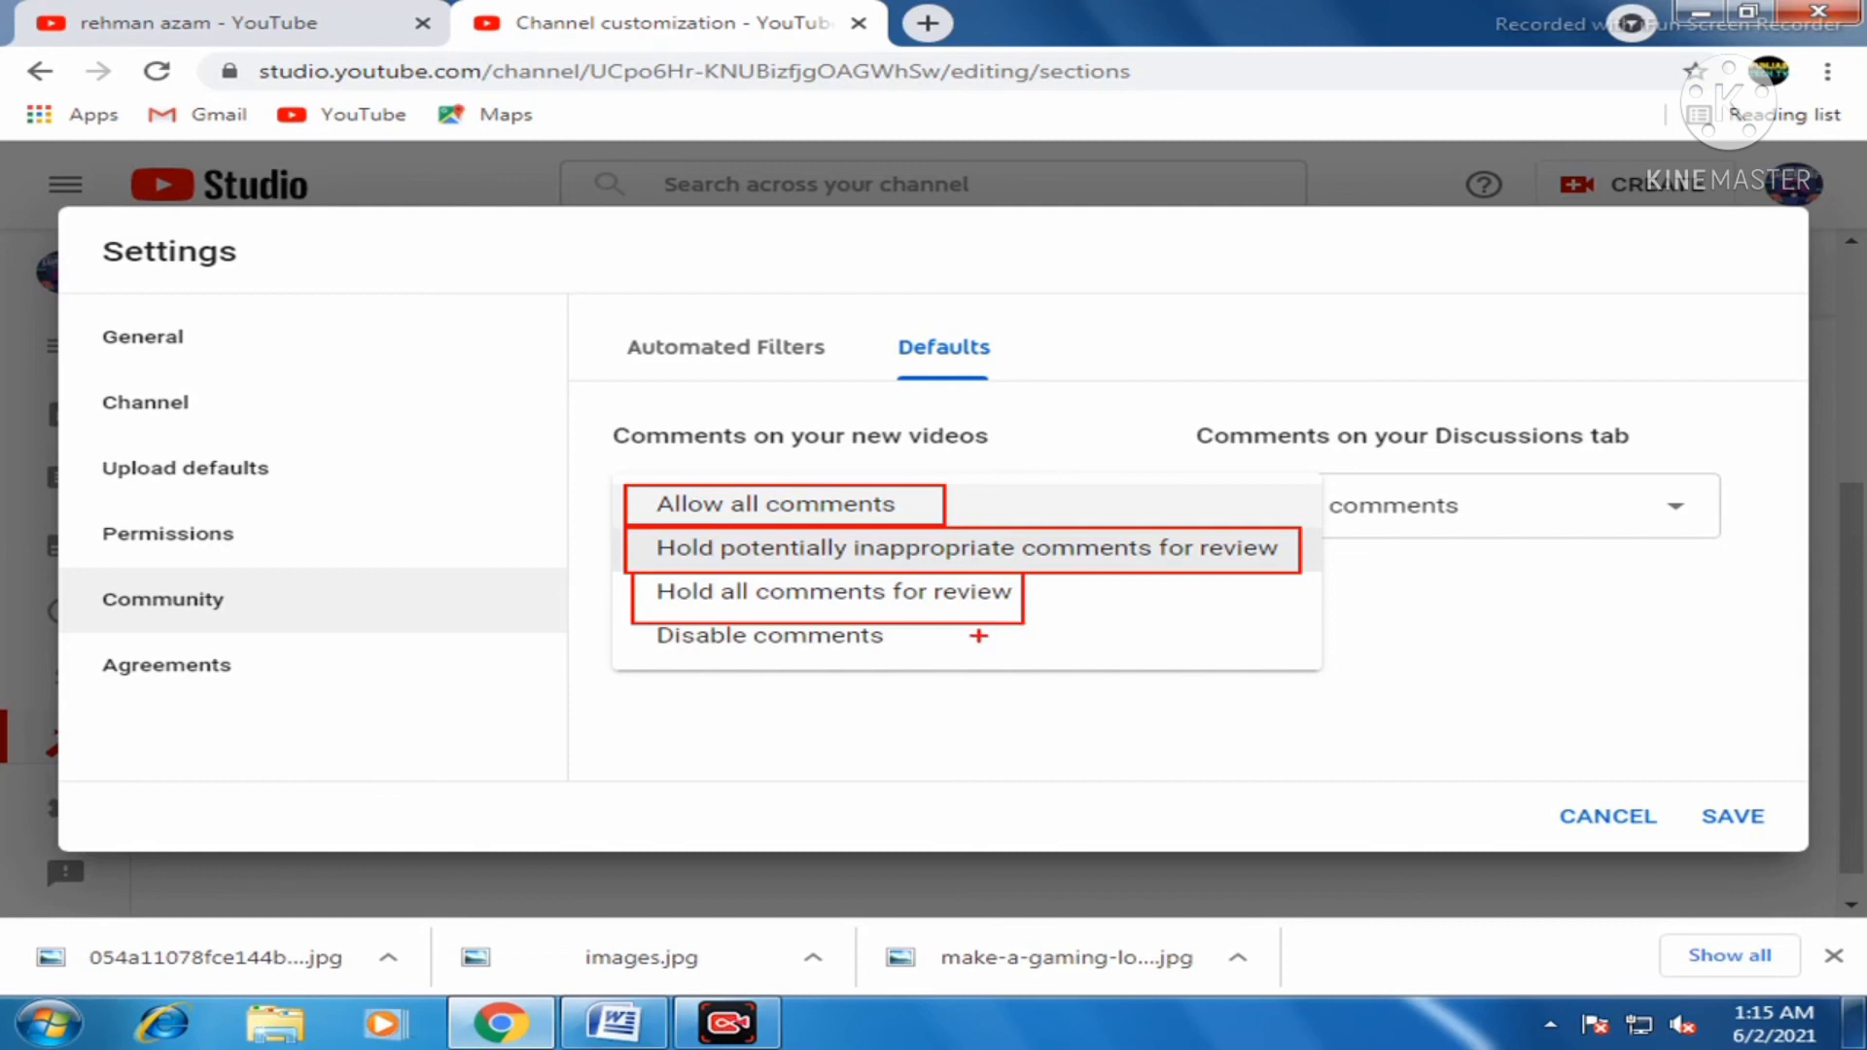
{"action": "left_click_drag", "start_coordinate": [626, 621], "coordinate": [940, 665]}
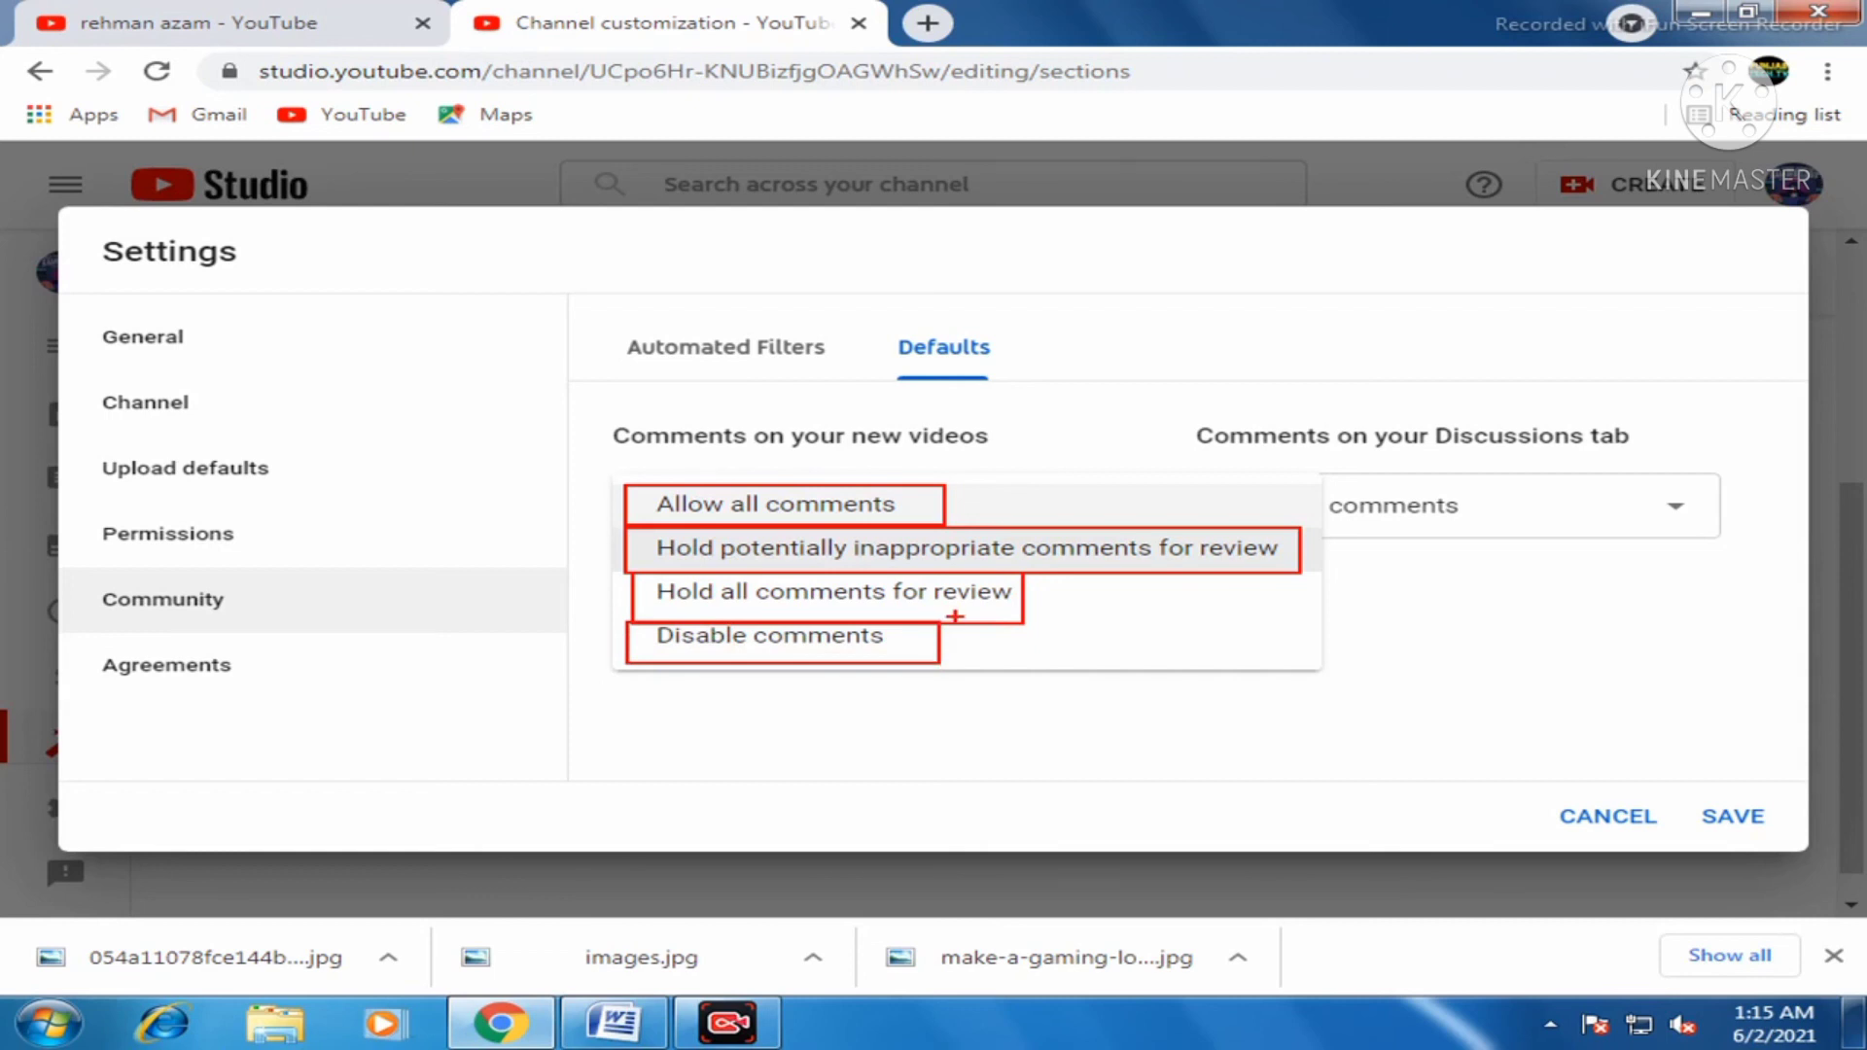
{"action": "key", "text": "Escape"}
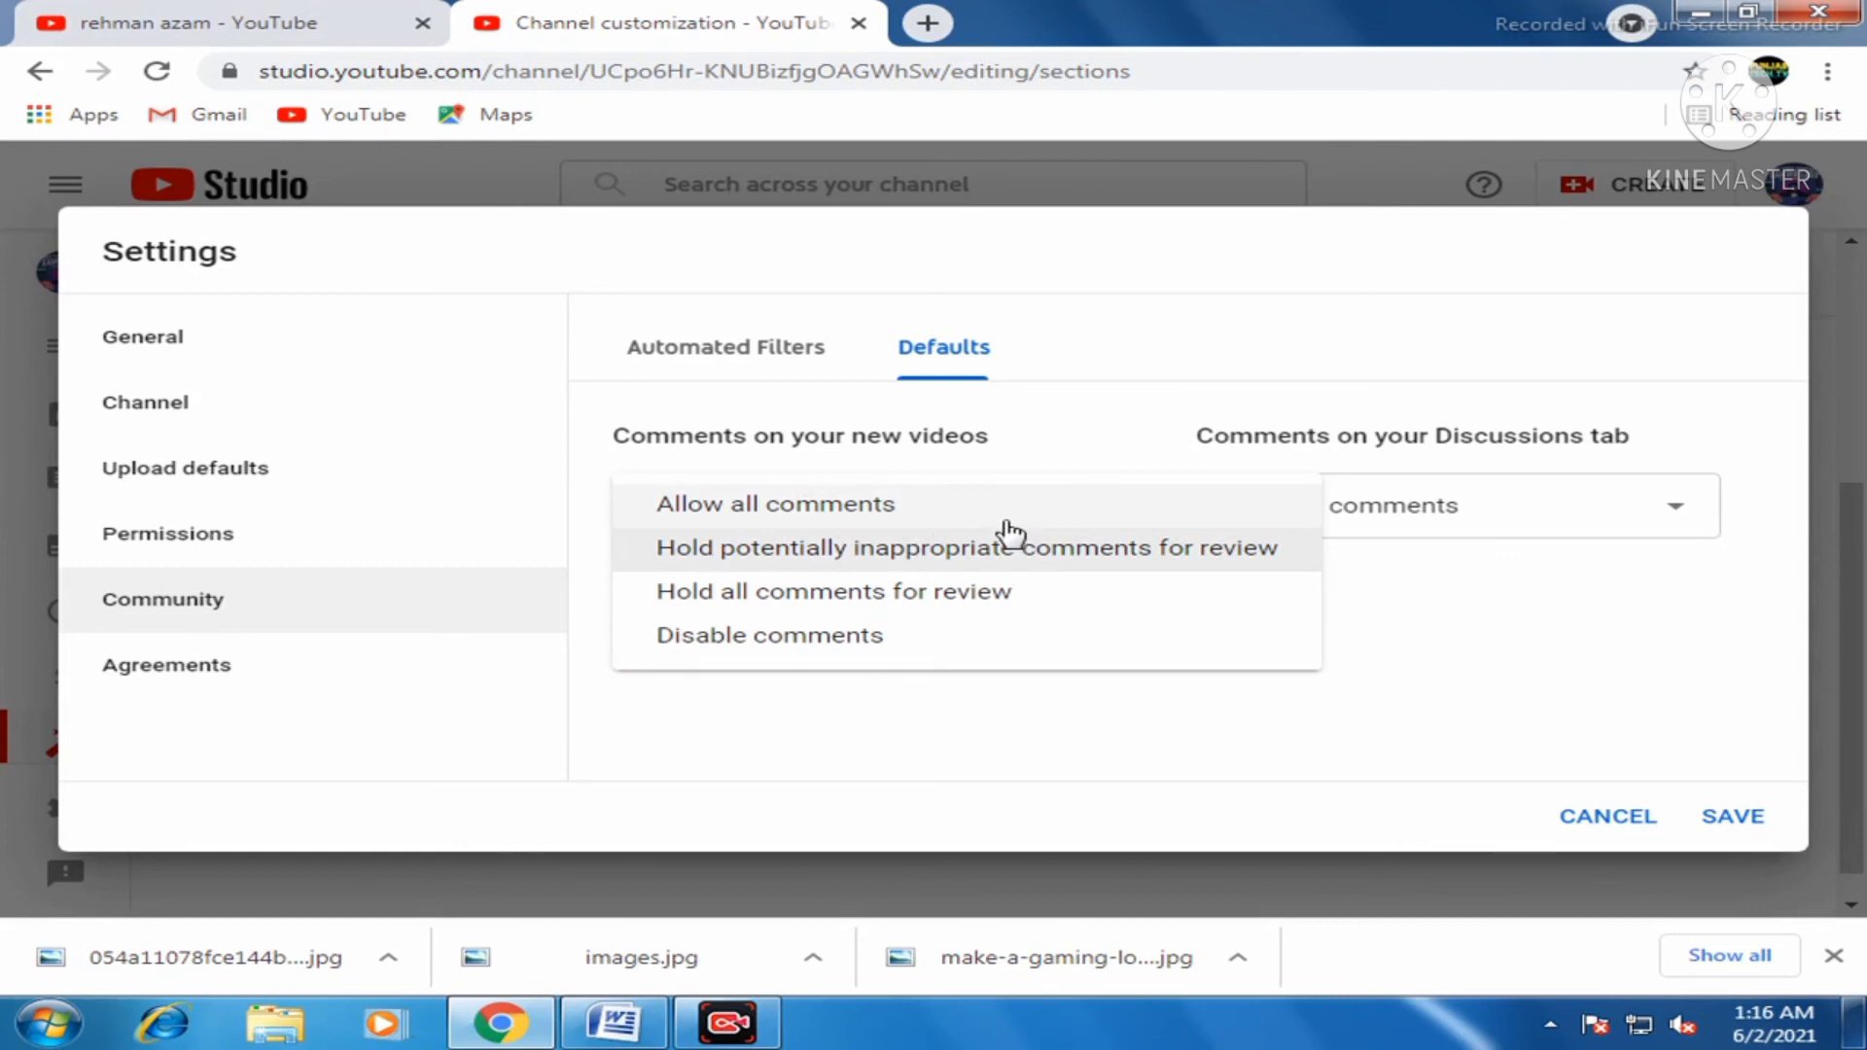
{"action": "left_click", "coordinate": [943, 524]}
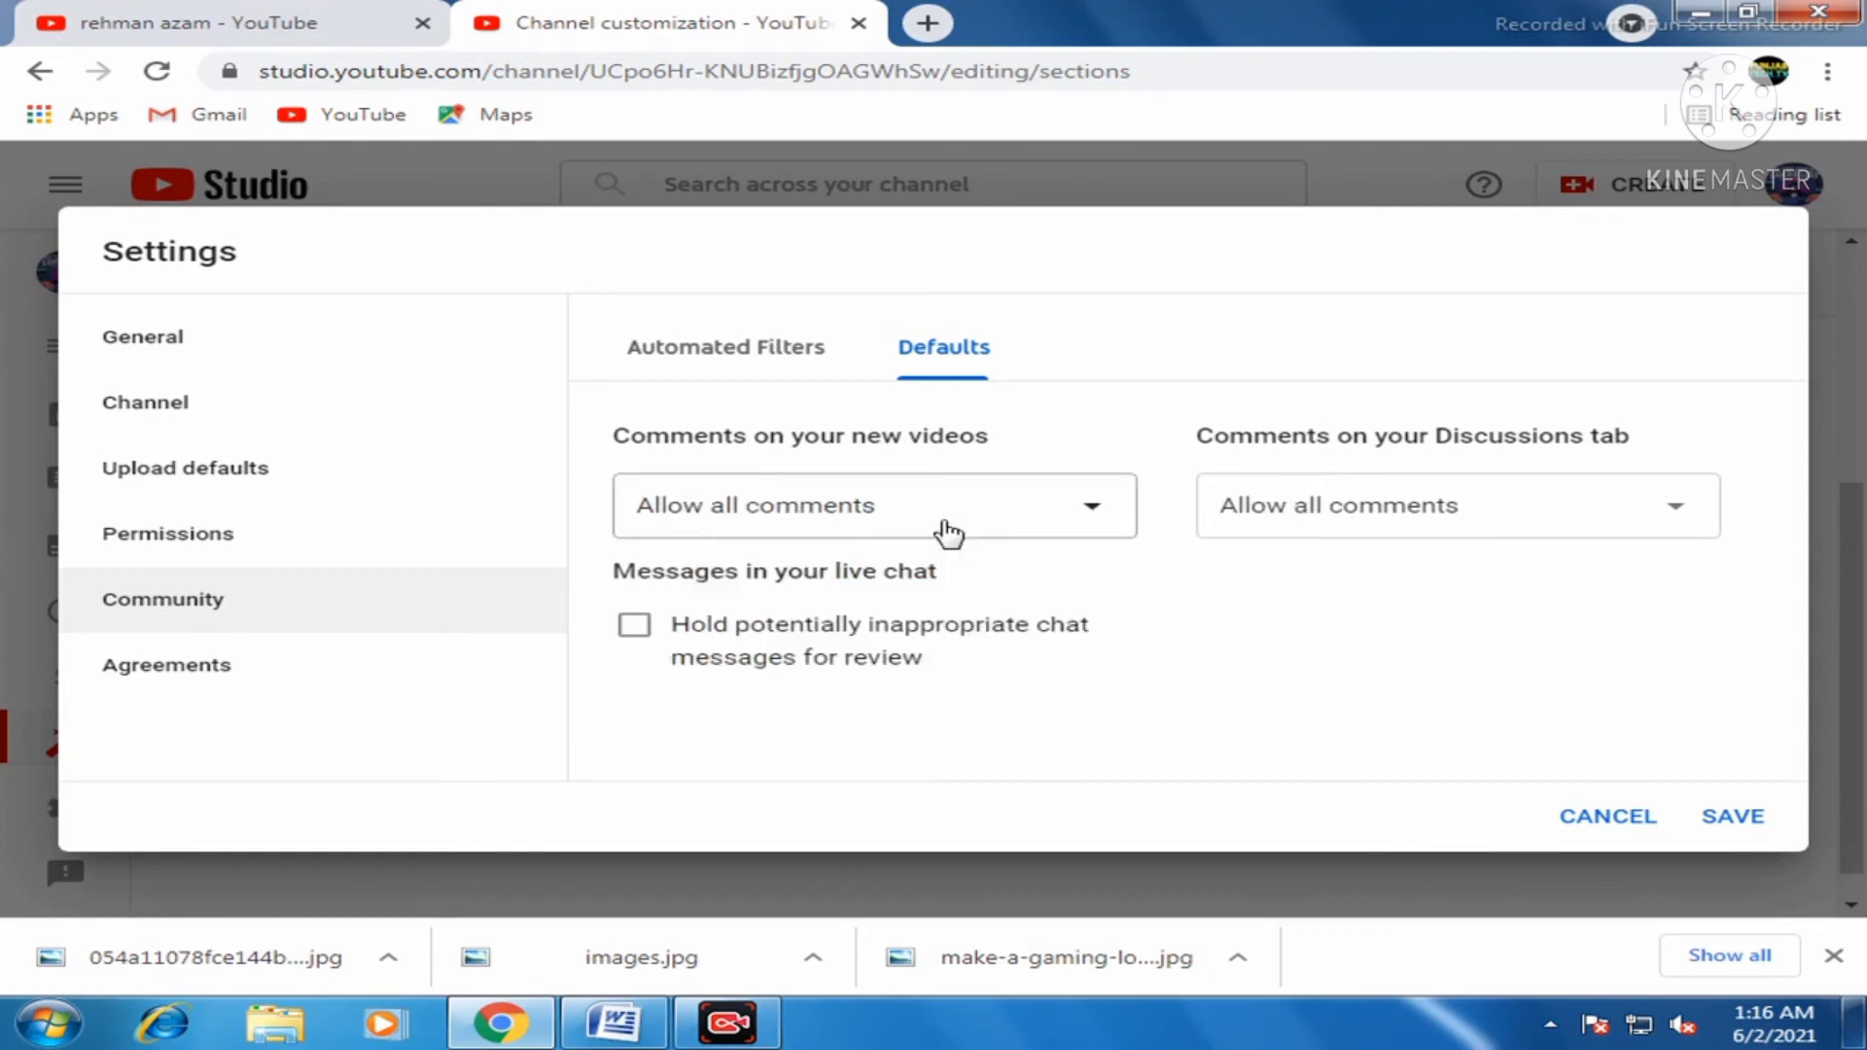
Step: Leave Discussions tab comments at Allow all and tick the option to hold inappropriate live chat messages
{"action": "left_click", "coordinate": [1576, 522]}
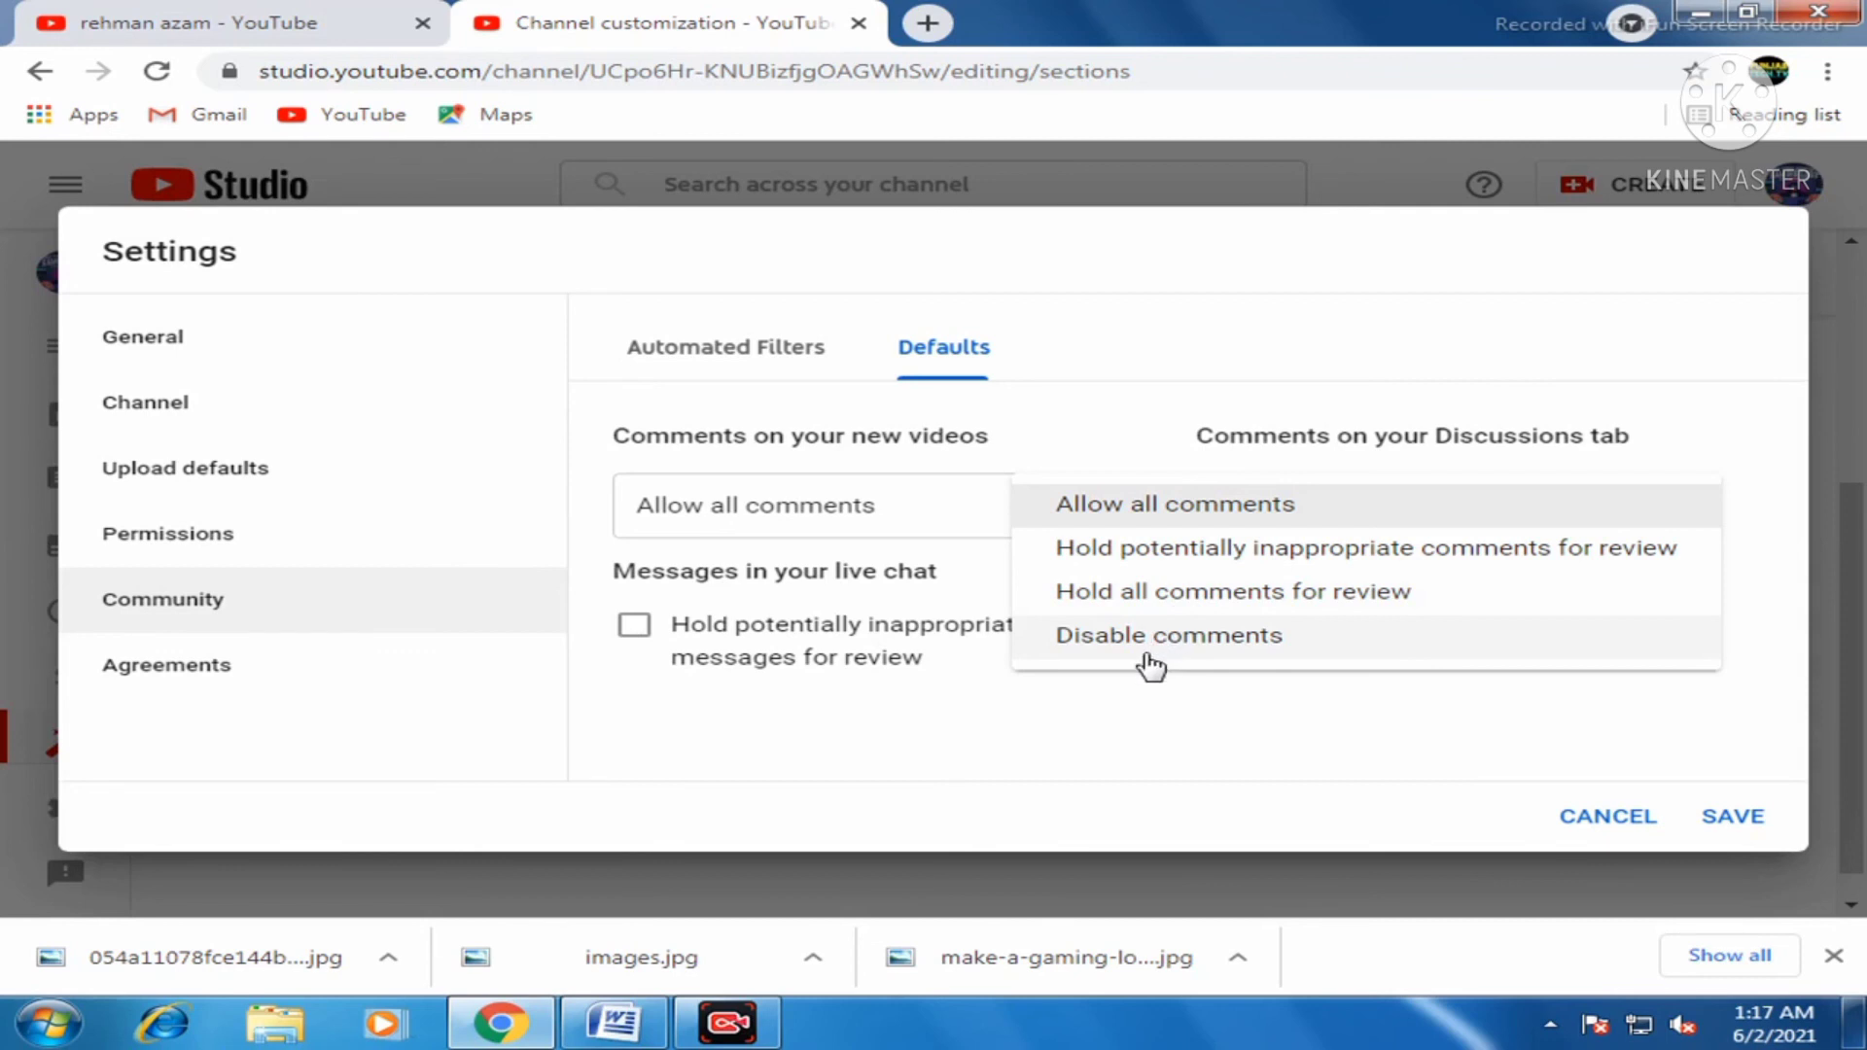
{"action": "left_click", "coordinate": [1116, 698]}
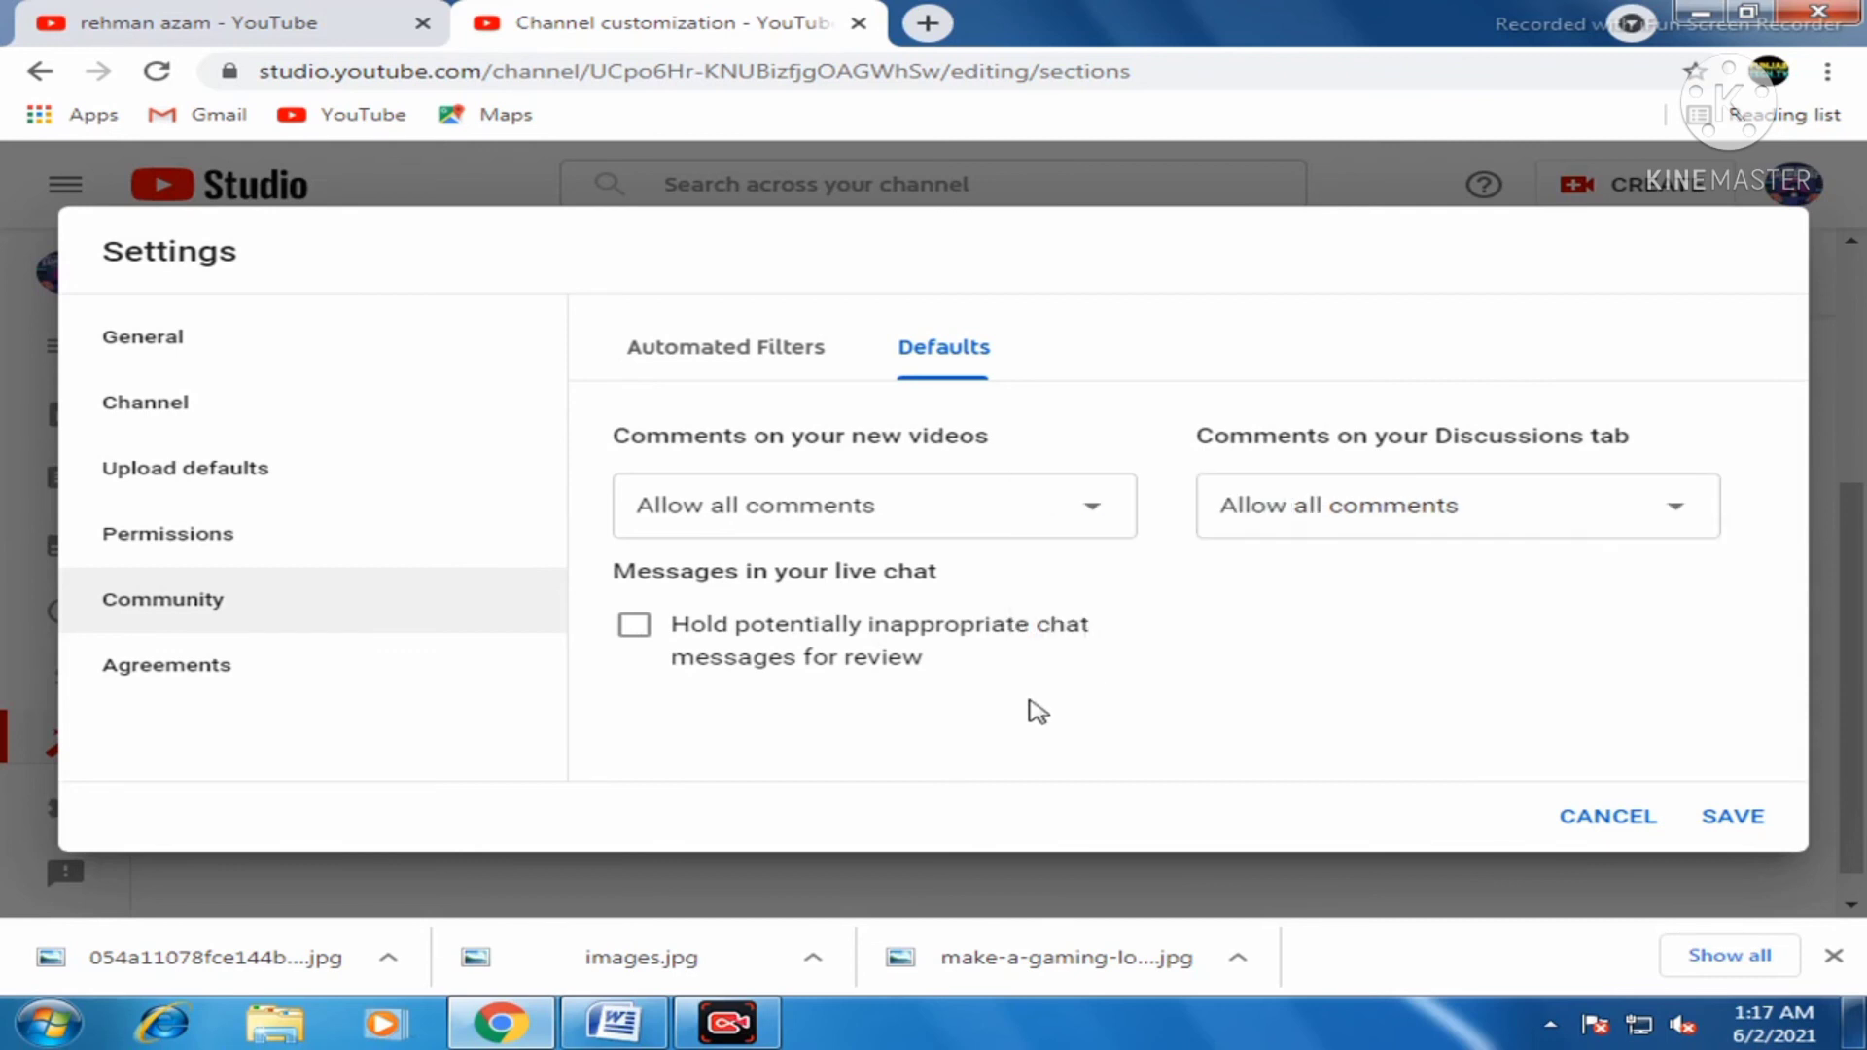
{"action": "left_click", "coordinate": [636, 633]}
Step: Review the terms of service under Agreements, then save all changed channel settings
{"action": "left_click", "coordinate": [164, 669]}
{"action": "left_click_drag", "start_coordinate": [749, 446], "coordinate": [1634, 534]}
{"action": "left_click", "coordinate": [1634, 537]}
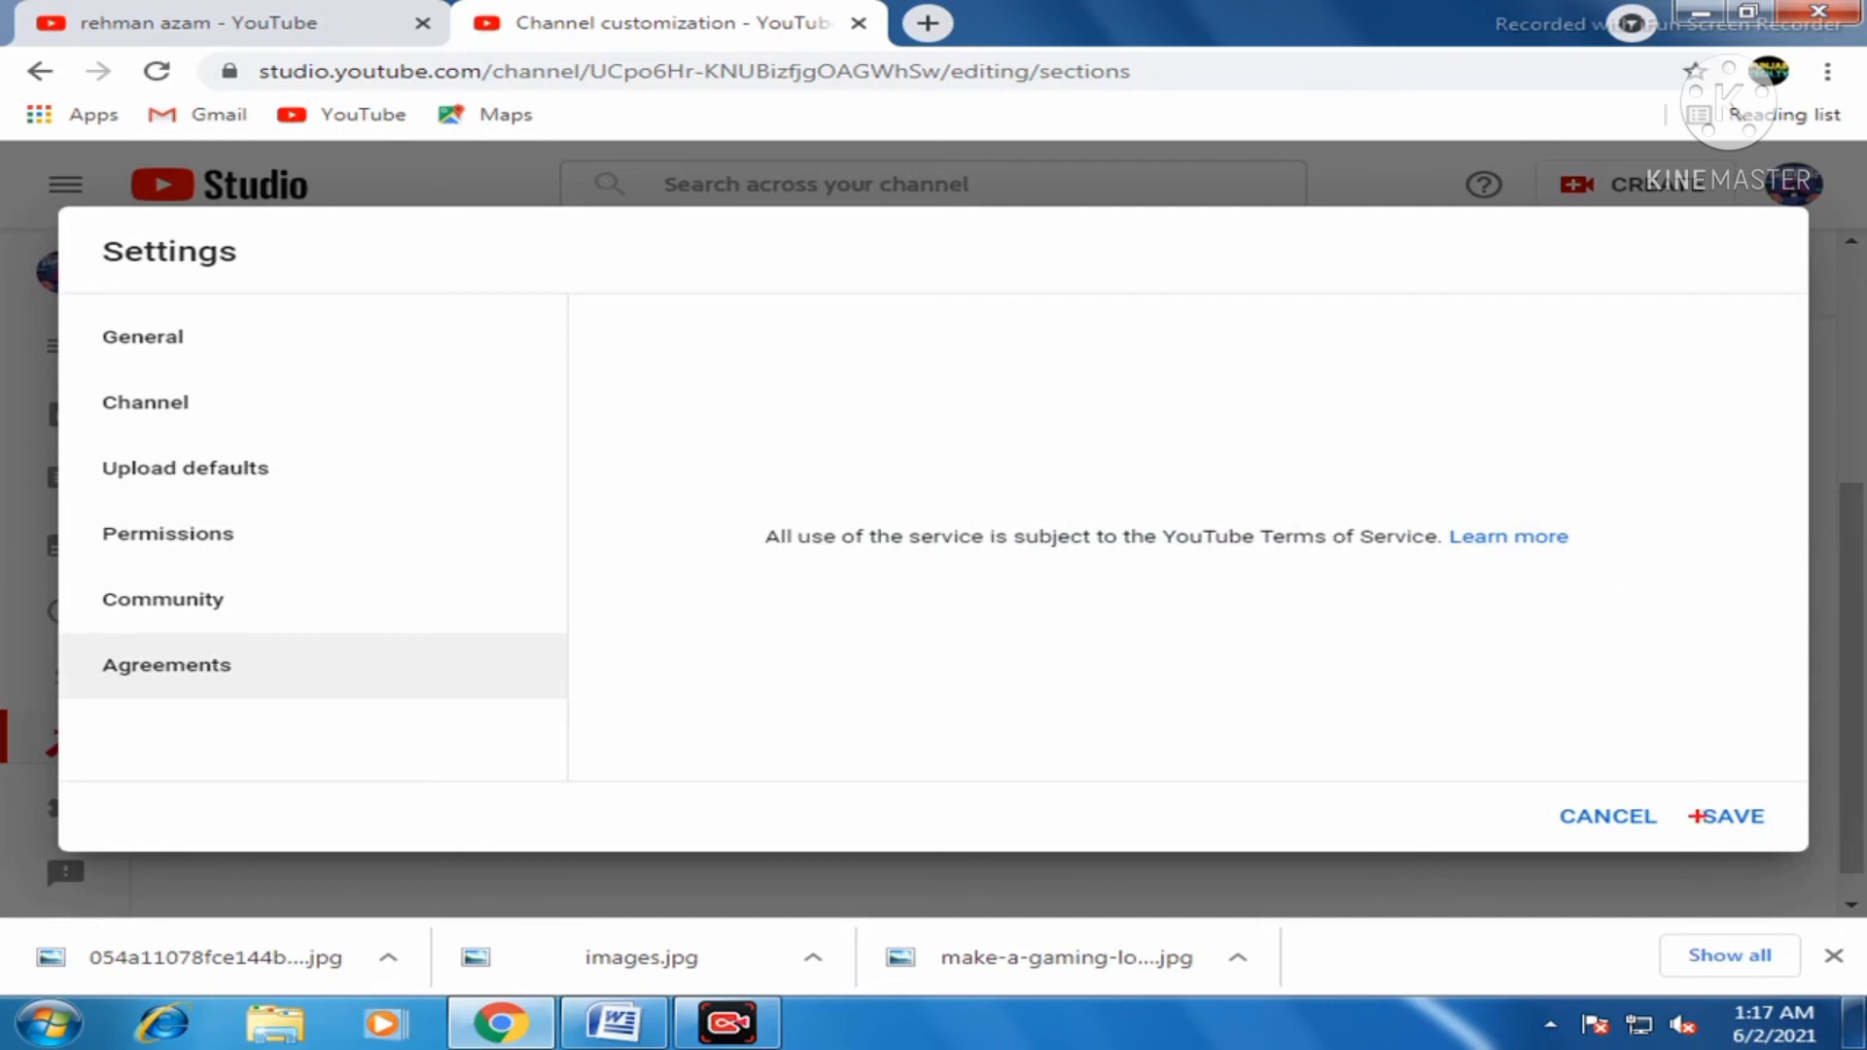
{"action": "left_click_drag", "start_coordinate": [1697, 804], "coordinate": [1795, 834]}
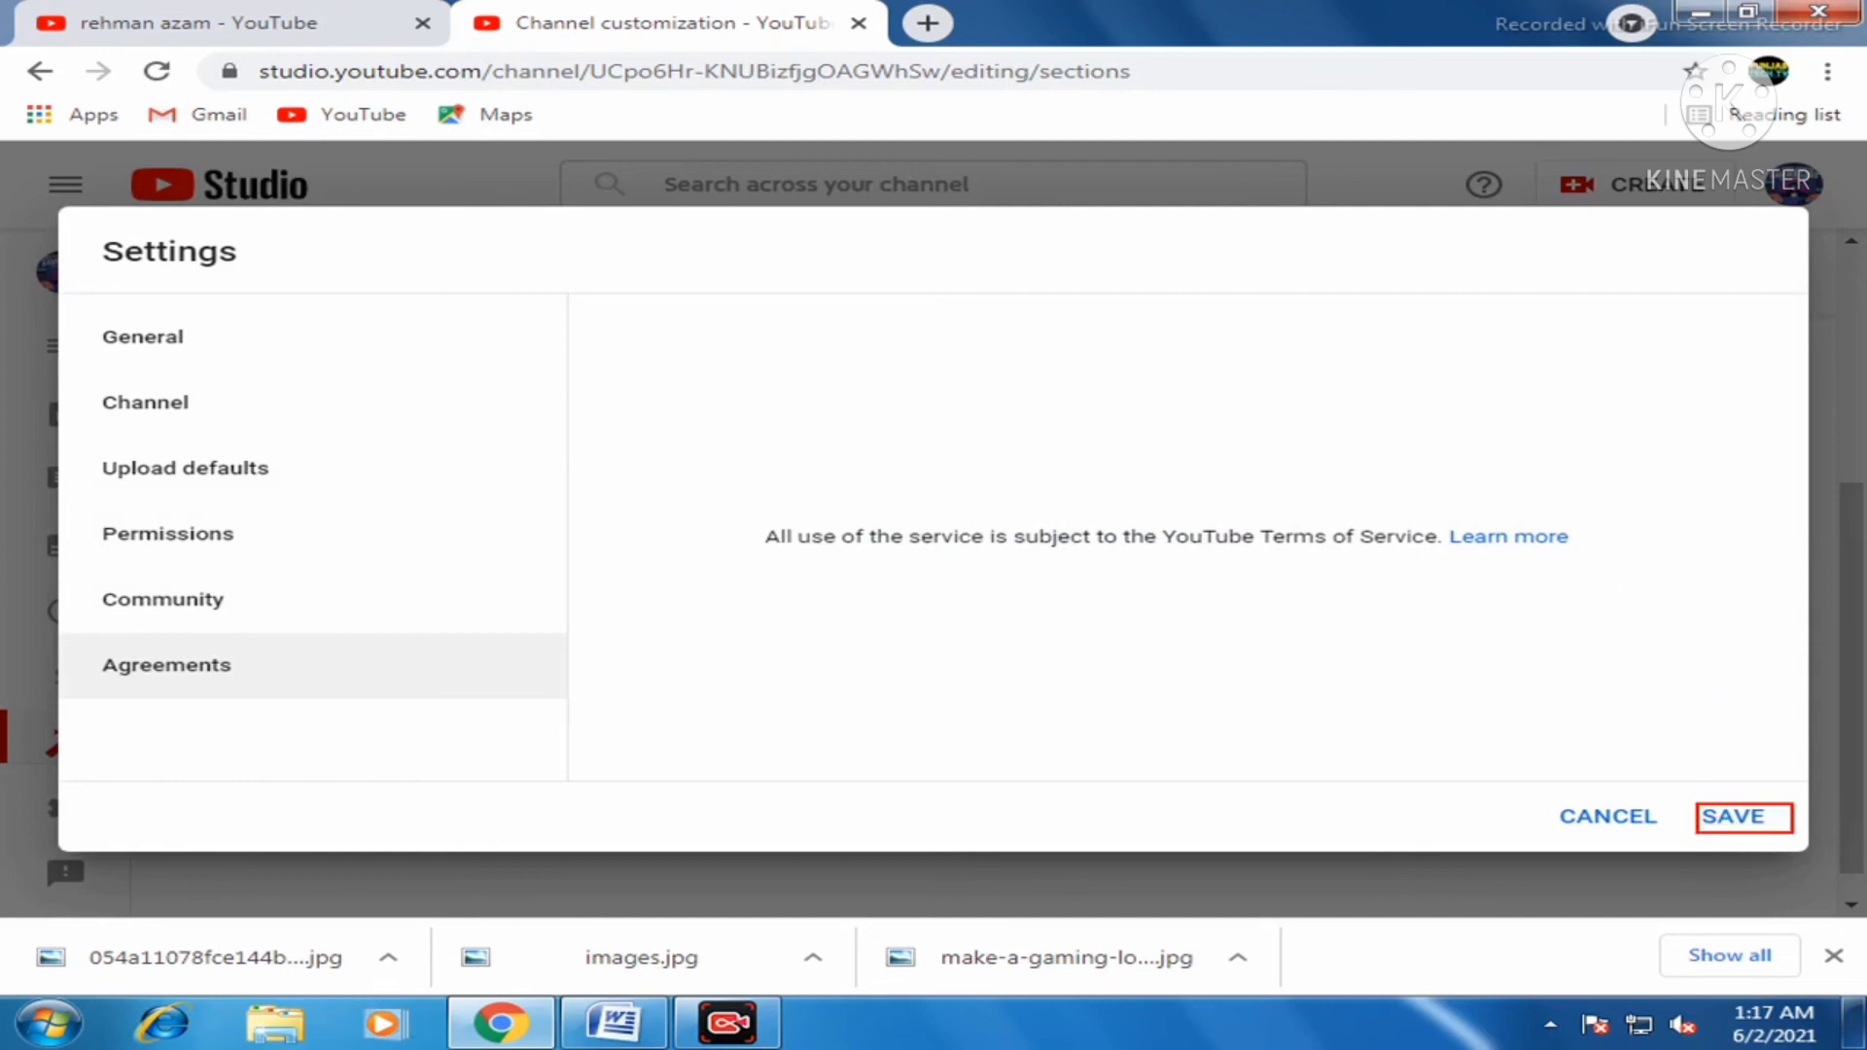
{"action": "left_click", "coordinate": [1736, 822]}
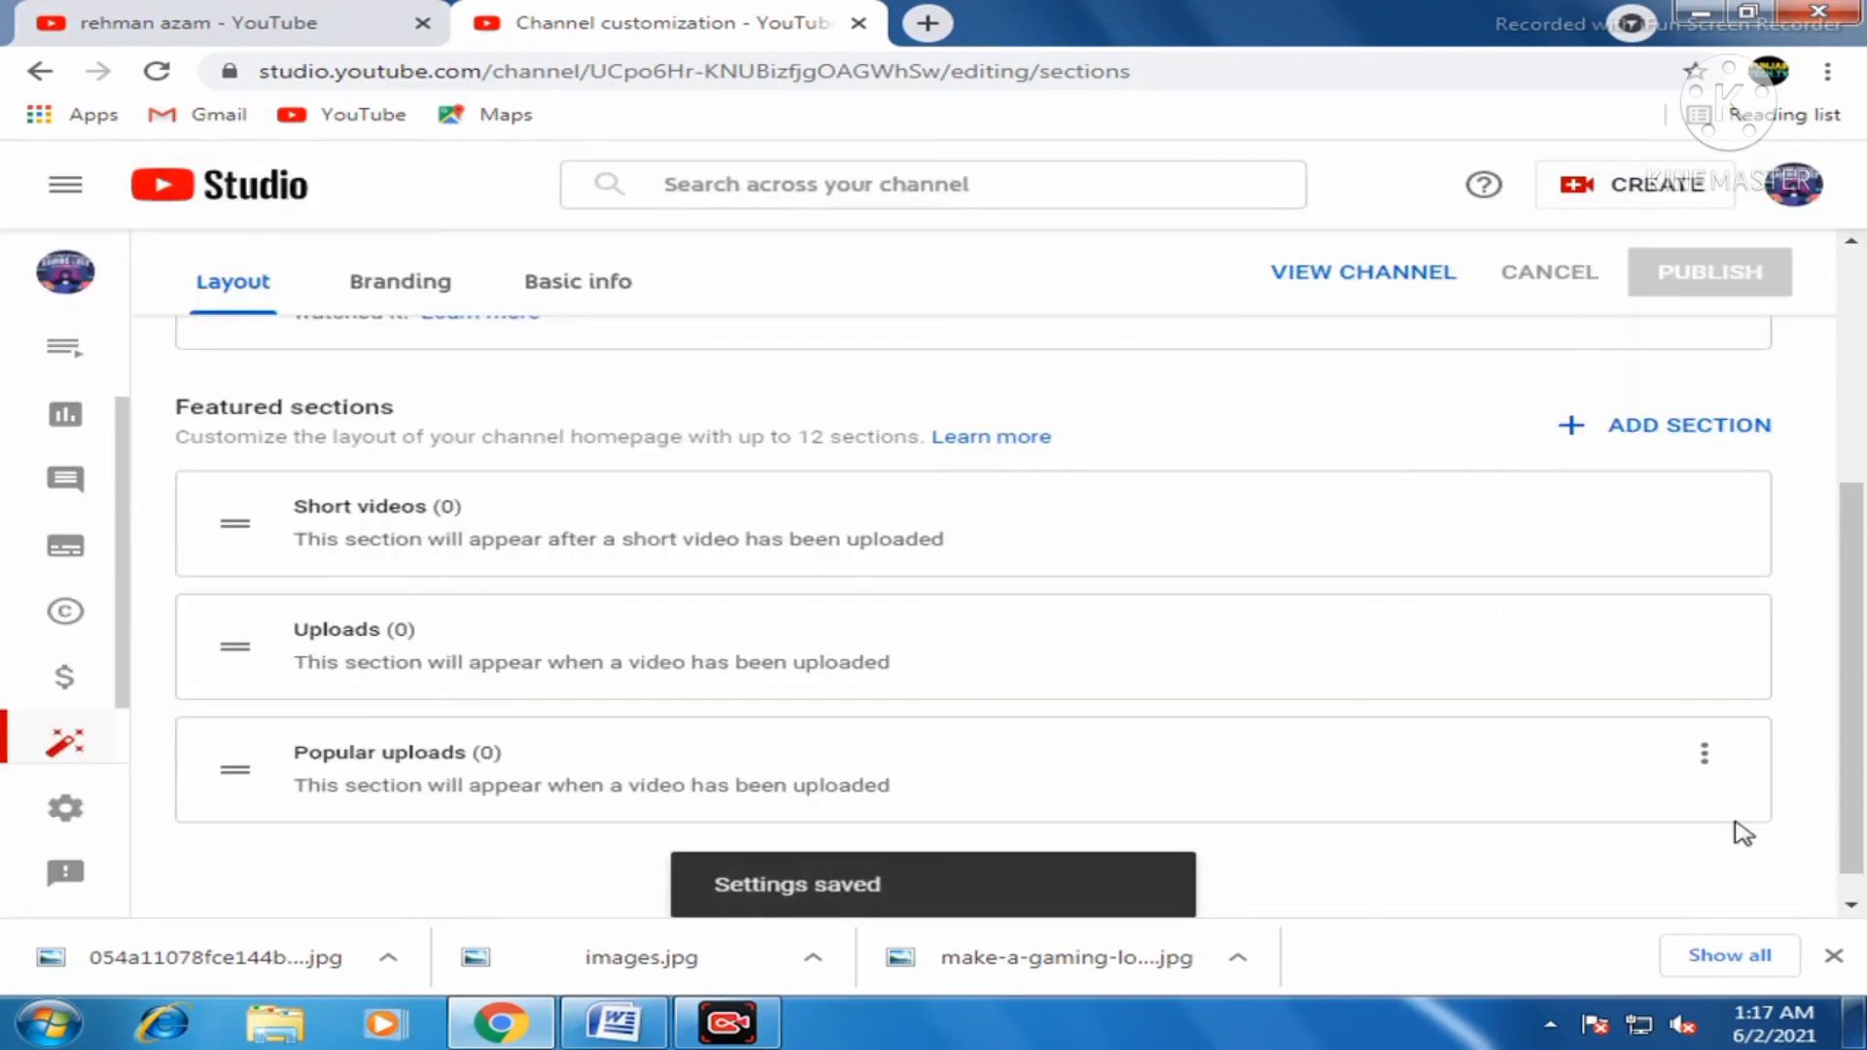